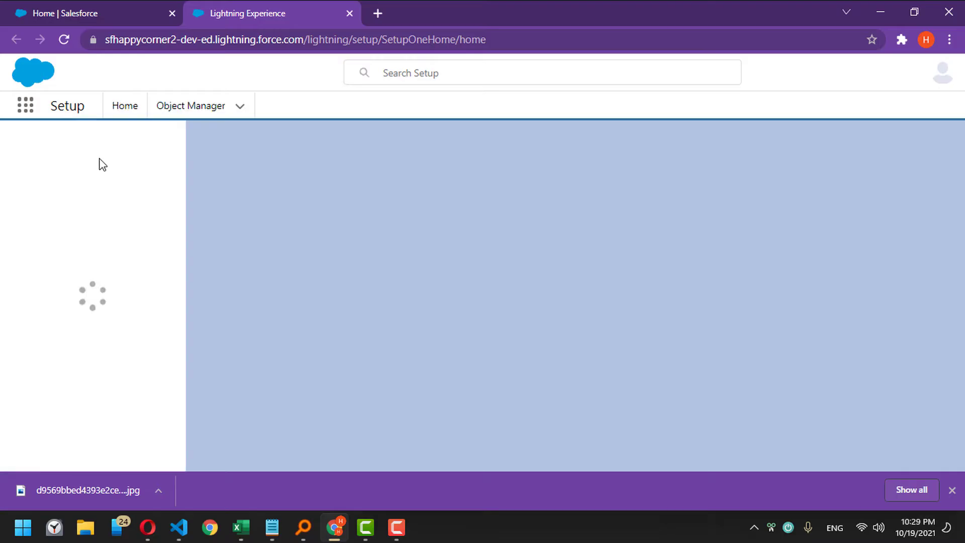
- Search Setup Quick Find for 'eins' and open the Einstein Bots settings page
left_click(140, 8)
left_click(308, 9)
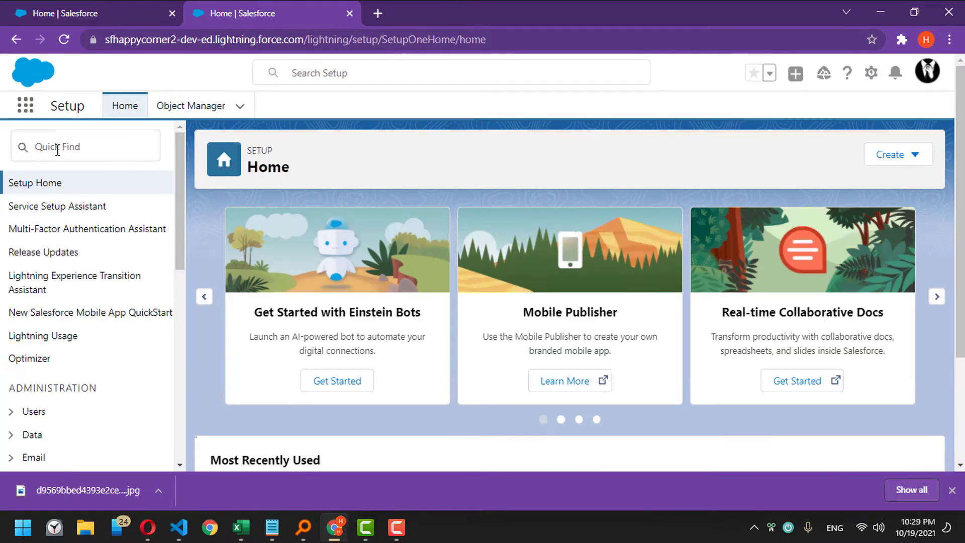
left_click(71, 146)
type("e")
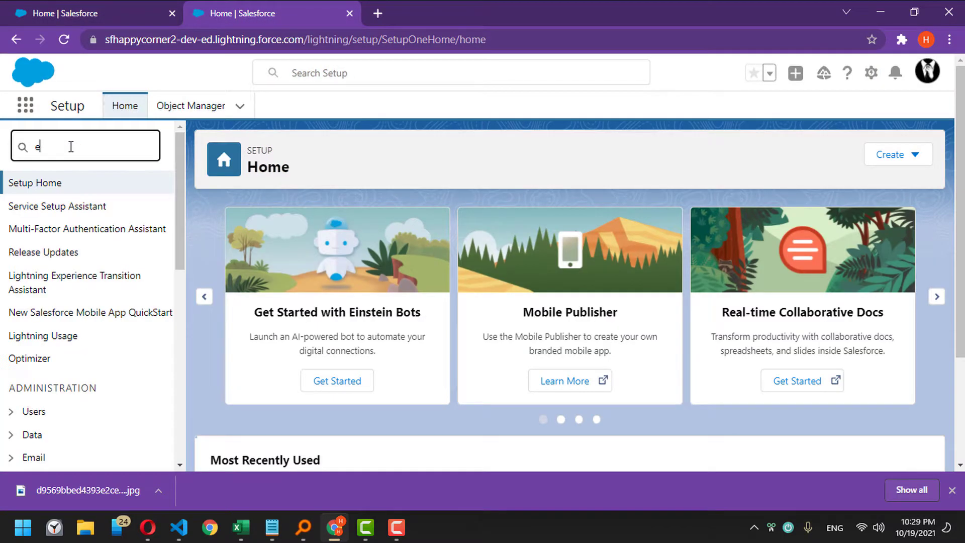
type("ins")
left_click(72, 260)
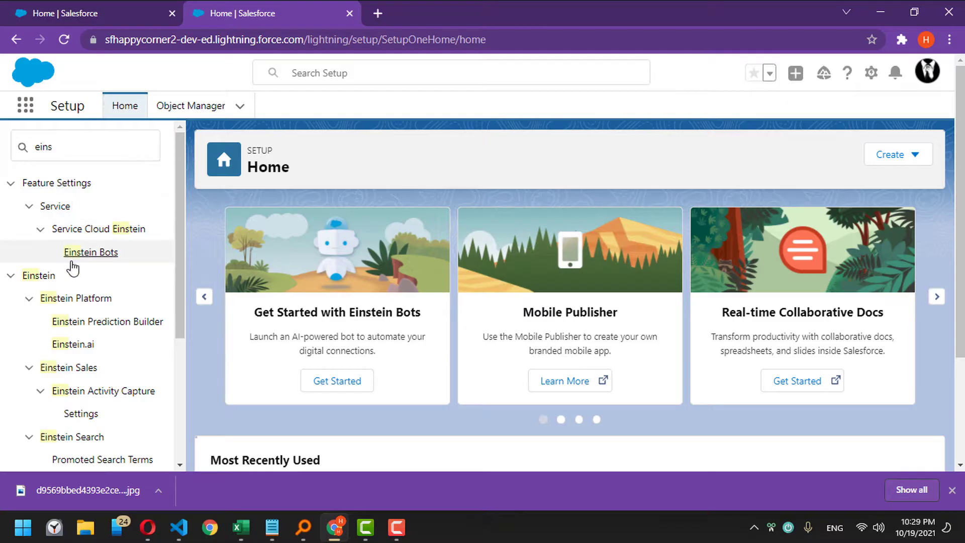
left_click(88, 254)
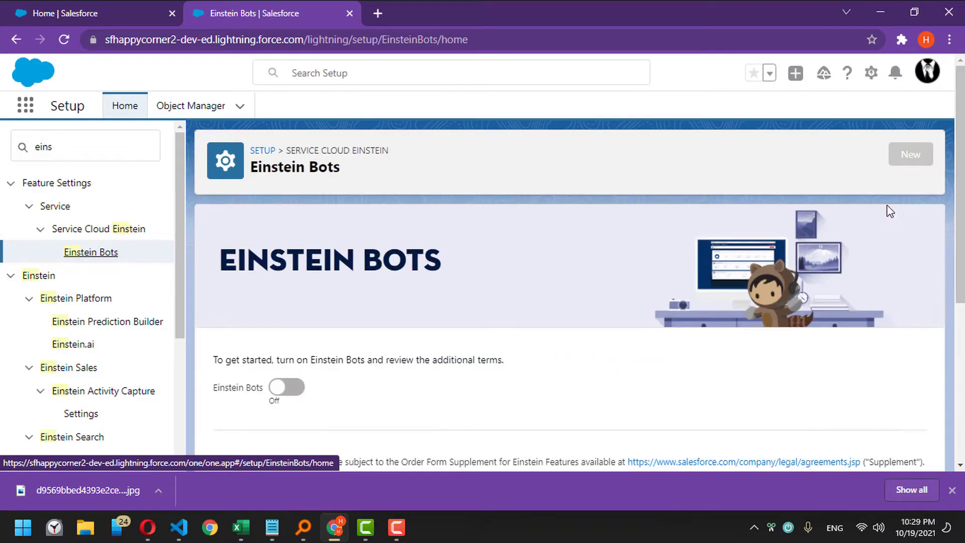
- Turn on Einstein Bots and accept the Try Einstein authorization terms
left_click(286, 387)
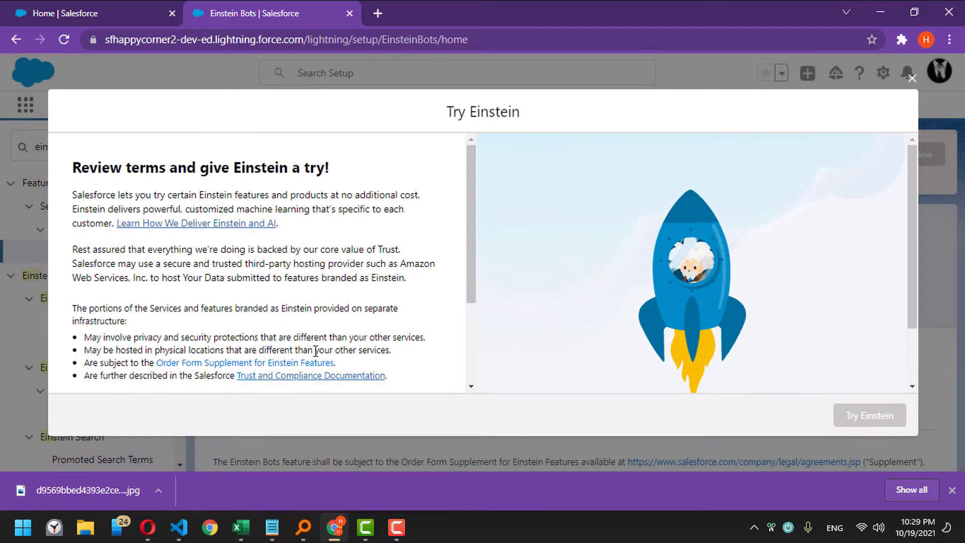
scroll(301, 327, "down", 3)
left_click(172, 351)
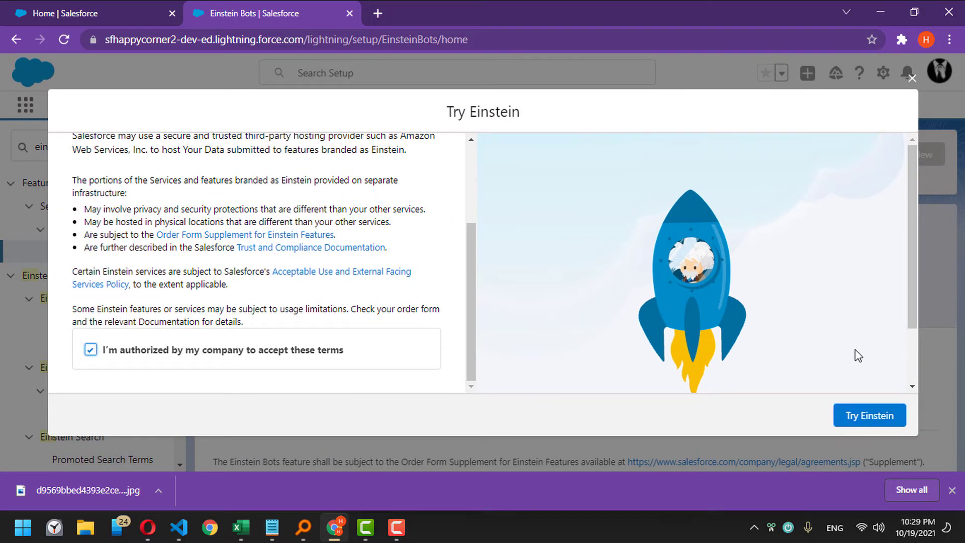
left_click(849, 418)
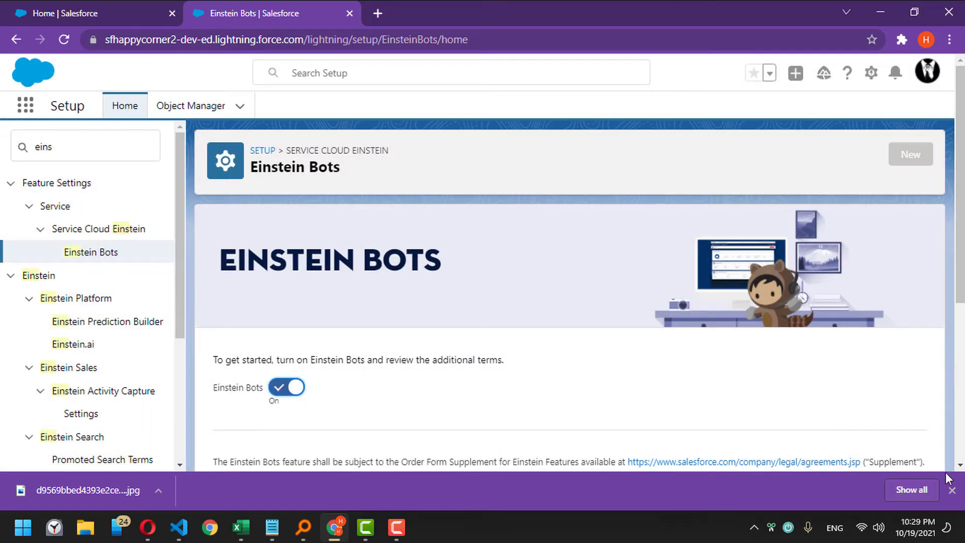
left_click(952, 490)
scroll(858, 272, "down", 10)
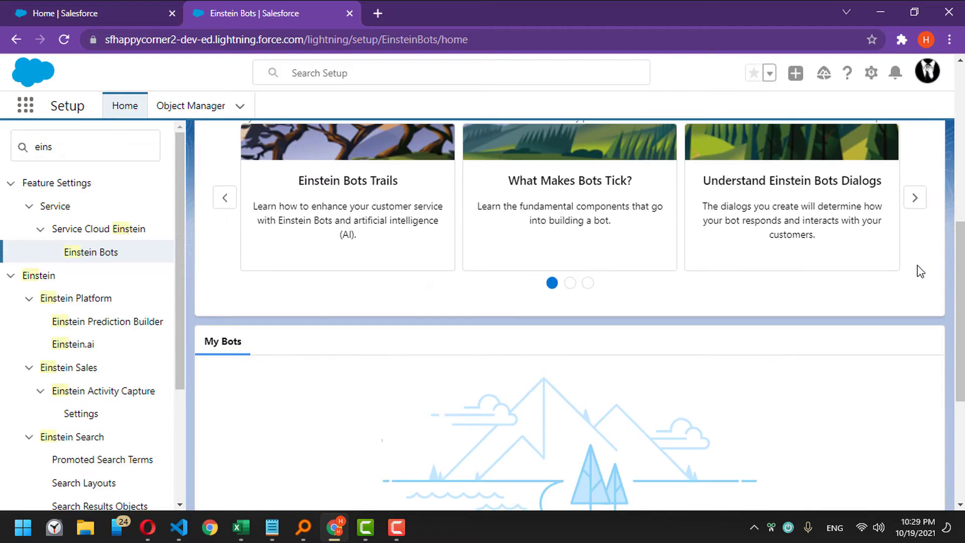
scroll(920, 271, "up", 10)
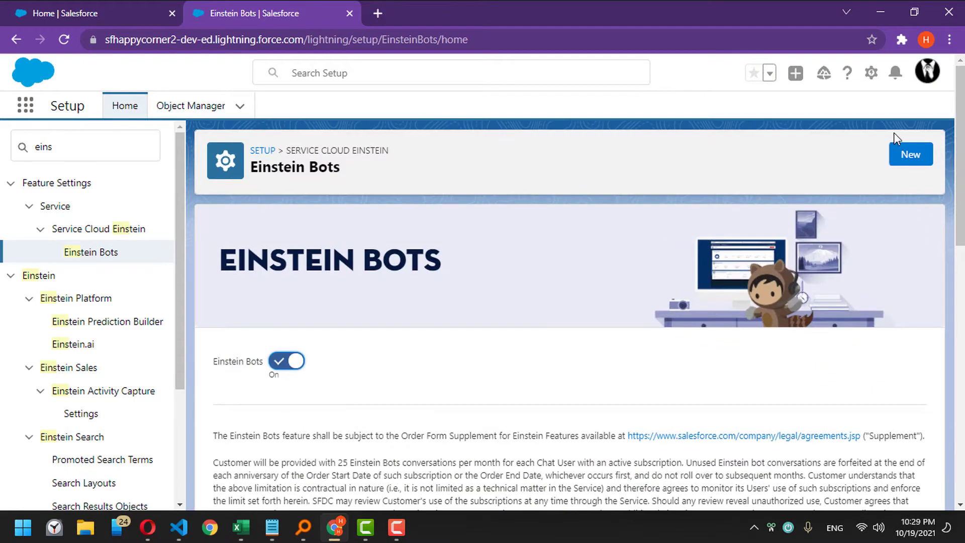
- Create a new bot from scratch named 'Lily' and continue to its greeting step
left_click(913, 157)
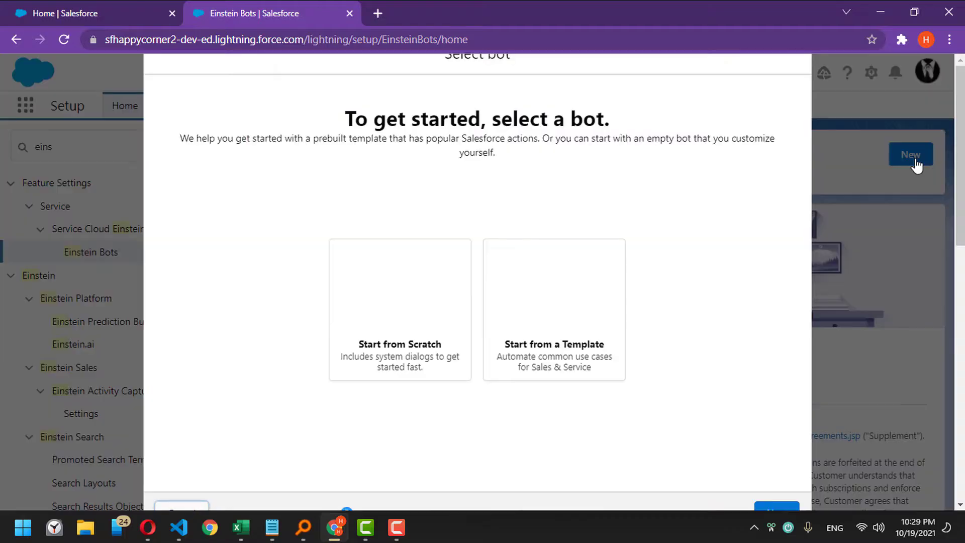
left_click(430, 322)
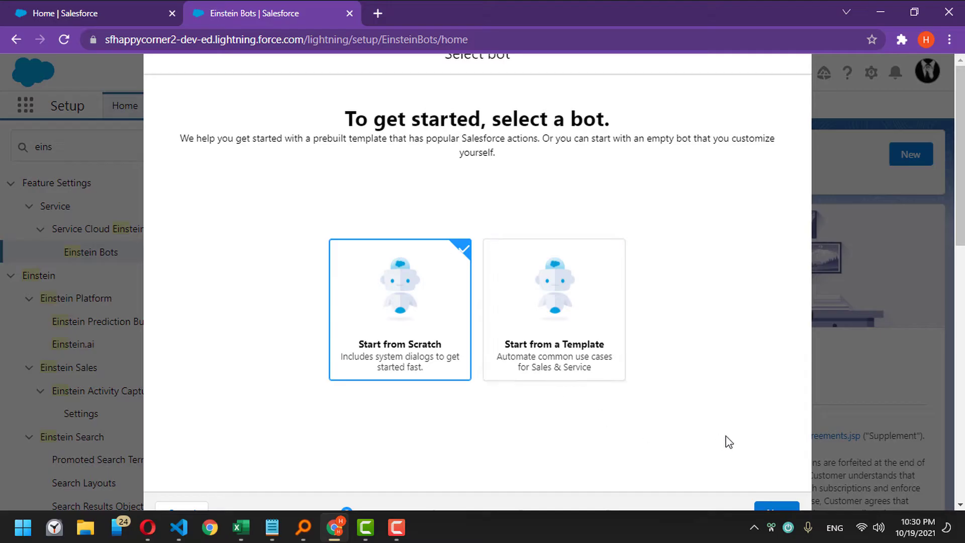
left_click(776, 505)
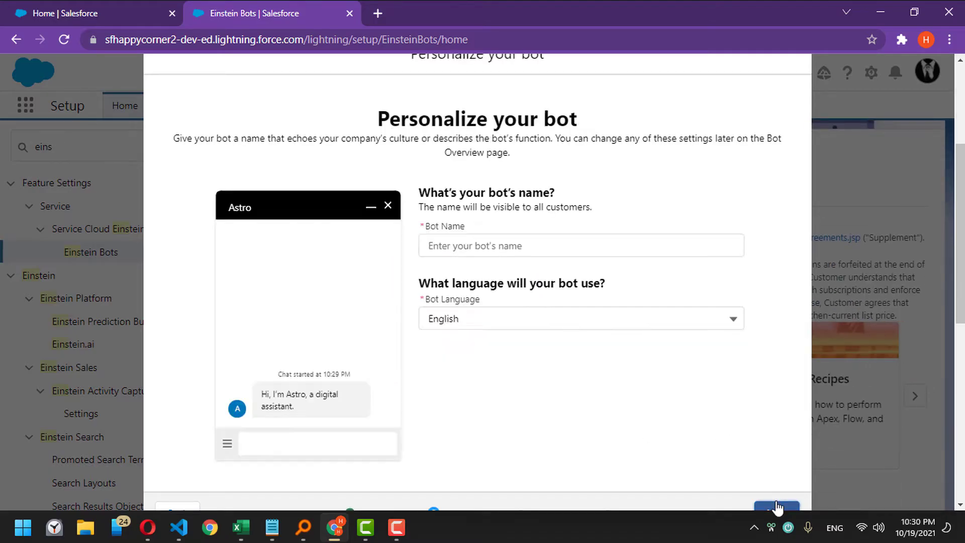
left_click(570, 239)
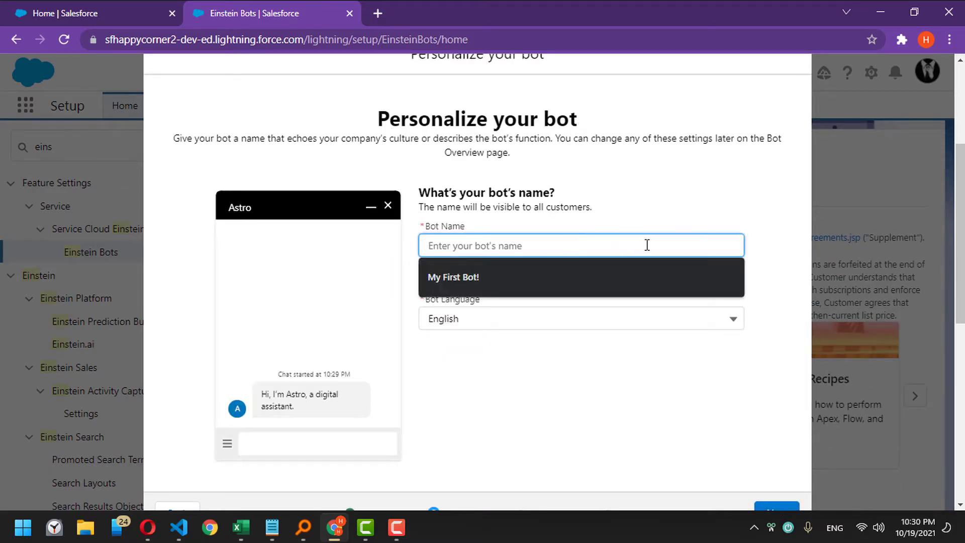
type("Lily")
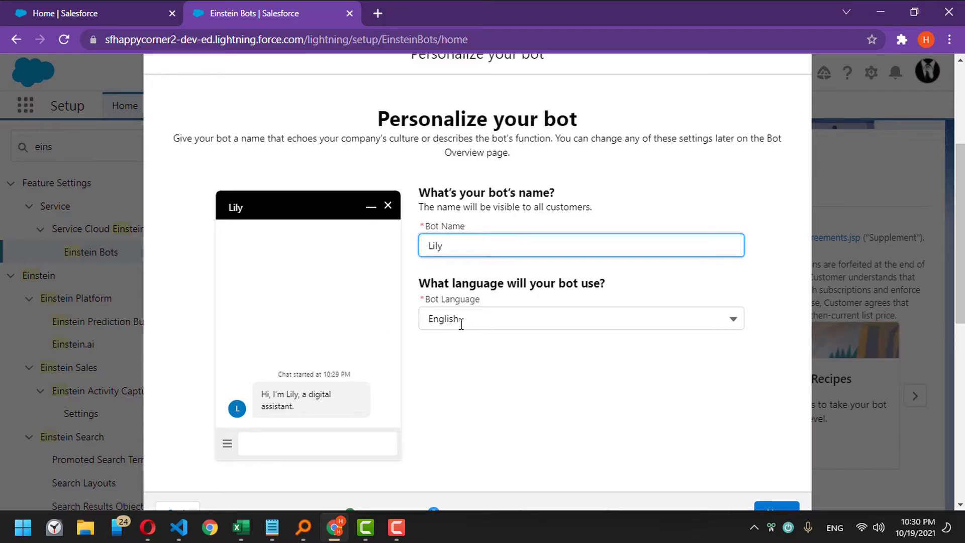
left_click(774, 507)
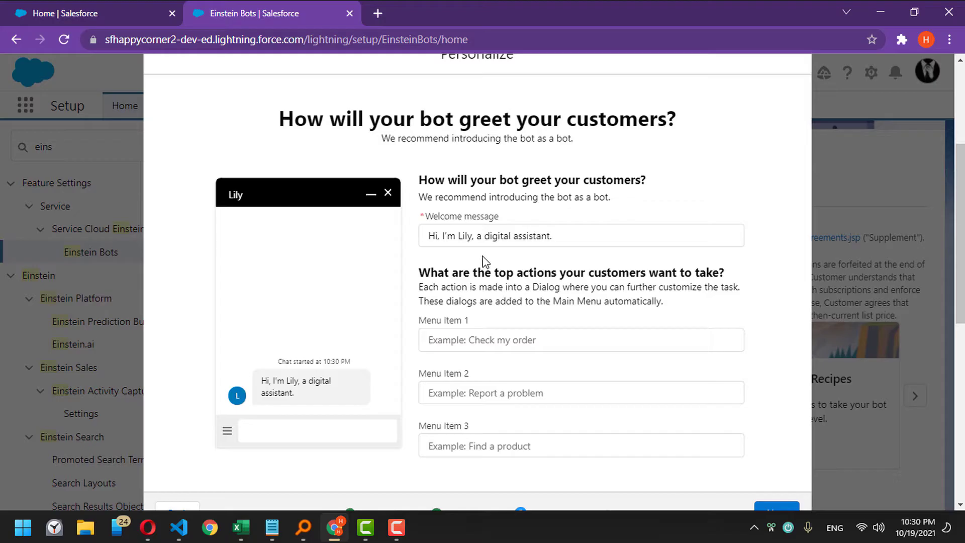
- Change the welcome message to 'Hi, I'm Lily, an awesome bot. How can I help you?'
left_click_drag(479, 240, 626, 247)
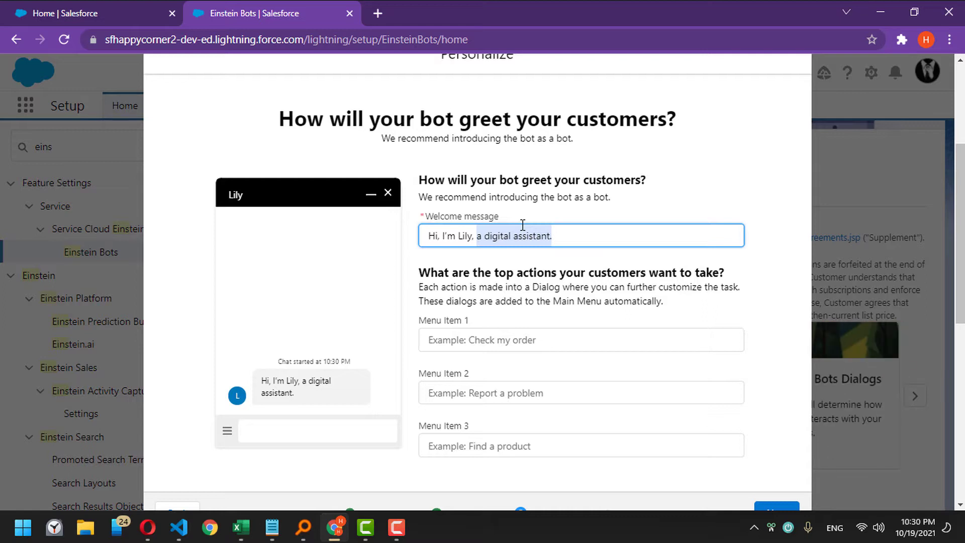
type("y")
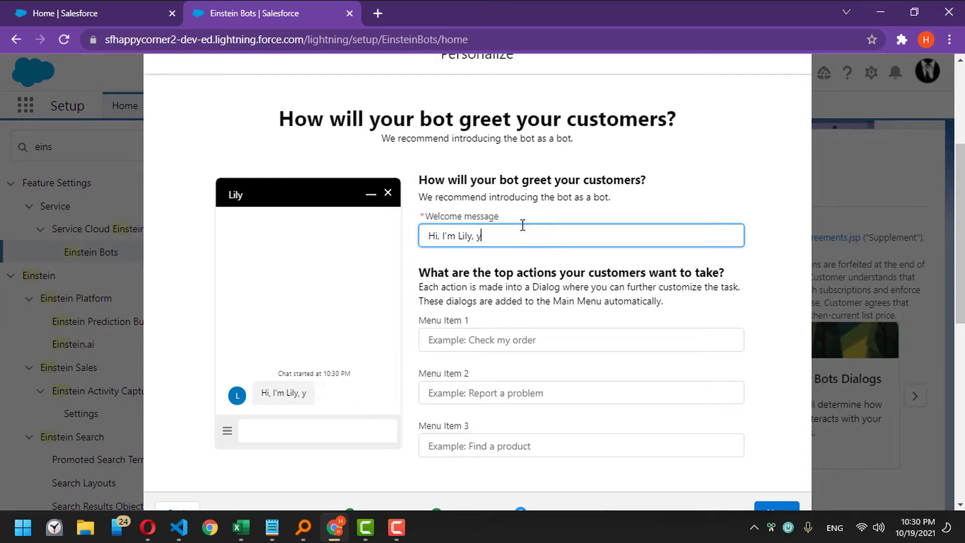
type("our awe")
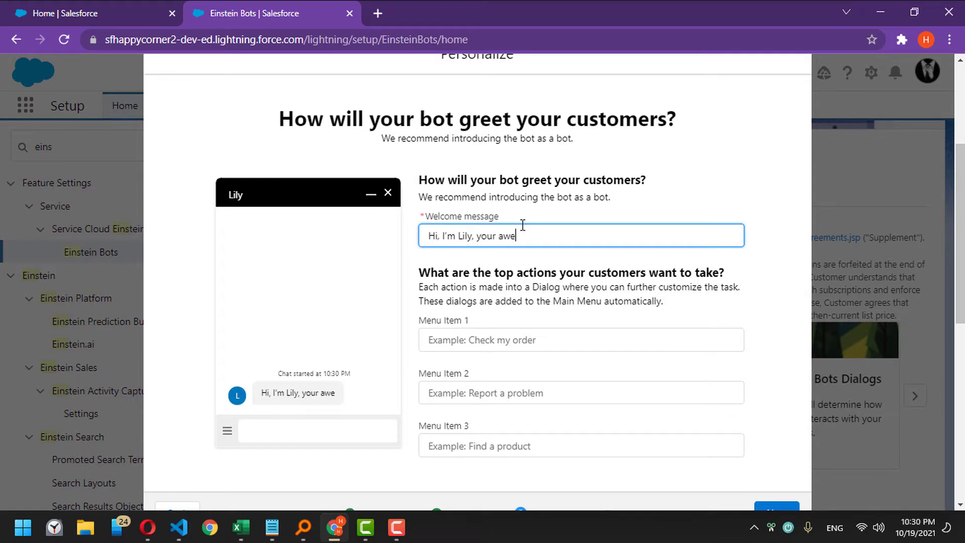
type("sinome bot")
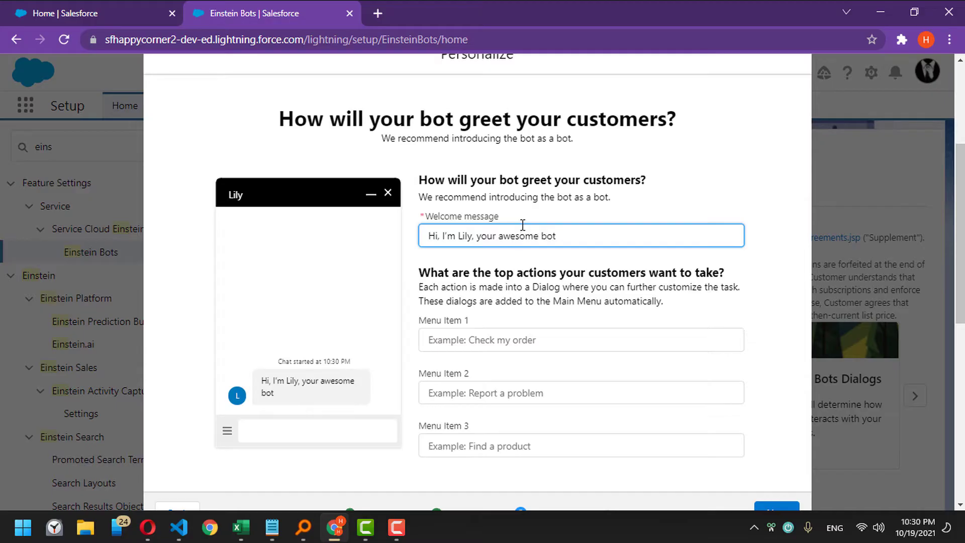
key("ctrl+shift+Right")
key("shift+Left")
type("an")
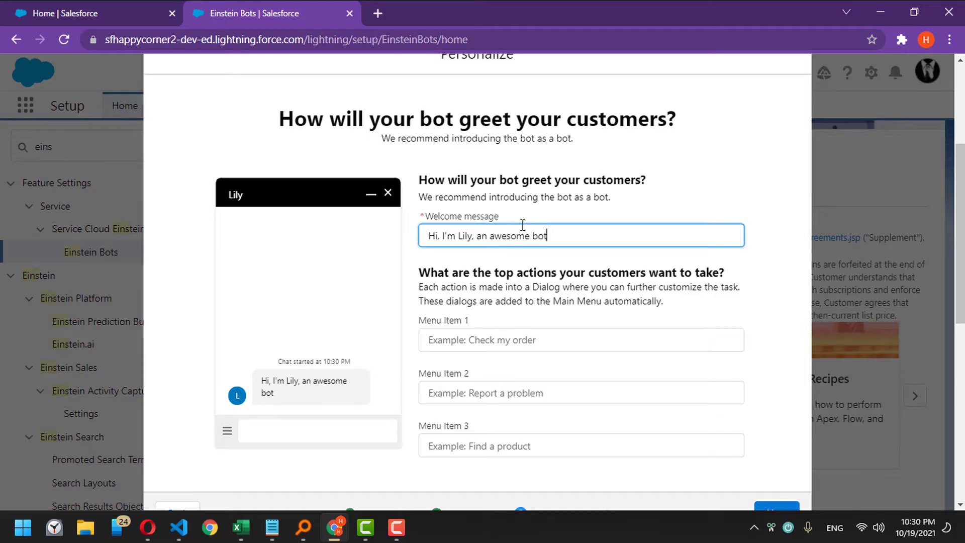
type(". How ca n")
type("lp yo")
key("BackSpace")
key("BackSpace")
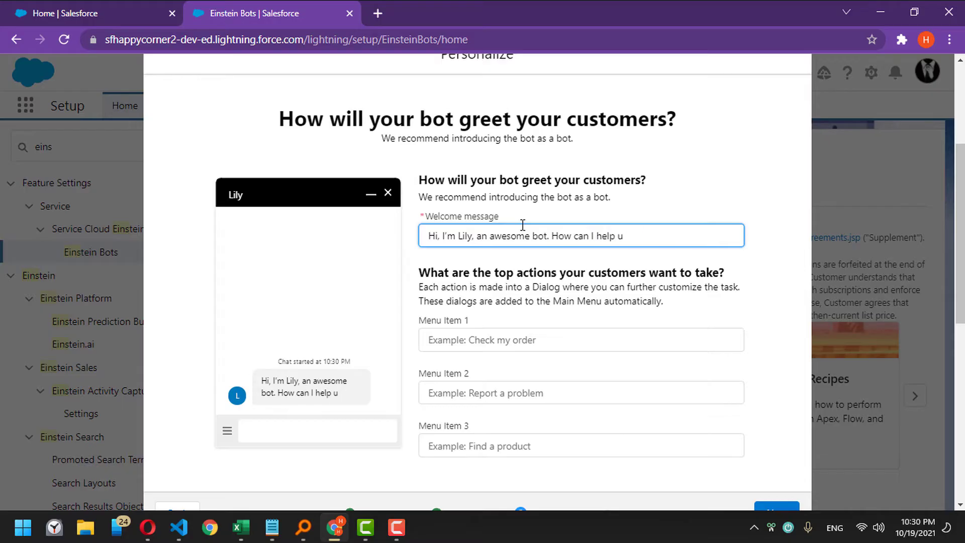
type("you?")
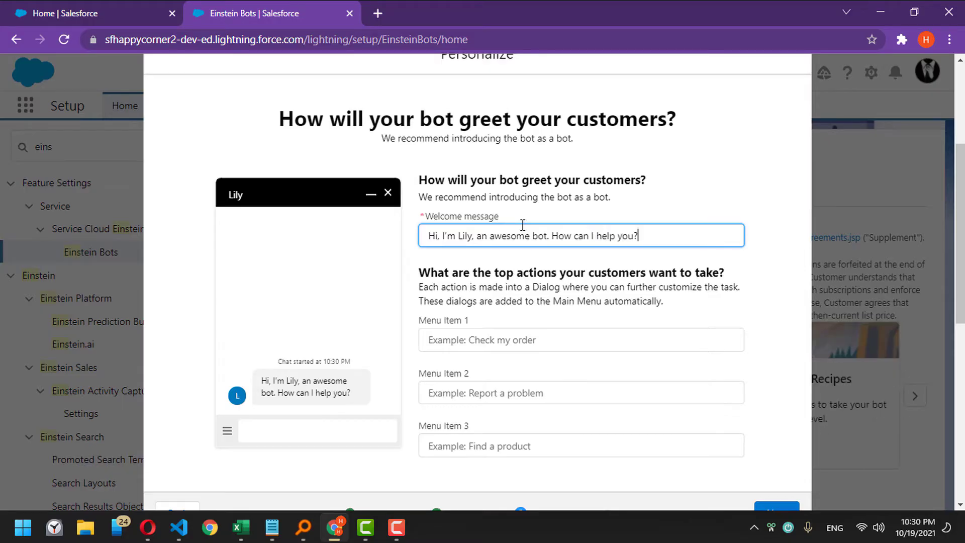
left_click(786, 508)
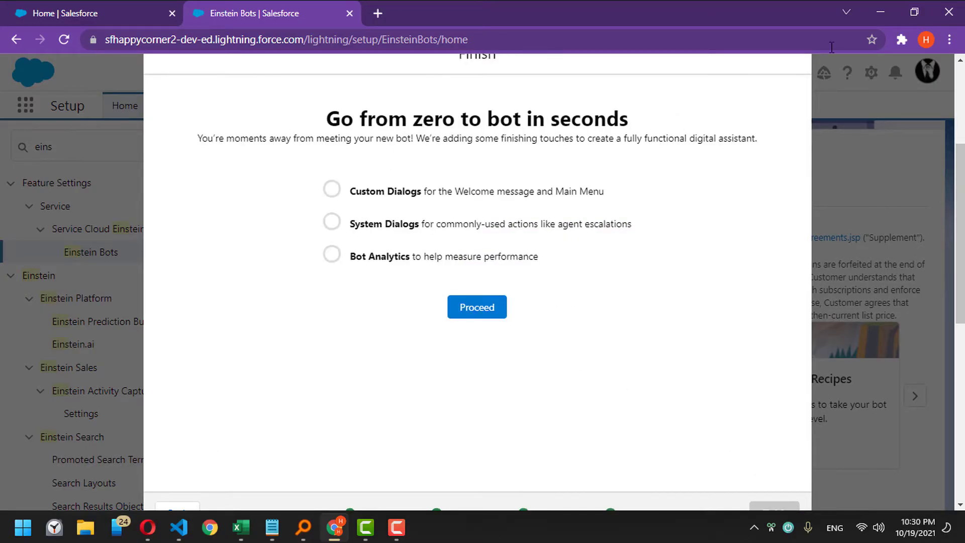
- Zoom the browser page out to 90%
left_click(949, 40)
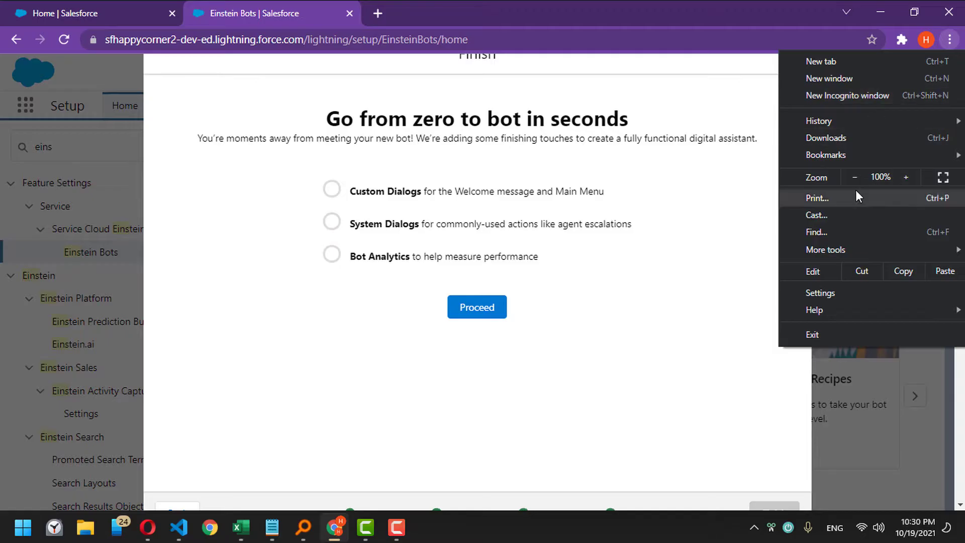
left_click(856, 174)
left_click(698, 381)
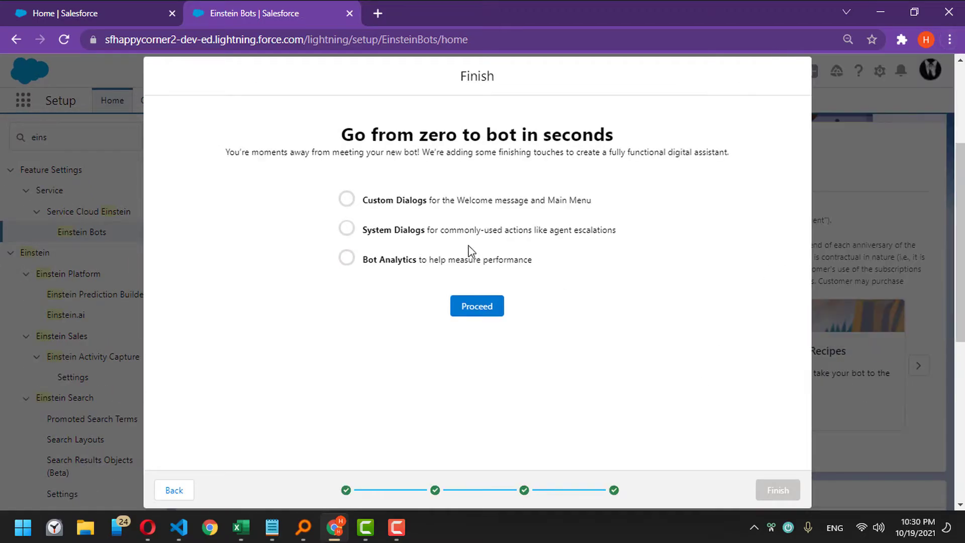
- Let the wizard build Lily's dialogs and analytics, then finish setup
left_click_drag(396, 197, 491, 258)
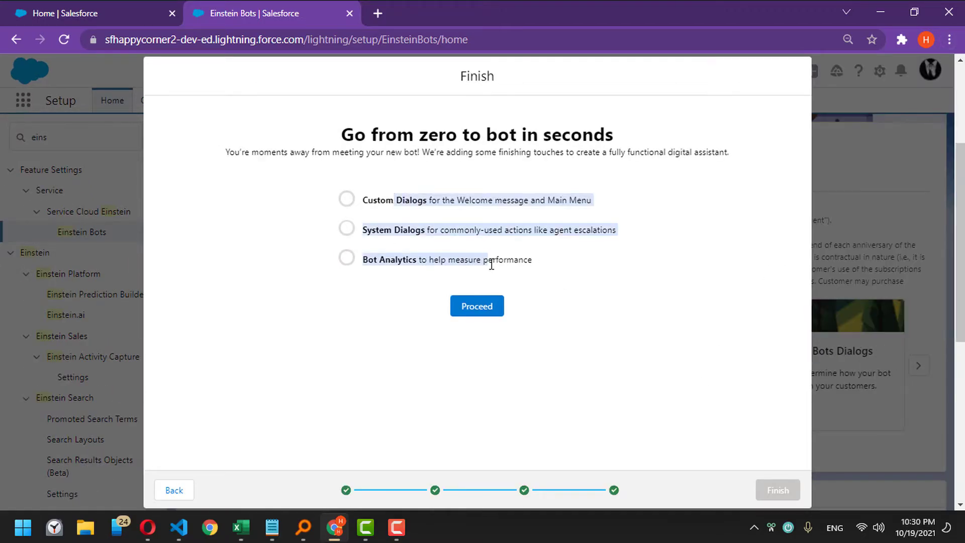
left_click(491, 258)
left_click(482, 303)
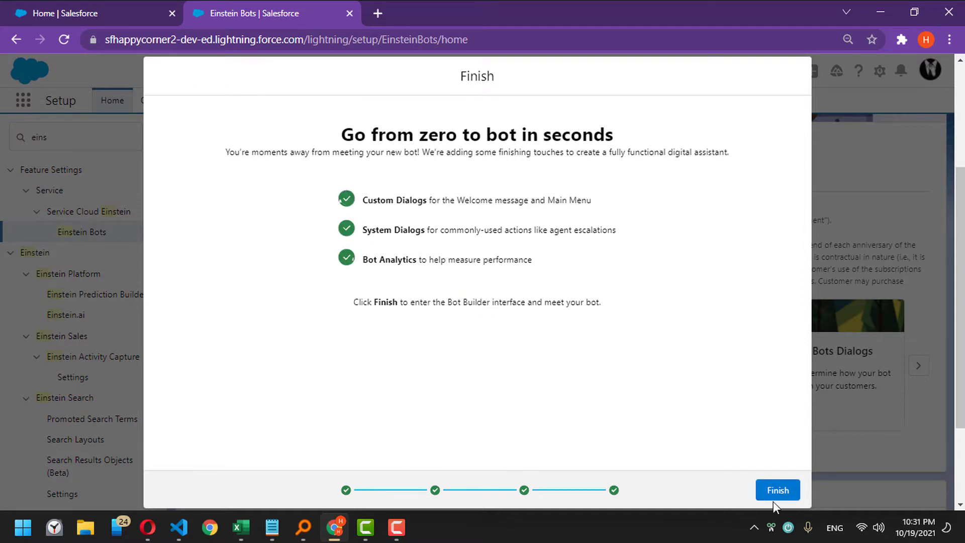
left_click(774, 494)
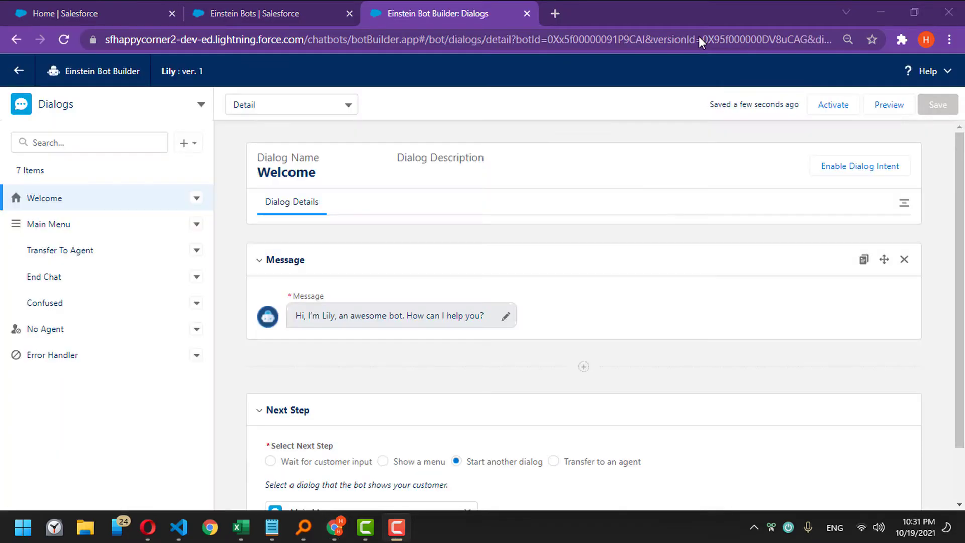
- Activate Lily, preview it, and start the Chat setup that previewing requires
left_click(847, 115)
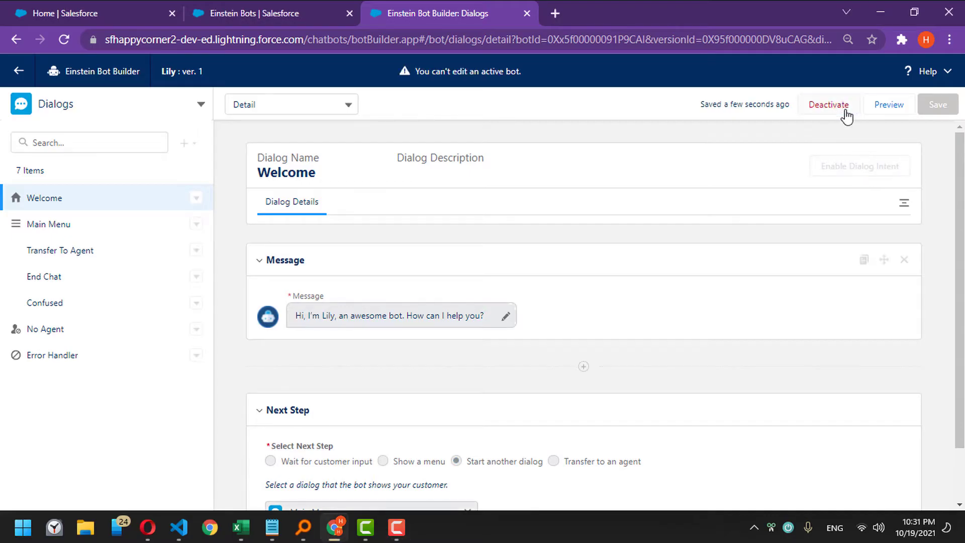
left_click(874, 115)
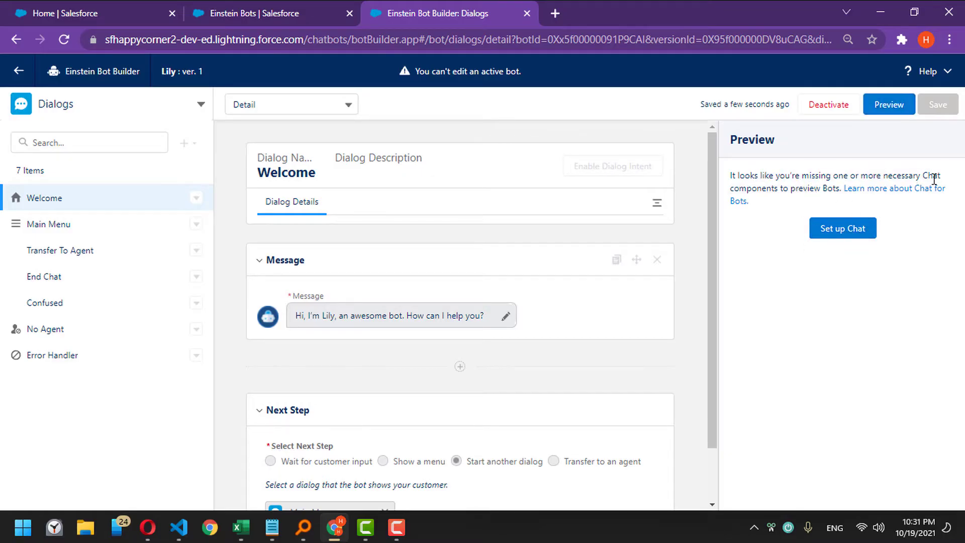
left_click(836, 229)
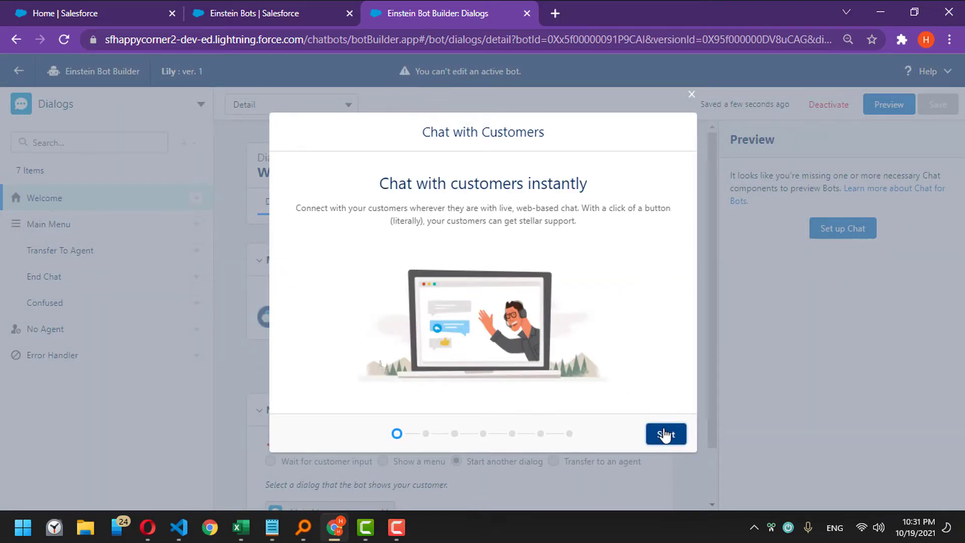
- Create Chat Queue with group 'Chat Team', add the single user, and continue
left_click(666, 434)
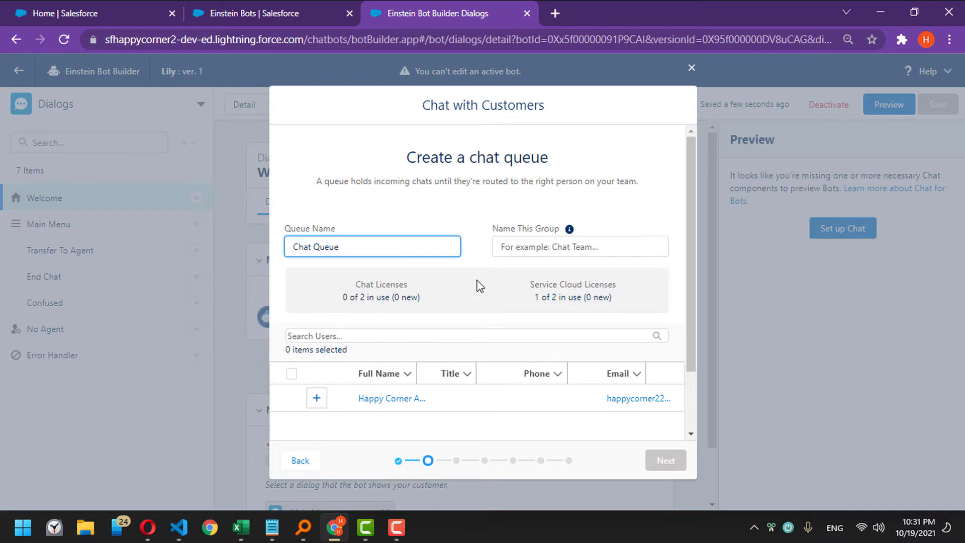
left_click(549, 250)
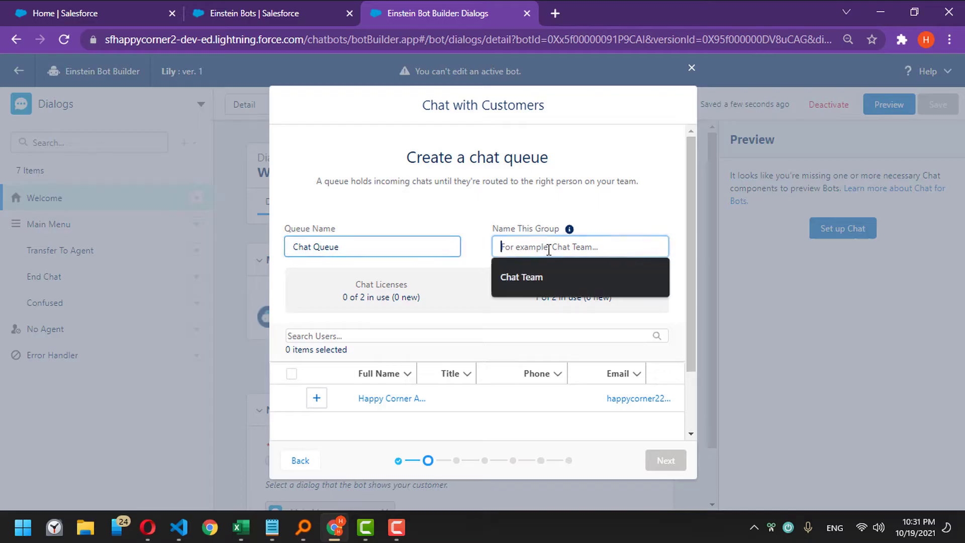
left_click(551, 277)
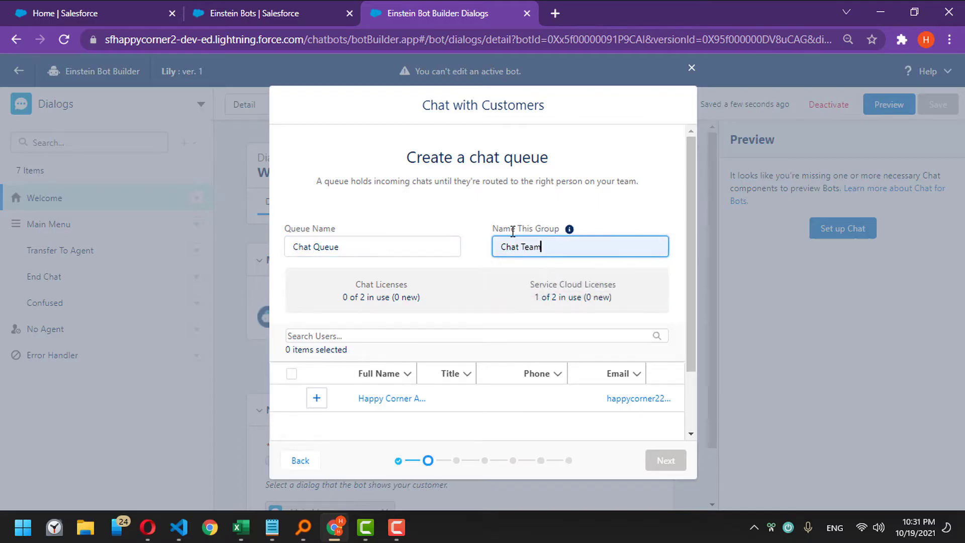
left_click(316, 398)
scroll(549, 339, "down", 2)
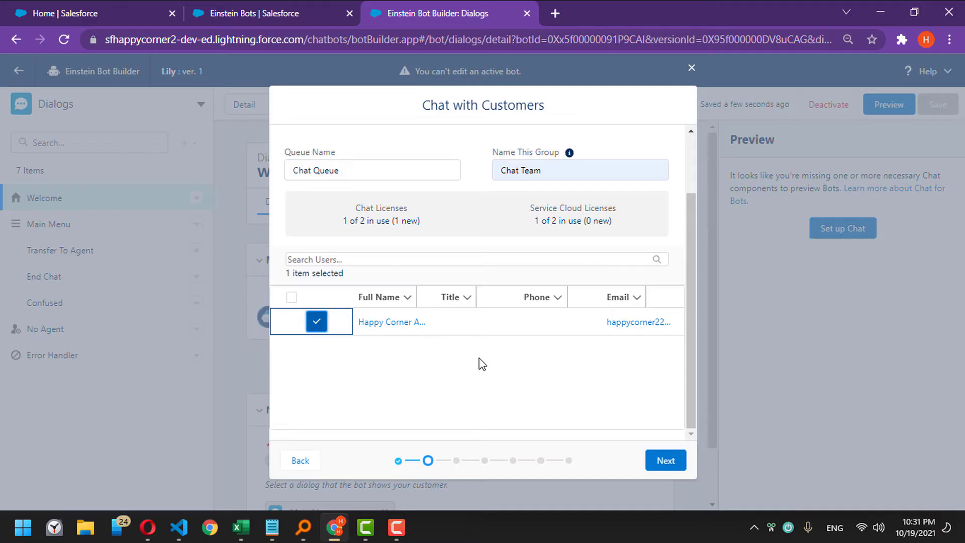
left_click(355, 171)
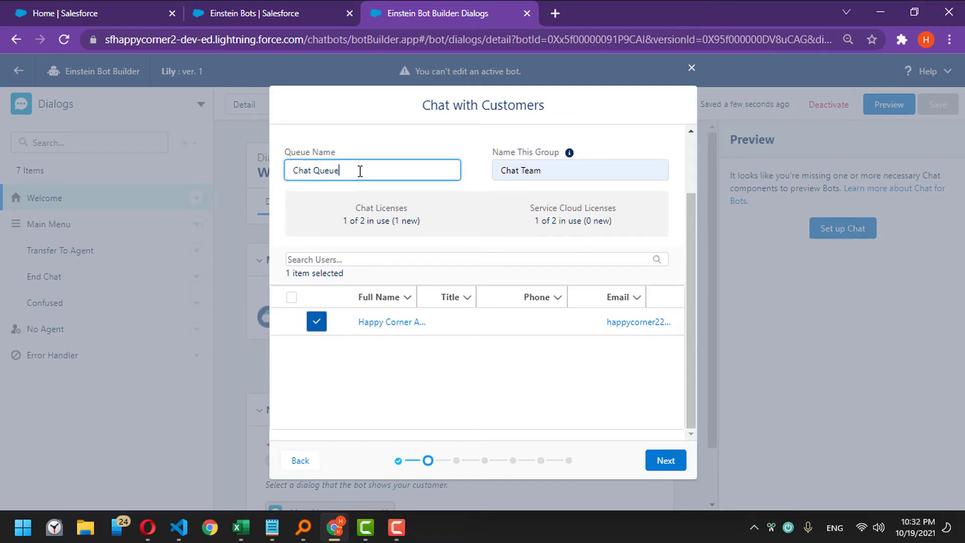
left_click(653, 462)
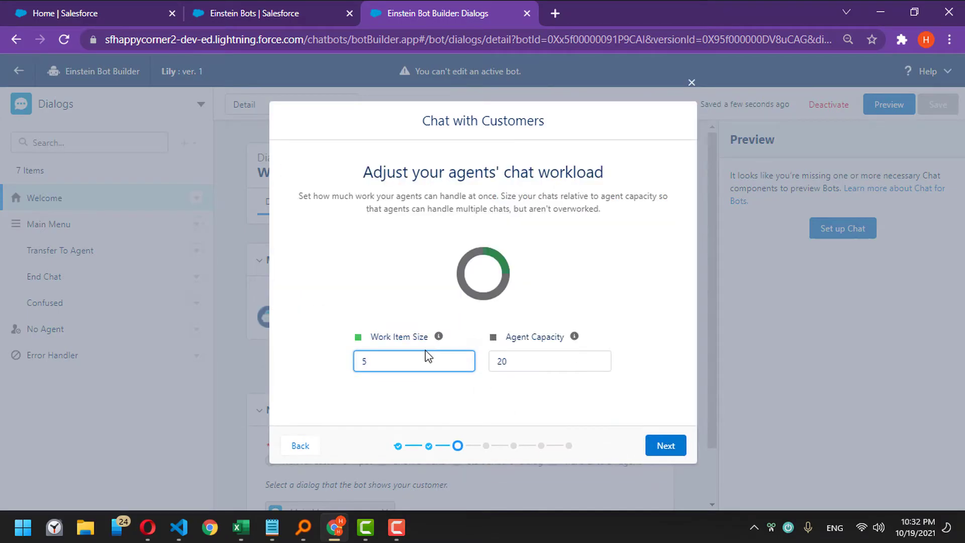
- Keep work item size 5 and agent capacity 20 and move on
left_click(673, 449)
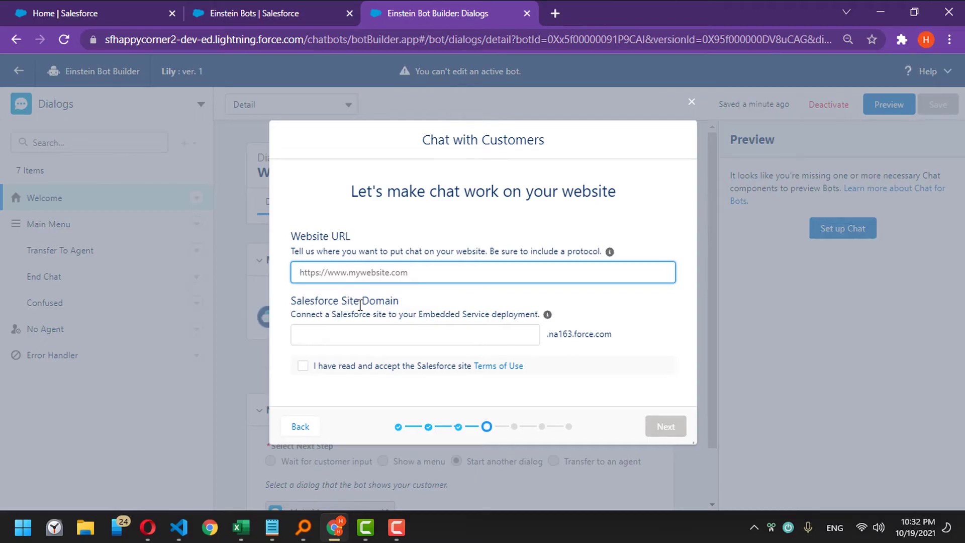
- Set the site domain to SFHappyCorner22 and accept the site terms of use
left_click(360, 334)
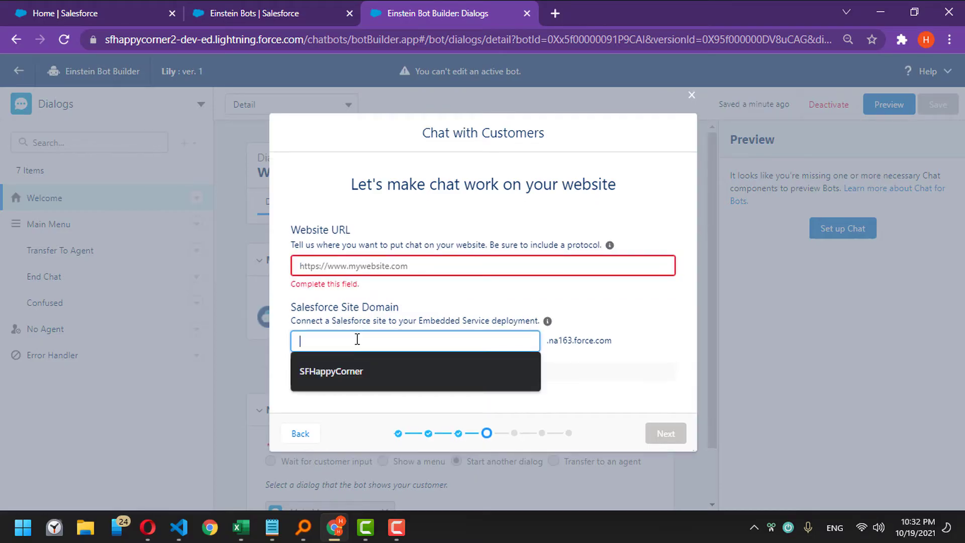
left_click(351, 367)
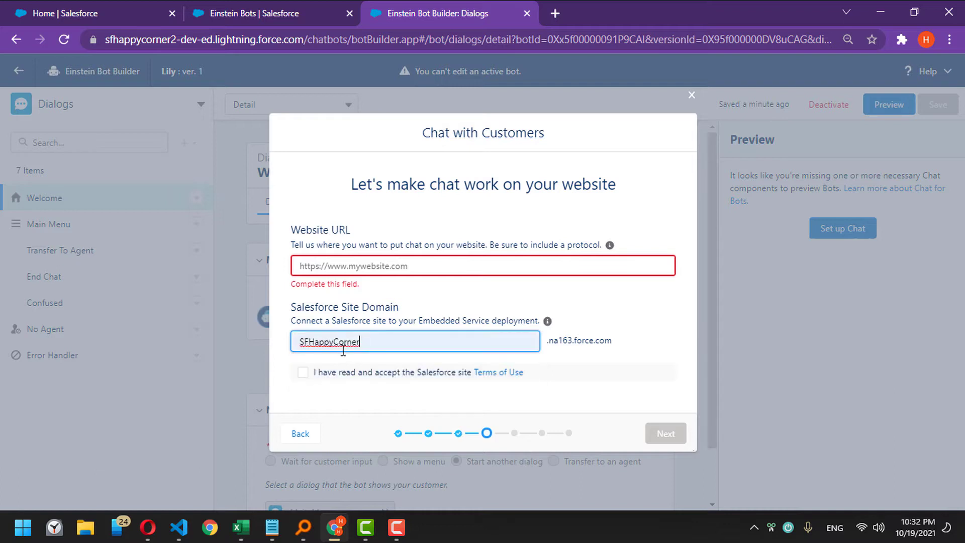
type("22")
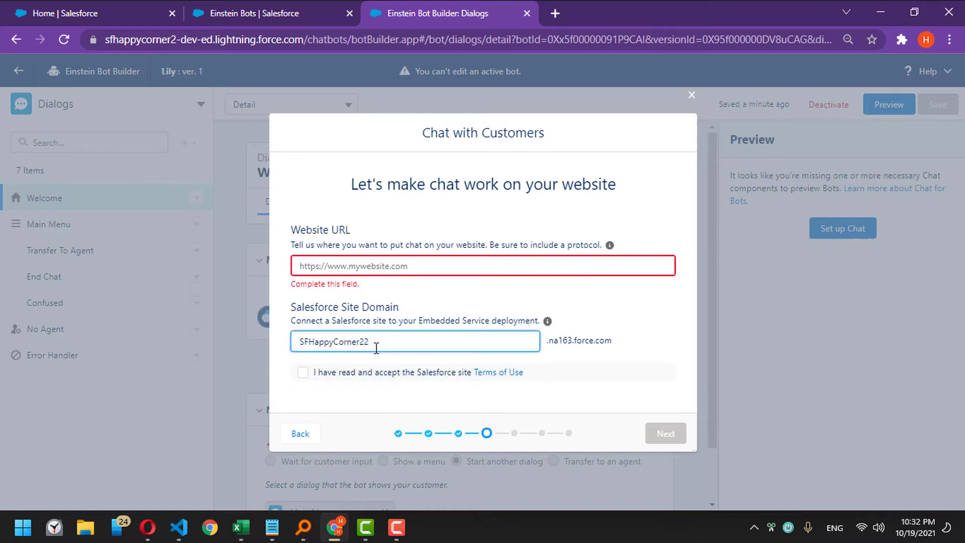
left_click(302, 373)
left_click(412, 269)
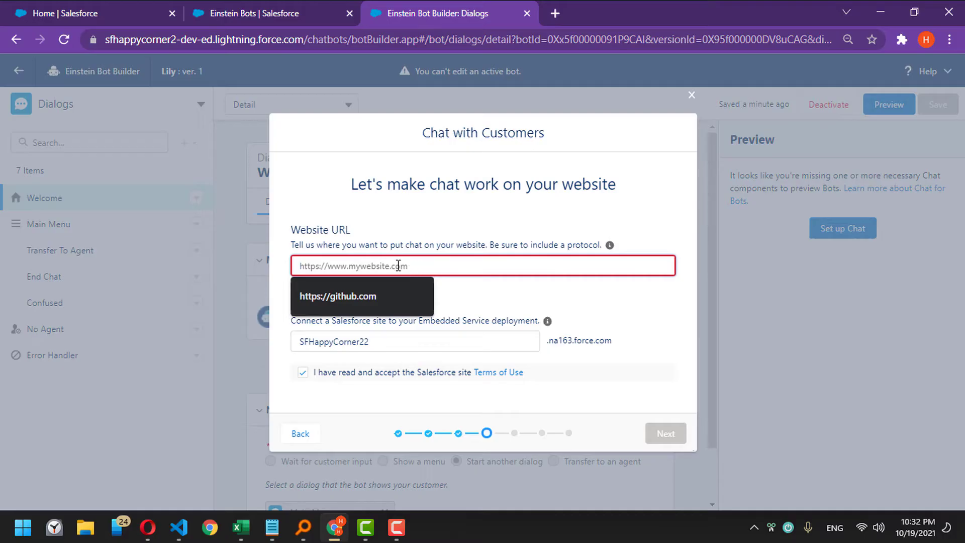
left_click(387, 301)
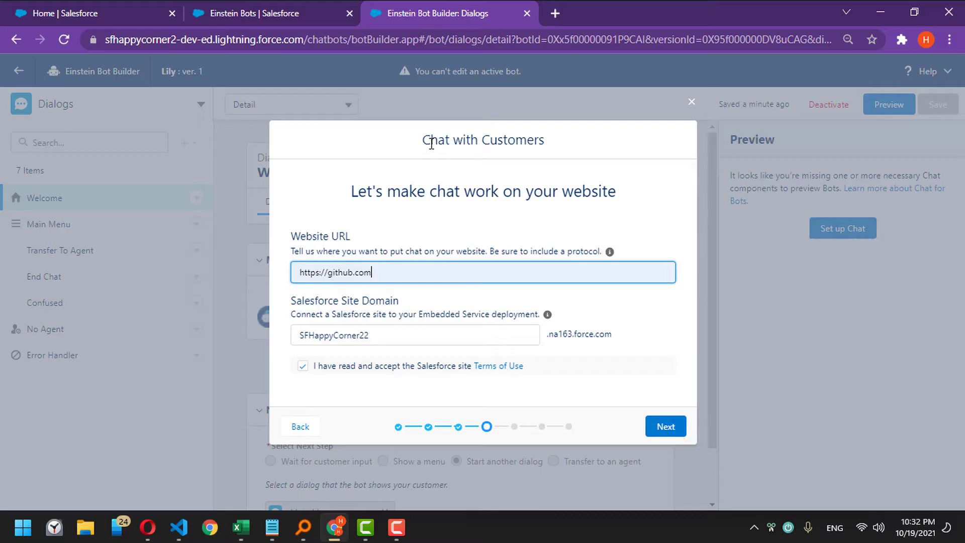
left_click_drag(429, 140, 546, 140)
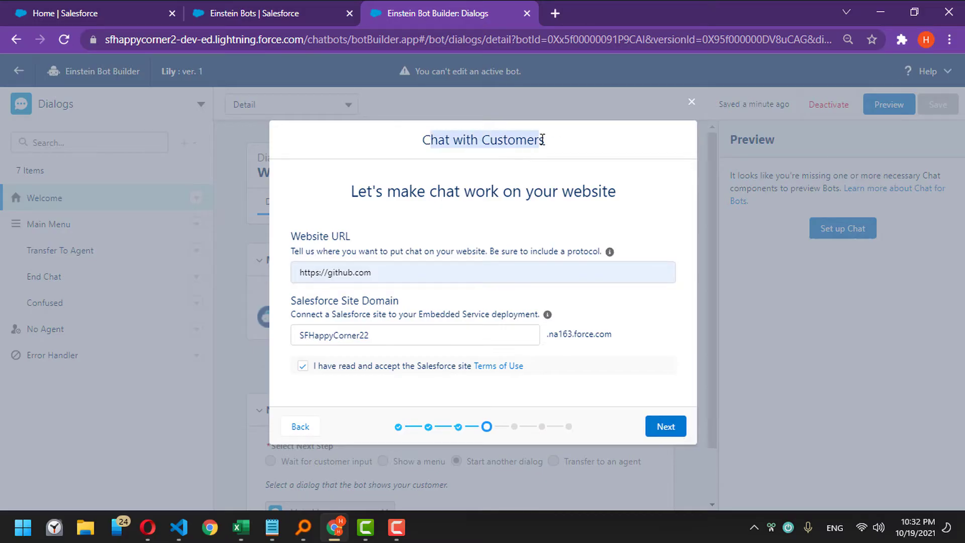
left_click(452, 198)
left_click(320, 274)
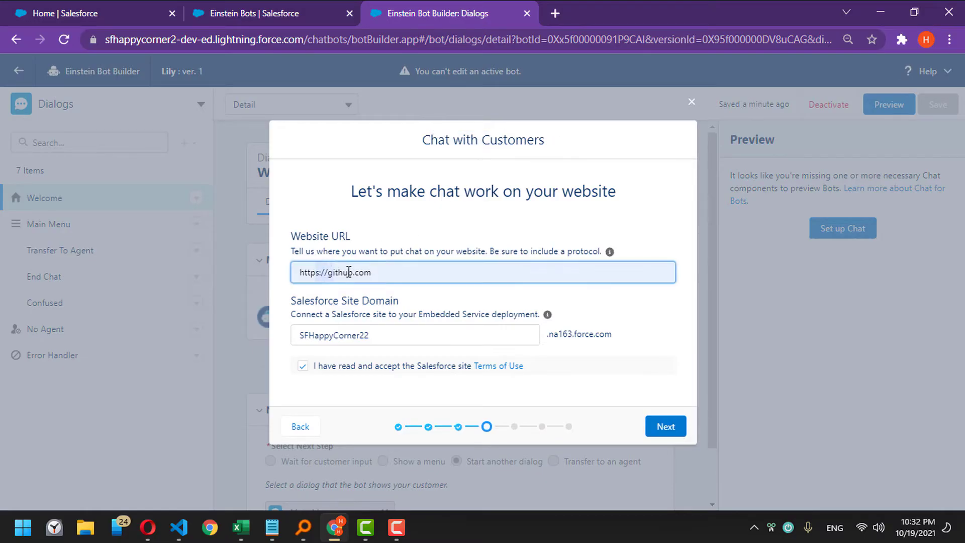
left_click(387, 273)
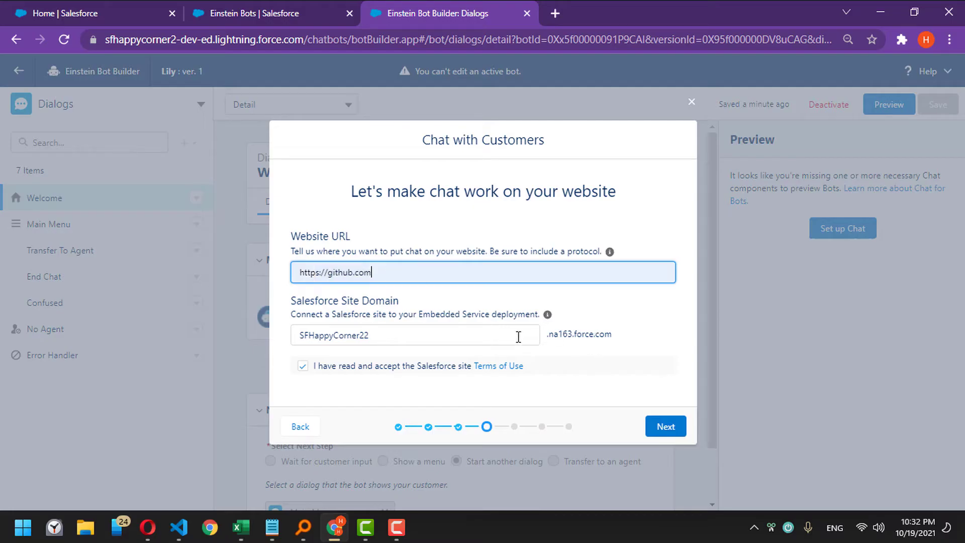
left_click(658, 434)
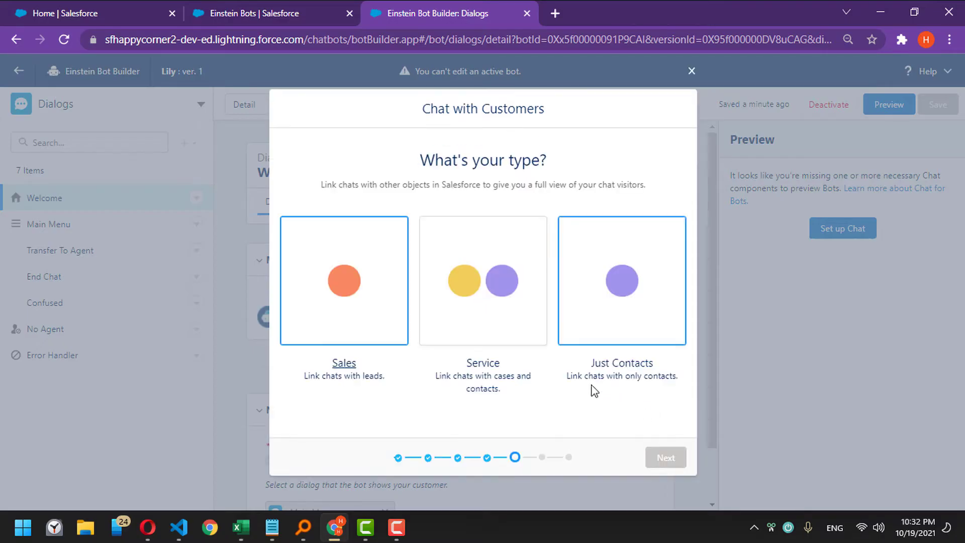
- Choose the Service chat type, linking chats with cases and contacts
left_click_drag(467, 161, 536, 161)
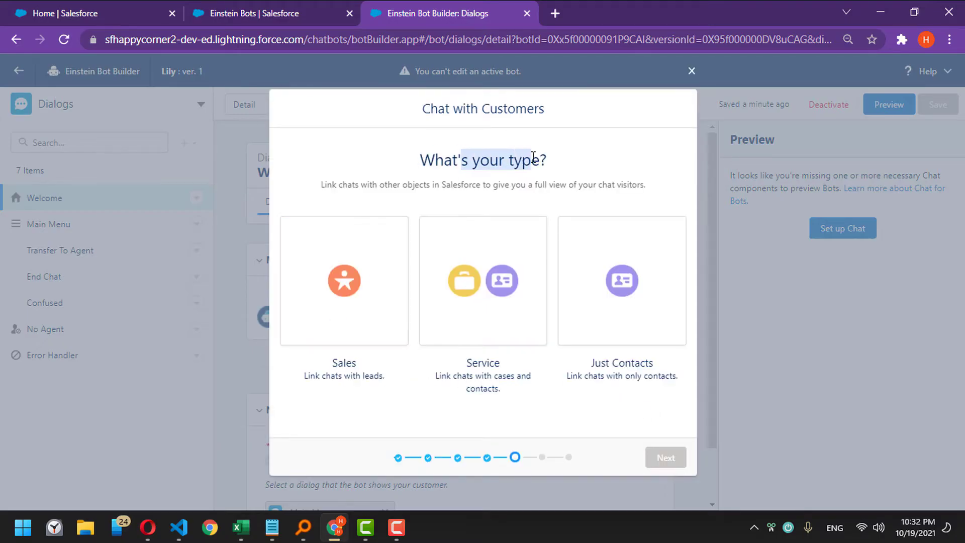
left_click(472, 194)
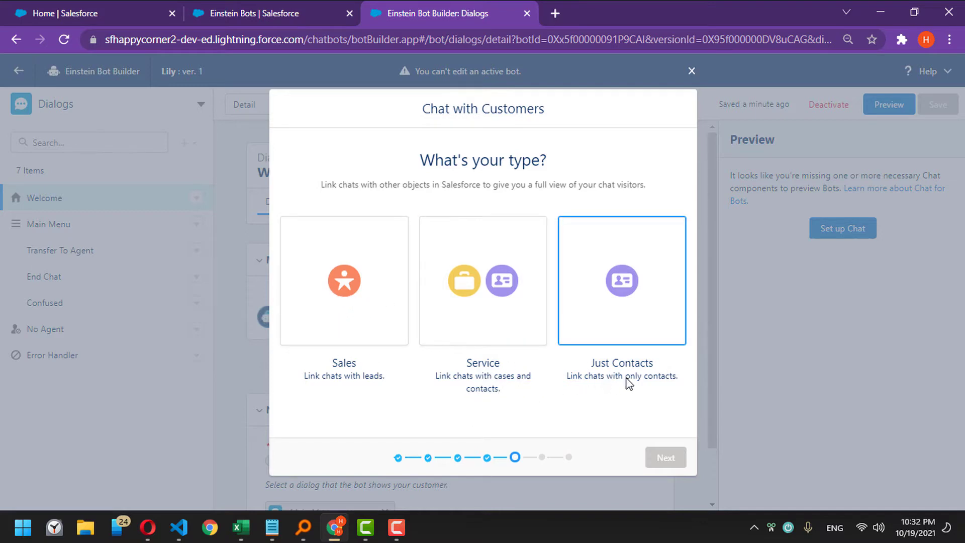
left_click(482, 293)
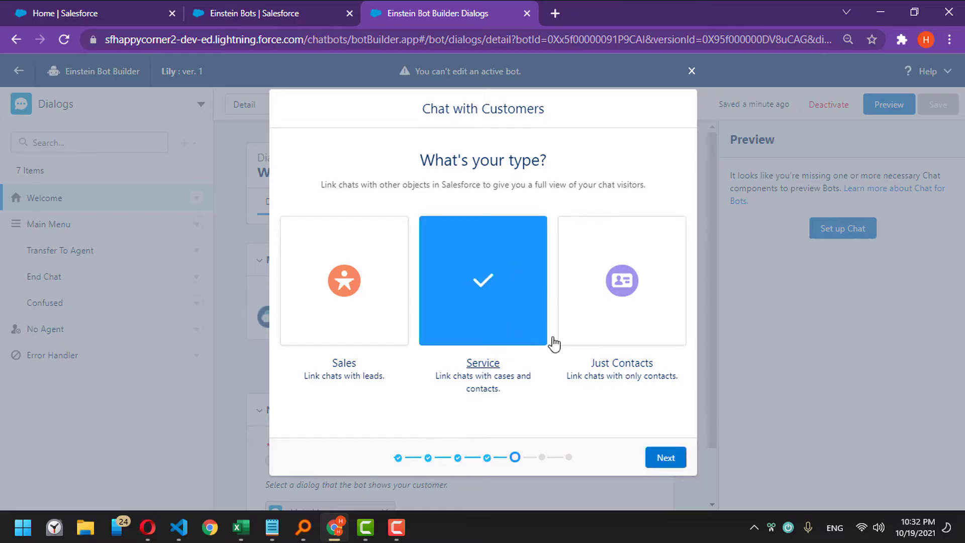
left_click(678, 463)
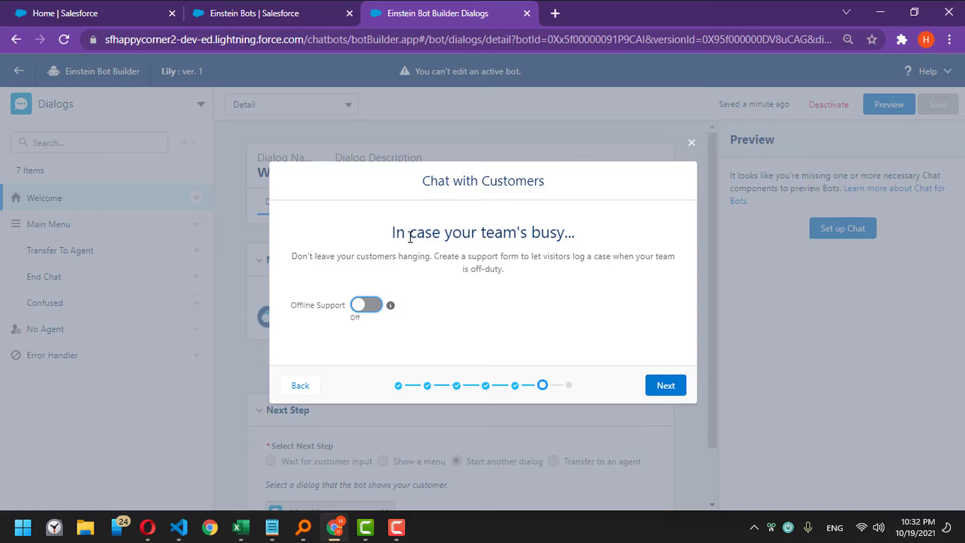
- Turn on offline support with Subject and Web Email case fields
mouse_move(411, 237)
left_mouse_down()
mouse_move(574, 236)
mouse_move(410, 236)
left_mouse_up()
left_click(536, 235)
left_click(412, 236)
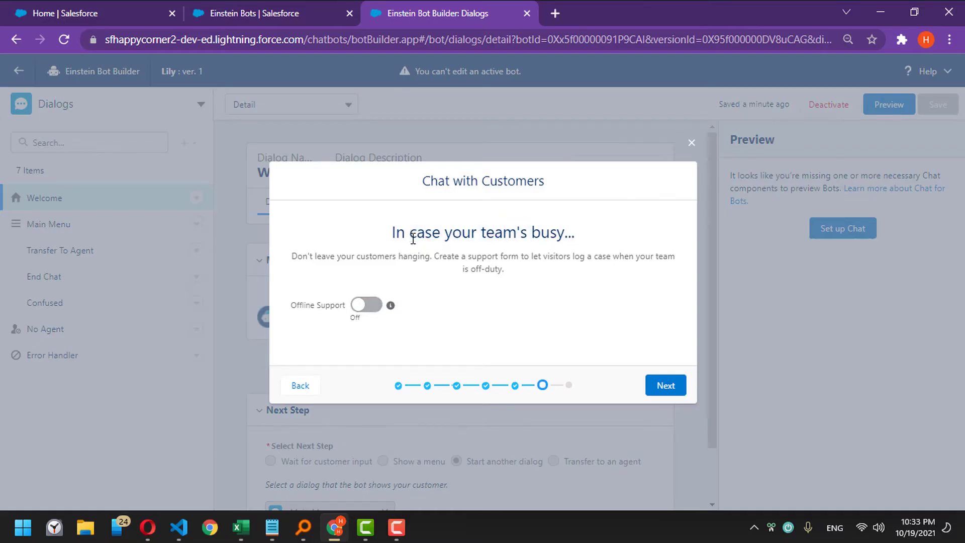
left_click(370, 307)
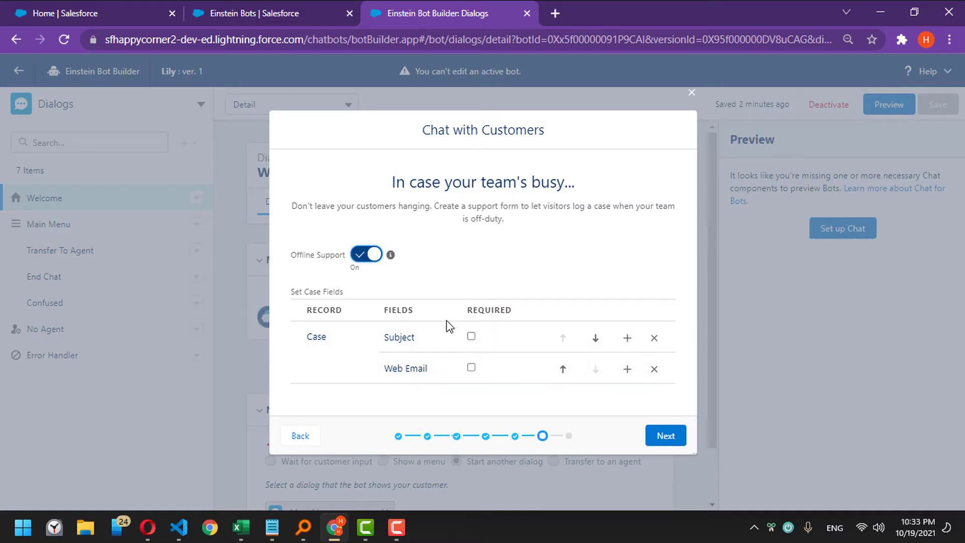
left_click_drag(399, 338, 417, 345)
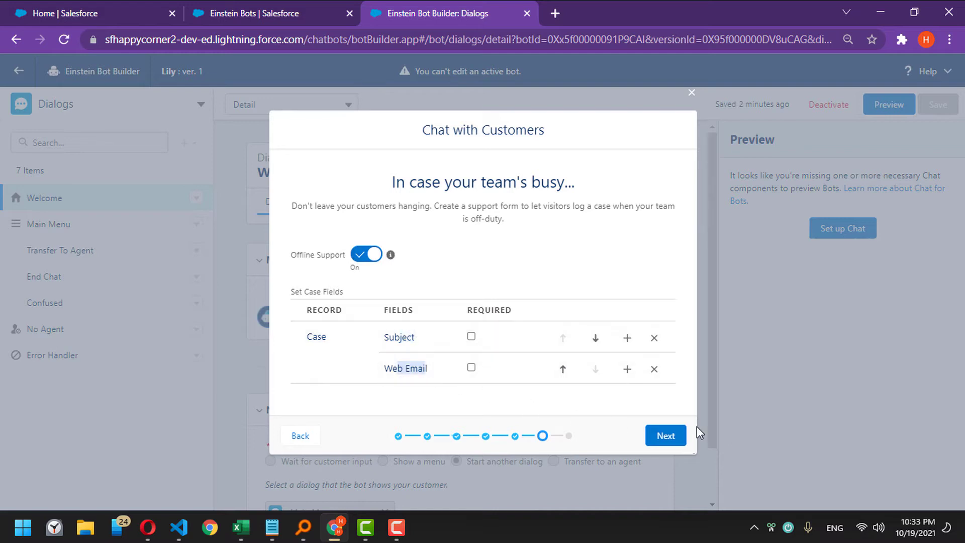
left_click(664, 435)
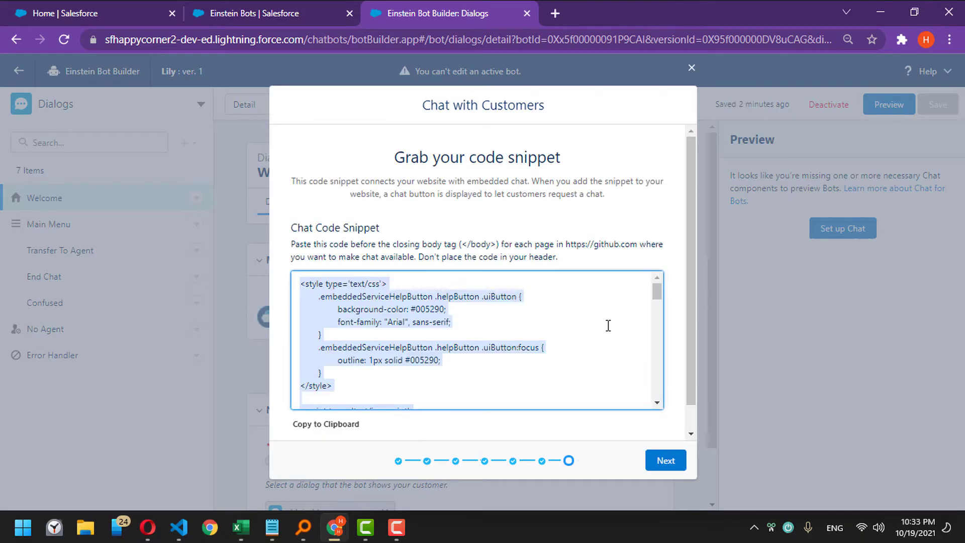
- Move past the code snippet page and finish the Chat with Customers setup guide
scroll(521, 222, "down", 1)
scroll(389, 357, "down", 10)
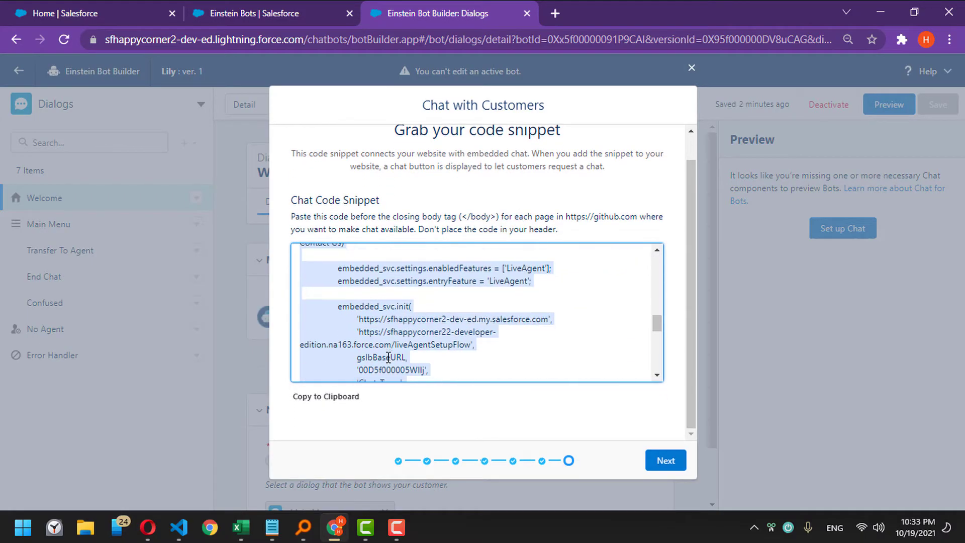
scroll(388, 358, "up", 10)
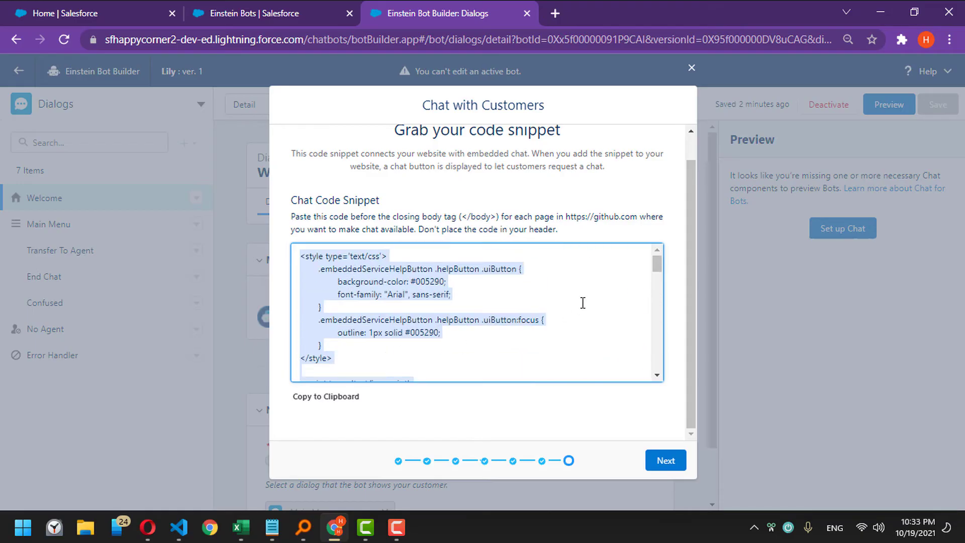
left_click(666, 460)
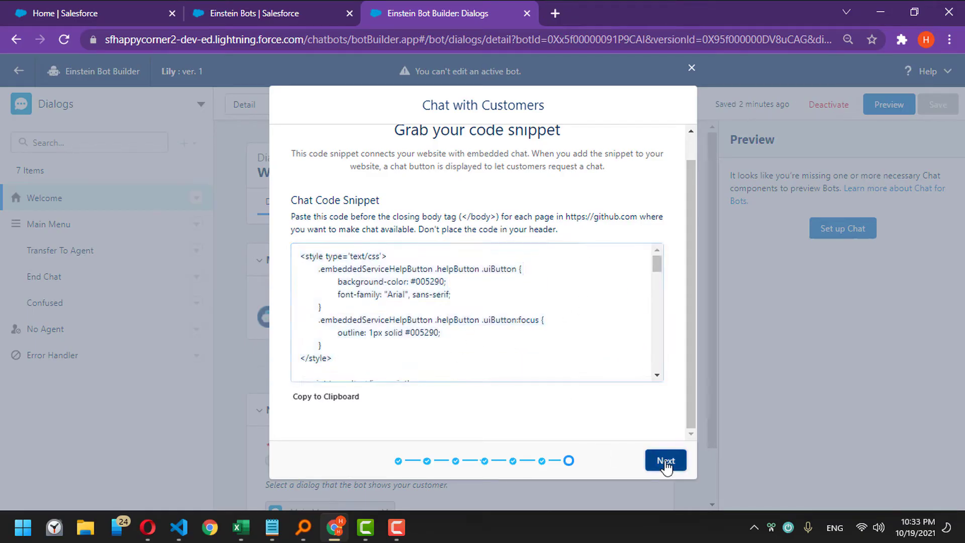
scroll(603, 372, "down", 2)
scroll(613, 386, "down", 2)
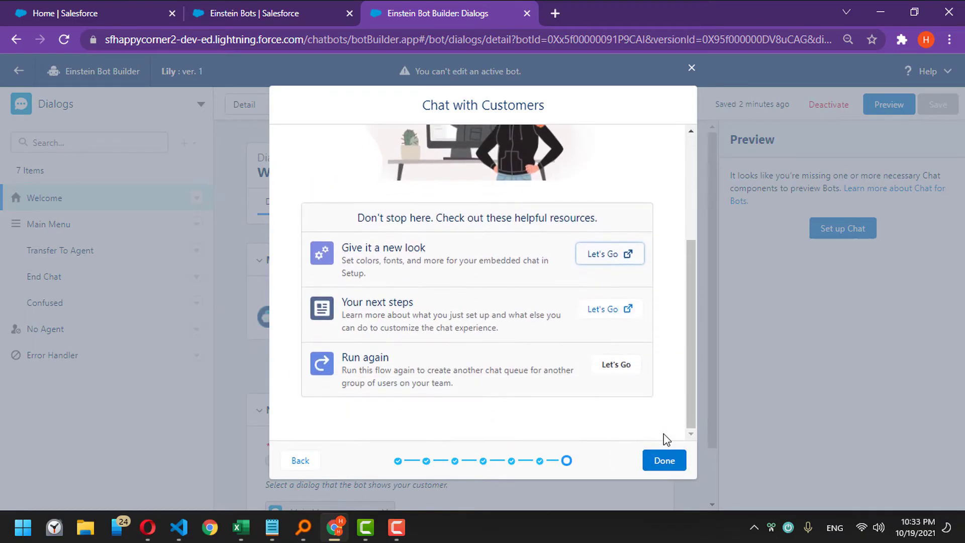
left_click(665, 460)
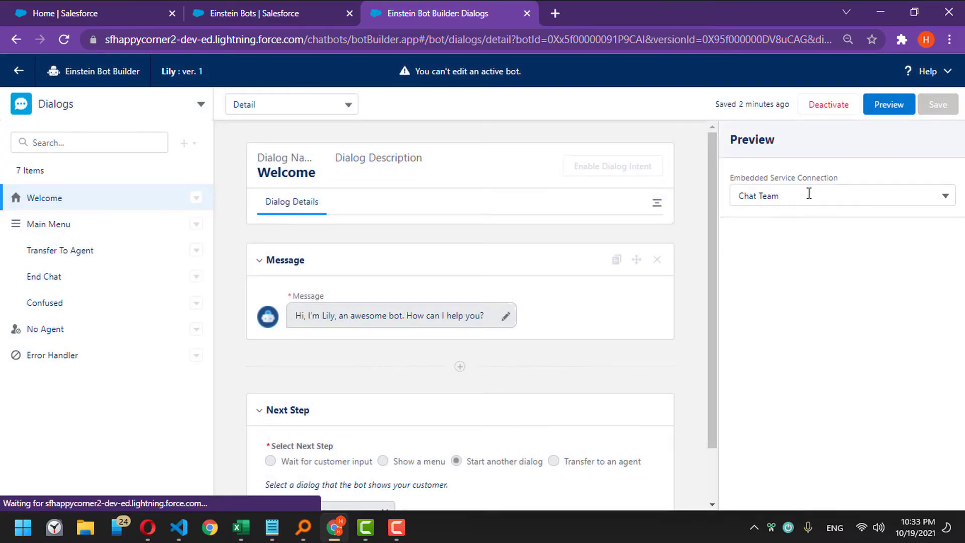
- Select Chat Team as the preview's embedded service connection and zoom the browser to 80%
left_click(830, 185)
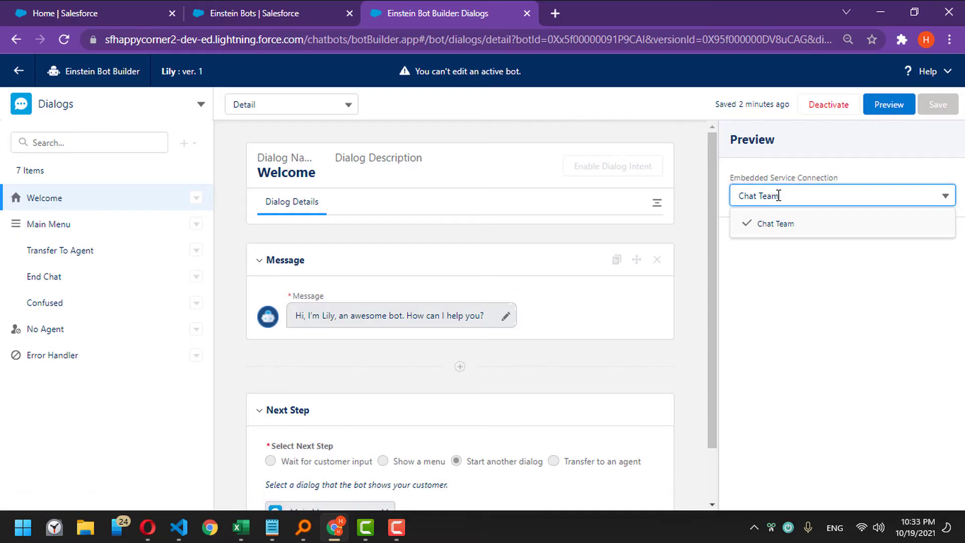
left_click(776, 226)
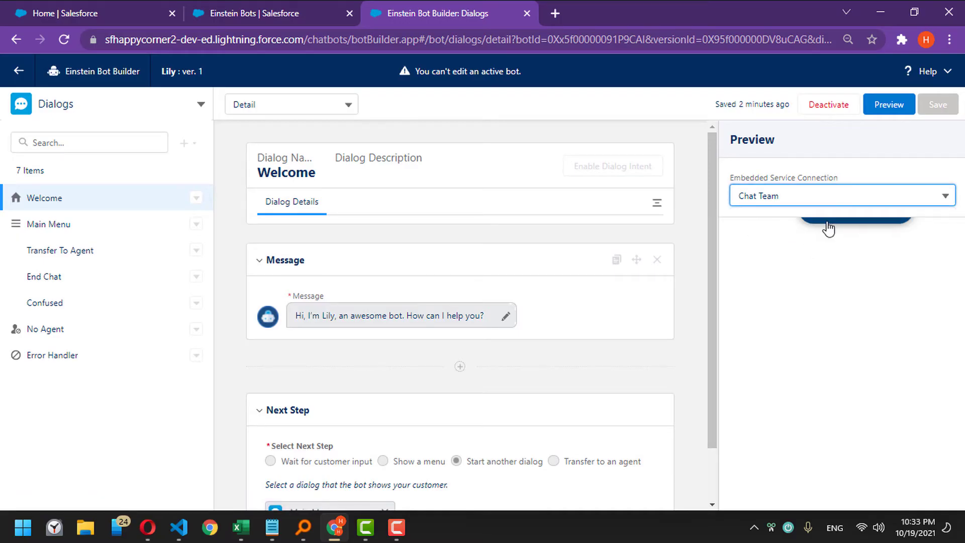
left_click(949, 39)
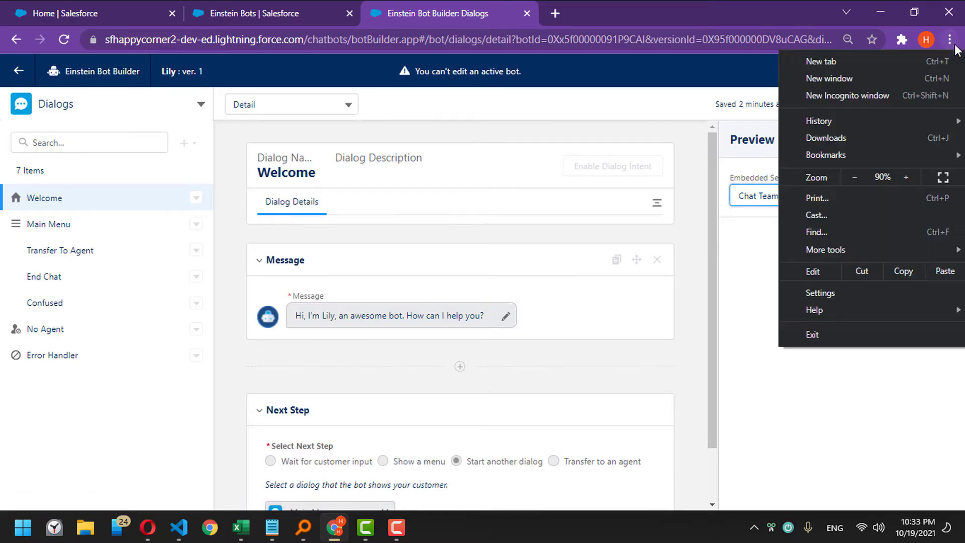
left_click(854, 177)
left_click(758, 230)
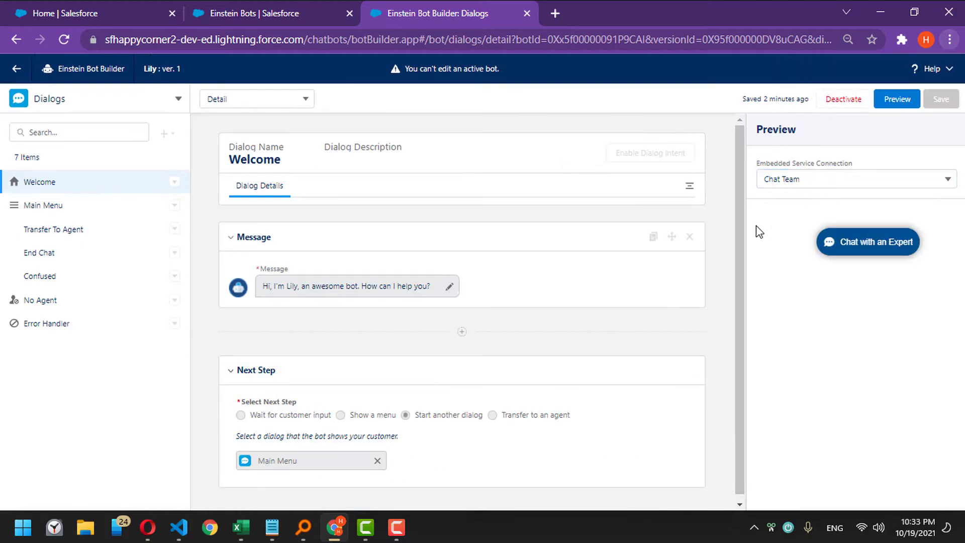
- Open the Chat with an Expert pre-chat form and enter 'test' as the first name
left_click(869, 250)
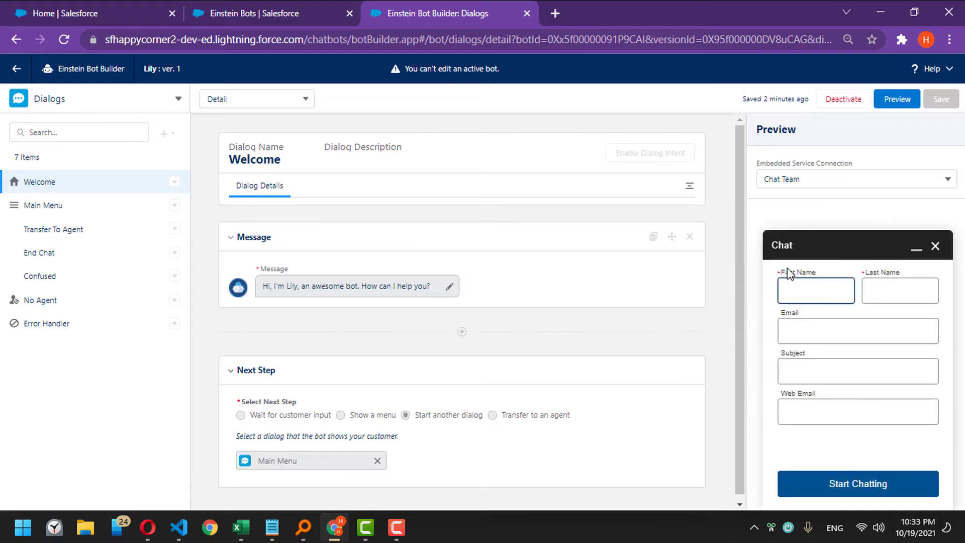
left_click(813, 294)
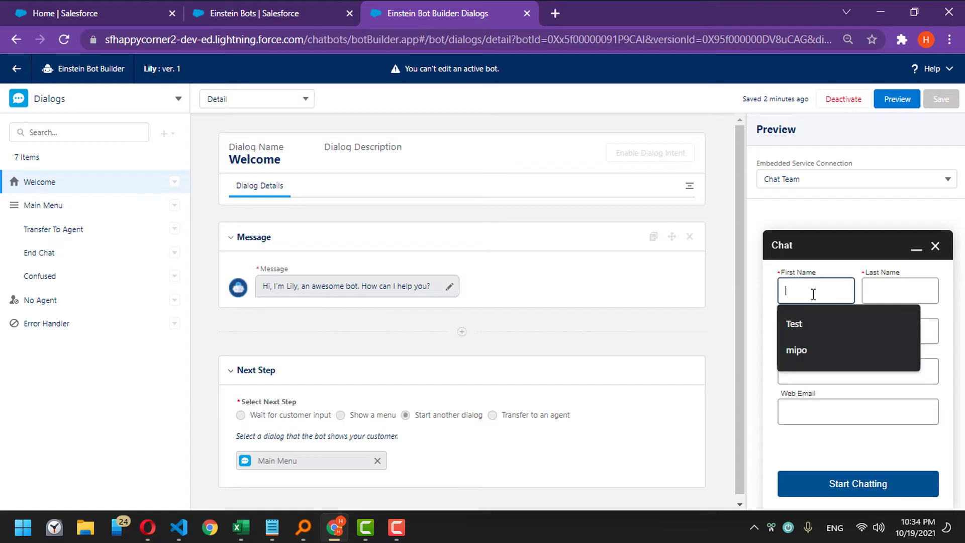
left_click(886, 290)
left_click(862, 356)
left_click(827, 295)
left_click(828, 269)
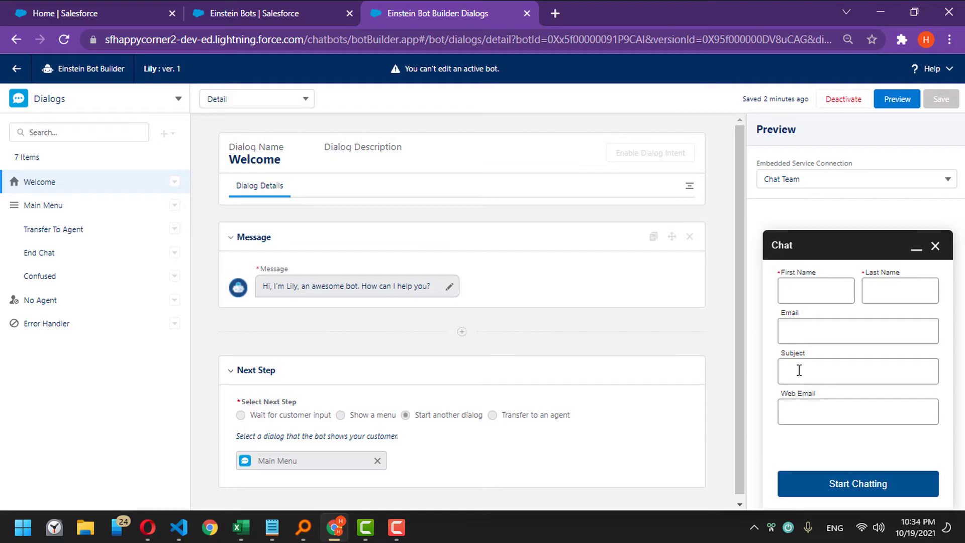
left_click(824, 295)
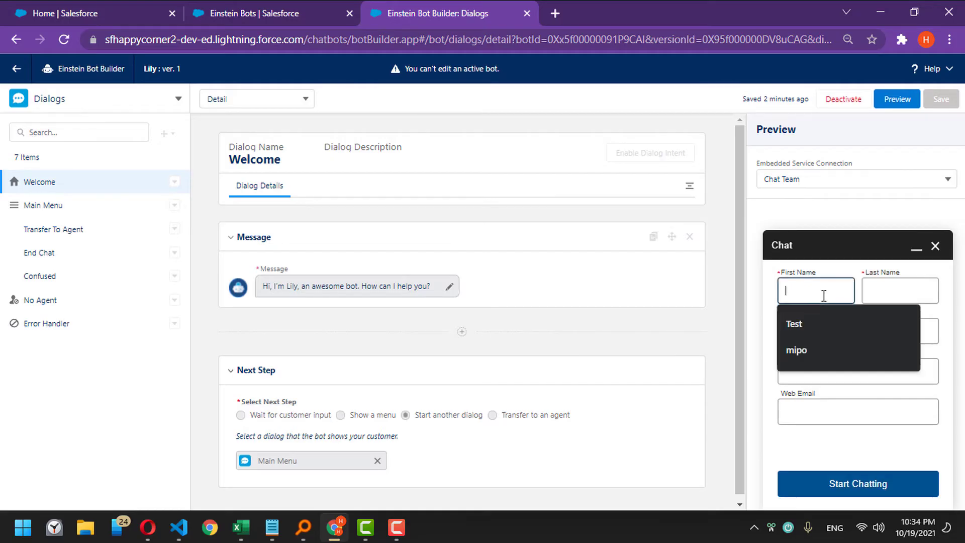
type("test")
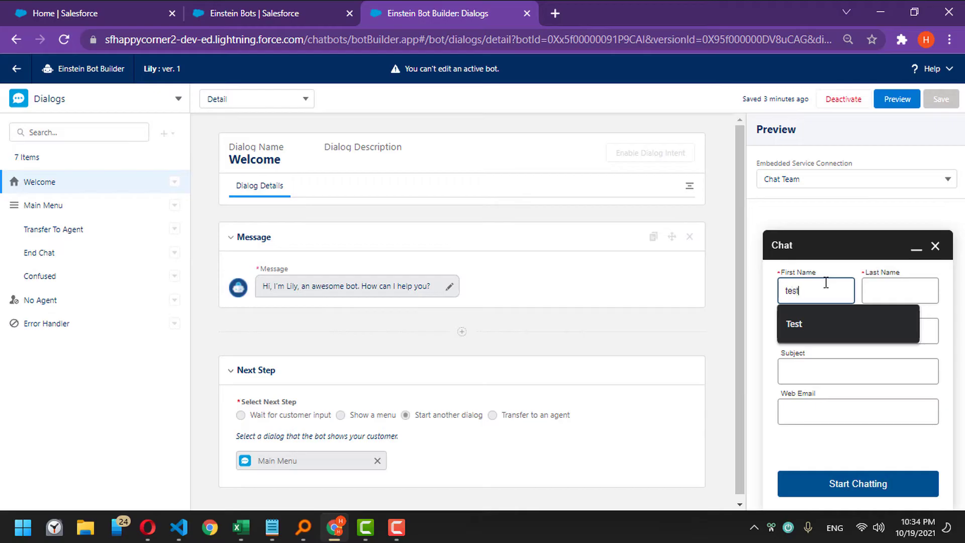
- Fill the last name, the saved test email and the suggested subject, then start chatting
left_click(928, 295)
type("ah")
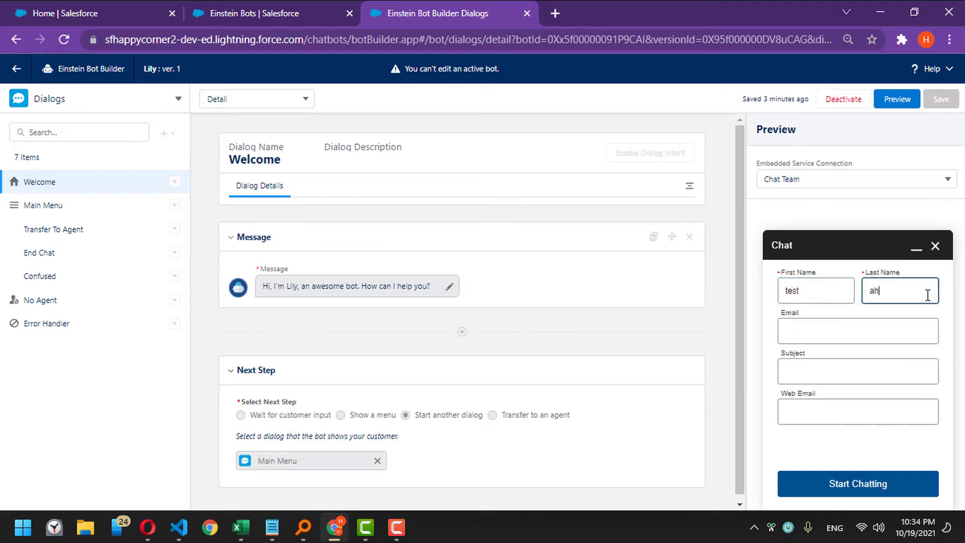
left_click(887, 327)
left_click(863, 360)
left_click(872, 371)
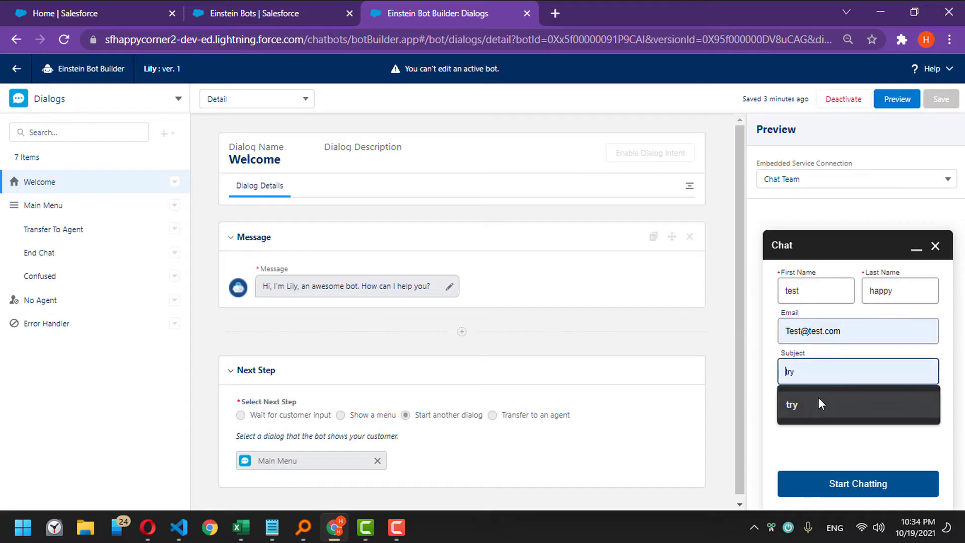
left_click(818, 404)
left_click(851, 486)
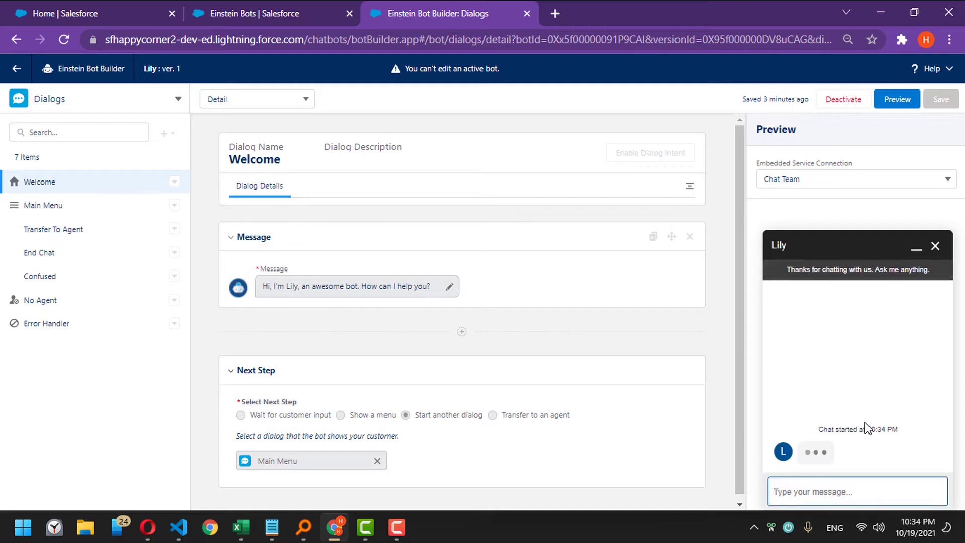
- Go to Contacts and switch to the All Contacts list view
left_click(77, 14)
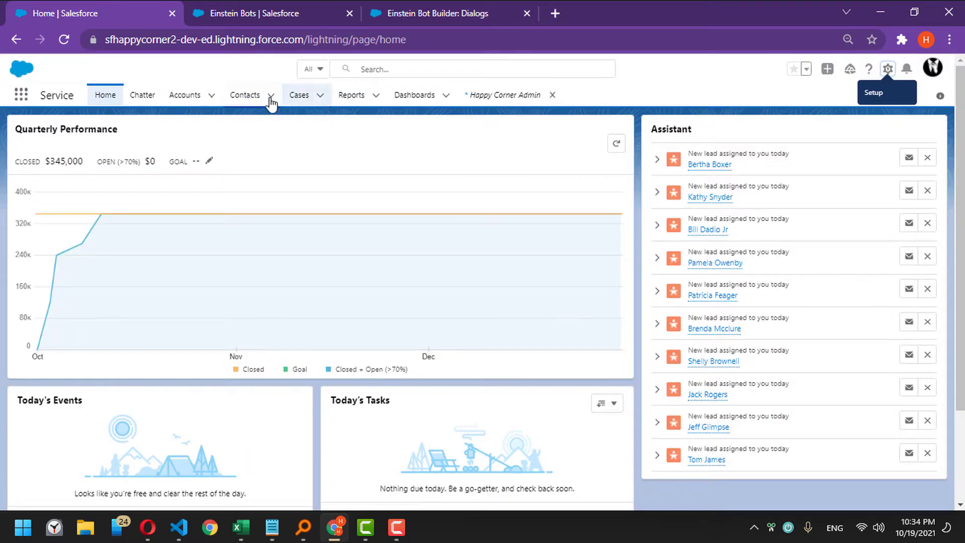
left_click(249, 95)
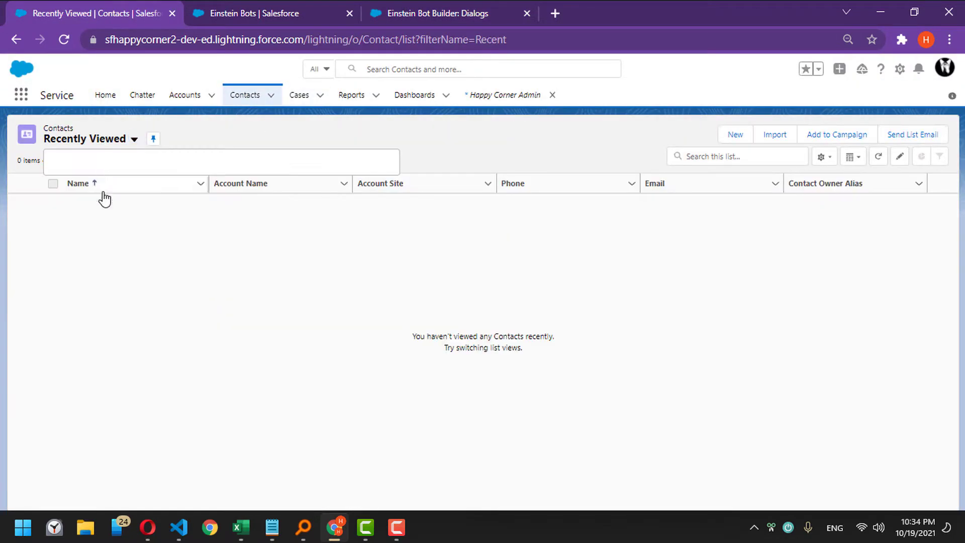
left_click(133, 139)
left_click(94, 179)
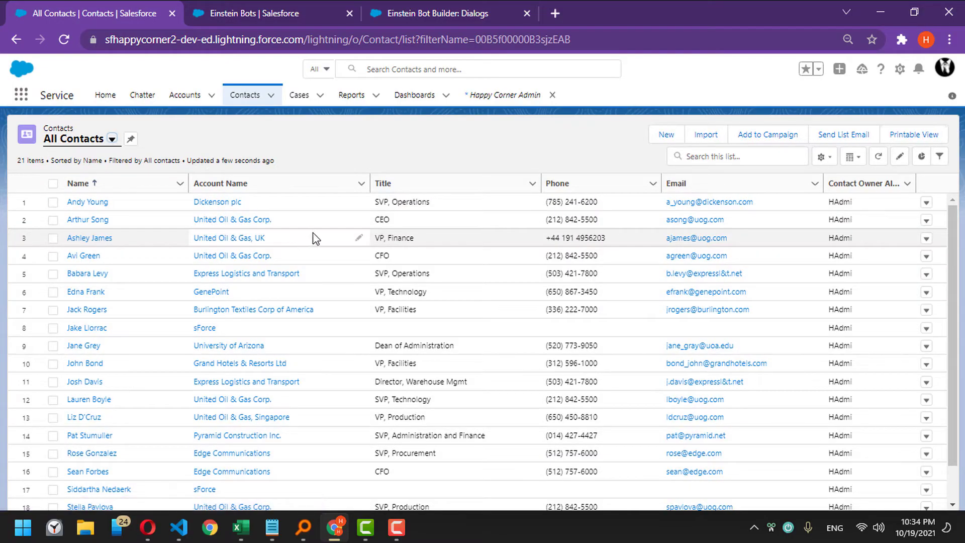
- Add Created Date to the All Contacts displayed fields and save
left_click(822, 159)
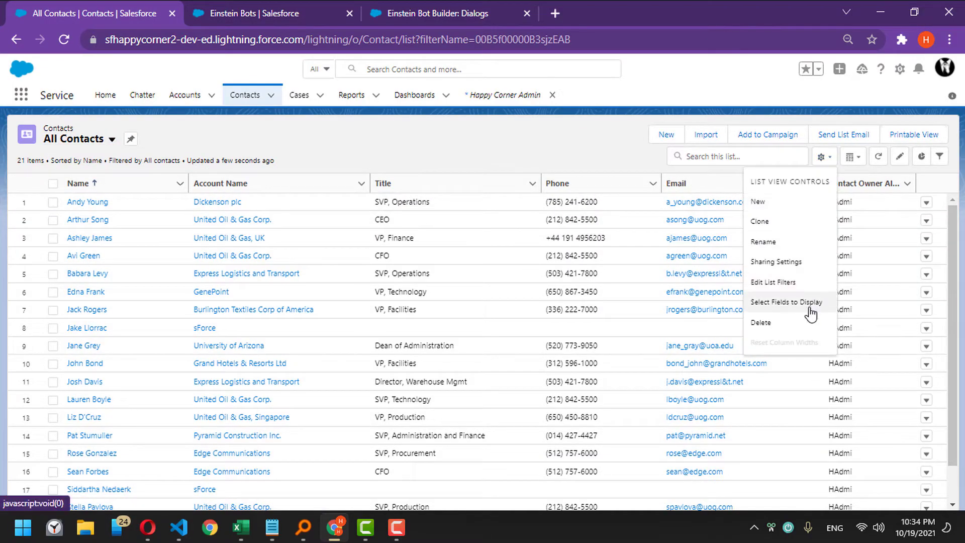
left_click(807, 303)
scroll(404, 316, "down", 12)
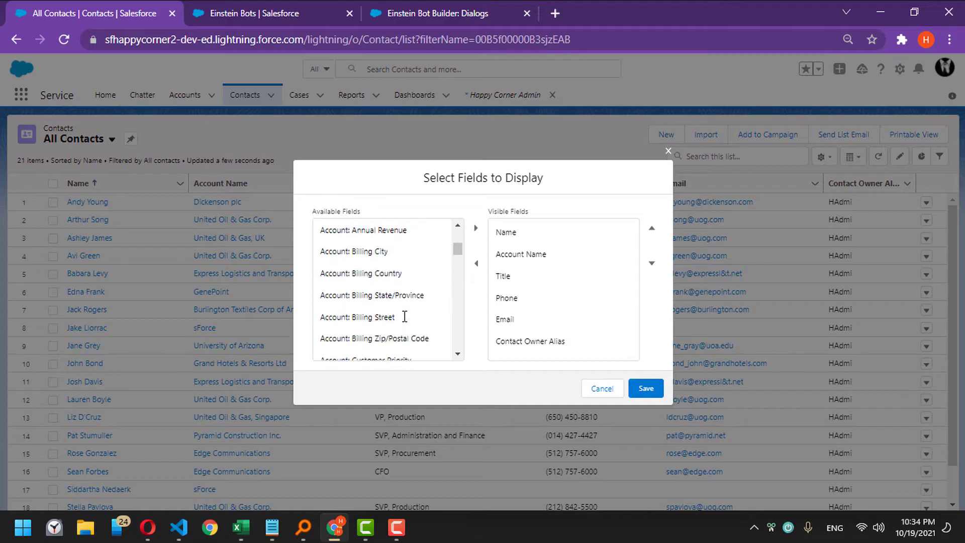
scroll(407, 323, "down", 3)
scroll(409, 327, "up", 7)
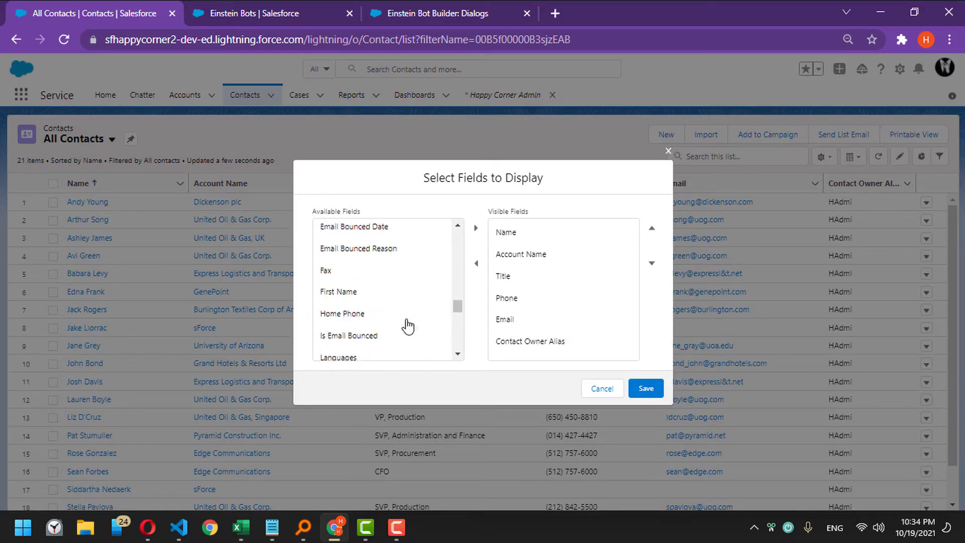
scroll(409, 332, "down", 2)
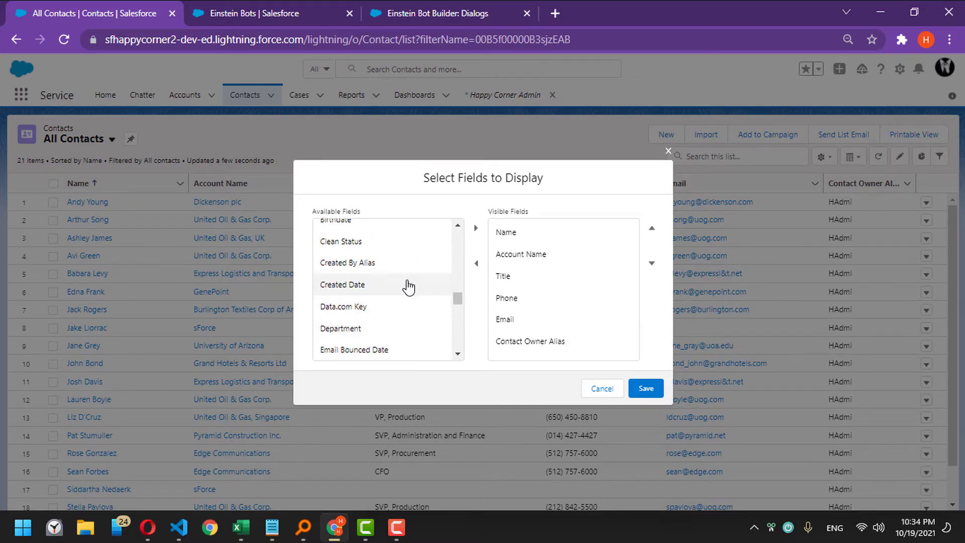
left_click(415, 283)
left_click(475, 227)
left_click(660, 389)
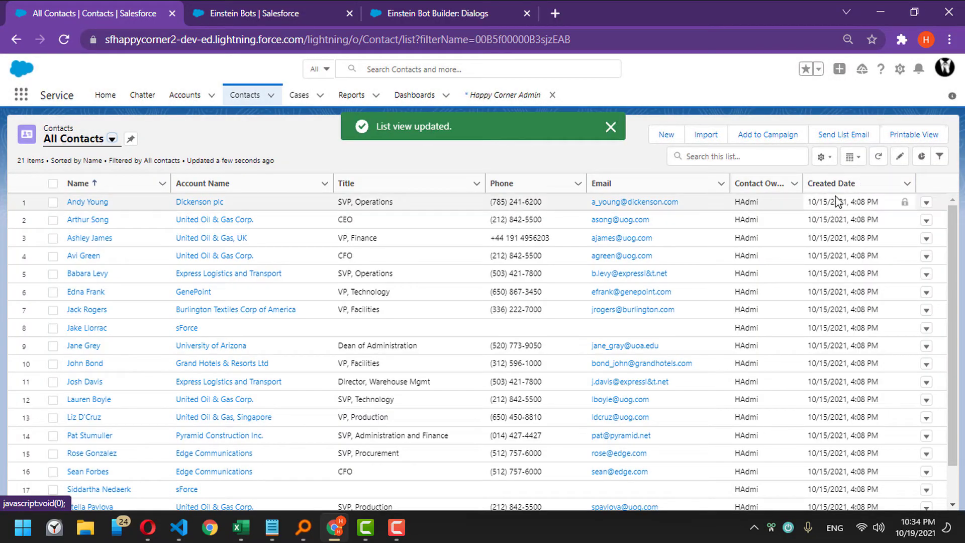
- Sort All Contacts by the Created Date column
left_click_drag(830, 202, 868, 202)
left_click(870, 202)
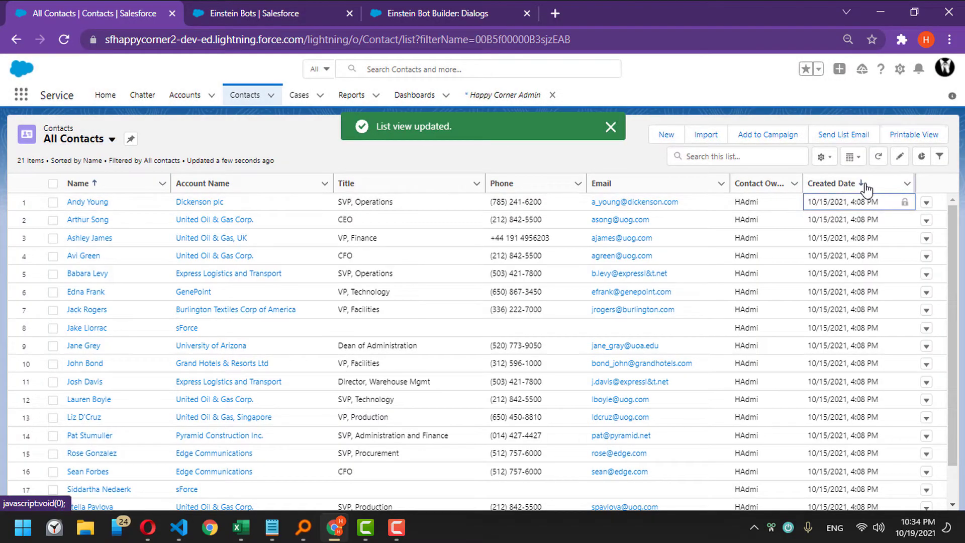
left_click(873, 183)
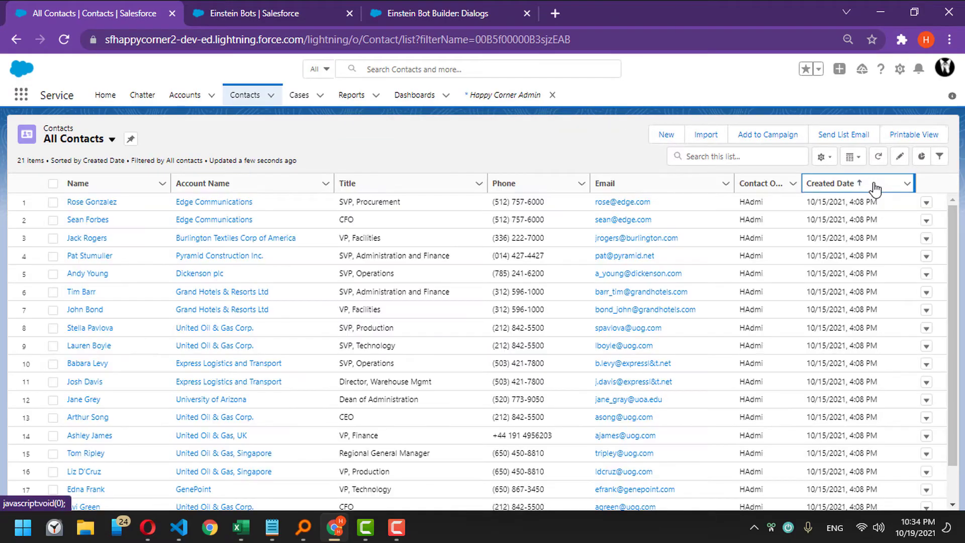
left_click(874, 184)
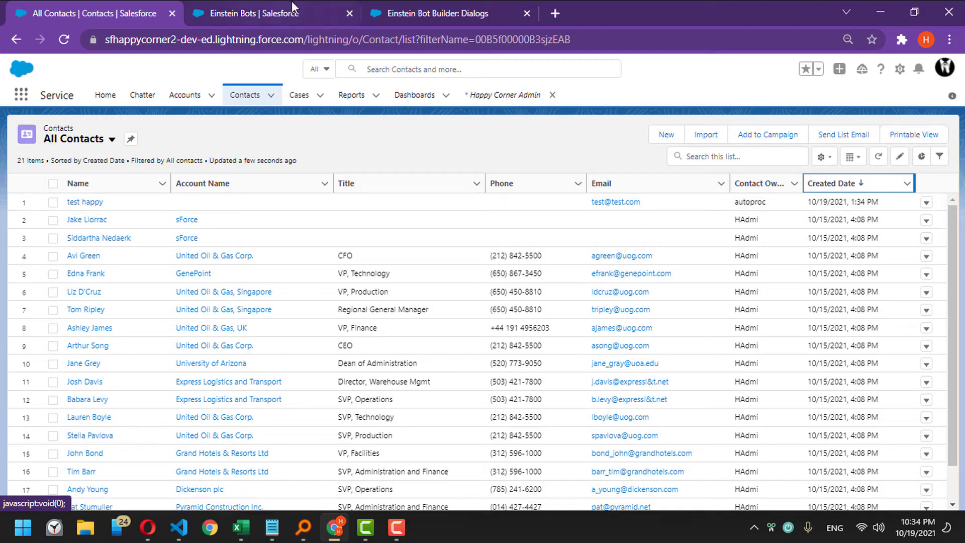
- Send 'Okay' to Lily in the preview chat, then deactivate the bot
left_click(393, 2)
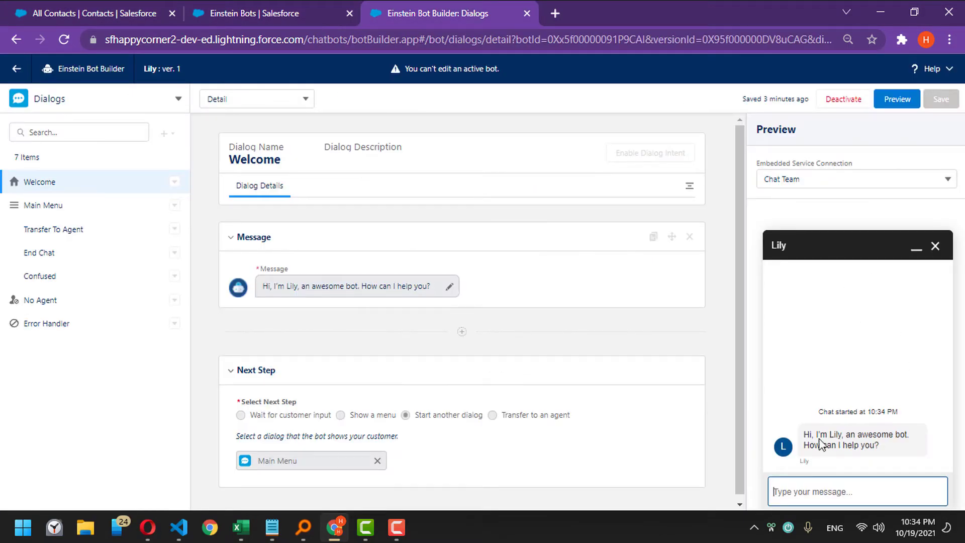
left_click_drag(804, 435, 851, 447)
left_click(868, 449)
left_click(859, 482)
type("Okay")
key("Return")
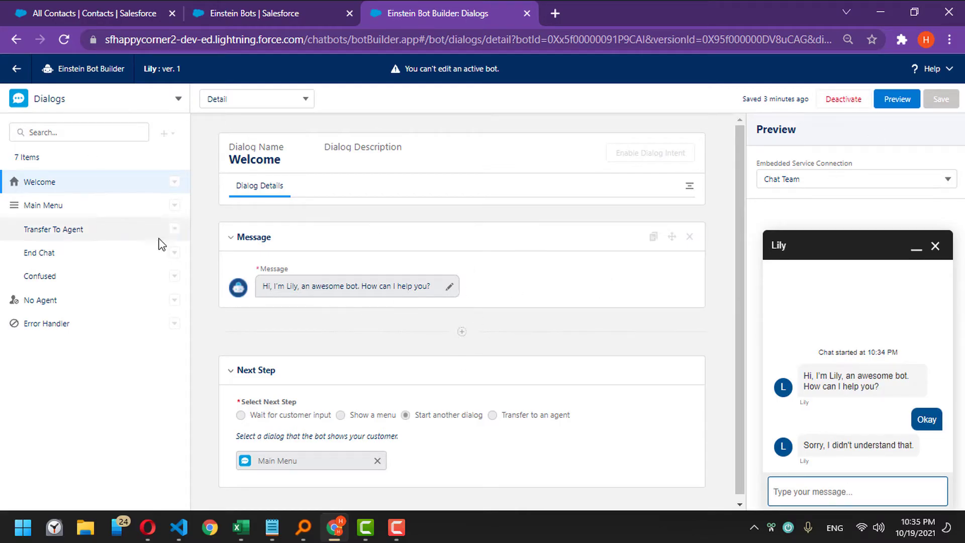
left_click(834, 102)
left_click(648, 321)
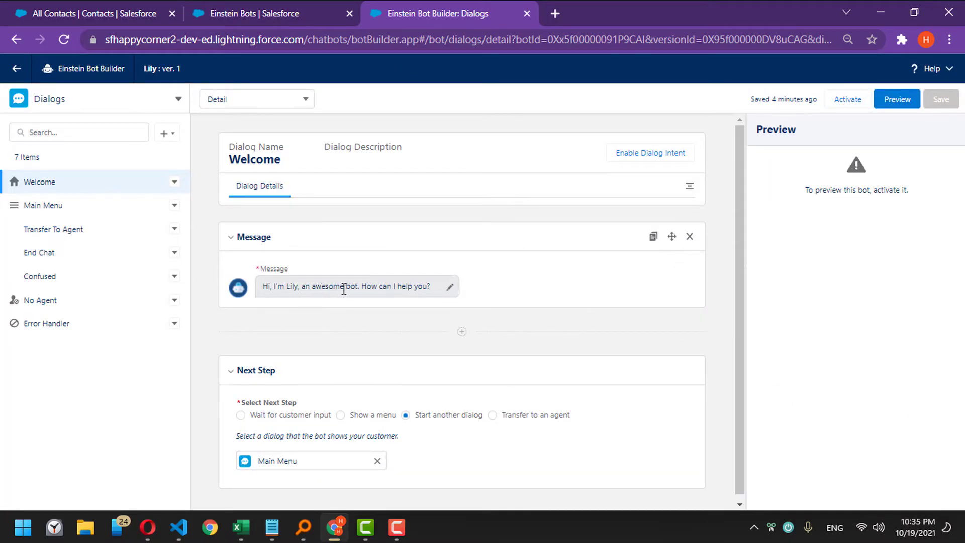
- Add a second Welcome message reading 'Good Morning/Evening' and save the bot
left_click(461, 332)
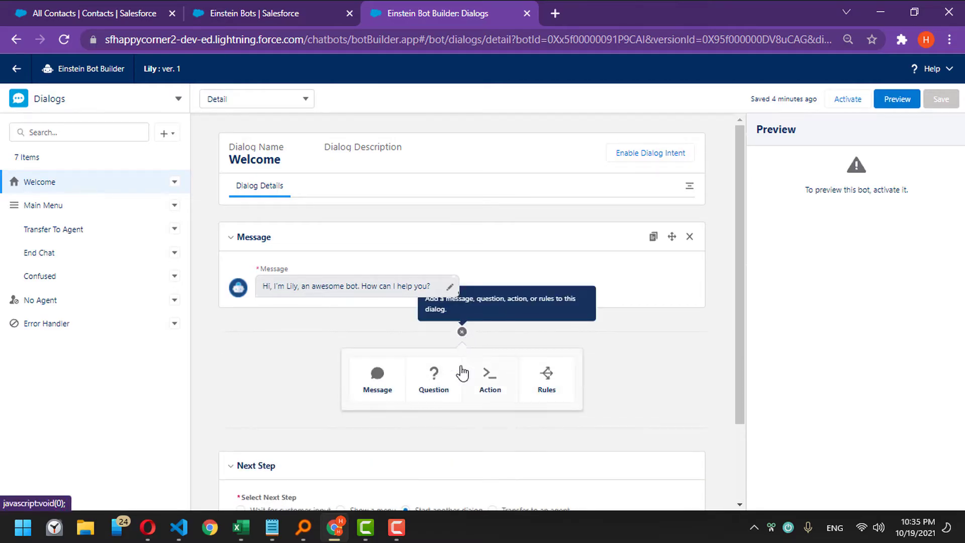
left_click(388, 390)
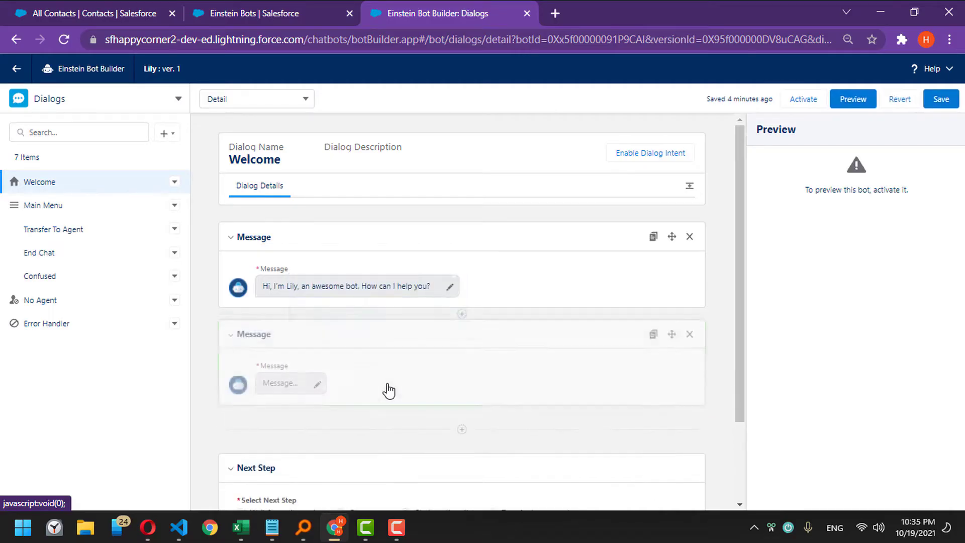
left_click(312, 381)
type("Go")
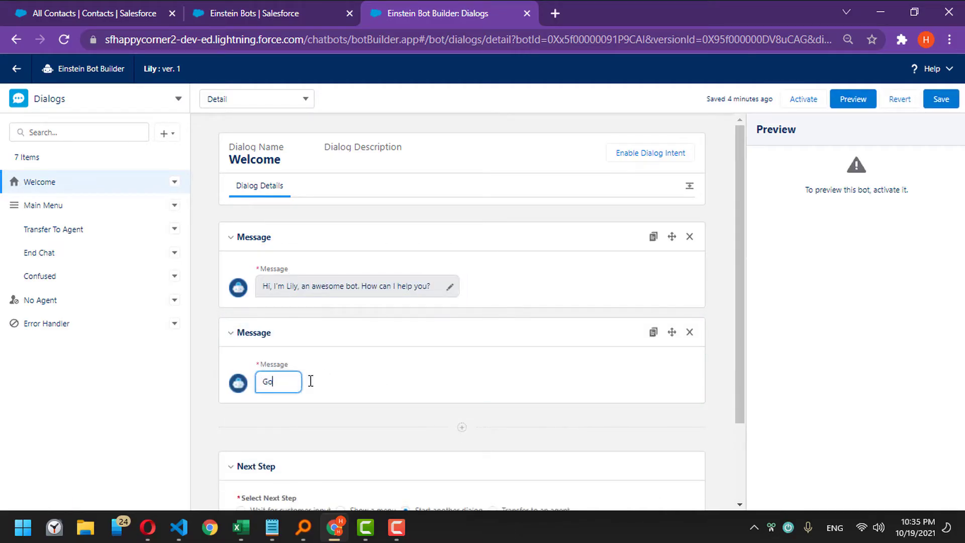
type("od Mornin")
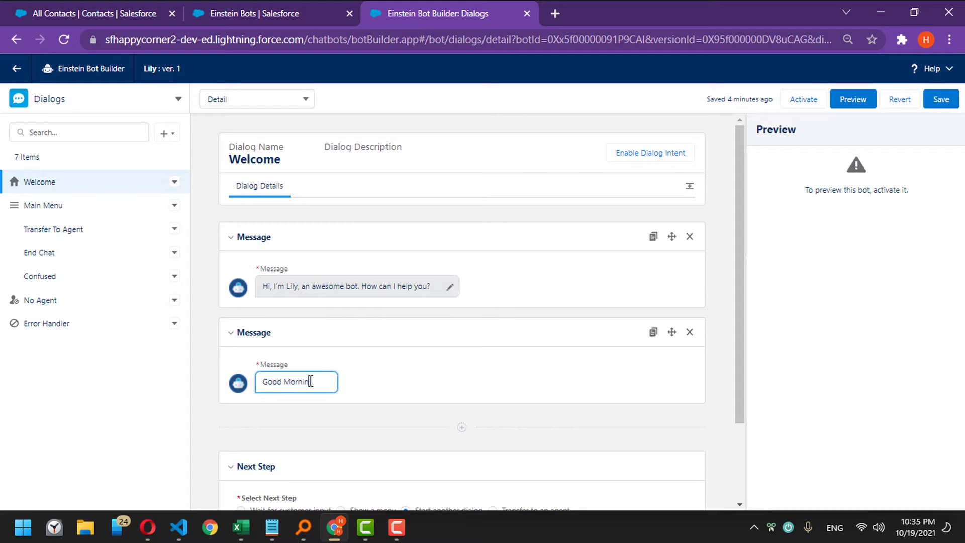
type("g/Evening")
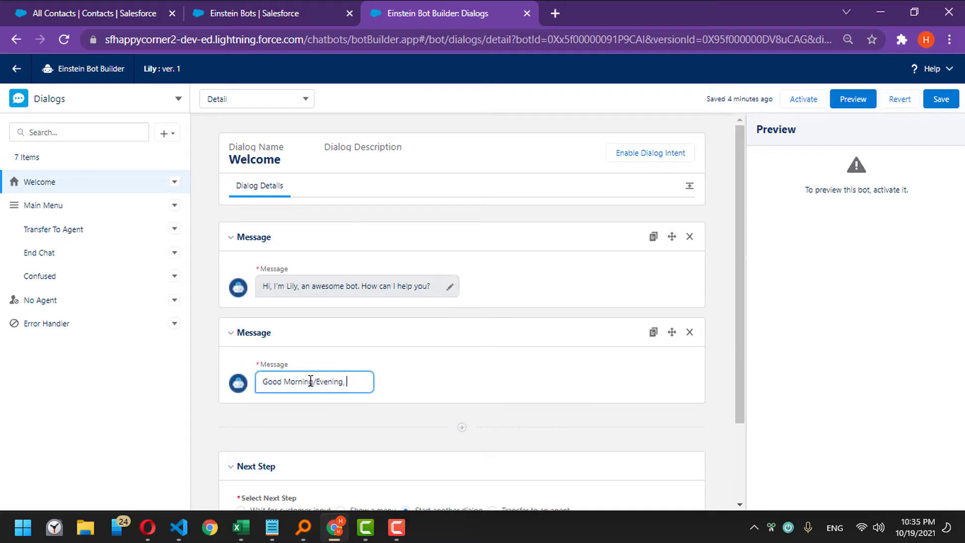
type(", Please select")
key("BackSpace")
key("BackSpace")
key("BackSpace")
key("BackSpace")
key("BackSpace")
key("BackSpace")
key("BackSpace")
key("BackSpace")
key("BackSpace")
key("BackSpace")
key("BackSpace")
key("BackSpace")
key("BackSpace")
key("BackSpace")
left_click(936, 100)
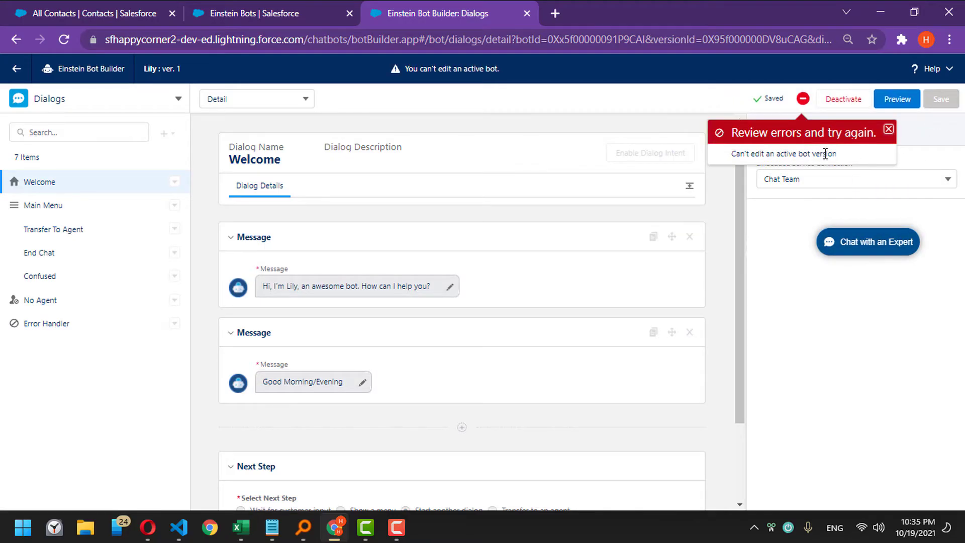
- Dismiss the error notice and start a preview chat using the autofilled pre-chat form
left_click(889, 132)
left_click(875, 244)
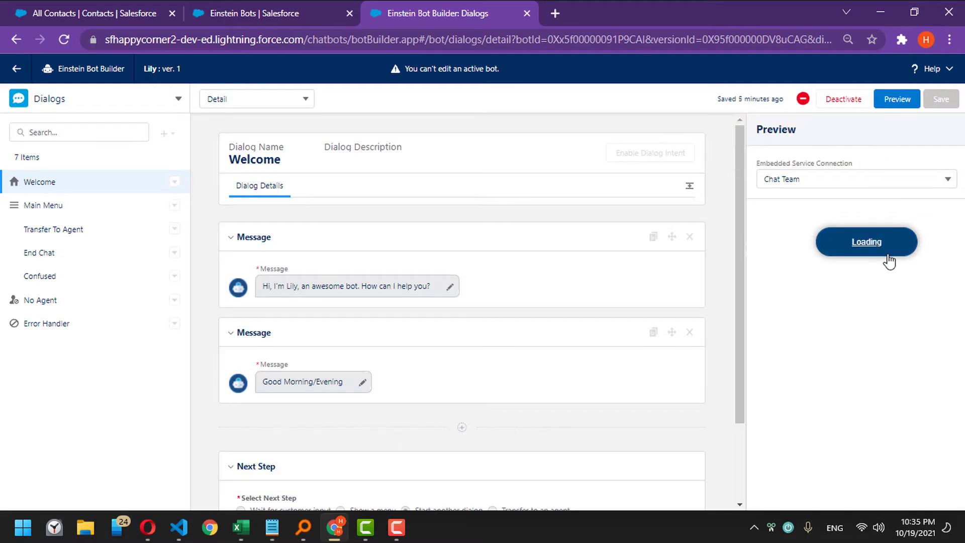
left_click(817, 292)
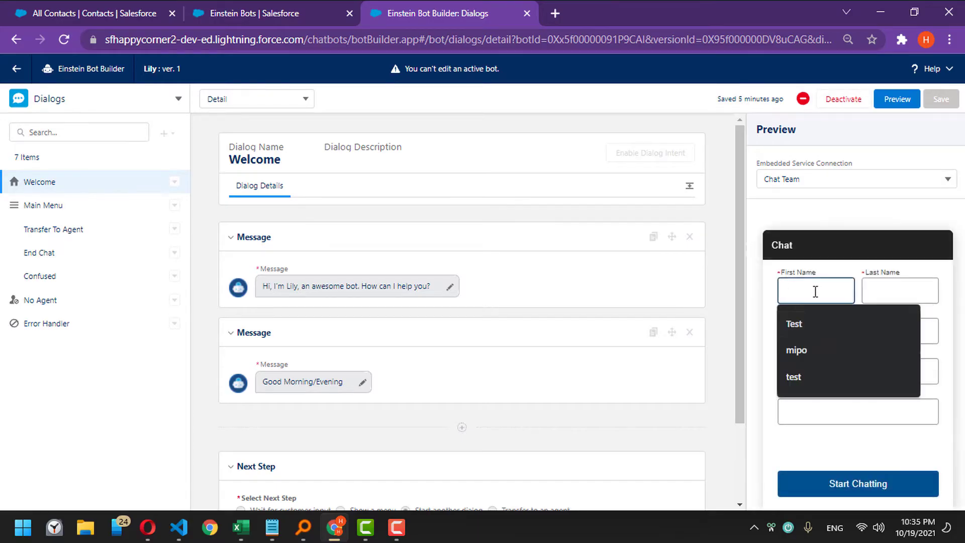
left_click(834, 323)
left_click(887, 292)
left_click(881, 325)
left_click(850, 332)
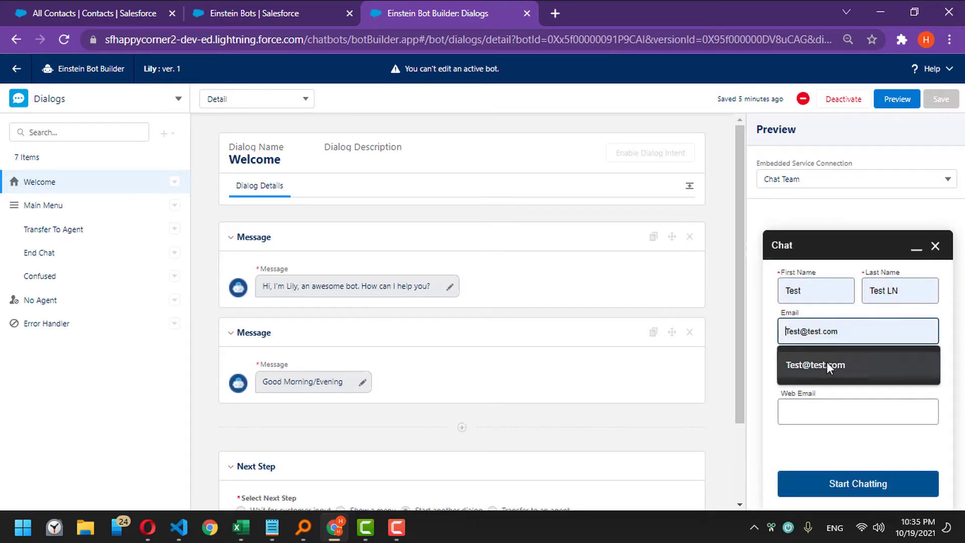
left_click(829, 364)
left_click(851, 482)
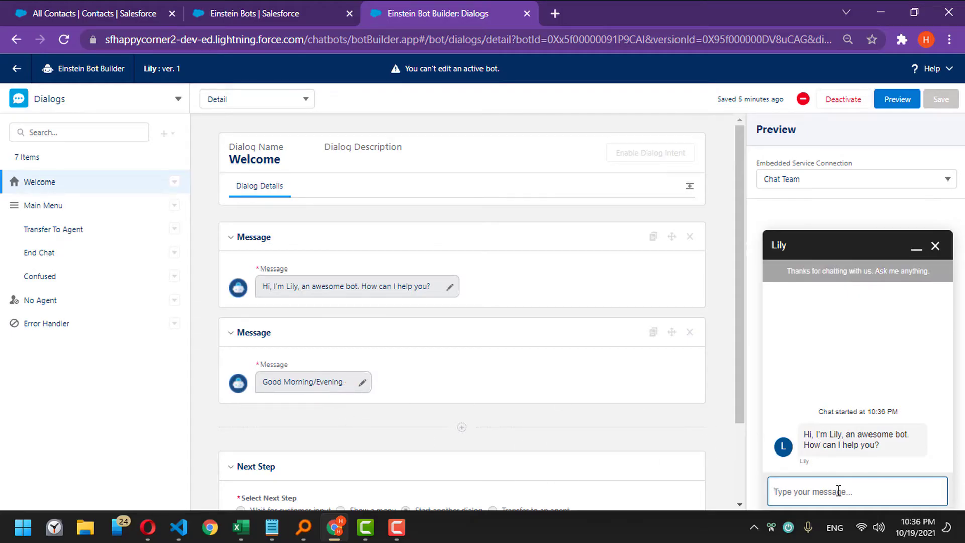
- Send 'thank you' to Lily in the preview chat
type("t")
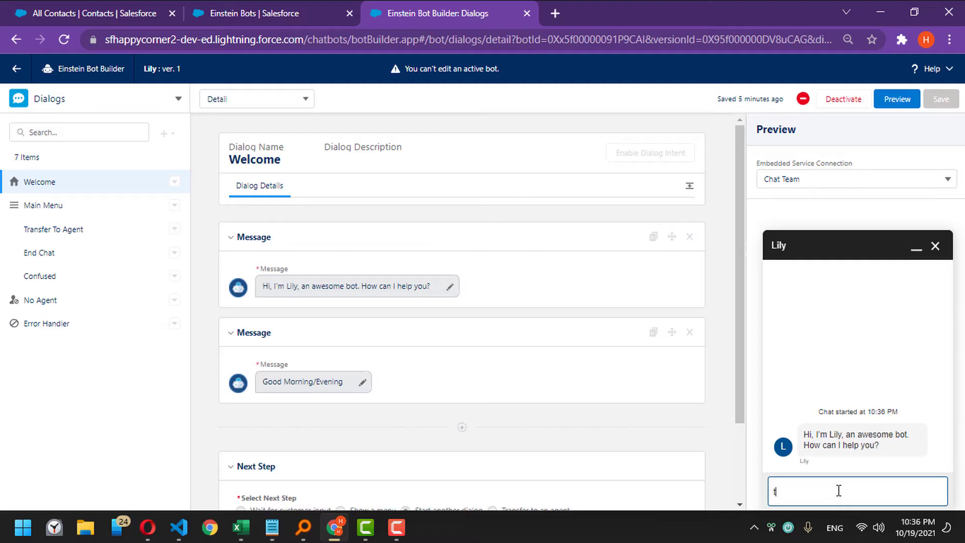
type("hank you")
key("Return")
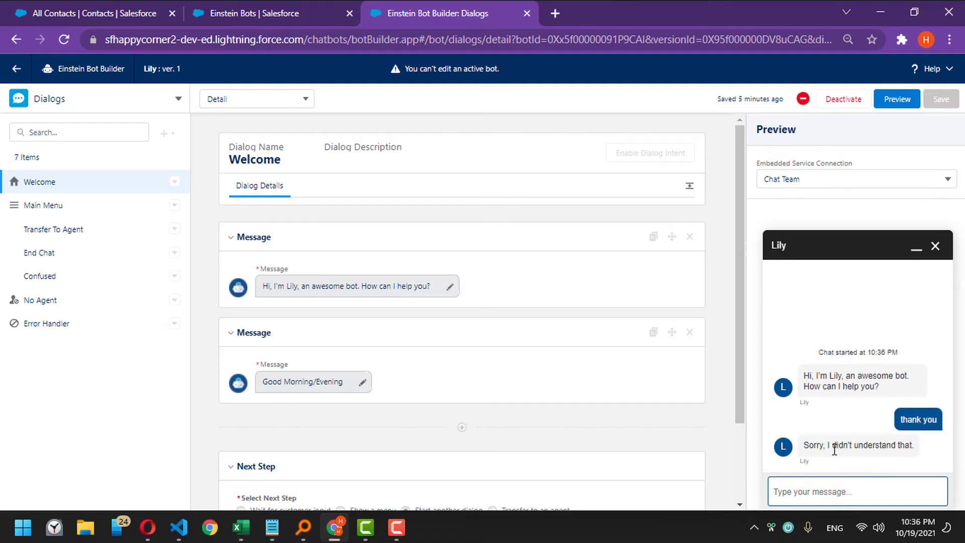
left_click(856, 443)
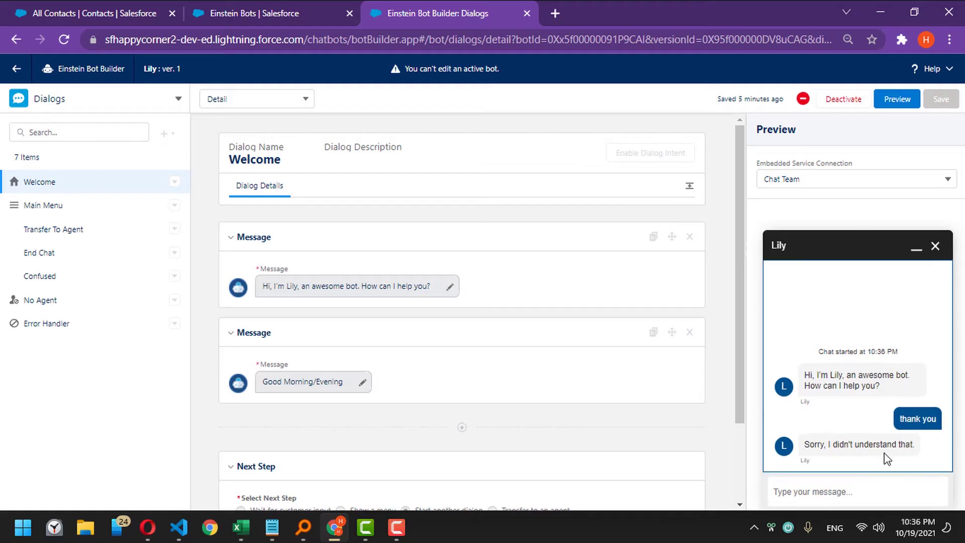
- Deactivate Lily, clear the error notice, and delete the second Message step from Welcome
left_click(857, 103)
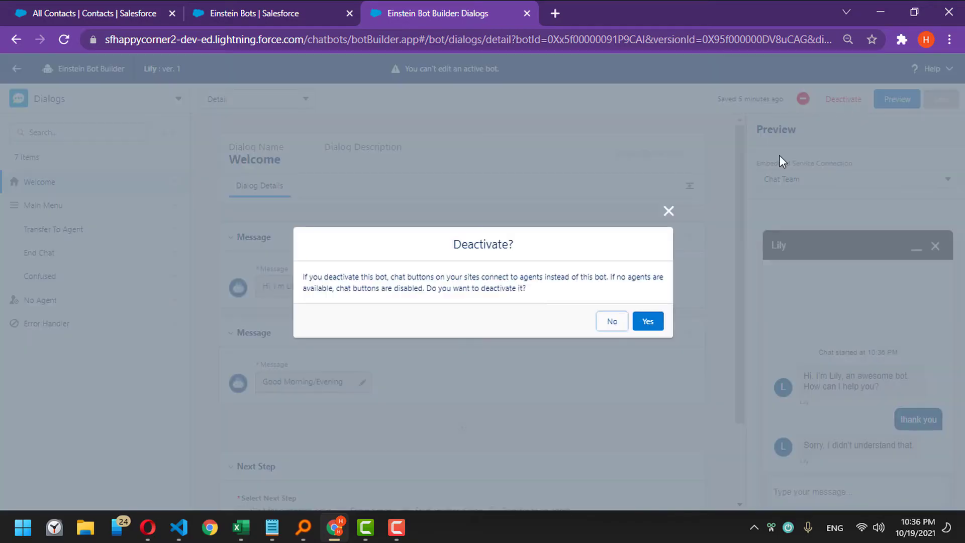
left_click(648, 319)
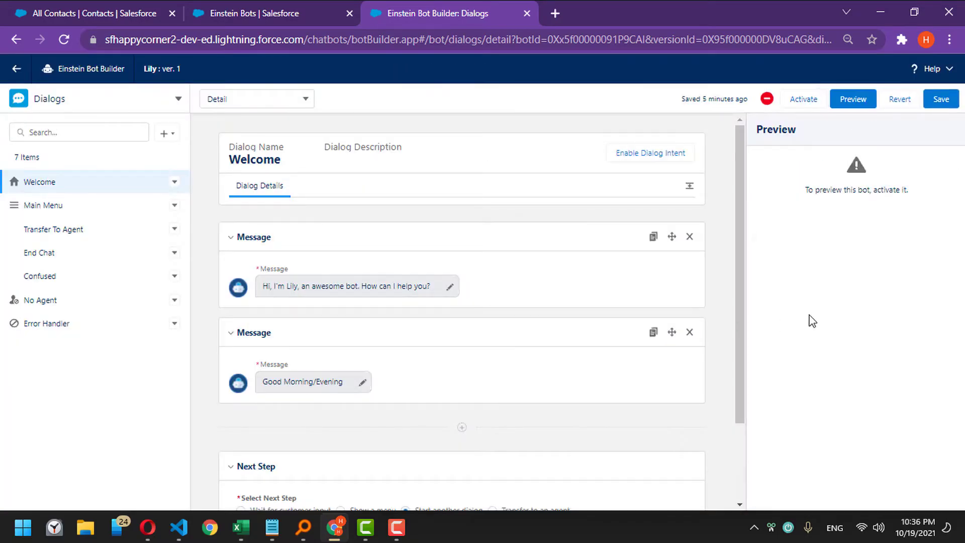
left_click(766, 100)
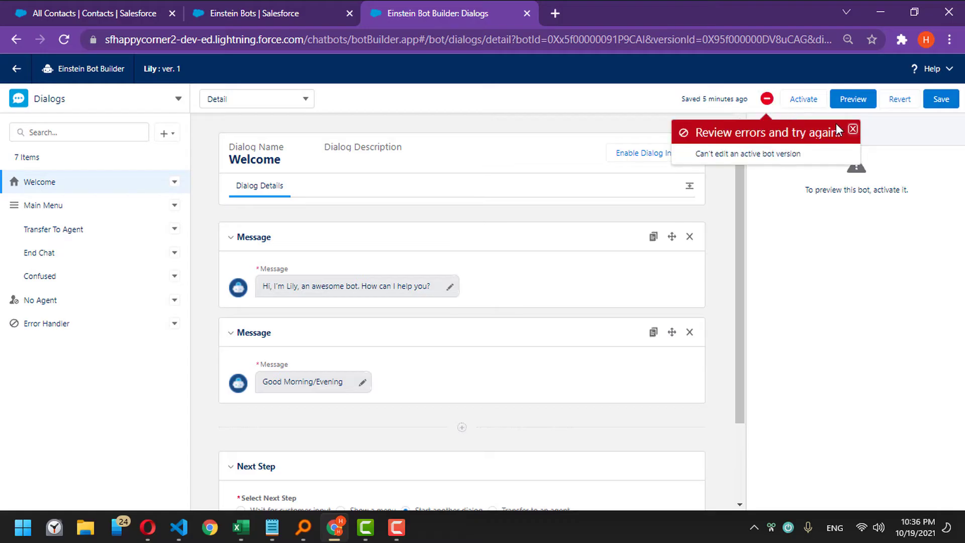
left_click(853, 129)
scroll(596, 397, "down", 2)
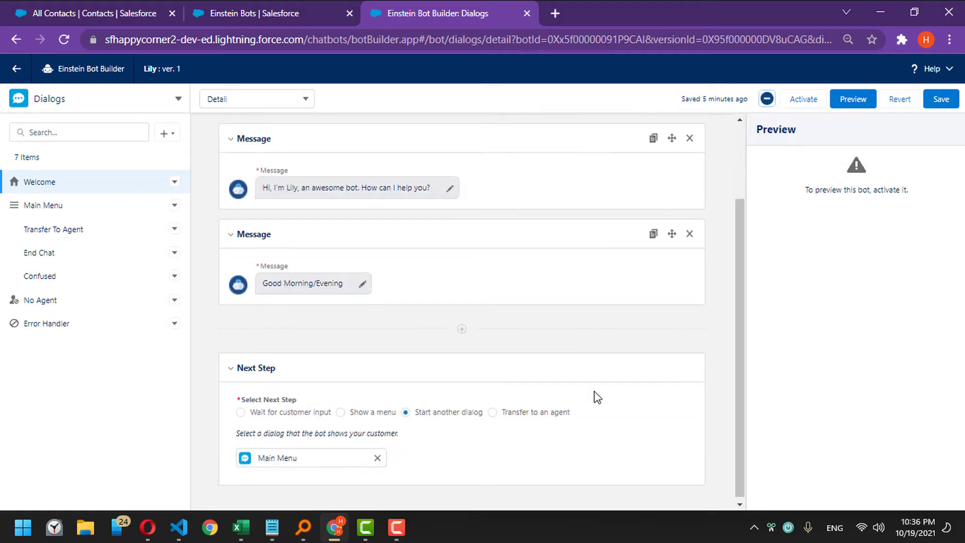
left_click(689, 233)
- Add a Question step asking 'How can I help you', removing that text from the greeting
left_click(462, 333)
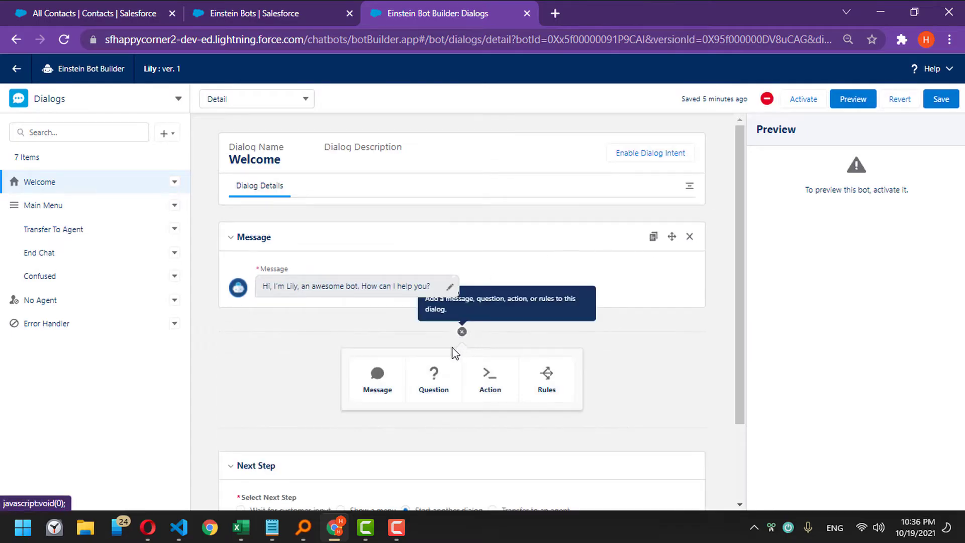
left_click(433, 383)
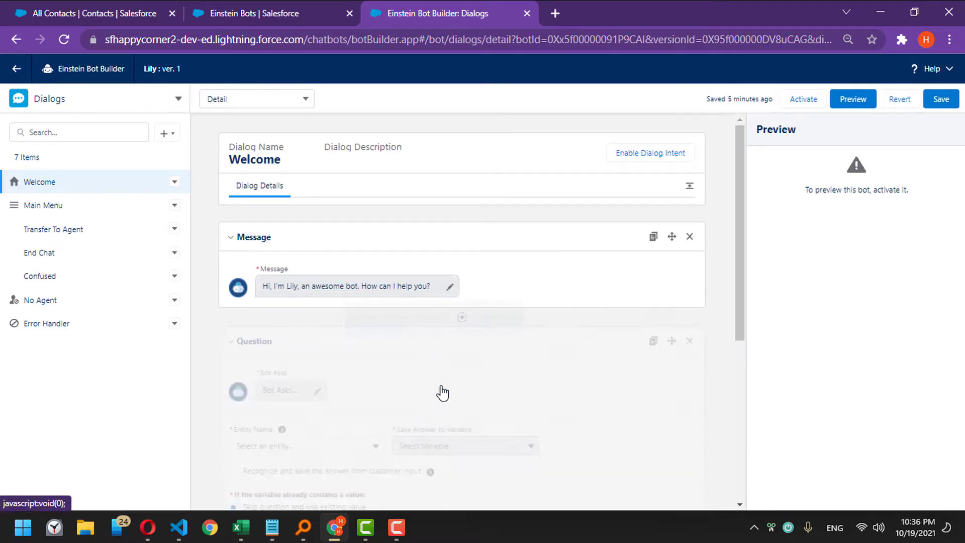
scroll(453, 362, "down", 2)
left_click(302, 283)
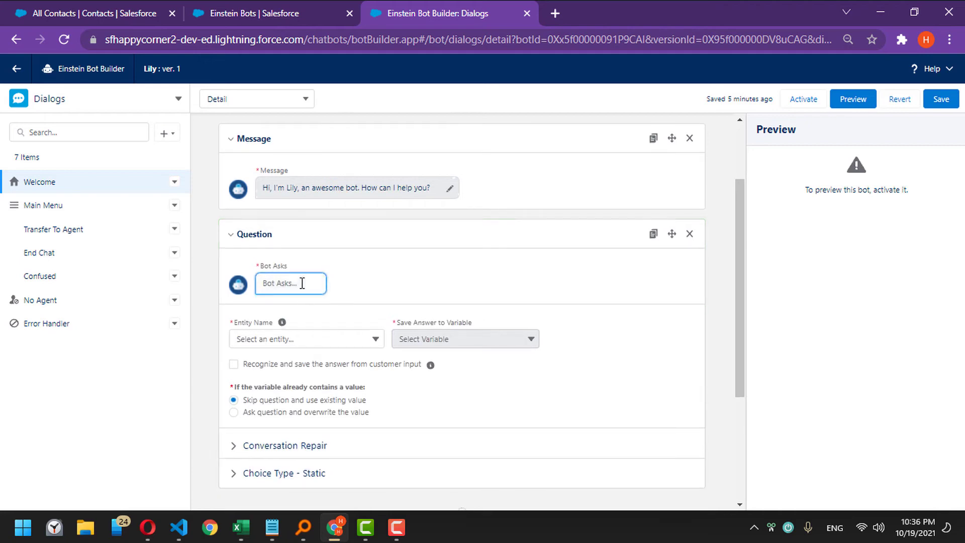
type("What is your name")
key("ctrl+shift+Left")
key("ctrl+shift+Left")
key("ctrl+shift+Left")
key("ctrl+shift+Left")
left_click(450, 188)
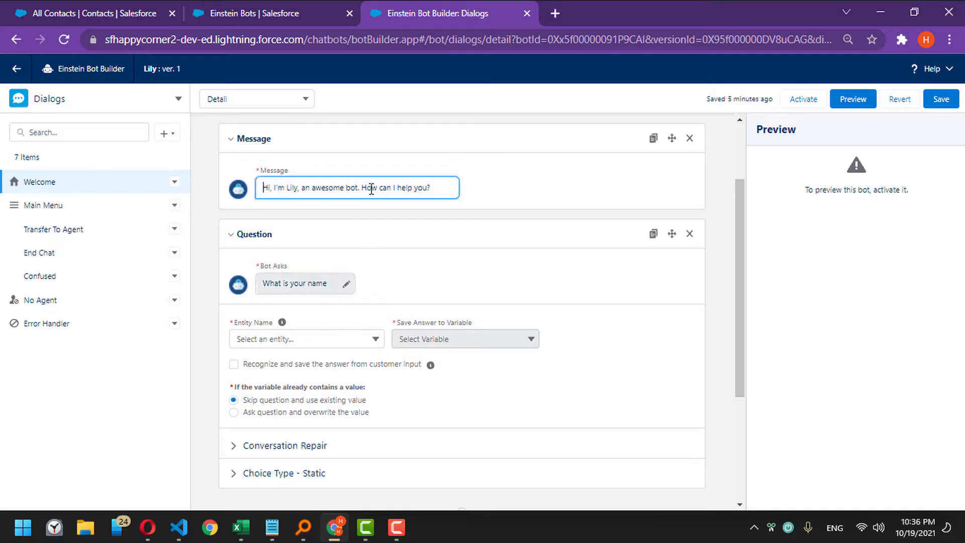
left_click_drag(371, 189, 413, 189)
key("BackSpace")
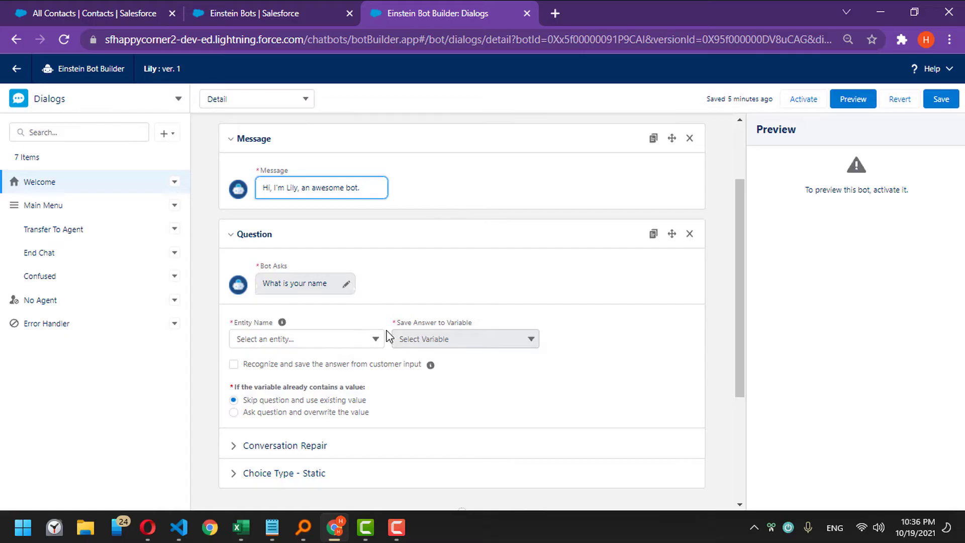
left_click(346, 284)
type("How")
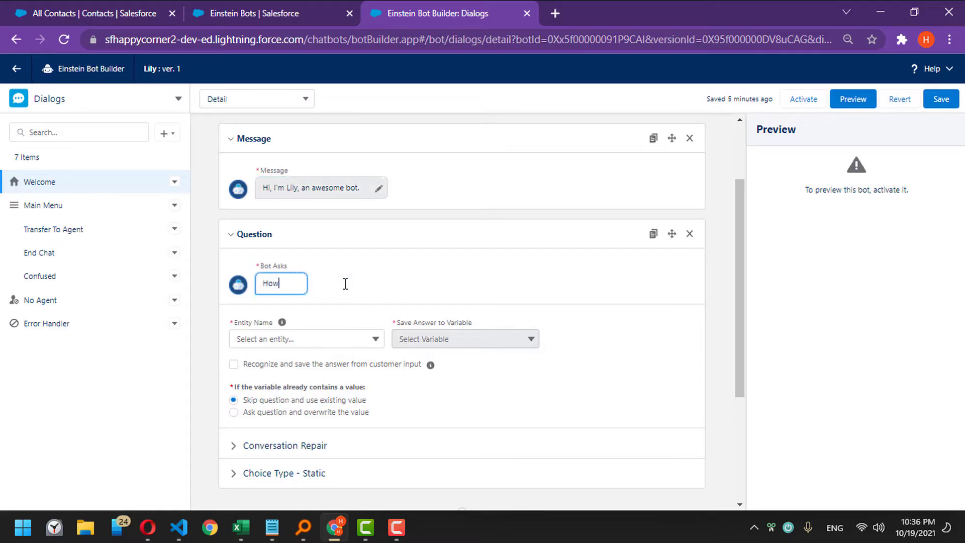
type(" can I help you")
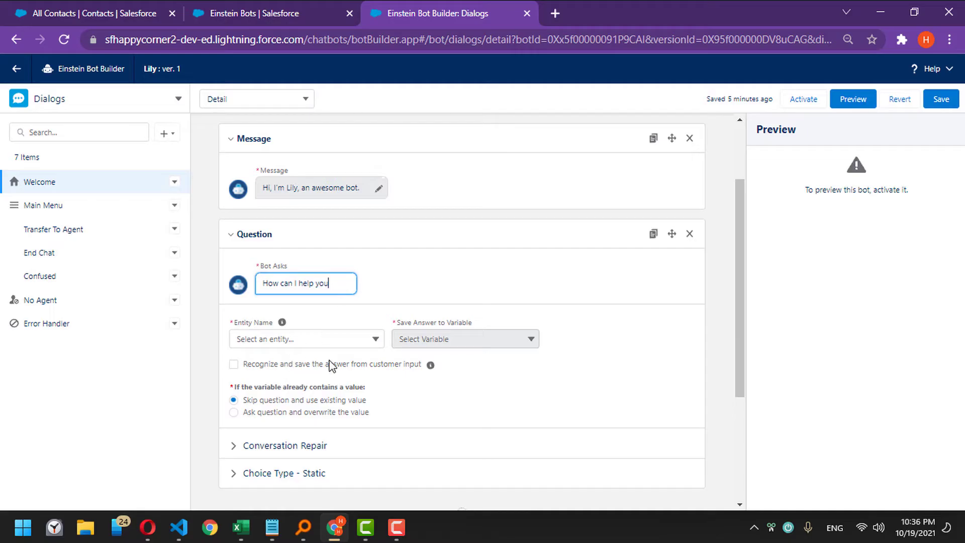
- Use the [System] Text entity for the answer and begin a new text variable
left_click(347, 338)
scroll(348, 340, "down", 2)
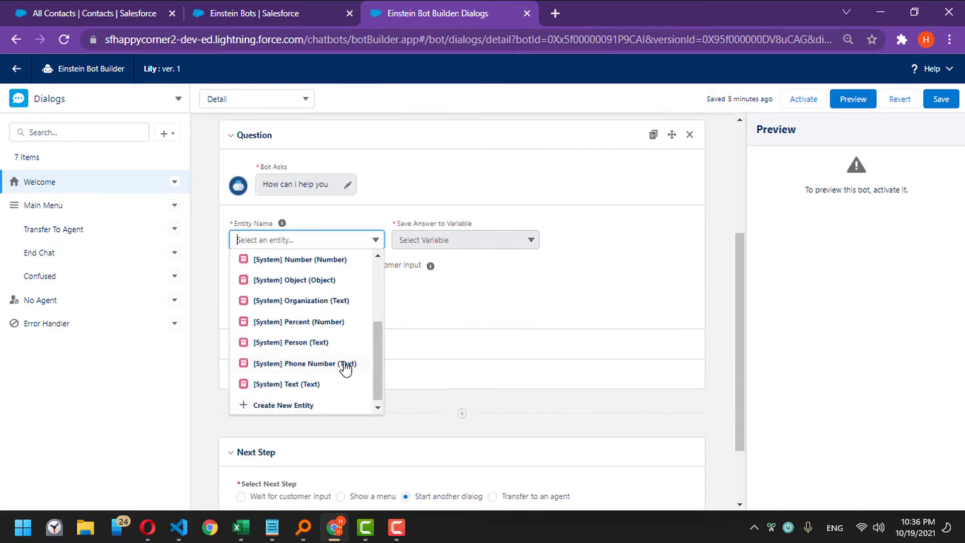
left_click(314, 384)
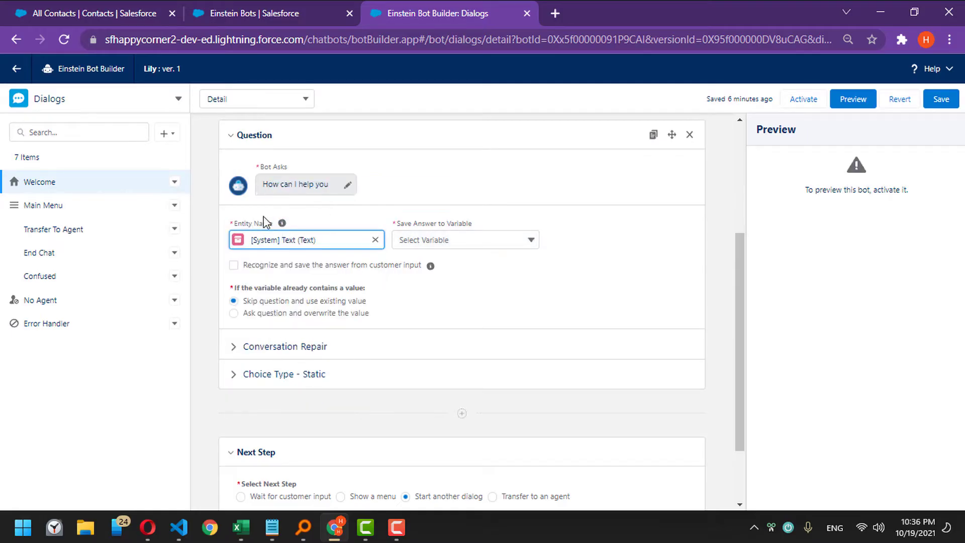
left_click(466, 240)
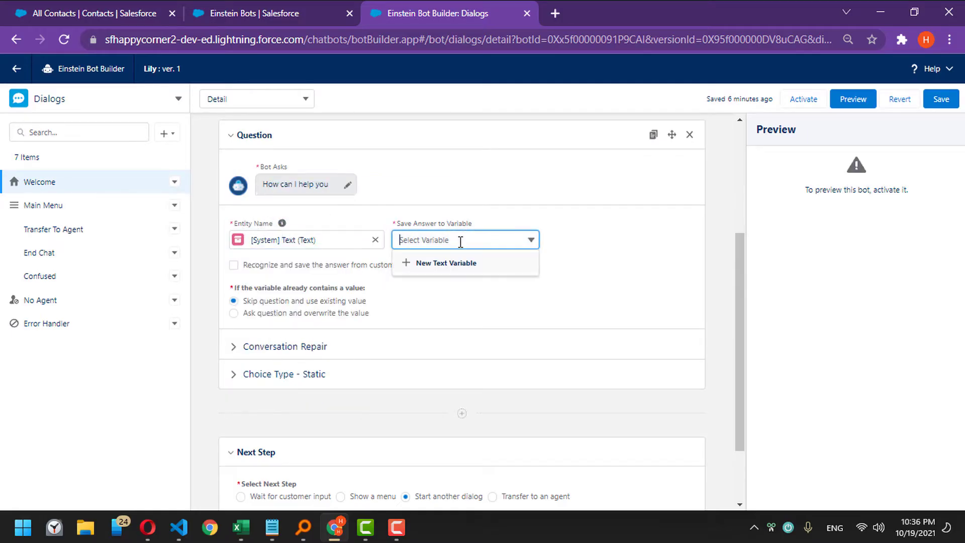
left_click(443, 267)
- Create a Custom variable named Request Type to store the answer
left_click(439, 249)
left_click(370, 275)
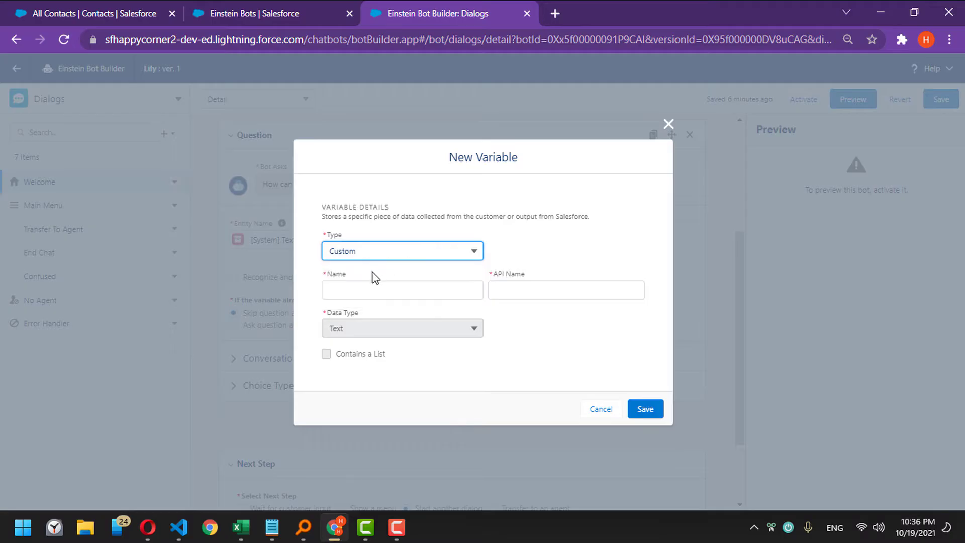
left_click(364, 288)
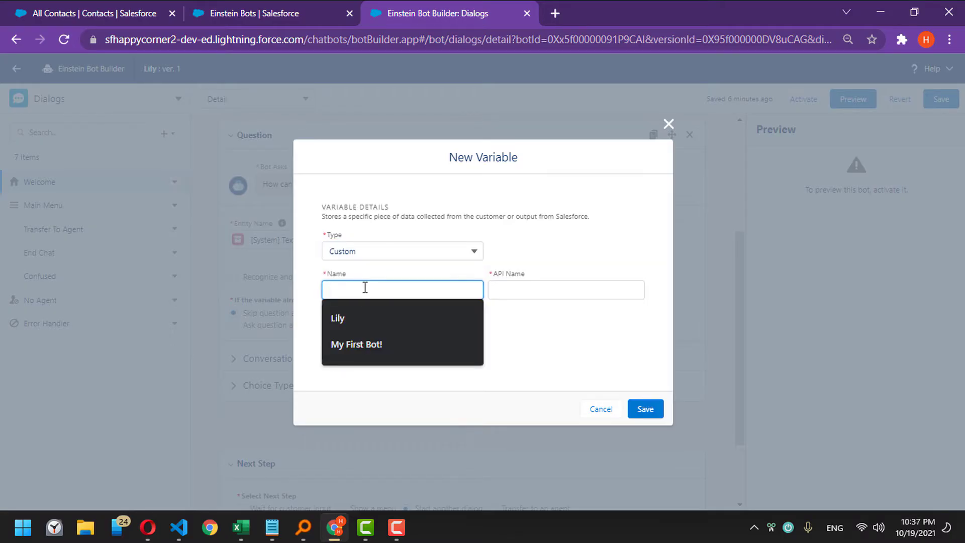
type("Request Type")
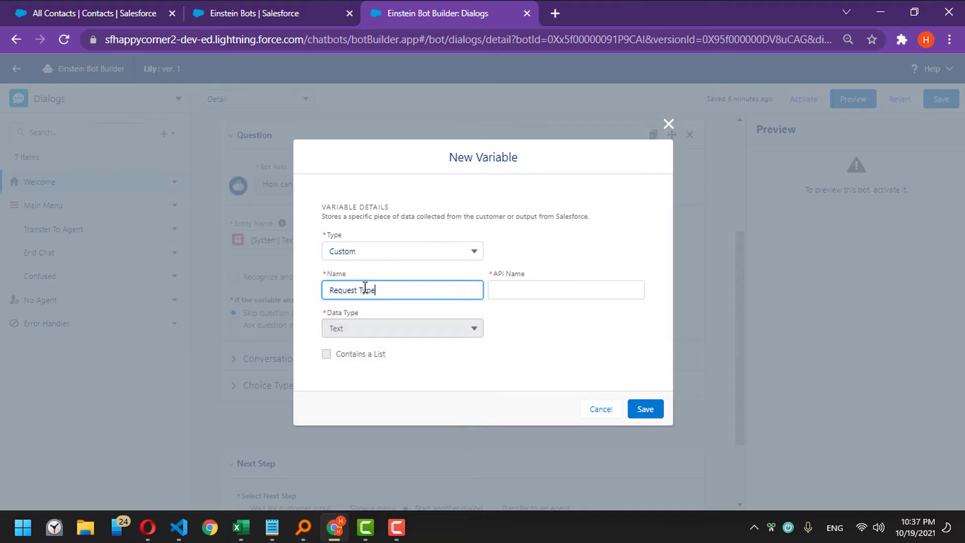
left_click(653, 410)
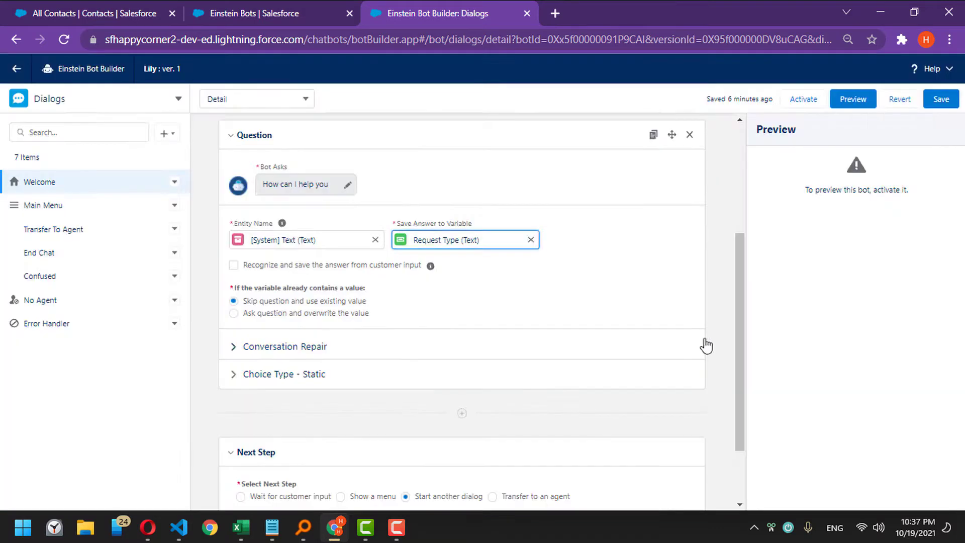
- Show answers as a menu with static choices Contact Sales and Report an Issue
left_click(257, 378)
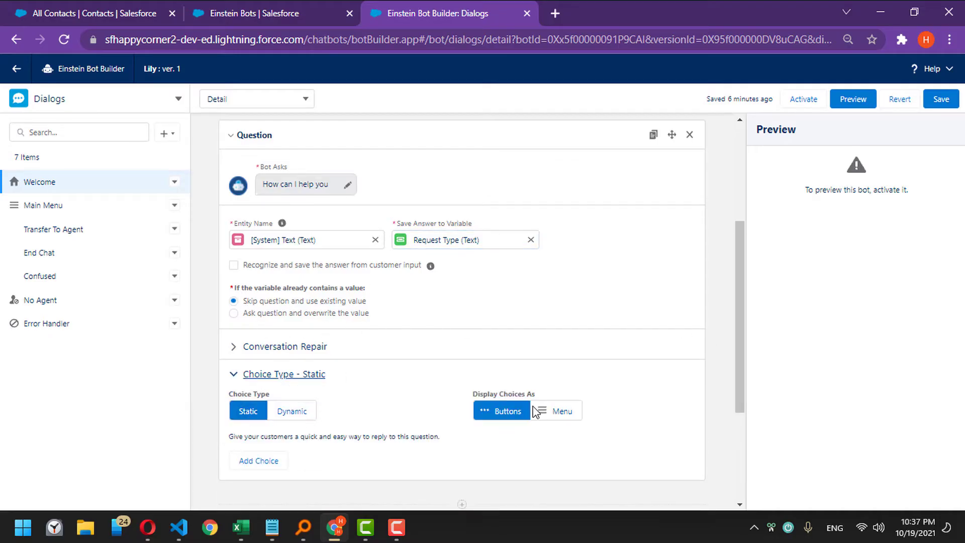
scroll(533, 397, "down", 2)
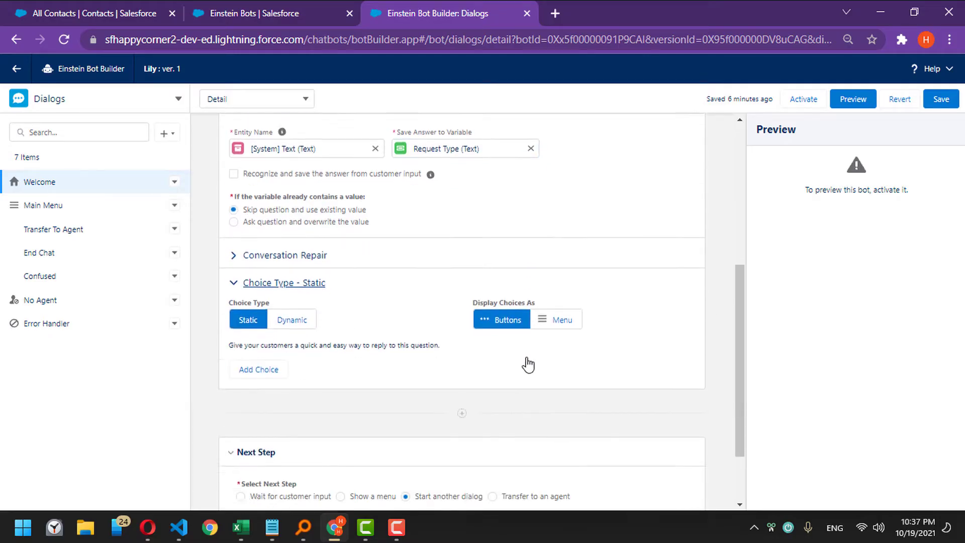
left_click(547, 317)
left_click(260, 368)
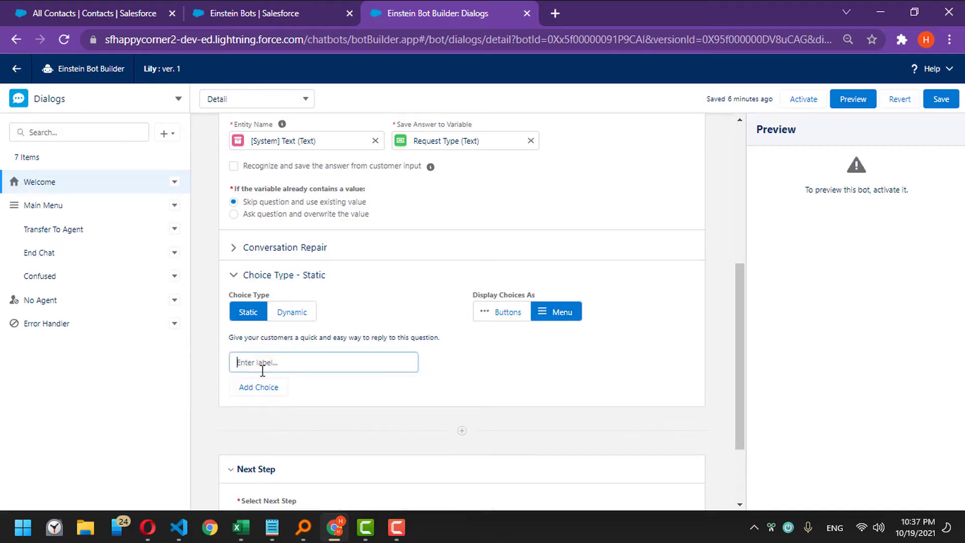
left_click(307, 363)
type("Contact Sales")
left_click(278, 388)
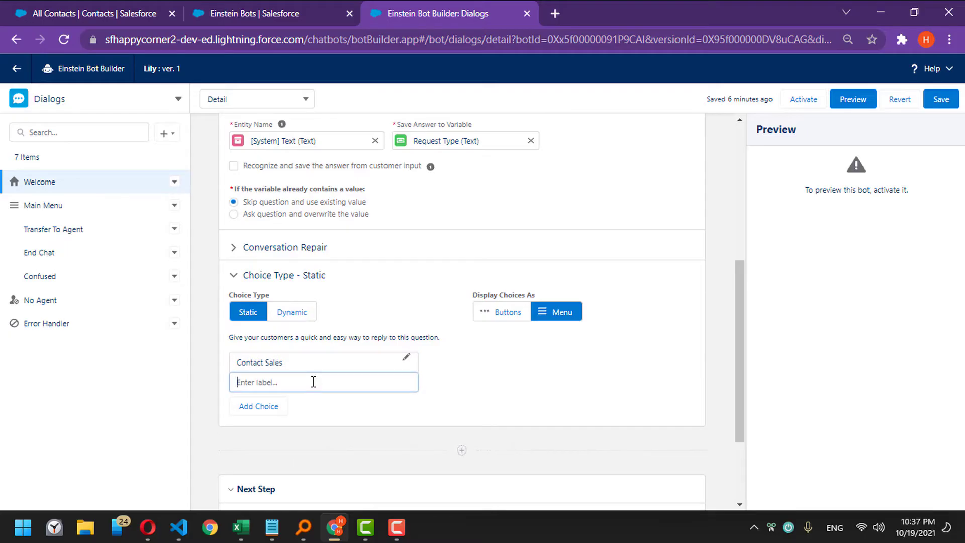
type("Report an Issue")
left_click(490, 444)
- Review the question settings and save the Welcome dialog
scroll(490, 443, "down", 2)
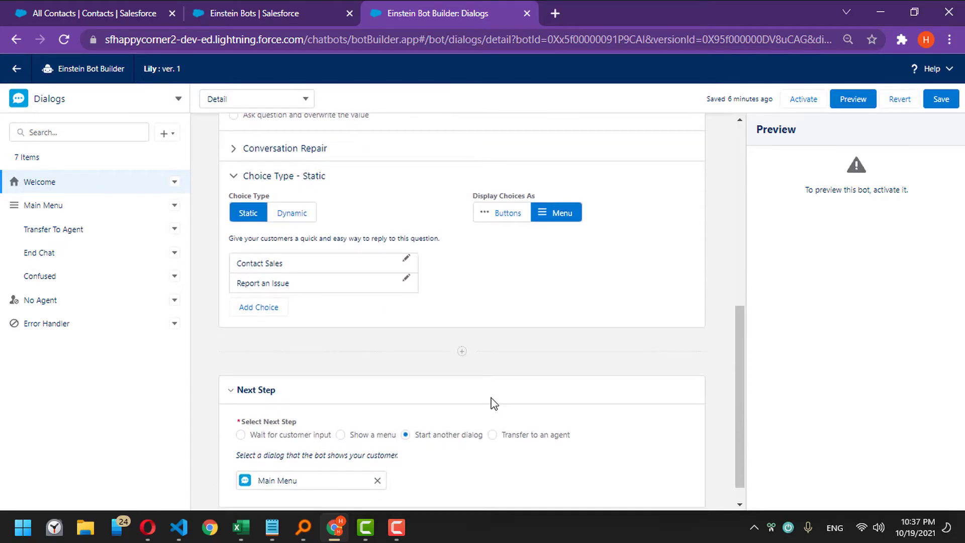
scroll(495, 407, "down", 1)
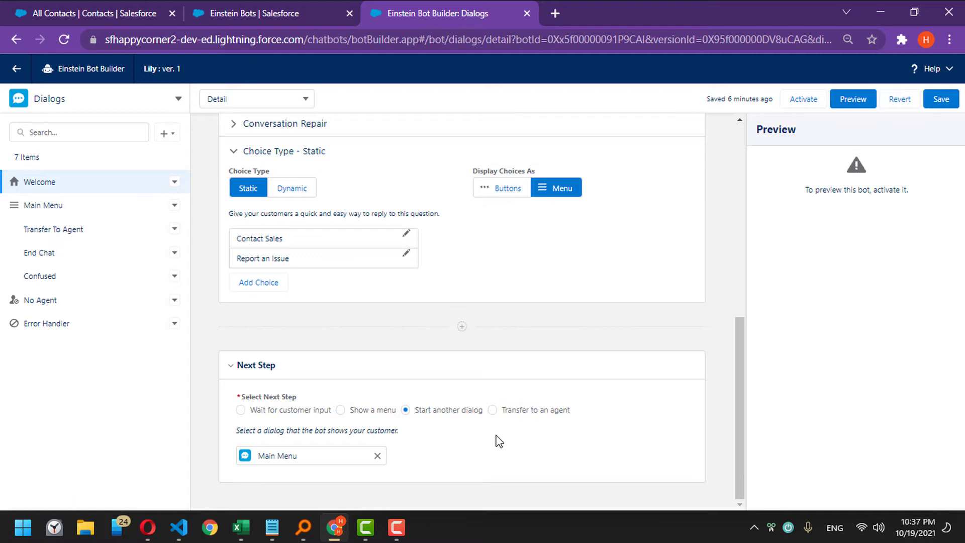
scroll(508, 441, "up", 4)
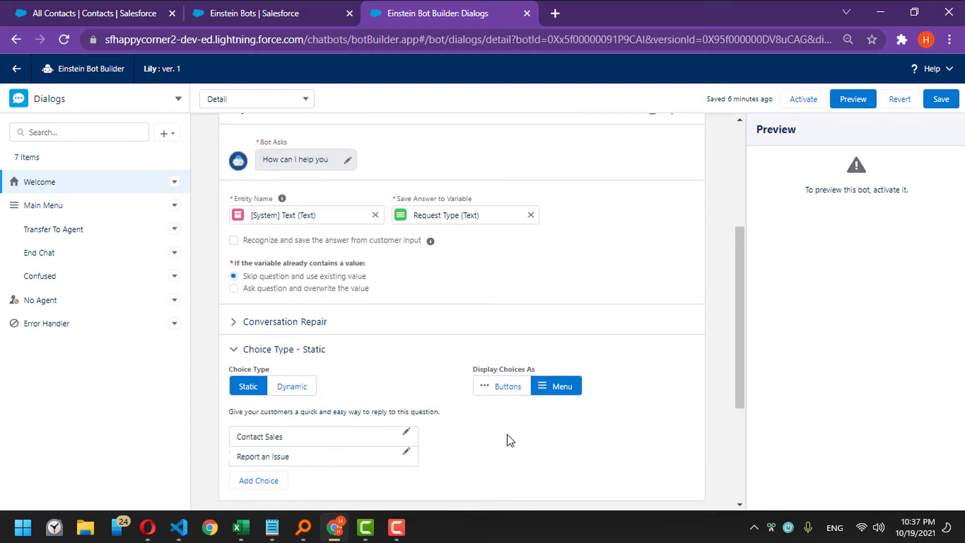
scroll(508, 433, "down", 2)
left_click(941, 99)
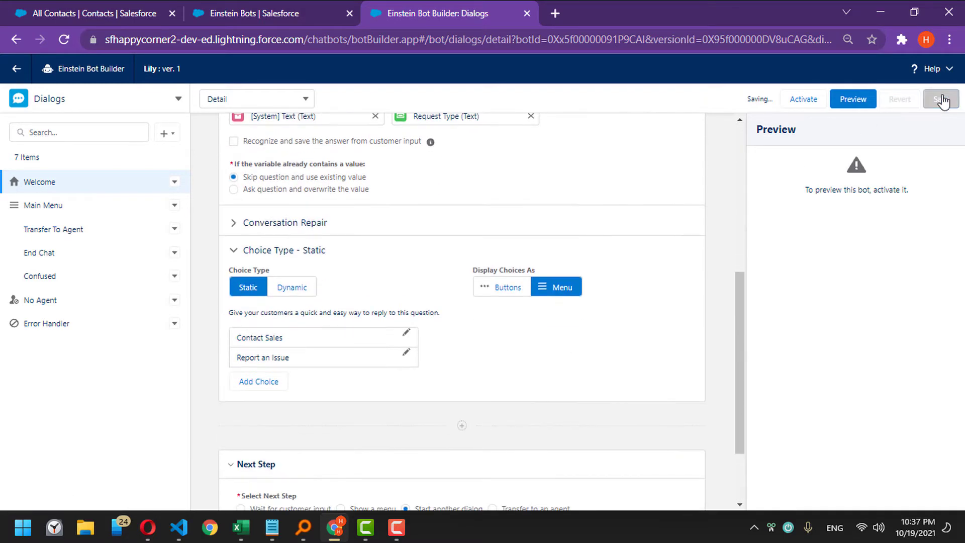
left_click(249, 6)
- In Embedded Service Deployments, set the Chat Team deployment's Pre-Chat page to Inactive
left_click(72, 119)
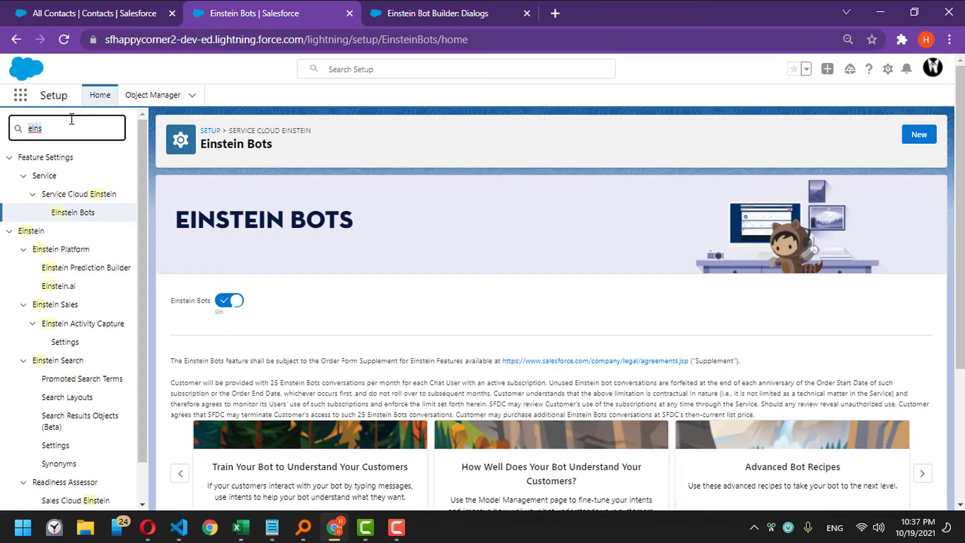
type("mb")
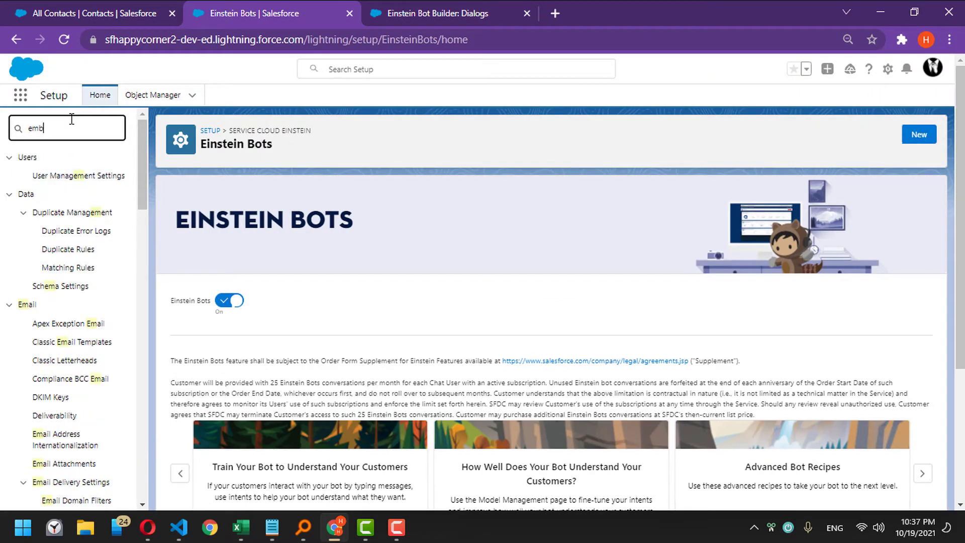
type("e")
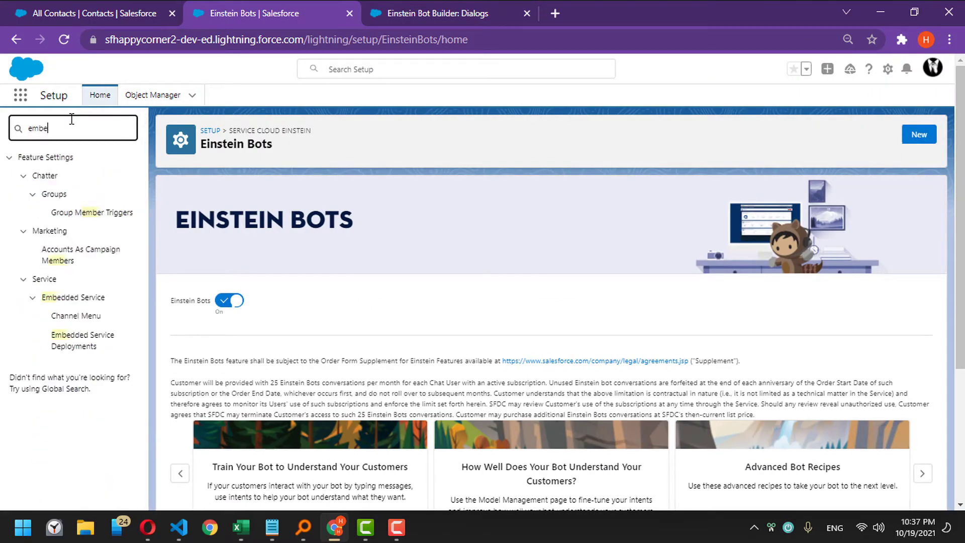
left_click(81, 346)
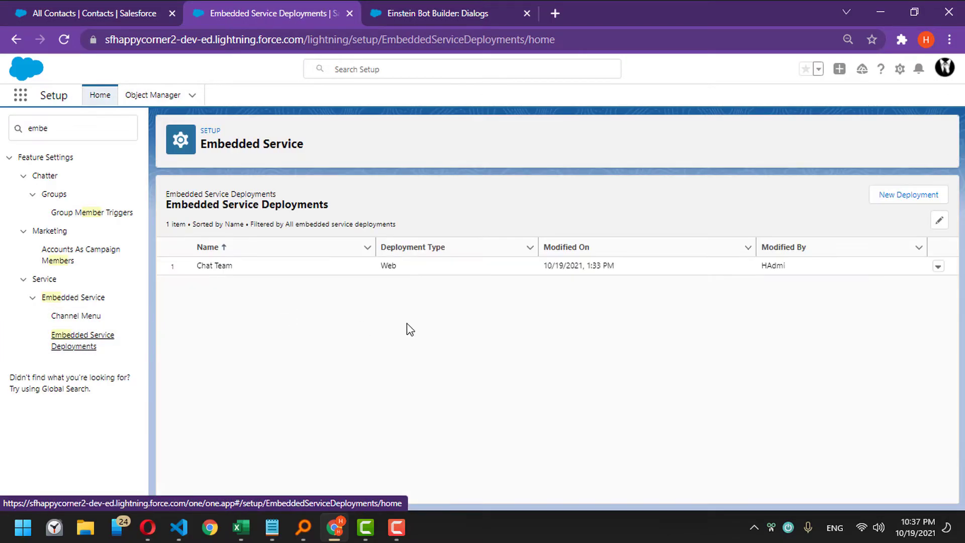
left_click(938, 266)
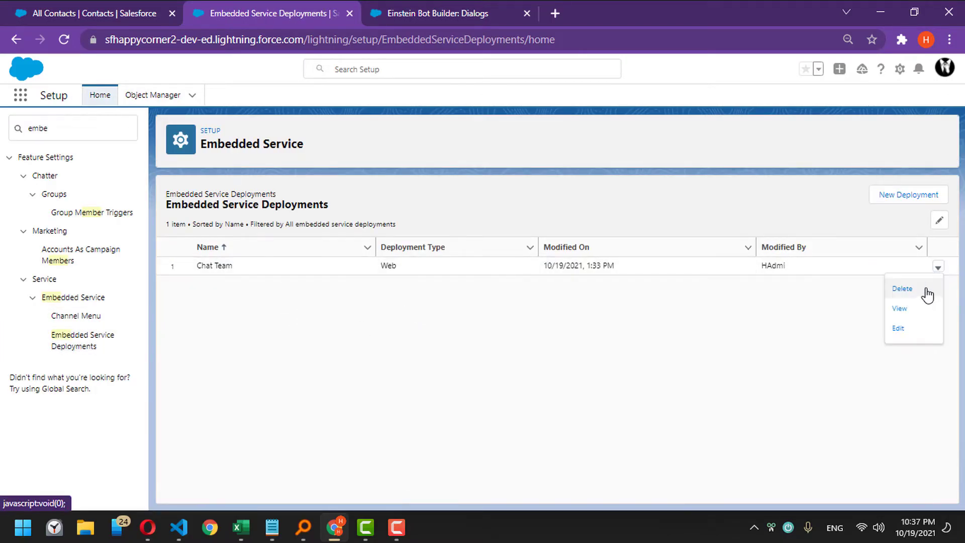
left_click(899, 308)
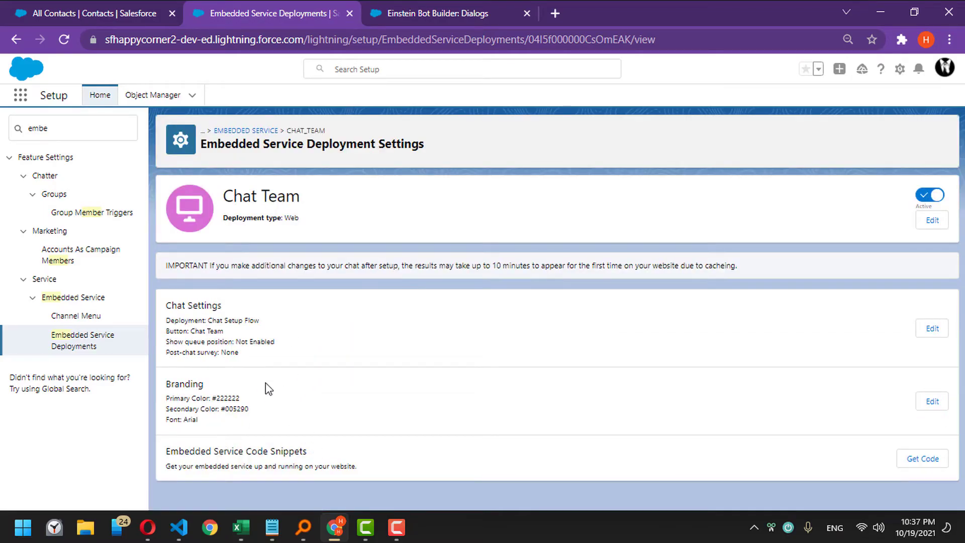
left_click(937, 328)
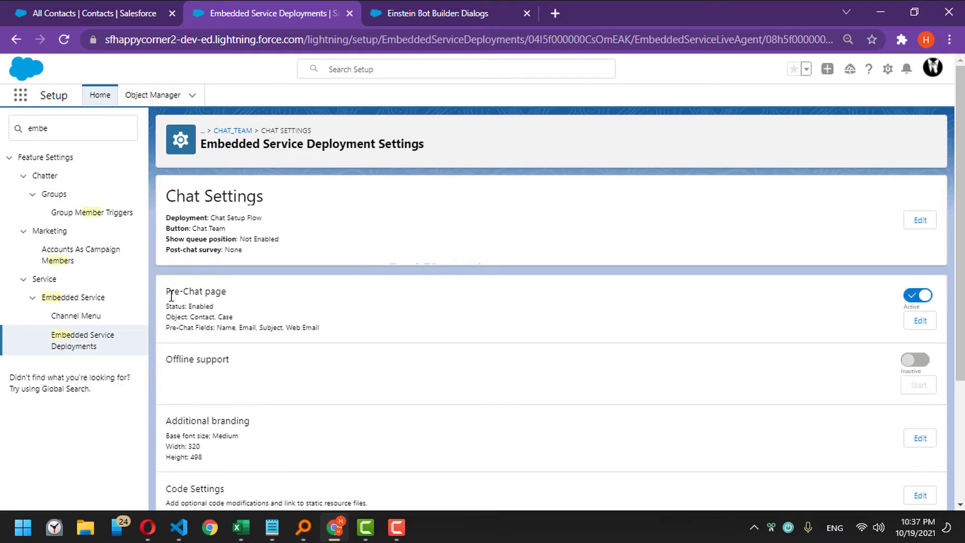
left_click(920, 302)
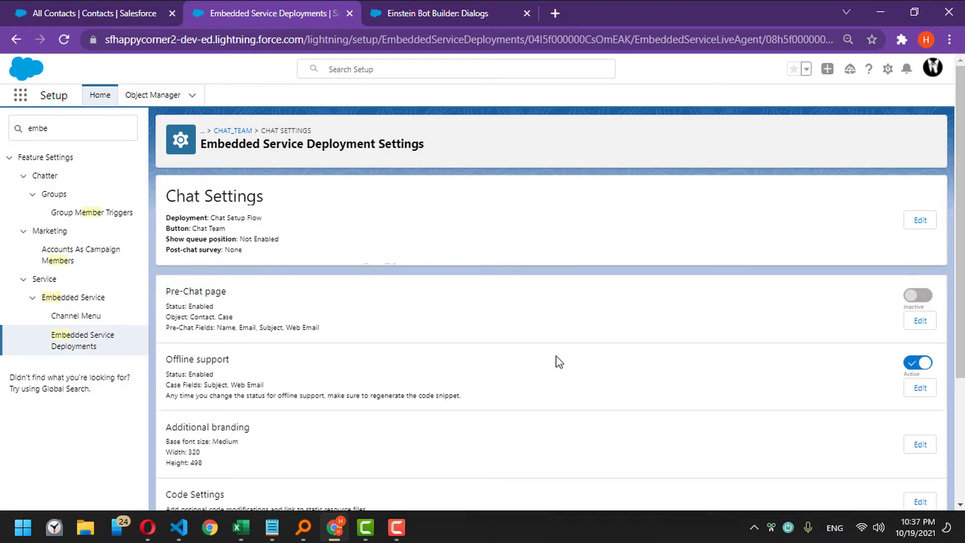
left_click(374, 7)
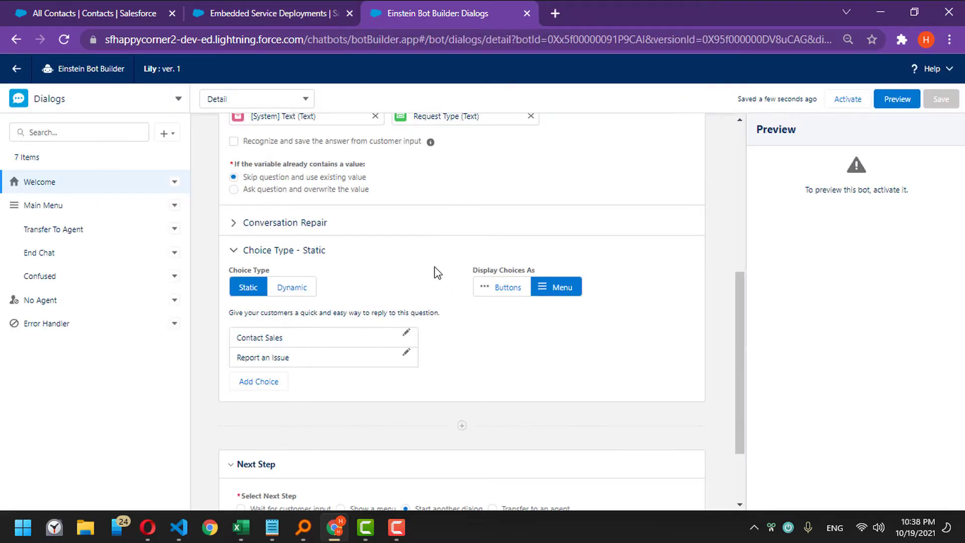
- Add a Question step after the welcome message asking 'What is your first name?'
scroll(443, 255, "up", 3)
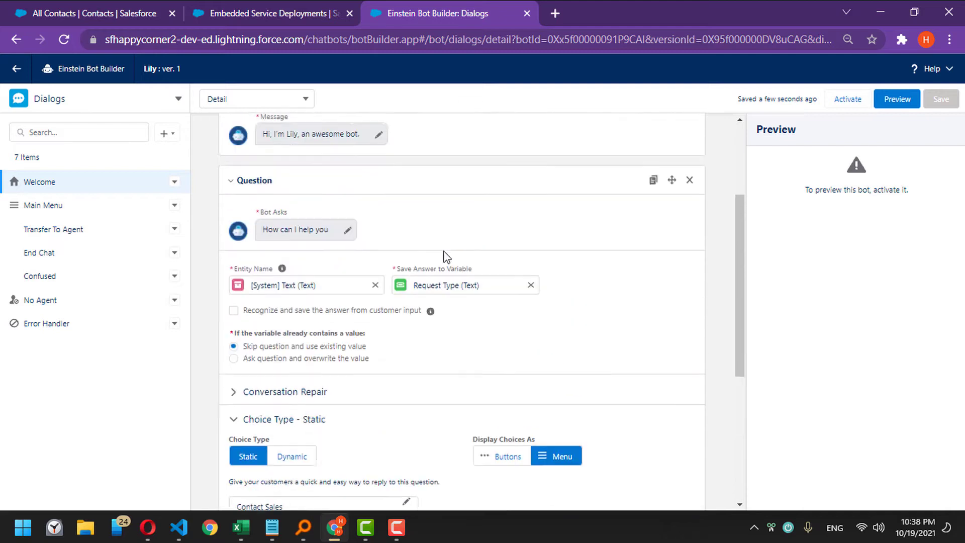
scroll(443, 256, "up", 3)
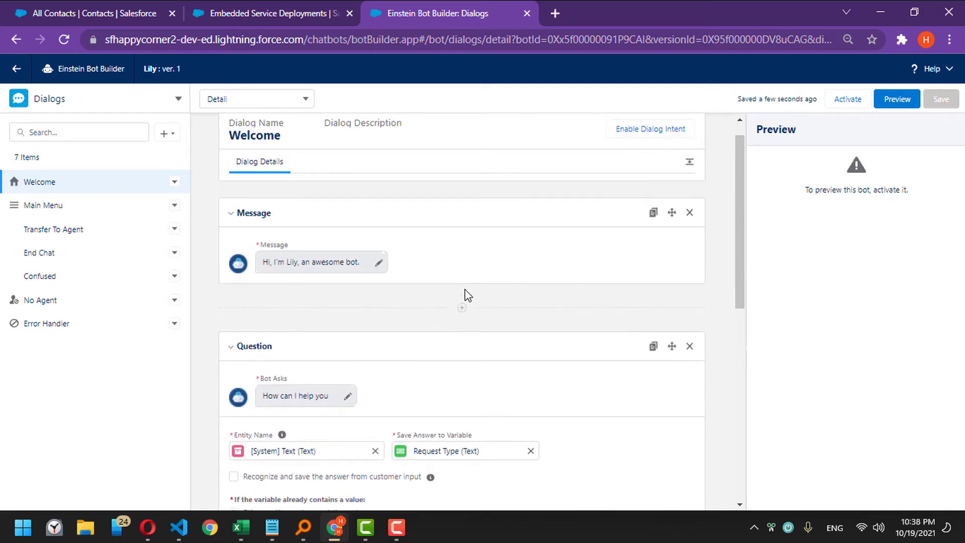
left_click(462, 308)
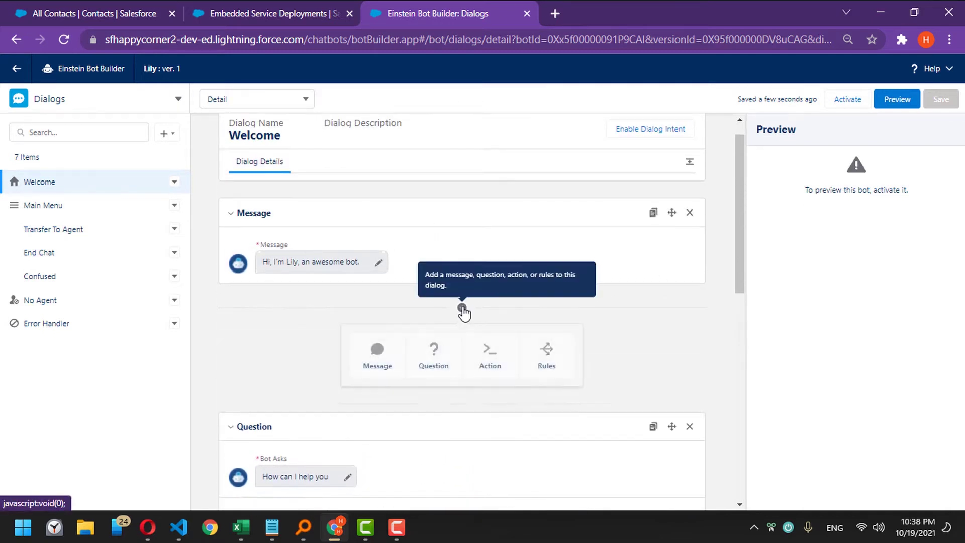
left_click(431, 355)
left_click(305, 358)
type("W")
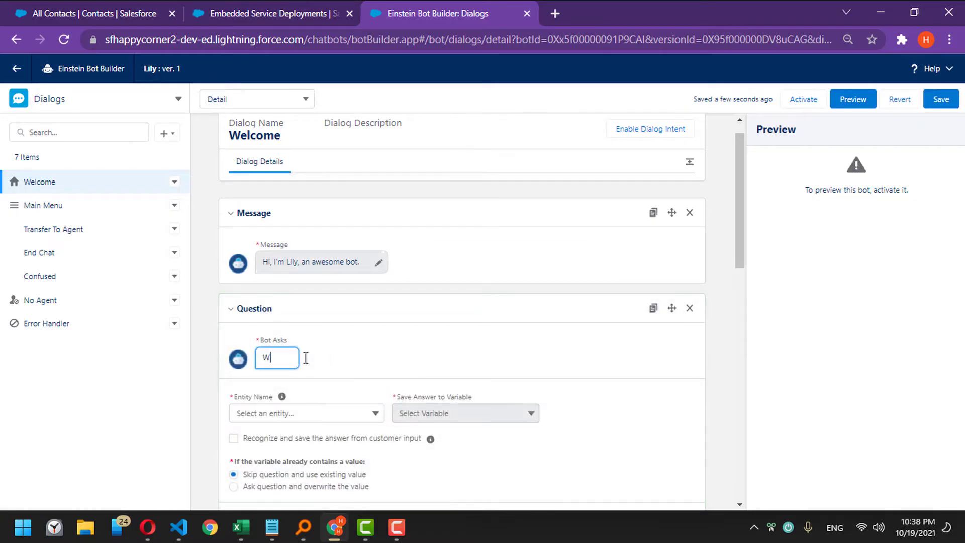
type("hat is your name")
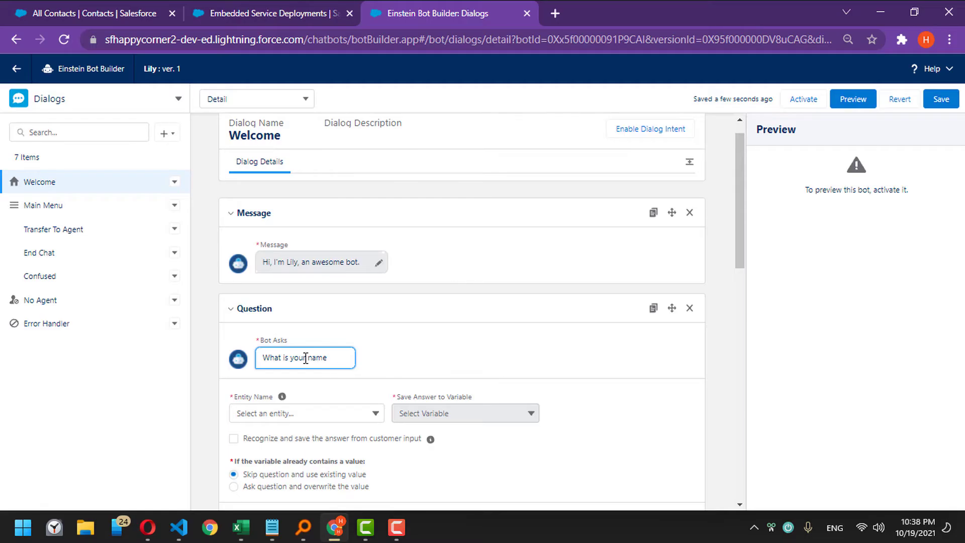
type("?")
type("first")
- Use the [System] Text entity and store the answer in a new 'First Name' variable
left_click(317, 412)
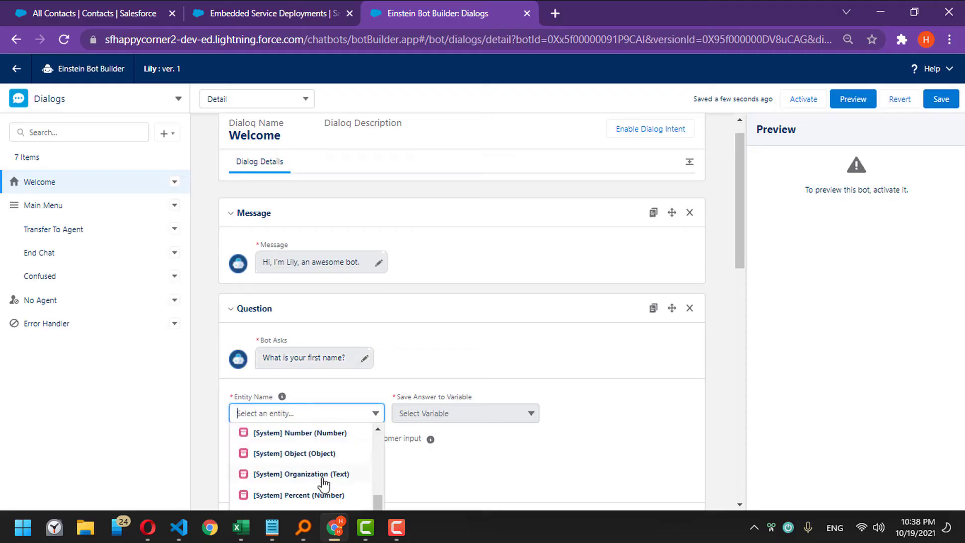
scroll(357, 358, "down", 1)
scroll(356, 358, "down", 3)
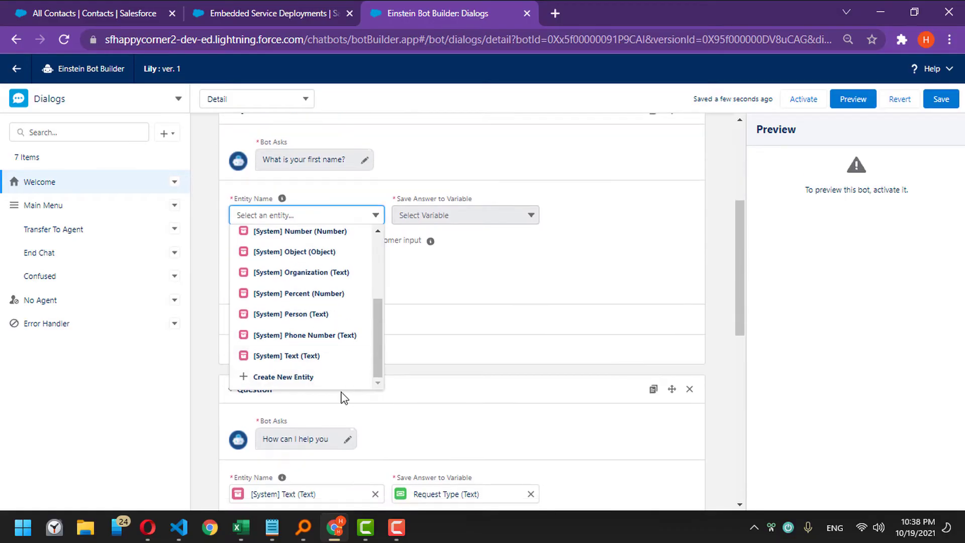
left_click(329, 358)
left_click(472, 214)
left_click(477, 261)
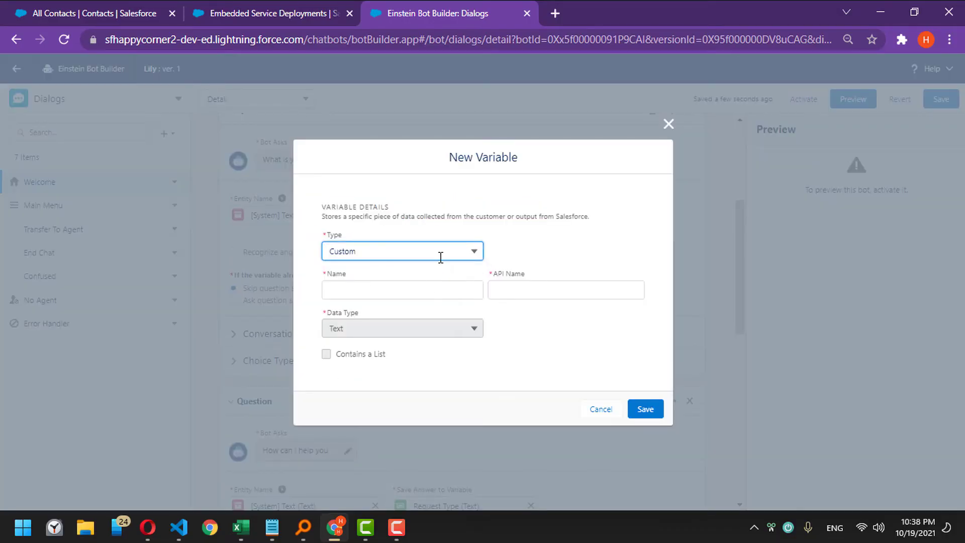
left_click(421, 288)
type("Firs")
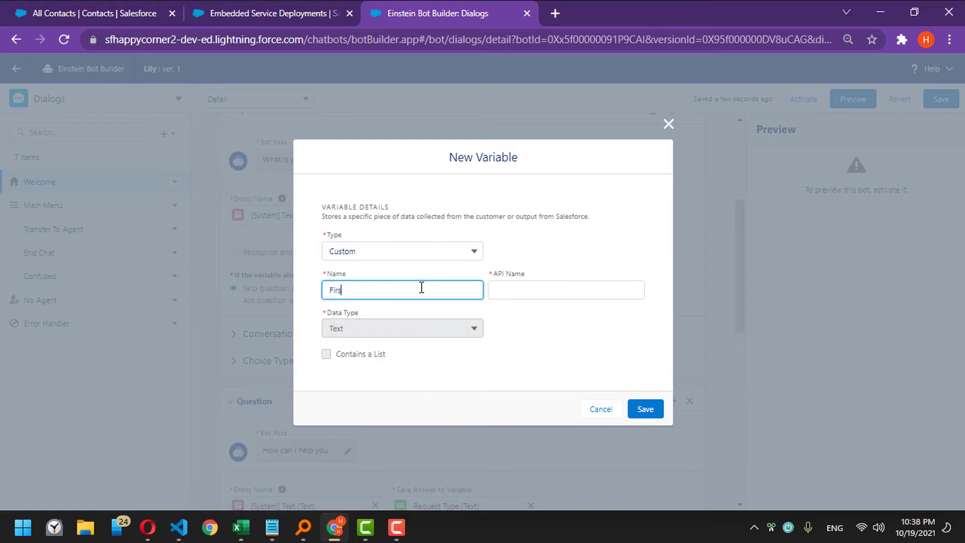
type("t Name")
key("Tab")
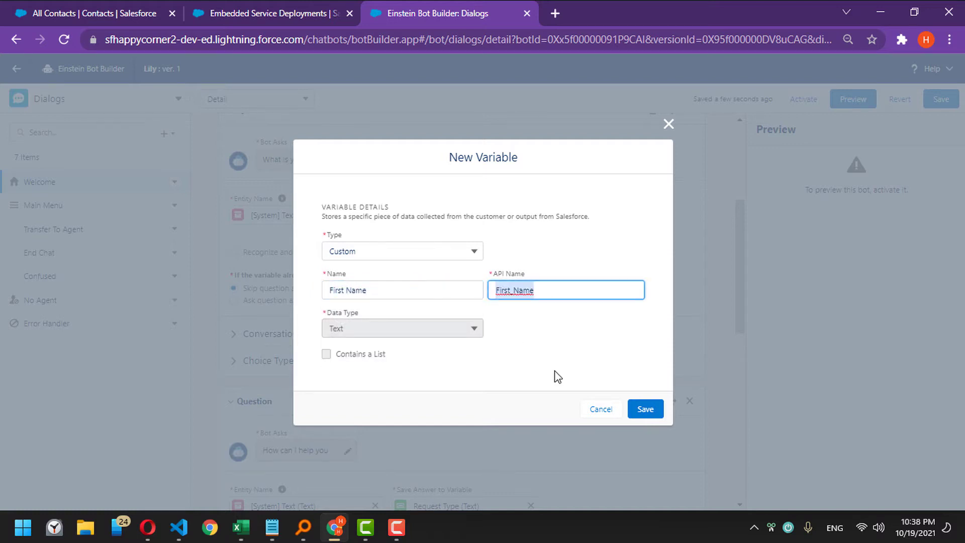
left_click(645, 422)
scroll(456, 347, "down", 2)
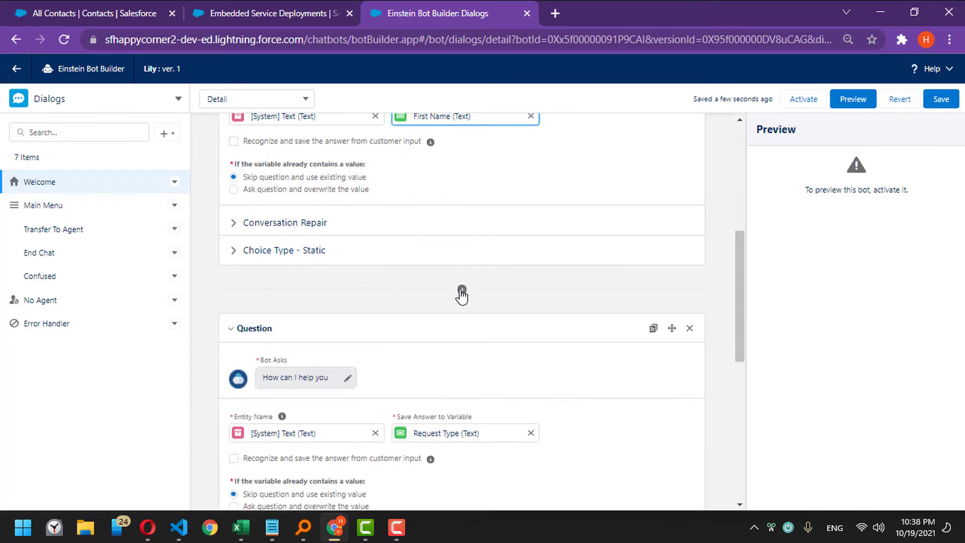
- Add a question step asking 'What is your last name?' after the first-name question
left_click(460, 293)
left_click(442, 335)
left_click(288, 342)
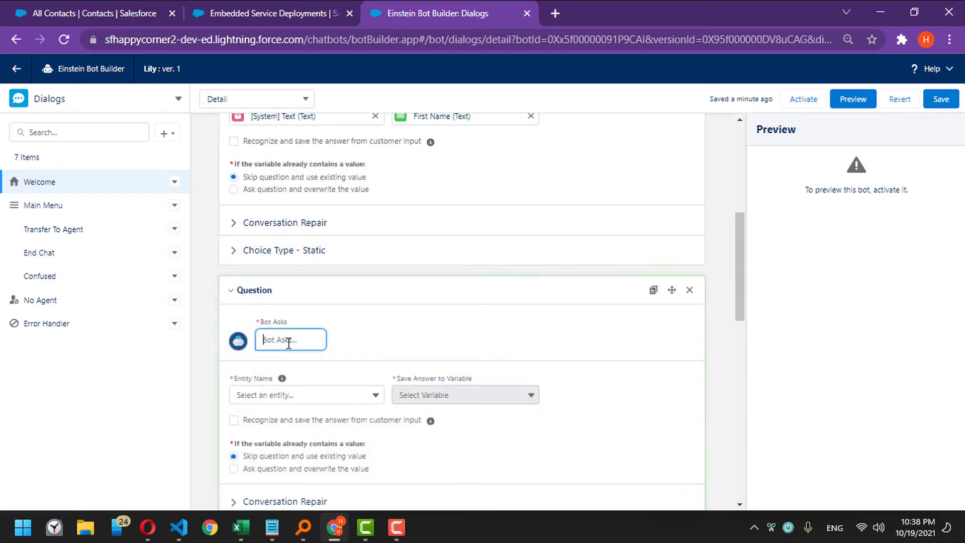
type("What is y")
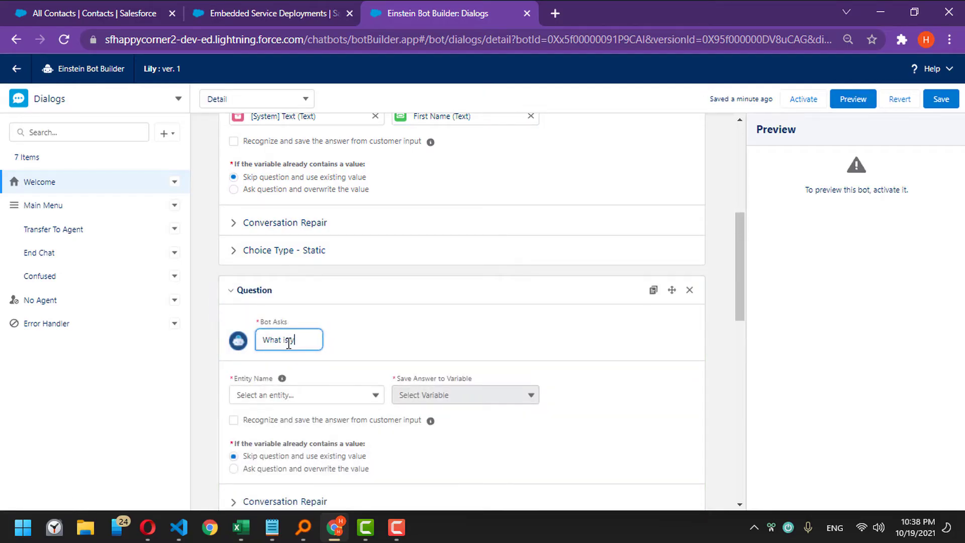
type("our last name?")
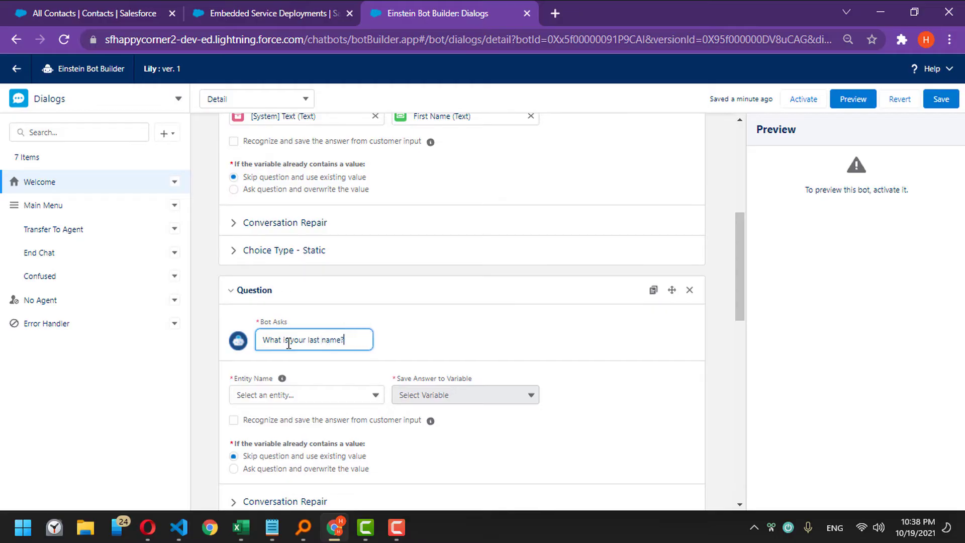
scroll(340, 342, "down", 4)
- Answer it with the [System] Text entity, stored in a new Last Name text variable
left_click(310, 332)
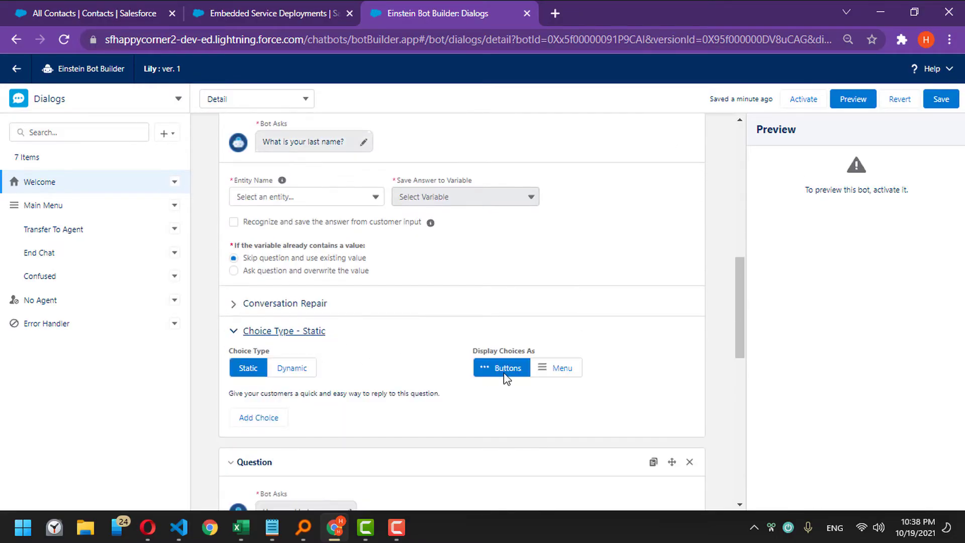
left_click(295, 196)
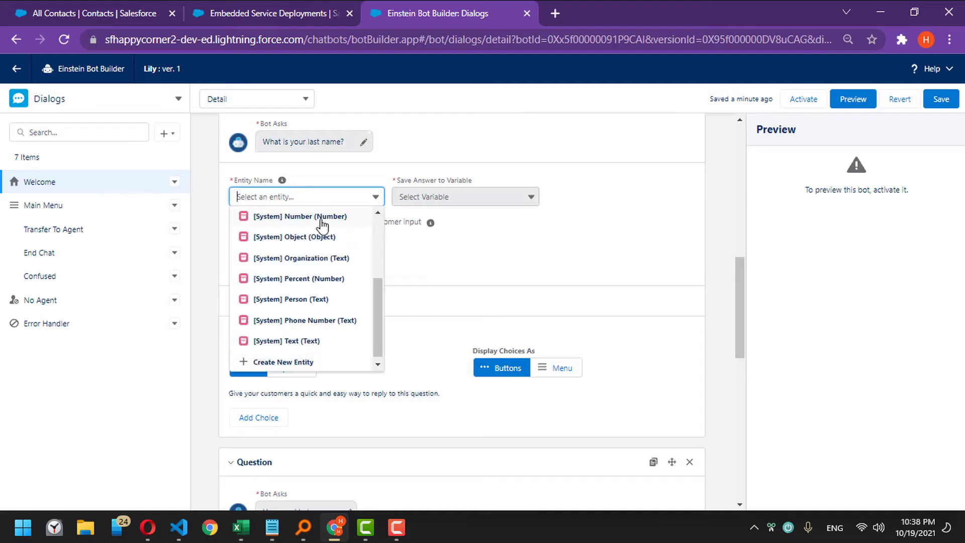
left_click(301, 341)
left_click(529, 197)
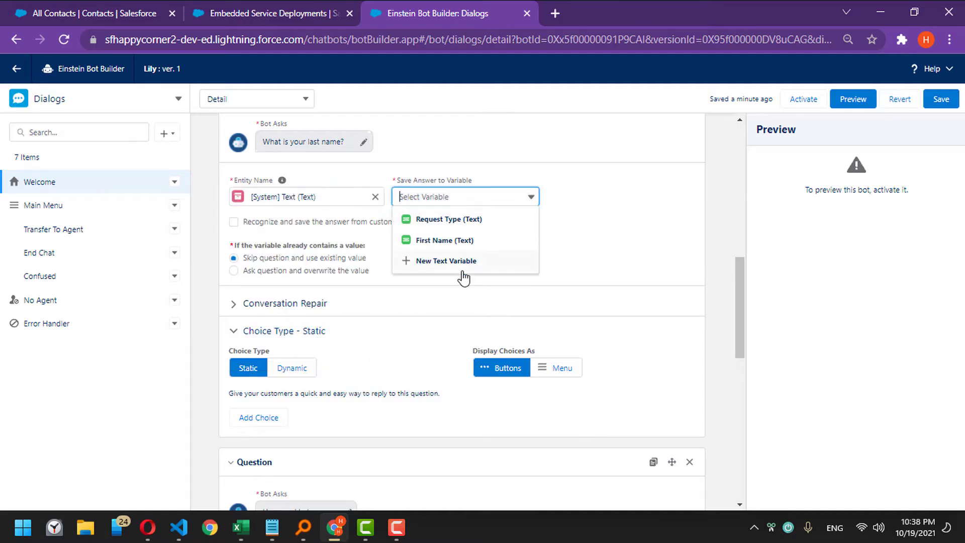
left_click(447, 266)
left_click(417, 287)
type("Last Name")
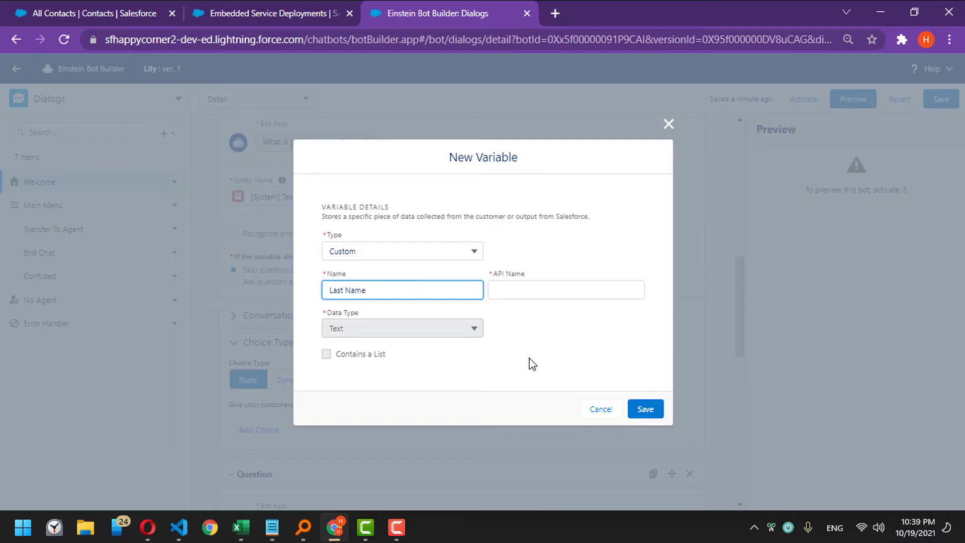
left_click(645, 408)
scroll(491, 327, "down", 5)
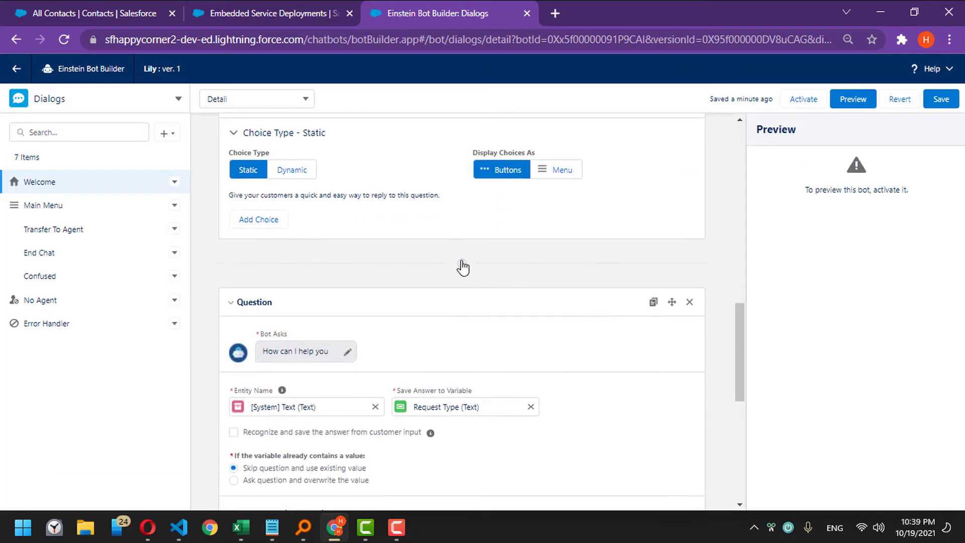
- Add a question 'What is your Email?' answered with the Email Address entity
left_click(459, 265)
left_click(438, 309)
left_click(317, 314)
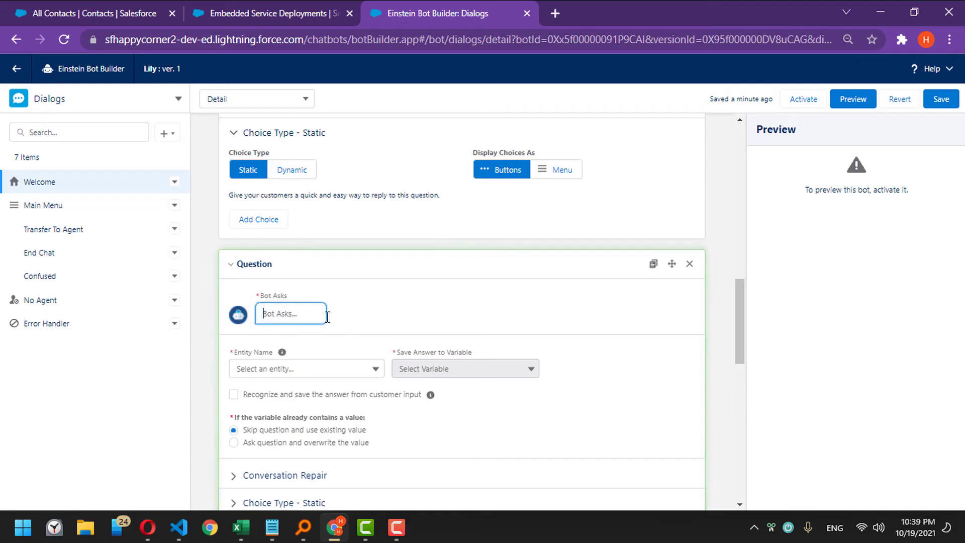
type("What is you")
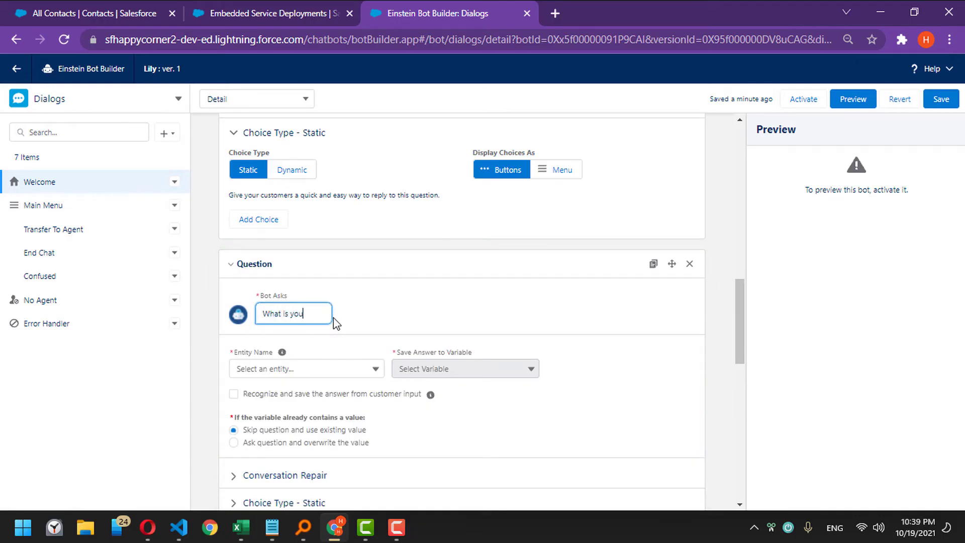
type("r Email?")
left_click(242, 366)
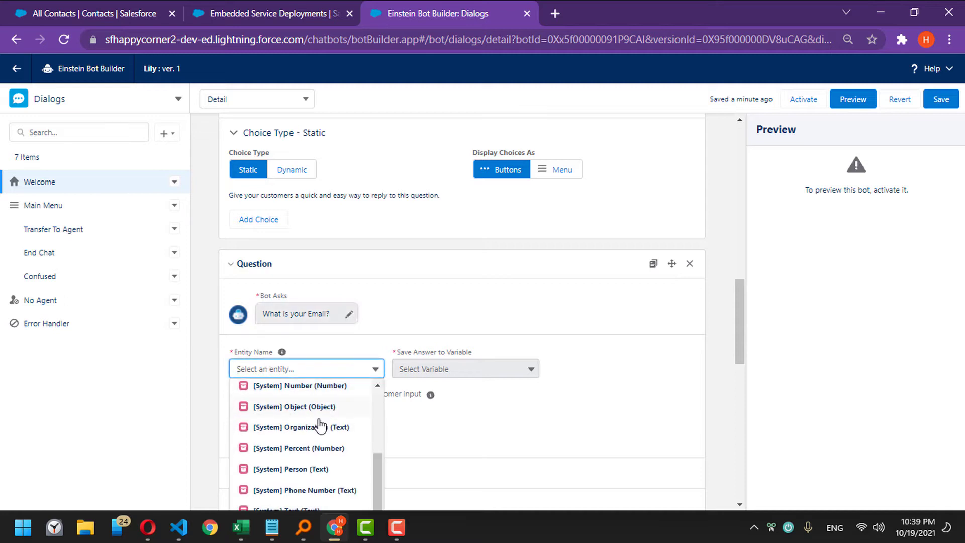
scroll(364, 355, "down", 1)
scroll(364, 355, "down", 1)
scroll(357, 337, "up", 3)
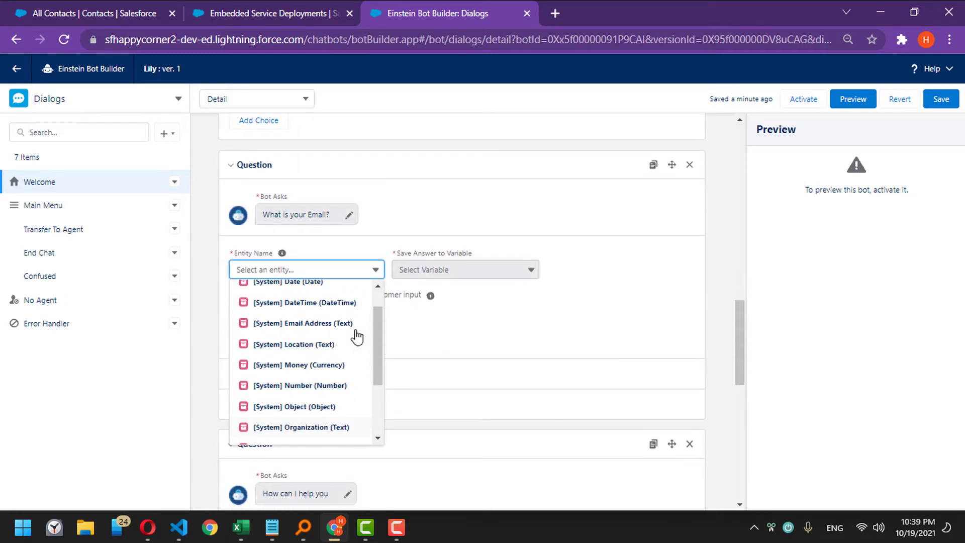
left_click(313, 323)
- Store the answer in a new Email text variable and save the bot
left_click(446, 270)
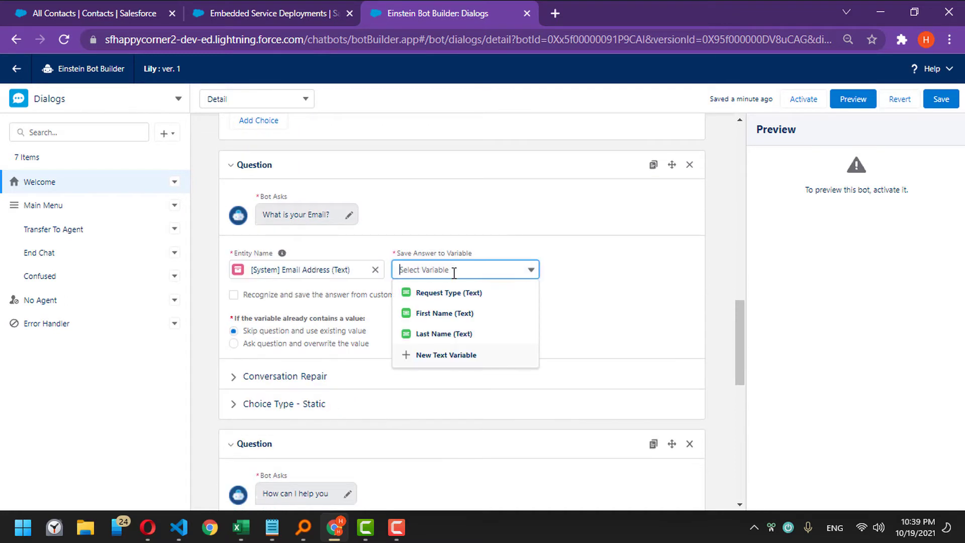
left_click(463, 355)
left_click(407, 292)
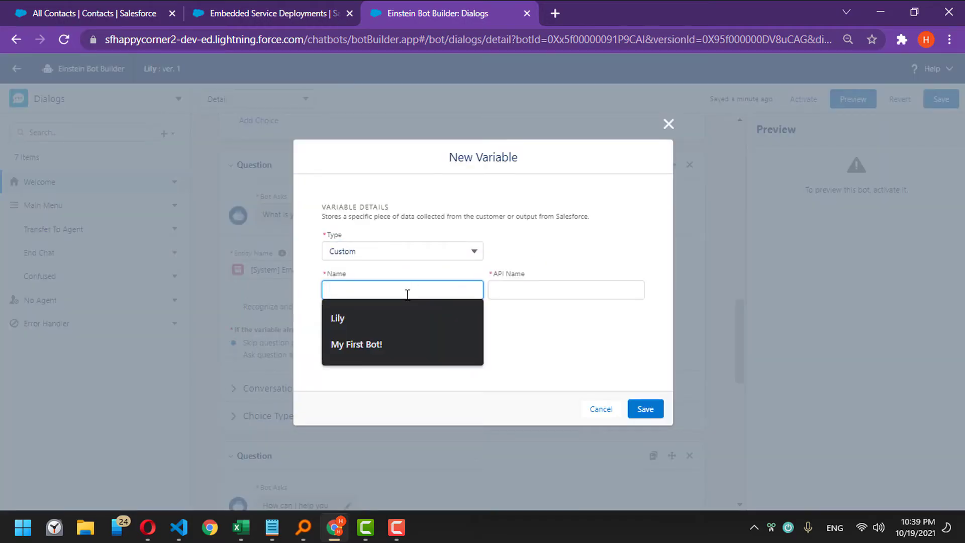
type("Email")
key("Tab")
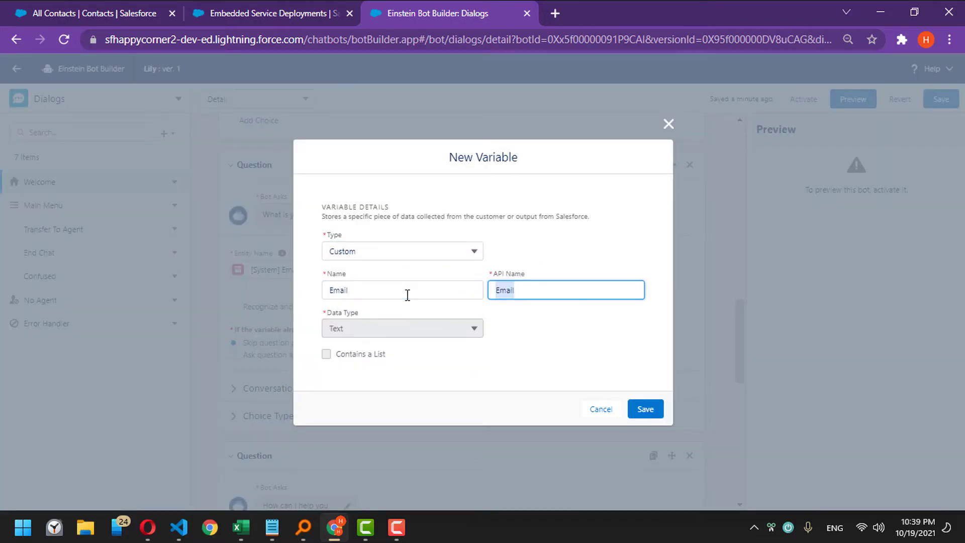
left_click(645, 409)
scroll(529, 324, "down", 6)
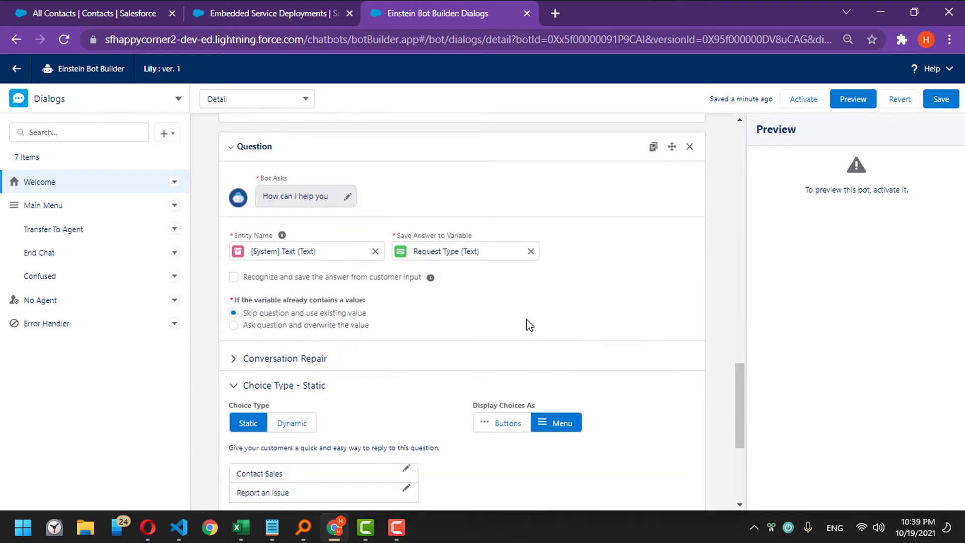
scroll(482, 198, "up", 6)
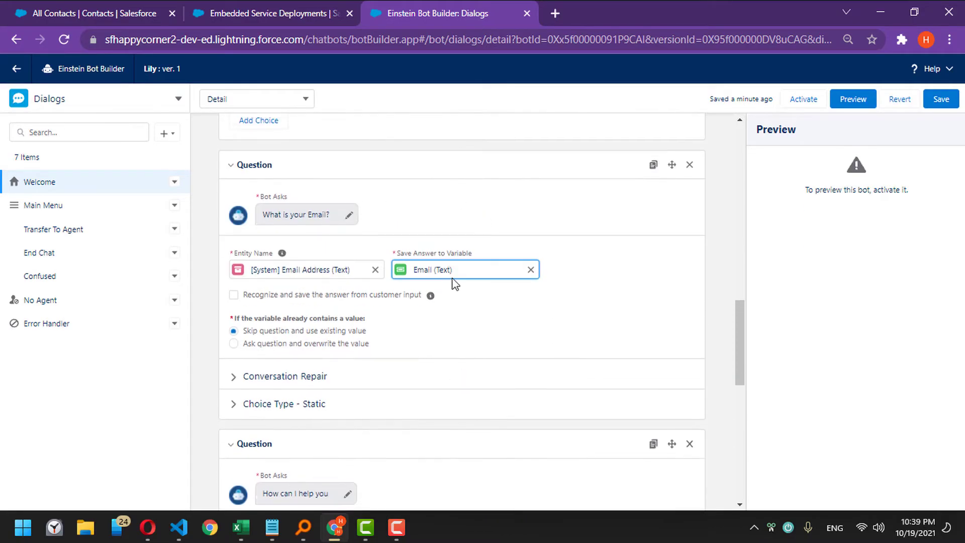
scroll(402, 327, "down", 4)
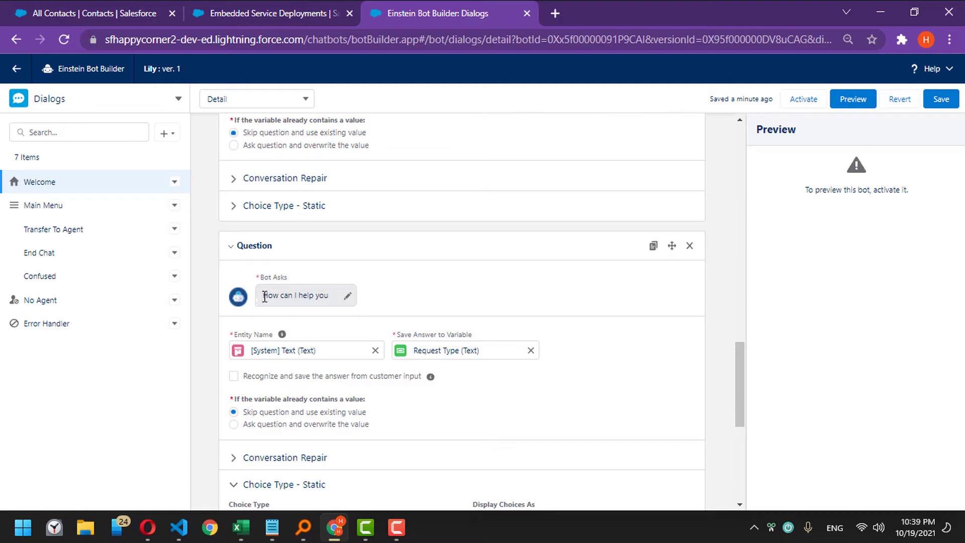
scroll(462, 291, "down", 4)
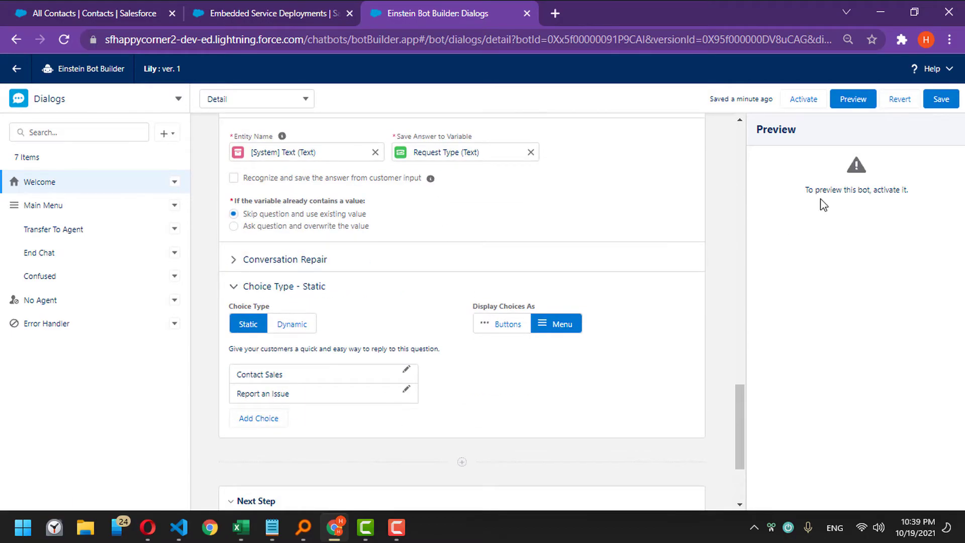
left_click(941, 99)
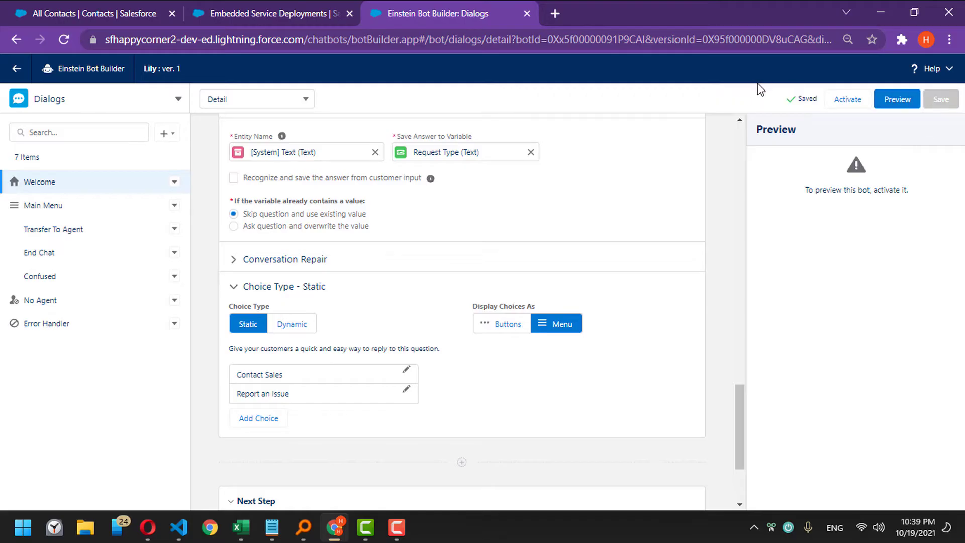
- Activate Lily and preview it through the Chat Team connection
left_click(840, 99)
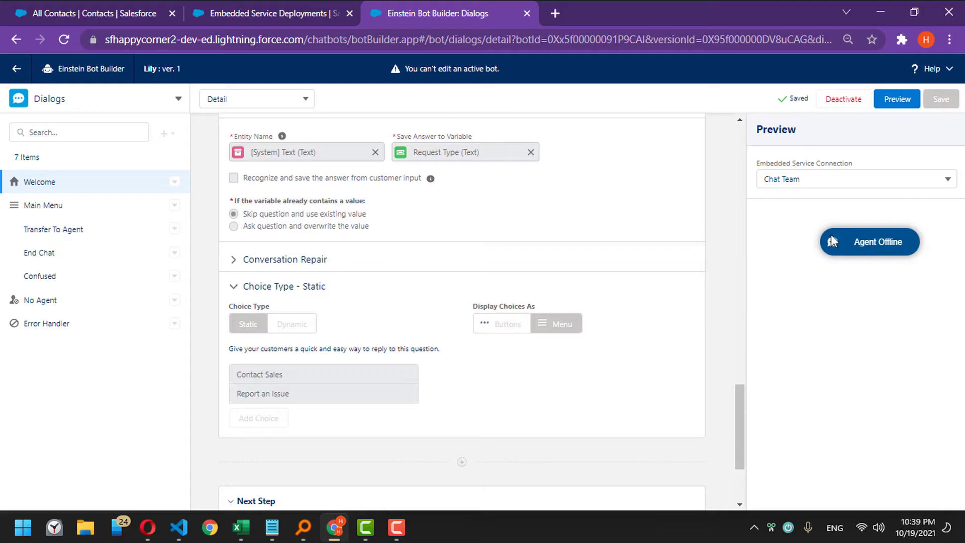
left_click(841, 173)
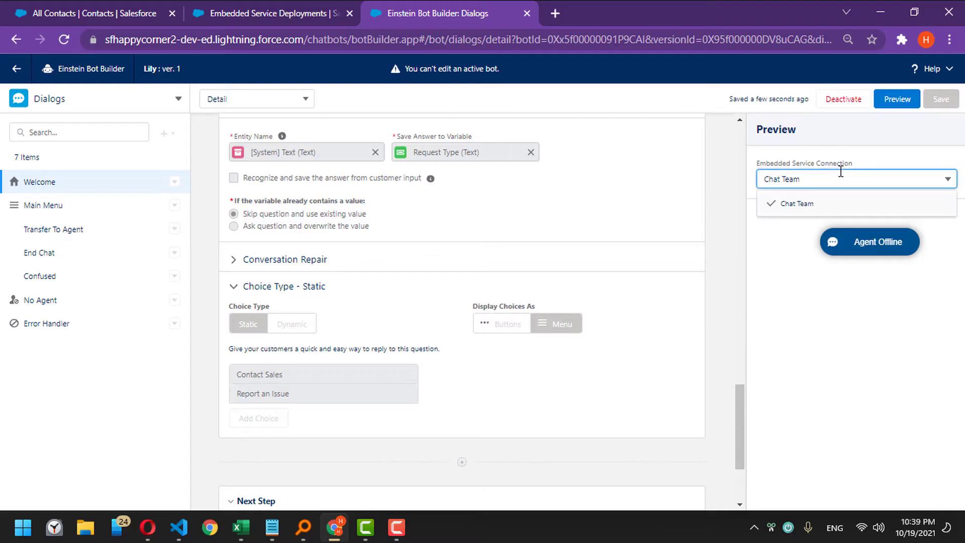
left_click(811, 204)
left_click(905, 251)
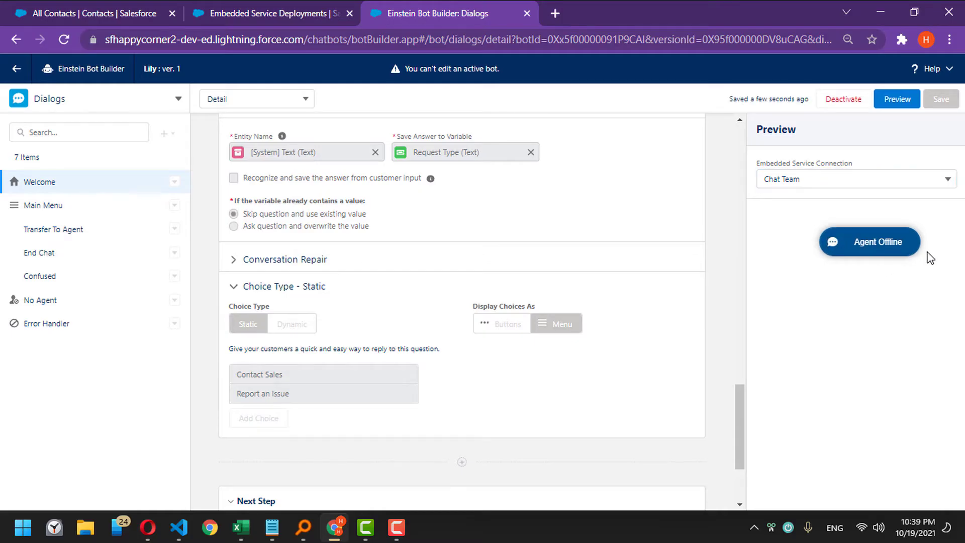
left_click(897, 100)
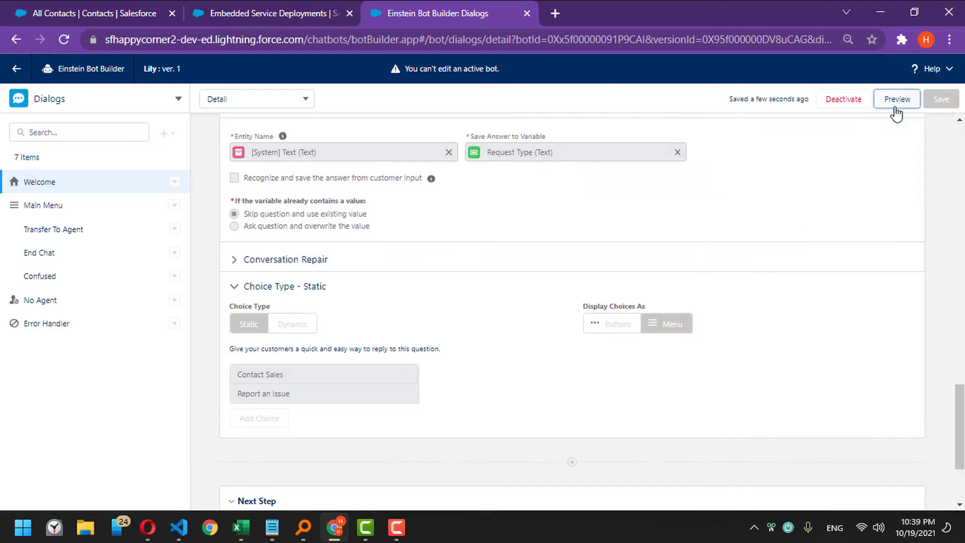
left_click(804, 203)
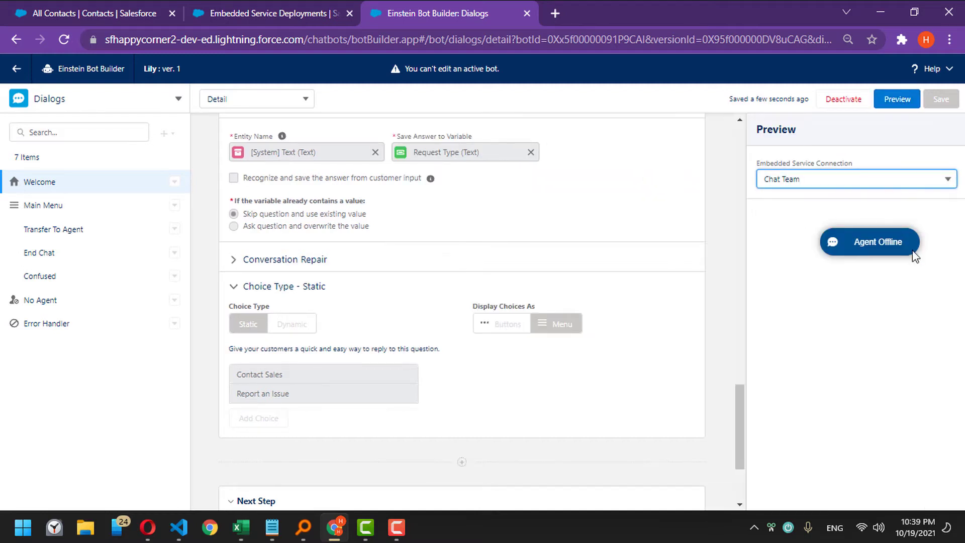
- Deactivate and reactivate the bot, then start a preview chat
left_click(832, 103)
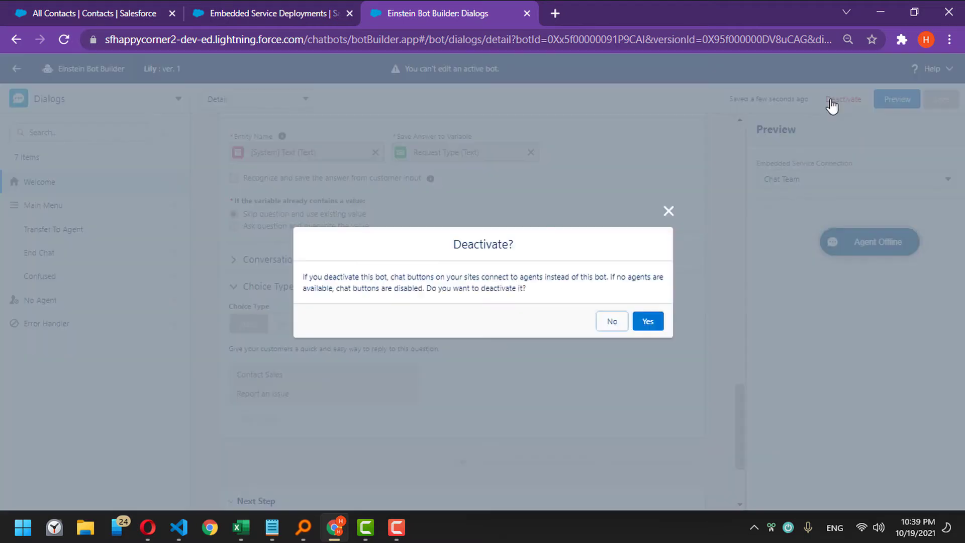
left_click(647, 321)
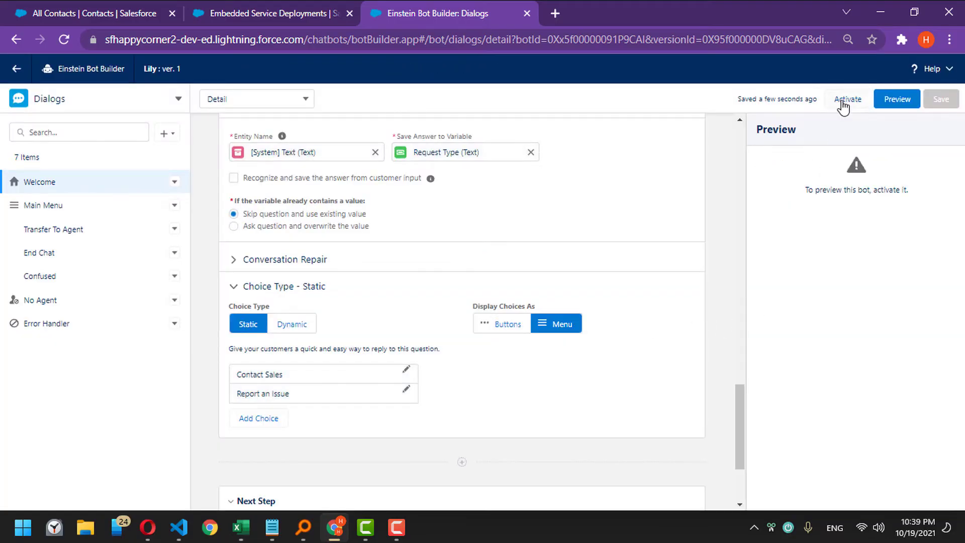
left_click(846, 100)
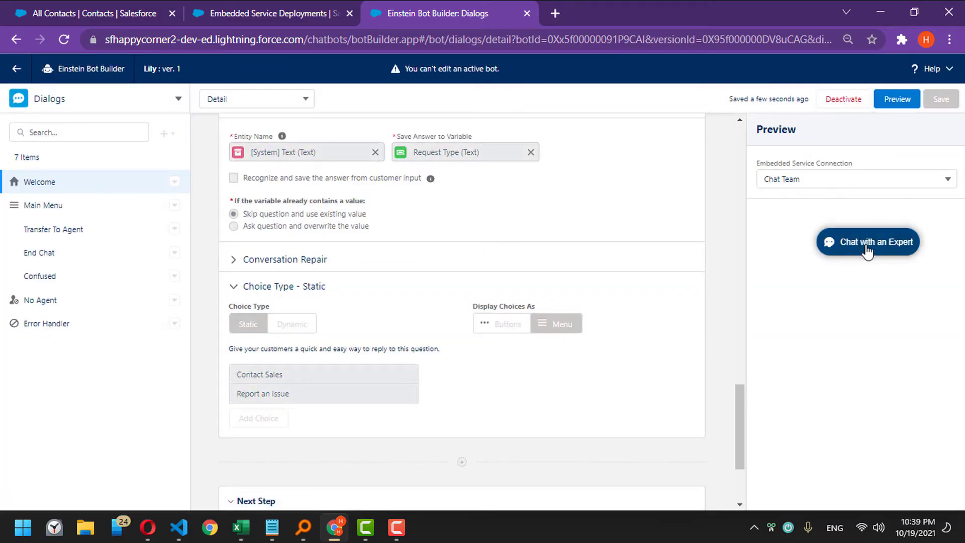
left_click(867, 243)
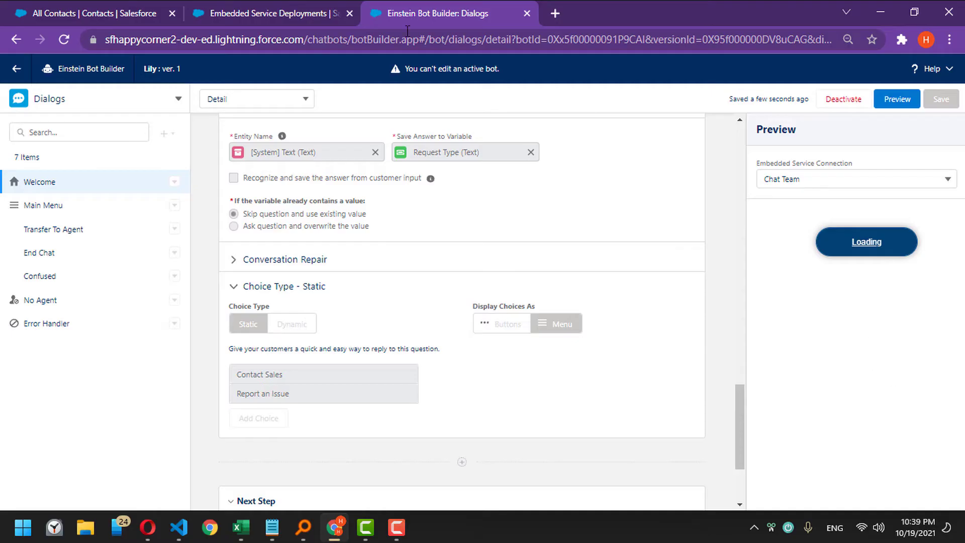
- Check the deployment's Pre-Chat settings, then close the preview chat and reload the builder
left_click(271, 14)
left_click_drag(171, 296, 323, 298)
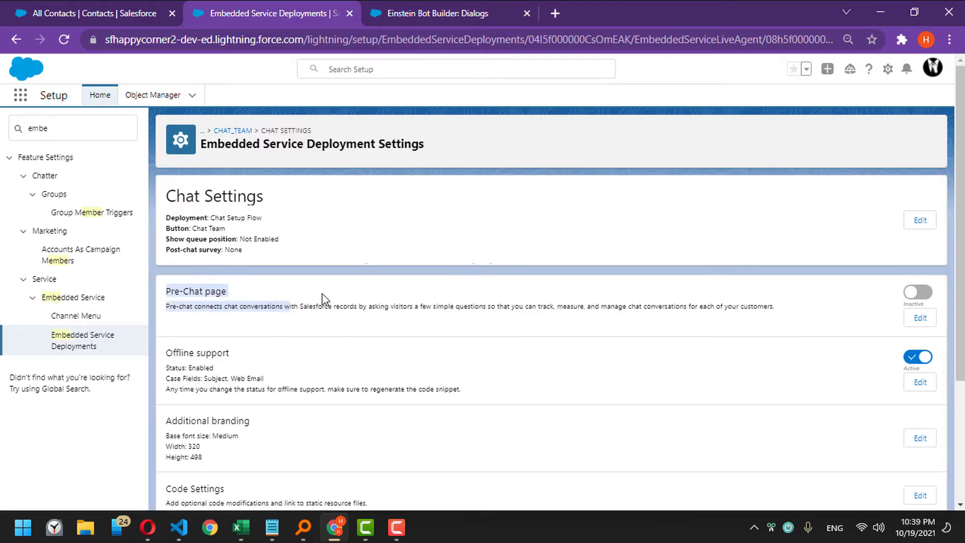
left_click(397, 11)
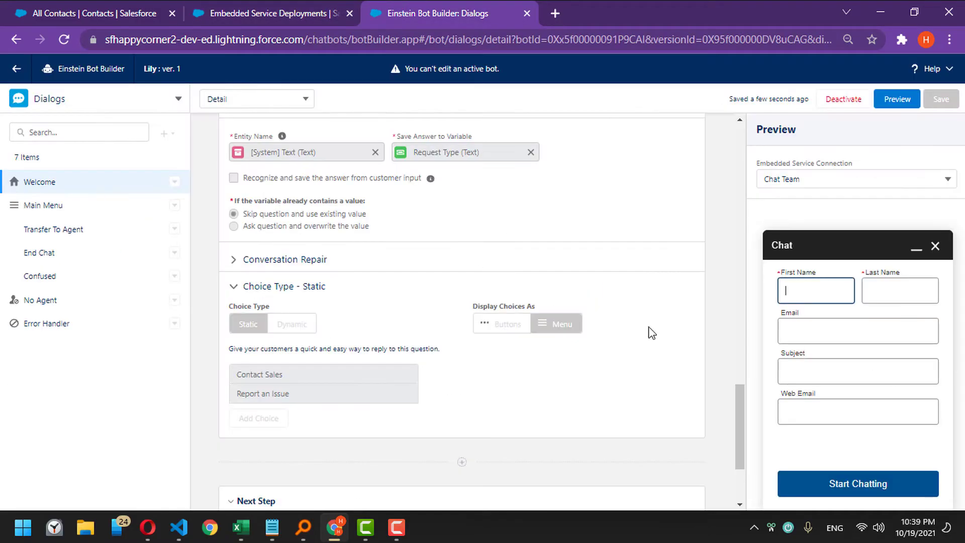
left_click(934, 246)
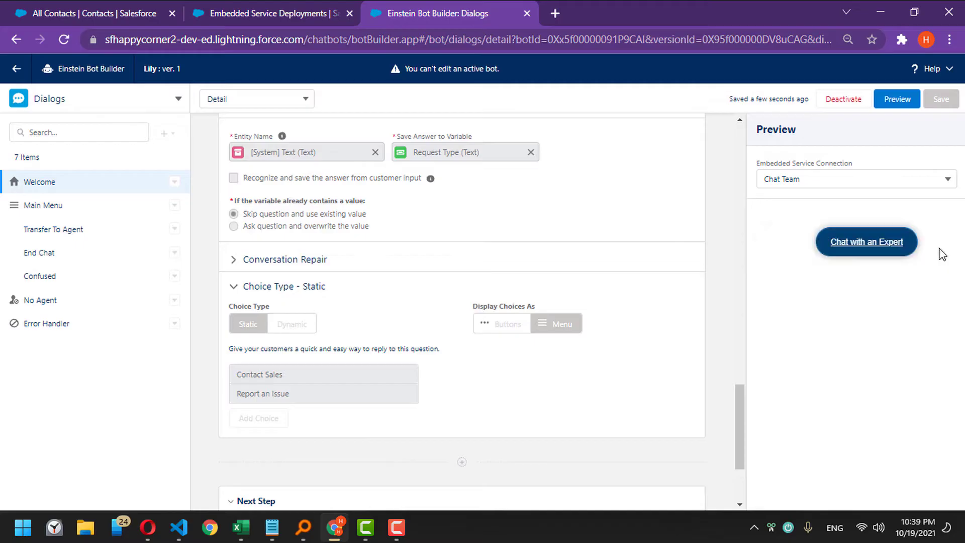
left_click(64, 39)
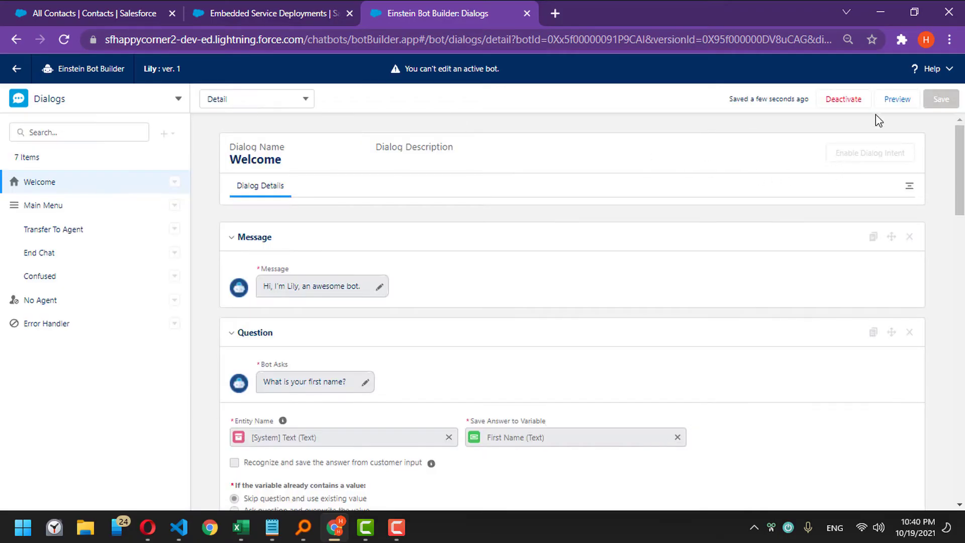
- Preview Lily through Chat Team, close the chat window and reload the page
left_click(910, 100)
left_click(846, 180)
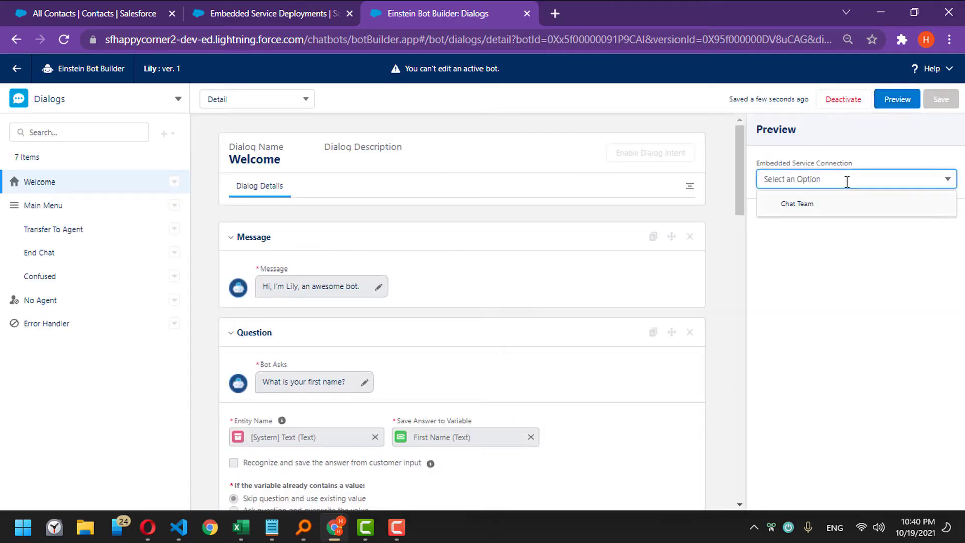
left_click(798, 210)
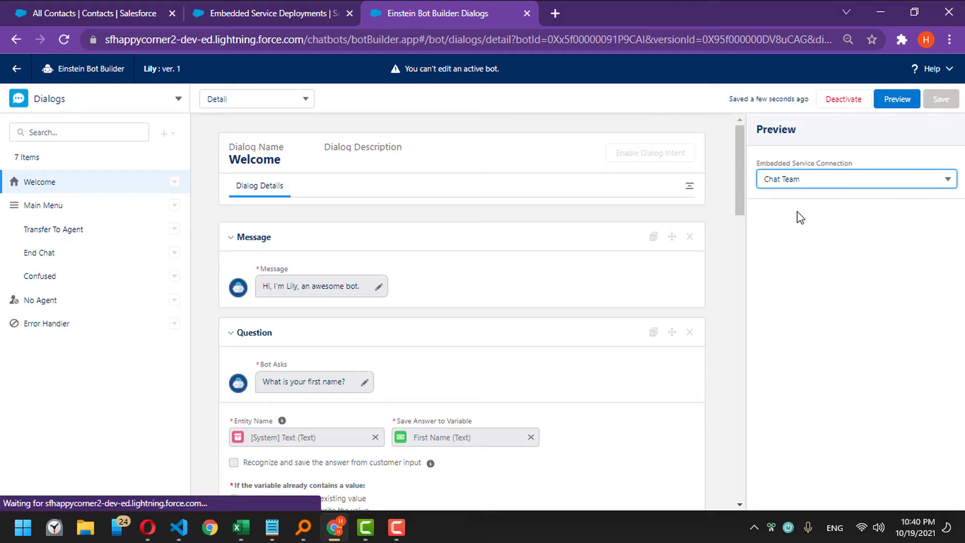
left_click(891, 250)
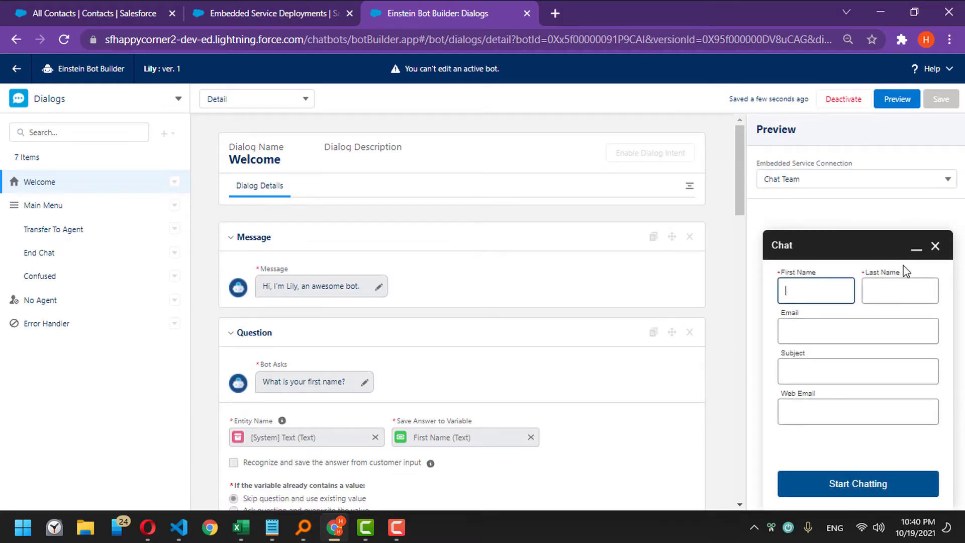
left_click(935, 247)
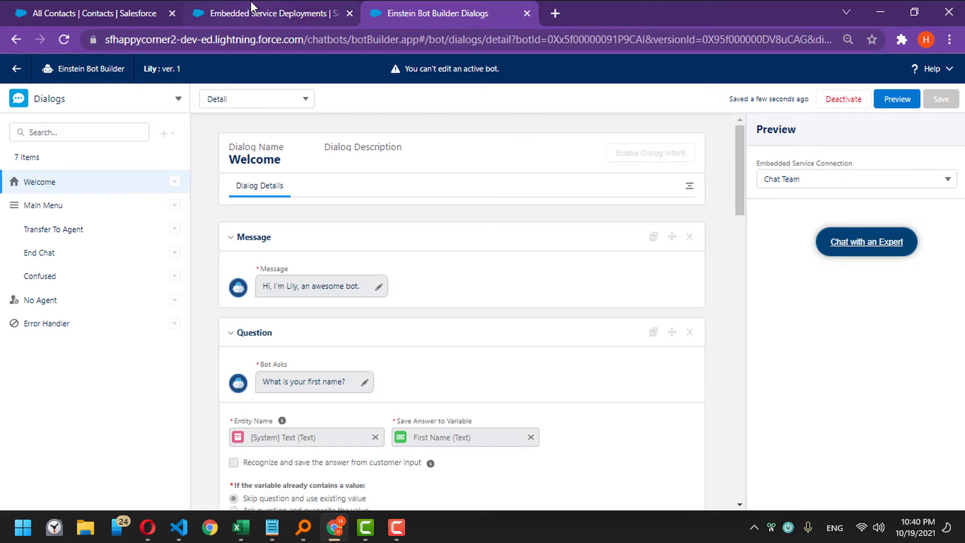
left_click(64, 43)
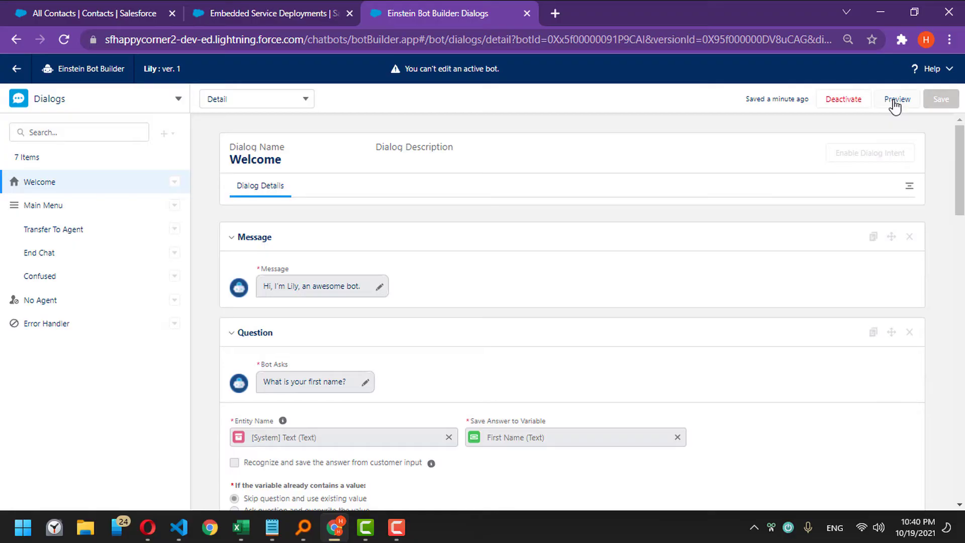
- Reopen the Chat Team preview chat, then deactivate Lily and confirm
left_click(894, 103)
left_click(855, 178)
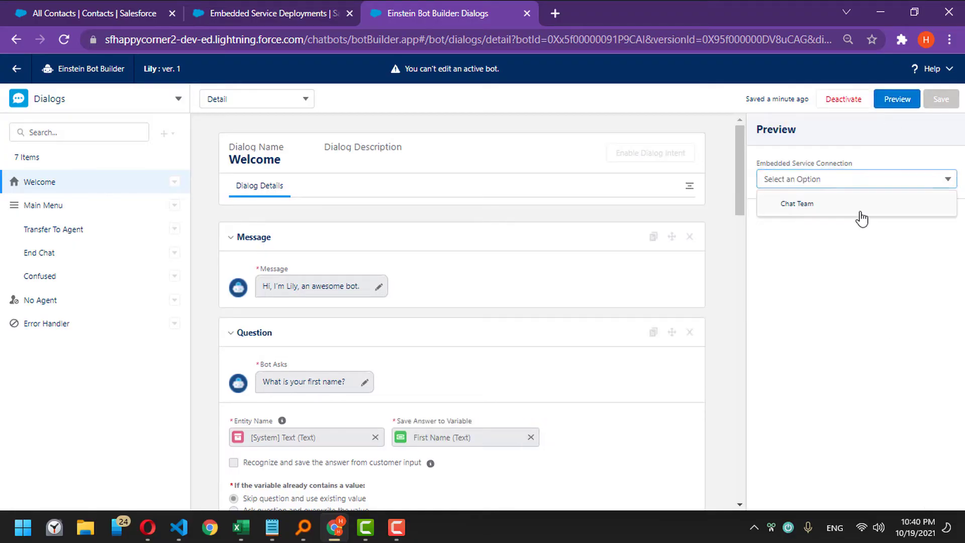
left_click(860, 214)
left_click(870, 249)
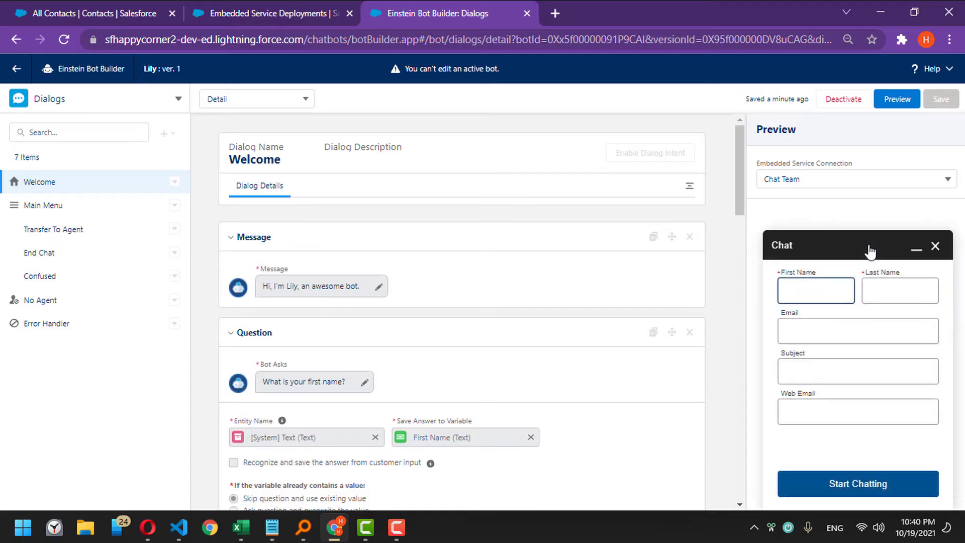
left_click(850, 101)
left_click(636, 324)
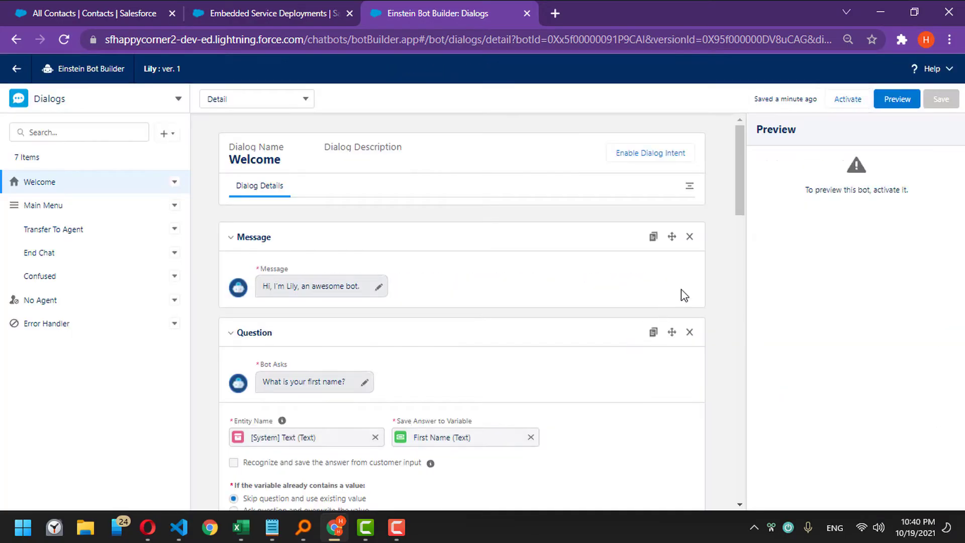
- Review the connections on the bot's Overview page and return to Dialogs
left_click(78, 108)
left_click(75, 125)
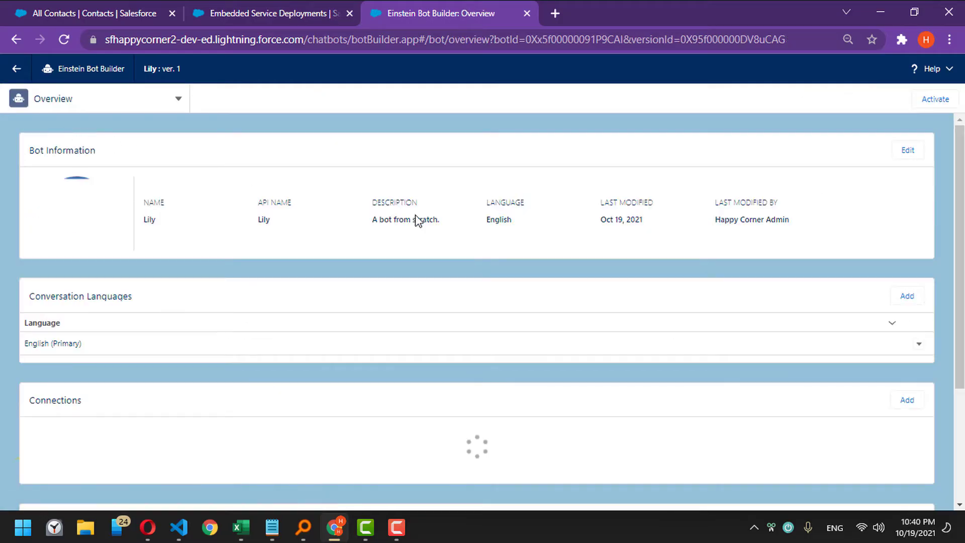
scroll(416, 248, "down", 3)
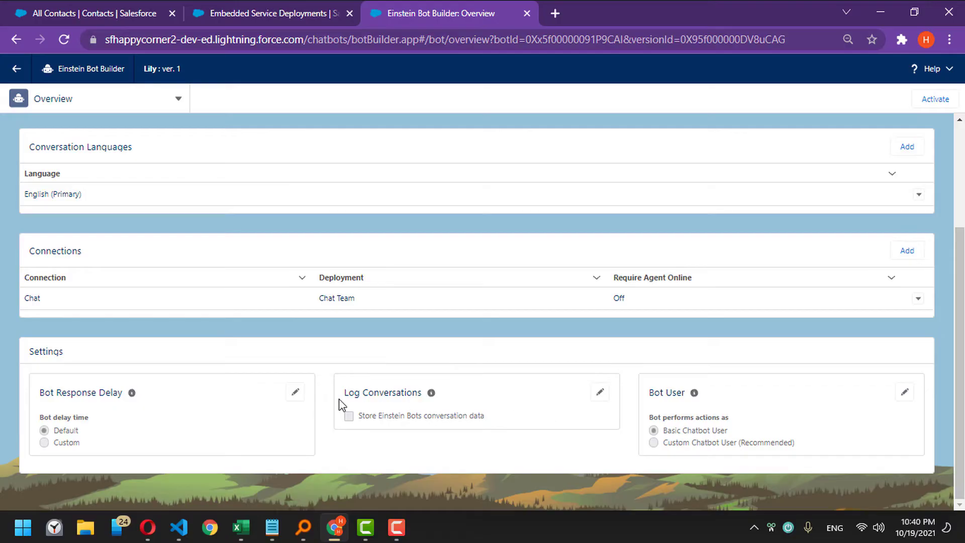
scroll(565, 390, "up", 3)
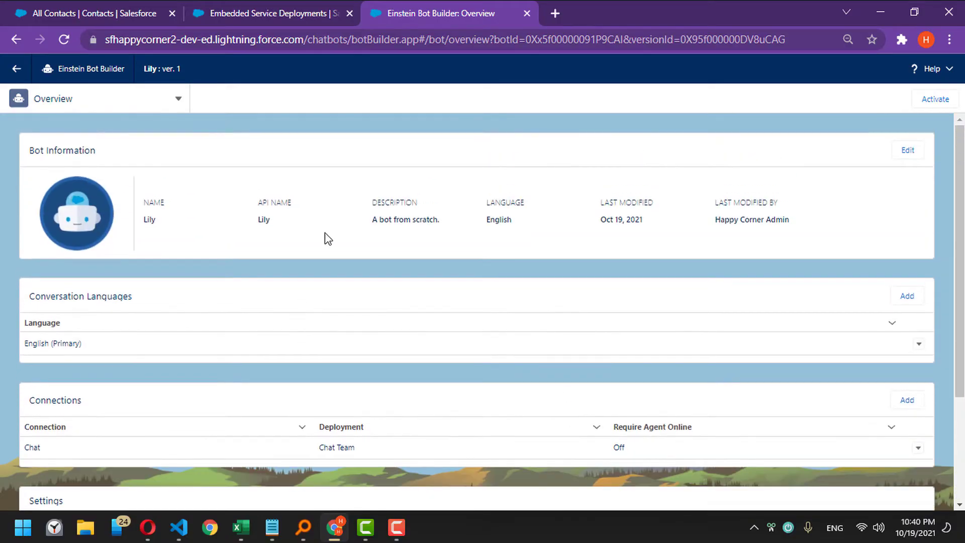
left_click(79, 98)
left_click(54, 147)
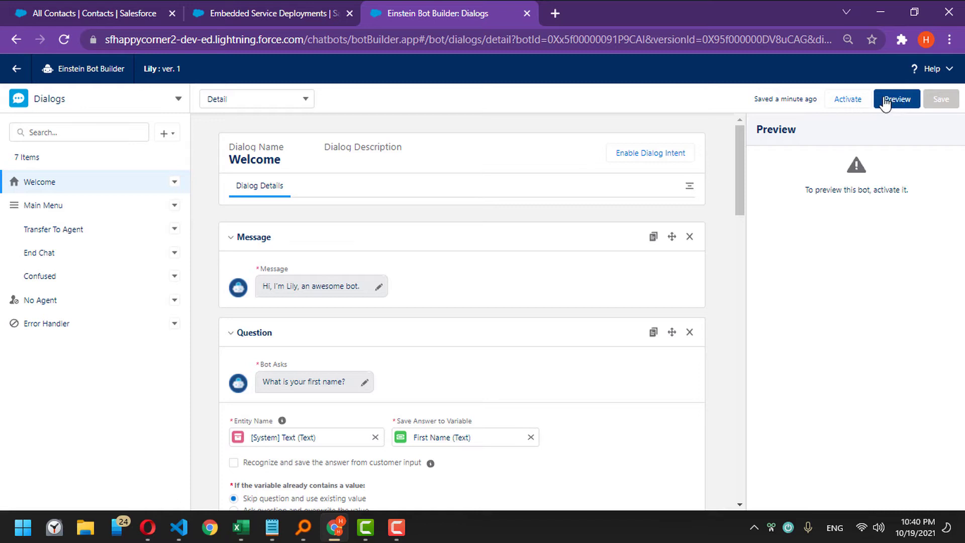
- Preview the bot through Chat Team and open Chat with an Expert
left_click(897, 100)
left_click(871, 178)
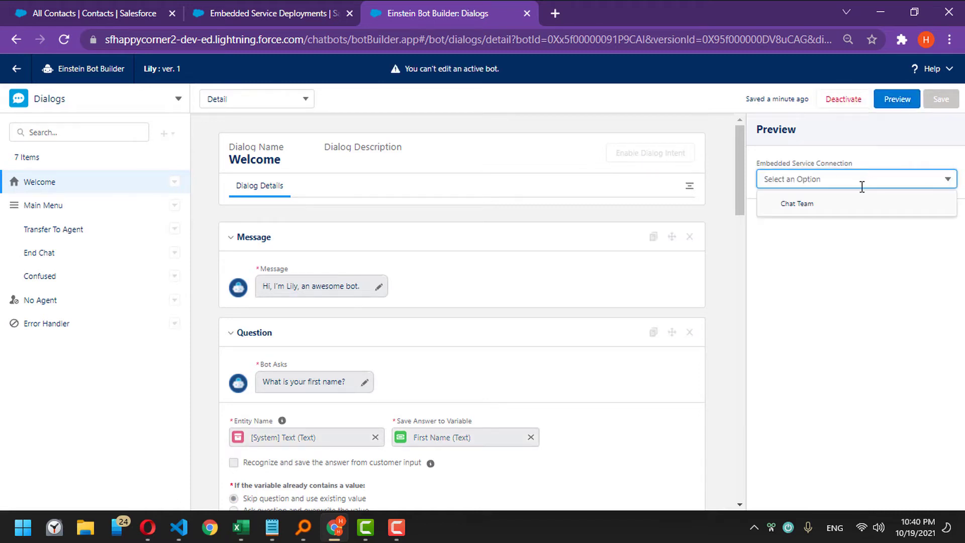
left_click(806, 215)
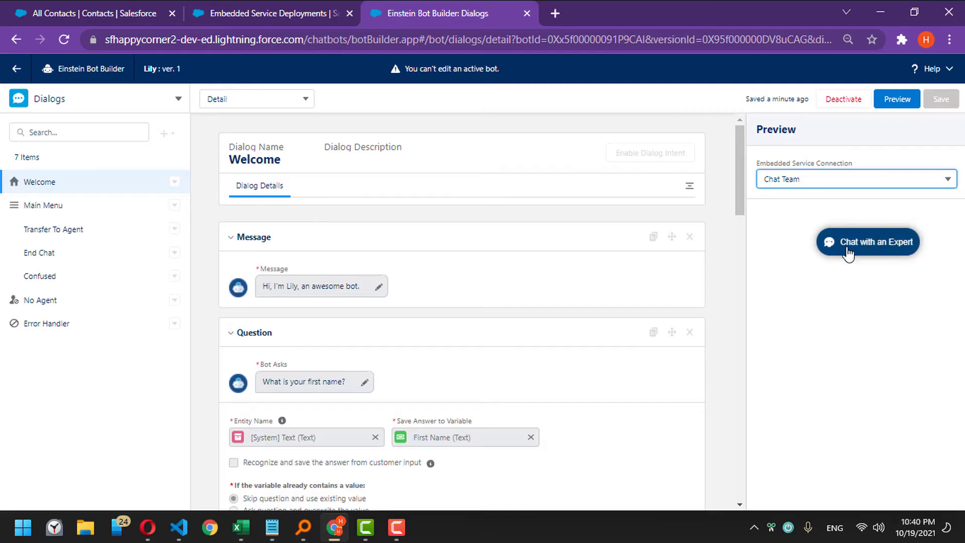
left_click(847, 252)
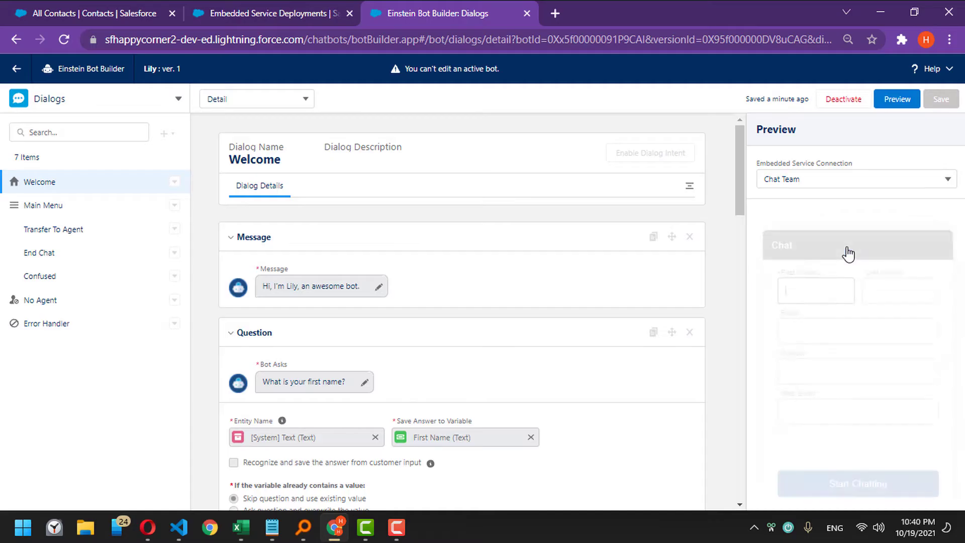
- Re-save the Chat Team deployment's chat settings without changes
left_click(285, 7)
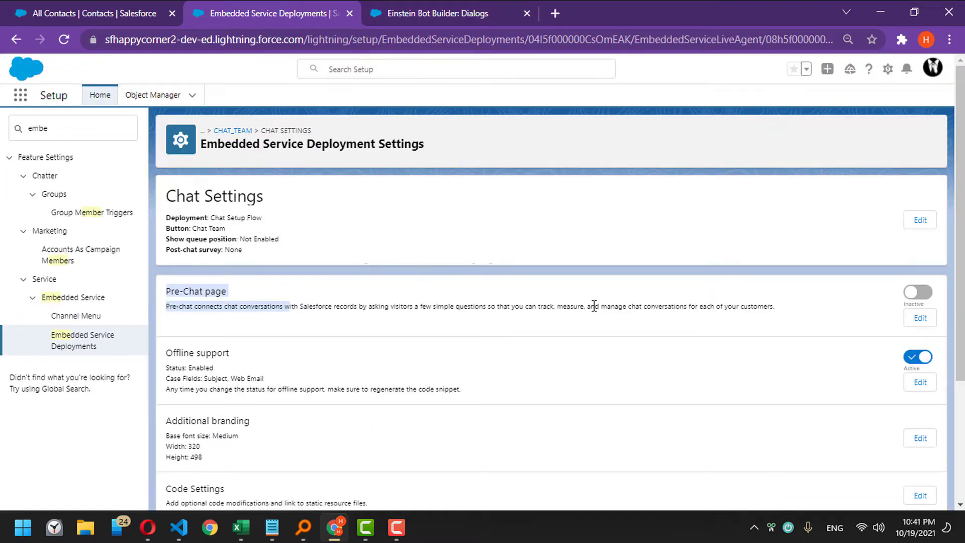
scroll(702, 306, "down", 3)
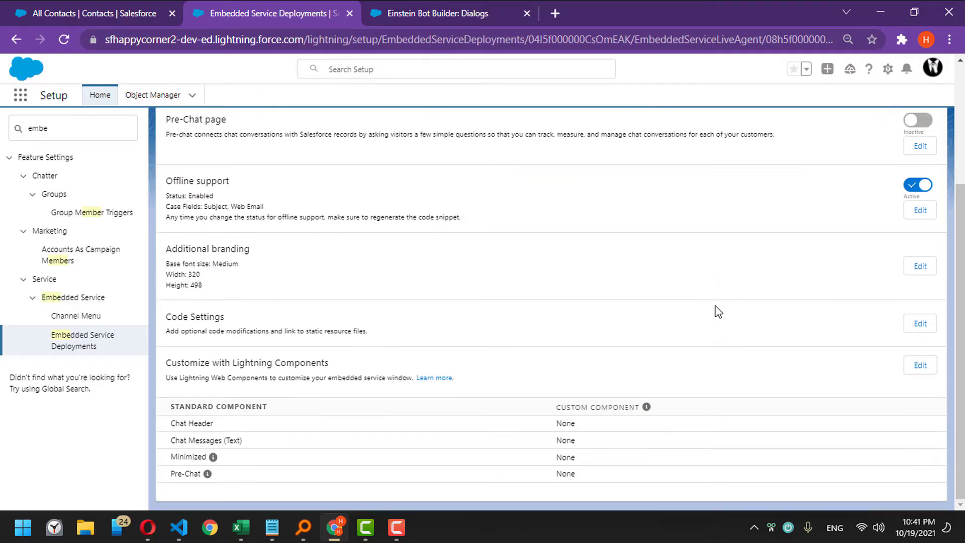
scroll(717, 311, "up", 3)
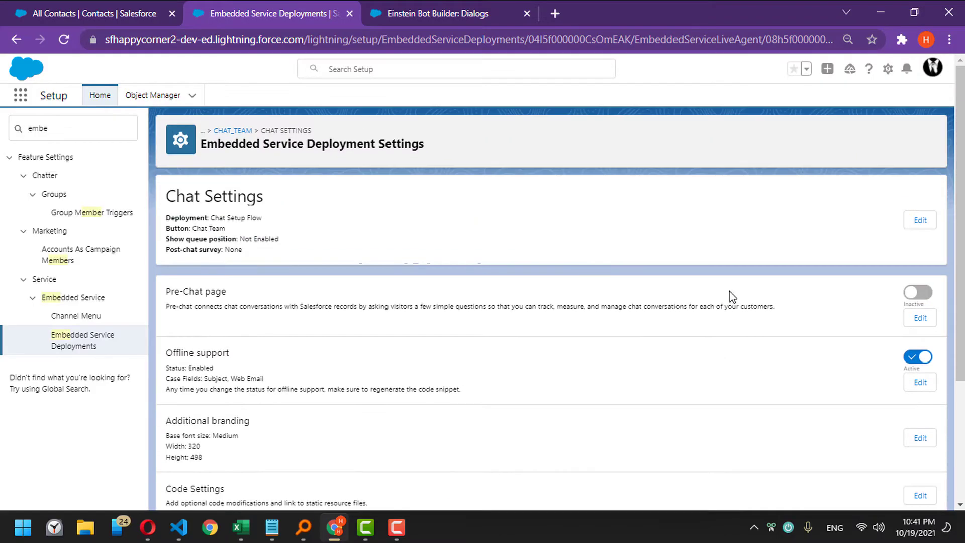
left_click(922, 224)
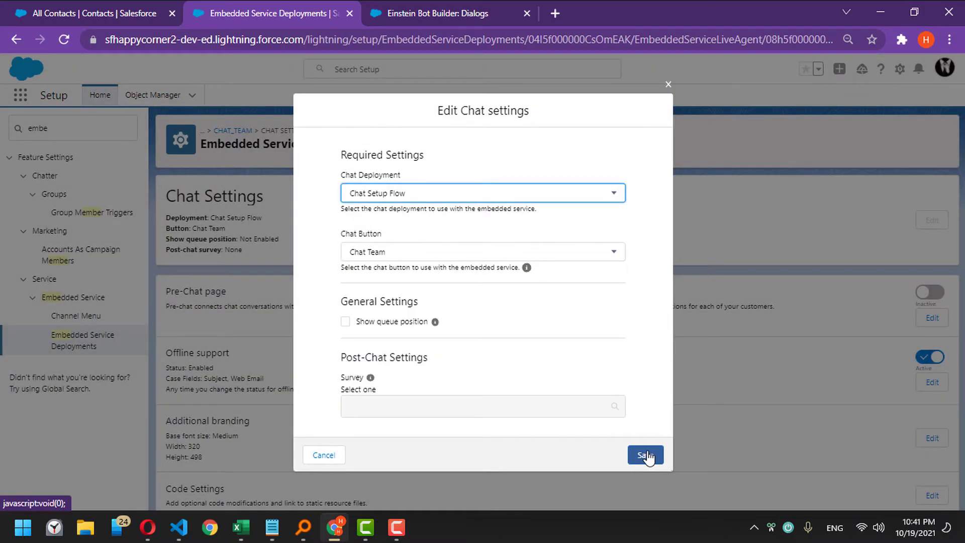
left_click(646, 455)
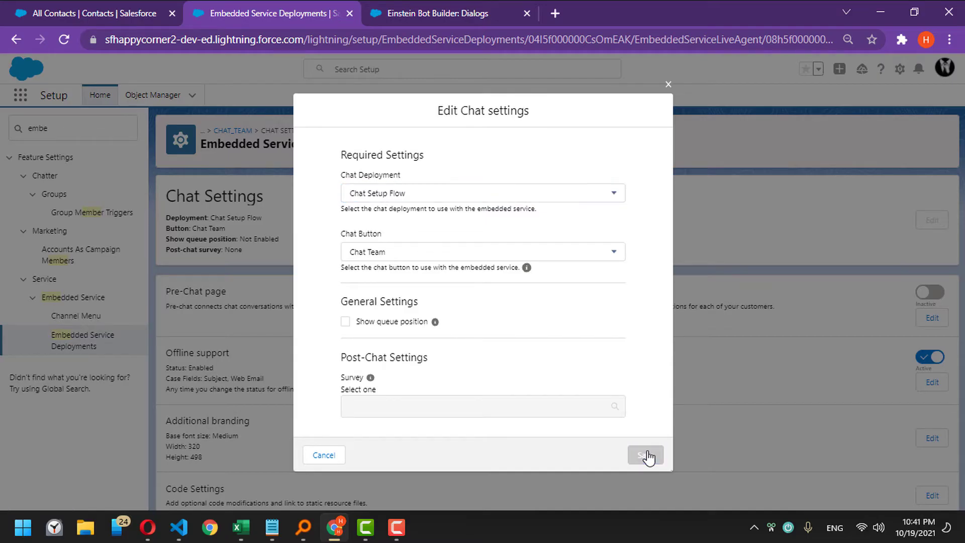
- Switch the Chat Team deployment off and back to Active, then return to the bot builder
left_click(243, 132)
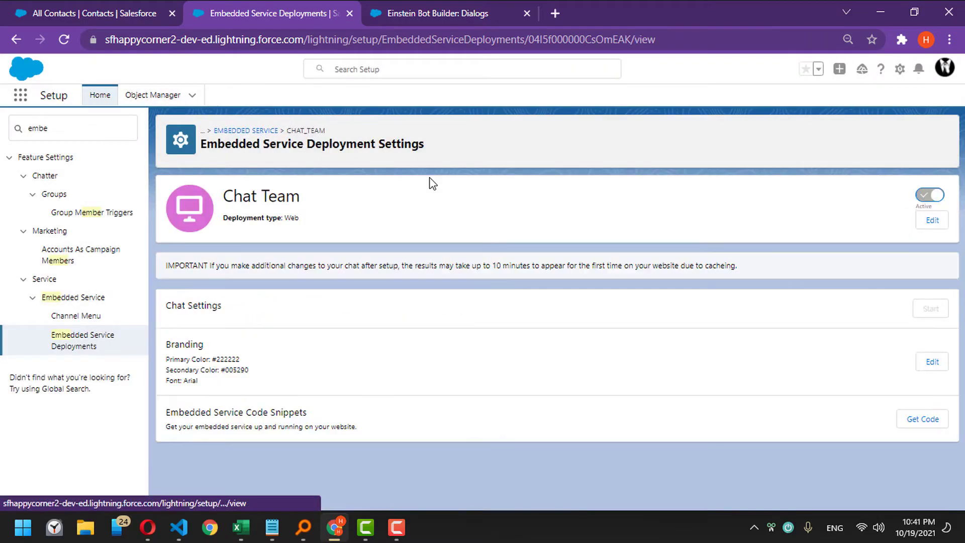
left_click(934, 197)
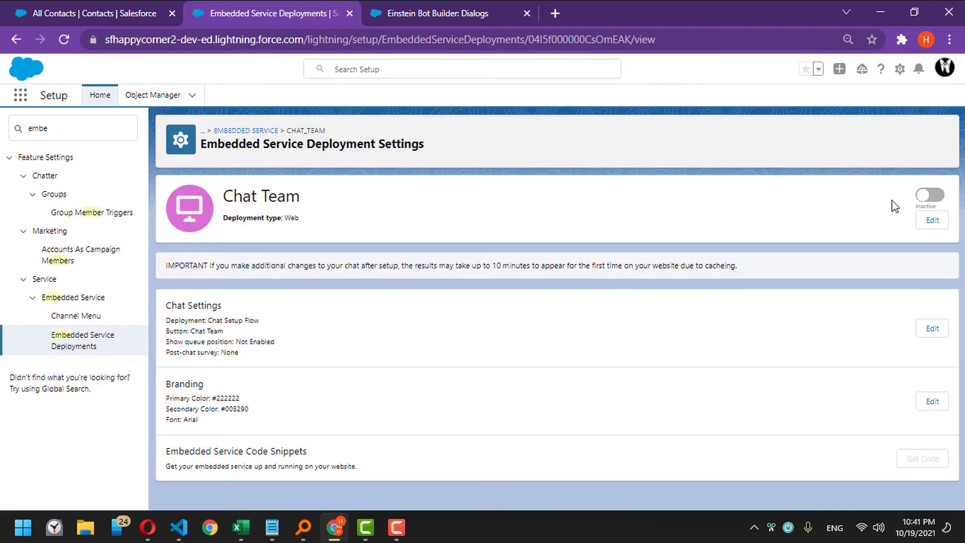
left_click_drag(245, 271, 665, 269)
left_click(693, 270)
left_click_drag(459, 266, 583, 267)
left_click(592, 265)
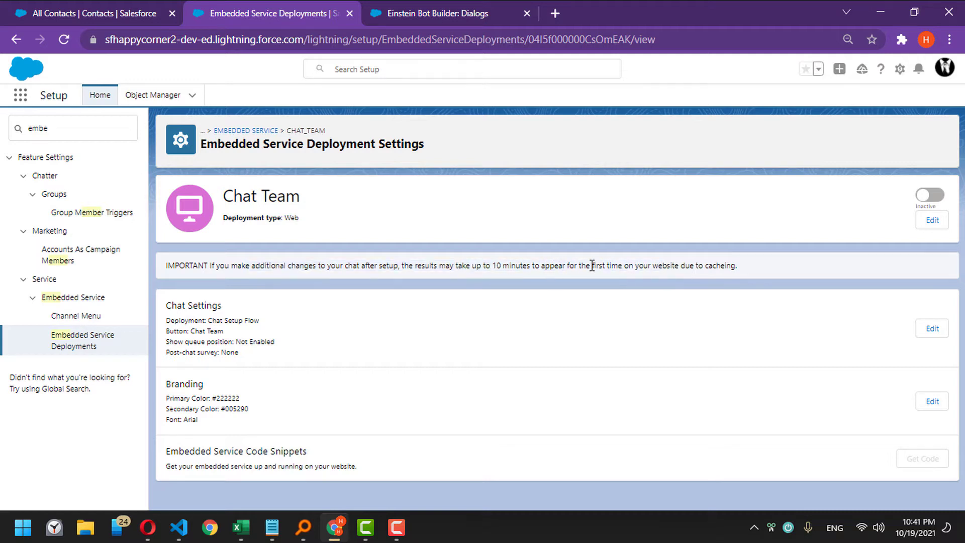
triple_click(522, 267)
left_click(927, 195)
left_click(362, 14)
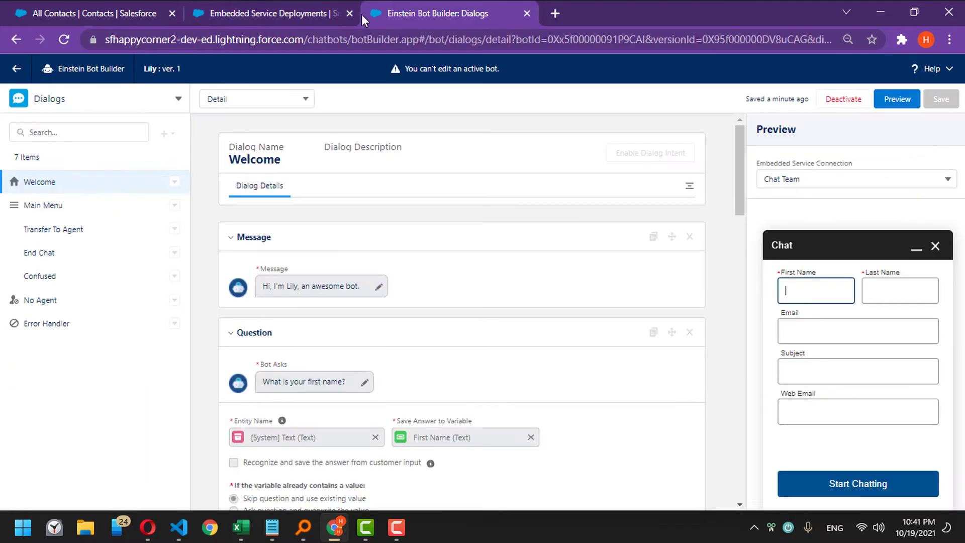
left_click(71, 42)
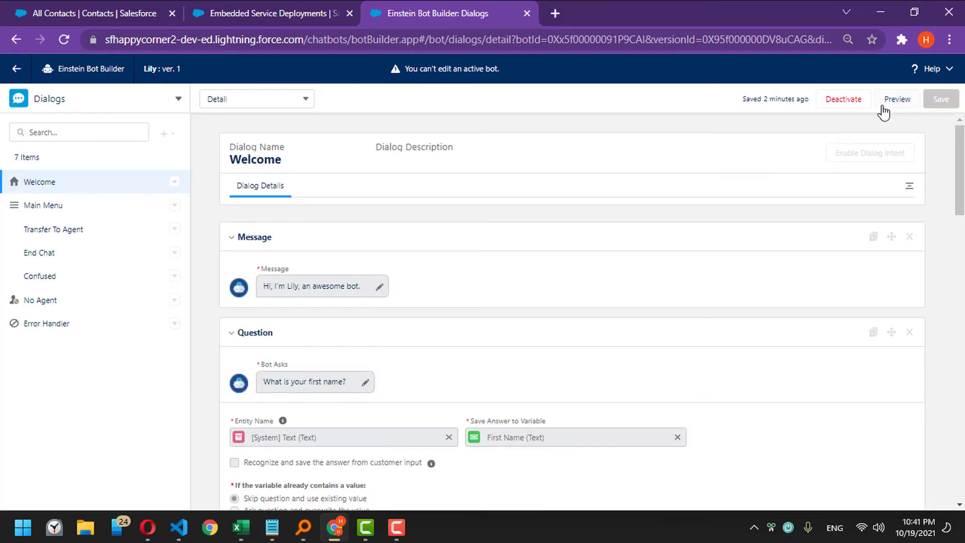
left_click(897, 99)
left_click(855, 179)
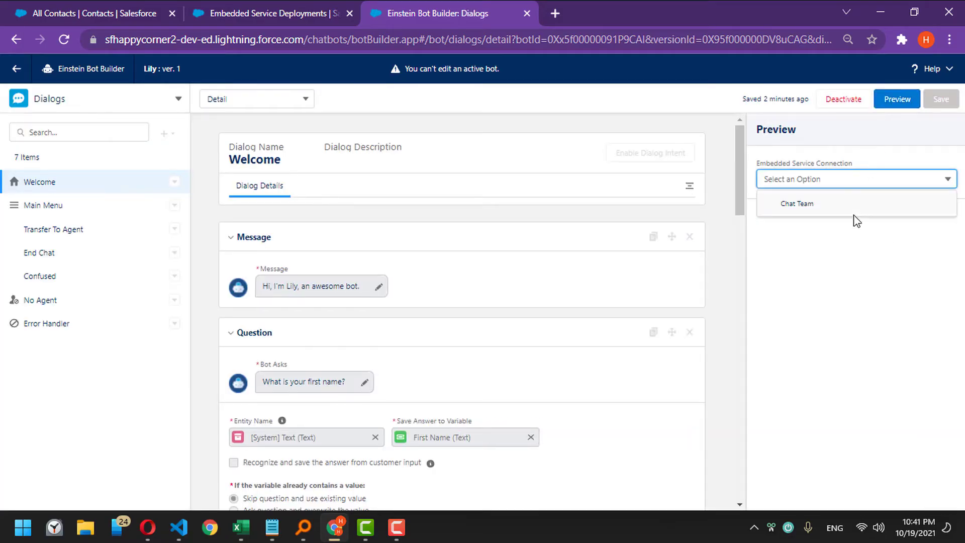
left_click(852, 205)
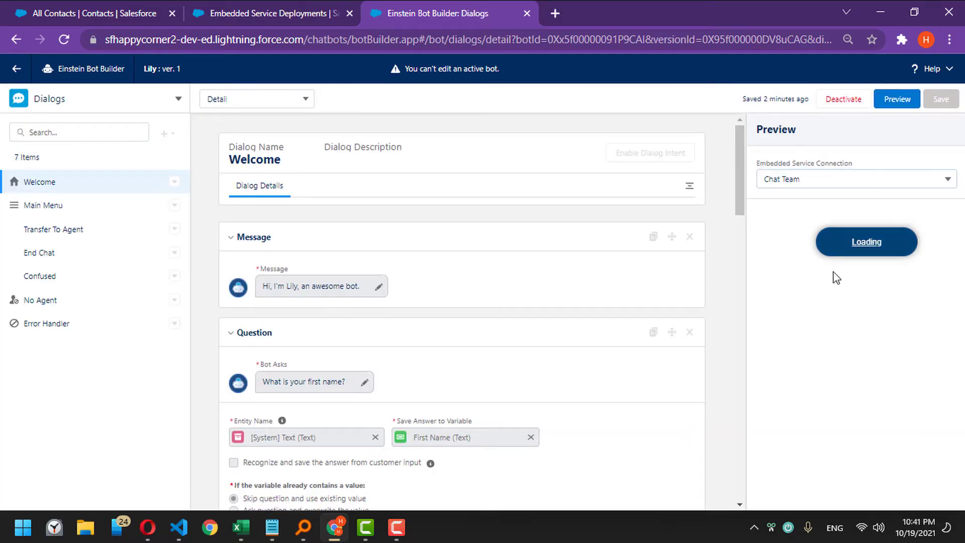
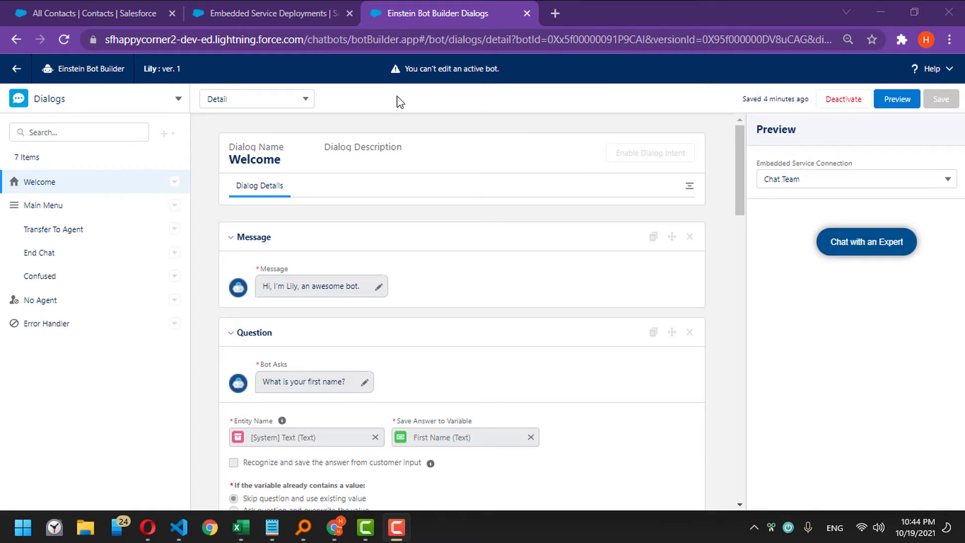
- Check the Chat Team chat settings, then return to the Lily bot and start a preview chat
left_click(289, 17)
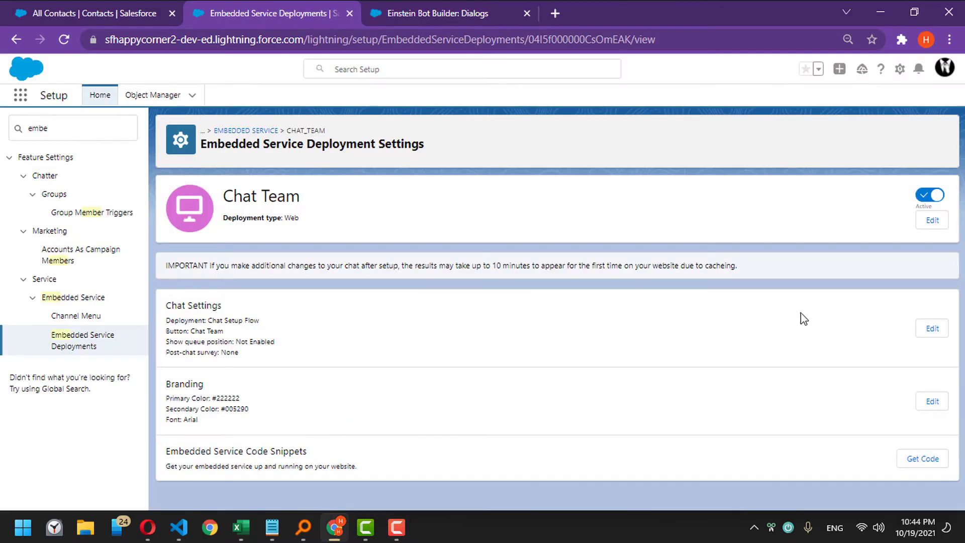
left_click(930, 333)
left_click(428, 15)
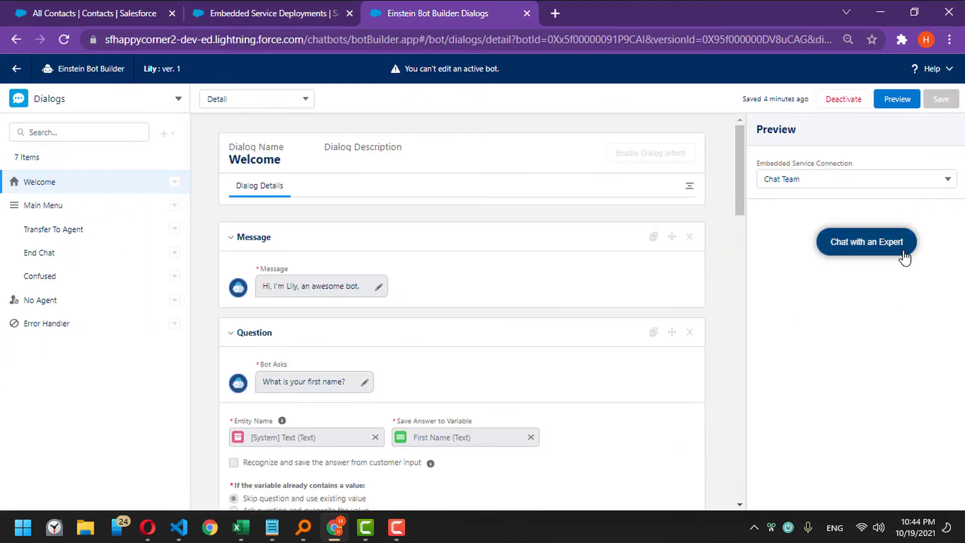
left_click(876, 260)
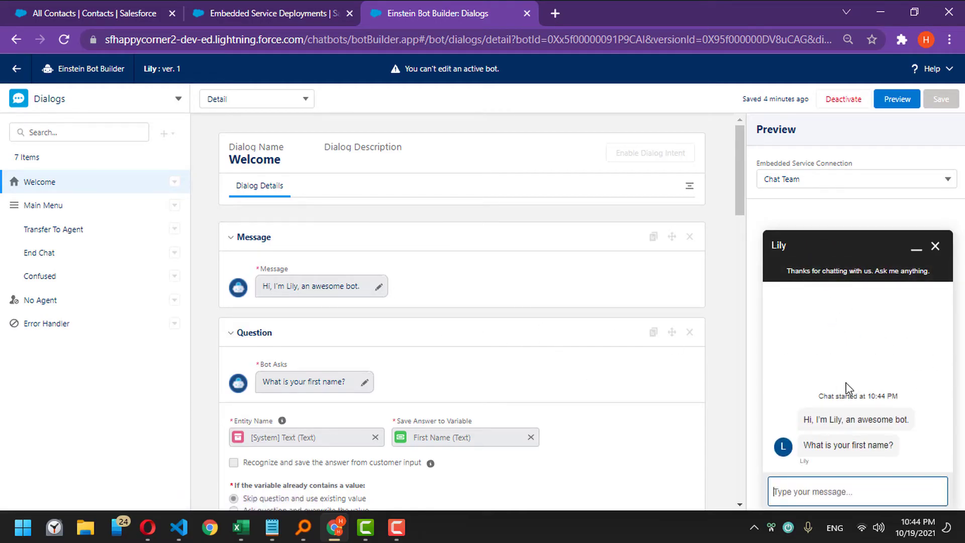
- Answer the bot's first name, last name and email prompts in the preview chat
triple_click(813, 445)
left_click(872, 500)
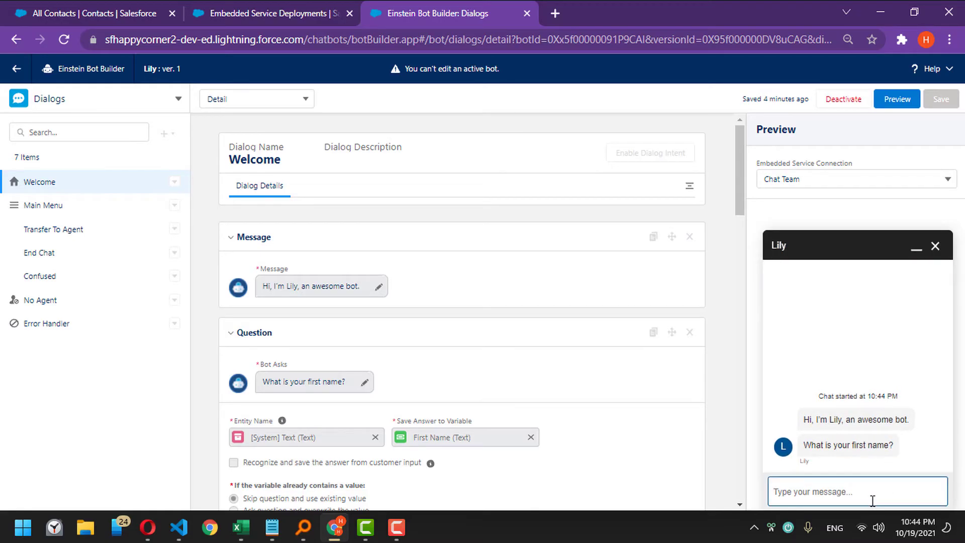
type("Happy")
key("Return")
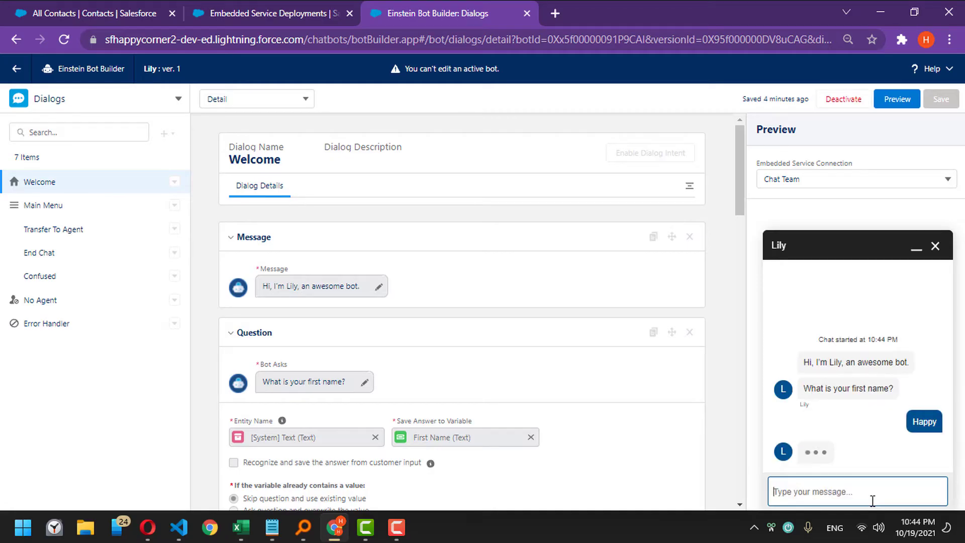
type("Corner")
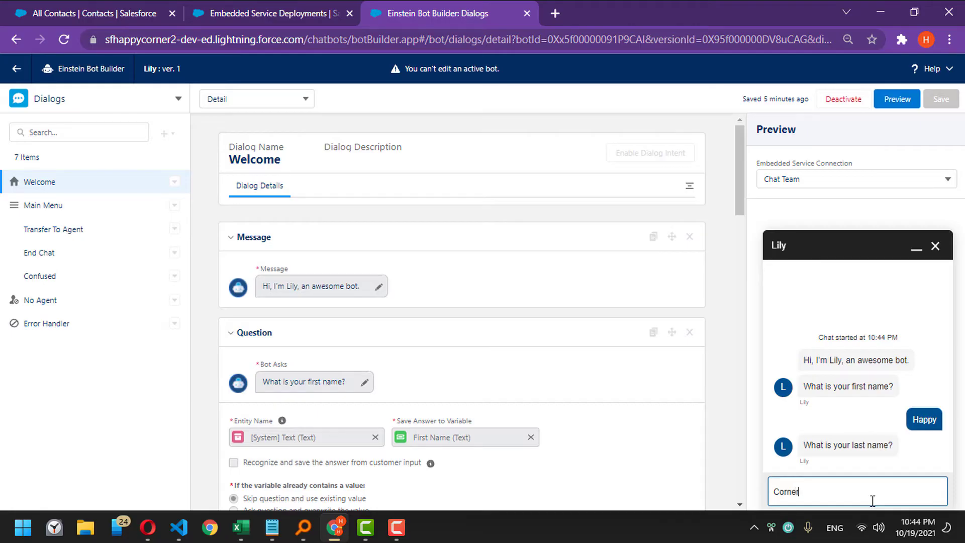
key("Return")
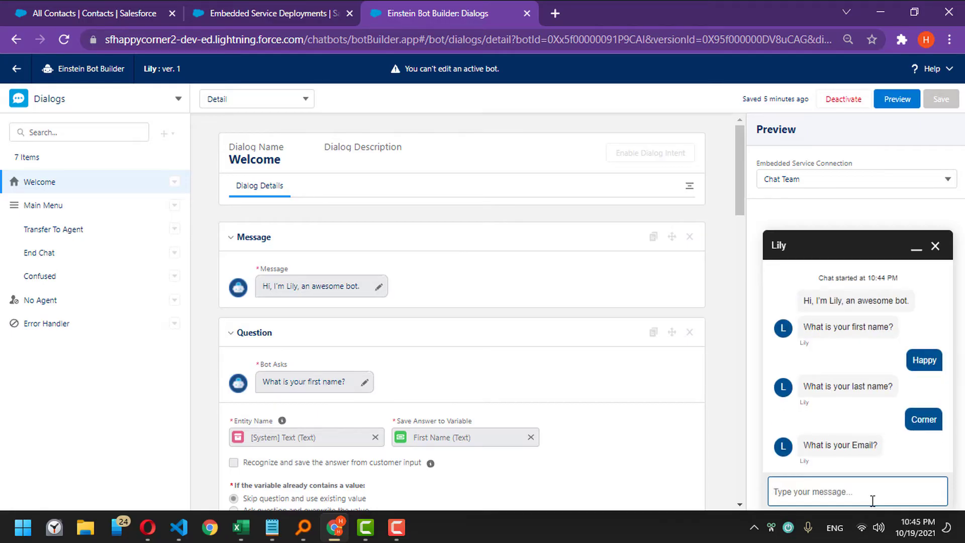
type("A")
key("BackSpace")
type("Happy@c.com")
key("Return")
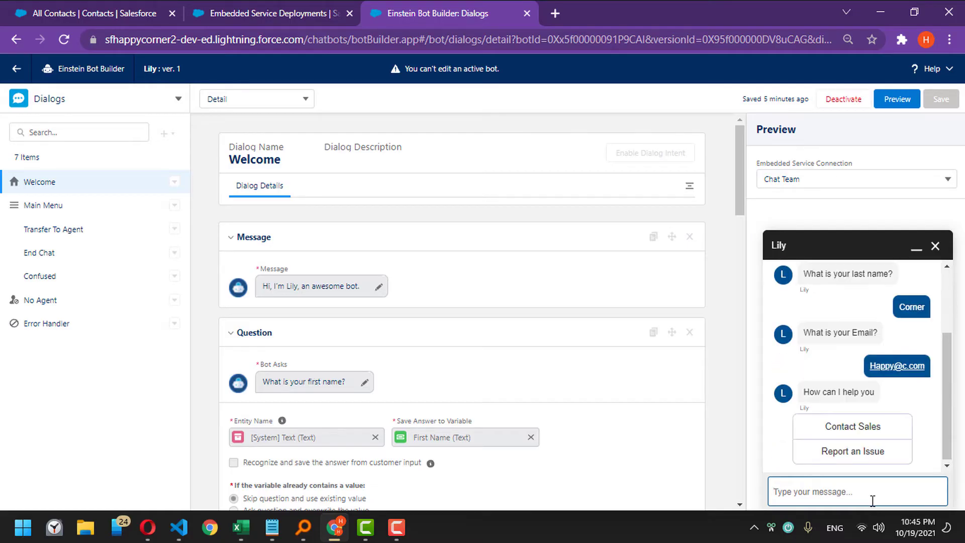
- Review the Welcome dialog's questions, then reply Contact Sales to the bot's How can I help you question
scroll(541, 308, "down", 8)
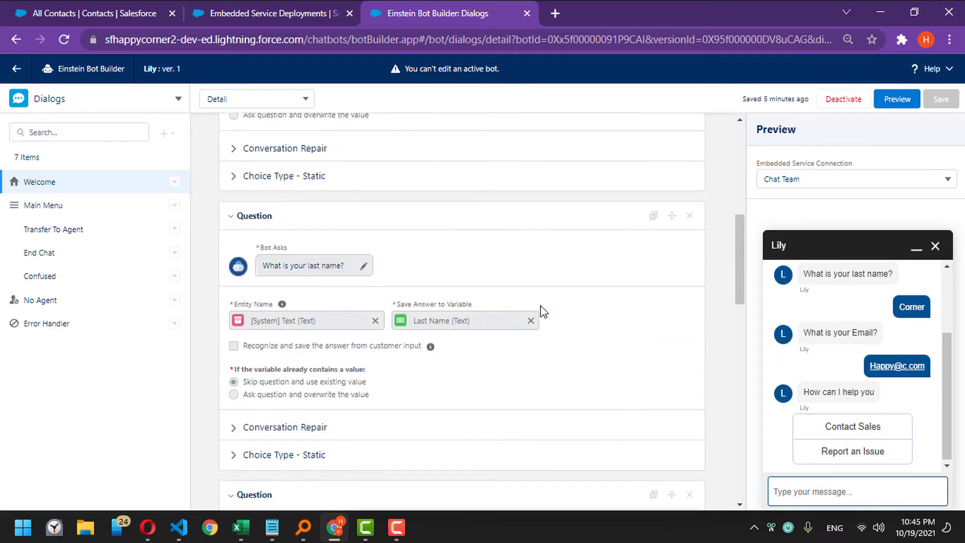
scroll(541, 306, "down", 9)
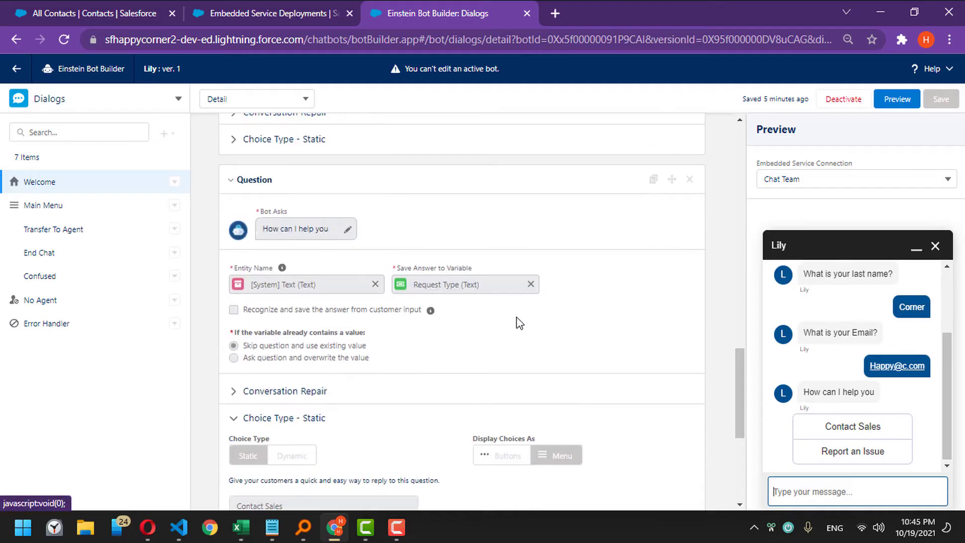
scroll(517, 325, "up", 2)
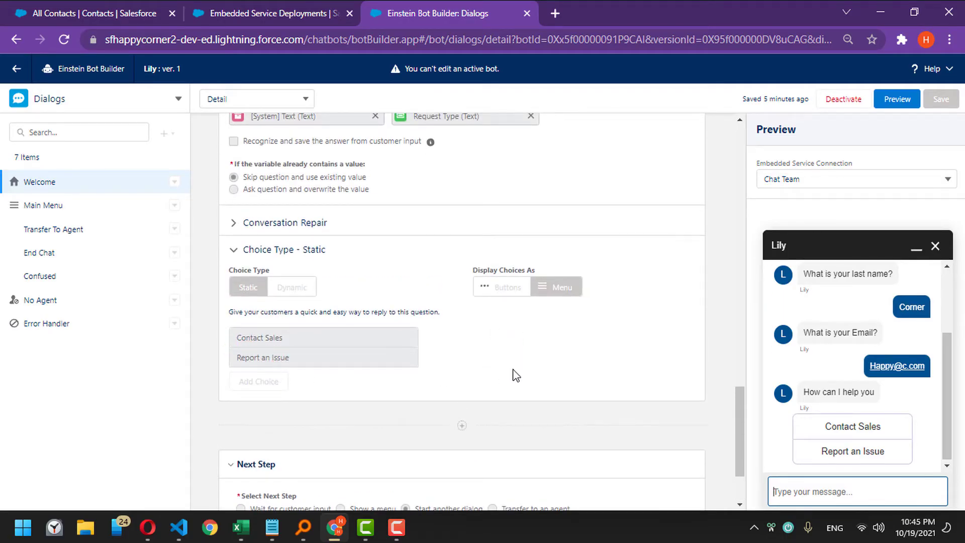
scroll(513, 375, "down", 2)
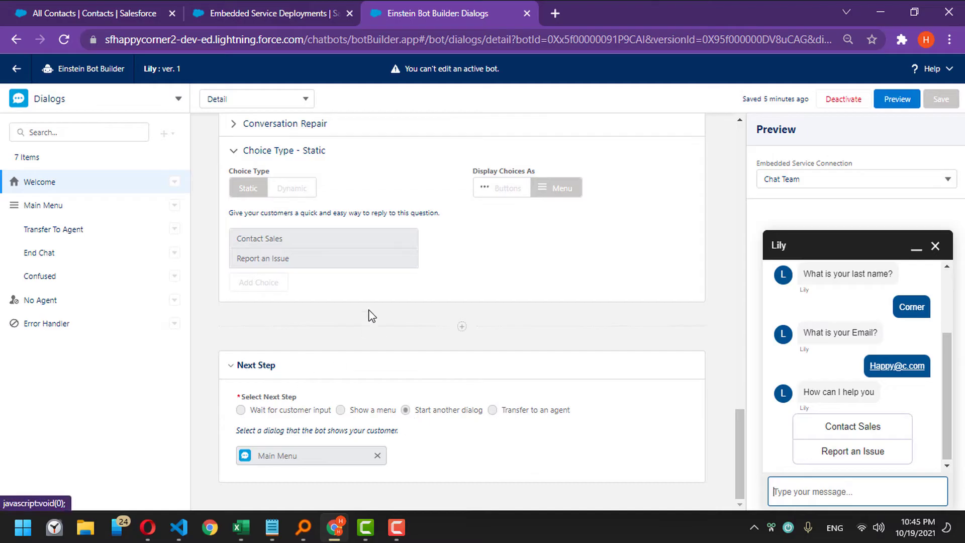
scroll(461, 309, "up", 18)
scroll(461, 313, "up", 8)
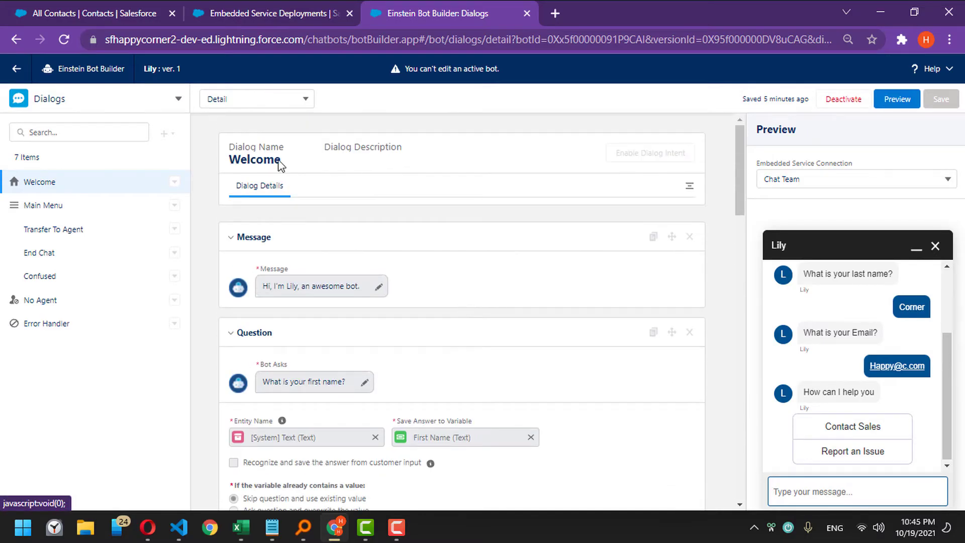
scroll(510, 338, "down", 12)
scroll(512, 345, "down", 8)
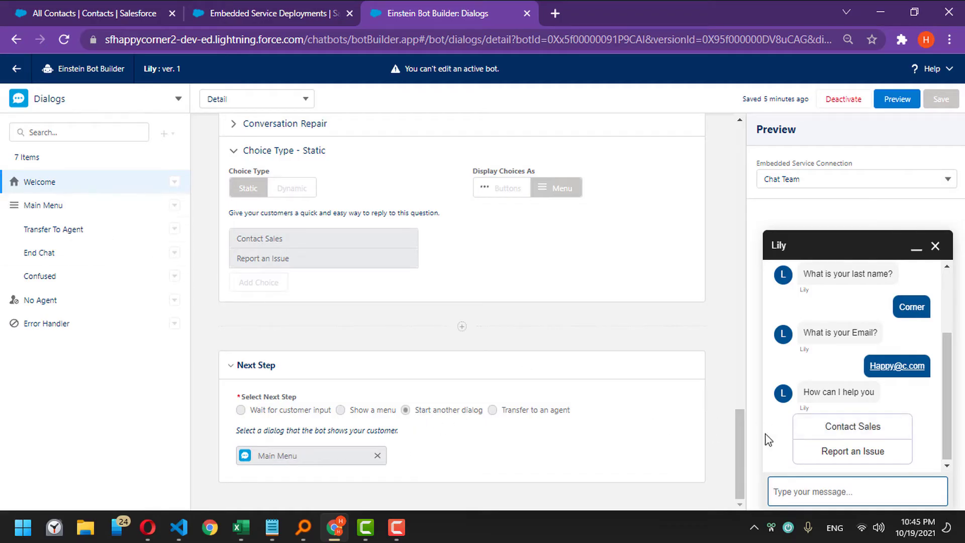
left_click(868, 428)
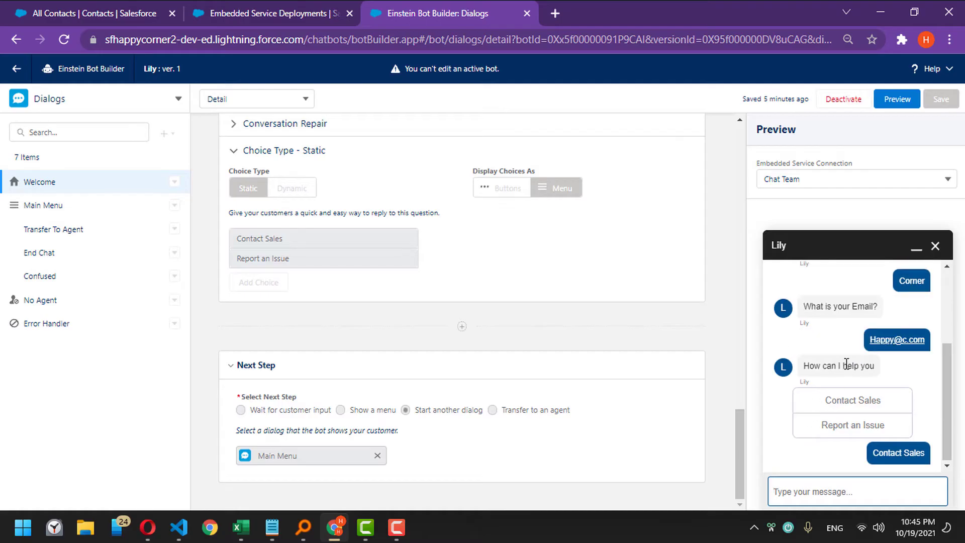
left_click(883, 458)
left_click_drag(877, 461, 913, 456)
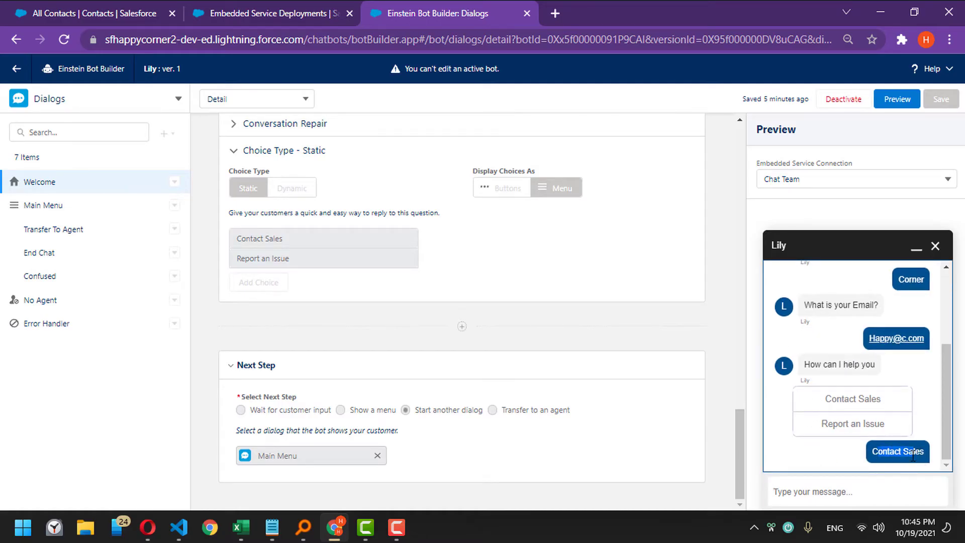
left_click(910, 455)
- Deactivate the bot and add a question step asking 'Please tell me more about your request'
left_click(854, 101)
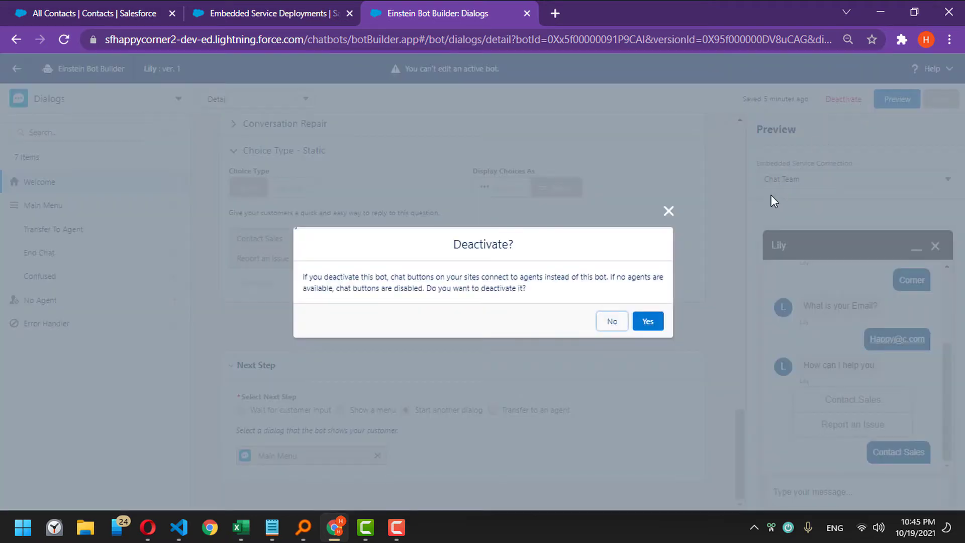
left_click(648, 322)
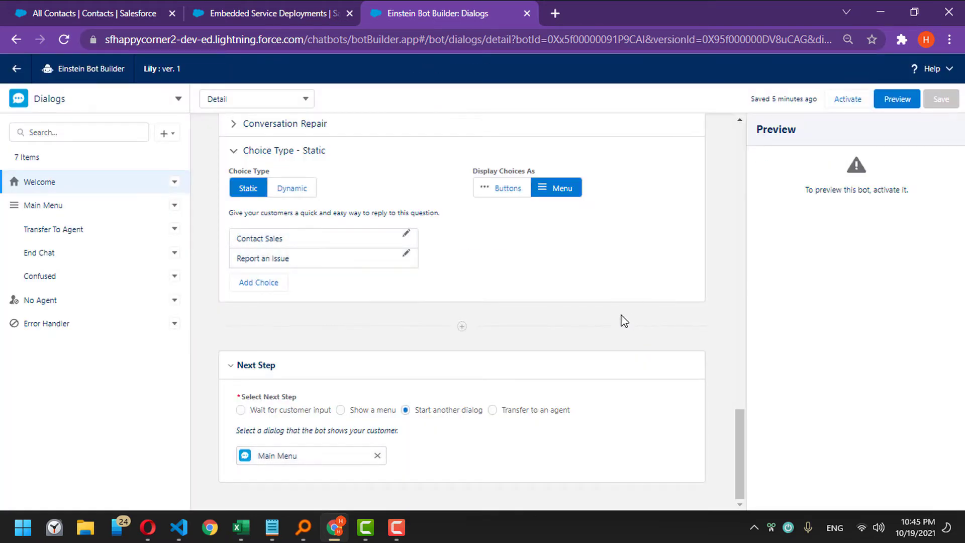
left_click(462, 326)
left_click(425, 375)
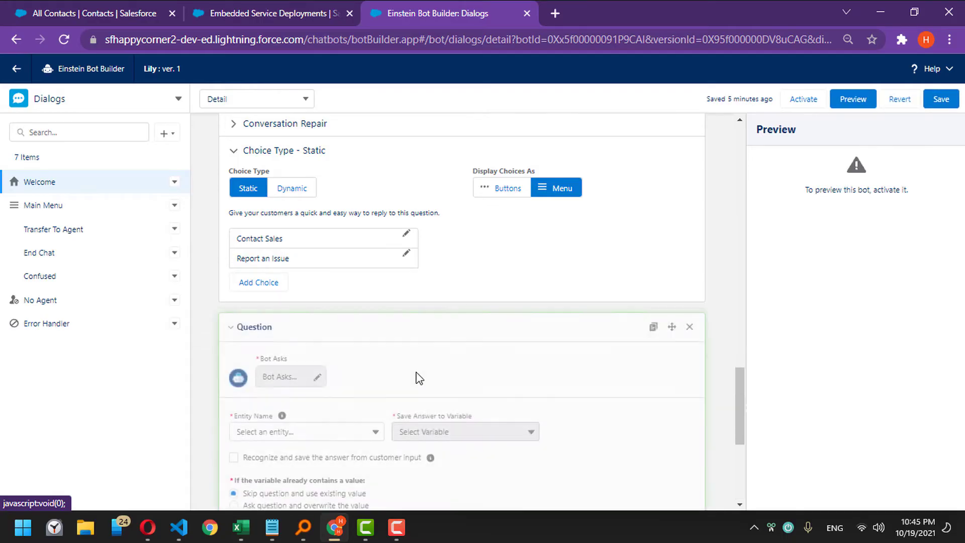
left_click(313, 378)
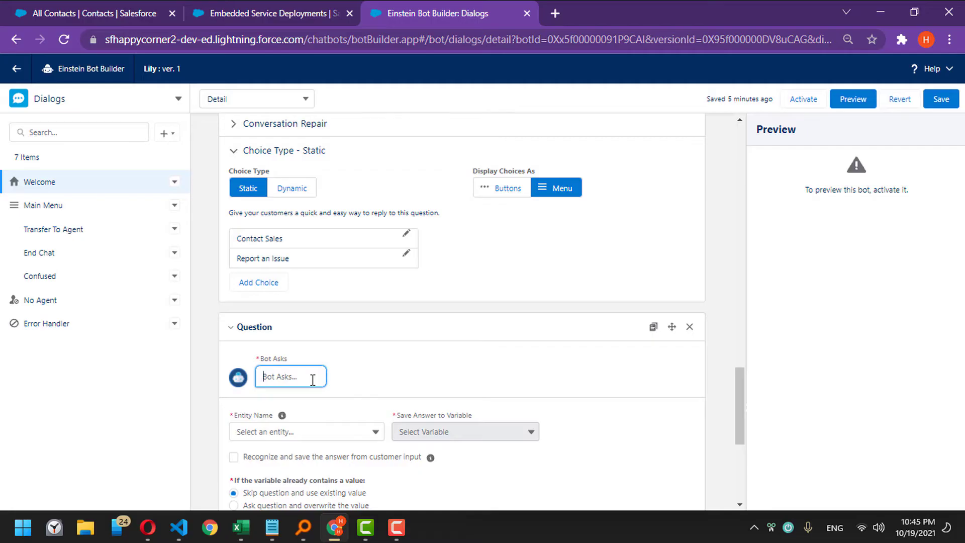
type("Please tell me more about y")
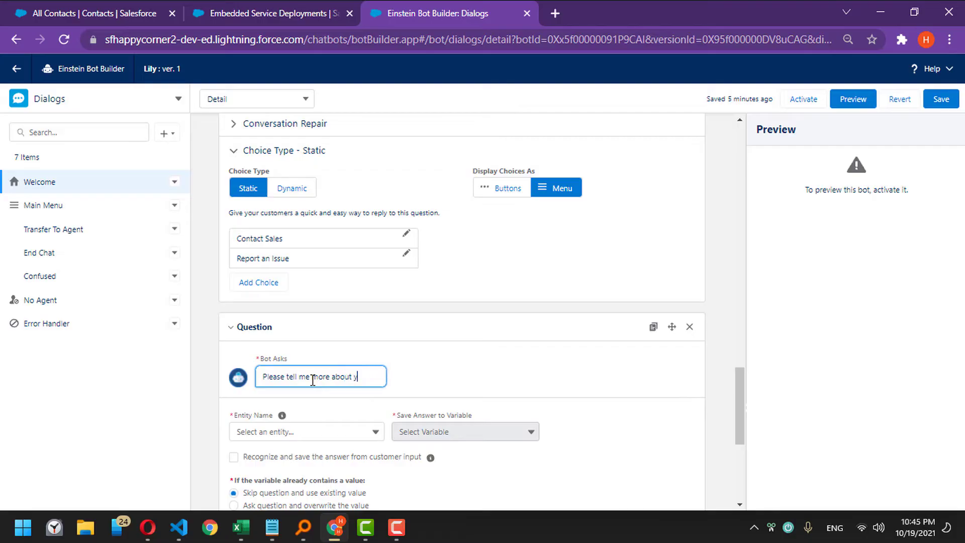
type("our request")
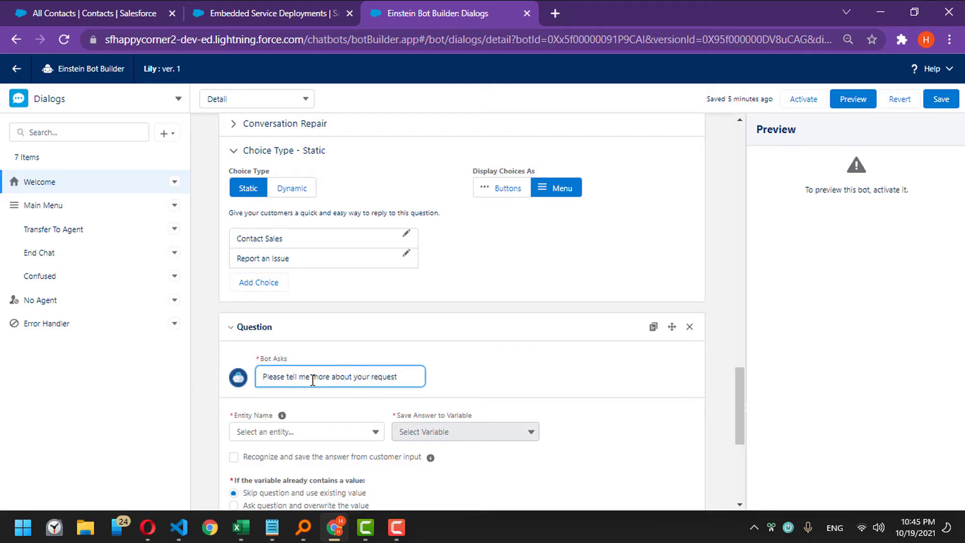
- Save the question's answer as Text in a new variable named Sales Description
scroll(312, 381, "down", 5)
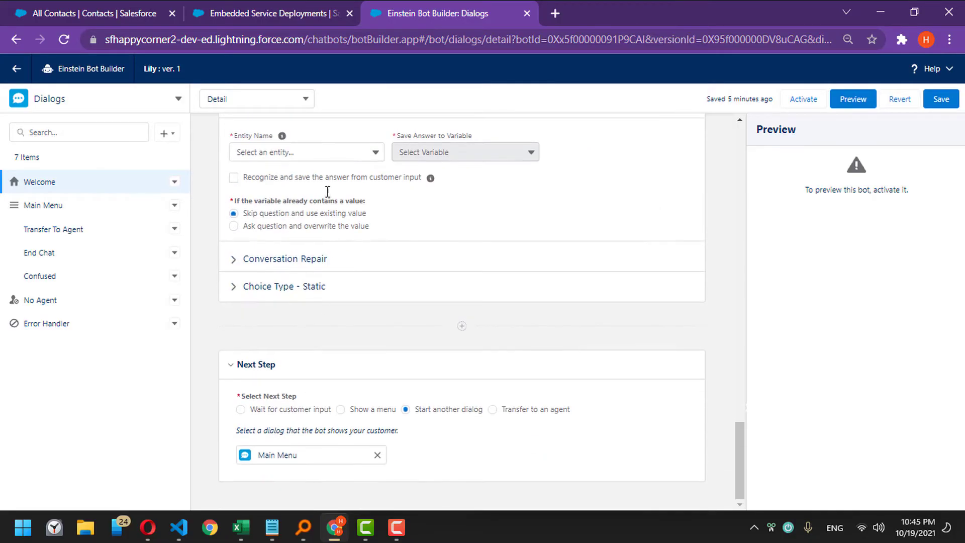
left_click(327, 152)
left_click(337, 297)
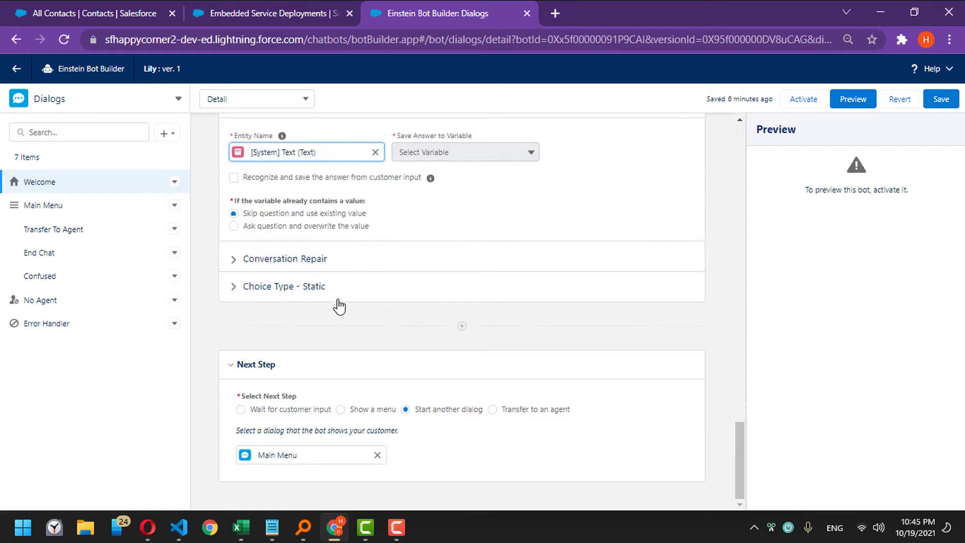
left_click(474, 152)
left_click(473, 257)
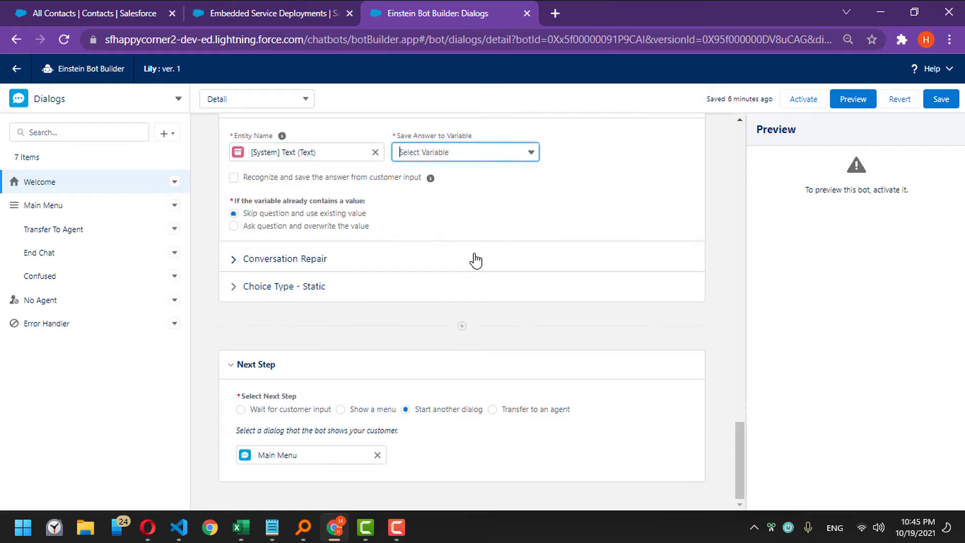
left_click(427, 296)
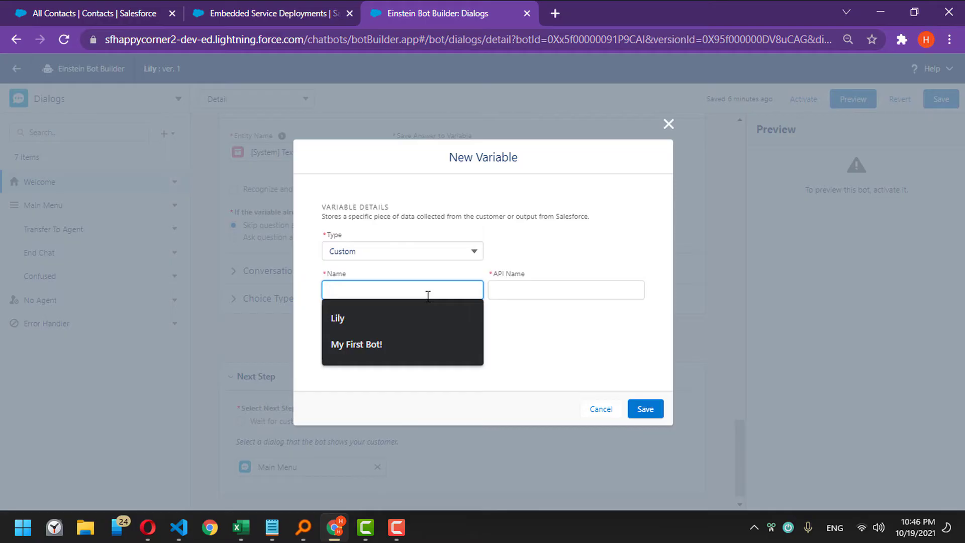
type("Sales Desc")
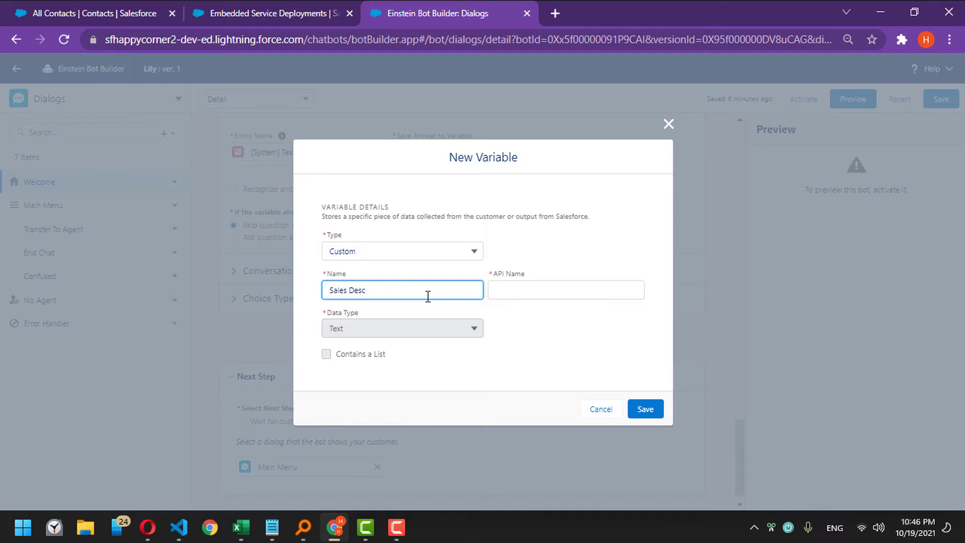
type("ription")
key("Tab")
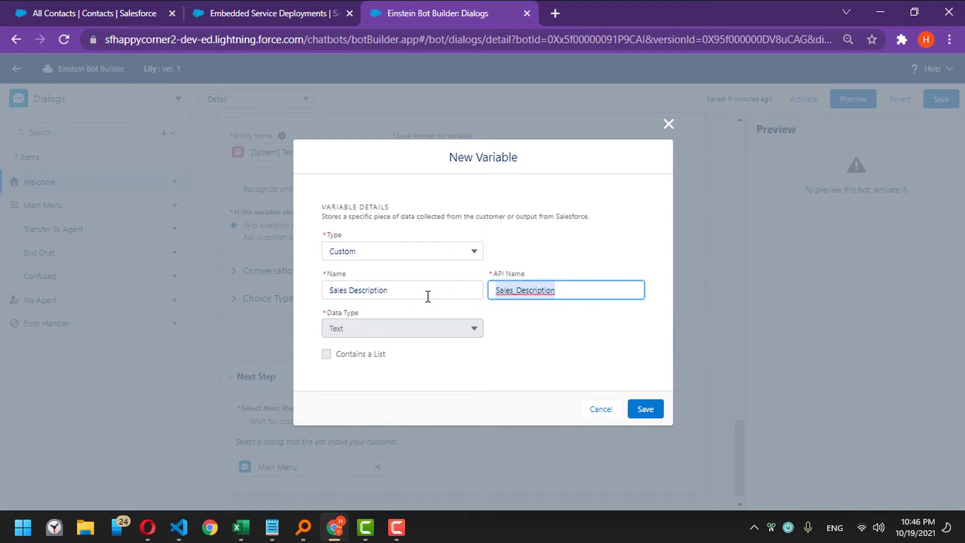
left_click(636, 408)
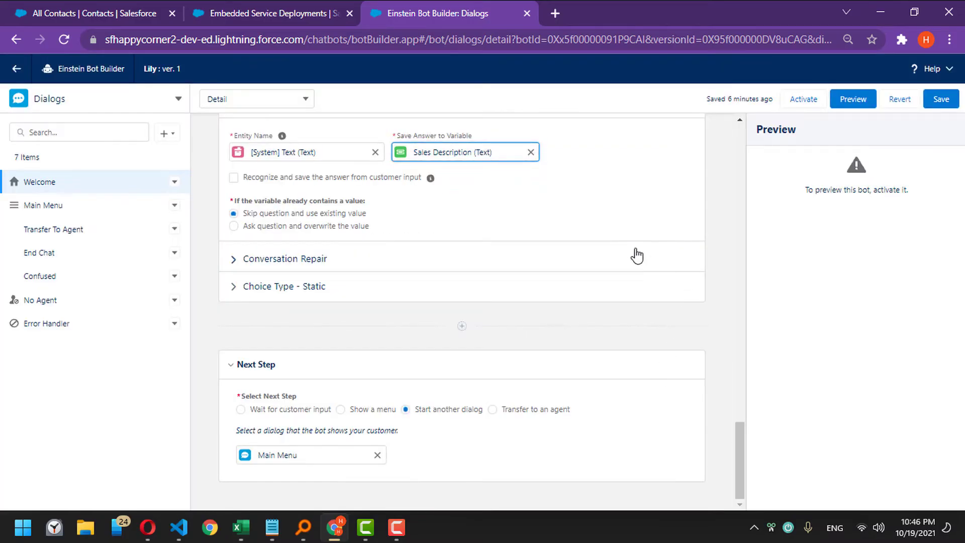
scroll(637, 256, "up", 2)
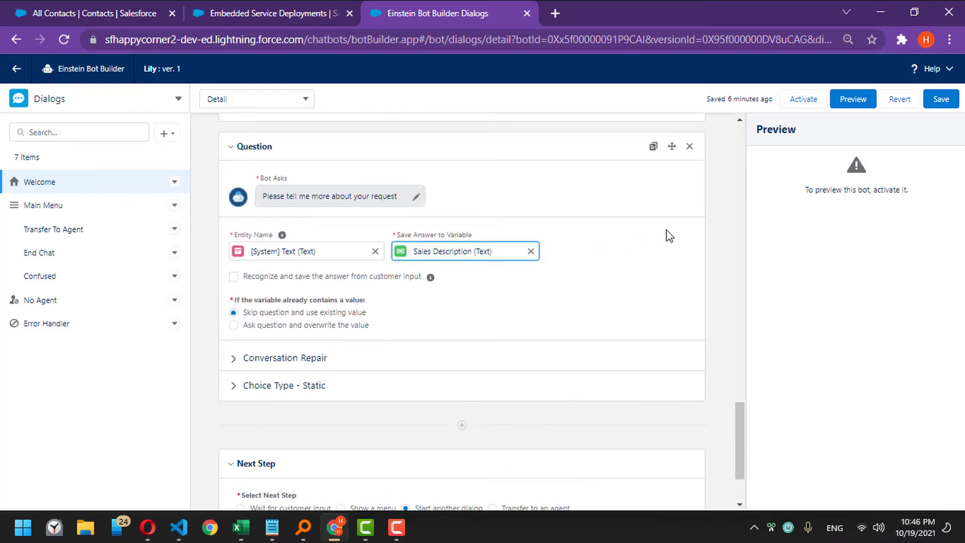
scroll(670, 236, "up", 2)
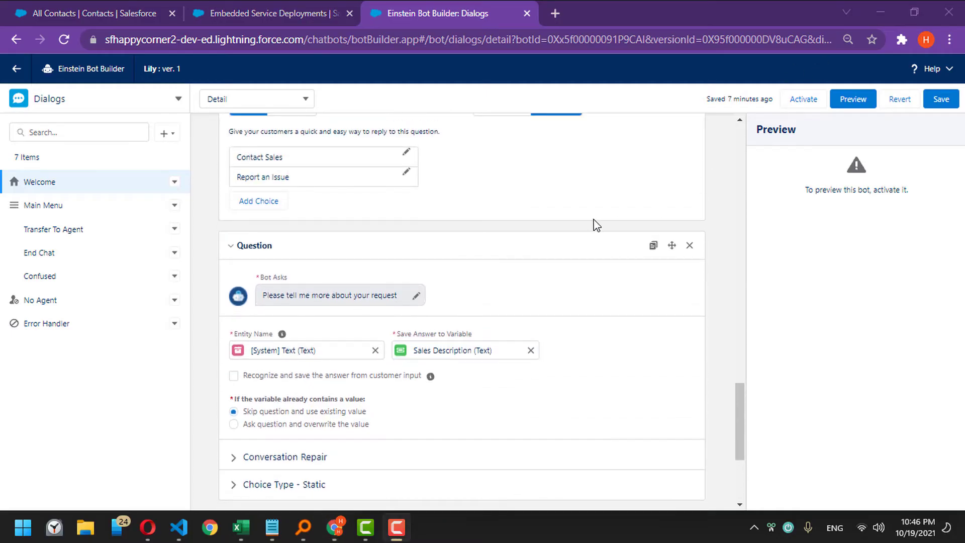
scroll(596, 225, "down", 2)
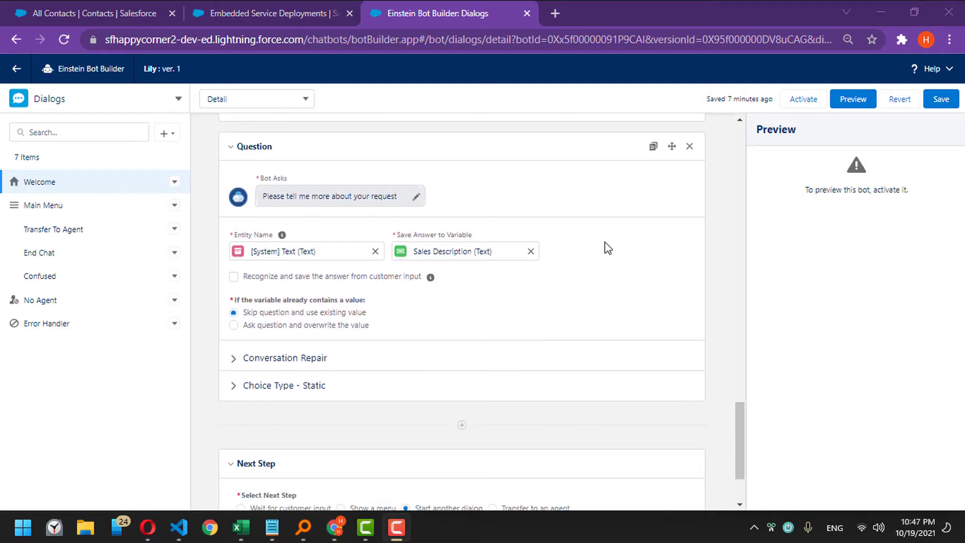
scroll(609, 248, "down", 2)
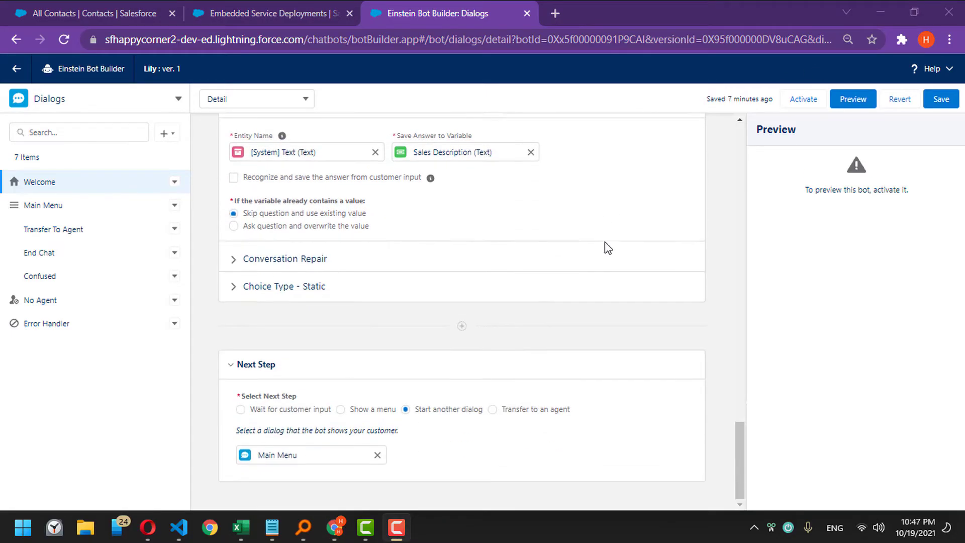
- Add a message reading 'Thanks {!FirstName}, we will contact you soon!' with a second line 'Your Email: {!Email}'
left_click(461, 329)
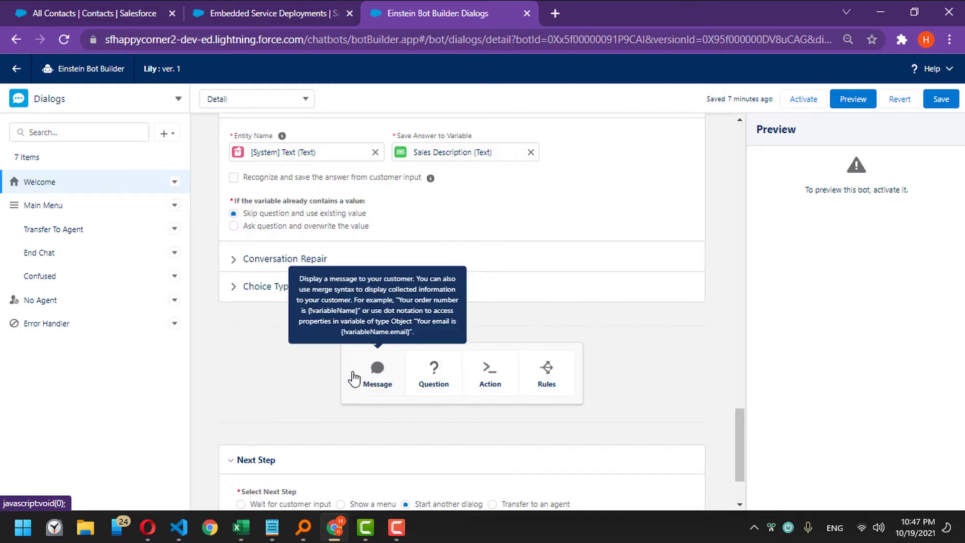
left_click(372, 386)
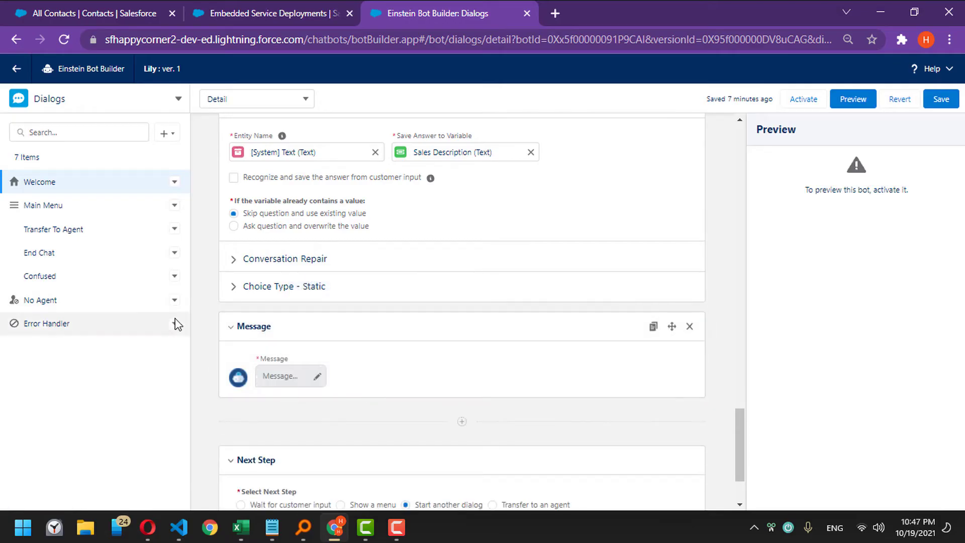
left_click(277, 373)
type("Thanks")
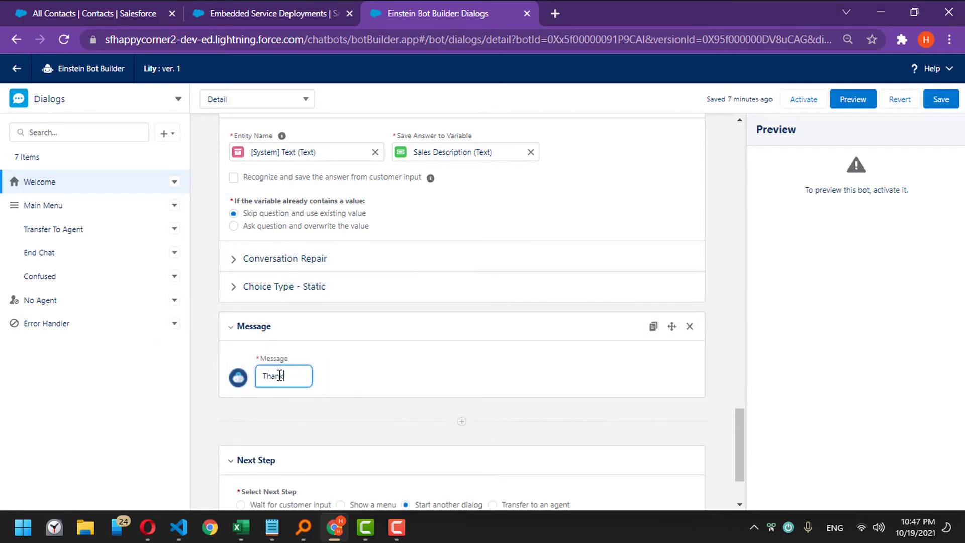
type(" {!firstName")
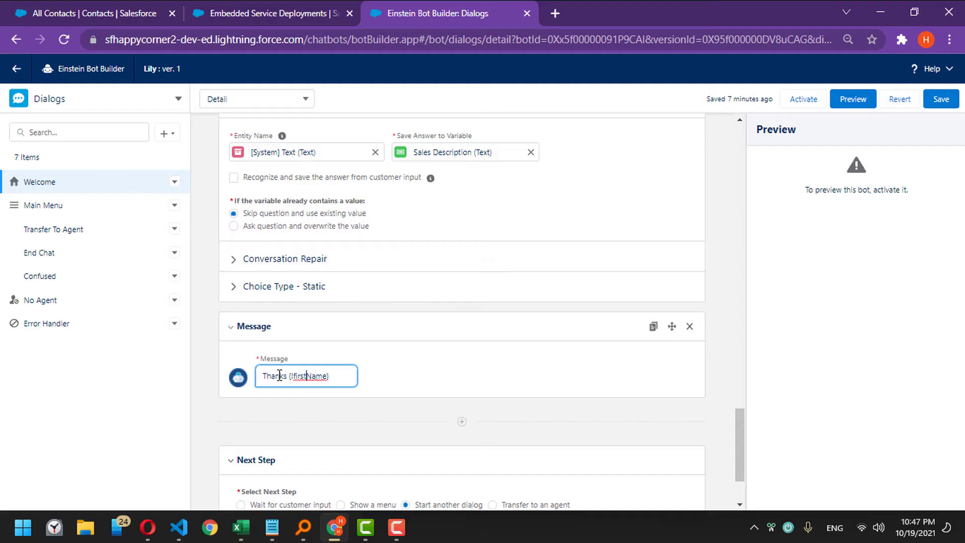
key("BackSpace")
type("F")
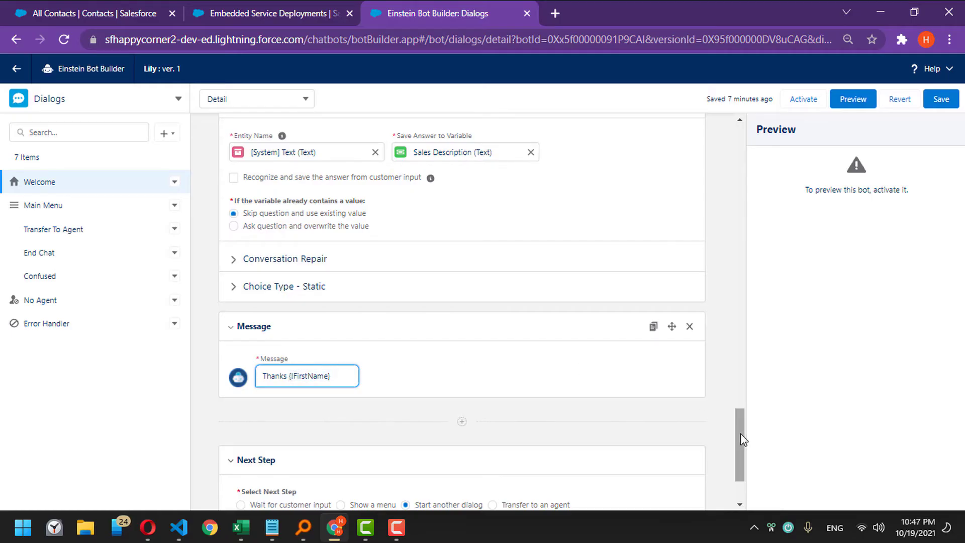
left_click_drag(741, 435, 734, 182)
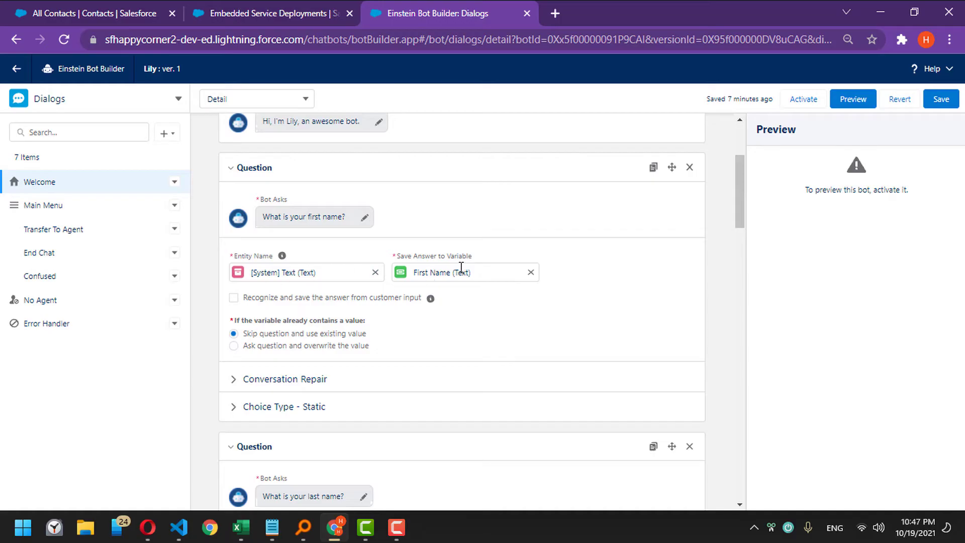
left_click_drag(731, 185, 722, 431)
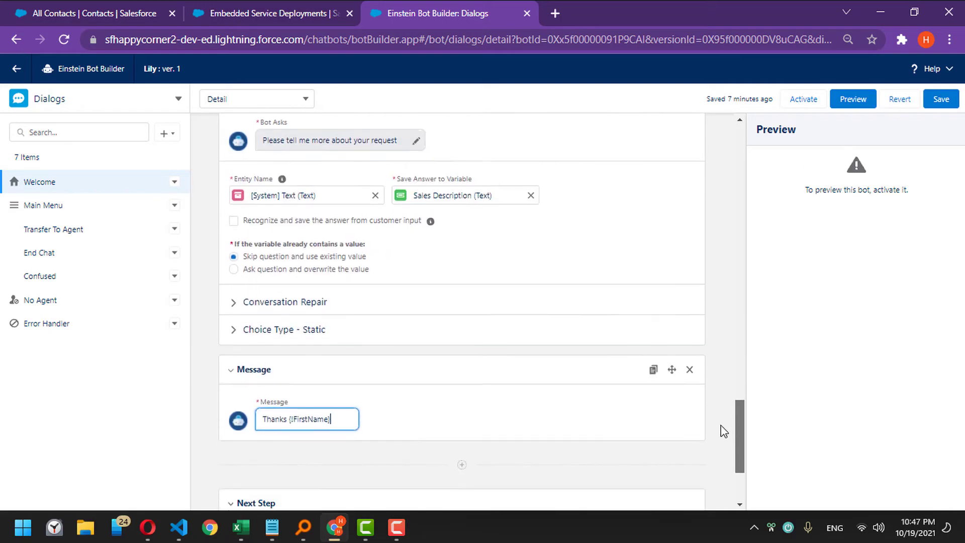
type(", ")
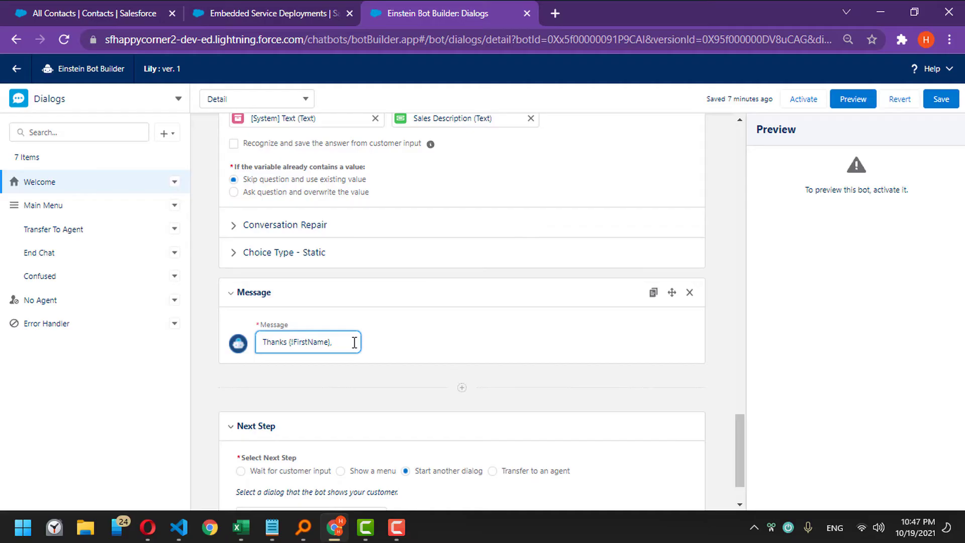
type("we will con")
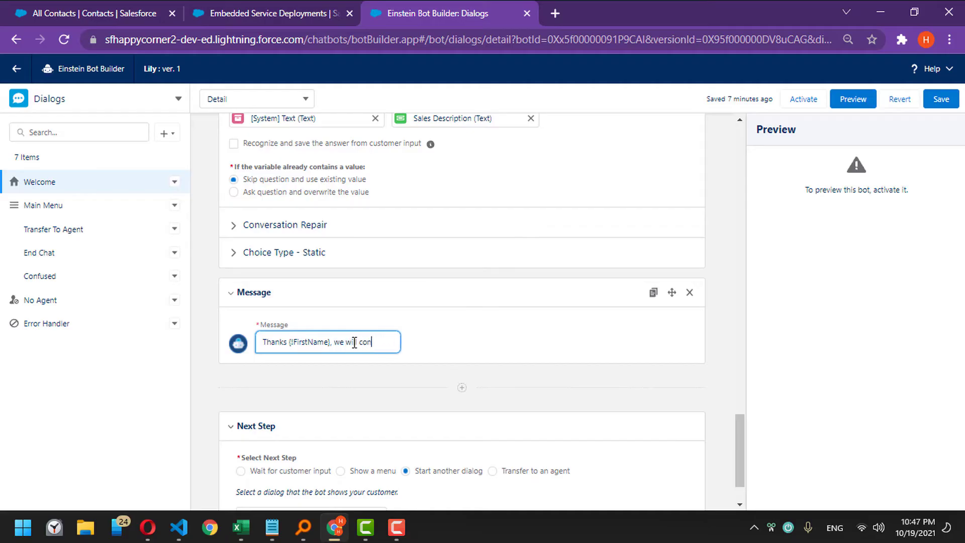
type("tact you soon")
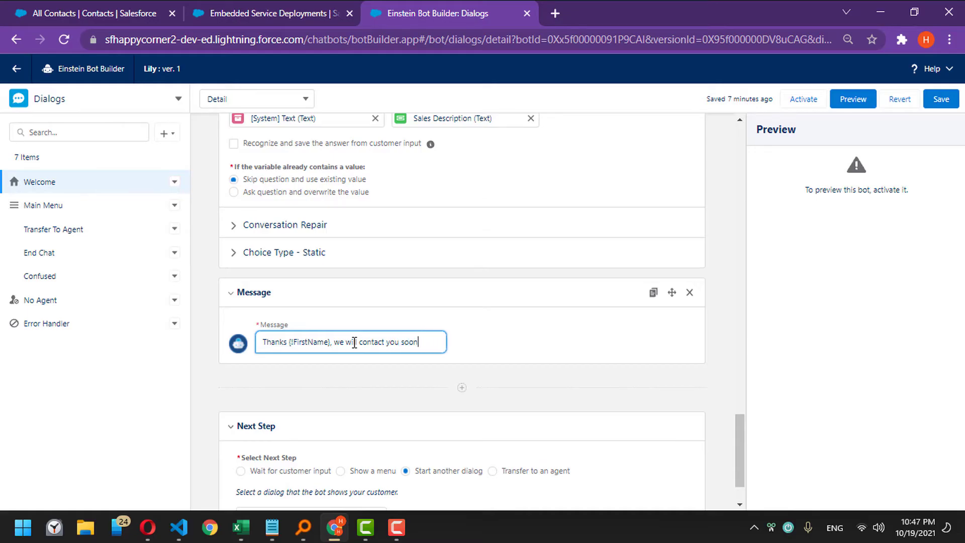
type("!")
key("Return")
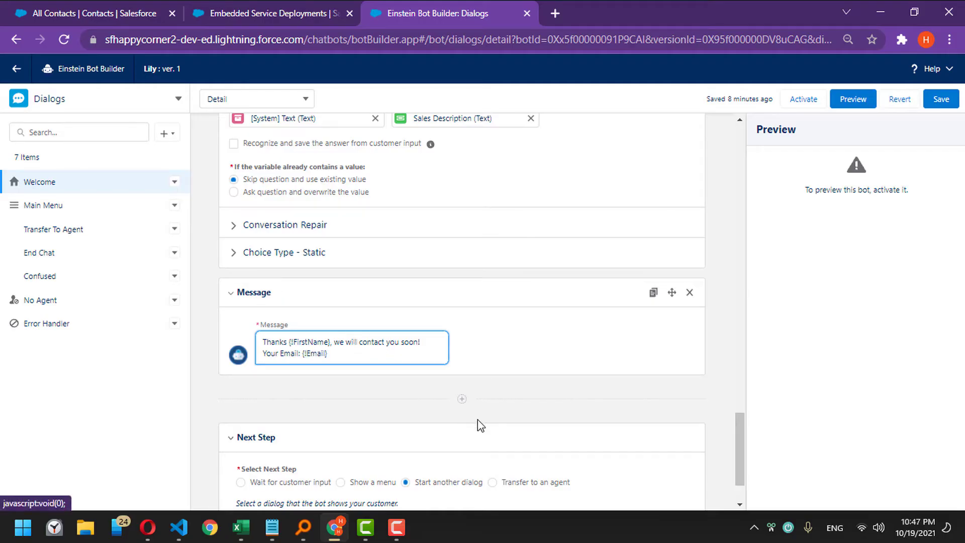
left_click(541, 327)
scroll(541, 327, "down", 2)
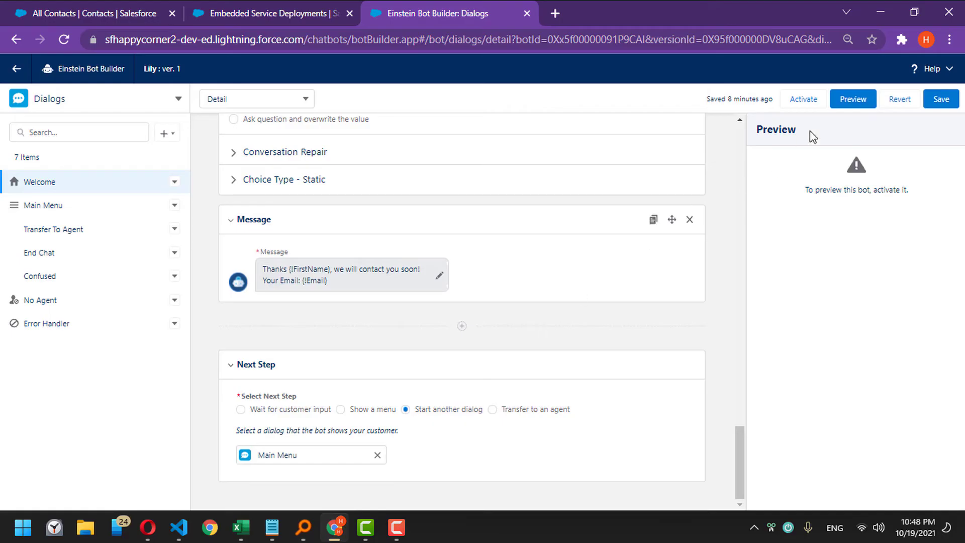
- Save the bot's dialog changes and activate the bot
left_click(940, 98)
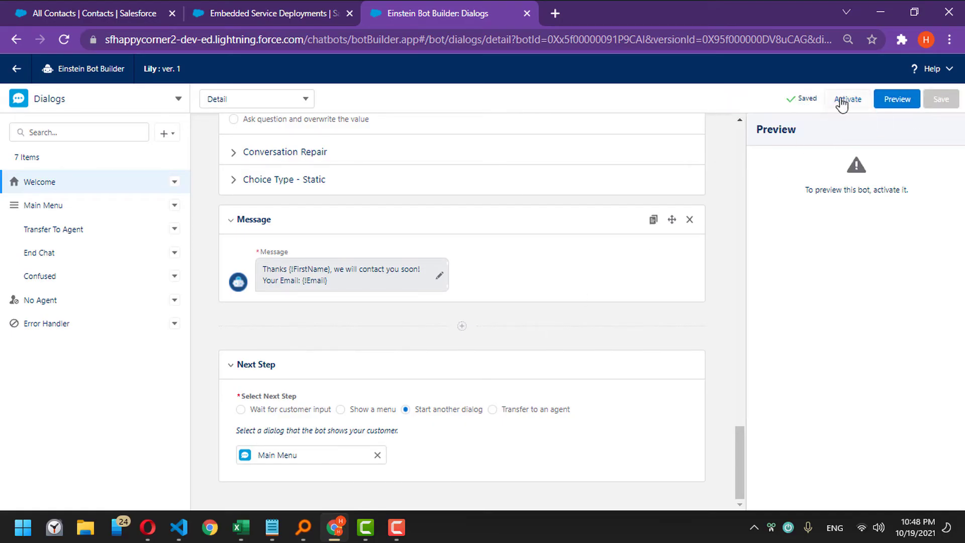
left_click(841, 99)
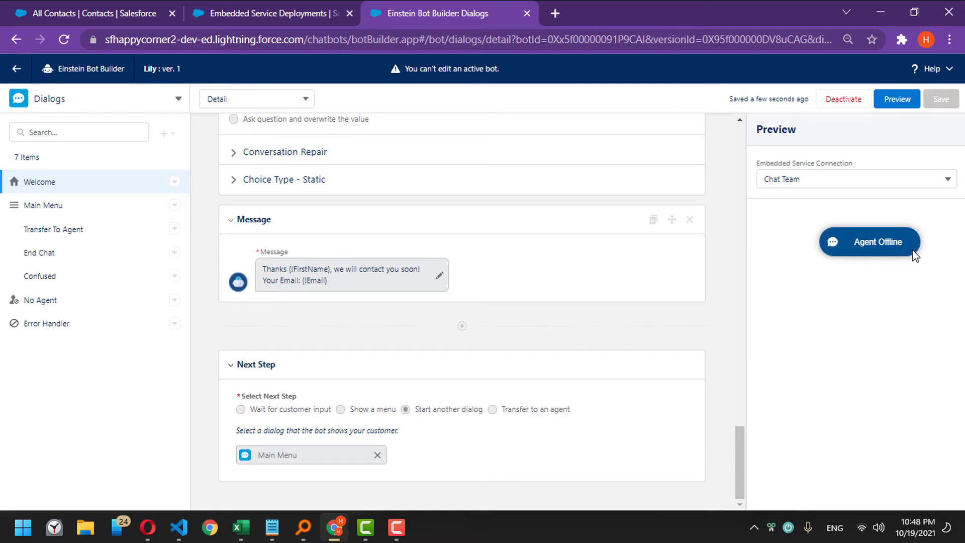
left_click(896, 101)
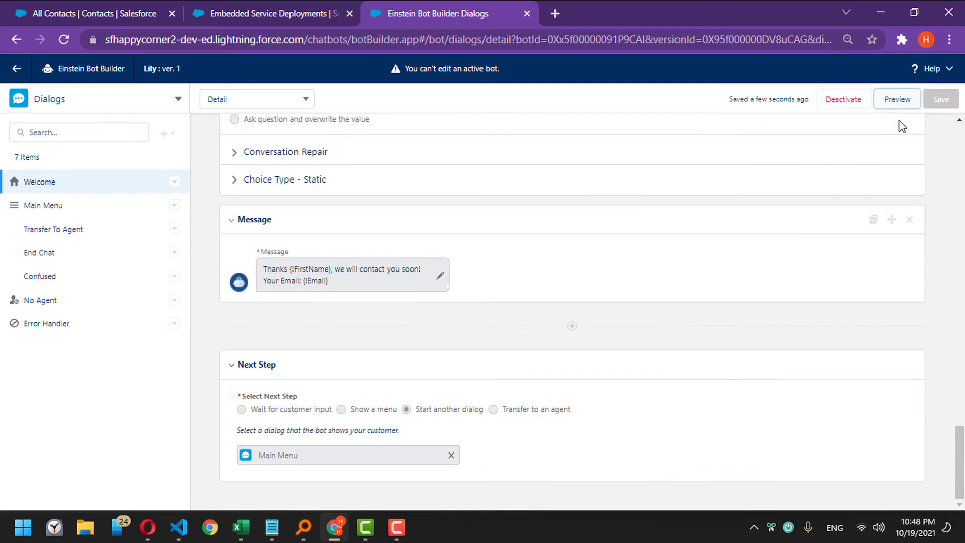
left_click(897, 99)
left_click(825, 177)
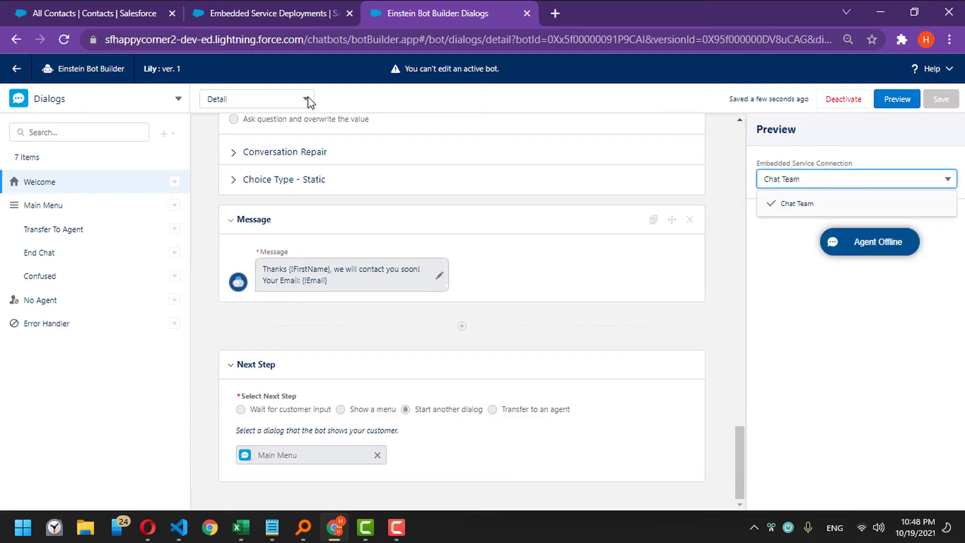
- Reload the builder and preview the bot through the Chat Team connection, which shows Agent Offline
left_click(63, 41)
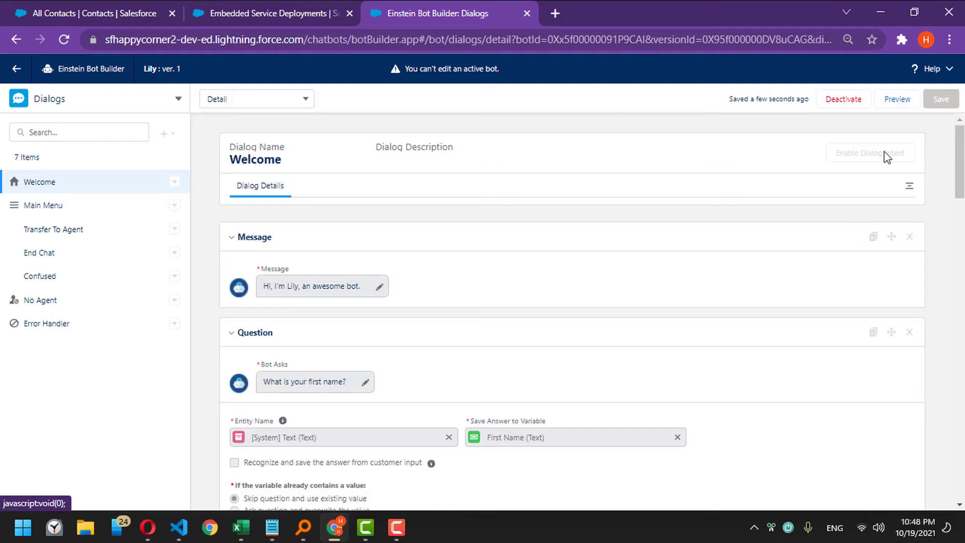
left_click(897, 99)
left_click(834, 180)
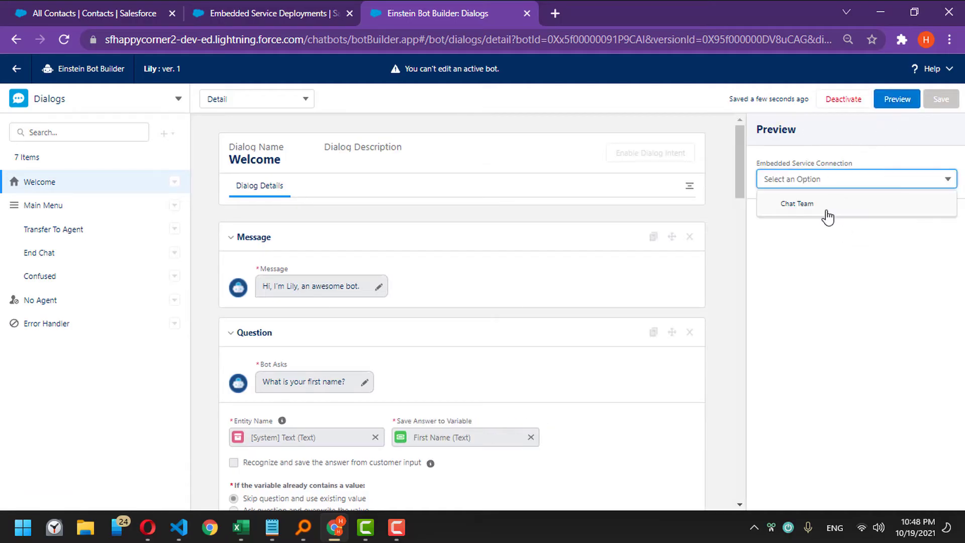
left_click(826, 215)
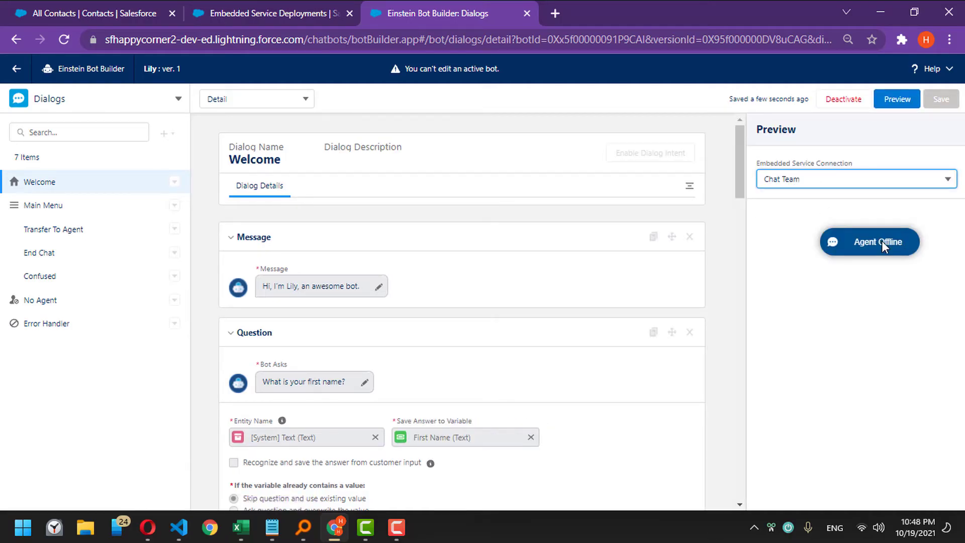
left_click(852, 247)
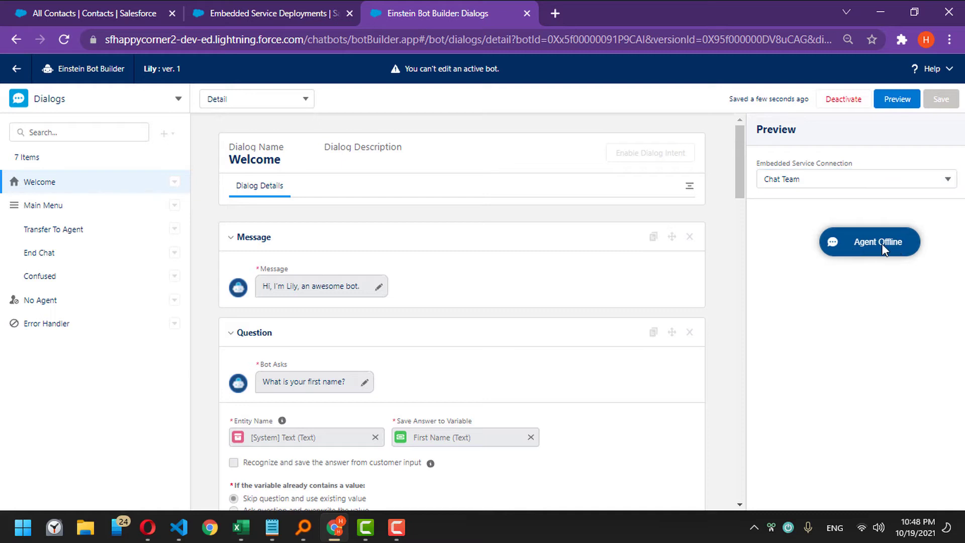
left_click(852, 181)
left_click(834, 204)
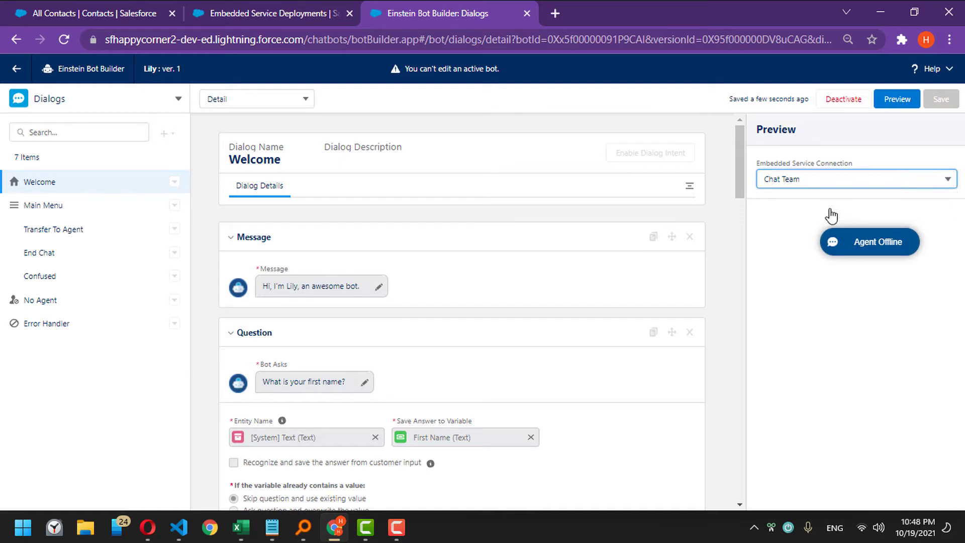
- Deactivate the bot, briefly reactivate it, then deactivate it again
left_click(849, 103)
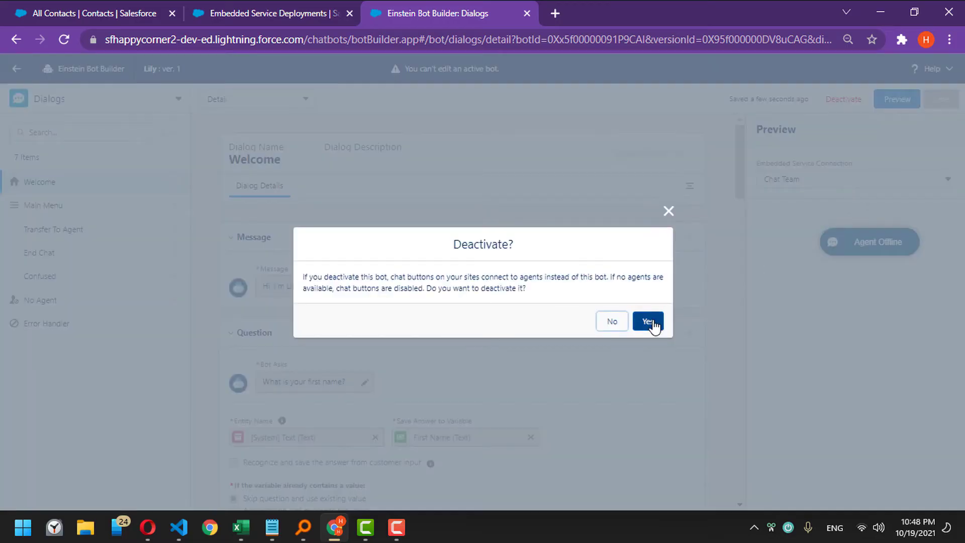
left_click(648, 322)
left_click(851, 106)
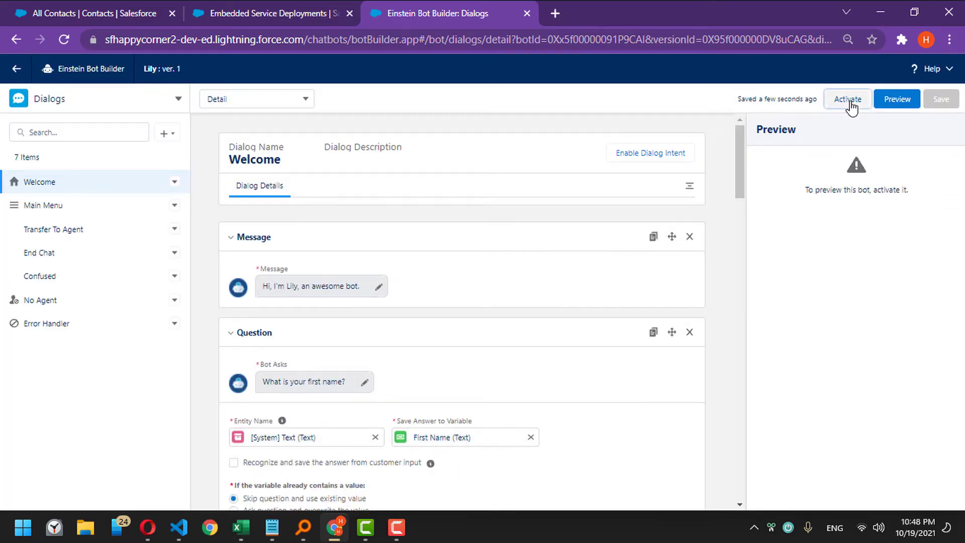
left_click(840, 101)
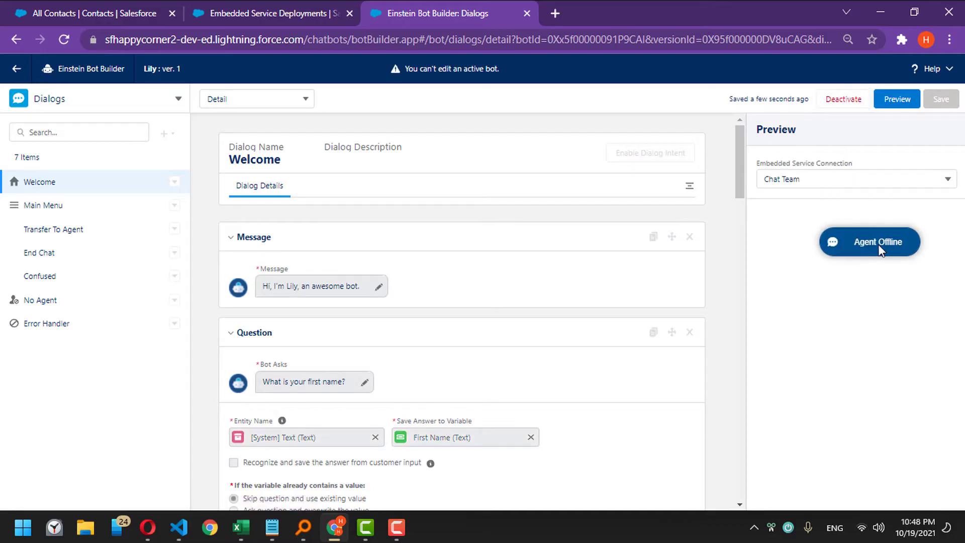
left_click(845, 99)
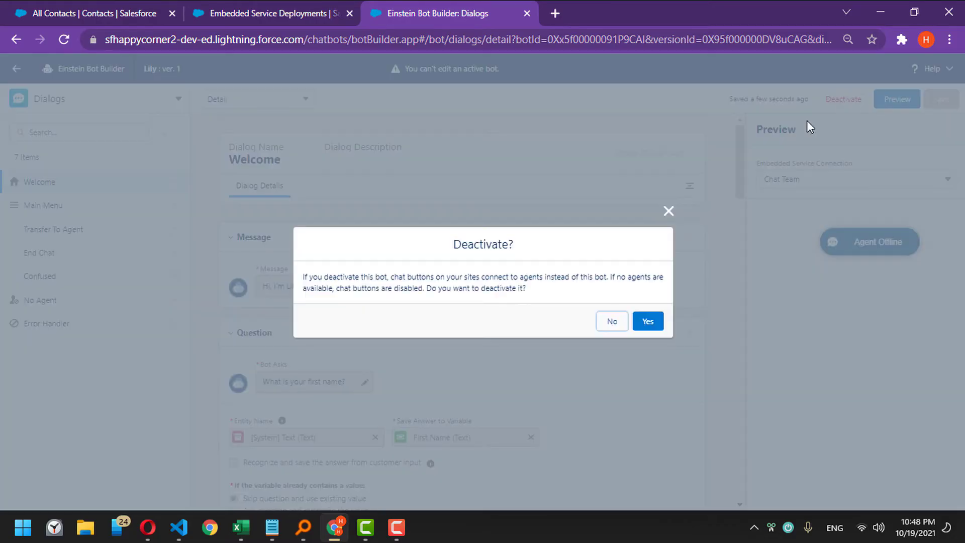
left_click(653, 322)
left_click_drag(743, 142, 744, 452)
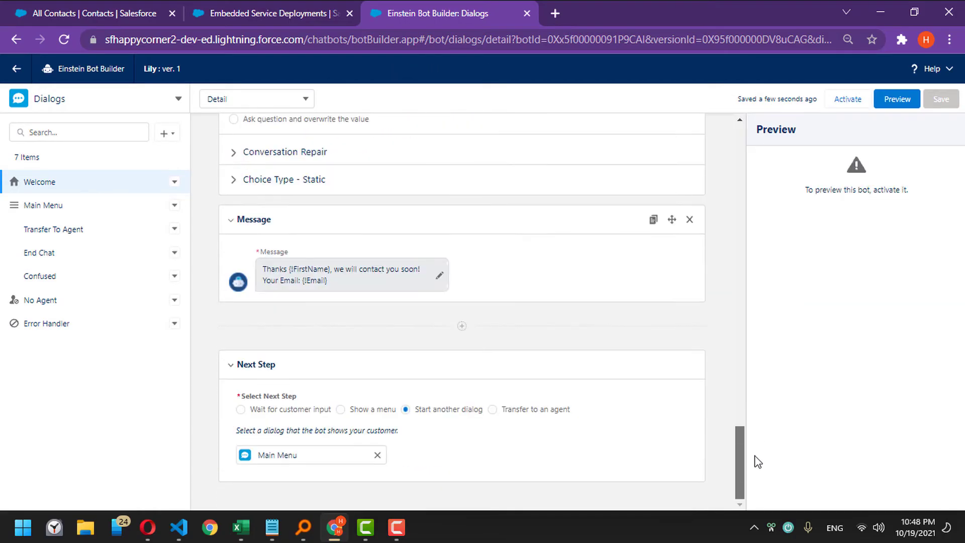
- Add an Action step after the thanks message with Action Type set to Flow
left_click(462, 327)
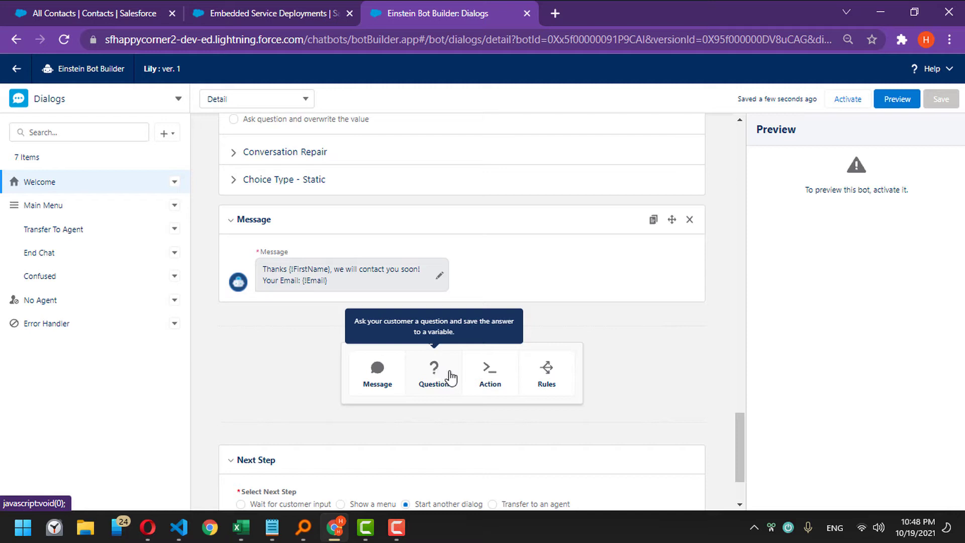
left_click(491, 378)
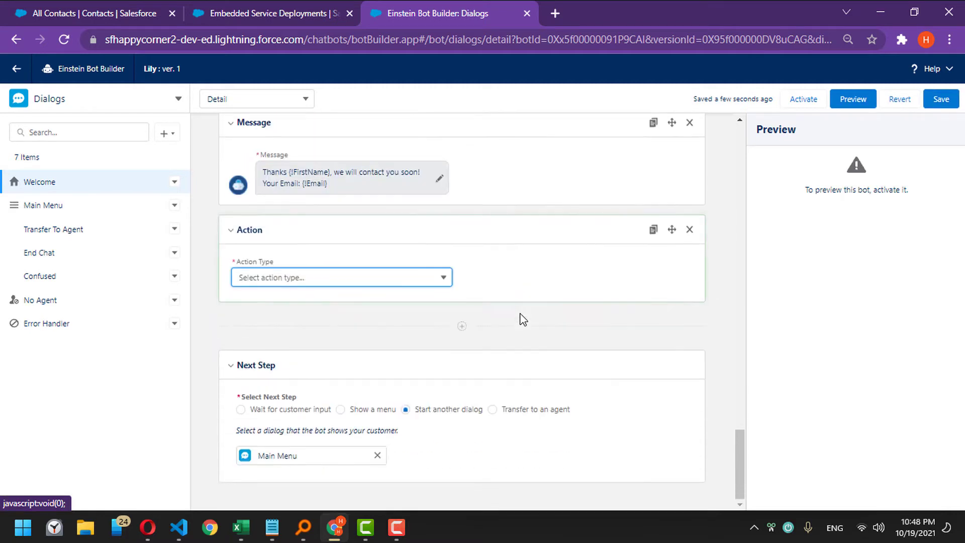
left_click(392, 280)
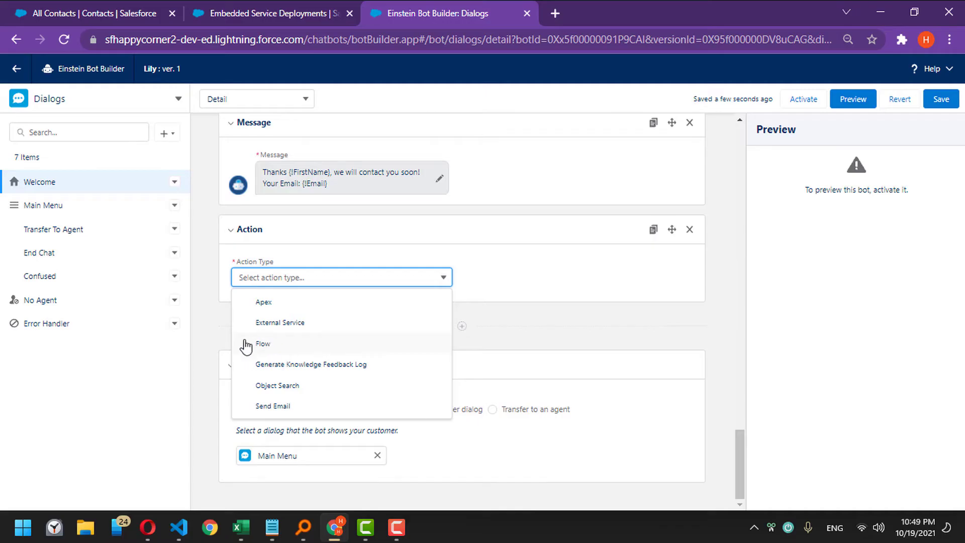
scroll(268, 361, "up", 2)
scroll(297, 422, "down", 2)
left_click(265, 344)
left_click(339, 317)
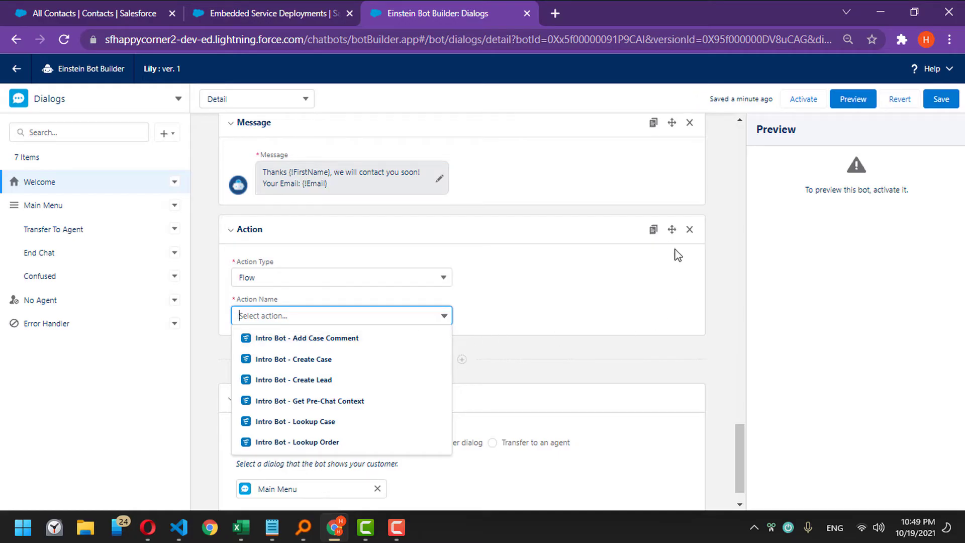
left_click_drag(742, 449, 760, 388)
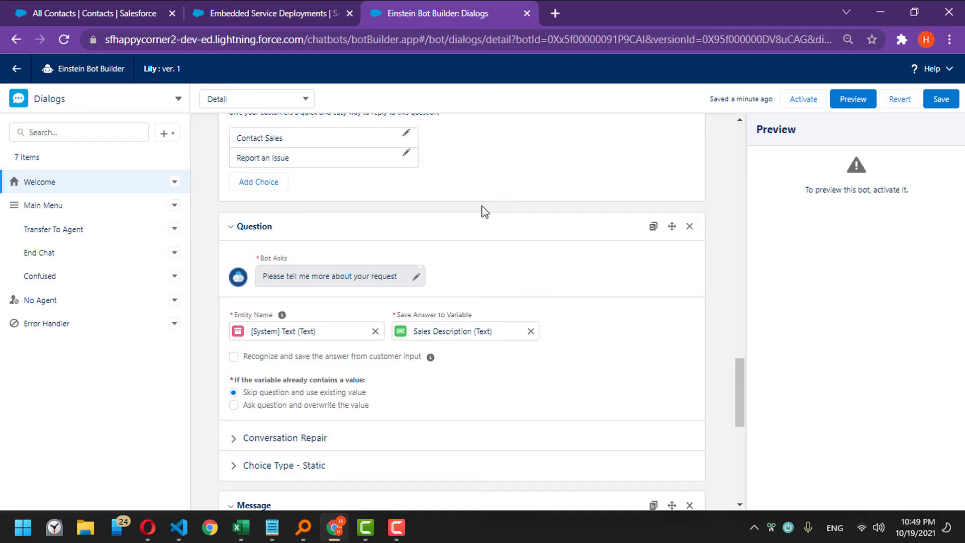
- Review the Contact Sales and Report an Issue choice texts
left_click(261, 139)
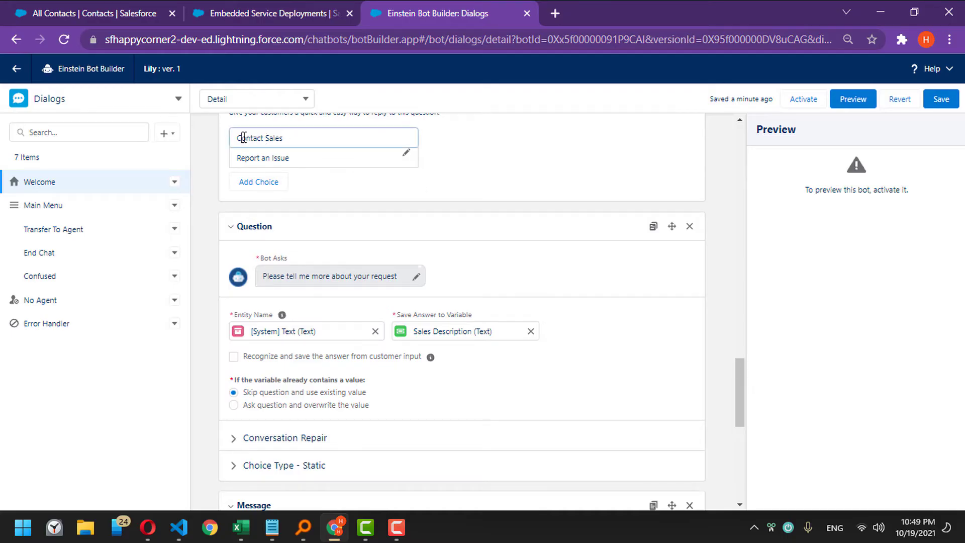
left_click_drag(240, 138, 284, 161)
left_click(248, 161)
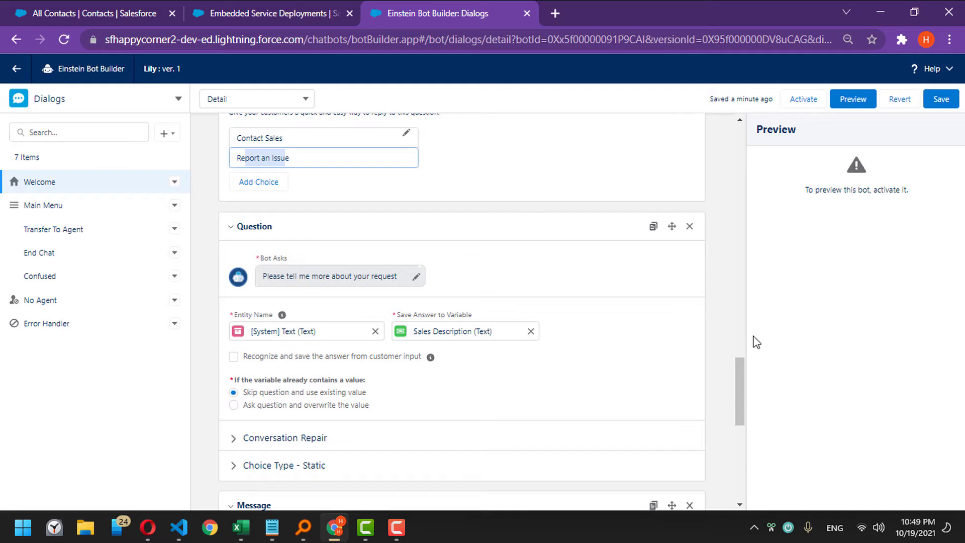
left_click_drag(734, 375, 746, 447)
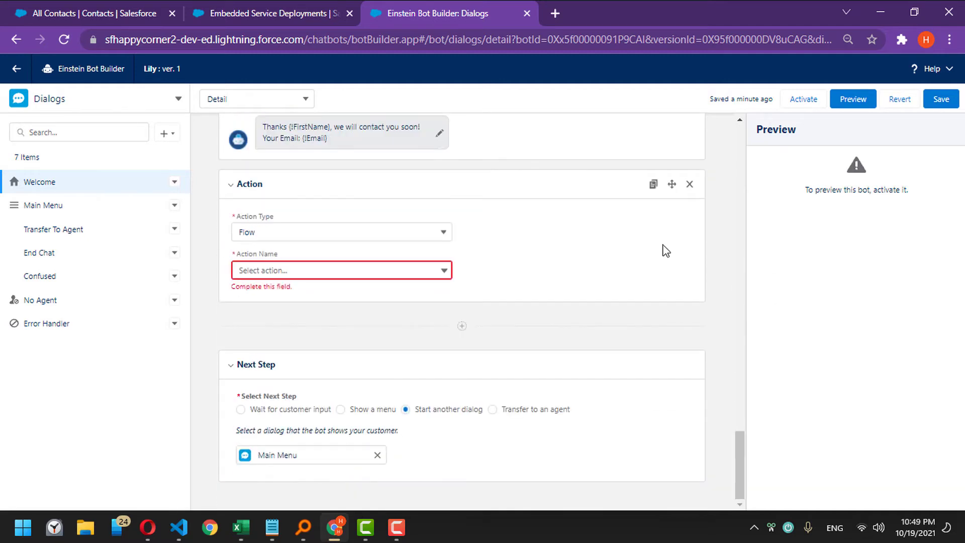
- Delete the unfinished Action block and insert a Rules step in its place
left_click(688, 185)
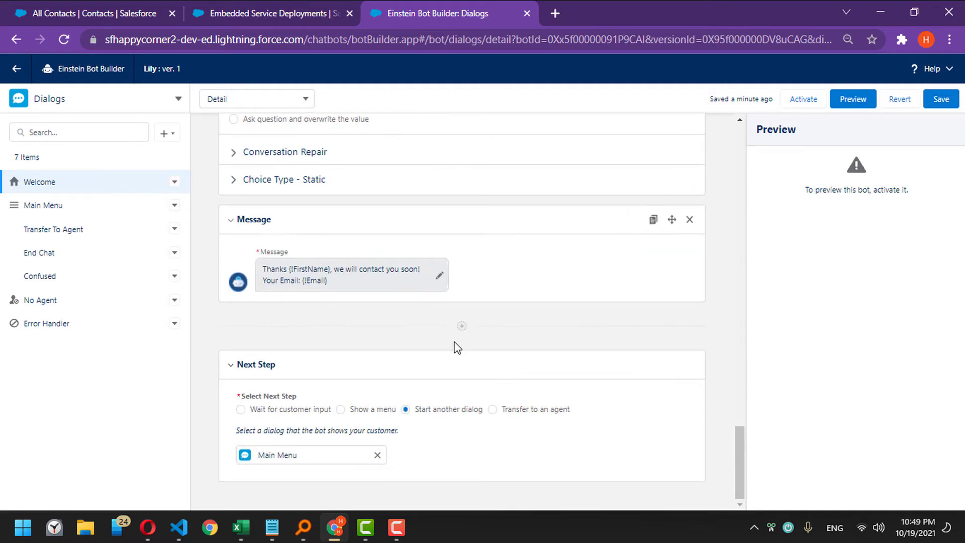
left_click(462, 326)
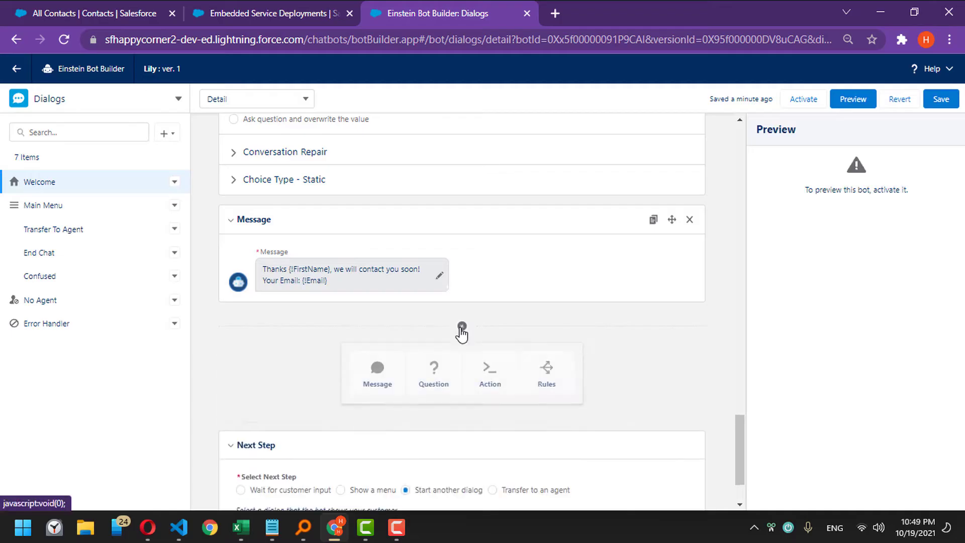
left_click(547, 372)
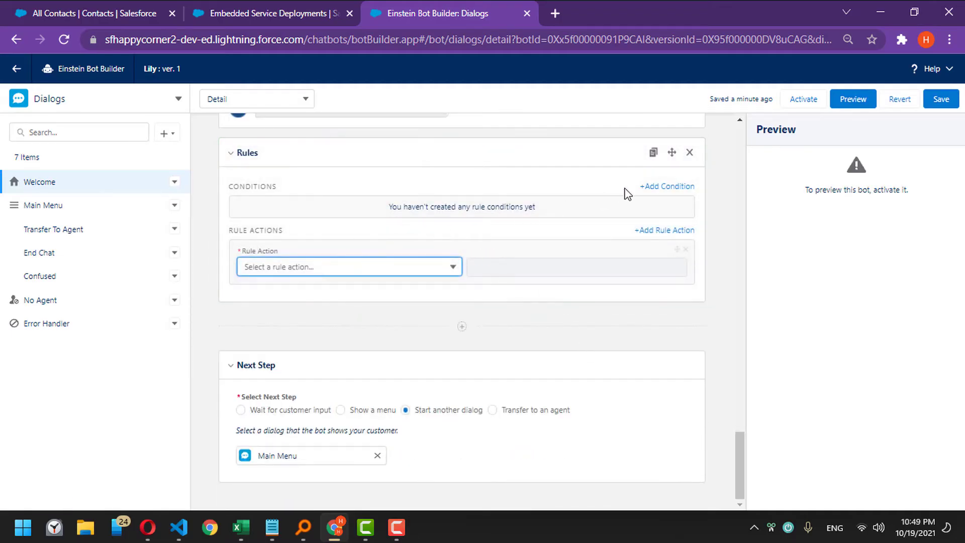
left_click(241, 186)
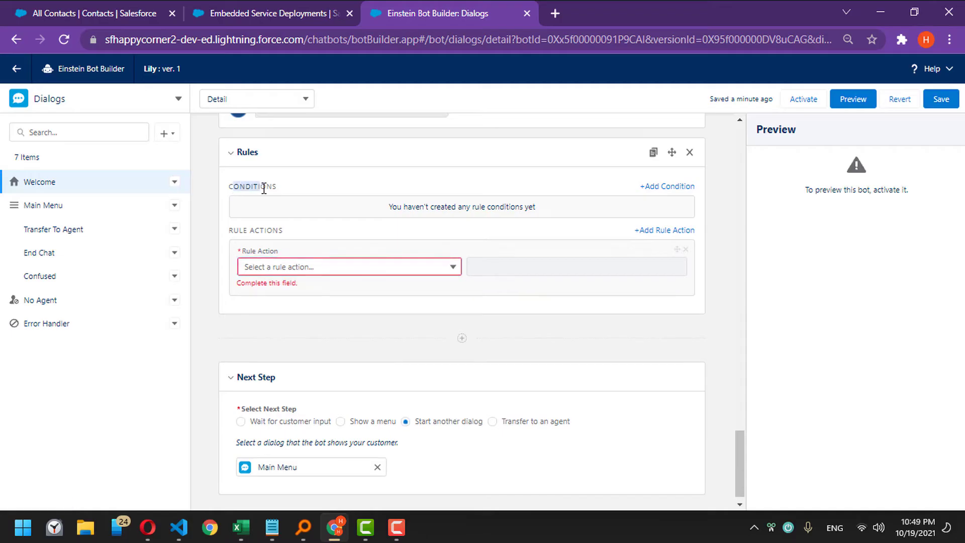
- Add the rule condition Request Type equals Contact Sales
left_click(656, 186)
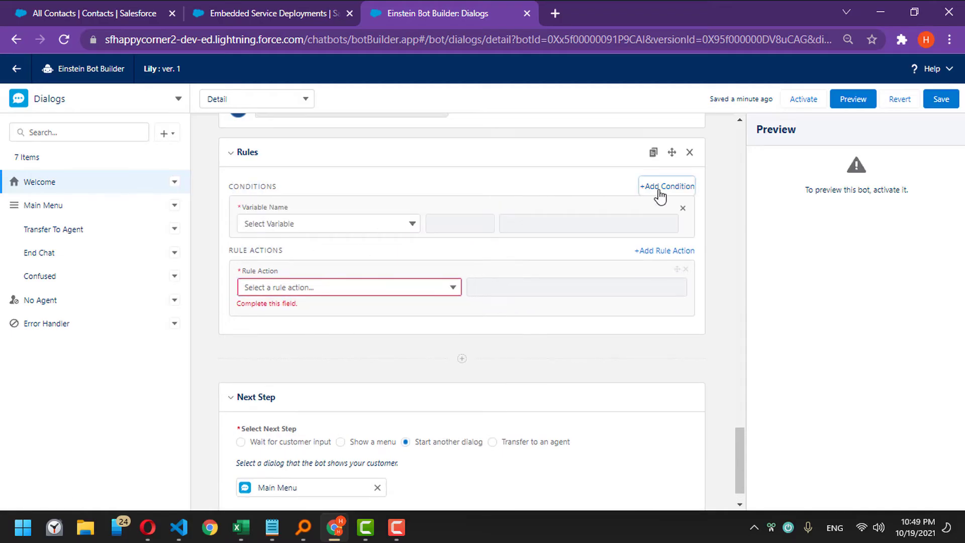
left_click(343, 221)
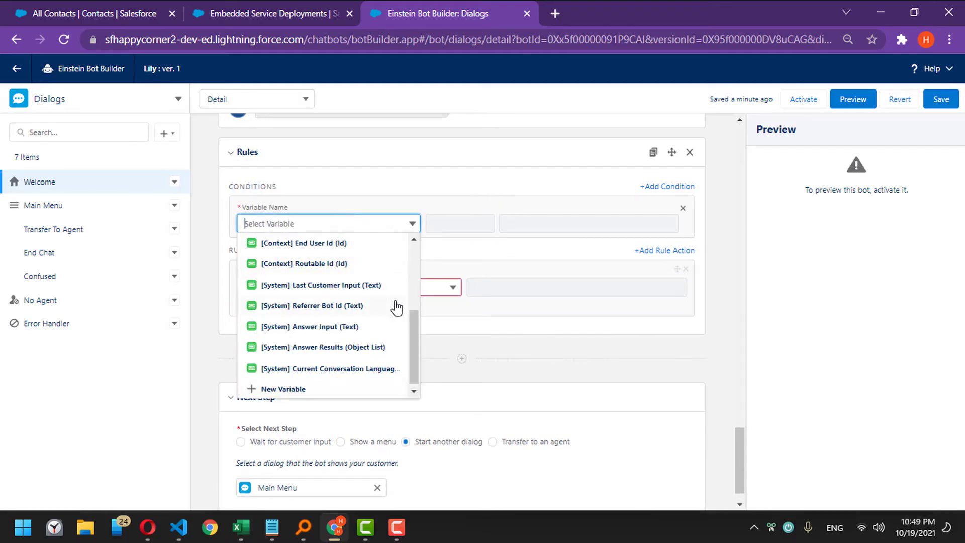
left_click_drag(417, 345, 410, 264)
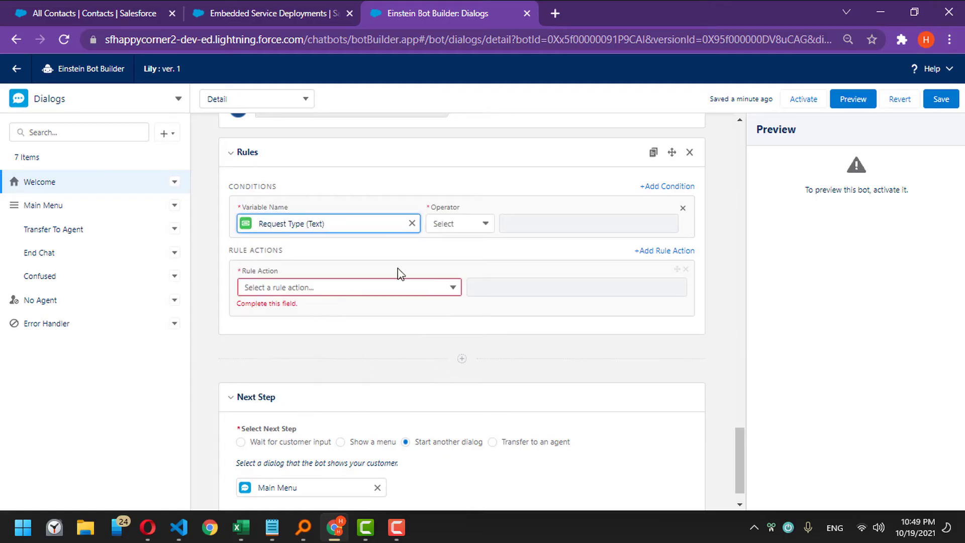
left_click(481, 226)
left_click(472, 248)
left_click(502, 222)
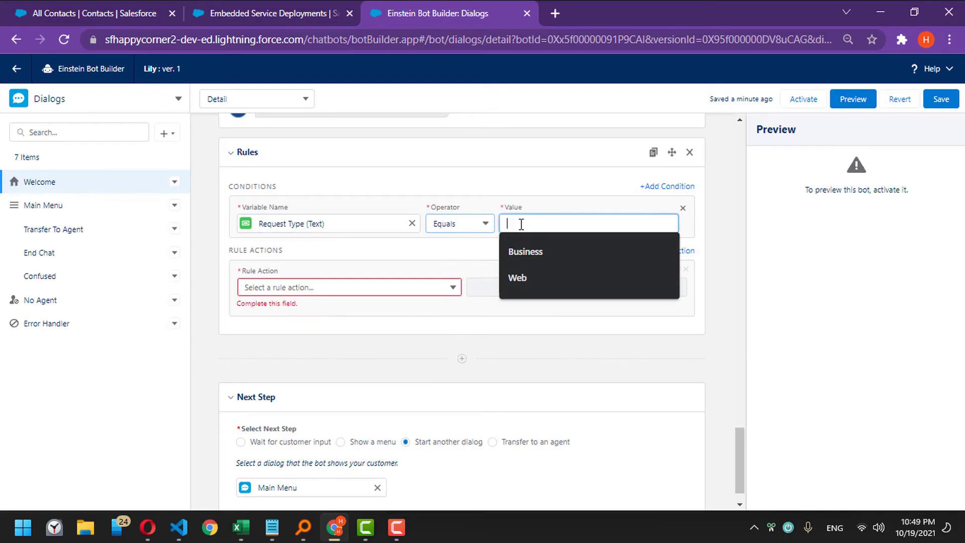
type("Contact Sales")
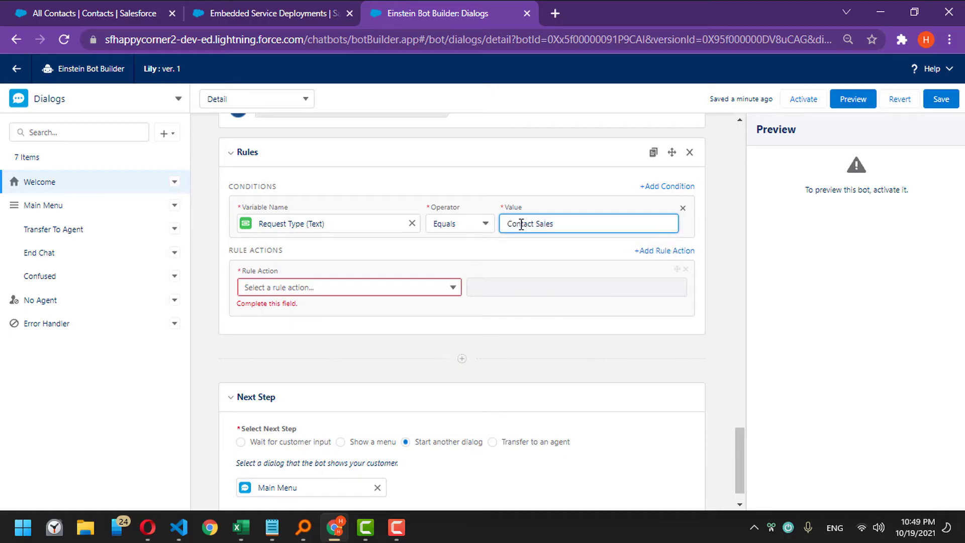
- Set the rule's action to Call Dialog
left_click(367, 288)
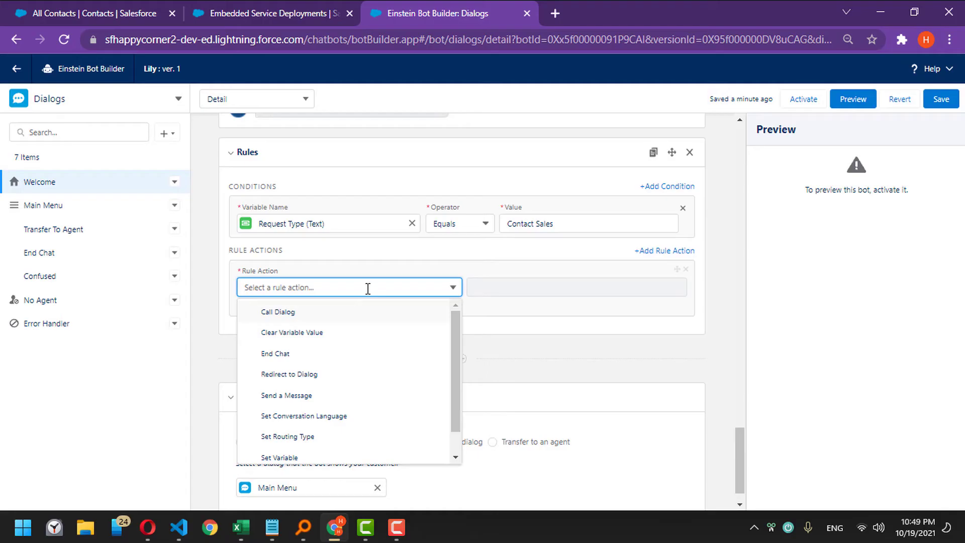
scroll(398, 376, "down", 1)
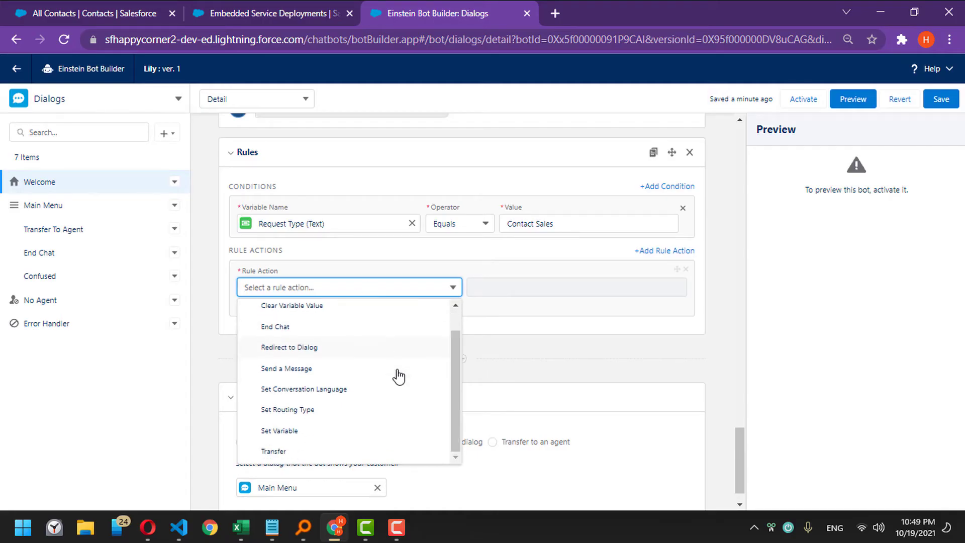
scroll(398, 376, "up", 1)
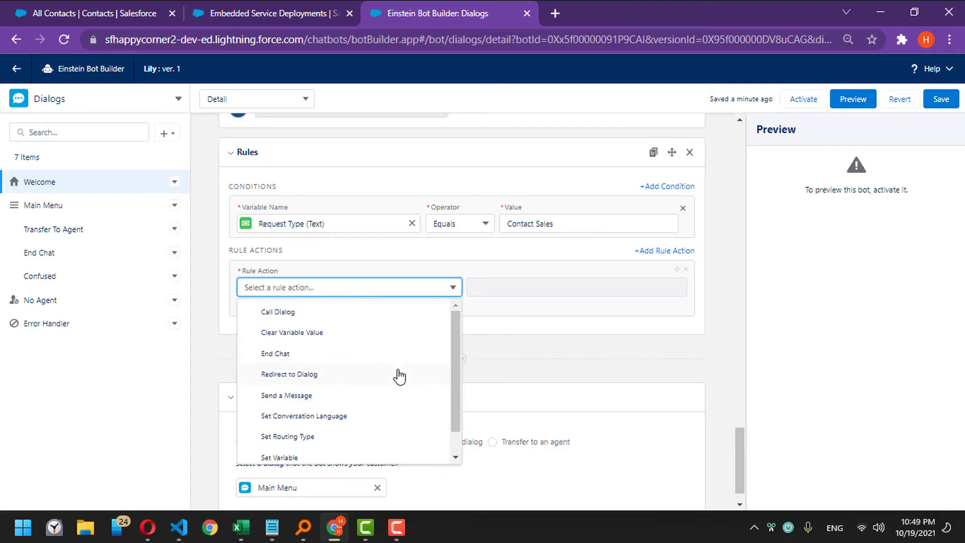
left_click(295, 315)
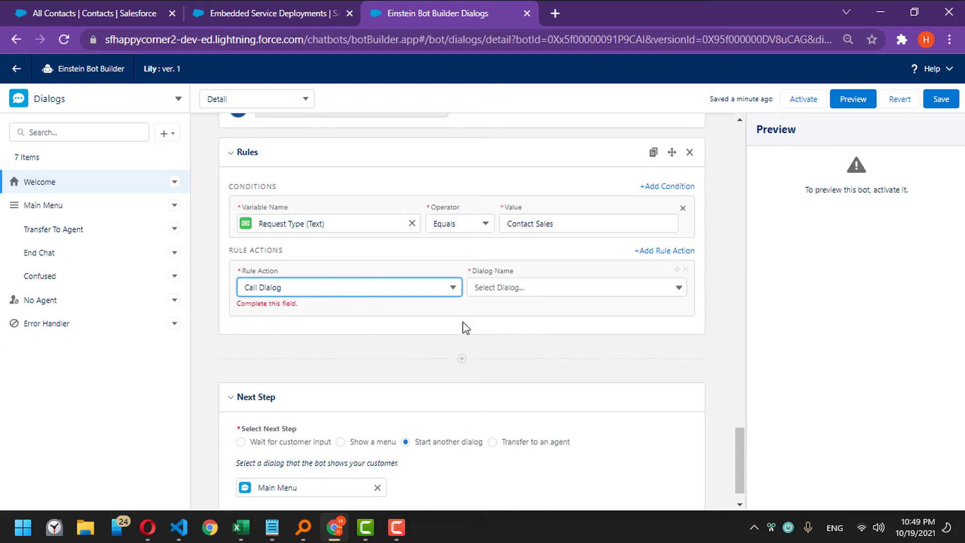
left_click(360, 292)
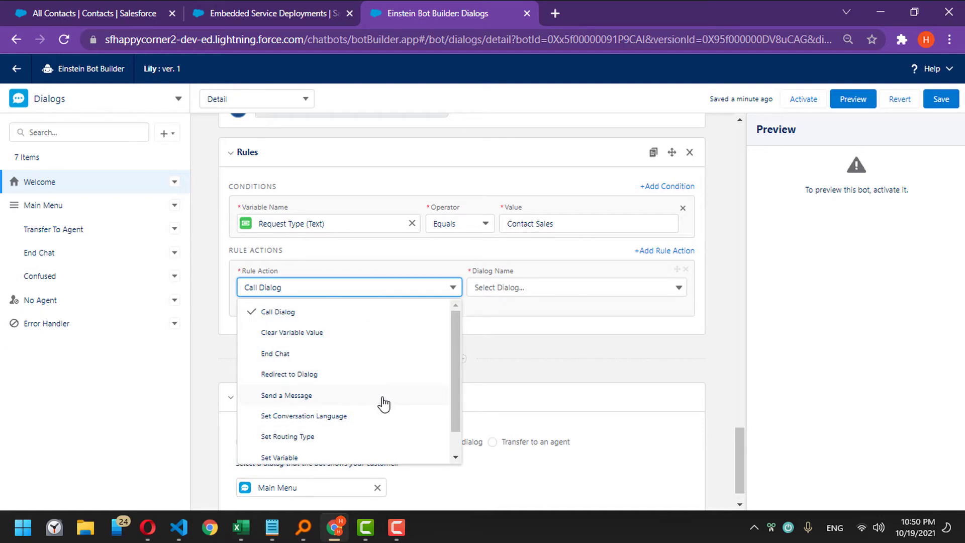
left_click(299, 315)
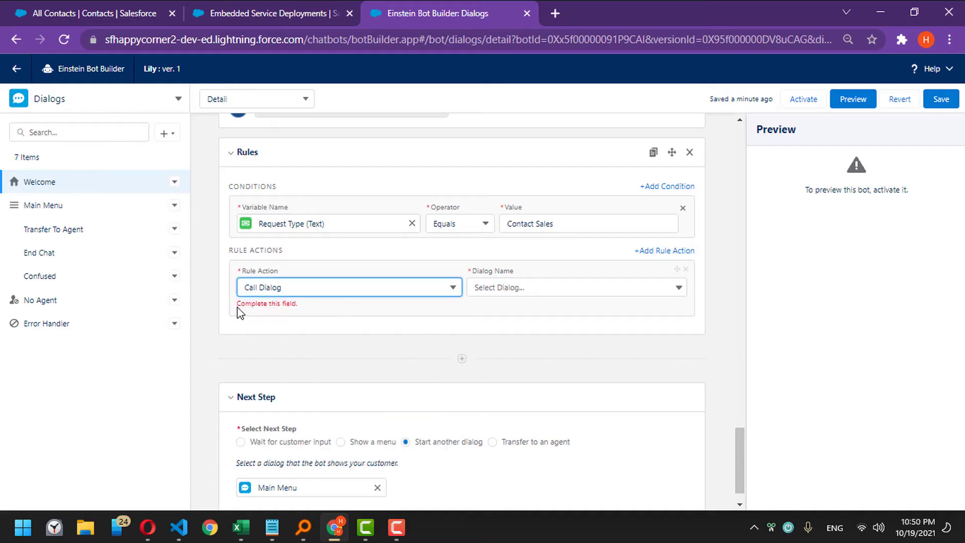
left_click(566, 288)
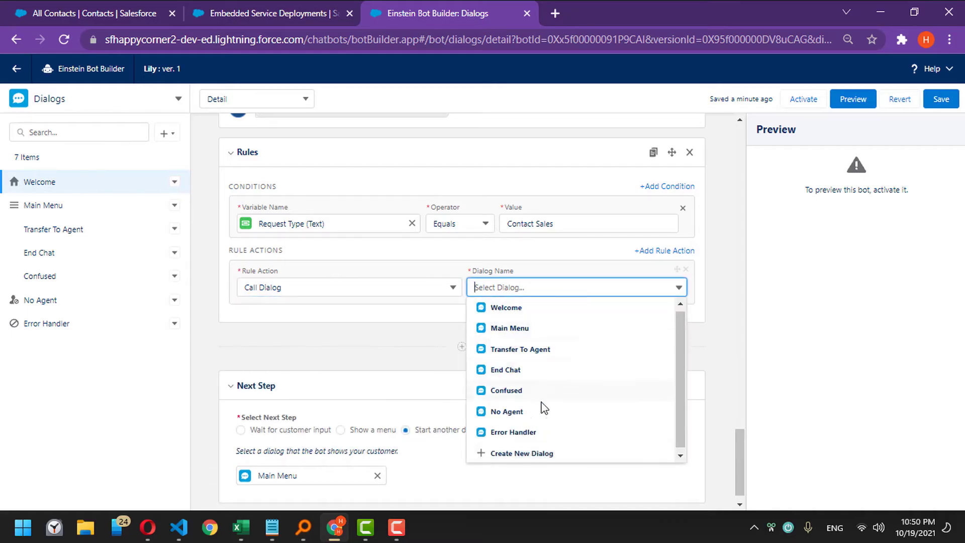
- Create a new dialog named 'Sales Order Dialog' for the Contact Sales rule to call
left_click(539, 458)
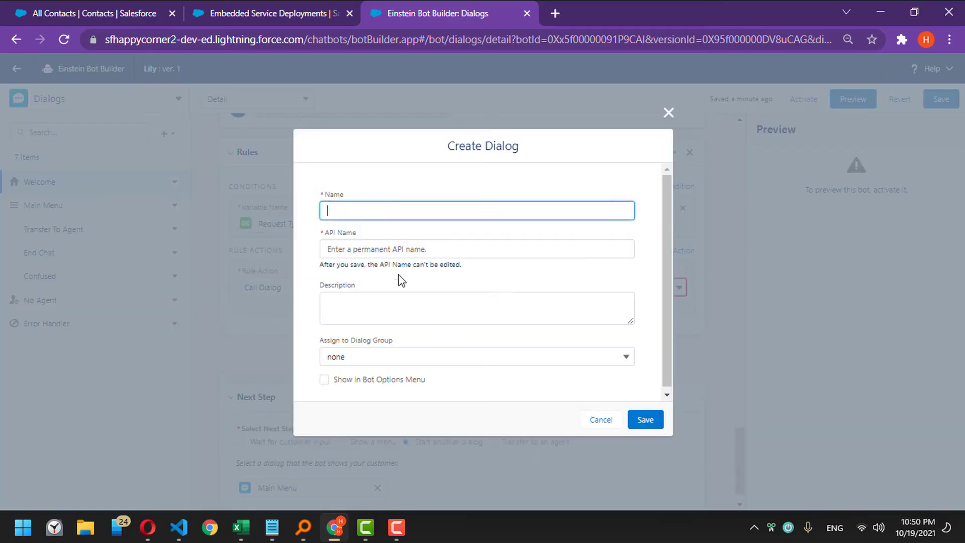
type("Sales Order Dialog")
left_click(509, 308)
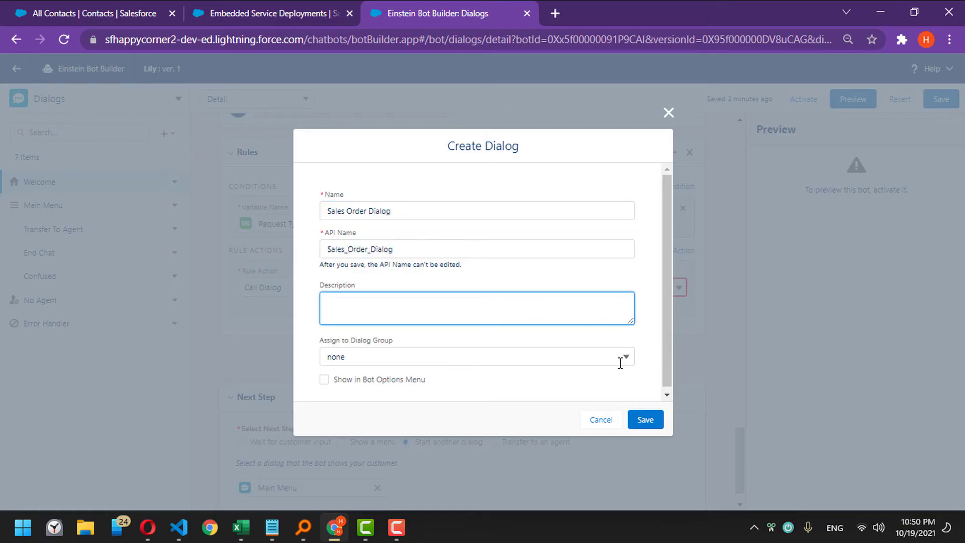
left_click(645, 421)
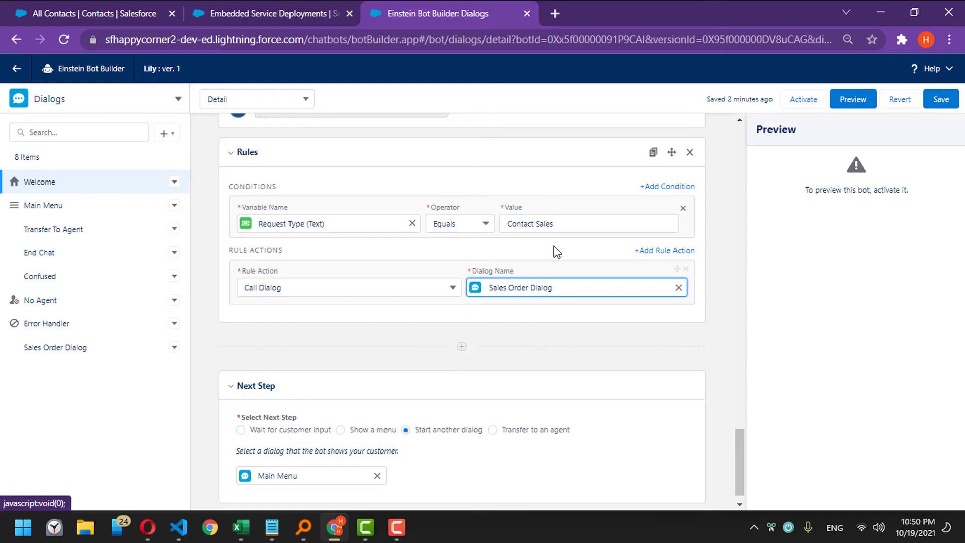
- Insert a second Rules step with the condition Request Type equals Report an Issue
scroll(379, 348, "up", 8)
scroll(452, 345, "down", 8)
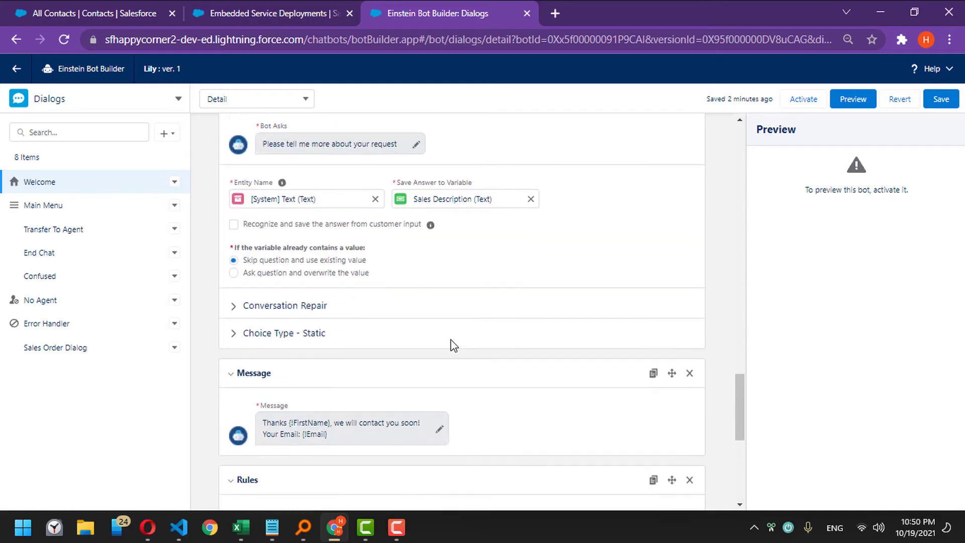
left_click(463, 328)
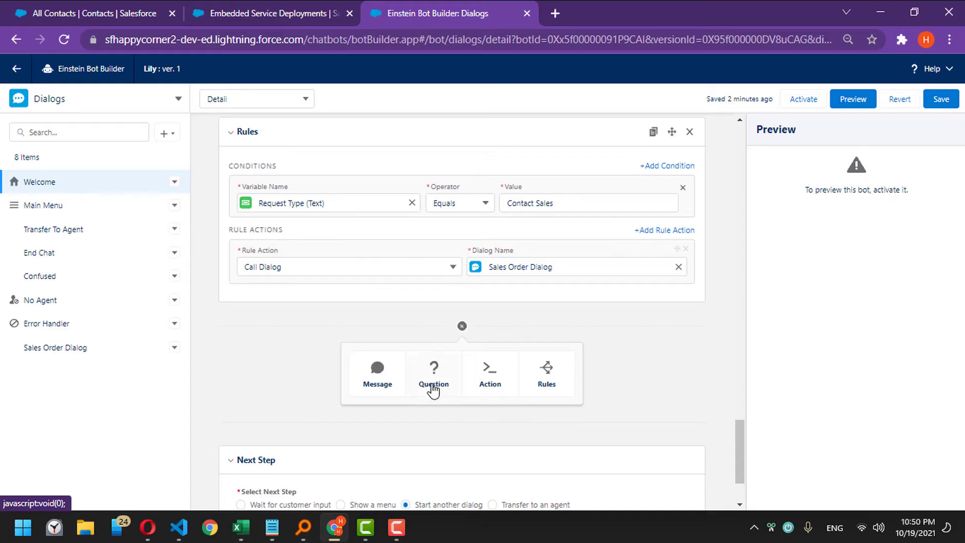
left_click(542, 391)
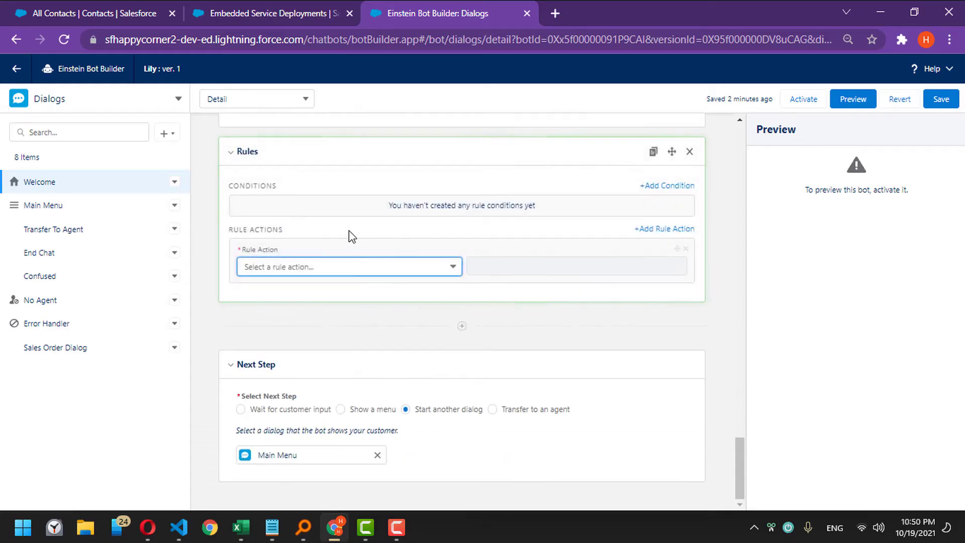
left_click(666, 182)
left_click(373, 213)
scroll(372, 254, "up", 10)
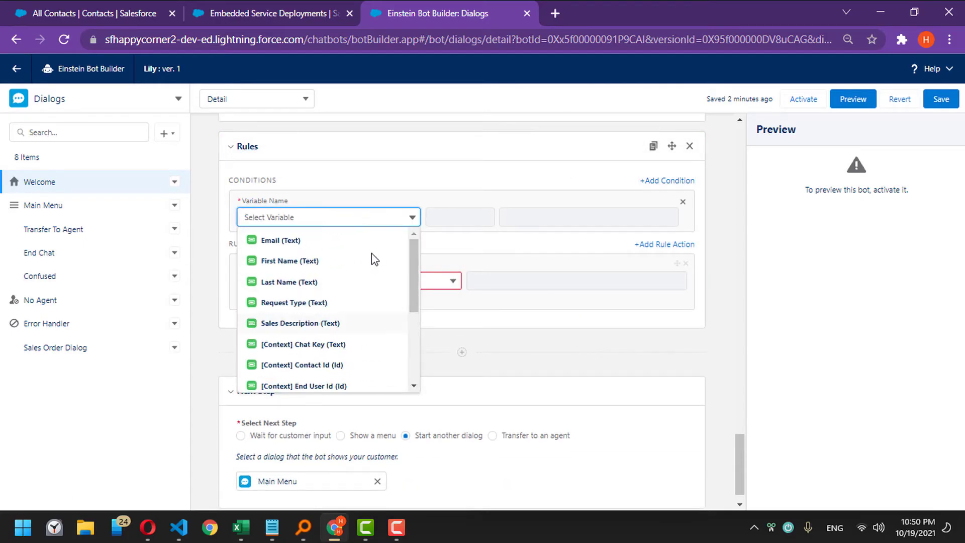
left_click(316, 302)
left_click(485, 217)
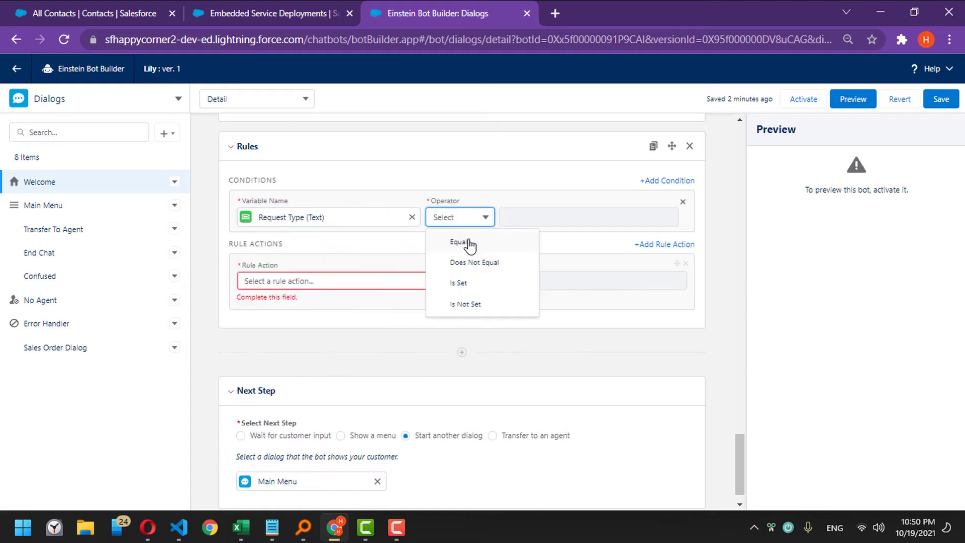
left_click(471, 244)
left_click(517, 218)
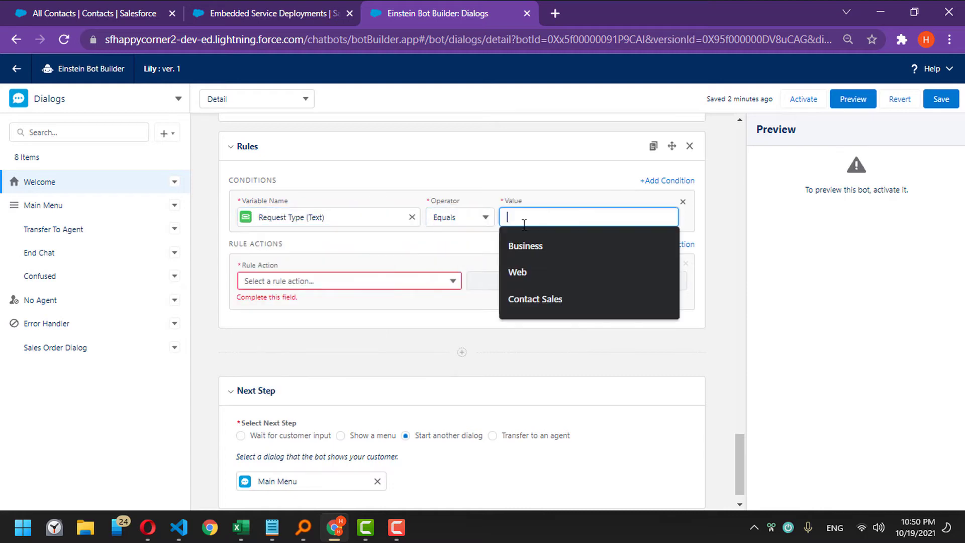
type("Report an Issue")
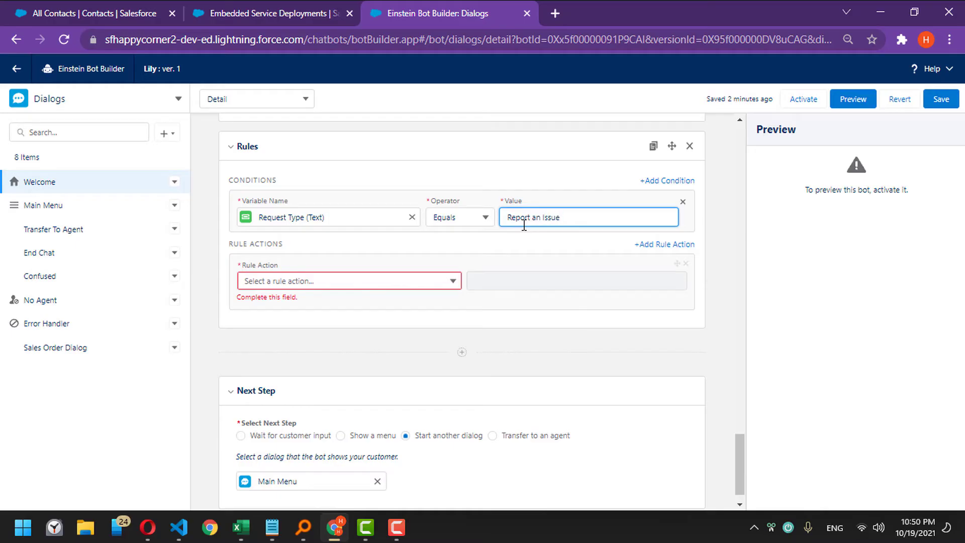
- Make the rule call a newly created Report Issue Dialog, then save the bot
left_click(345, 282)
left_click(338, 304)
left_click(507, 281)
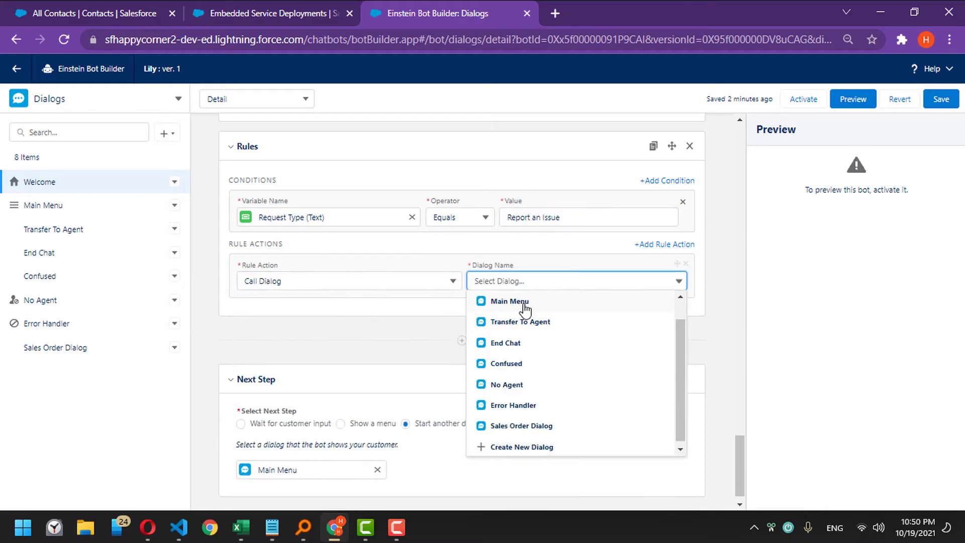
left_click(541, 447)
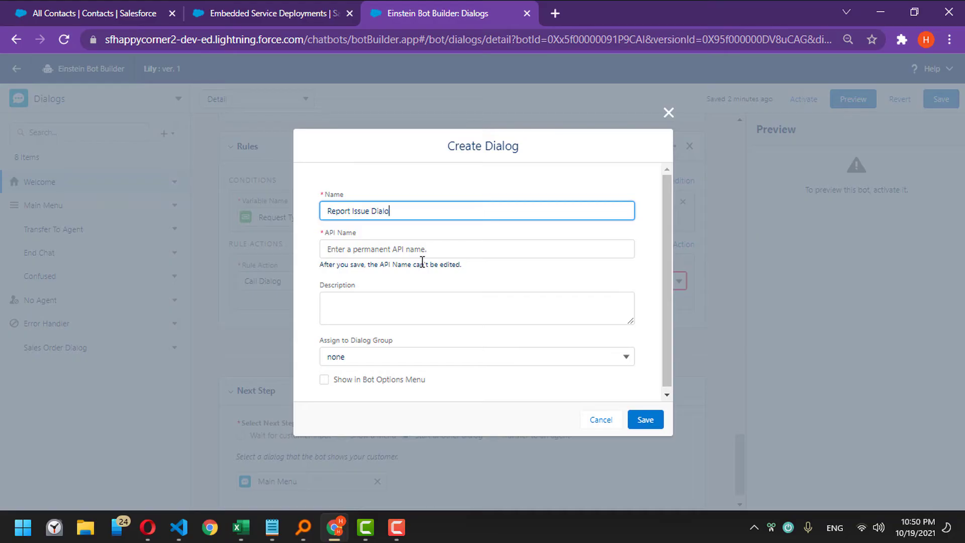
left_click(438, 302)
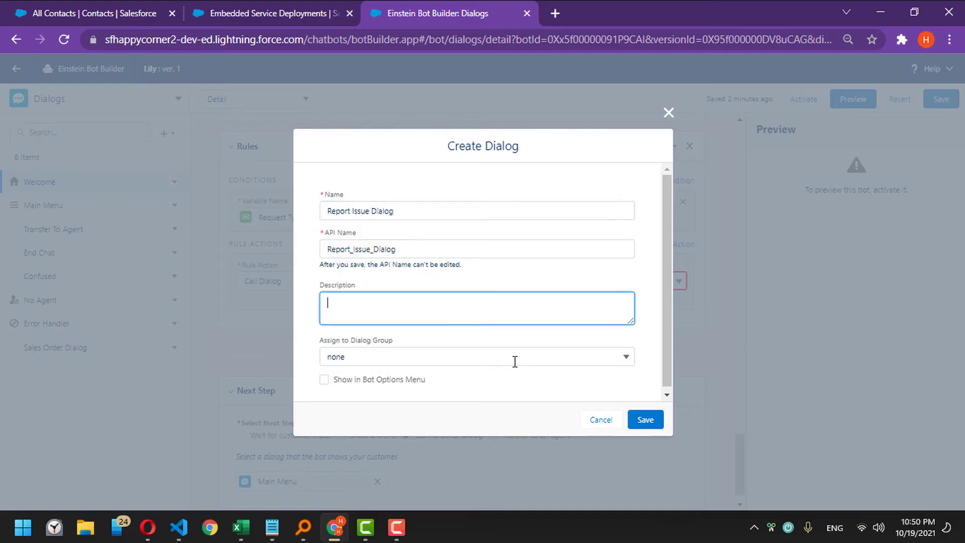
left_click(646, 420)
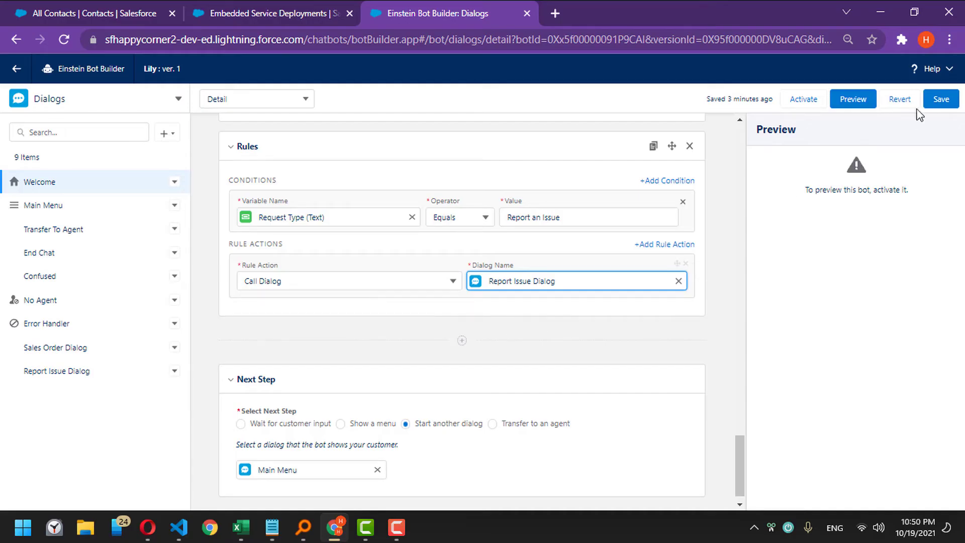
left_click(940, 99)
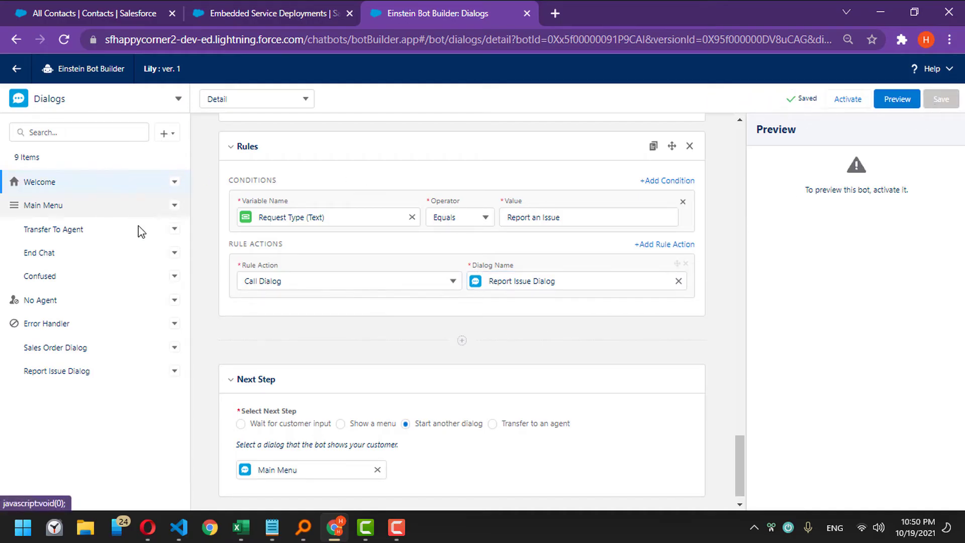
- Give Sales Order Dialog a Flow action running Intro Bot - Create Lead
left_click(49, 355)
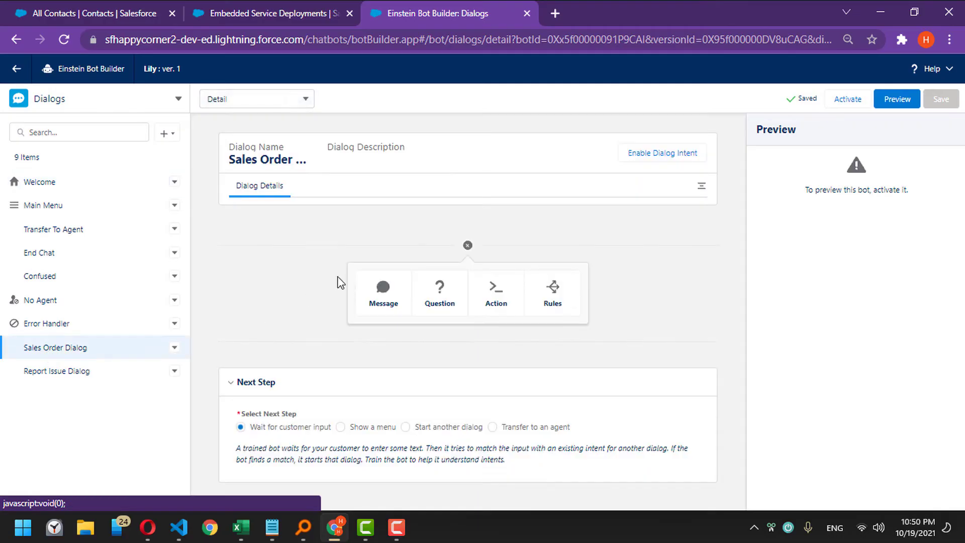
left_click(491, 296)
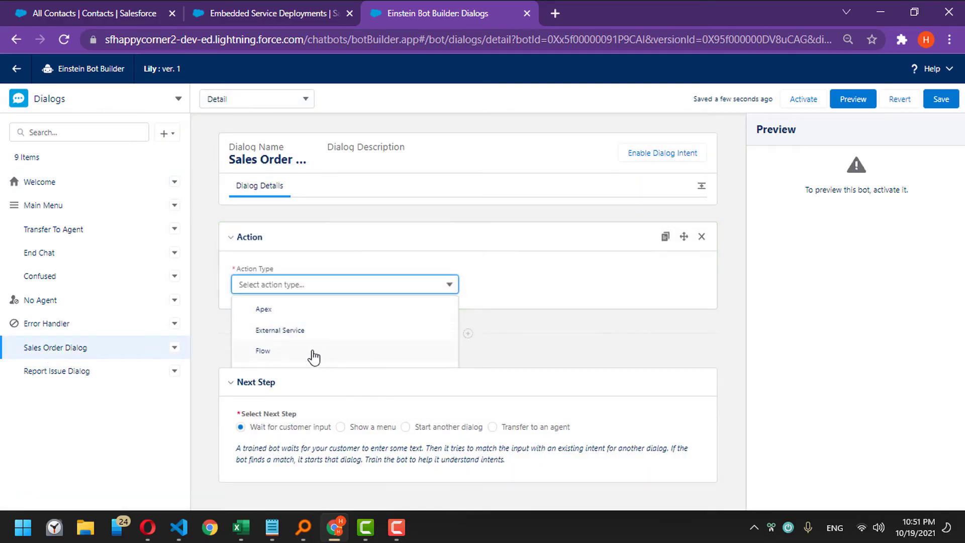
left_click(312, 352)
left_click(353, 297)
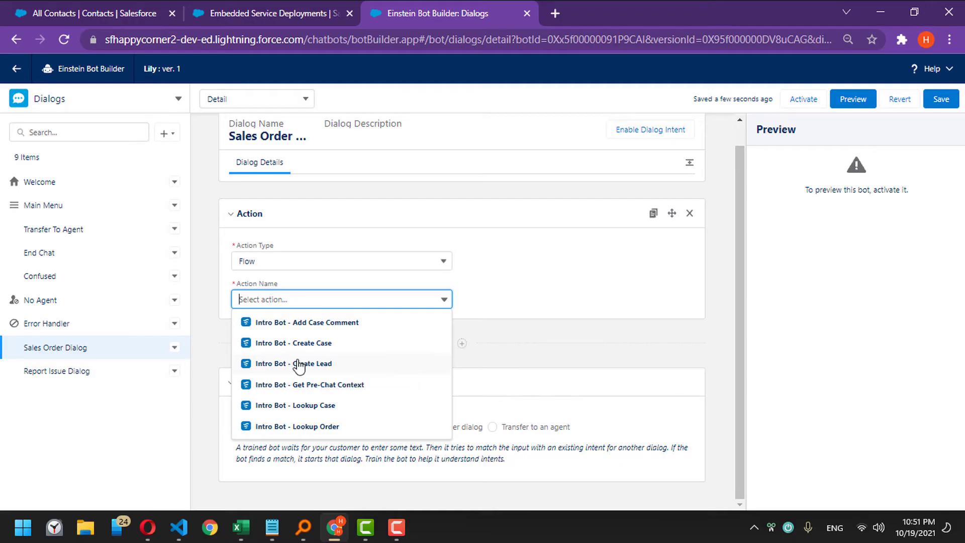
left_click(331, 365)
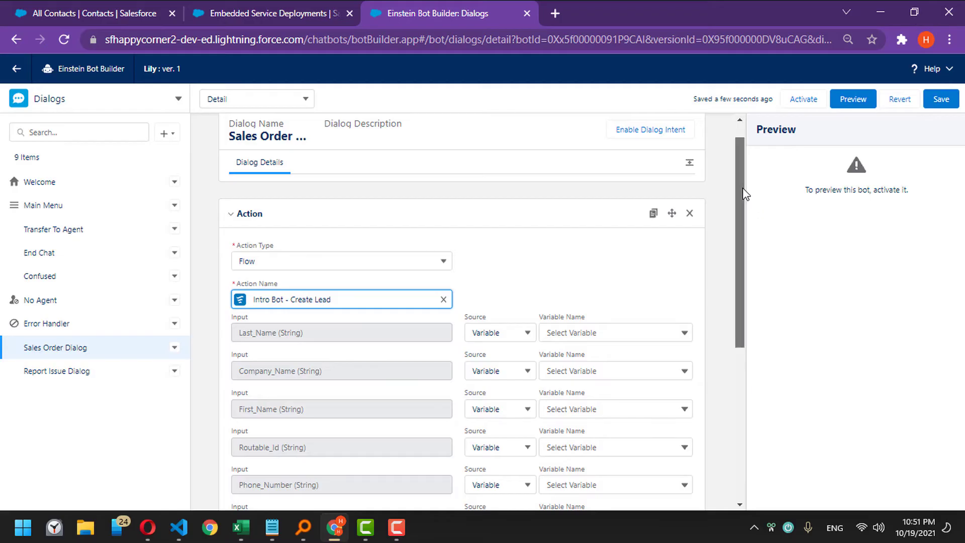
scroll(725, 241, "down", 3)
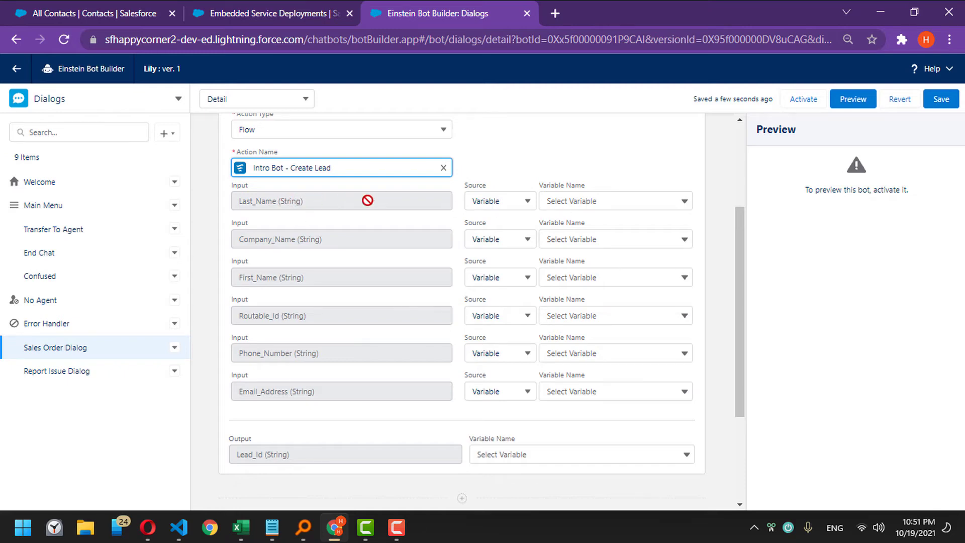
- Map Create Lead's Last_Name and First_Name inputs to the Last Name and First Name variables
left_click(596, 201)
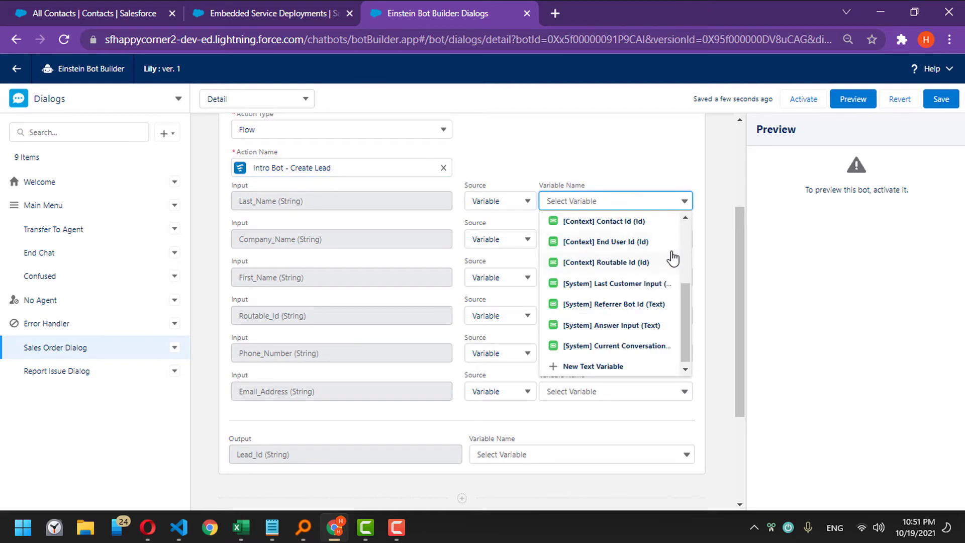
scroll(686, 227, "up", 3)
left_click(625, 265)
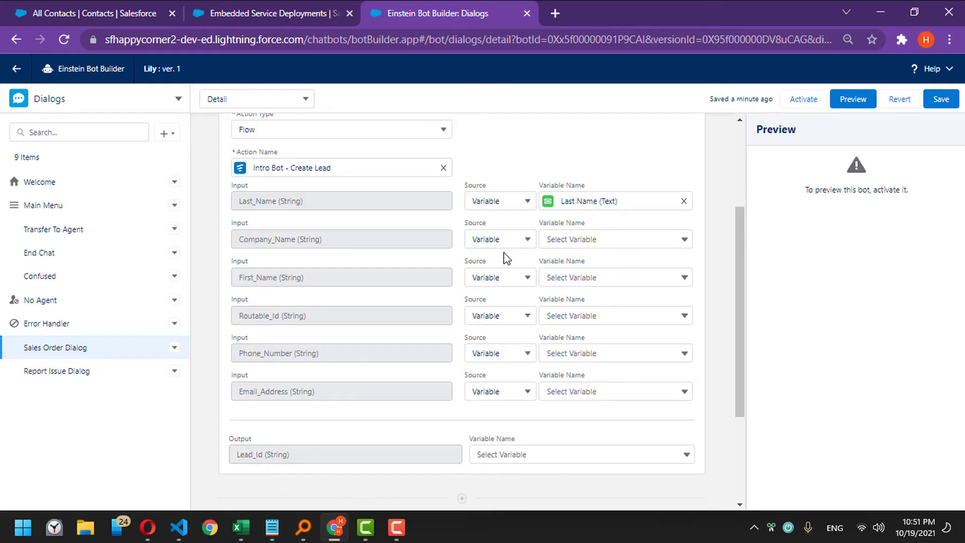
left_click_drag(244, 240, 342, 240)
left_click(342, 241)
left_click(610, 279)
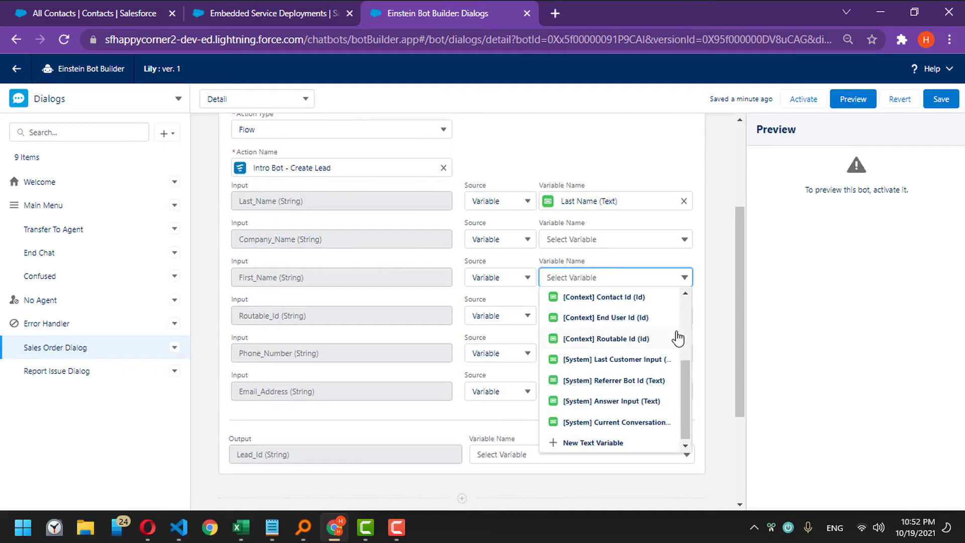
scroll(674, 335, "up", 3)
left_click(592, 321)
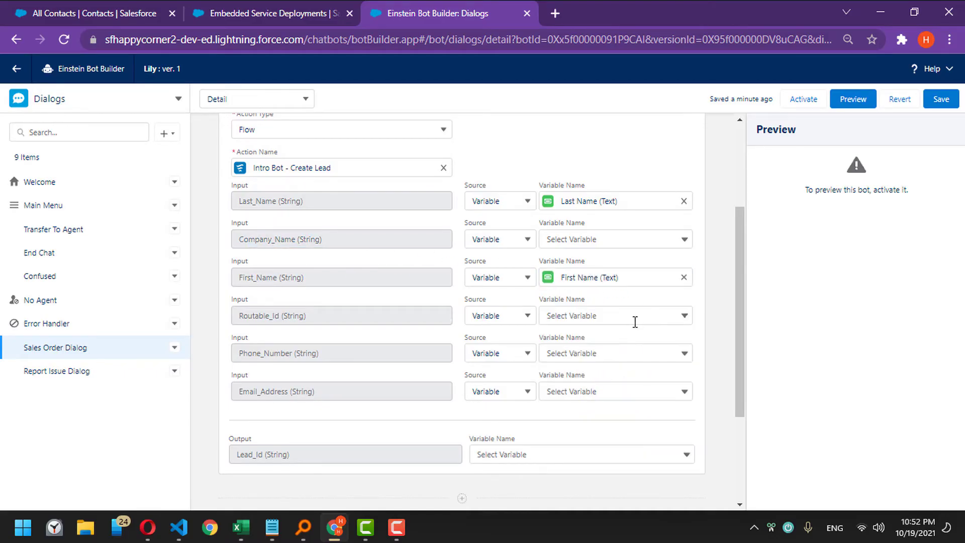
- Map Routable_Id to the context Routable Id and Email_Address to Email, leaving Phone_Number unmapped
left_click(586, 316)
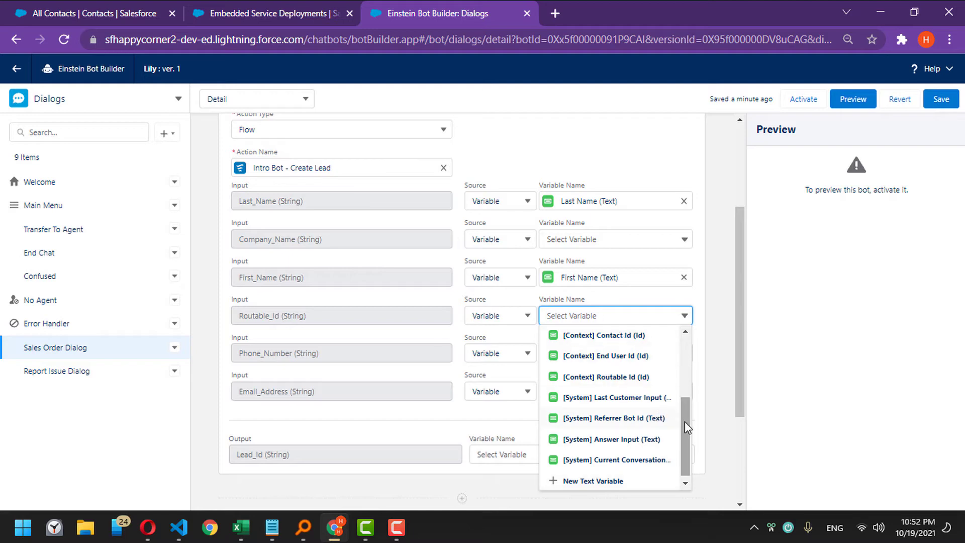
left_click(633, 377)
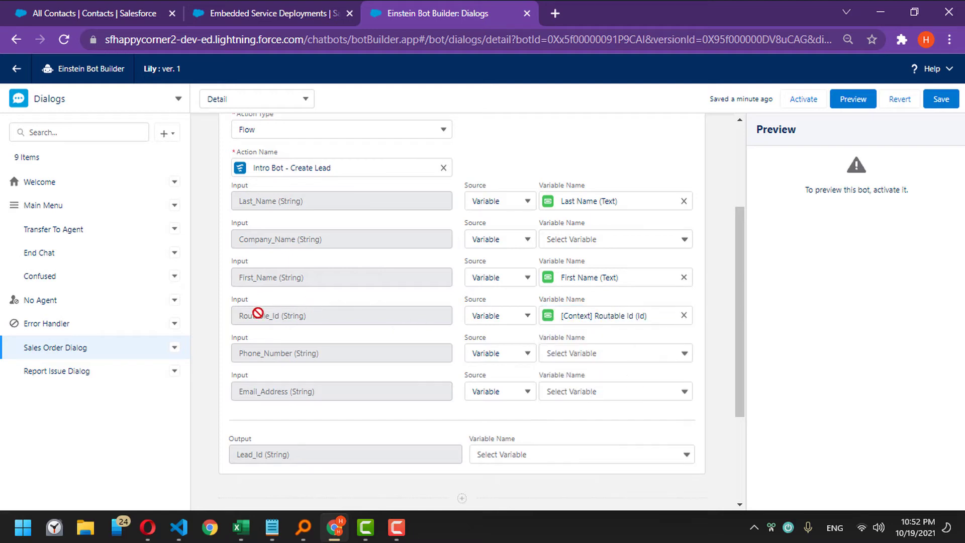
left_click_drag(238, 312, 382, 319)
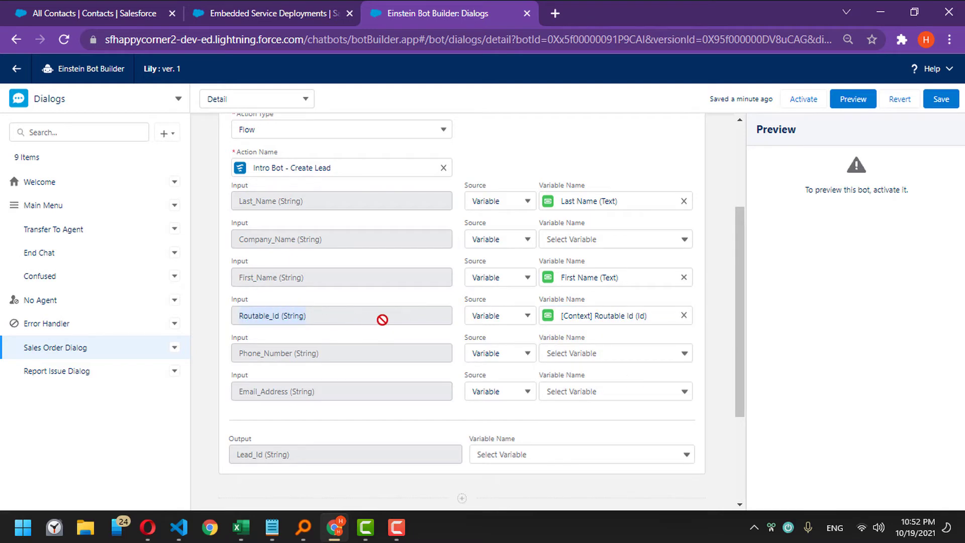
left_click(382, 320)
left_click_drag(237, 318, 388, 320)
left_click(404, 320)
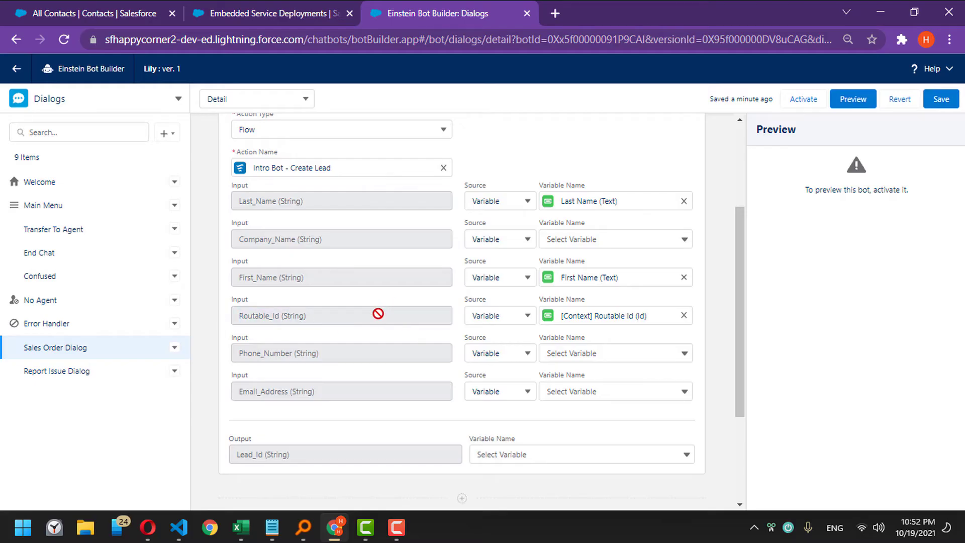
left_click(562, 354)
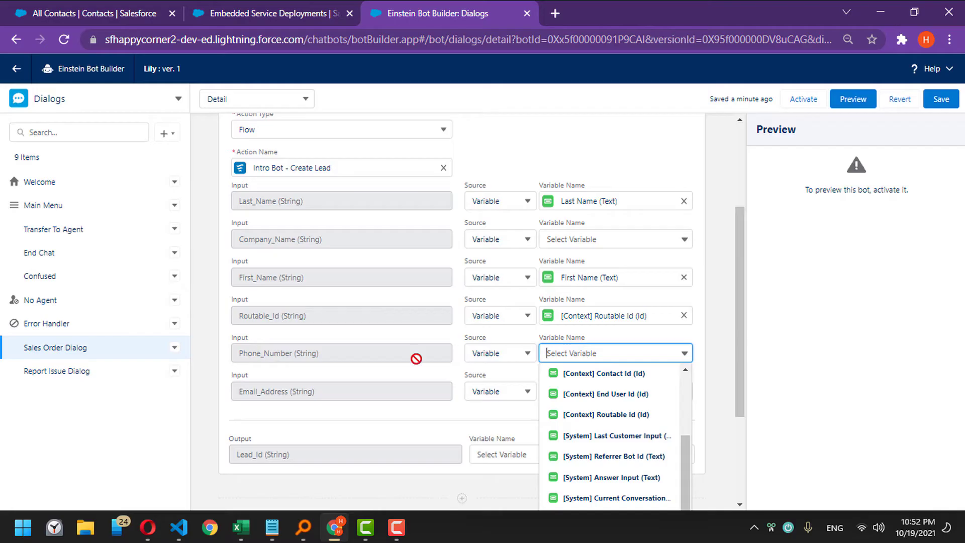
left_click(420, 378)
left_click(577, 391)
scroll(648, 372, "down", 2)
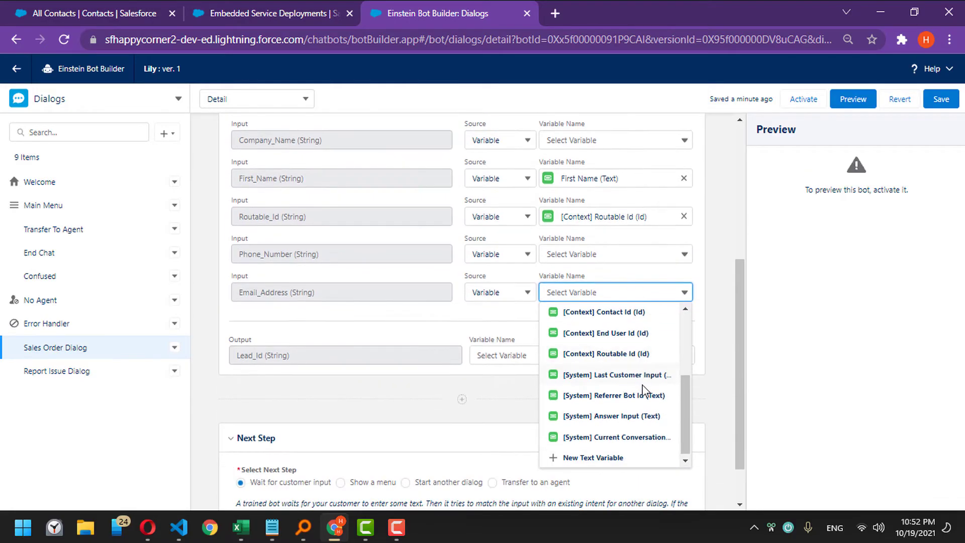
scroll(646, 391, "up", 2)
scroll(635, 336, "up", 1)
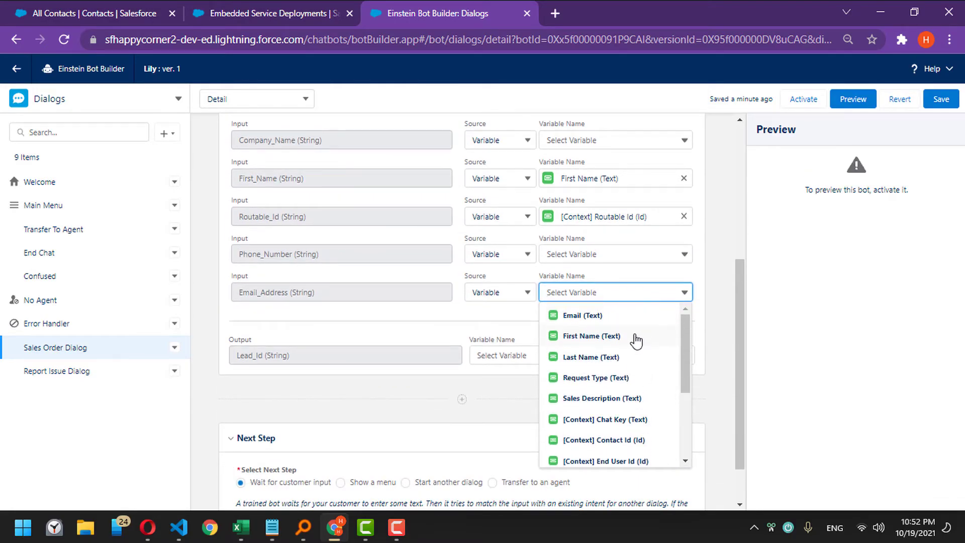
left_click(621, 316)
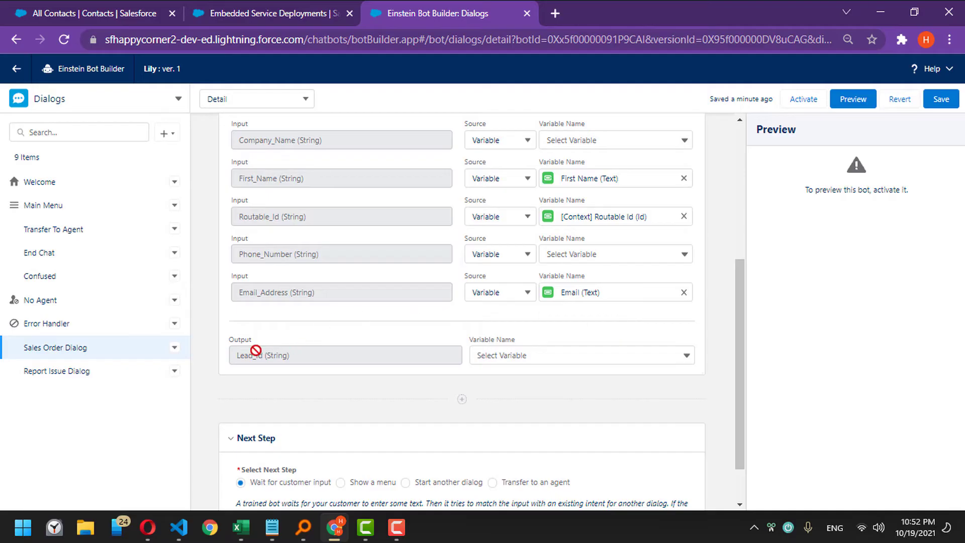
- Store the Lead_Id output in a new text variable Lead ID, save, and open Report Issue Dialog
left_click(564, 355)
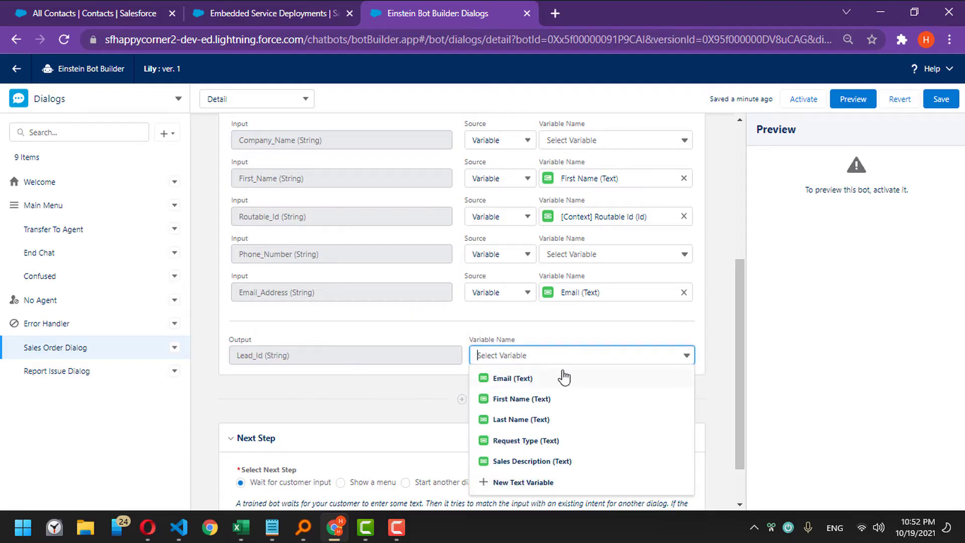
left_click(537, 482)
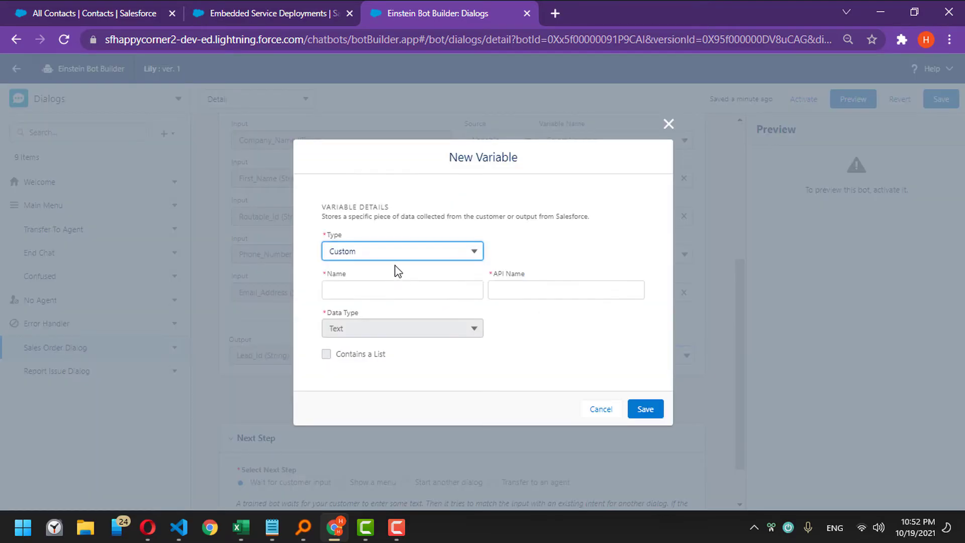
left_click(394, 290)
type("Lead ID")
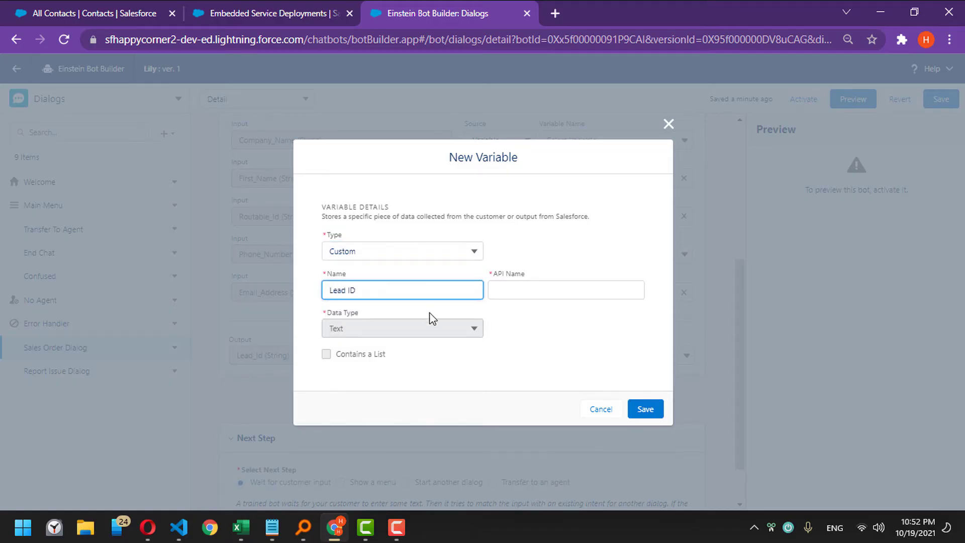
key("Tab")
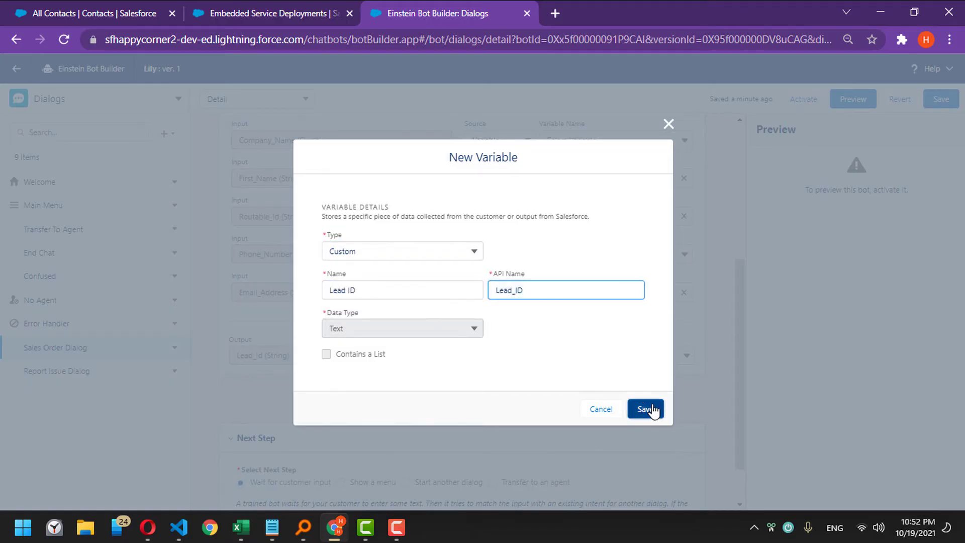
left_click(646, 409)
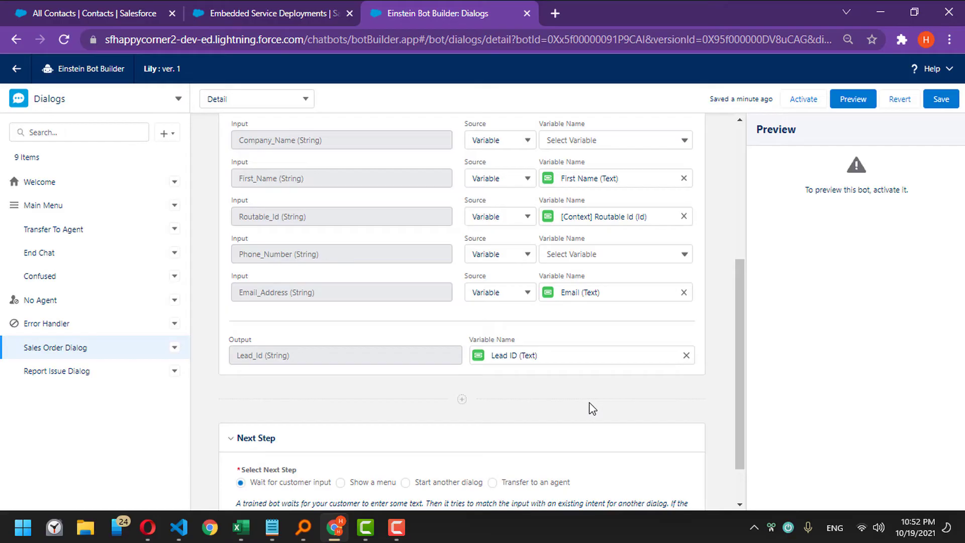
scroll(589, 402, "down", 1)
scroll(583, 372, "up", 5)
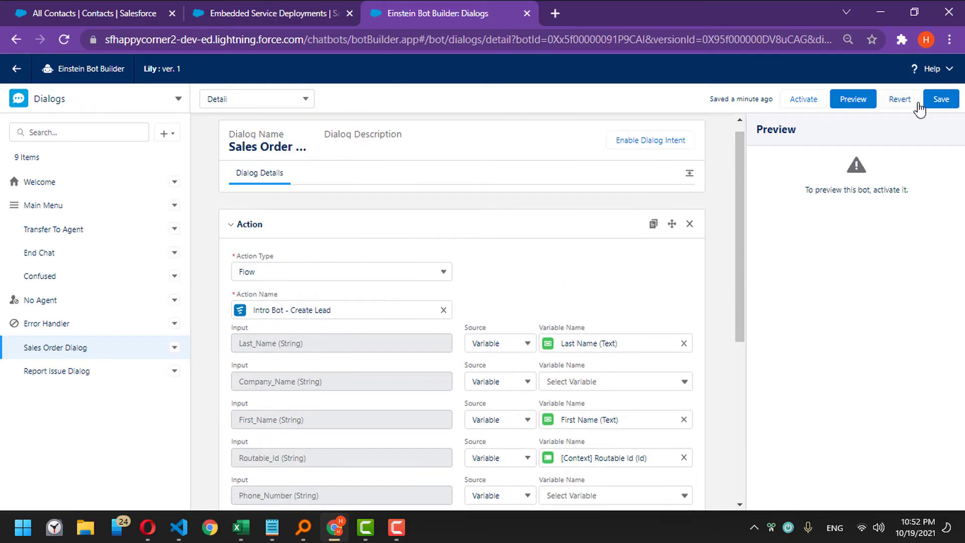
left_click(941, 99)
left_click(90, 374)
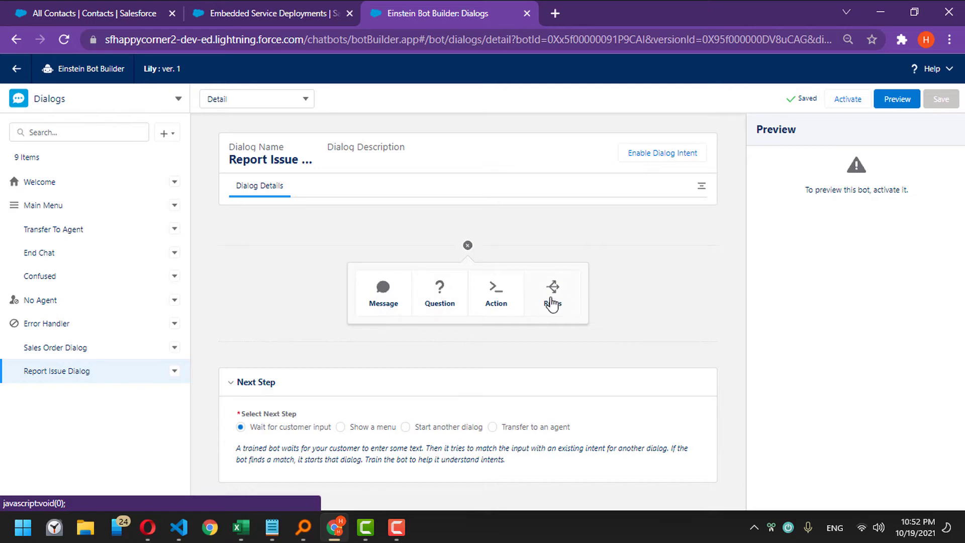
- Add a Flow action to Report Issue Dialog that runs Intro Bot - Create Case
left_click(496, 301)
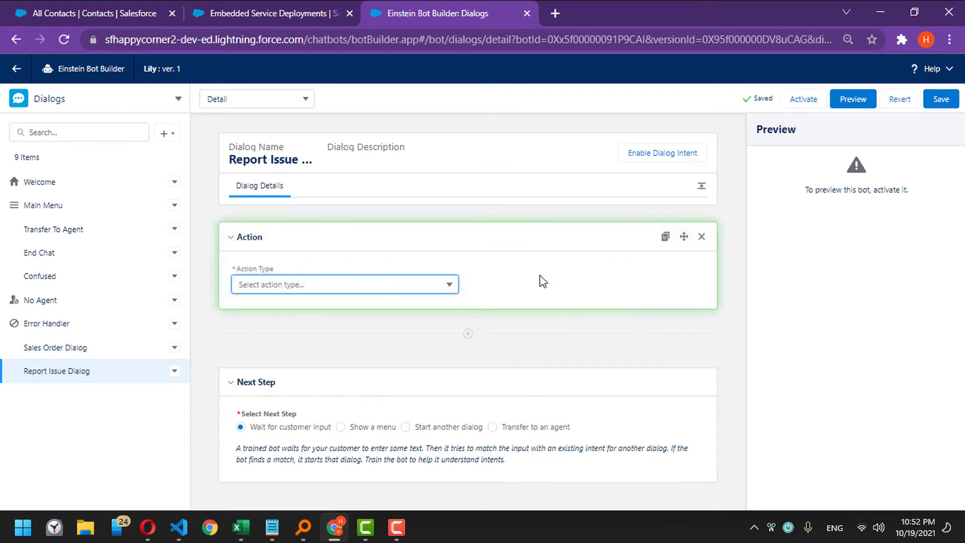
left_click(283, 285)
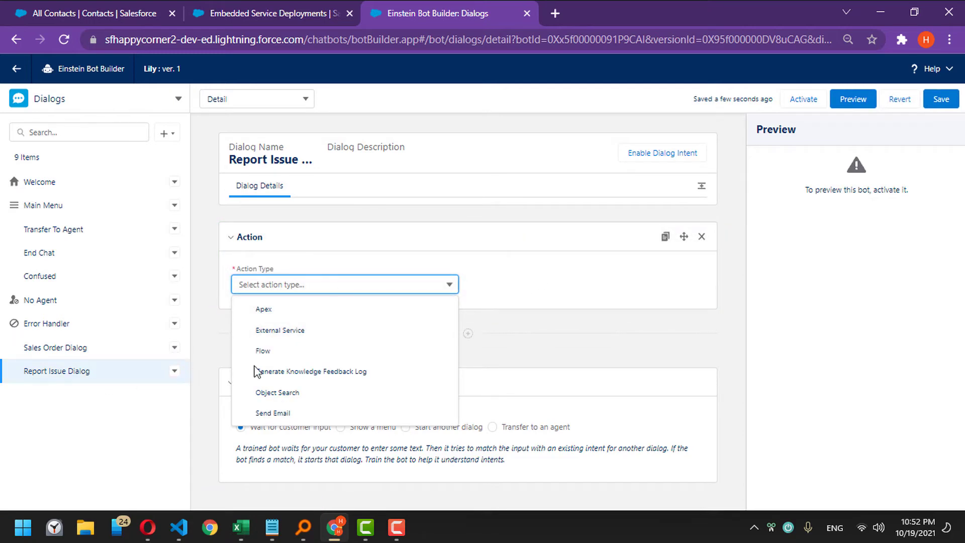
left_click(290, 351)
left_click(287, 327)
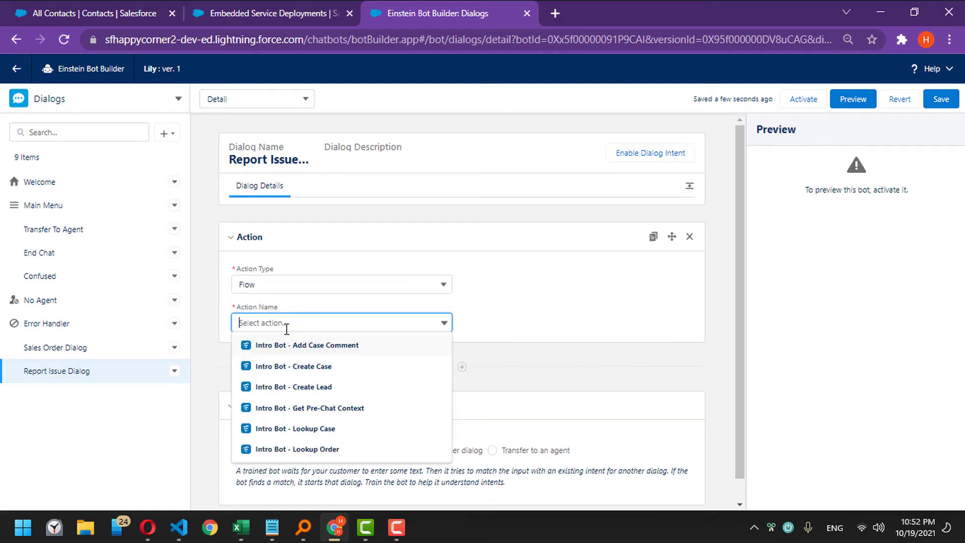
left_click(283, 368)
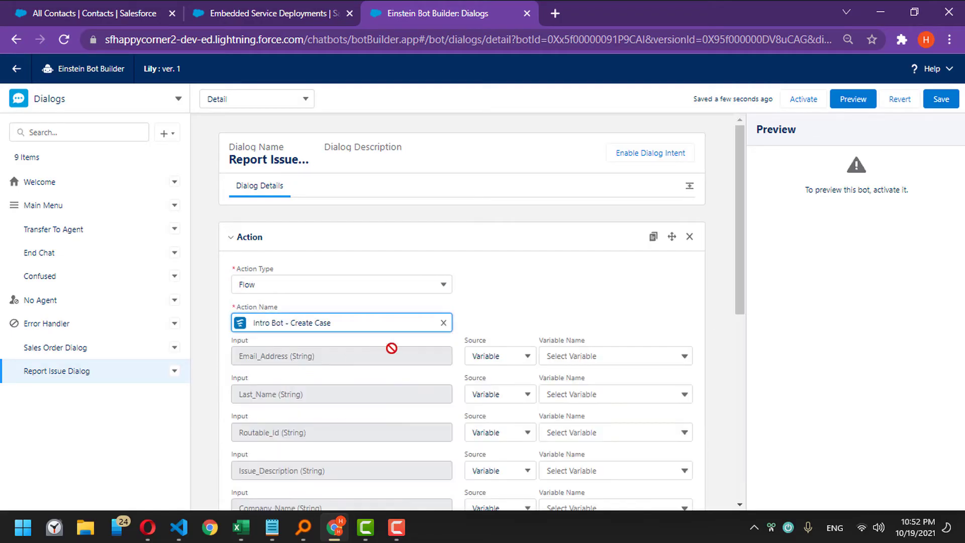
scroll(553, 290, "down", 2)
- Map the Email_Address, Last_Name and Routable_Id inputs to Email, Last Name and context Routable Id
left_click(593, 258)
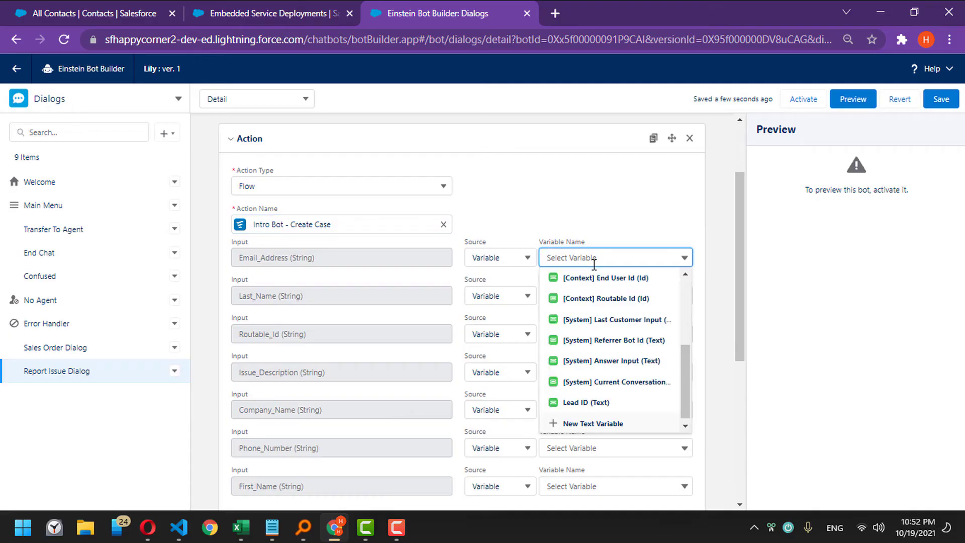
scroll(685, 284, "up", 5)
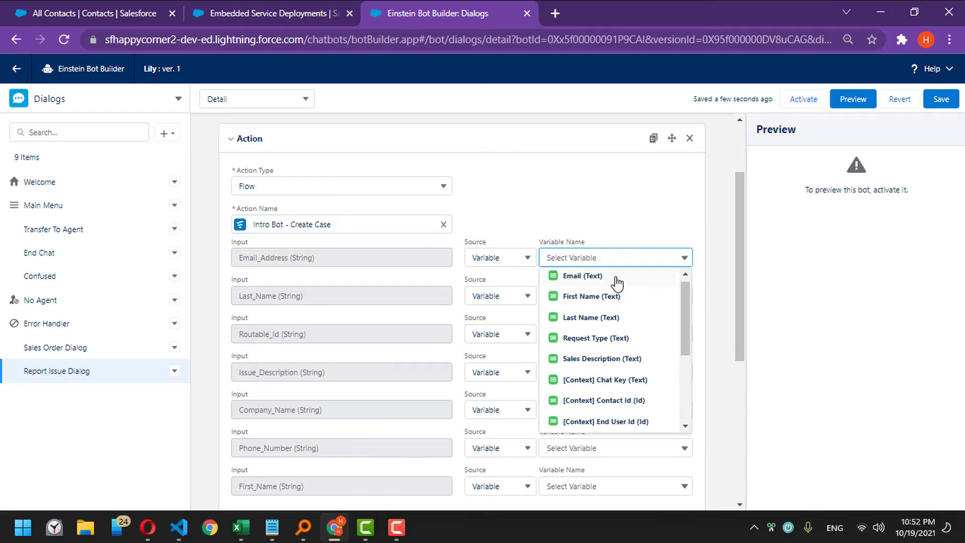
left_click(618, 279)
left_click(591, 296)
scroll(676, 334, "up", 5)
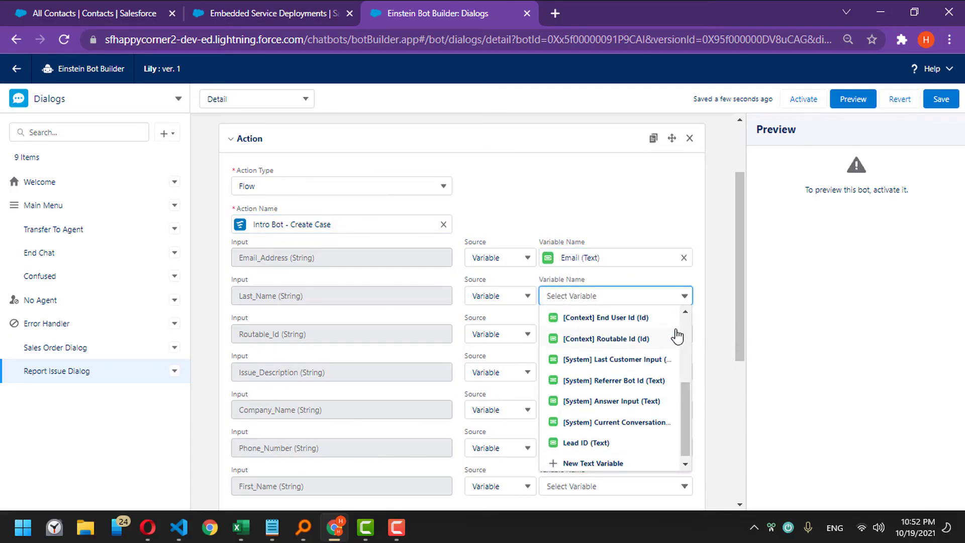
left_click(622, 361)
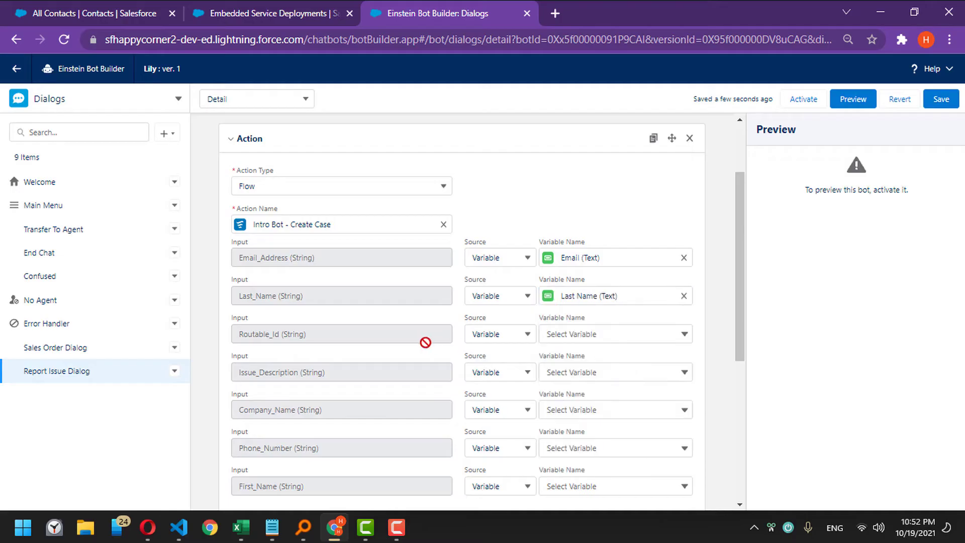
left_click(569, 332)
left_click(626, 376)
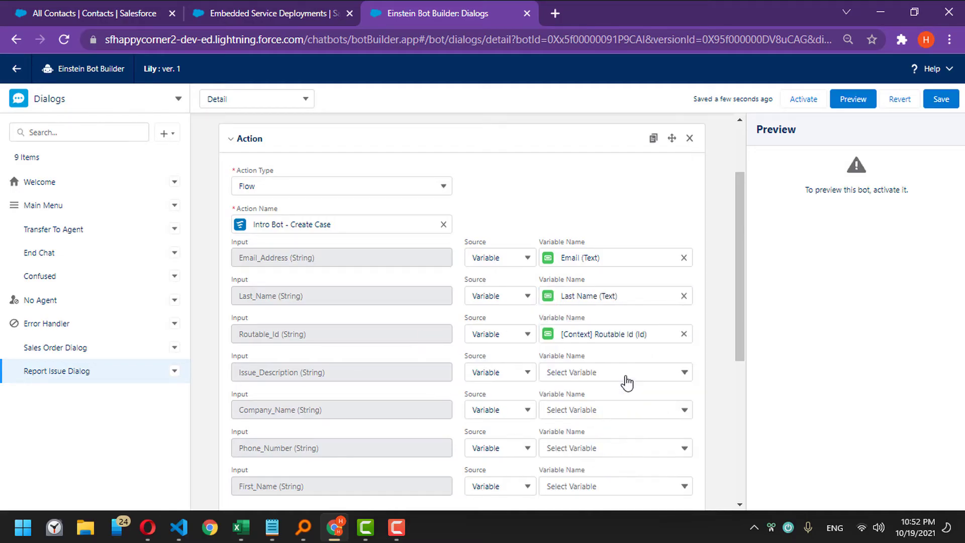
- Map Issue_Description to Sales Description and First_Name to the First Name variable
scroll(641, 296, "down", 2)
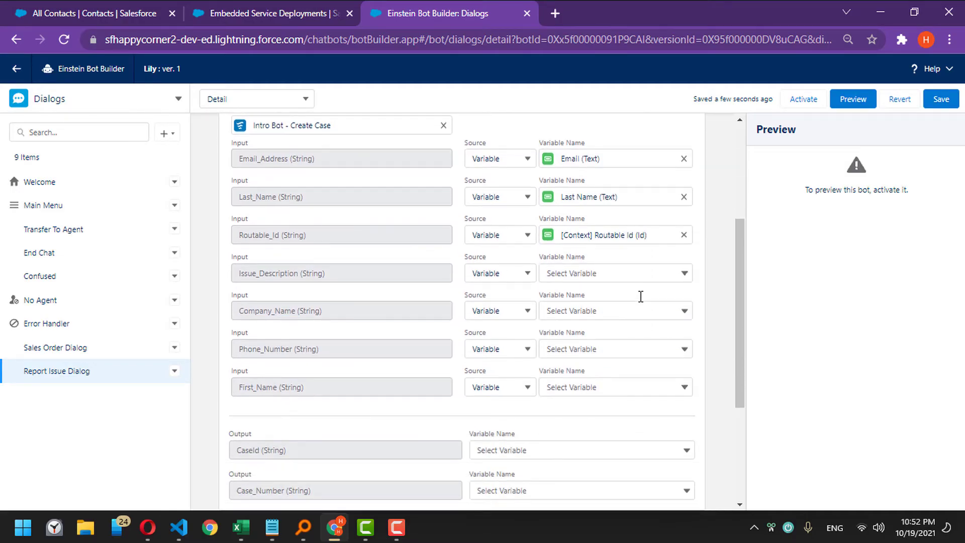
left_click(611, 272)
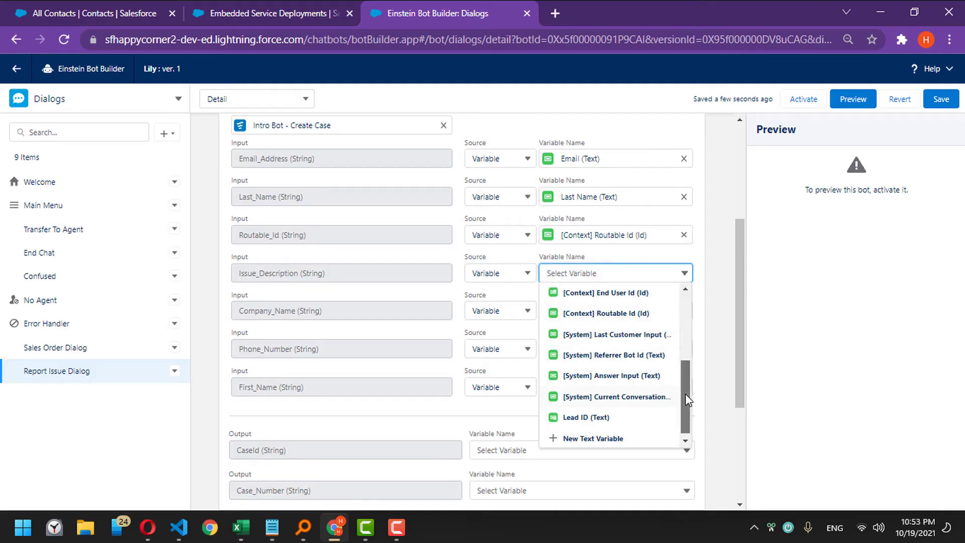
left_click_drag(685, 393, 683, 310)
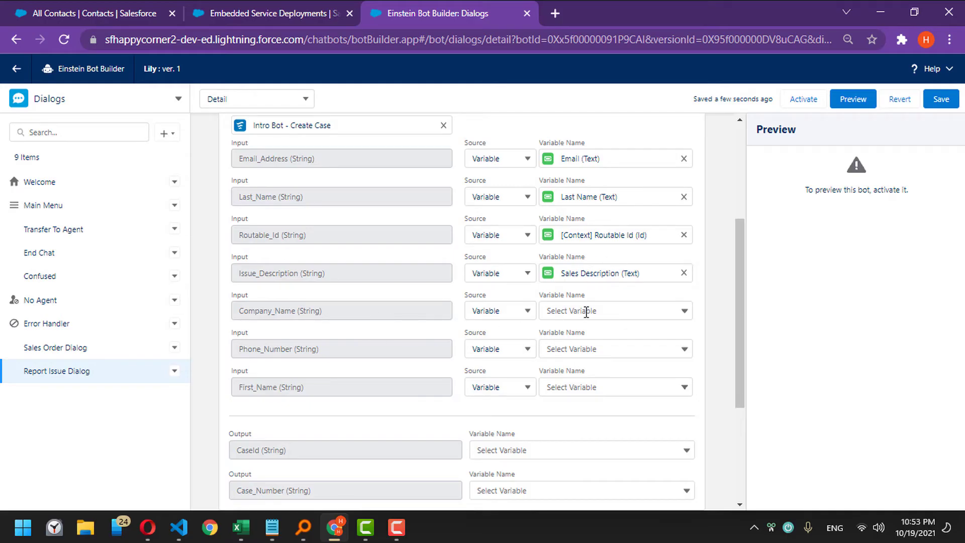
left_click(601, 388)
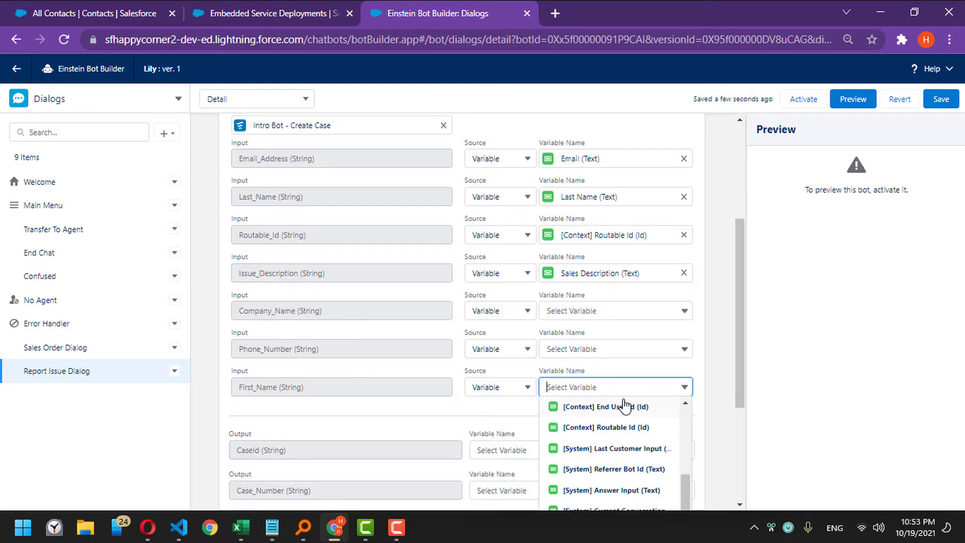
left_click(612, 429)
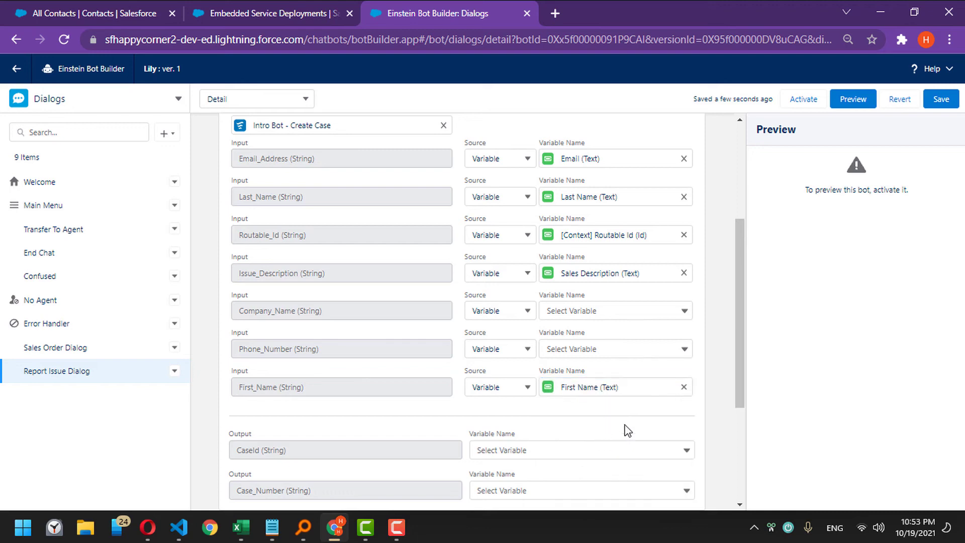
scroll(729, 322, "down", 4)
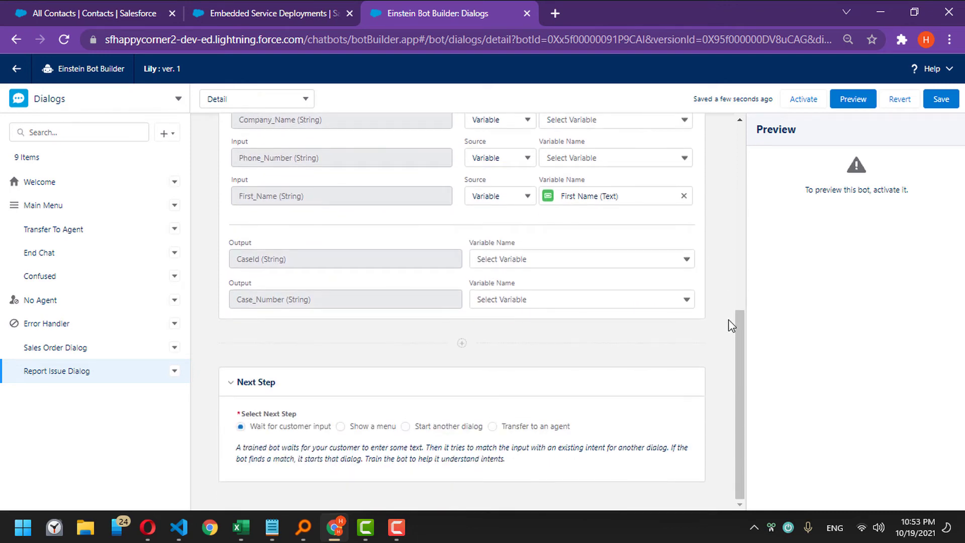
- Store the CaseId output in a new text variable named Case ID
left_click(550, 262)
left_click(545, 405)
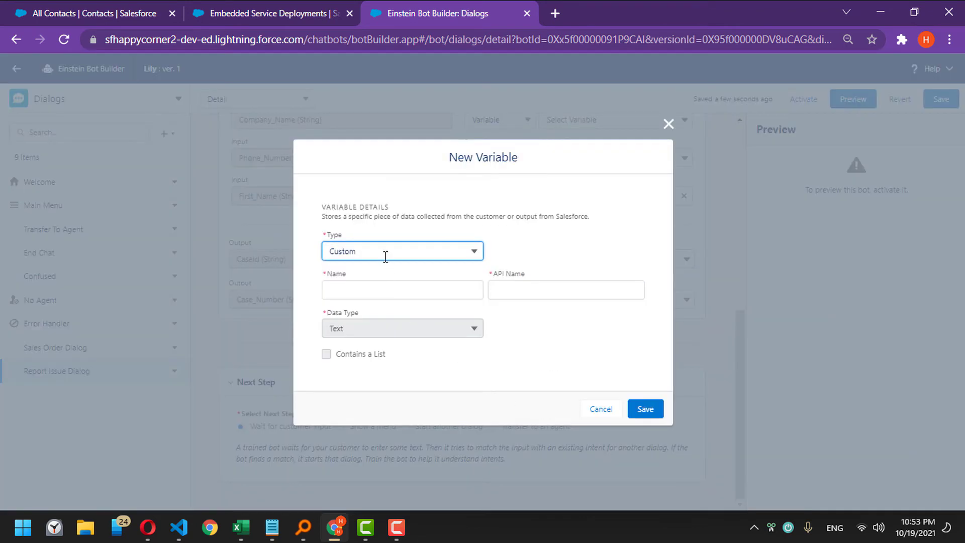
left_click(374, 287)
type("Case")
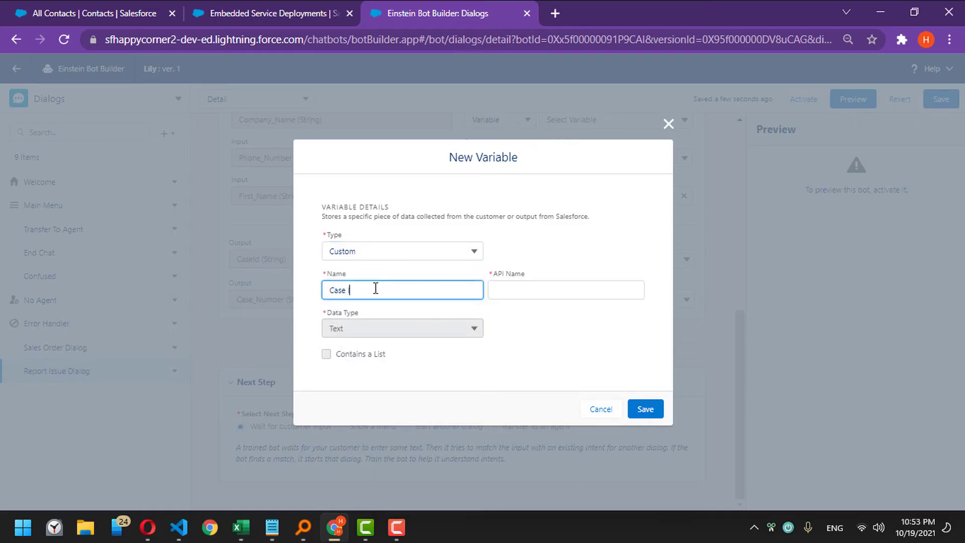
type(" ID")
key("Tab")
left_click(635, 409)
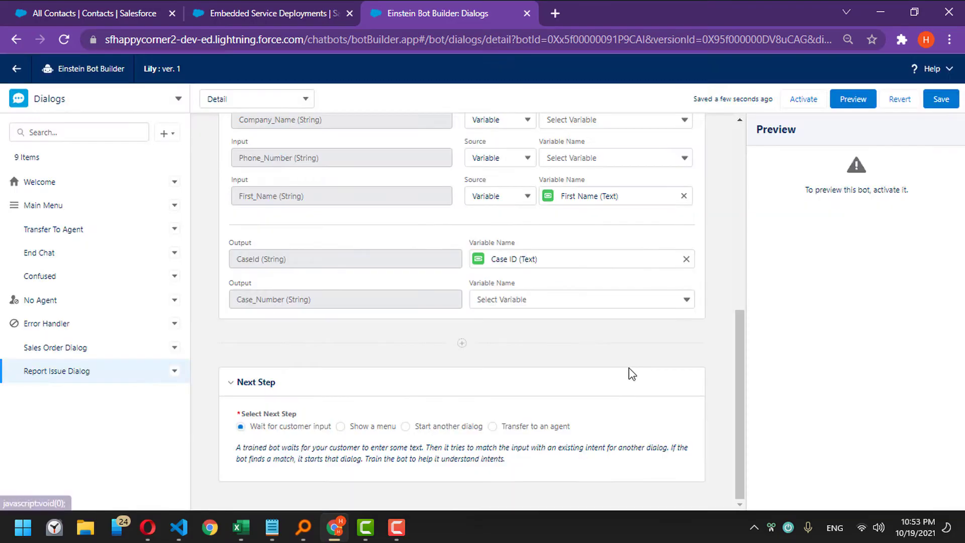
- Store the Case_Number output in a new text variable named Case Number
left_click(497, 300)
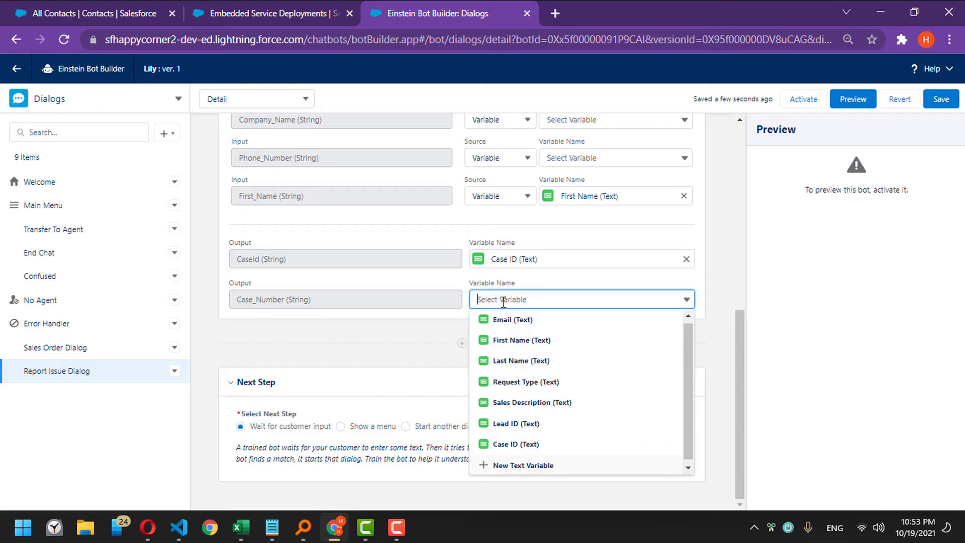
left_click(521, 463)
left_click(397, 289)
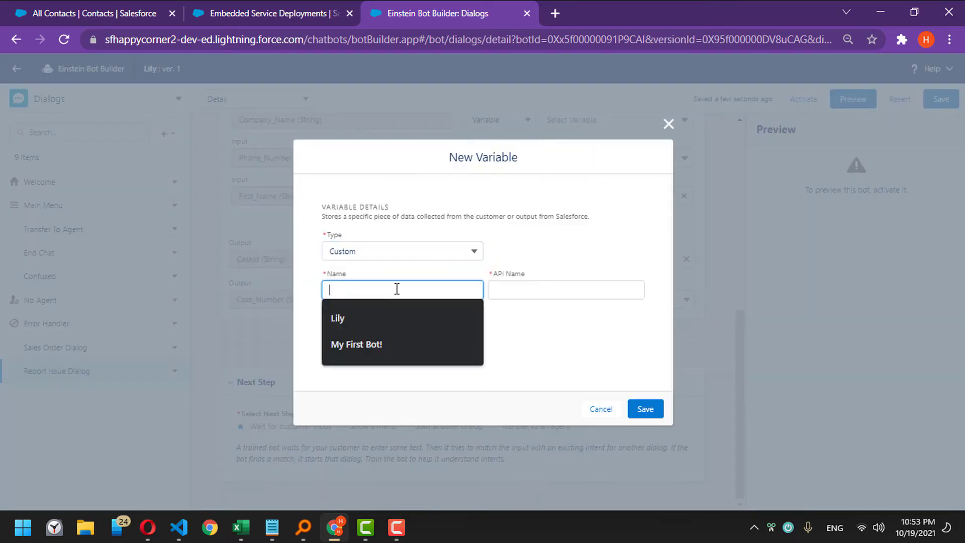
type("Cas")
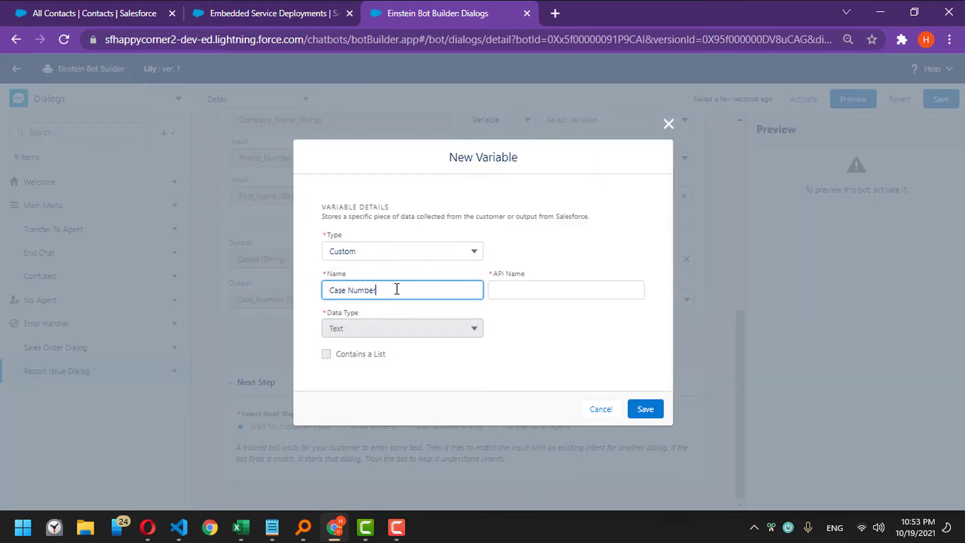
type("e Number")
key("Tab")
left_click(643, 409)
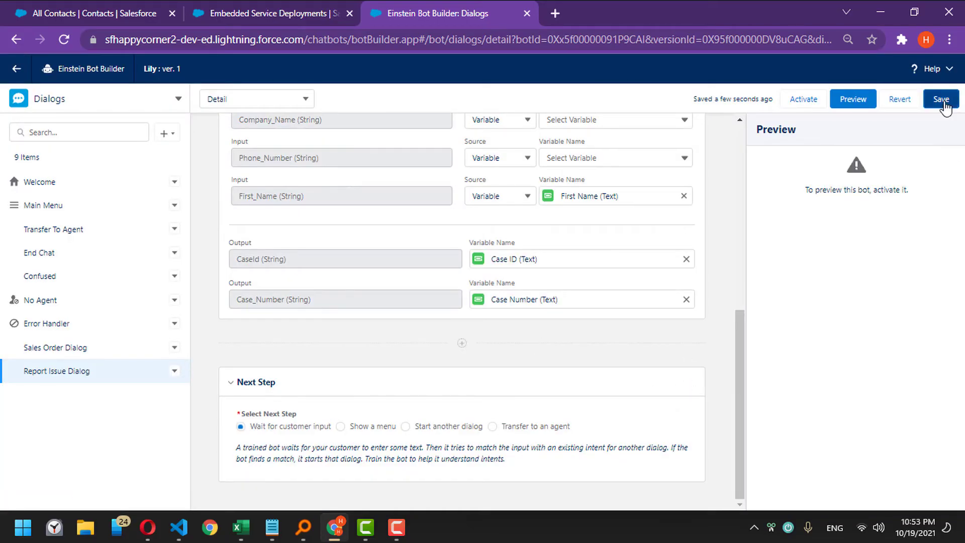
- Save and activate the Lily bot, then start a Chat with an Expert preview
left_click(942, 100)
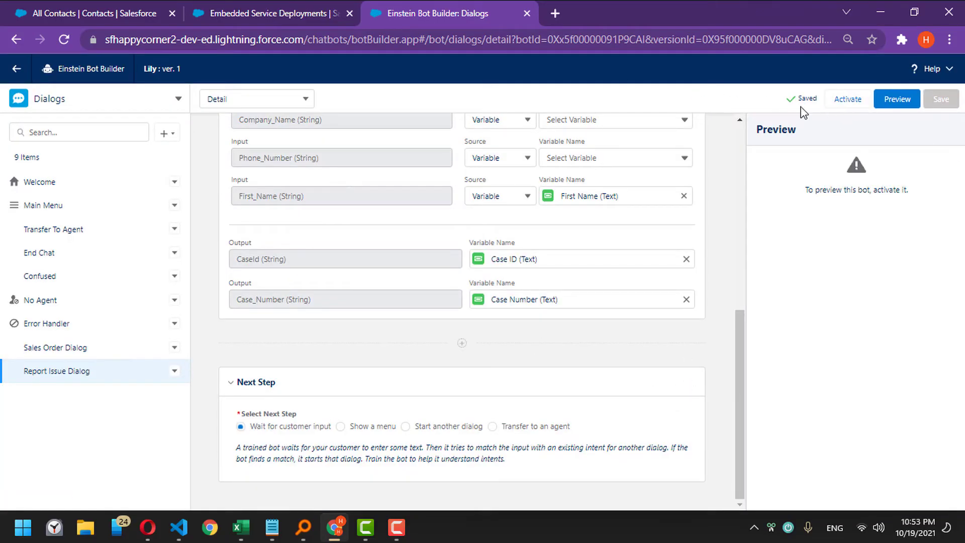
left_click(848, 100)
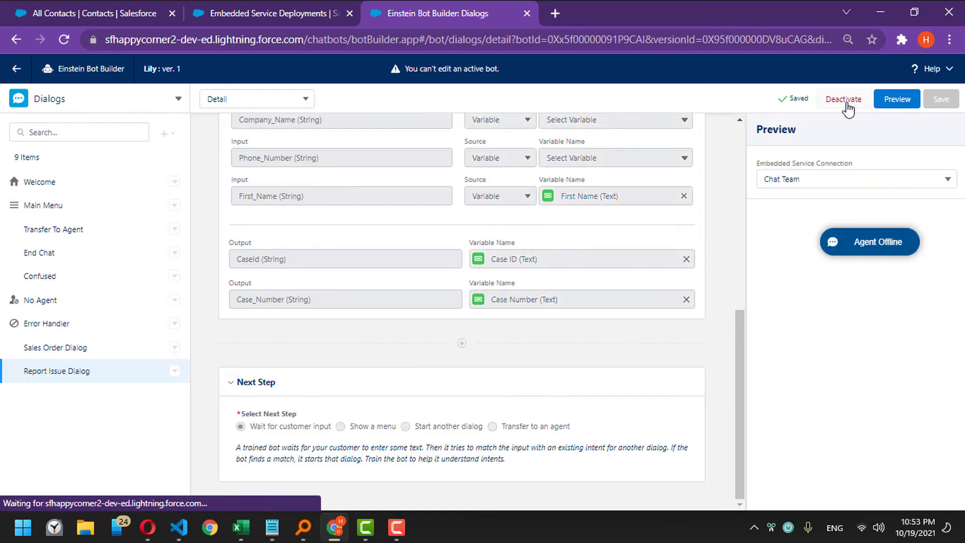
left_click(860, 245)
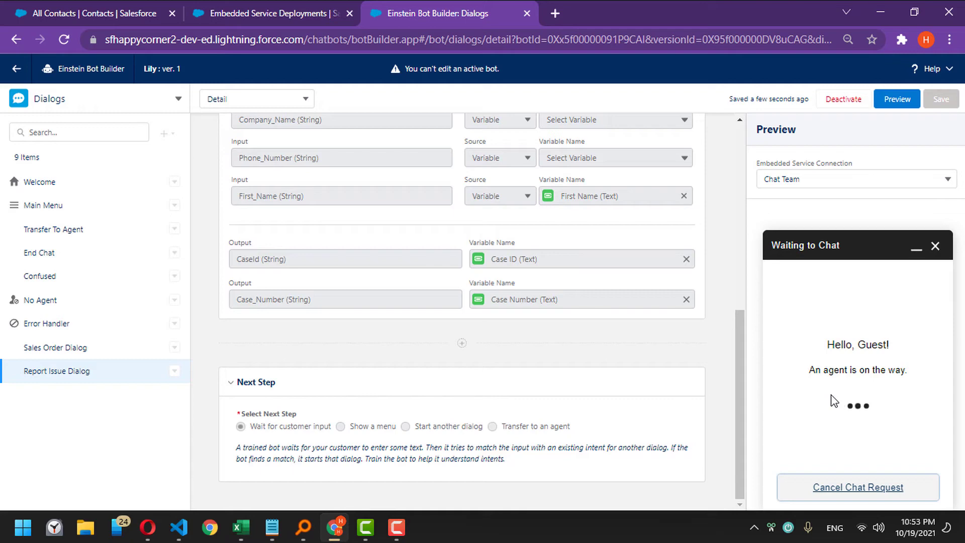
left_click_drag(819, 369, 828, 373)
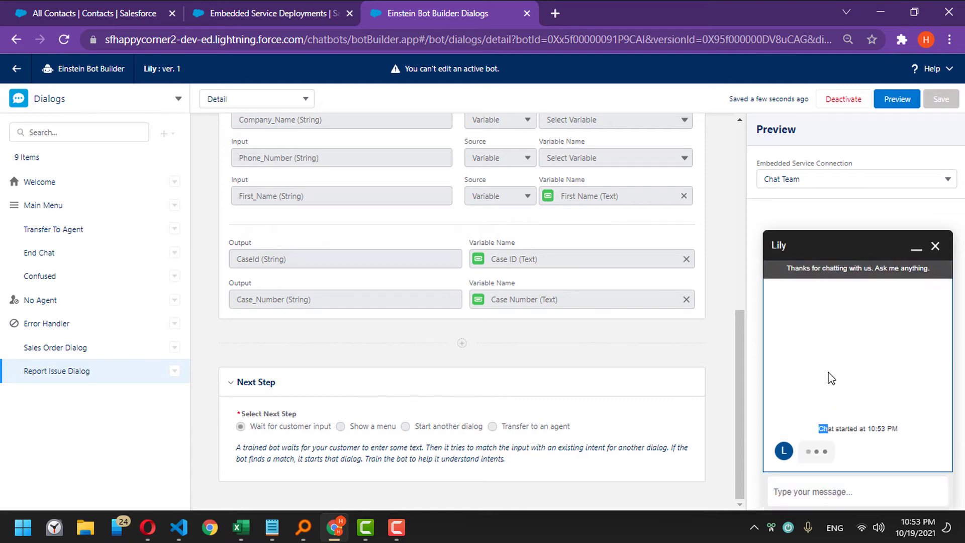
- Answer the preview chat with first name 'Test', last name 'My Last Name' and a test email address
left_click(844, 489)
type("T")
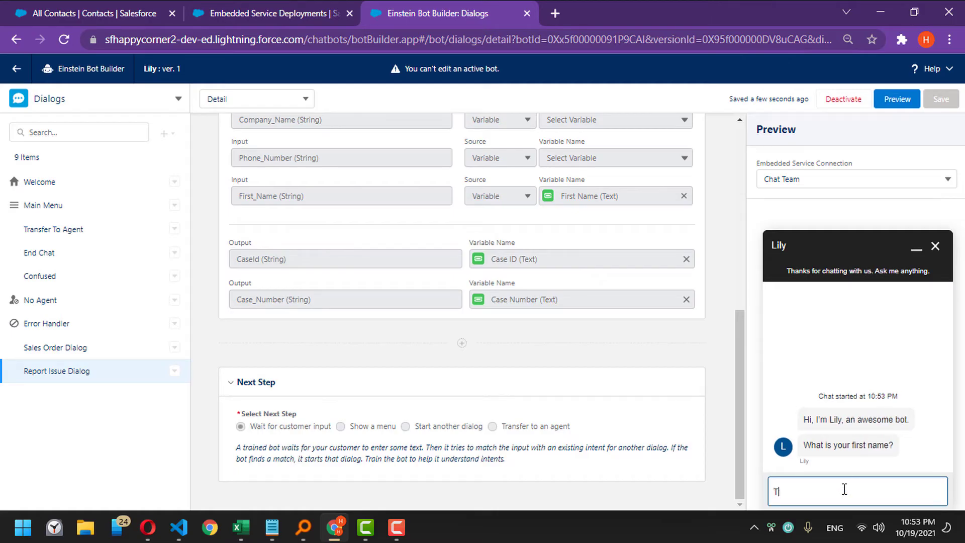
type("est")
key("Return")
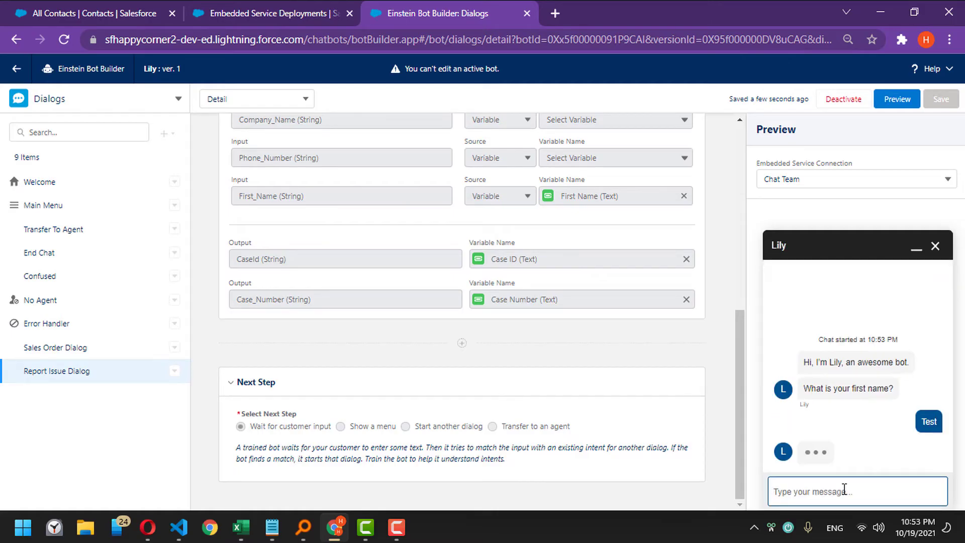
type("My Last")
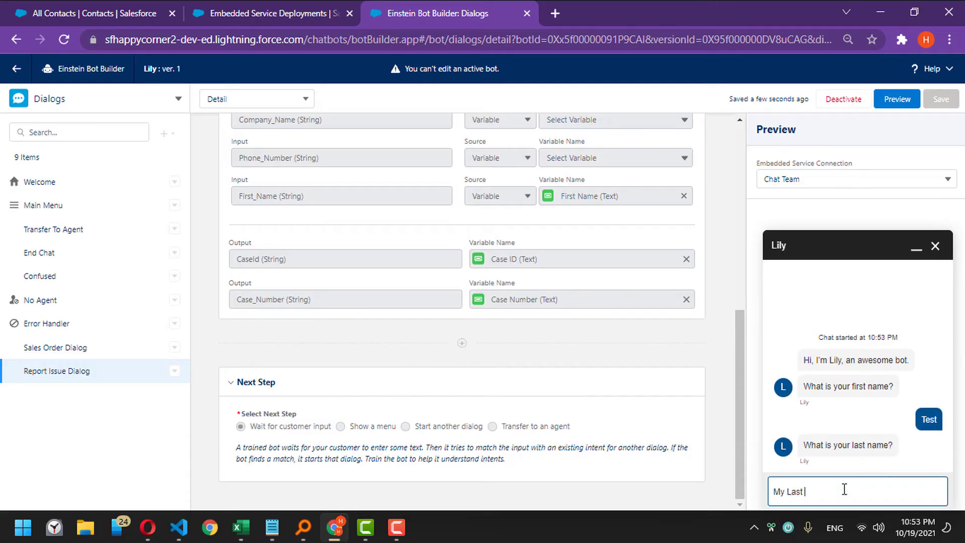
type(" Name")
key("Return")
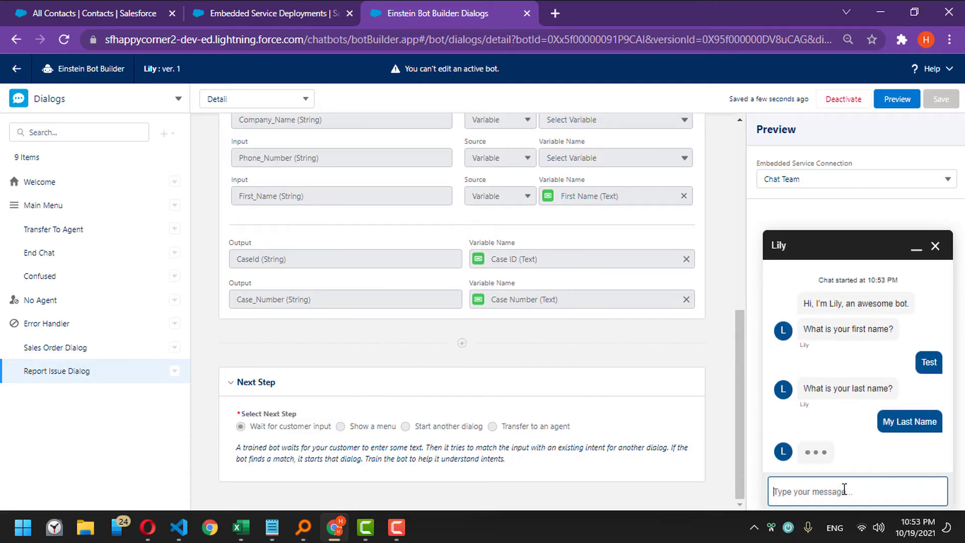
type("Test")
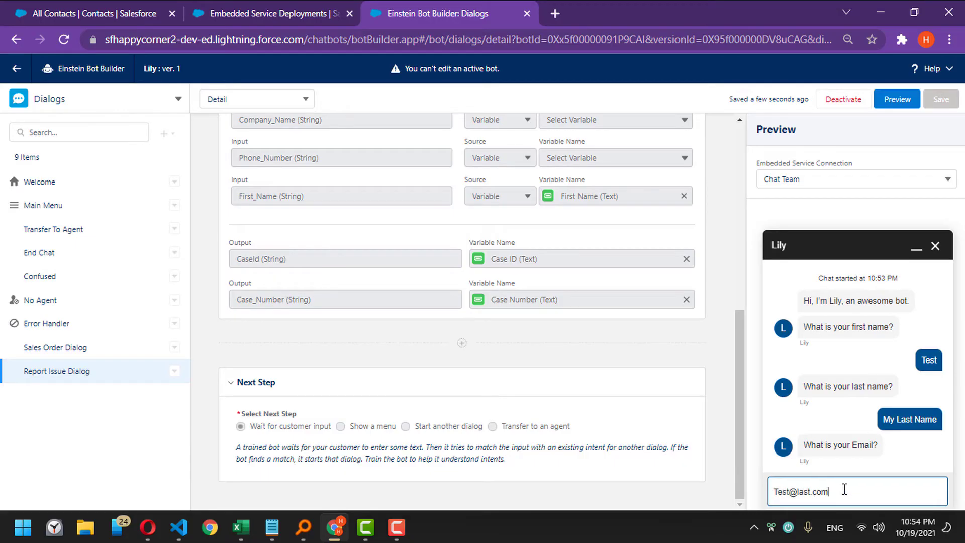
type("@last.com")
key("Return")
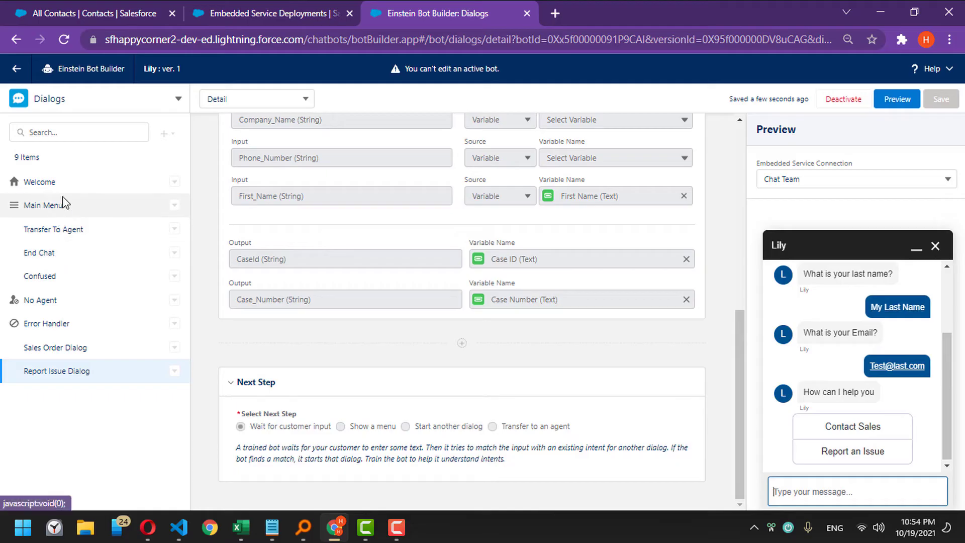
- Glance through the Welcome dialog, then switch to the All Contacts browser tab
left_click(55, 182)
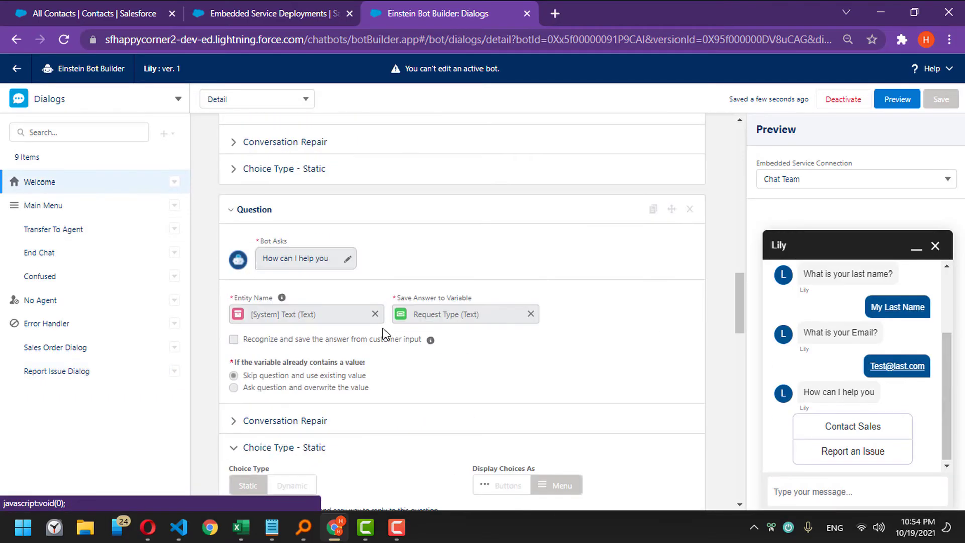
scroll(383, 332, "down", 15)
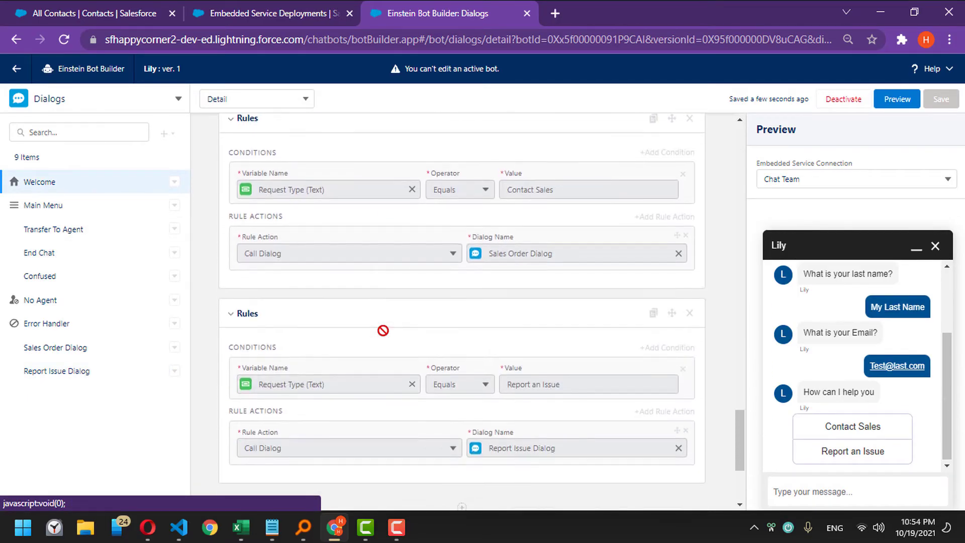
scroll(344, 180, "down", 2)
scroll(493, 209, "up", 2)
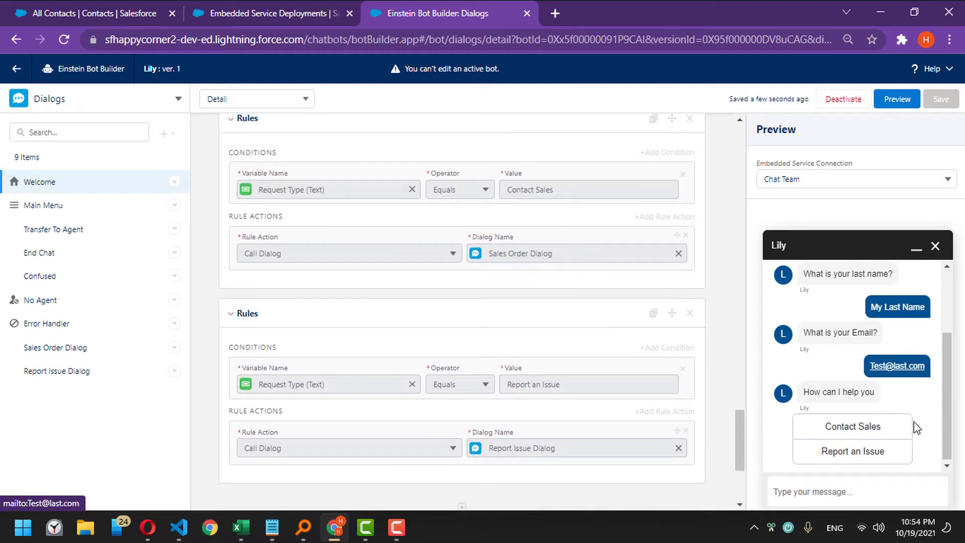
left_click(125, 13)
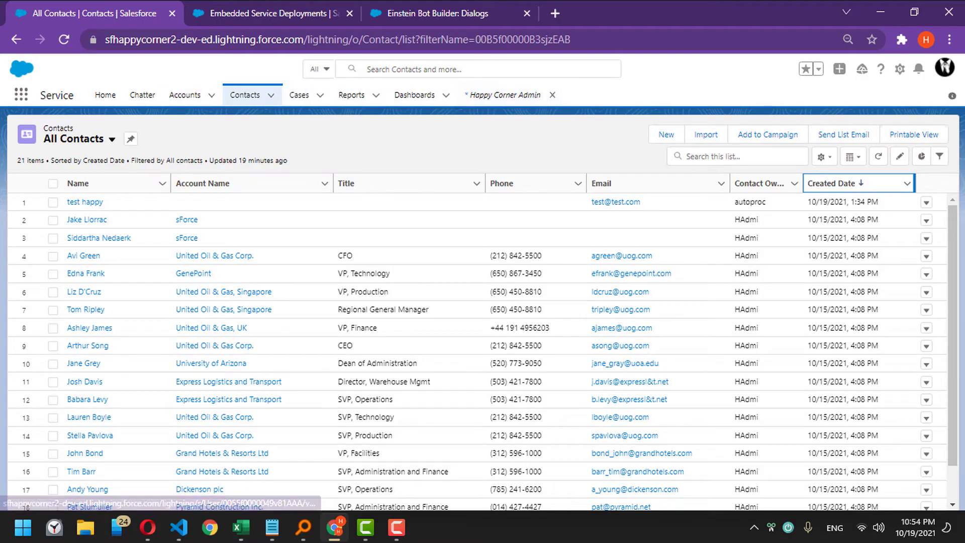
- In the Sales app, list All Open Leads sorted by Created Date, then return to Bot Builder
left_click(23, 97)
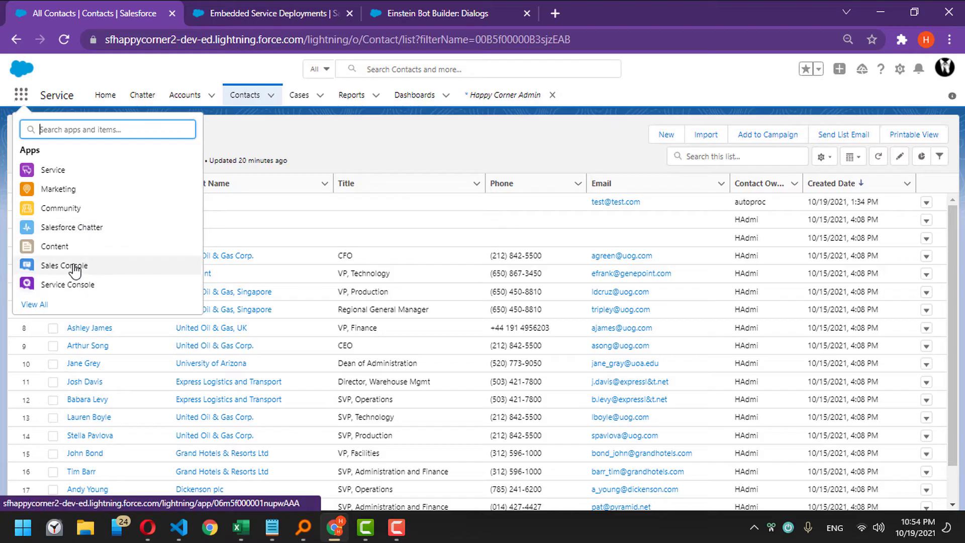
left_click(59, 300)
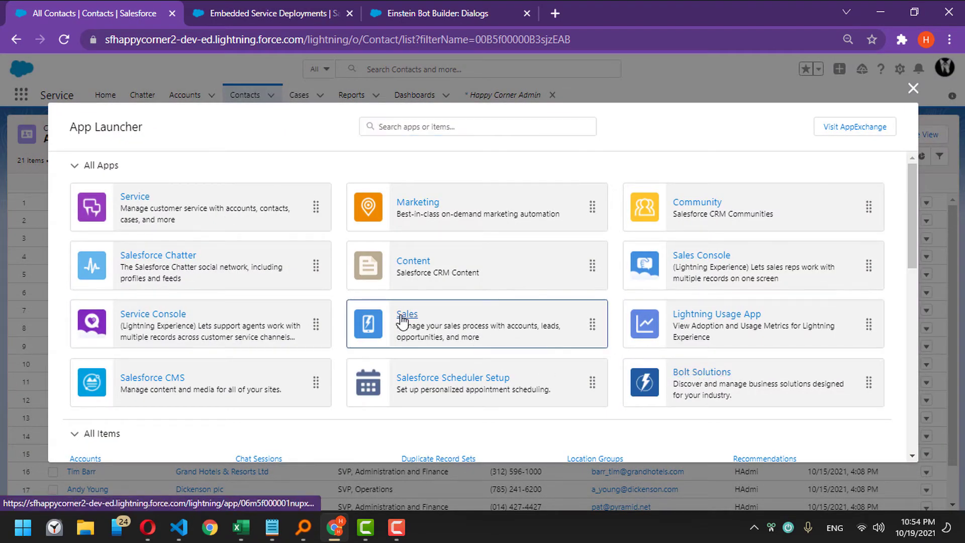
left_click(382, 322)
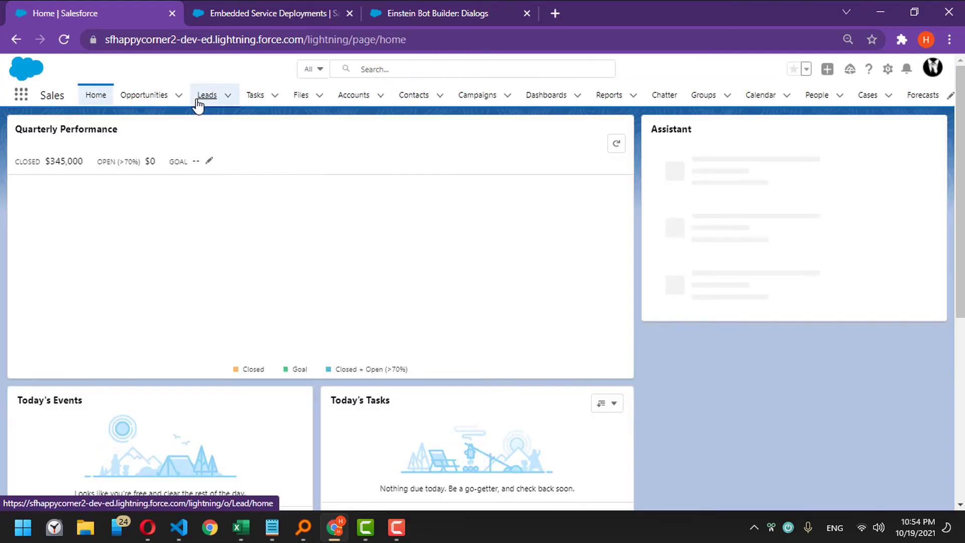
left_click(198, 103)
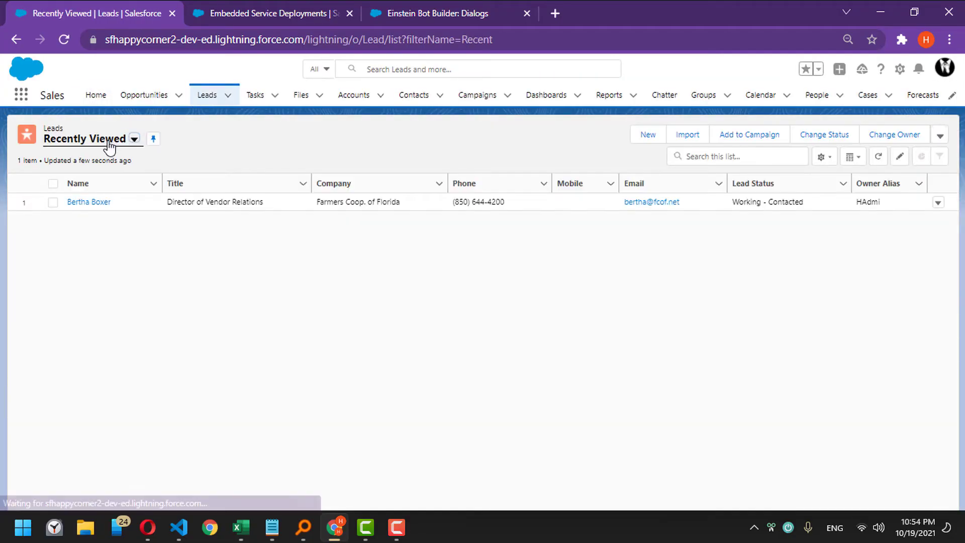
left_click(108, 143)
left_click(88, 180)
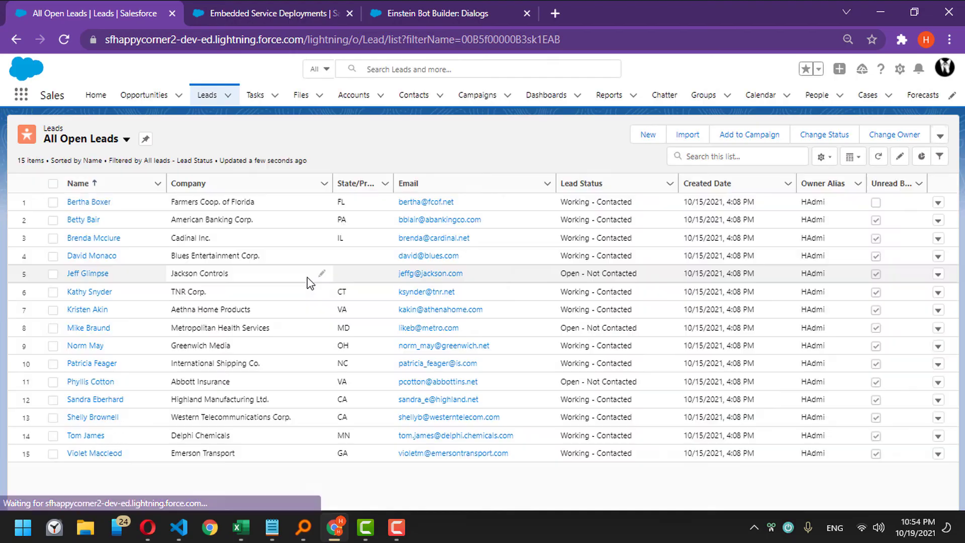
left_click(699, 184)
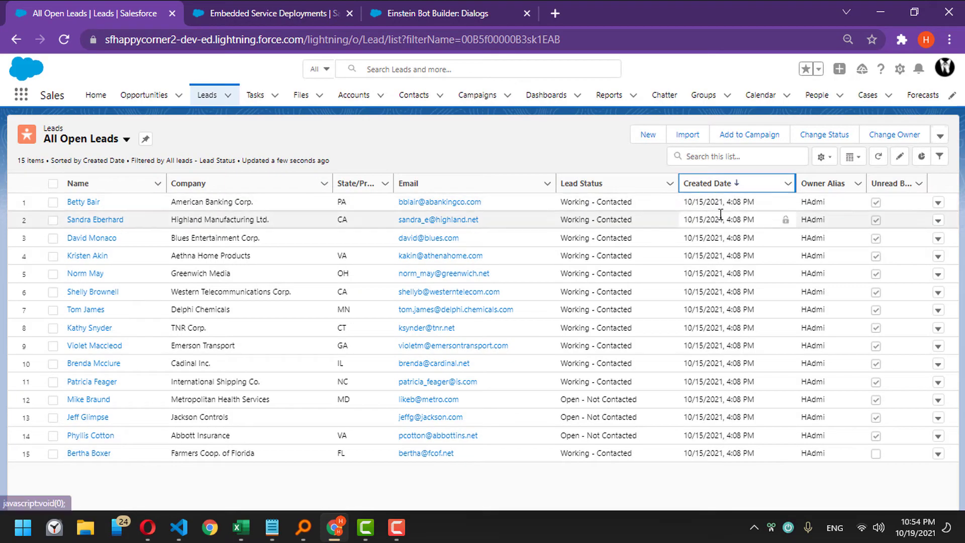
left_click(446, 8)
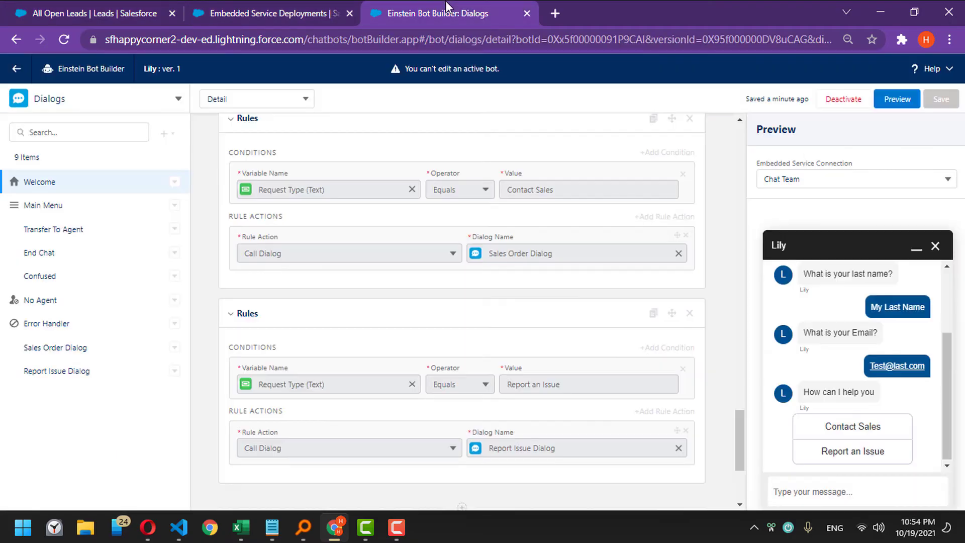
- Choose Contact Sales in the preview chat and refresh the All Open Leads list for new leads
left_click(853, 431)
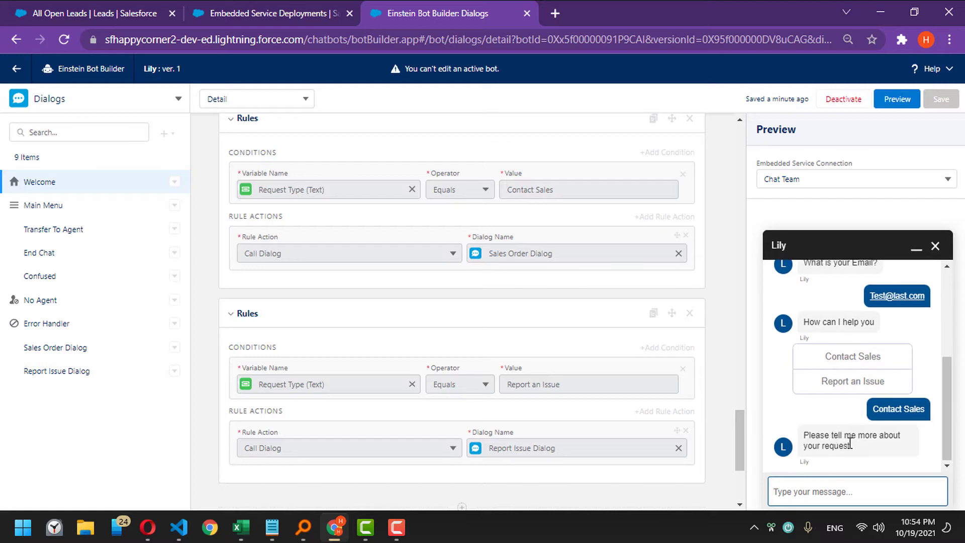
triple_click(816, 435)
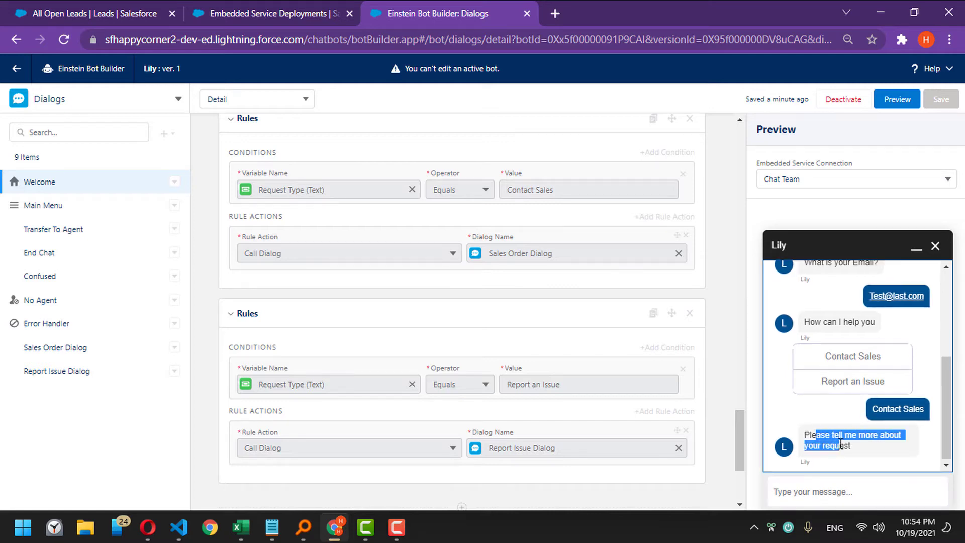
left_click(841, 444)
left_click(29, 7)
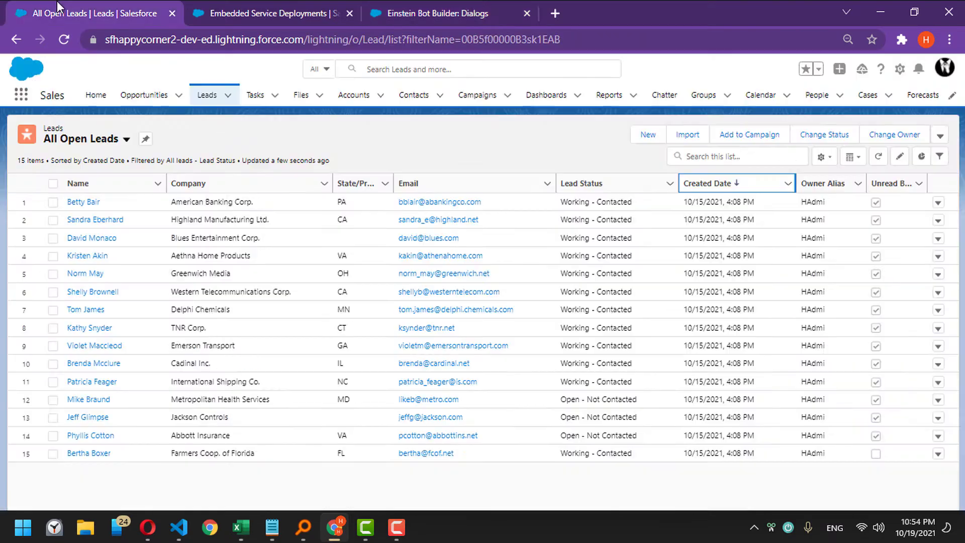
left_click(878, 157)
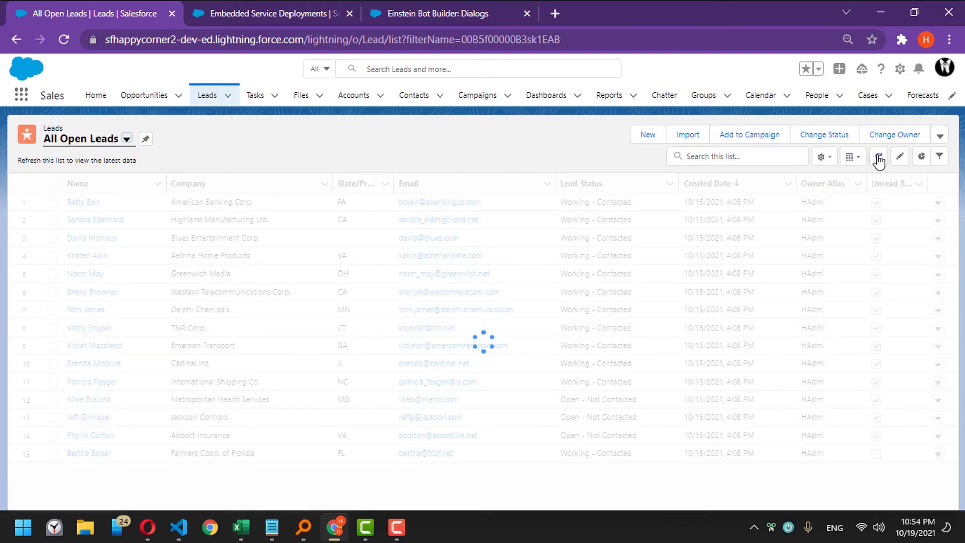
left_click(879, 157)
left_click(878, 157)
left_click(396, 7)
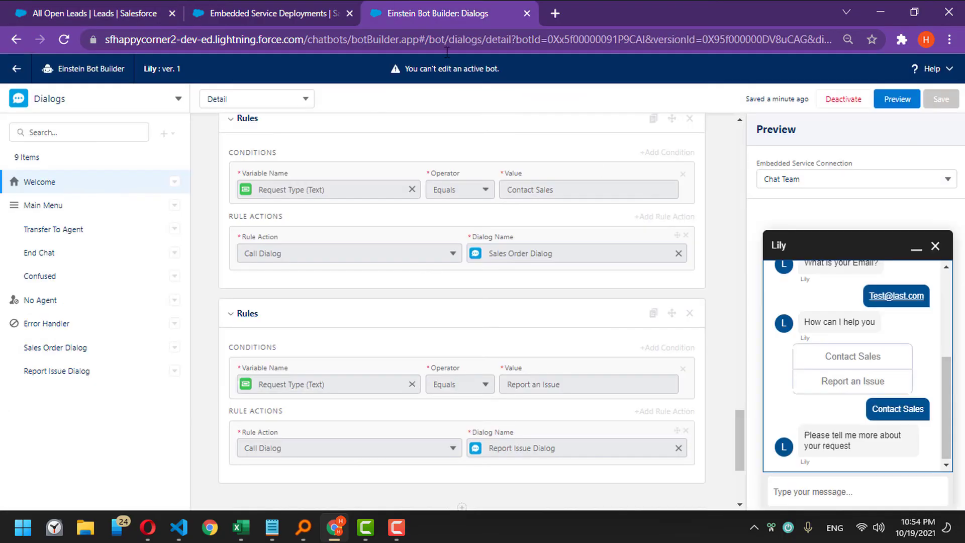
- Send 'I need a quote' and review the system-error and no-agents-available replies
left_click(849, 489)
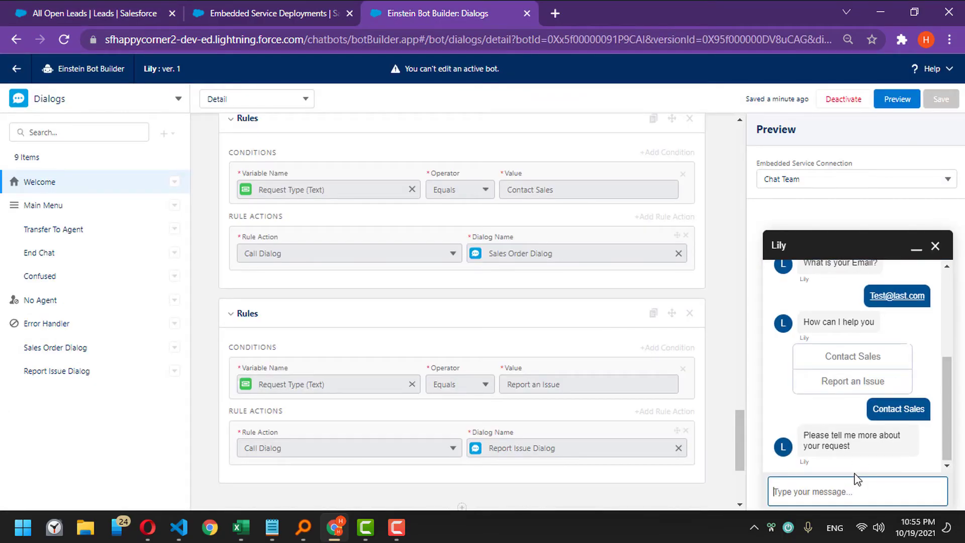
type("I need a quote")
key("Return")
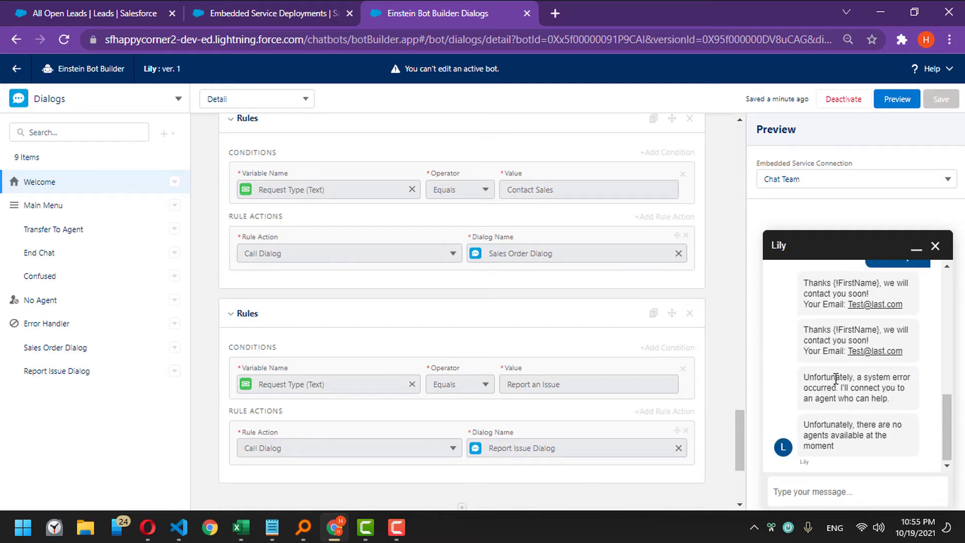
left_click_drag(835, 378, 882, 400)
left_click(882, 400)
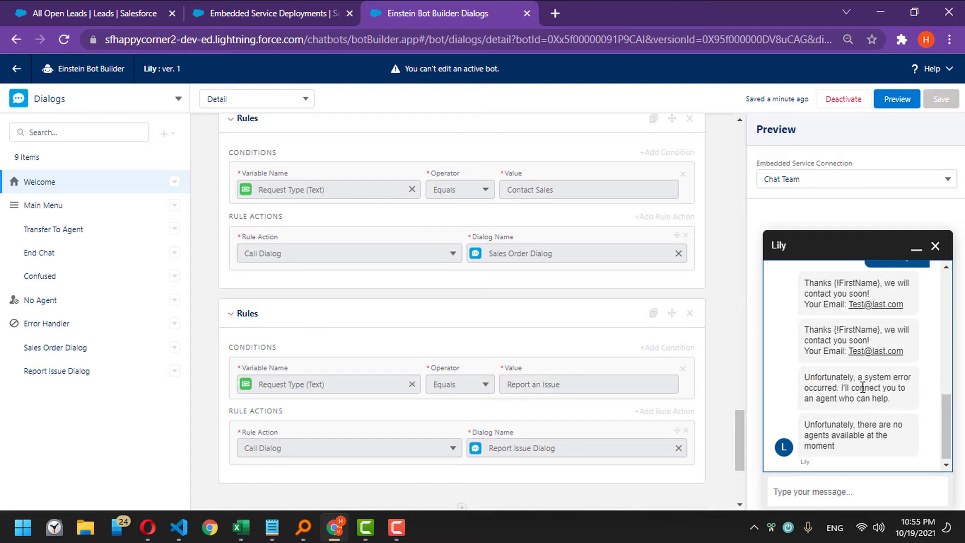
triple_click(822, 426)
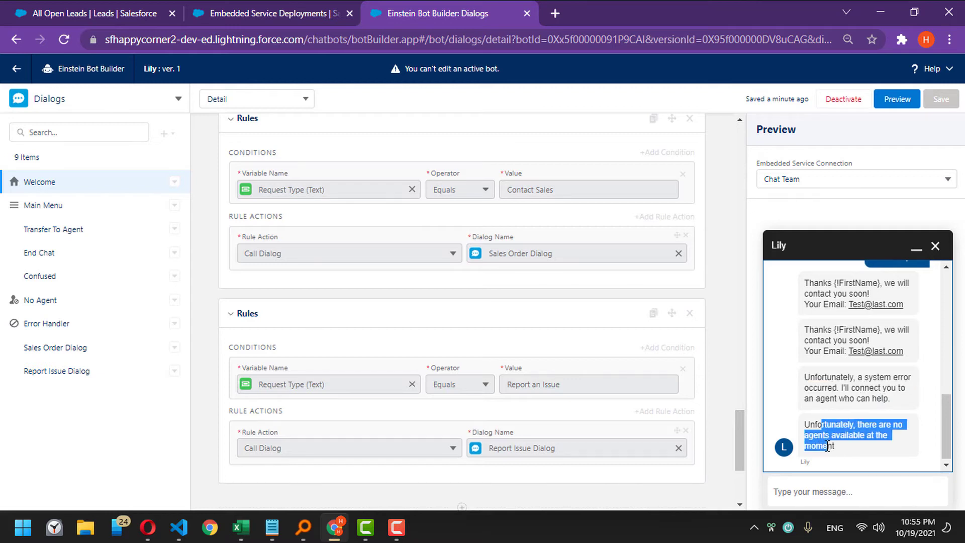
left_click(827, 449)
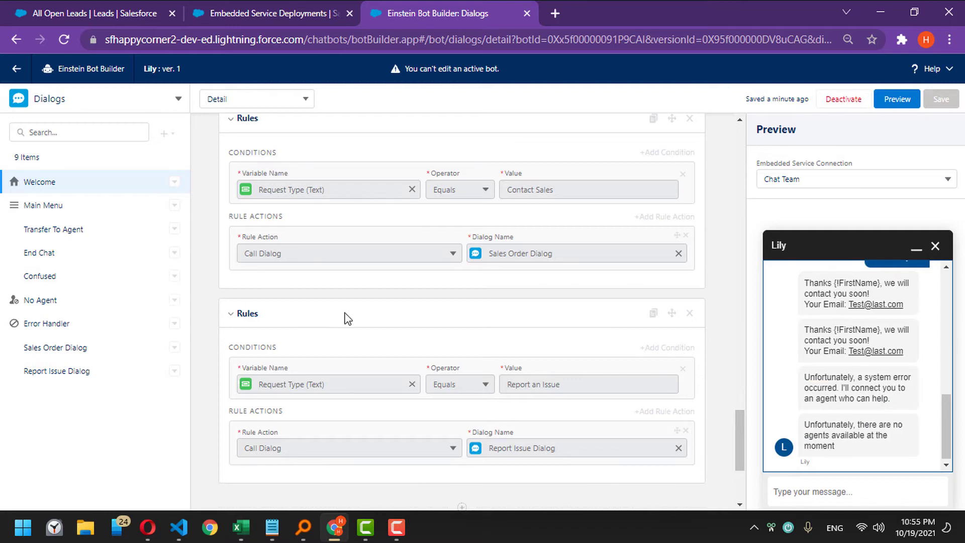
- Highlight the unfilled {!FirstName} placeholder in the bot's preview reply
scroll(538, 346, "up", 10)
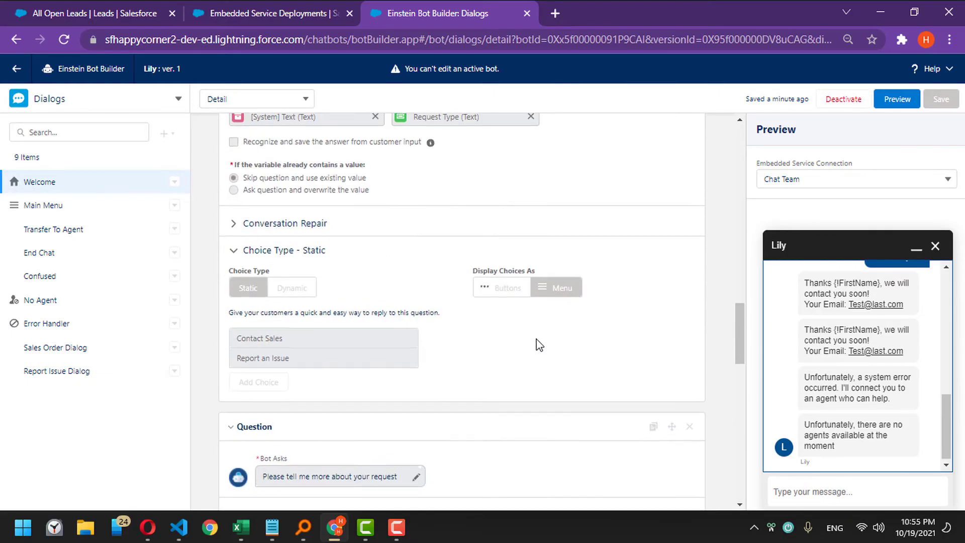
left_click_drag(836, 284, 876, 284)
left_click(877, 284)
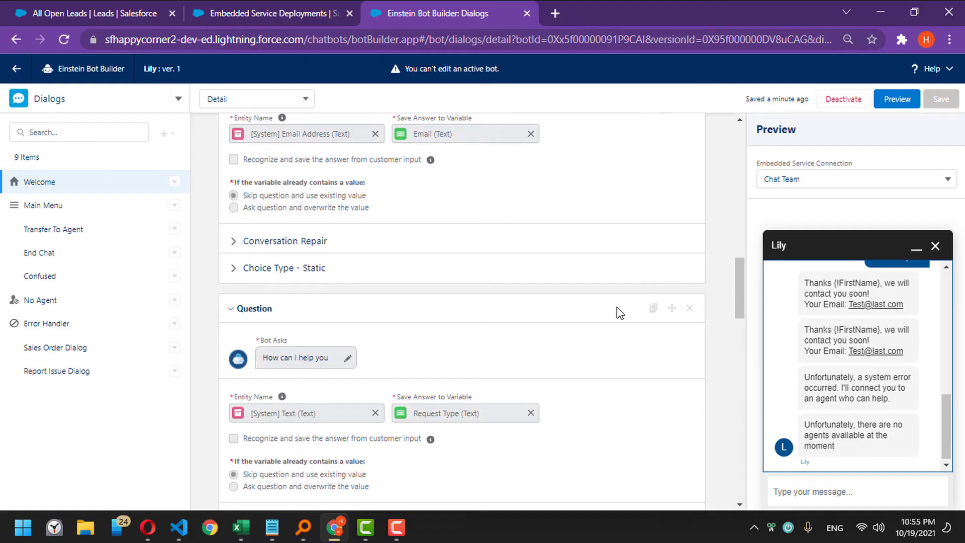
scroll(616, 307, "up", 10)
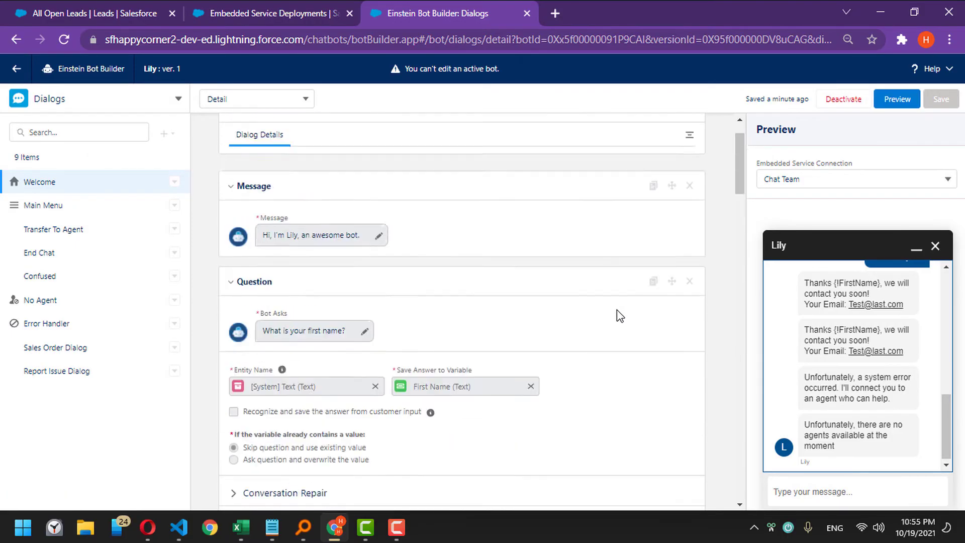
scroll(618, 311, "up", 1)
- Copy the First_Name API name from the Variables list and go back to Dialogs
left_click(76, 103)
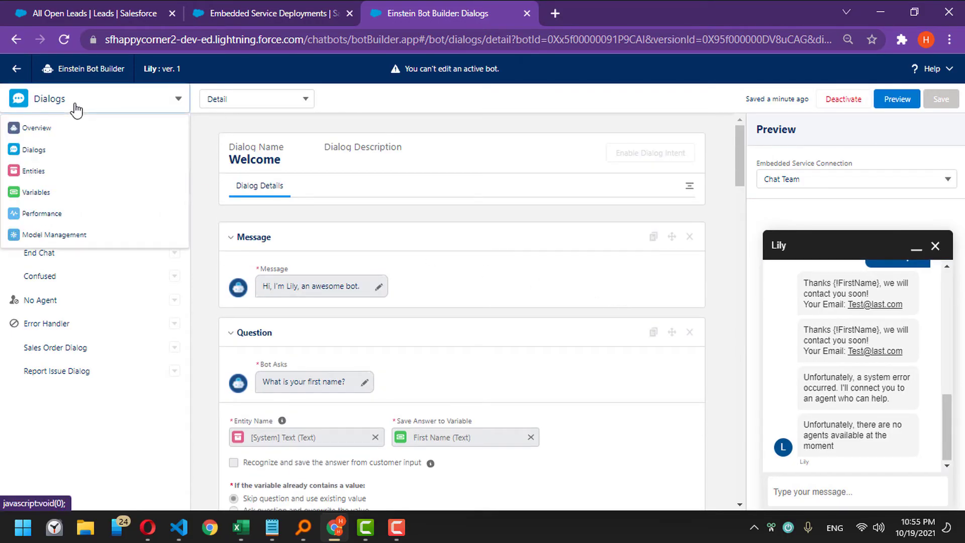
left_click(48, 194)
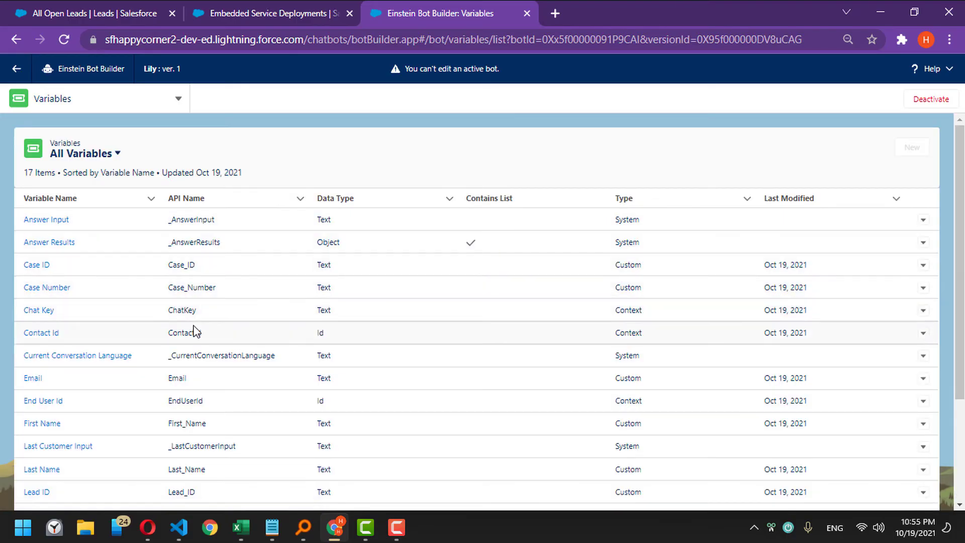
double_click(170, 424)
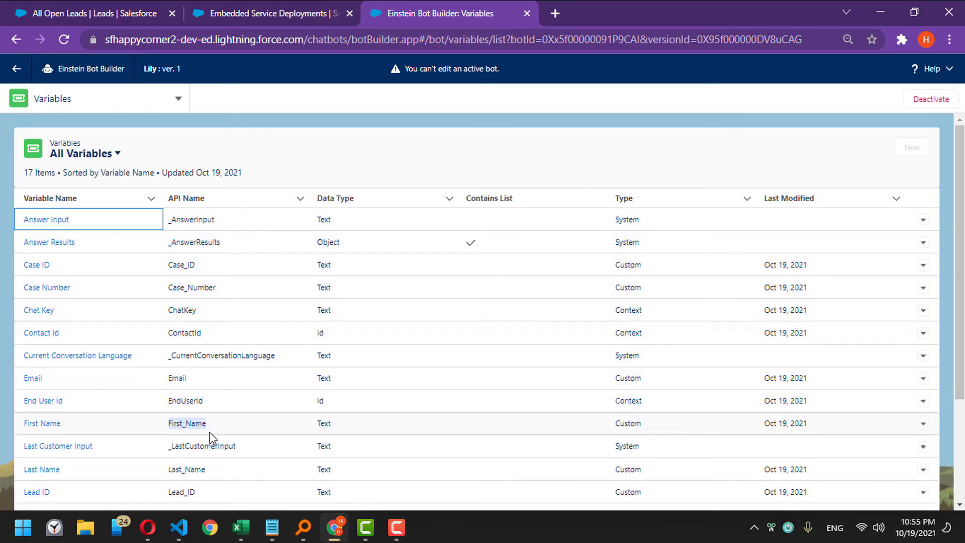
right_click(197, 424)
left_click(233, 311)
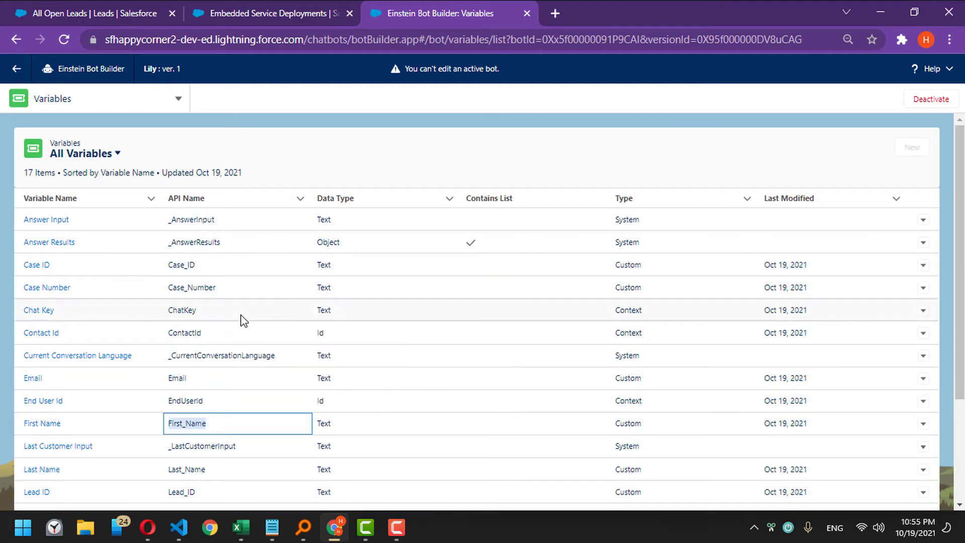
left_click(139, 107)
left_click(77, 156)
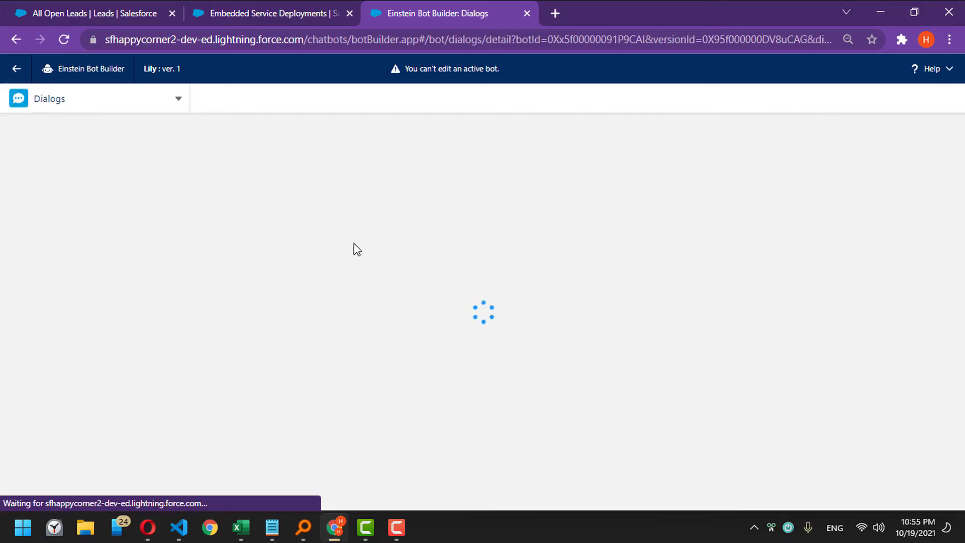
- Deactivate the Lily bot so its dialogs can be edited
scroll(568, 347, "down", 5)
scroll(573, 356, "down", 10)
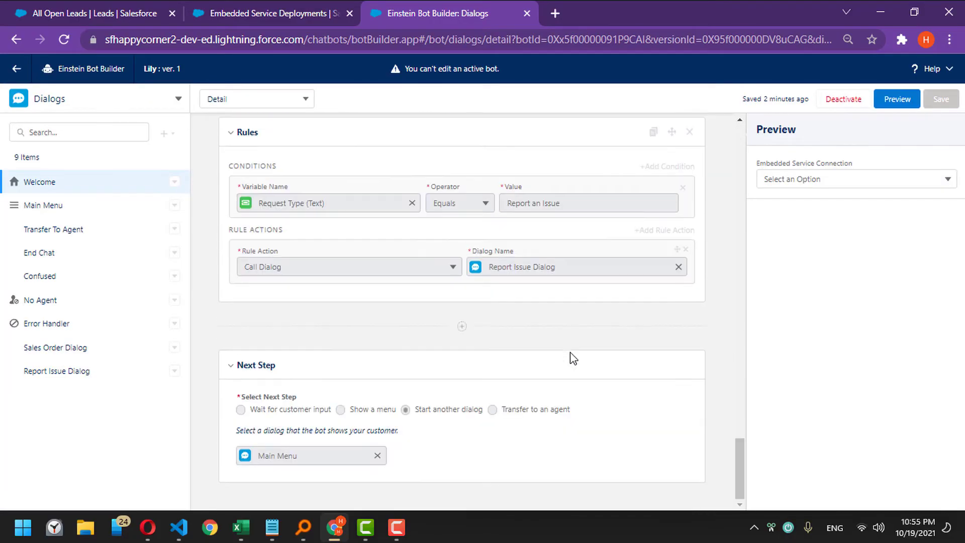
scroll(573, 357, "up", 8)
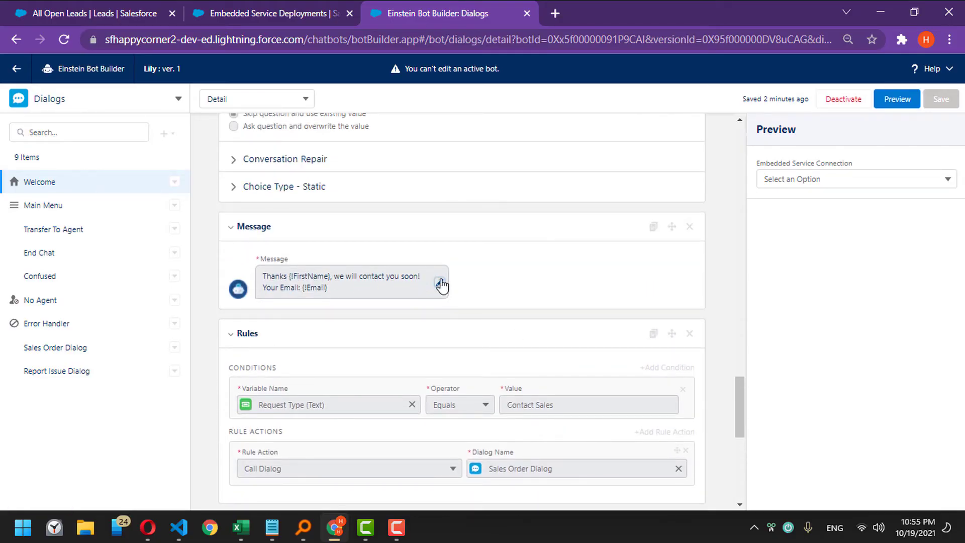
left_click(844, 100)
left_click(645, 320)
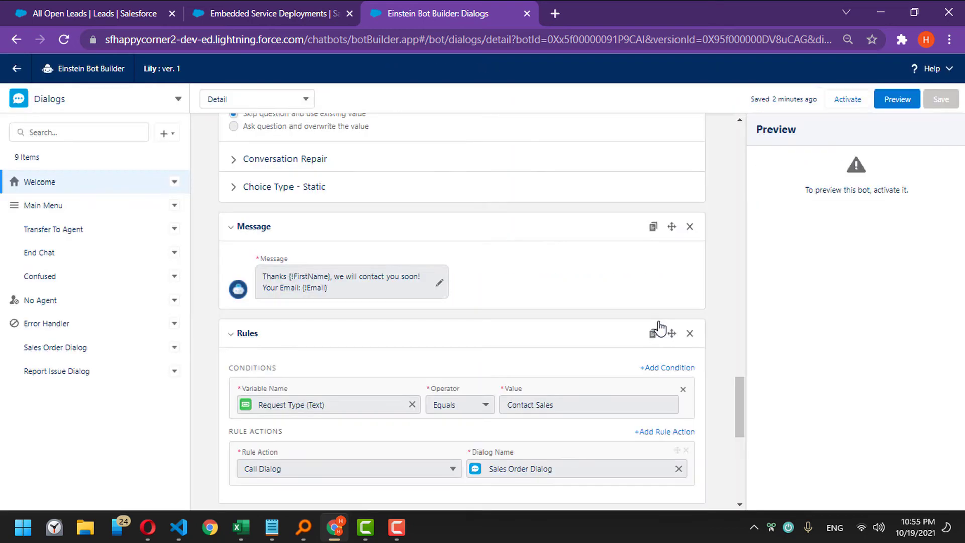
- Change {!FirstName} to {!First_Name} in the thank-you message and save
left_click(438, 283)
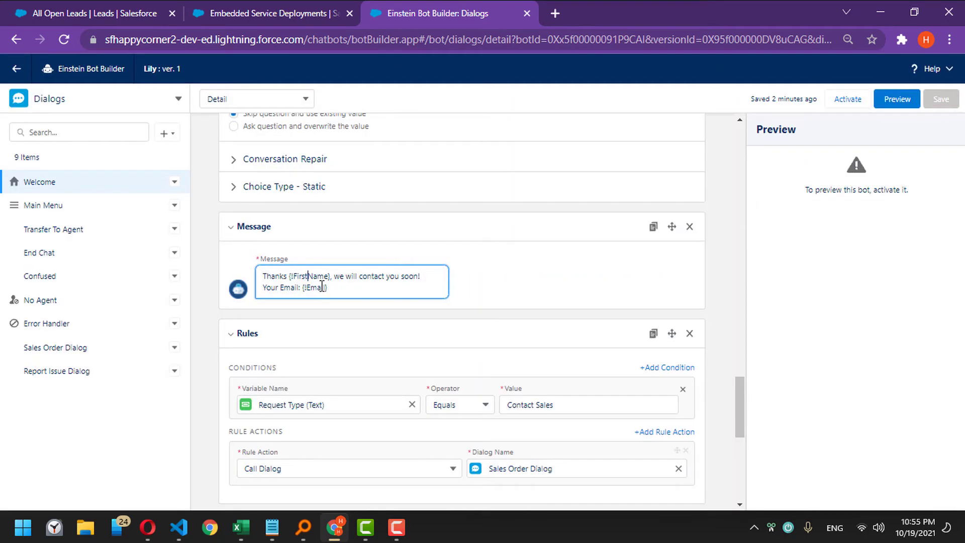
type("_")
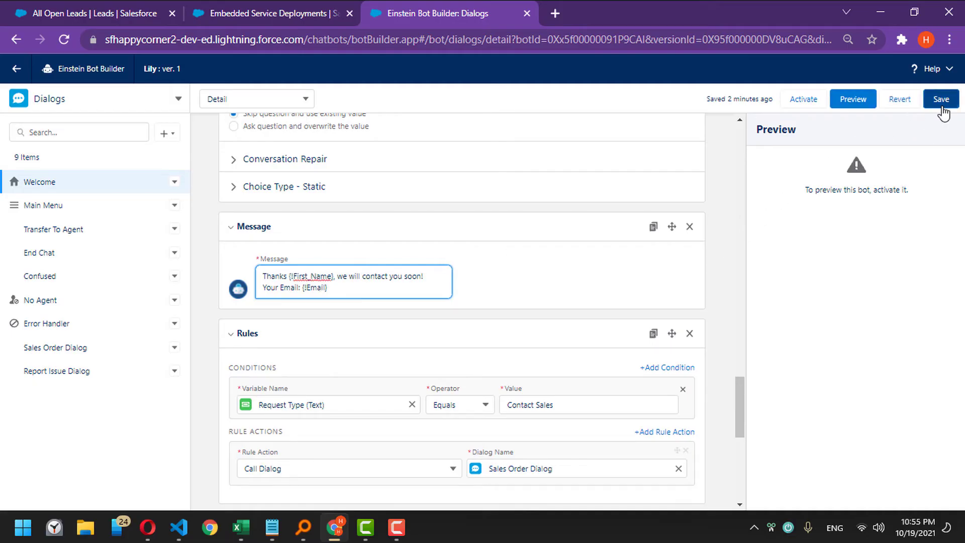
left_click(936, 103)
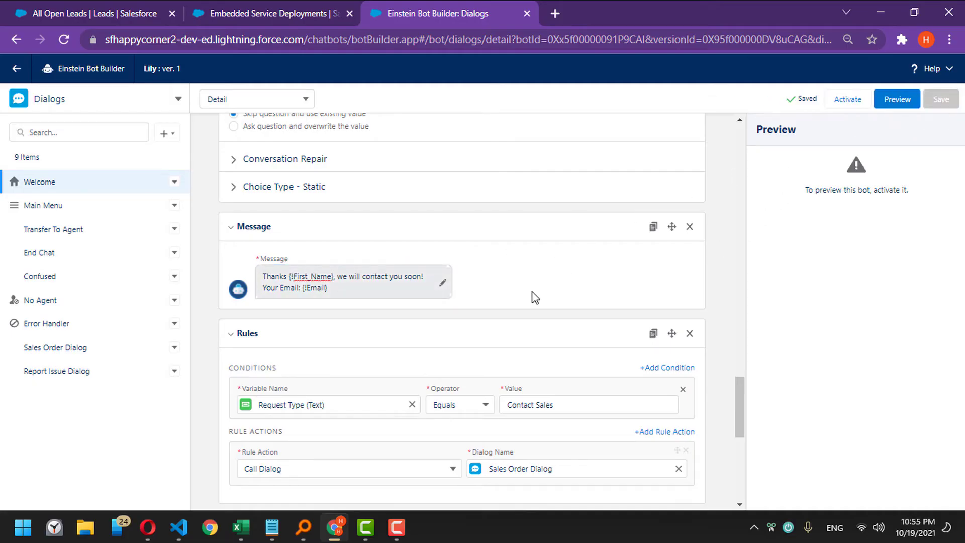
scroll(535, 298, "down", 2)
scroll(316, 290, "down", 6)
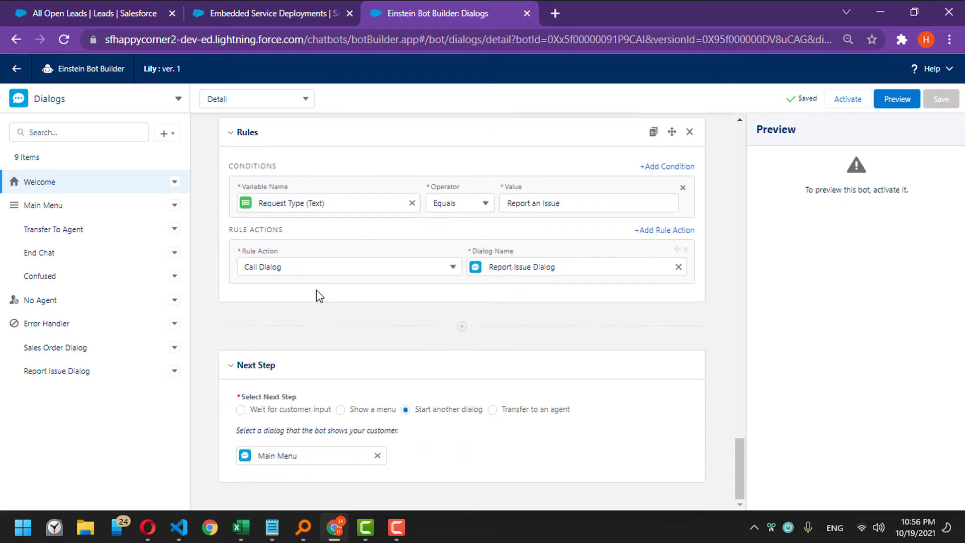
scroll(315, 290, "up", 10)
scroll(316, 289, "up", 2)
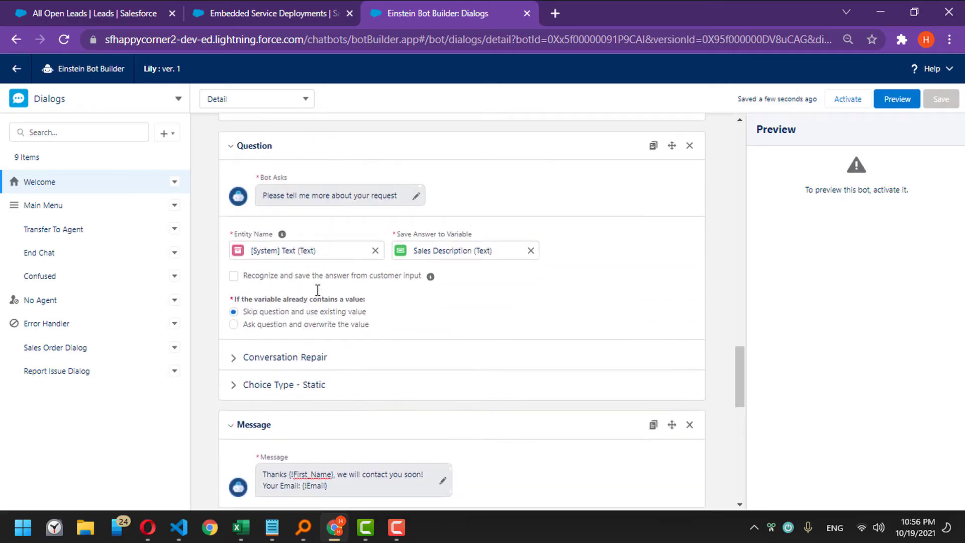
scroll(318, 290, "down", 4)
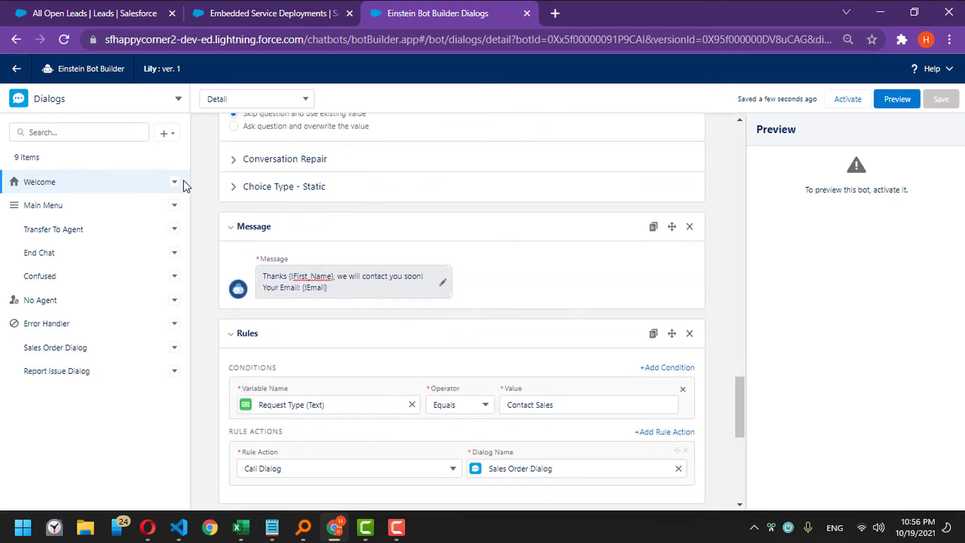
left_click(103, 100)
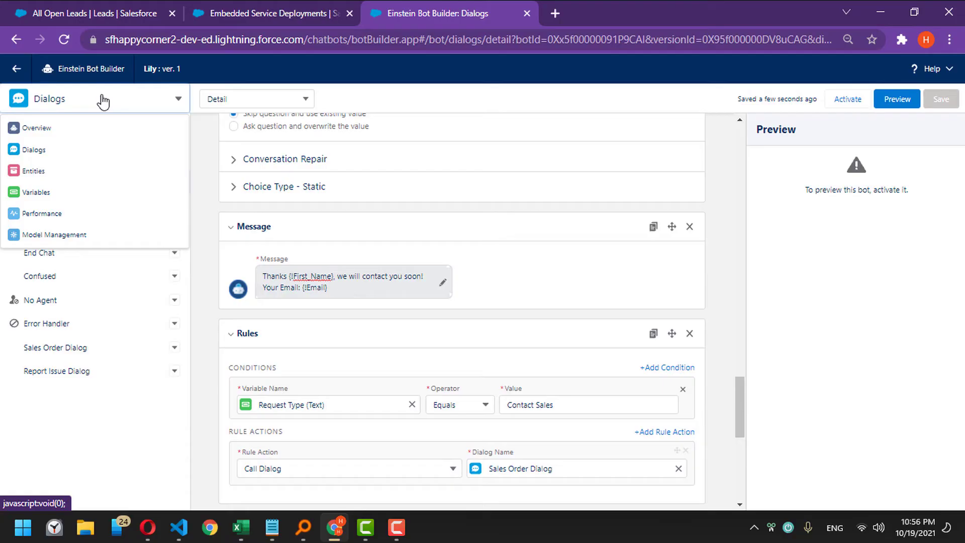
- On the Overview page, turn on Store Einstein Bots conversation data under Log Conversations and save
left_click(46, 131)
scroll(449, 337, "down", 3)
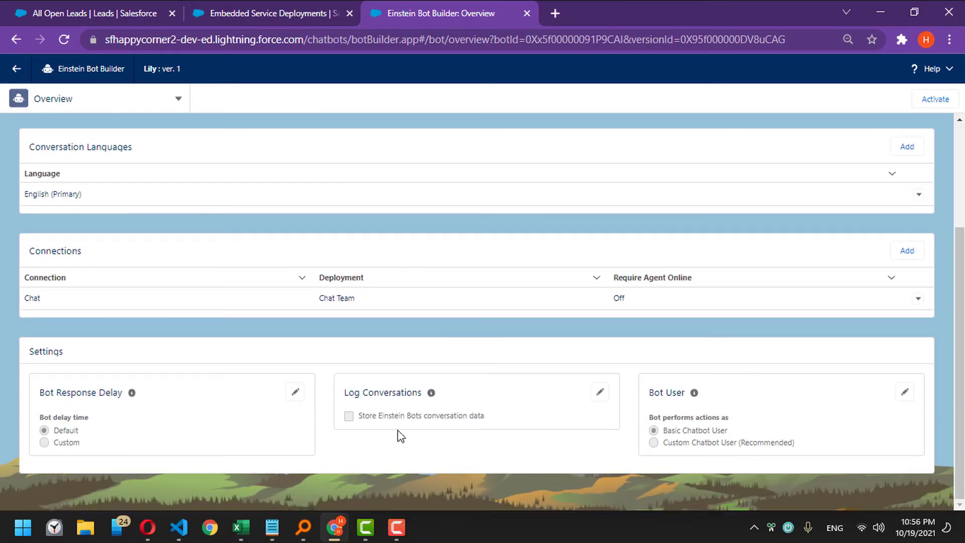
left_click_drag(366, 416, 476, 421)
left_click(483, 419)
left_click(600, 392)
left_click(348, 417)
mouse_move(432, 395)
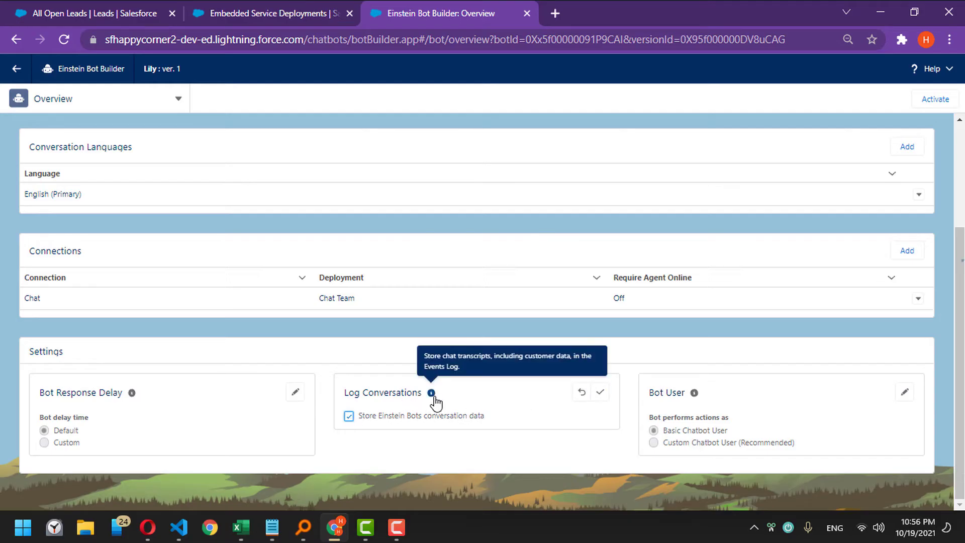
left_click(602, 393)
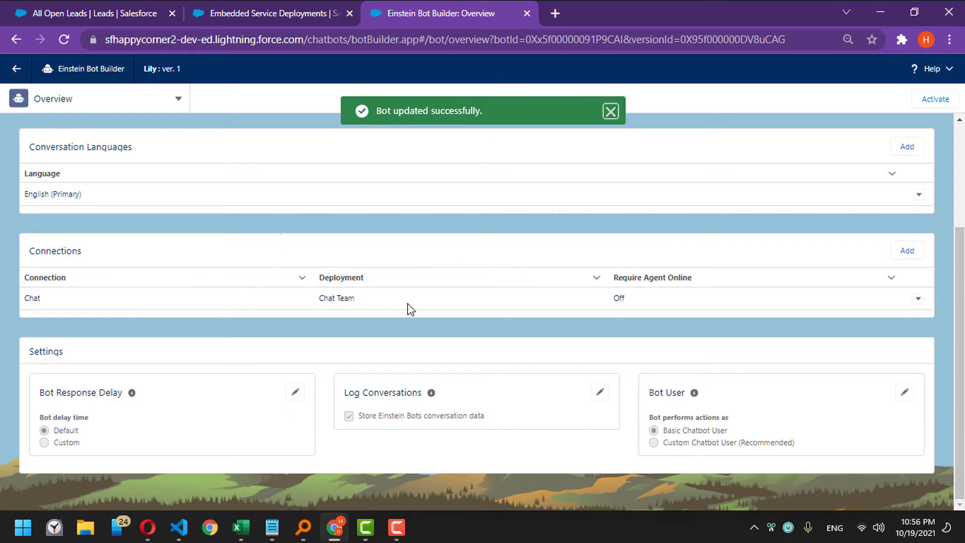
- Recheck that the Log Conversations setting now stores Einstein Bots conversation data
scroll(408, 304, "up", 3)
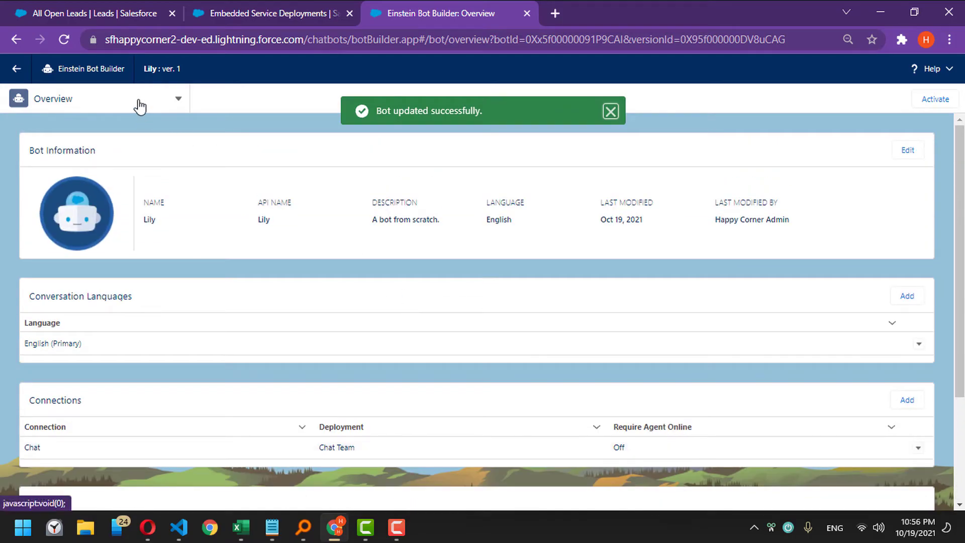
scroll(351, 352, "down", 3)
left_click_drag(378, 416, 519, 422)
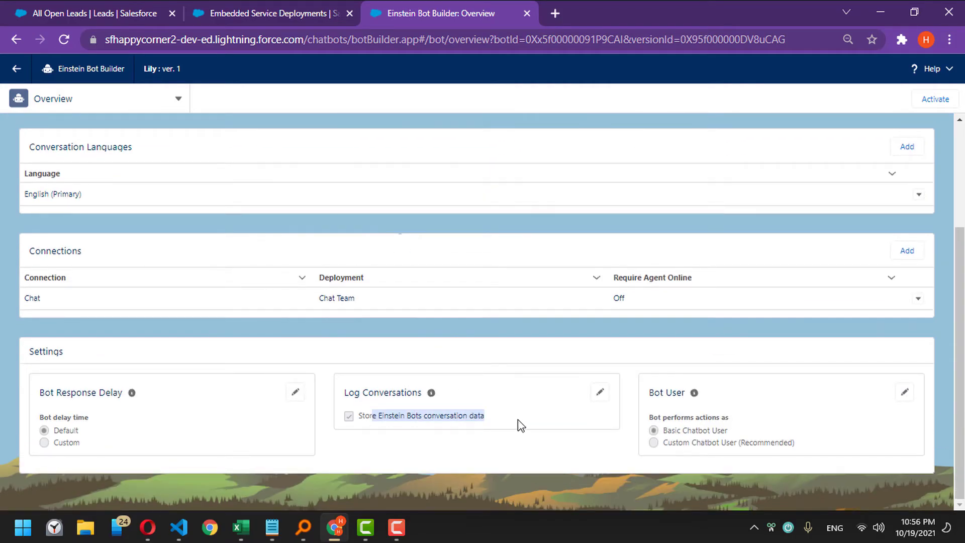
left_click(519, 422)
left_click(137, 104)
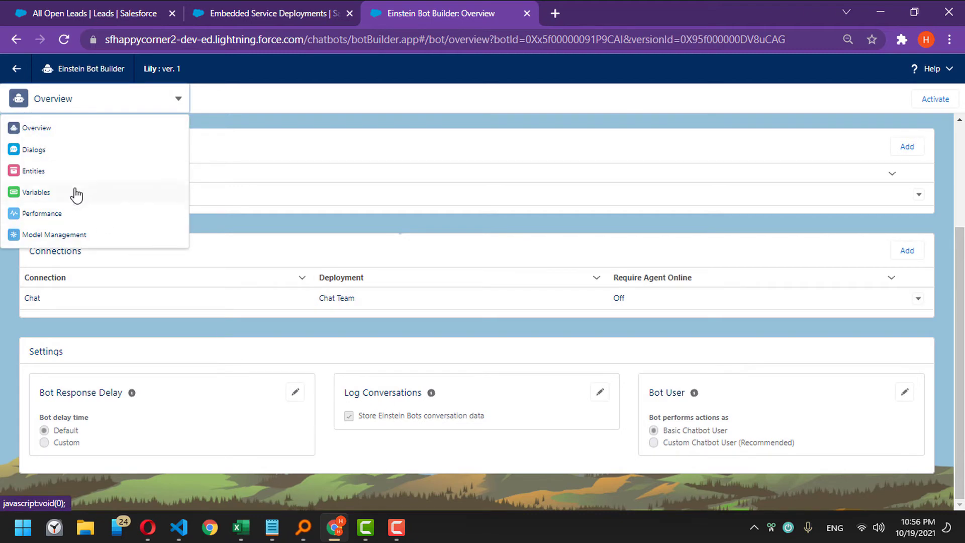
- Go to Performance > Event Logs to list the bot's chat sessions
left_click(38, 129)
scroll(150, 190, "up", 3)
left_click(121, 106)
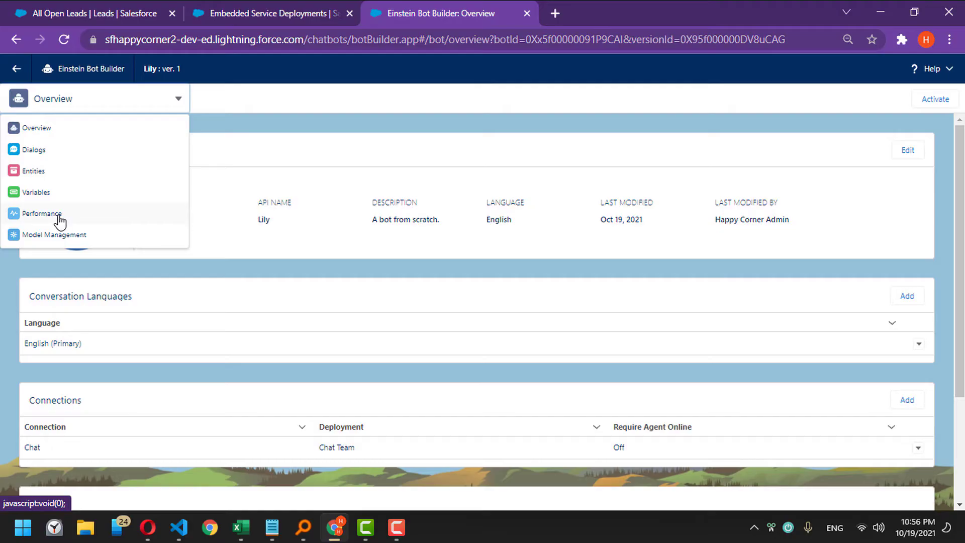
left_click(42, 214)
left_click(75, 128)
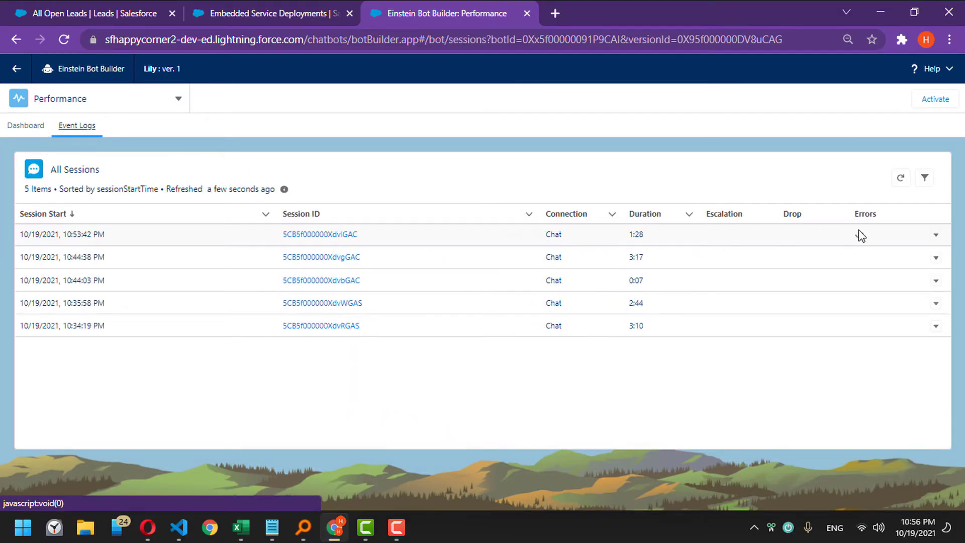
- Inspect the newest session's log with debug level on, finding the Sales Order Dialog error, then return to Overview
left_click(869, 234)
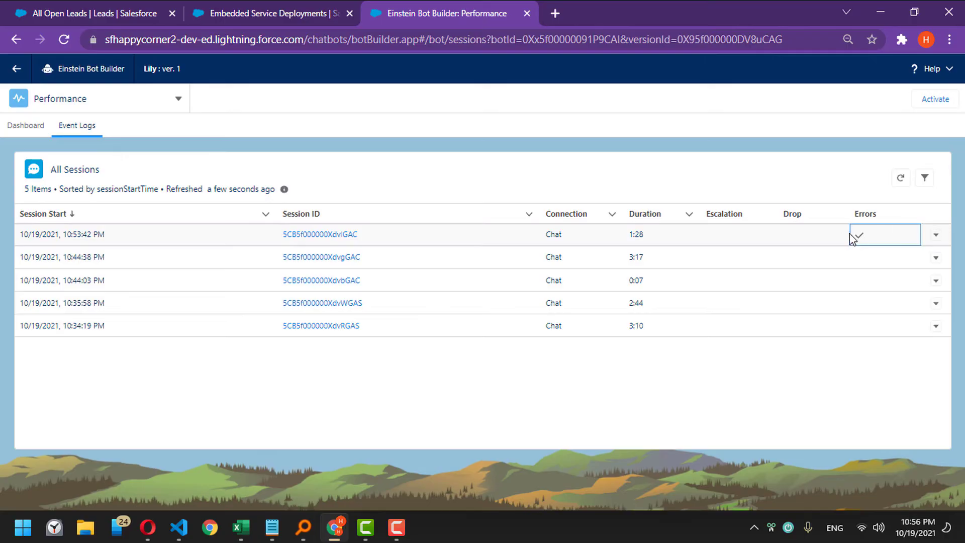
left_click(304, 235)
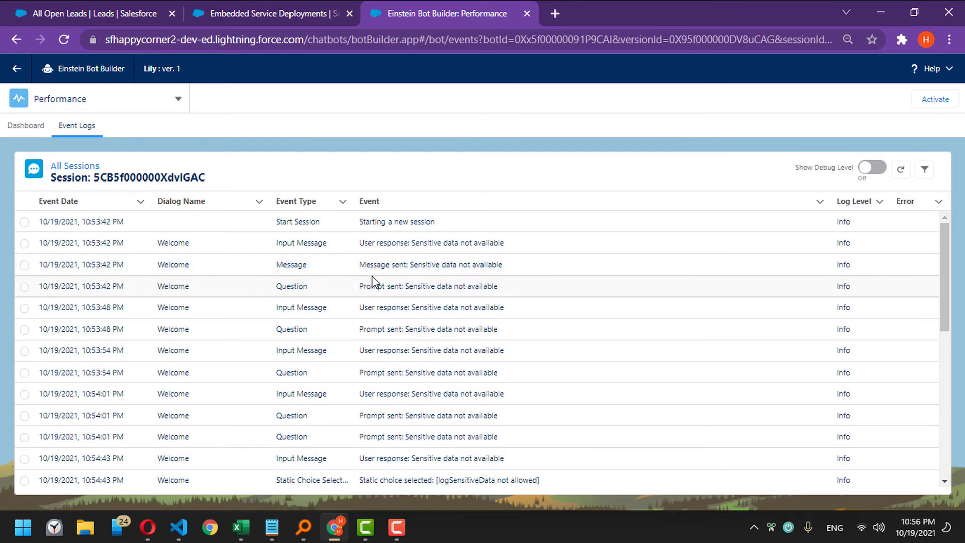
scroll(372, 275, "down", 8)
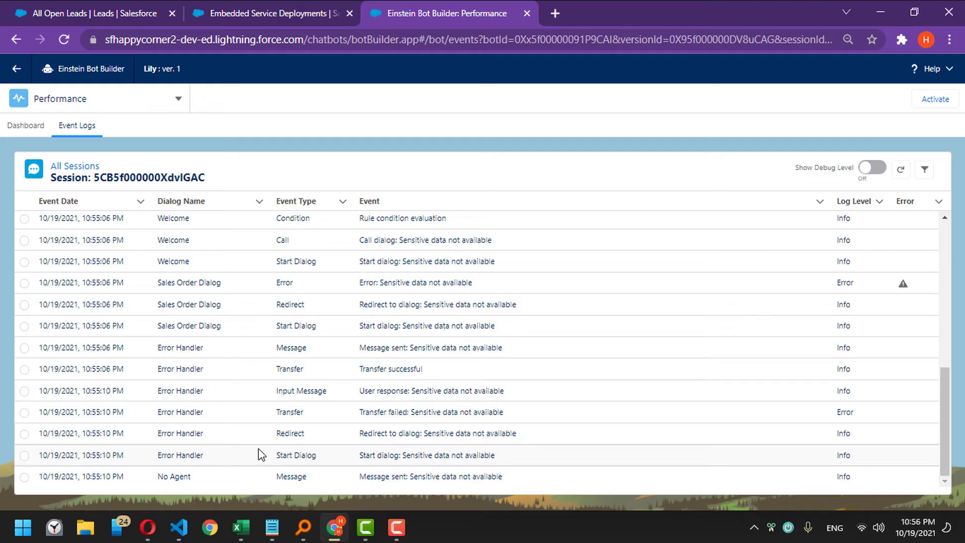
left_click(490, 476)
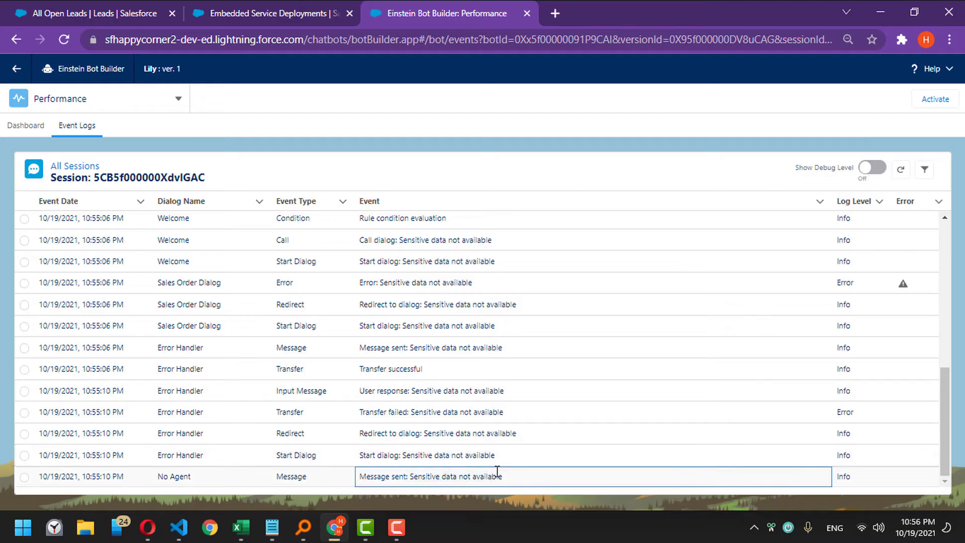
left_click(872, 168)
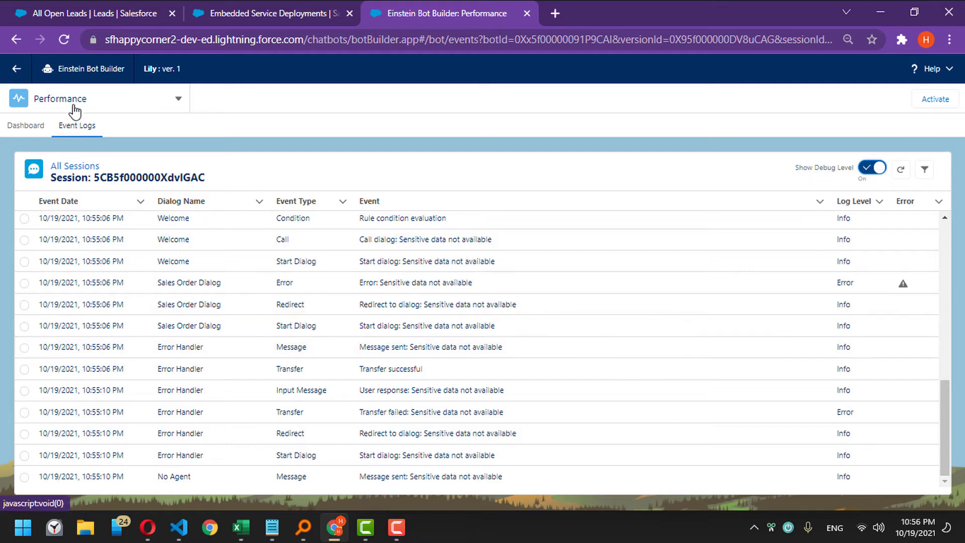
left_click(98, 103)
left_click(68, 131)
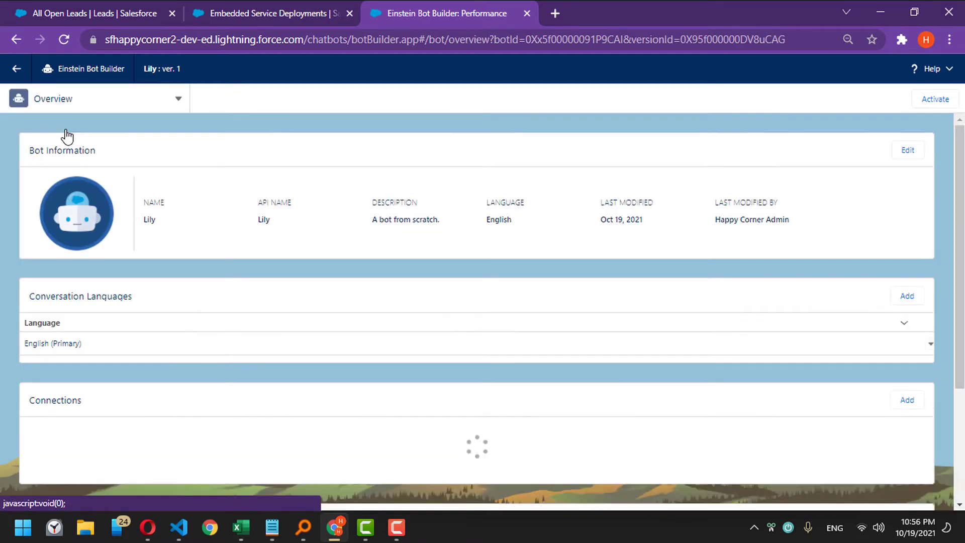
- Activate Lily and start a Dialogs preview chat through the Chat Team connection
left_click(936, 99)
left_click(146, 98)
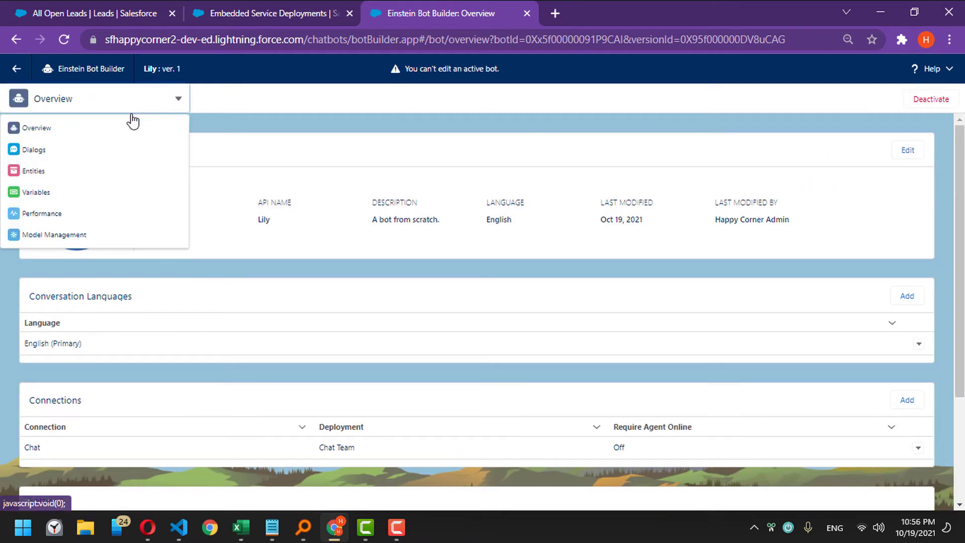
left_click(110, 150)
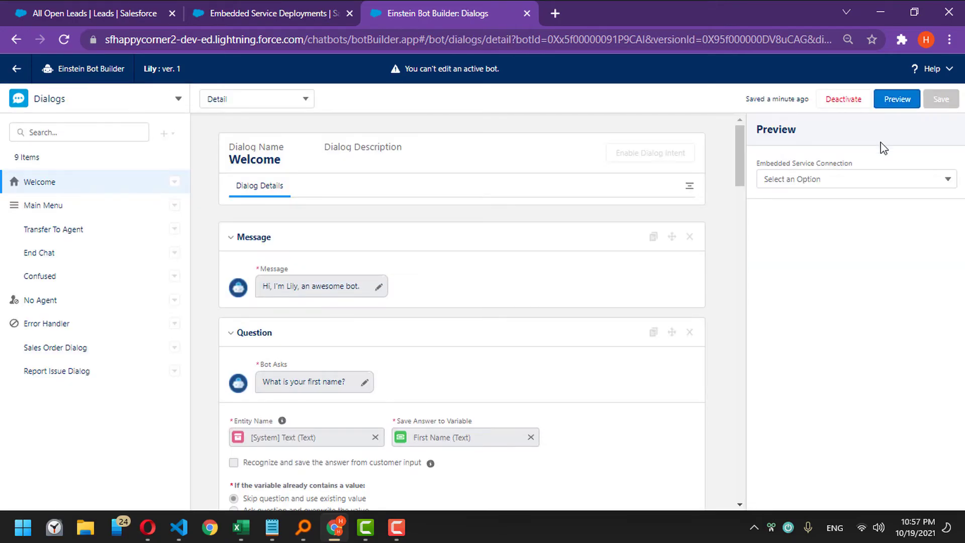
left_click(847, 179)
left_click(844, 206)
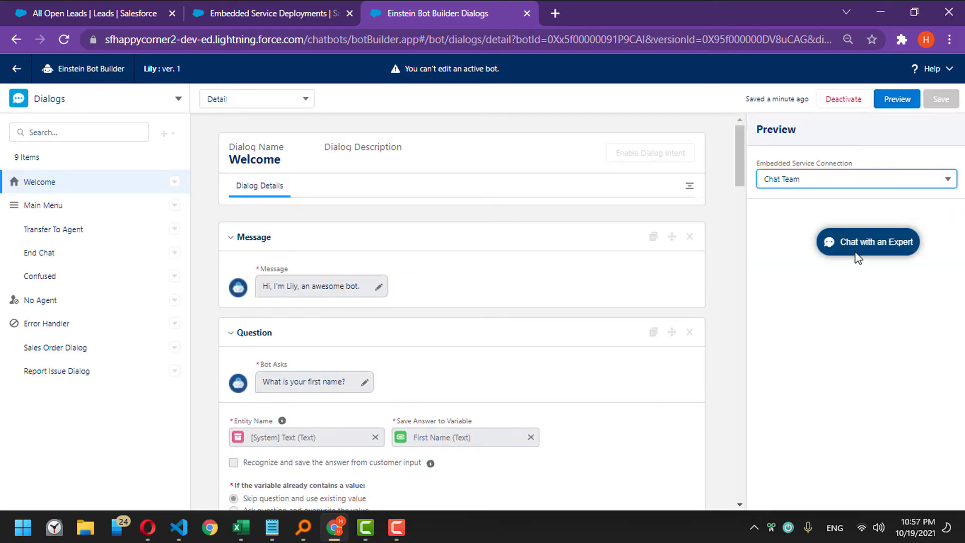
left_click(872, 246)
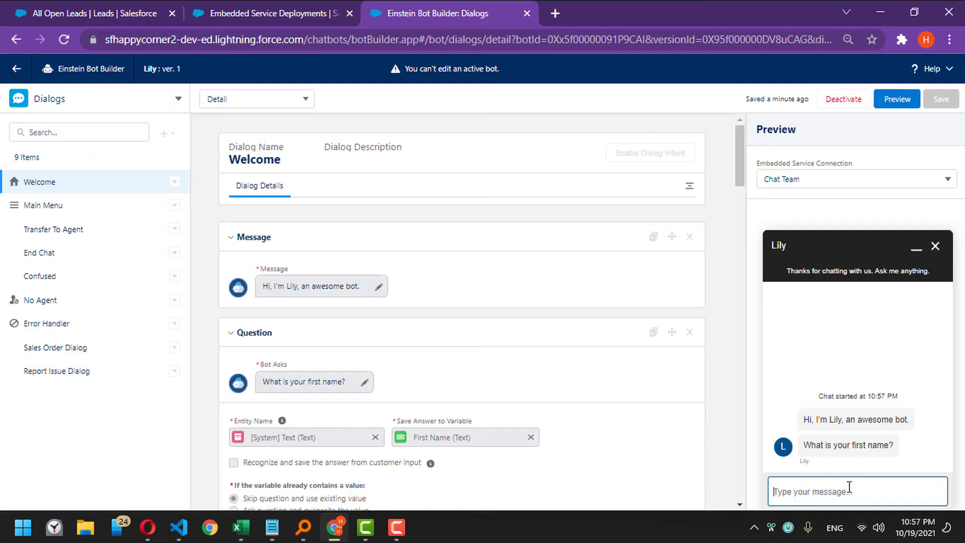
- Answer first name, last name and email prompts, choose Contact Sales, and send 'fdsl fkgj ld'
type("trtr")
key("Return")
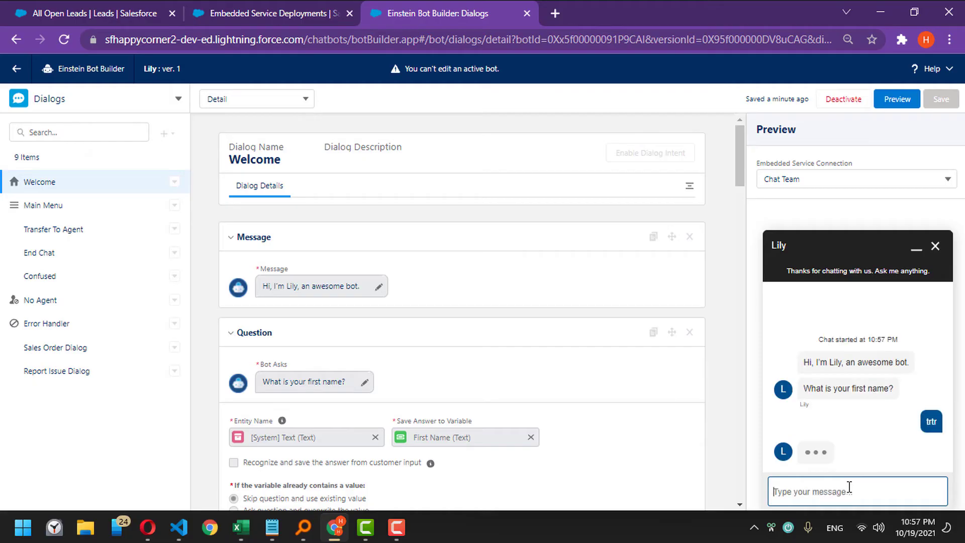
type("kjgdf")
key("Return")
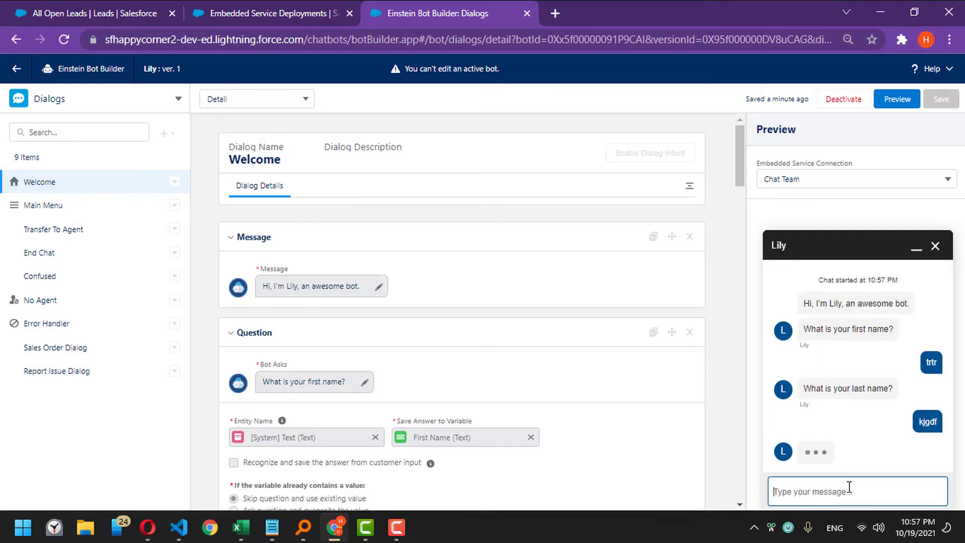
type("k")
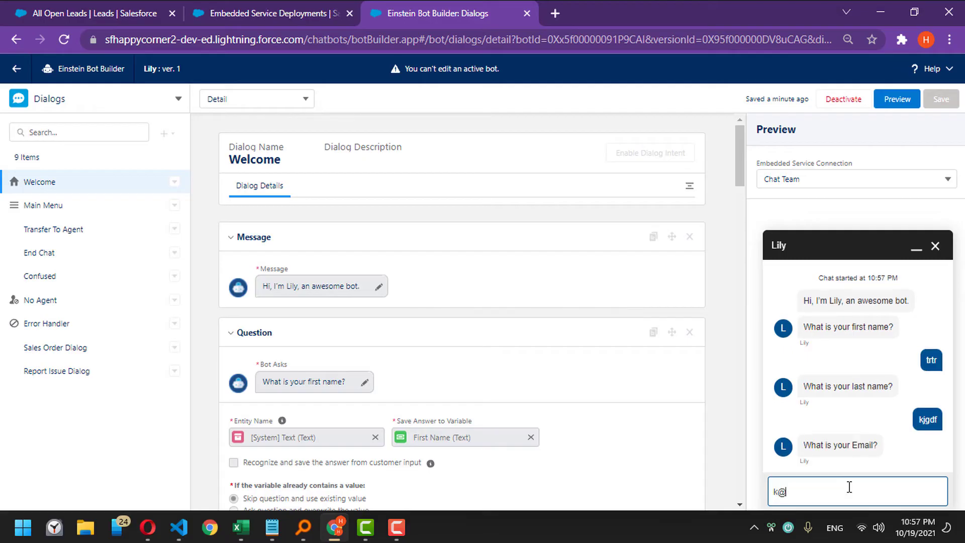
type("@k.com")
key("Return")
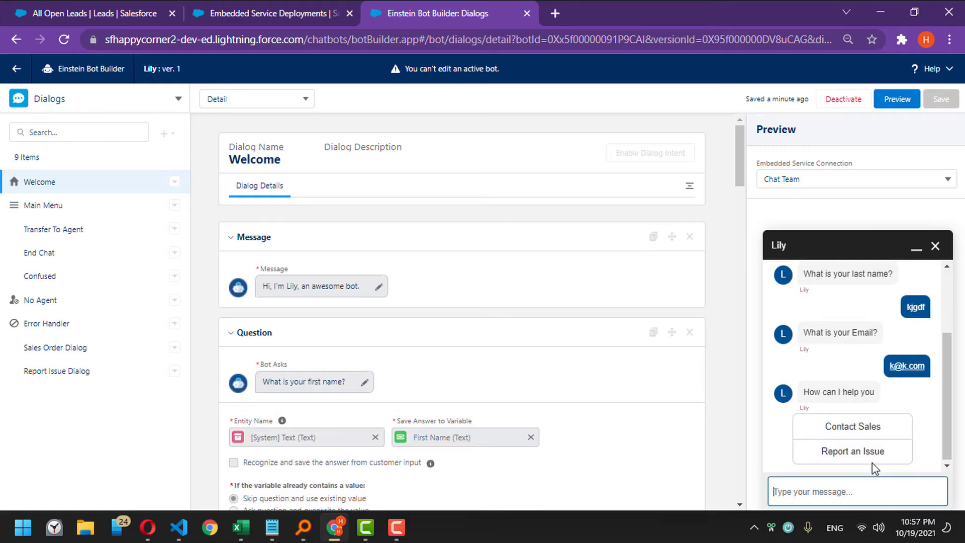
left_click(875, 428)
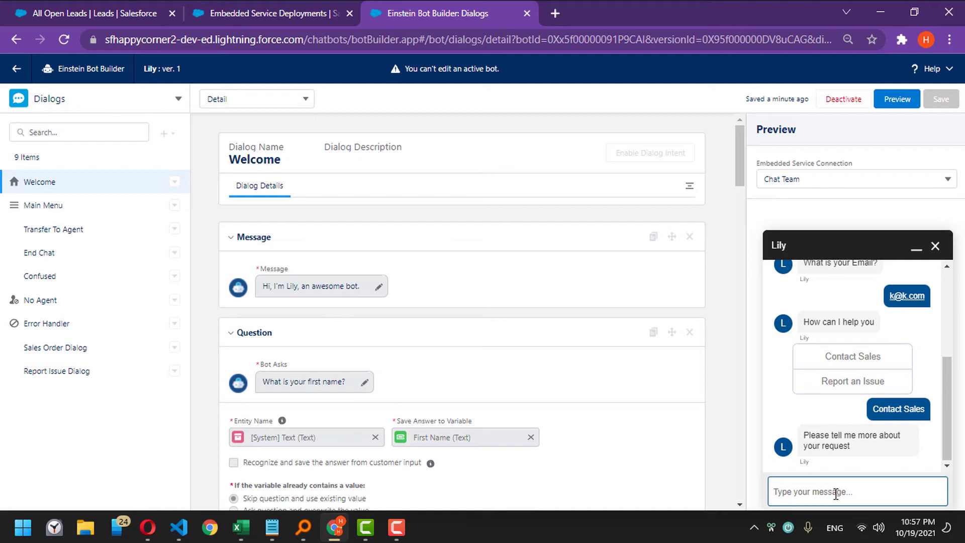
type("fdsl fkgj ld")
key("Return")
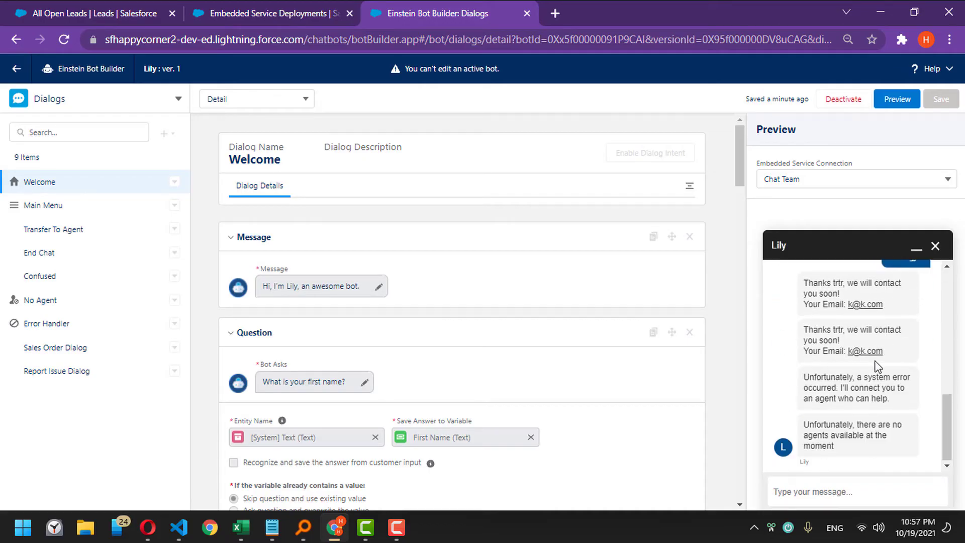
left_click(93, 100)
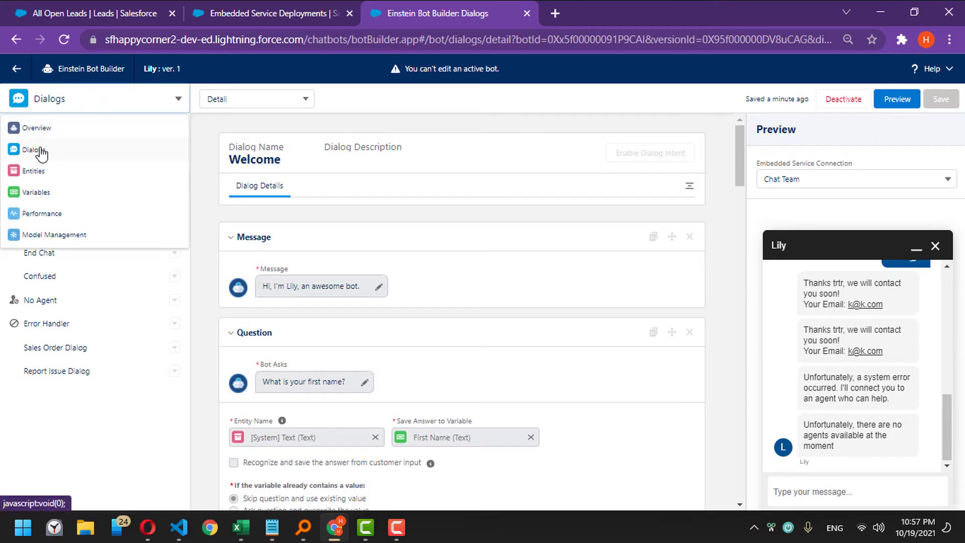
- Refresh Performance > Event Logs and open the newest 10:57 PM session's log with debug level shown
left_click(45, 214)
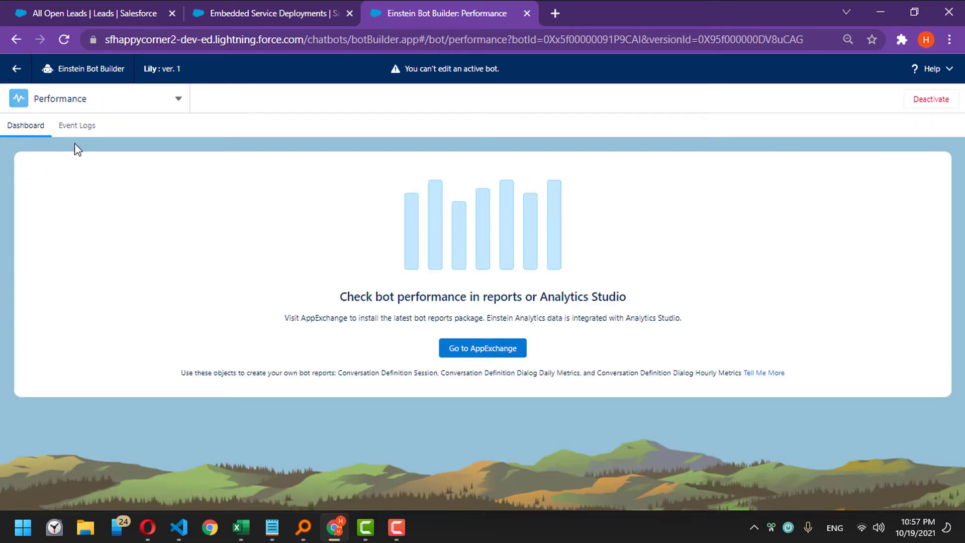
left_click(77, 126)
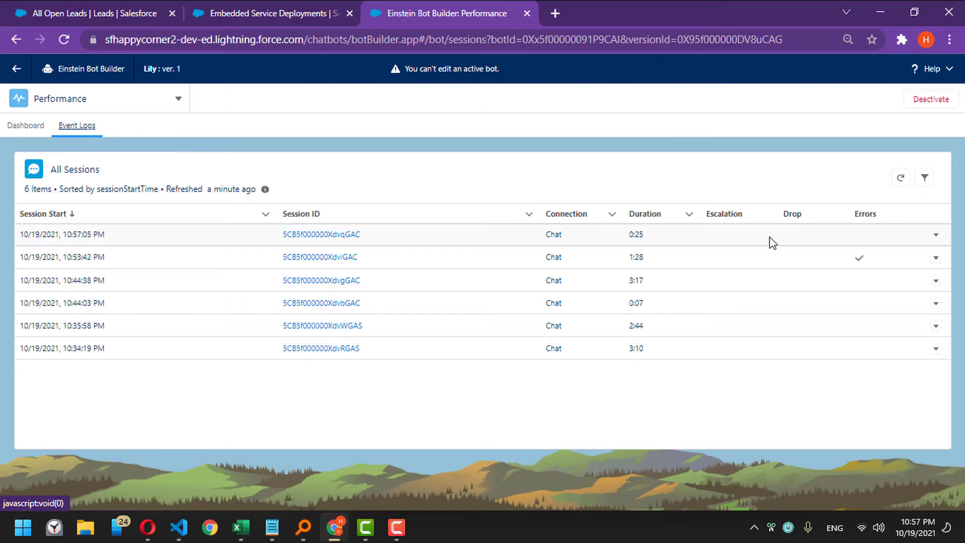
left_click(903, 178)
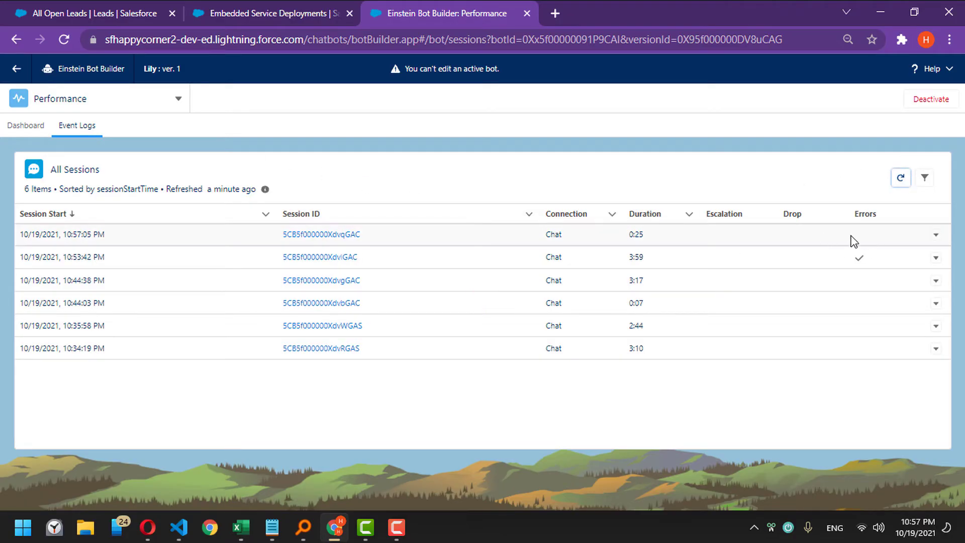
left_click(301, 234)
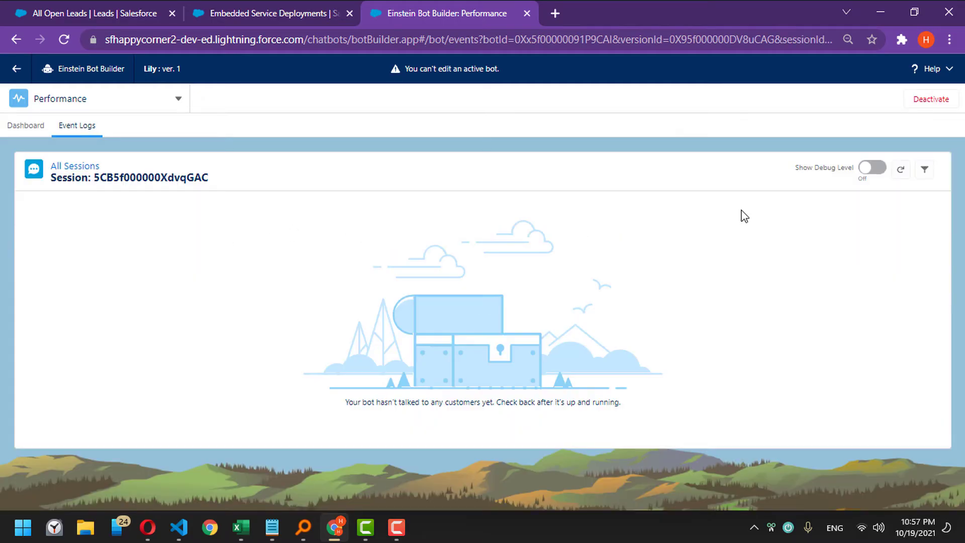
left_click(871, 167)
- Return to the event logs list, then switch to the Dialogs page
left_click(24, 130)
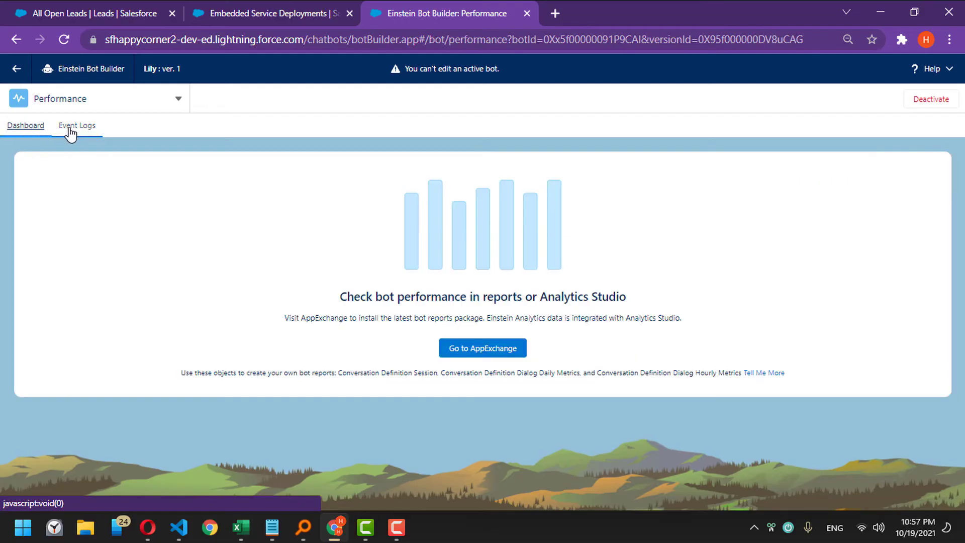
left_click(73, 128)
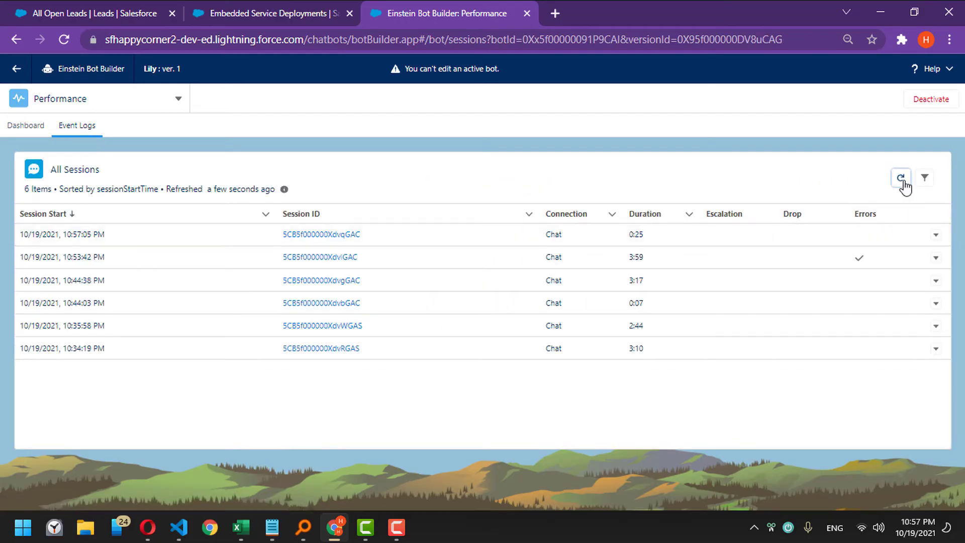
left_click(114, 96)
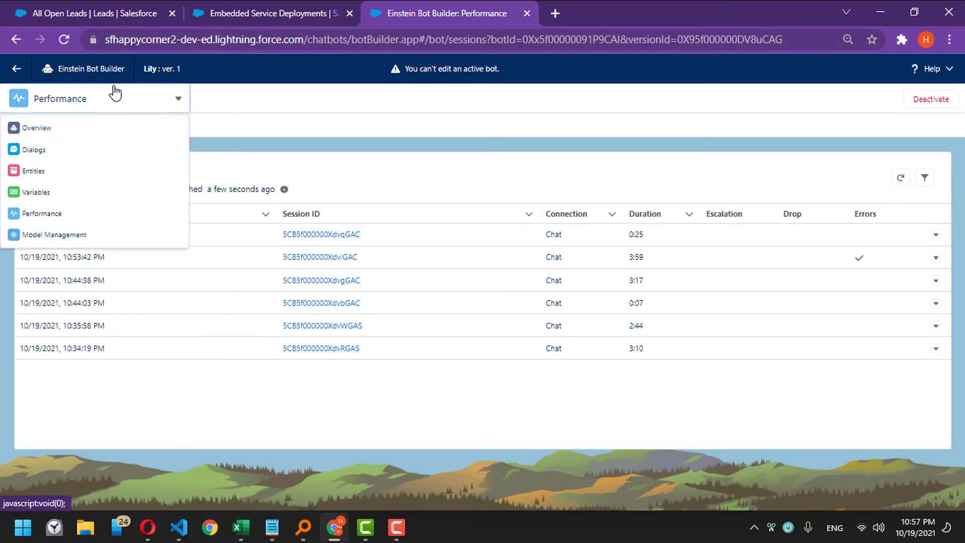
left_click(88, 145)
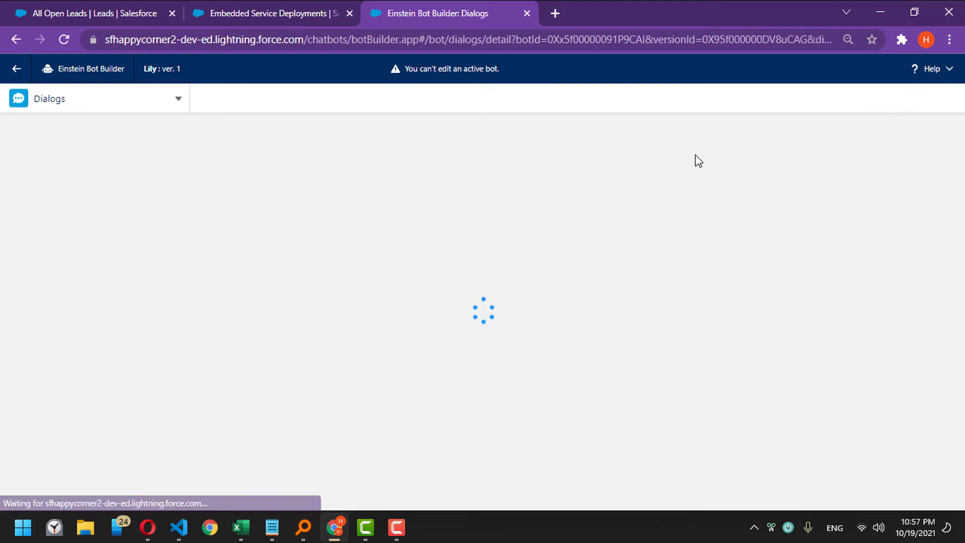
- Review the Welcome dialog and open the Sales Order Dialog
scroll(564, 234, "down", 3)
scroll(564, 234, "down", 10)
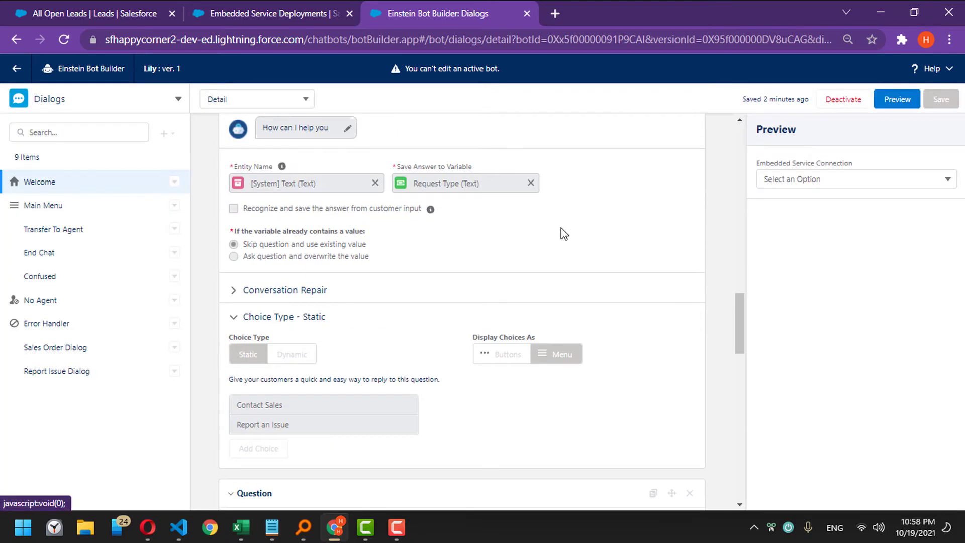
scroll(564, 234, "down", 6)
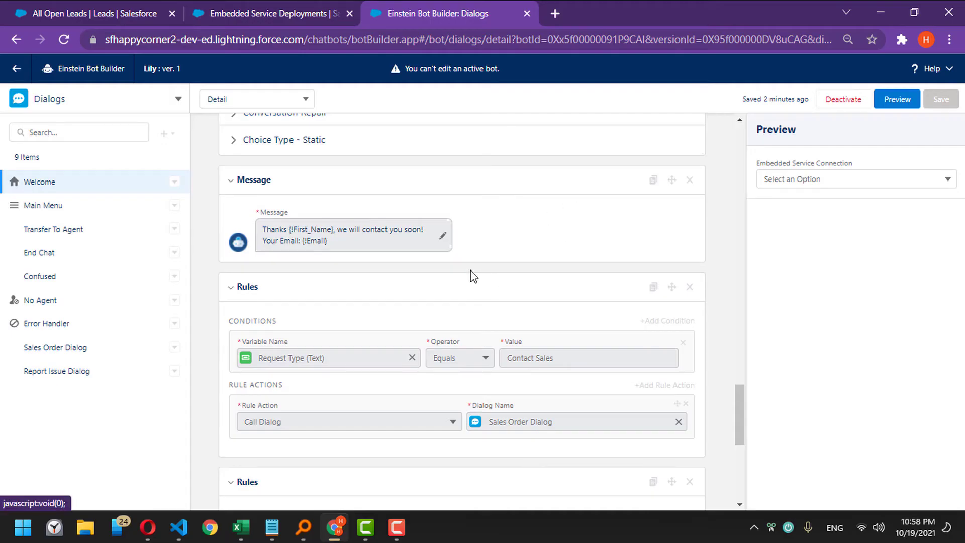
scroll(473, 277, "up", 6)
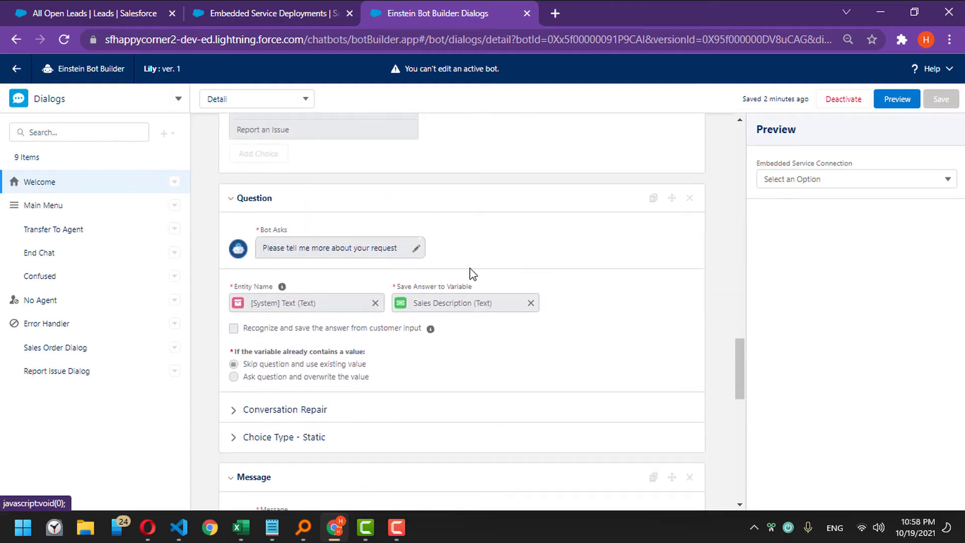
scroll(473, 274, "up", 4)
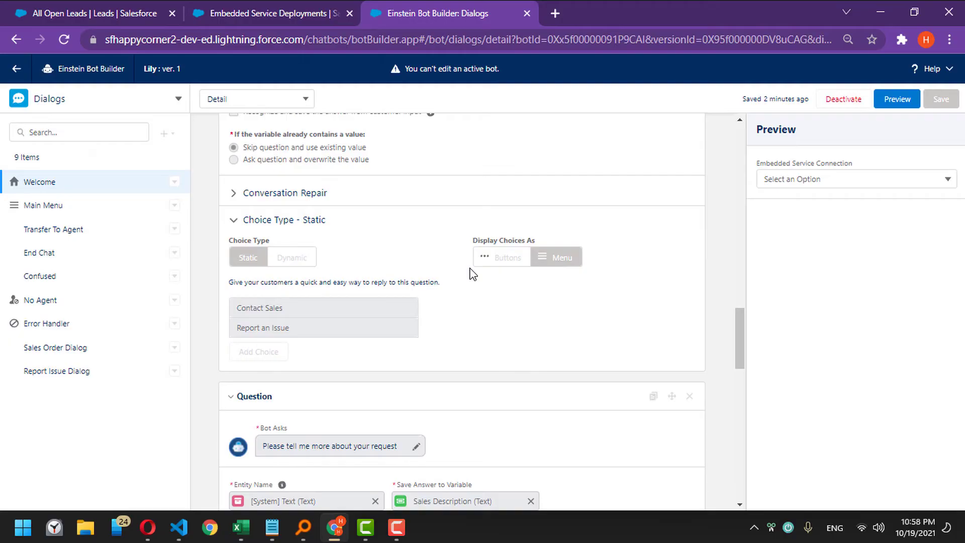
scroll(473, 274, "down", 4)
scroll(511, 252, "down", 6)
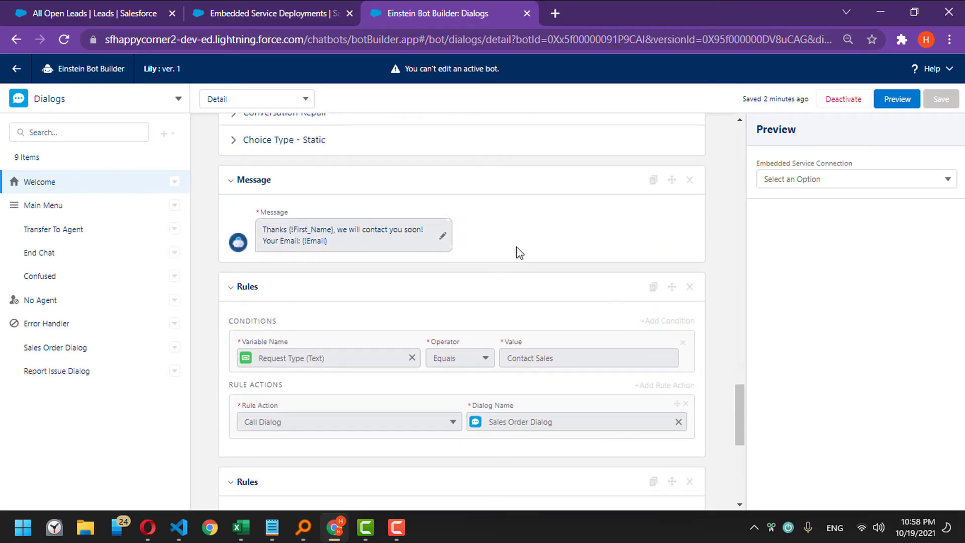
scroll(536, 253, "up", 10)
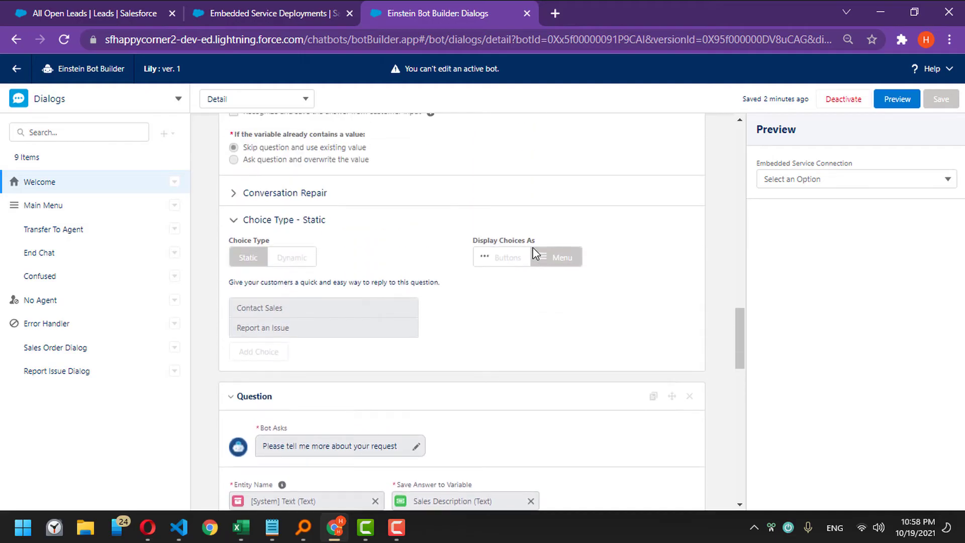
scroll(536, 253, "down", 10)
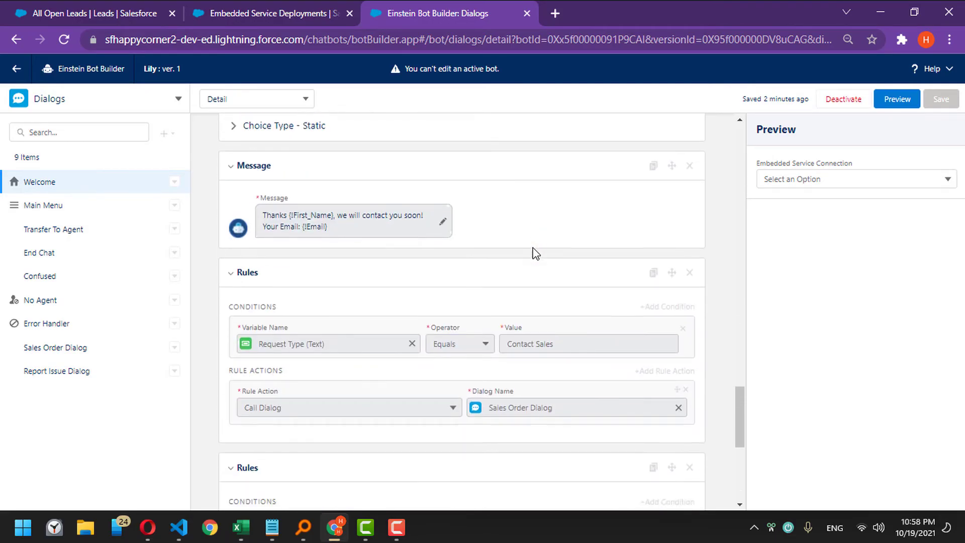
scroll(536, 253, "down", 2)
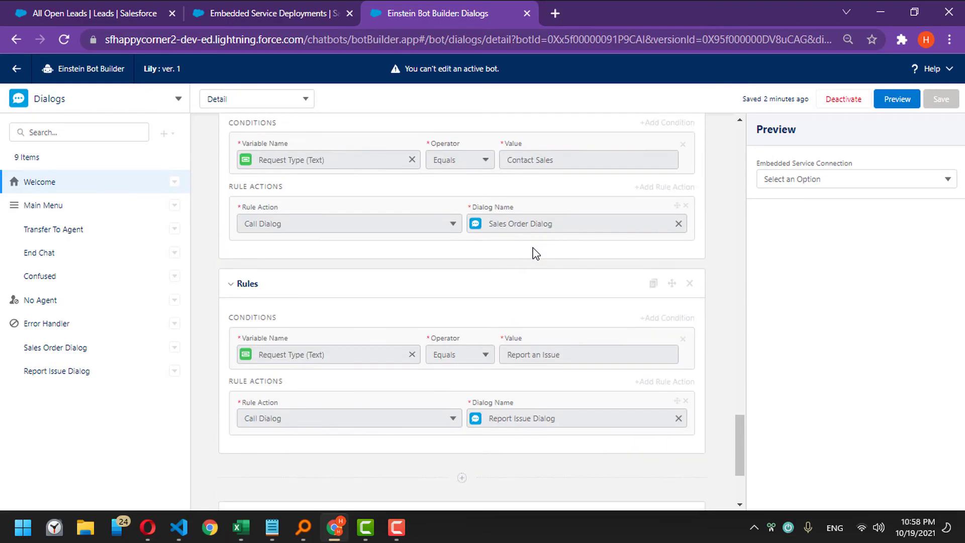
scroll(536, 253, "down", 2)
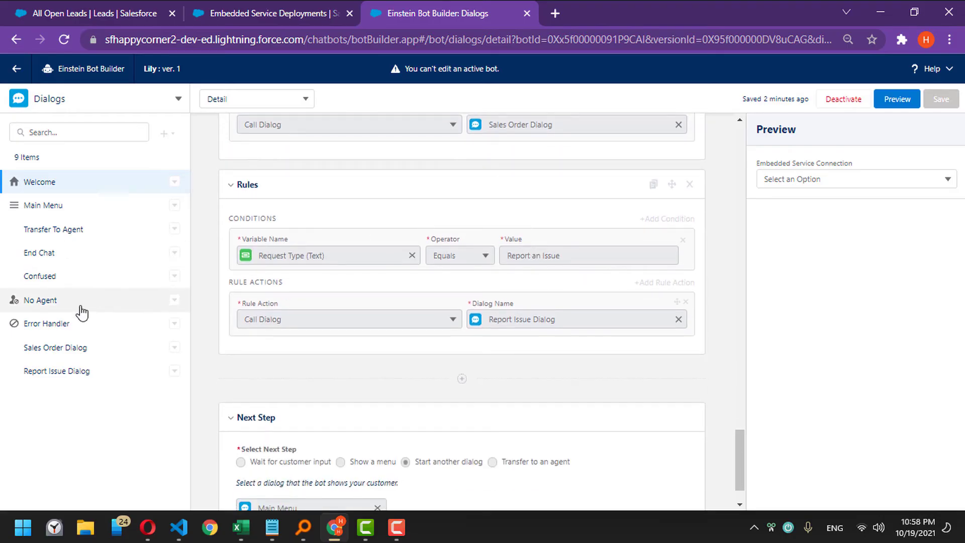
left_click(73, 349)
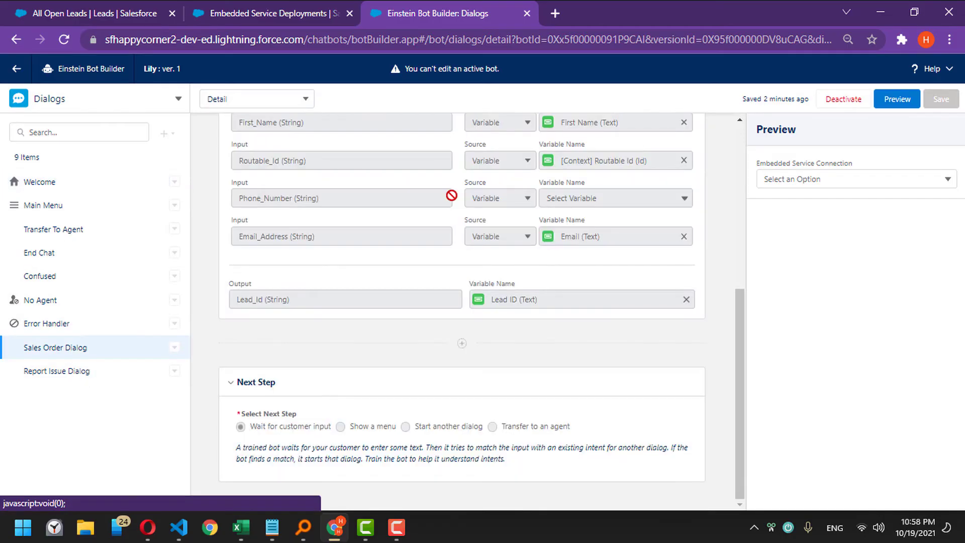
scroll(493, 229, "up", 6)
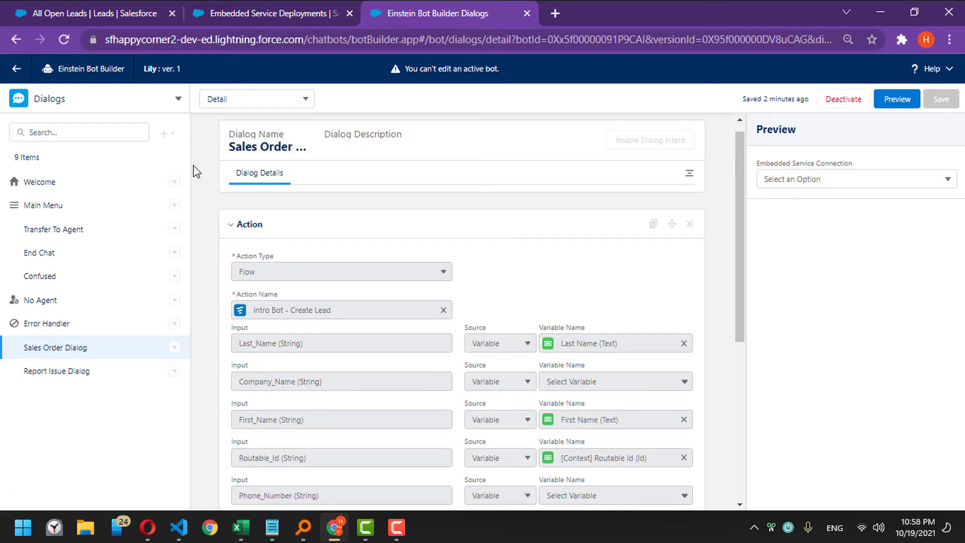
- Refresh All Open Leads (still 15), then go back to Performance > Event Logs listing six sessions
left_click(135, 11)
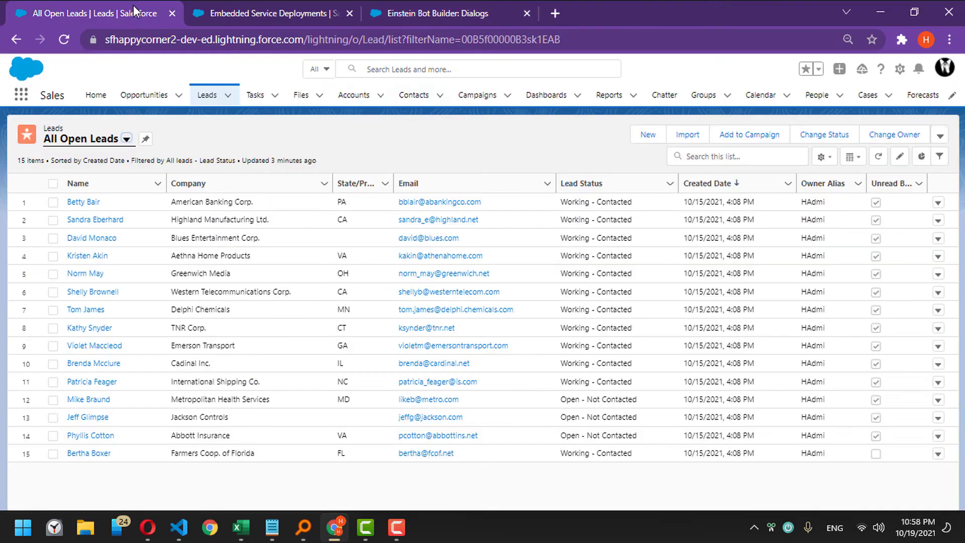
left_click(879, 156)
left_click(251, 10)
left_click(437, 11)
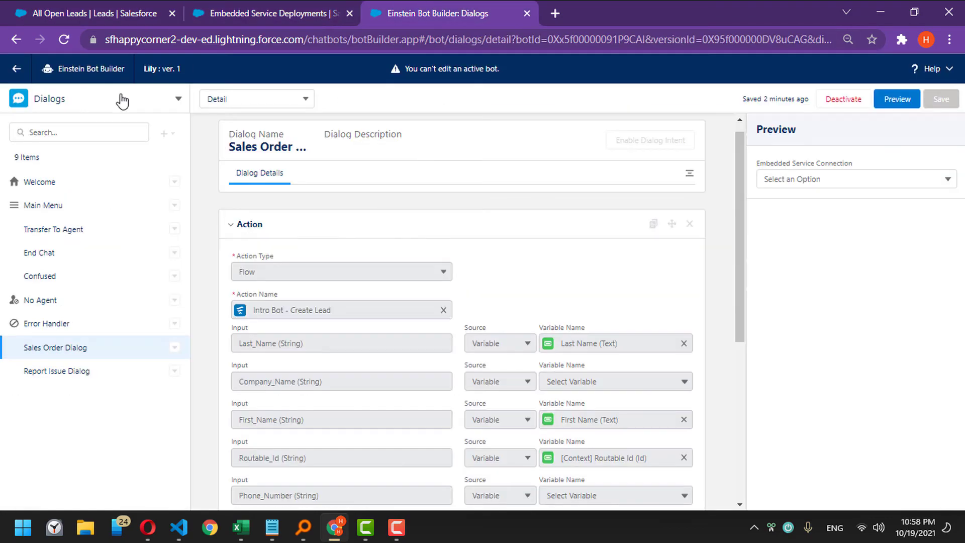
left_click(87, 99)
left_click(61, 216)
left_click(77, 128)
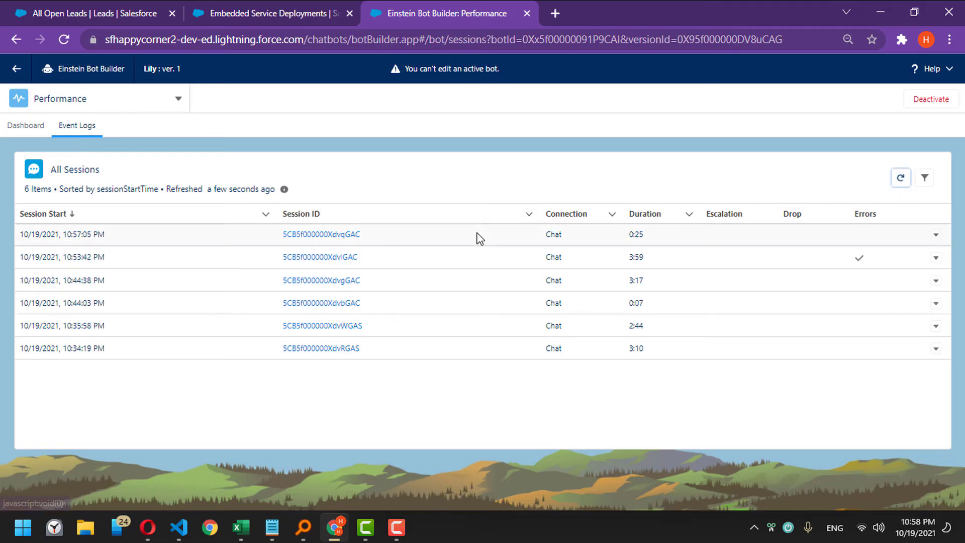
- Open the 10:57:05 PM session's event log and turn on Show Debug Level
left_click(332, 235)
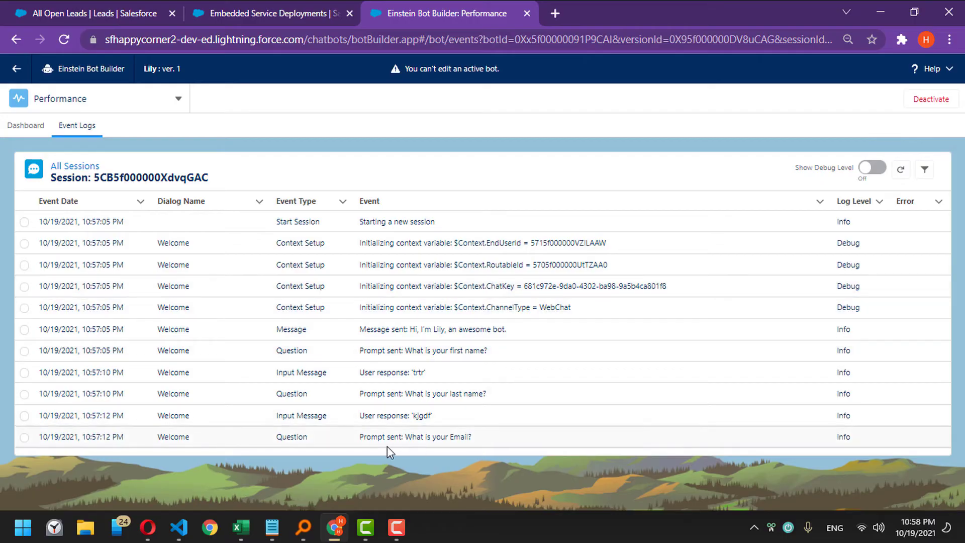
left_click_drag(360, 439, 478, 441)
left_click(509, 443)
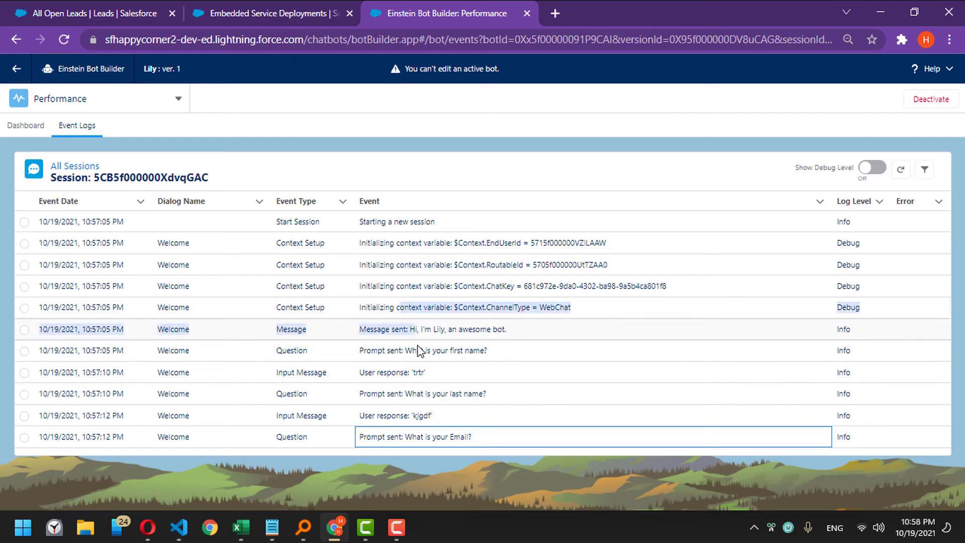
left_click(866, 170)
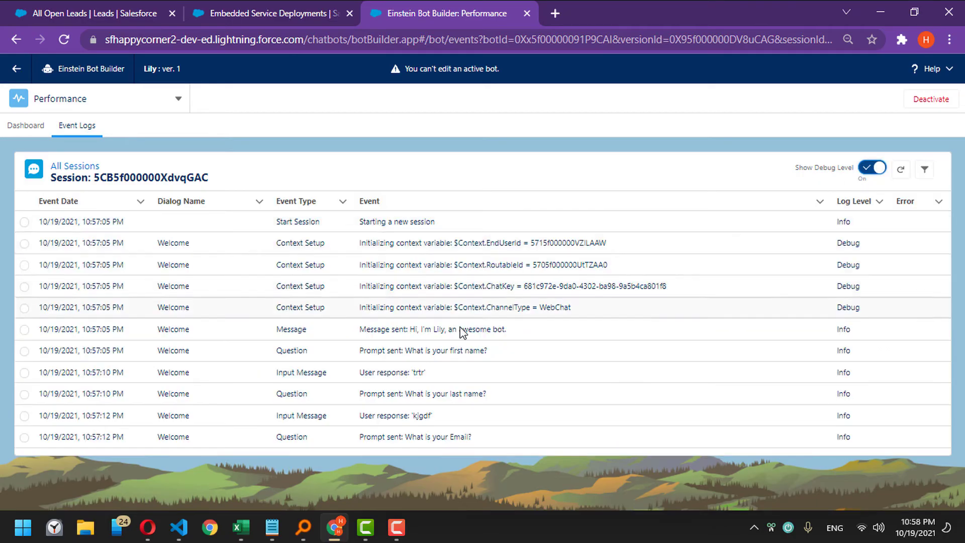
left_click_drag(372, 415, 471, 440)
left_click(507, 437)
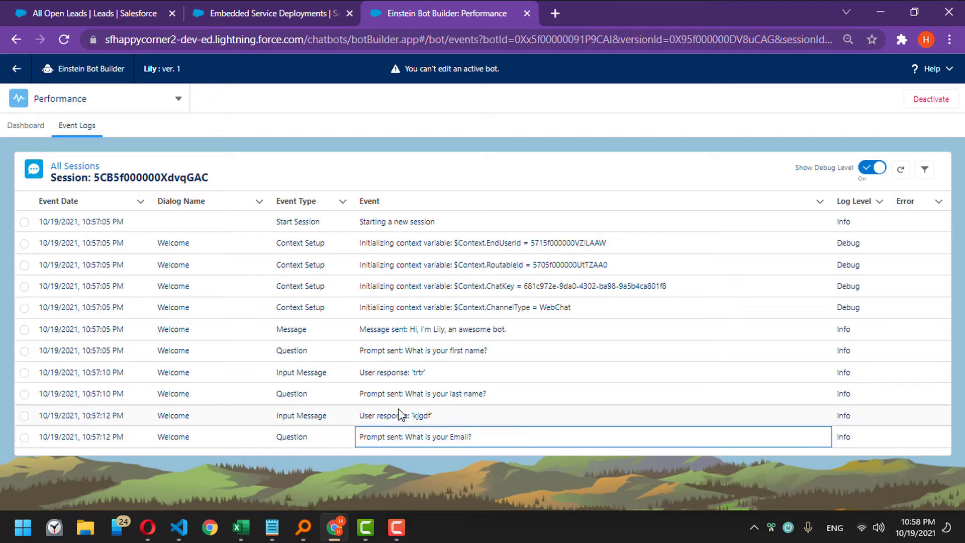
- Reload the log and scroll to the end: Sales Order Dialog error, failed transfer, NoAgentAvailable
left_click(29, 442)
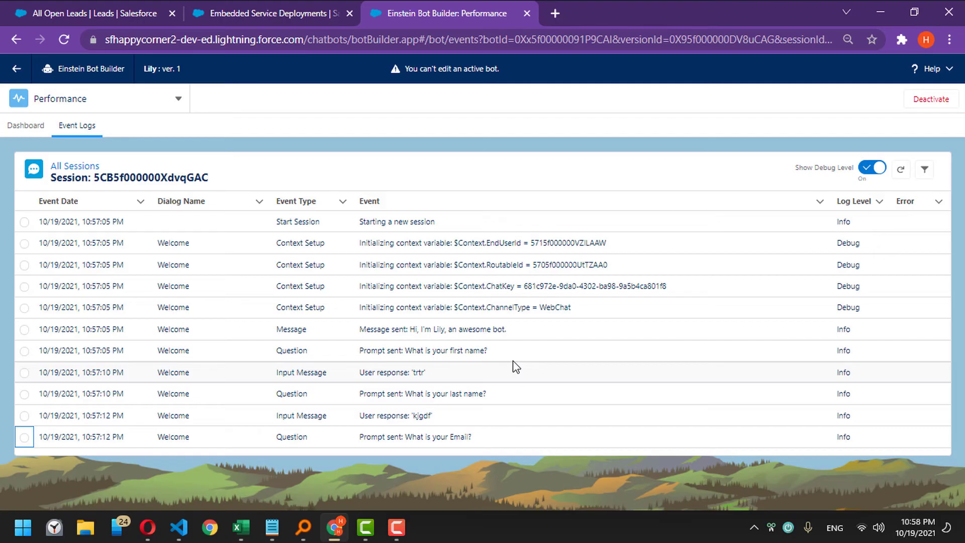
scroll(513, 361, "down", 4)
scroll(513, 361, "up", 5)
scroll(514, 360, "down", 1)
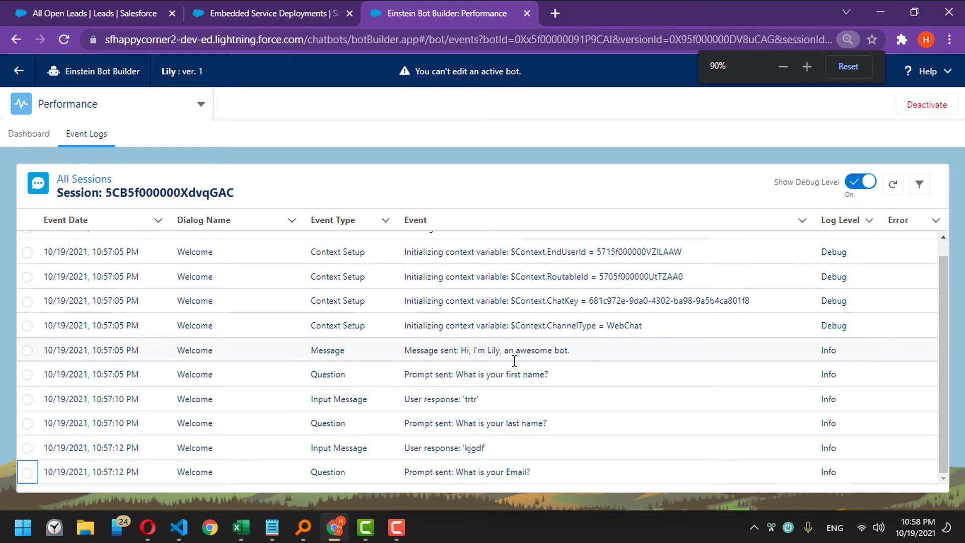
scroll(514, 360, "down", 1)
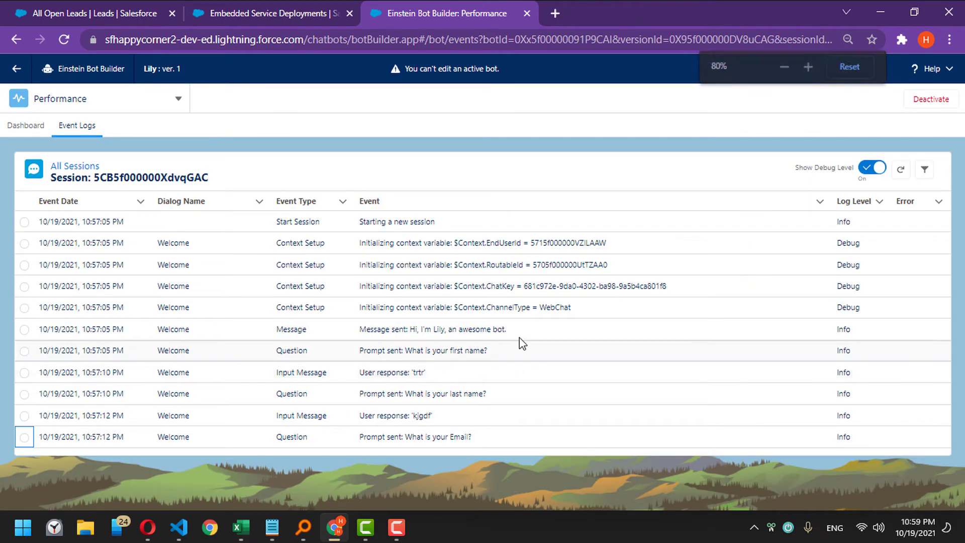
left_click(65, 40)
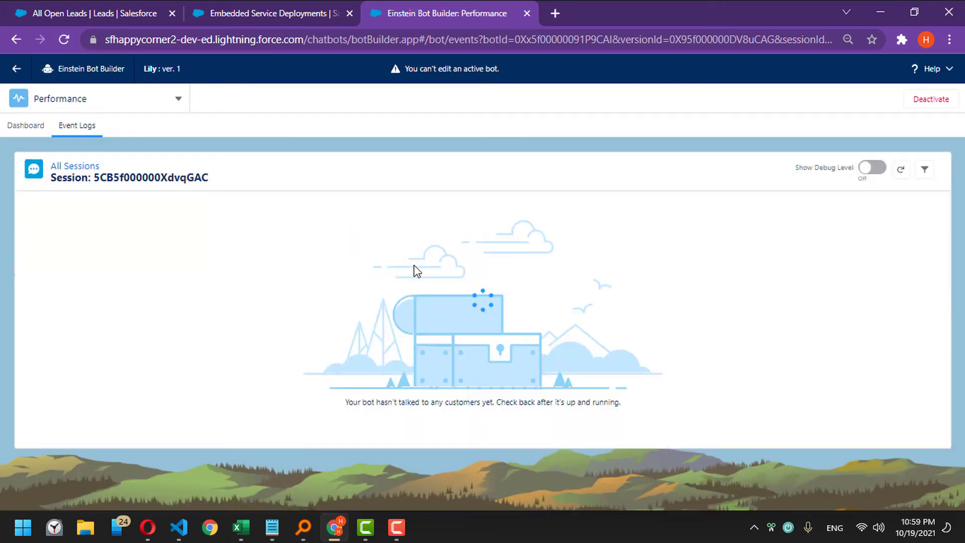
scroll(437, 352, "down", 5)
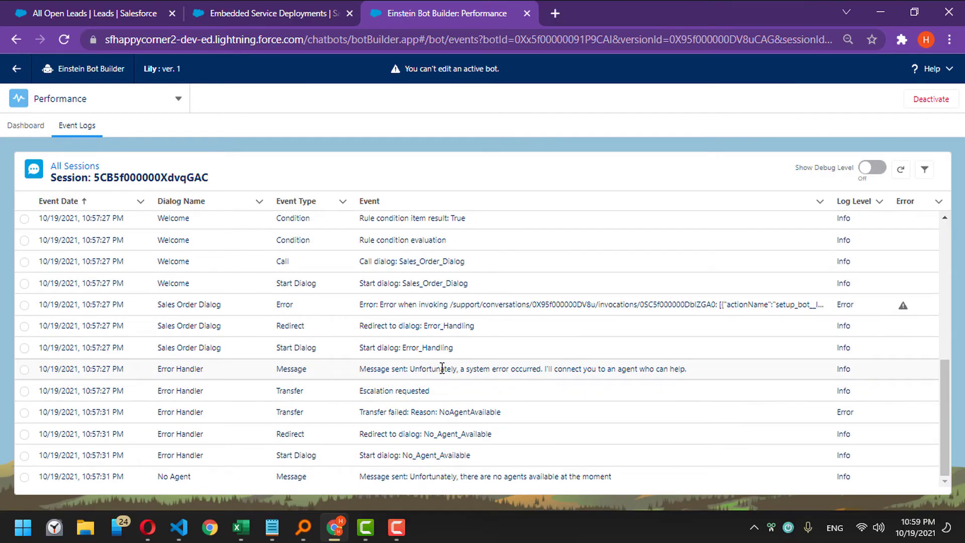
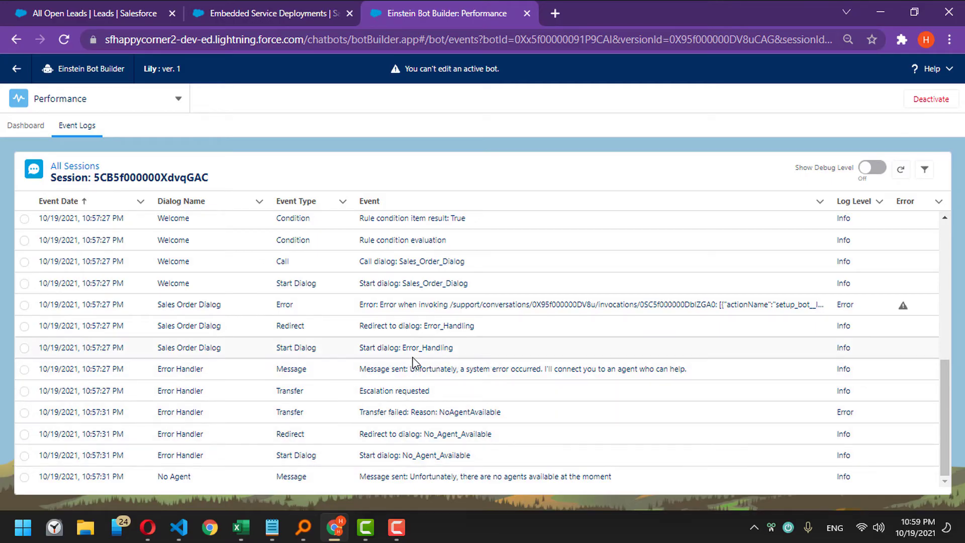
- Enable Show Debug Level and read the Sales Order Dialog error: UNKNOWN_EXCEPTION from the Create Lead flow
left_click(402, 306)
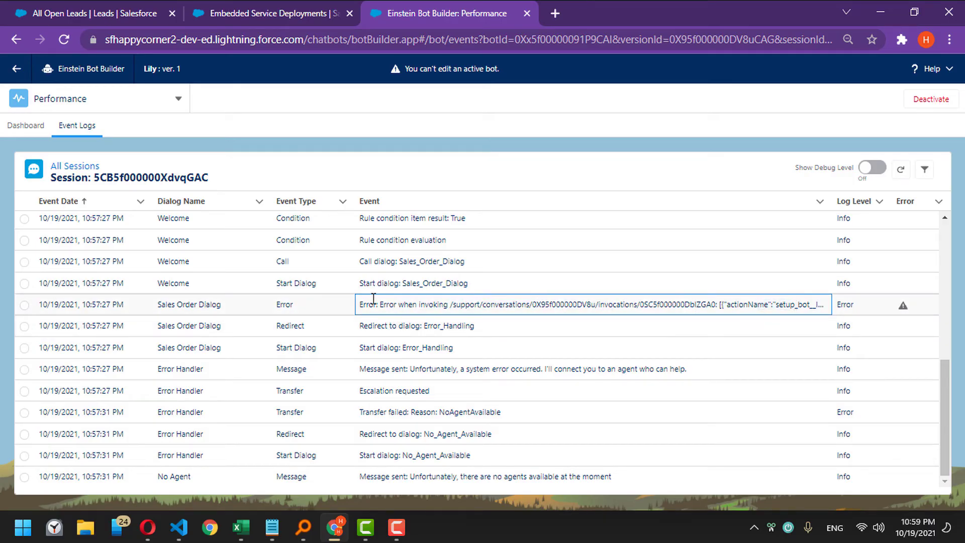
left_click(24, 305)
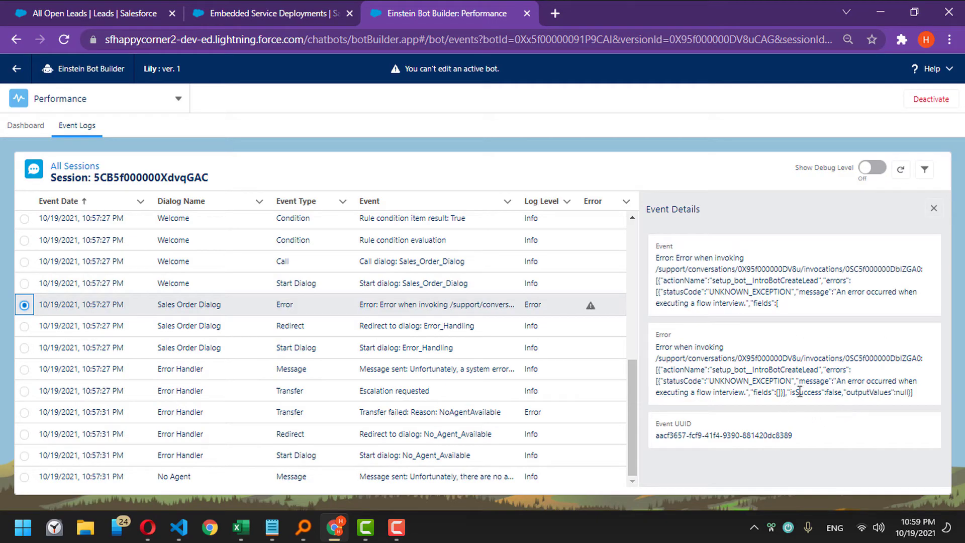
left_click(872, 168)
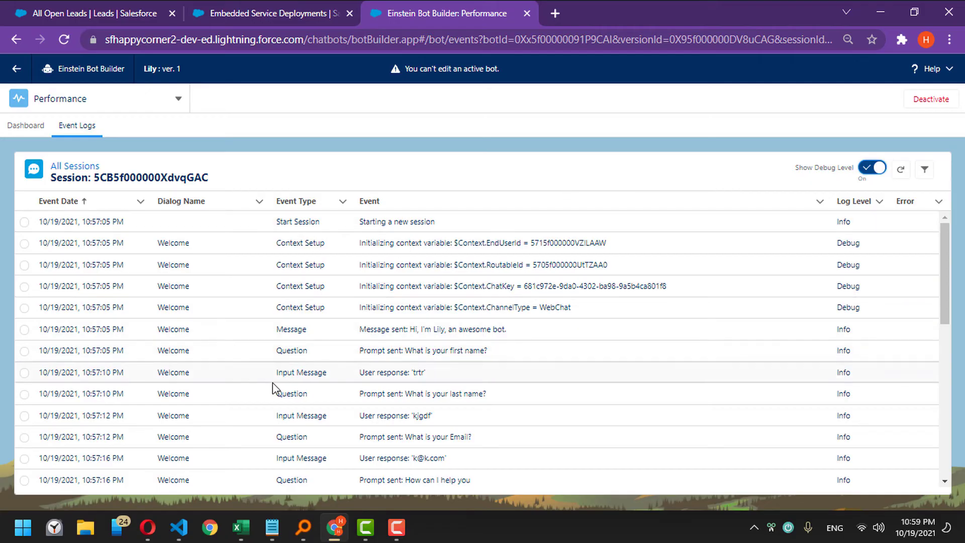
scroll(272, 387, "down", 5)
scroll(274, 387, "down", 2)
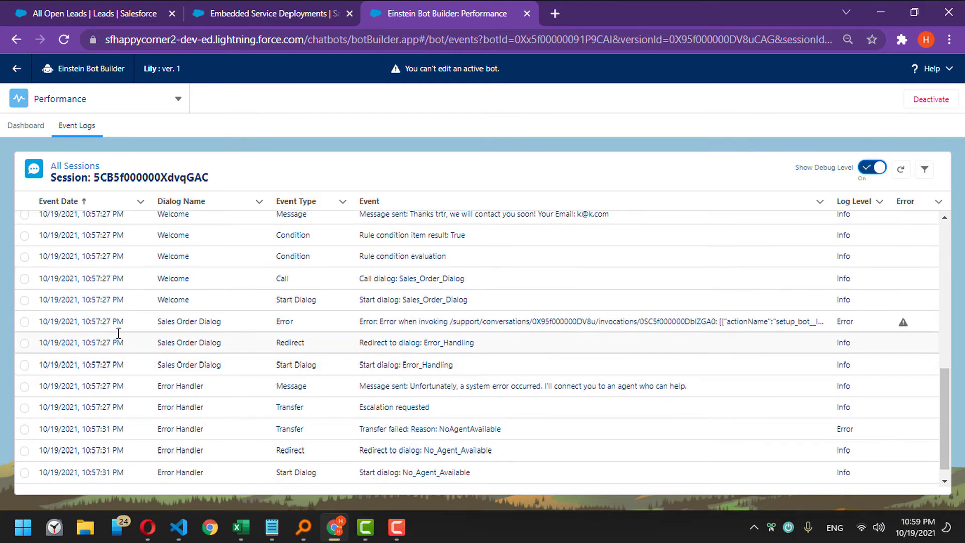
left_click(25, 322)
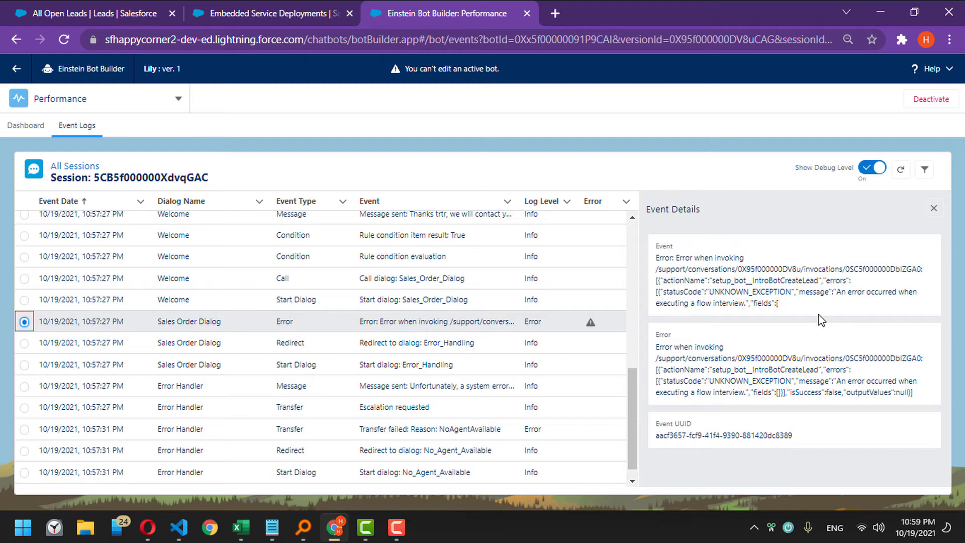
left_click_drag(710, 291, 792, 288)
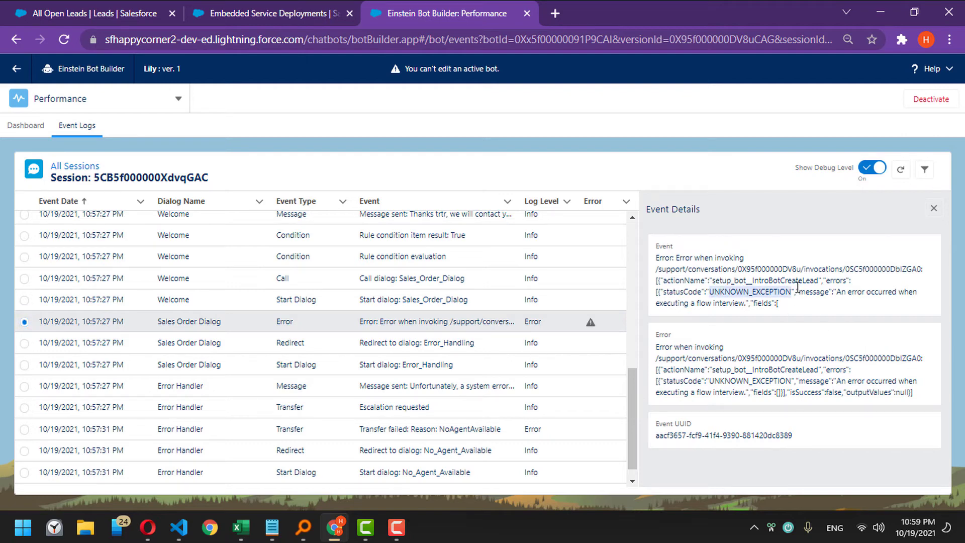
left_click(802, 298)
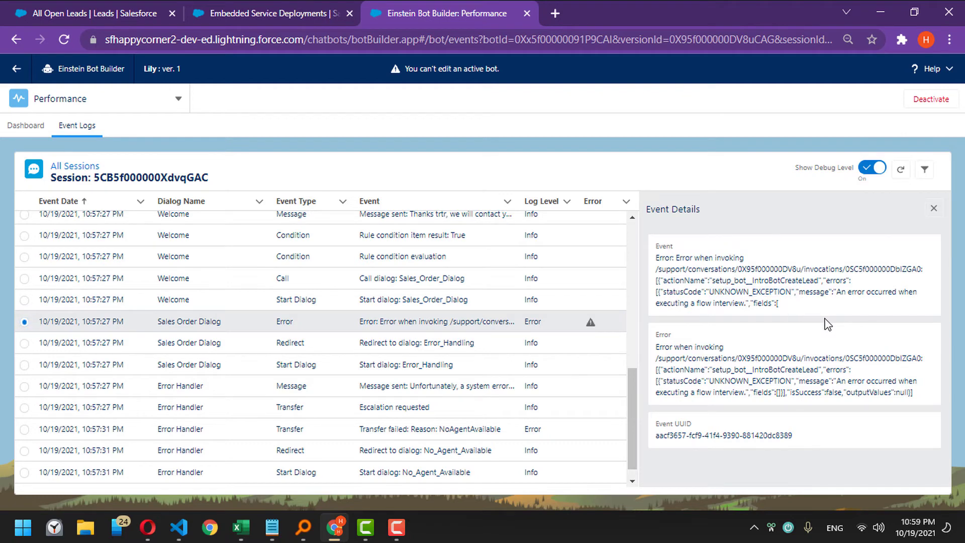
left_click(132, 109)
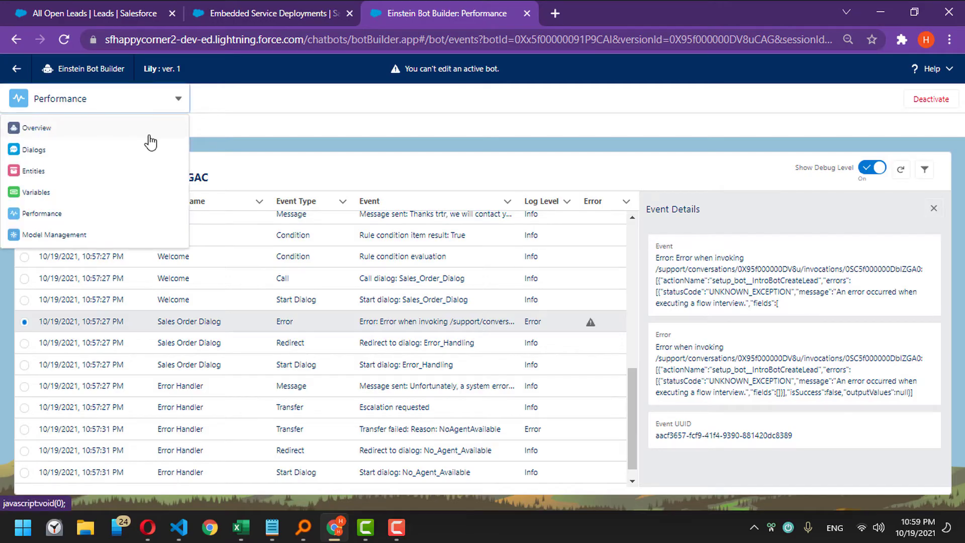
- Go to the bot's Dialogs and deactivate the bot so it can be edited
left_click(62, 150)
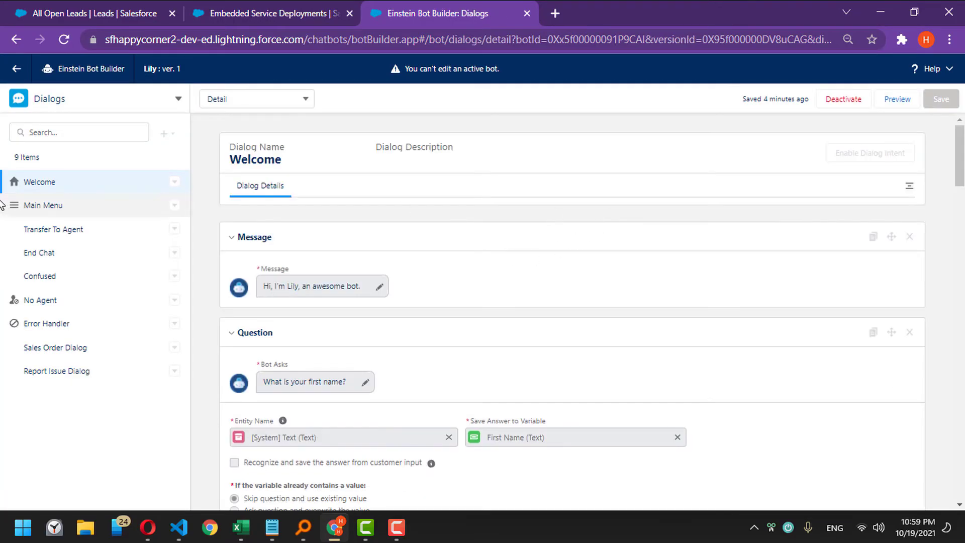
scroll(660, 295, "down", 2)
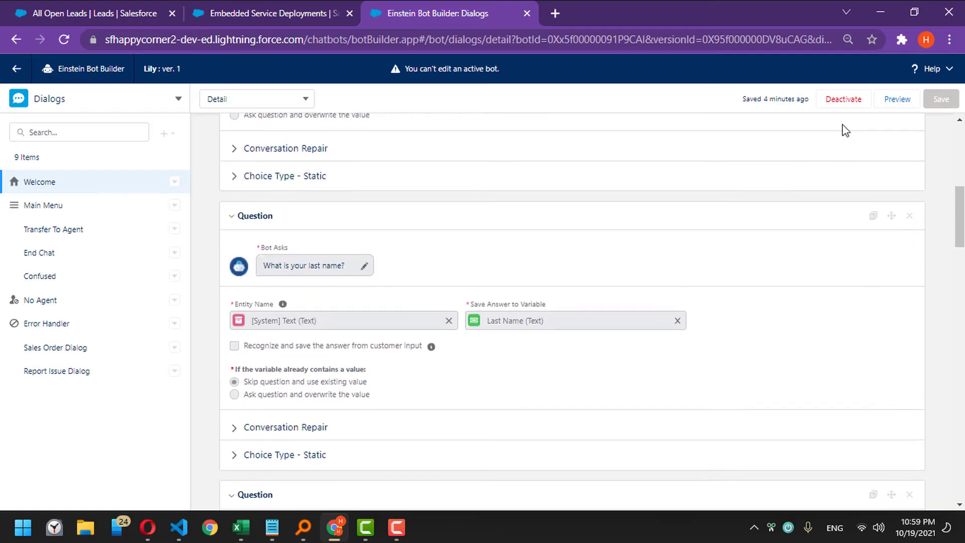
left_click(843, 99)
left_click(647, 320)
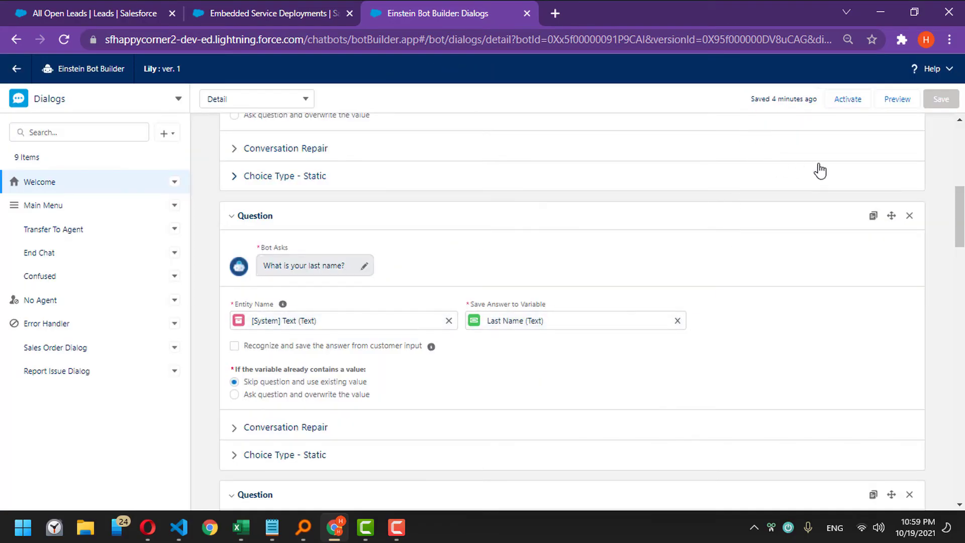
scroll(592, 252, "down", 4)
scroll(592, 254, "up", 2)
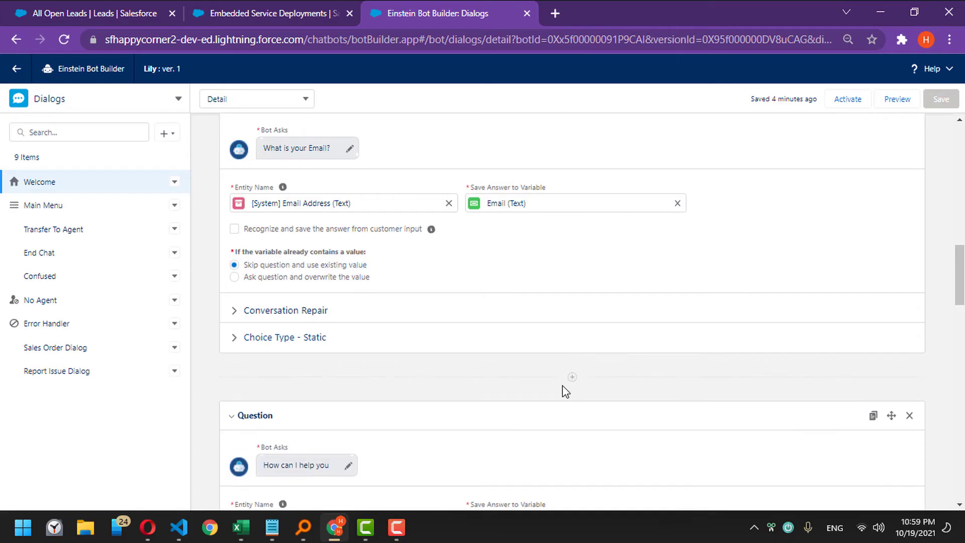
- Add a 'What is your Company Name' question after the email step, using the [System] Text entity
left_click(571, 377)
left_click(532, 429)
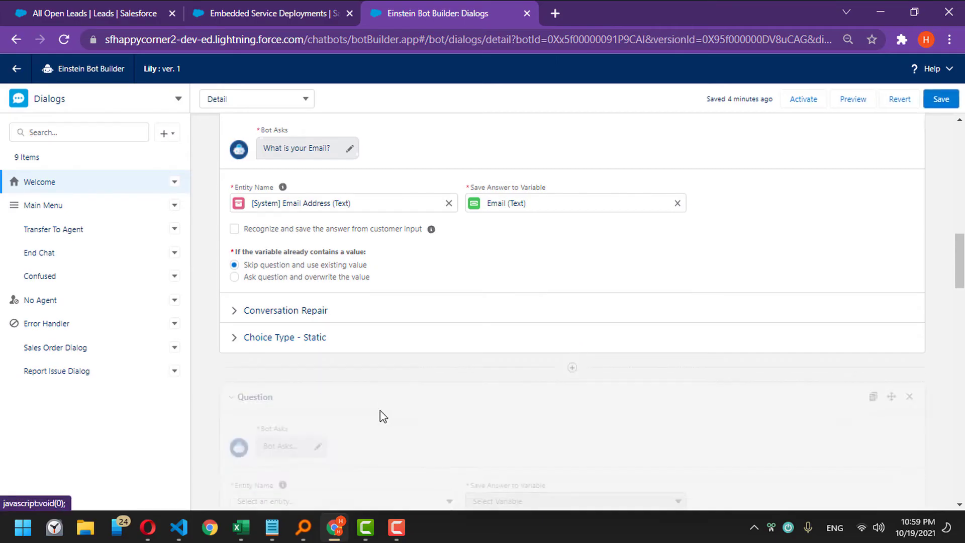
left_click(309, 426)
type("What i")
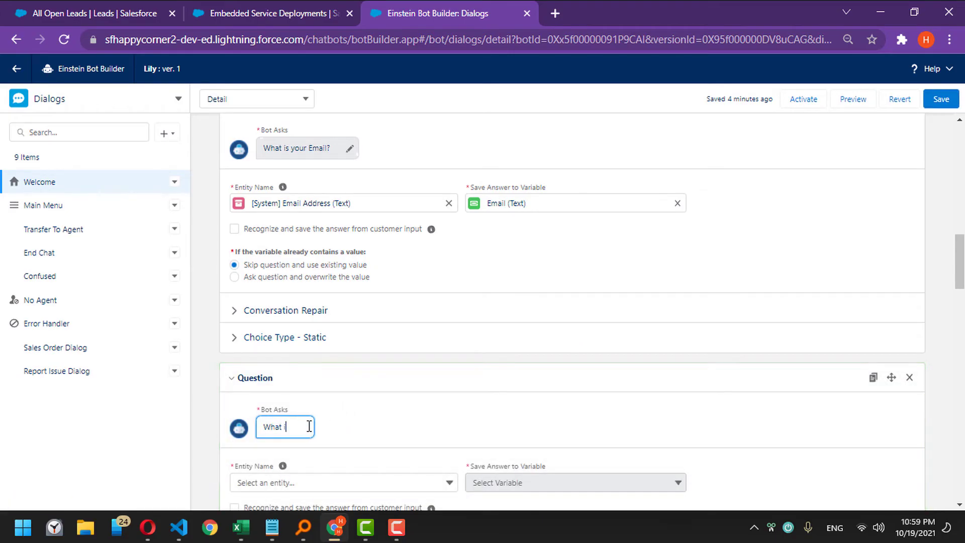
type("s your Compa")
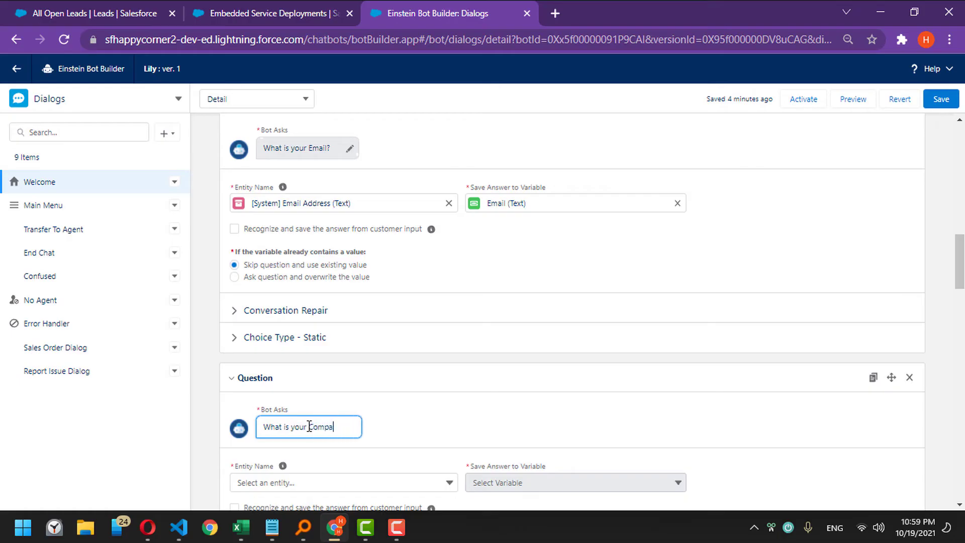
type("ny Name")
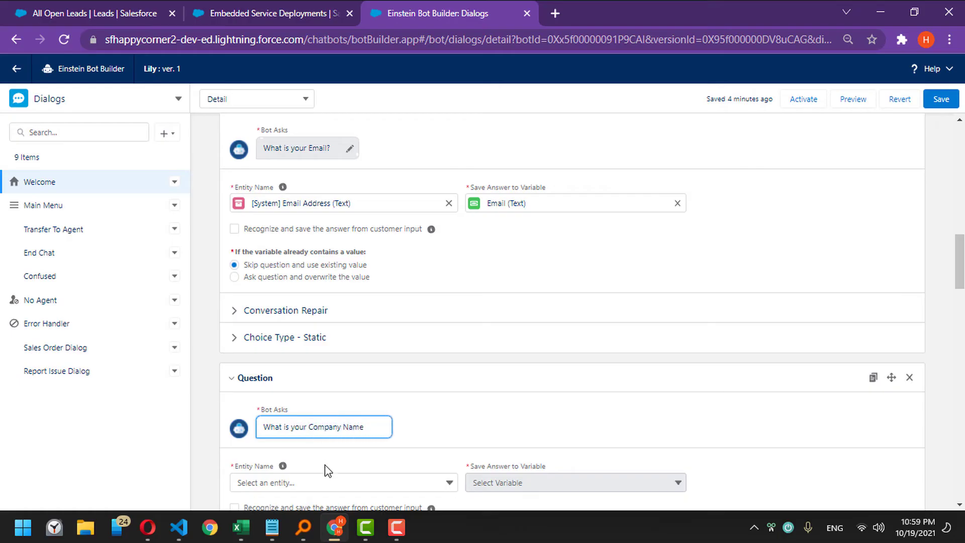
left_click(338, 482)
scroll(338, 442, "down", 4)
left_click(338, 428)
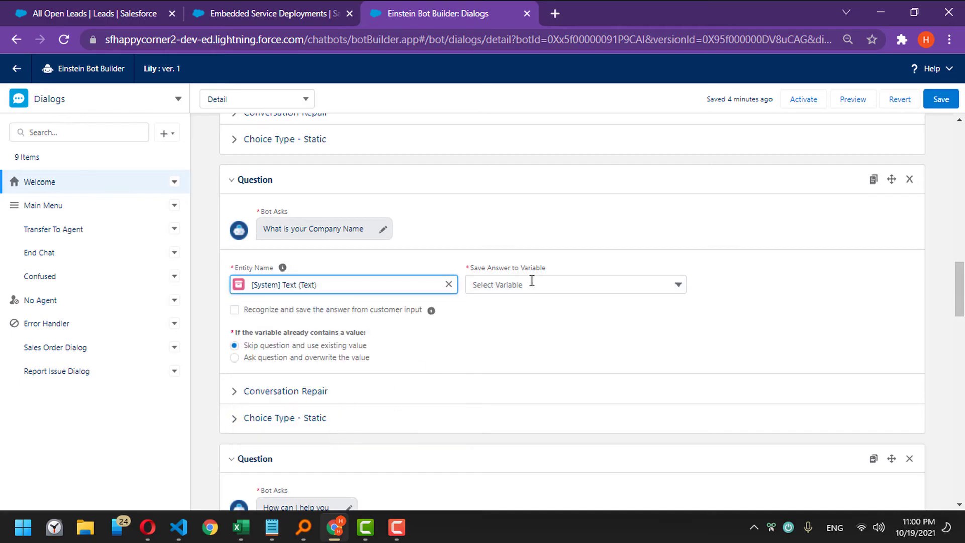
- Store the answer in a new Company Name text variable and save the Welcome dialog
left_click(531, 284)
left_click(564, 454)
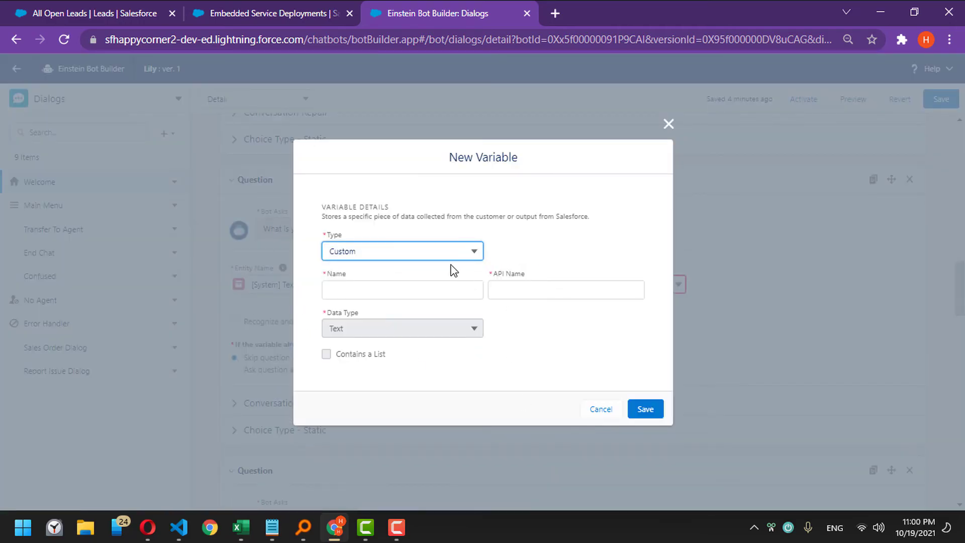
left_click(425, 292)
type("Company")
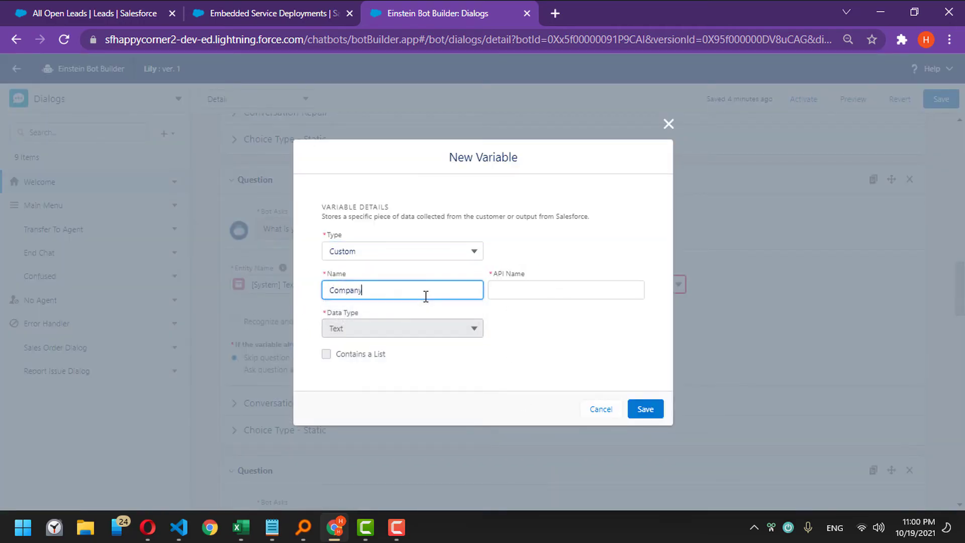
type(" Name")
key("Tab")
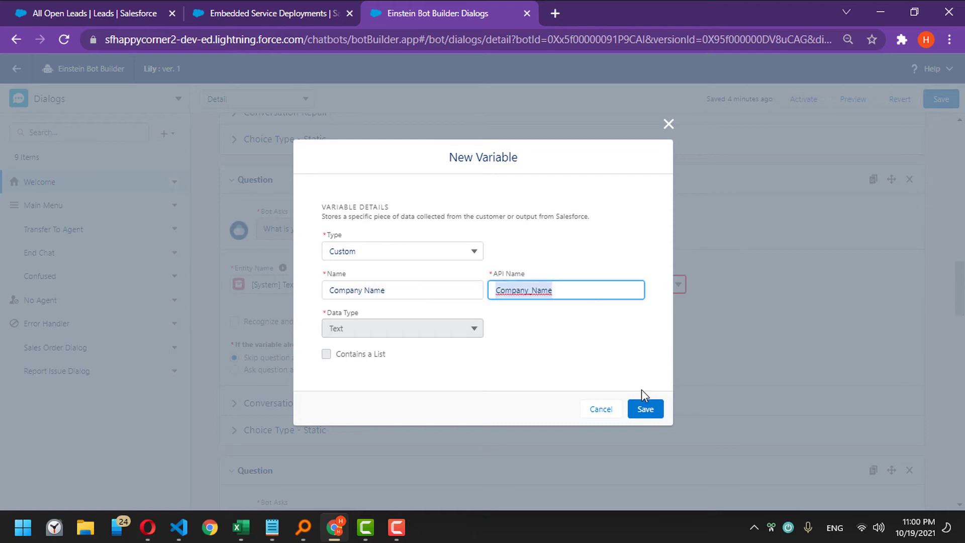
left_click(641, 407)
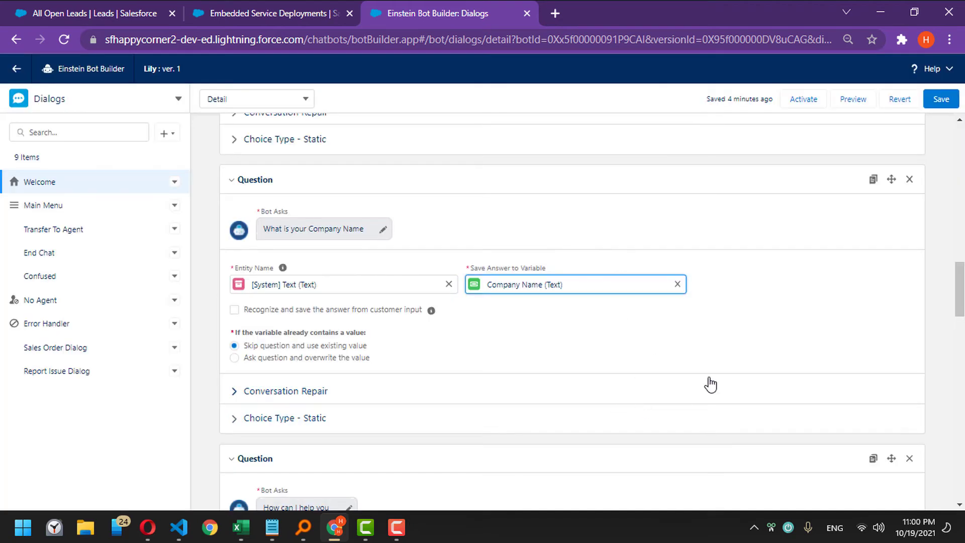
left_click(937, 99)
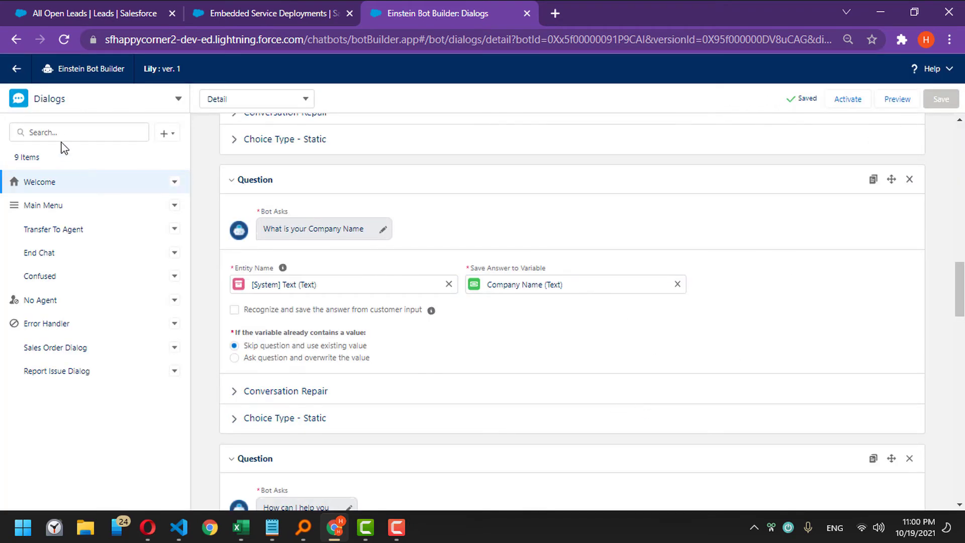
- In Sales Order Dialog, map the Create Lead Company_Name input to the Company Name variable
left_click(66, 347)
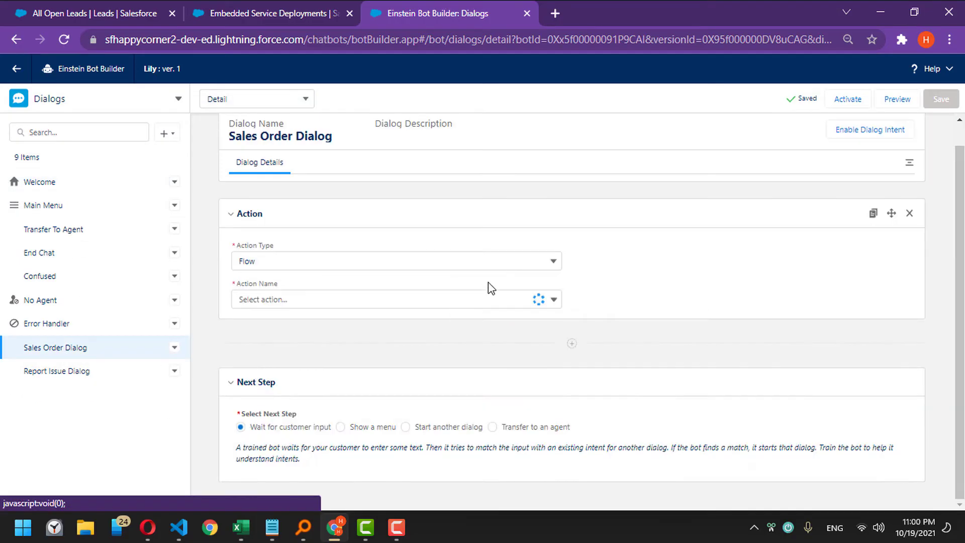
left_click(763, 372)
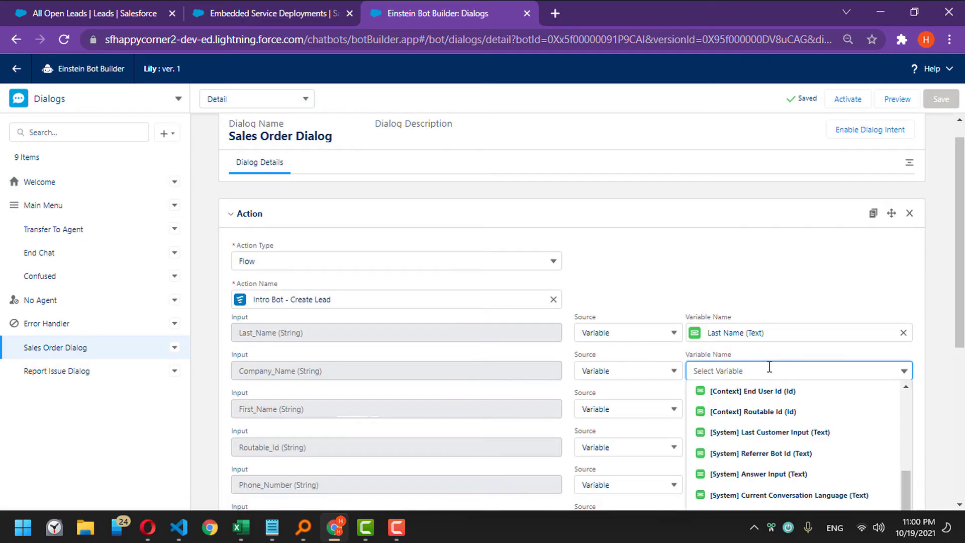
scroll(769, 368, "down", 2)
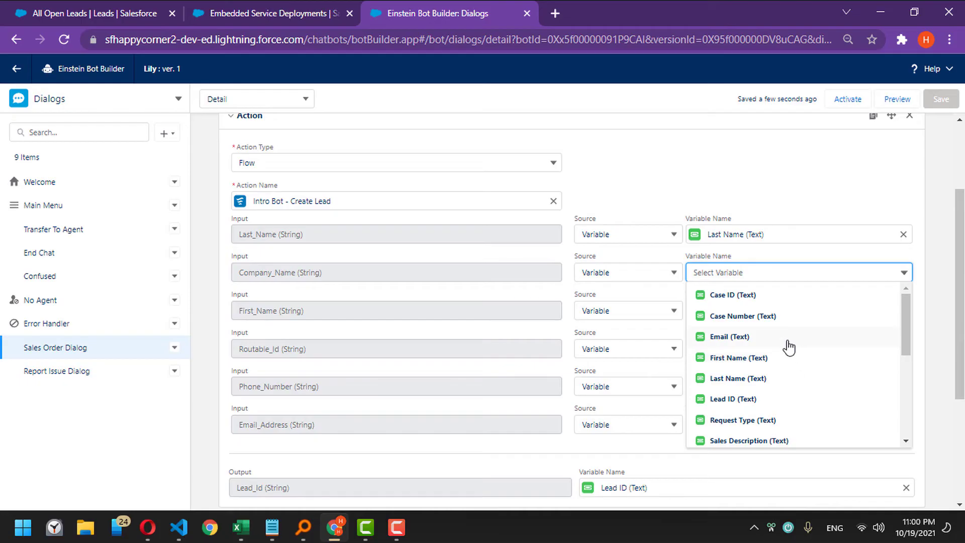
scroll(789, 344, "up", 2)
scroll(788, 341, "down", 1)
left_click_drag(903, 315, 903, 400)
left_click(792, 414)
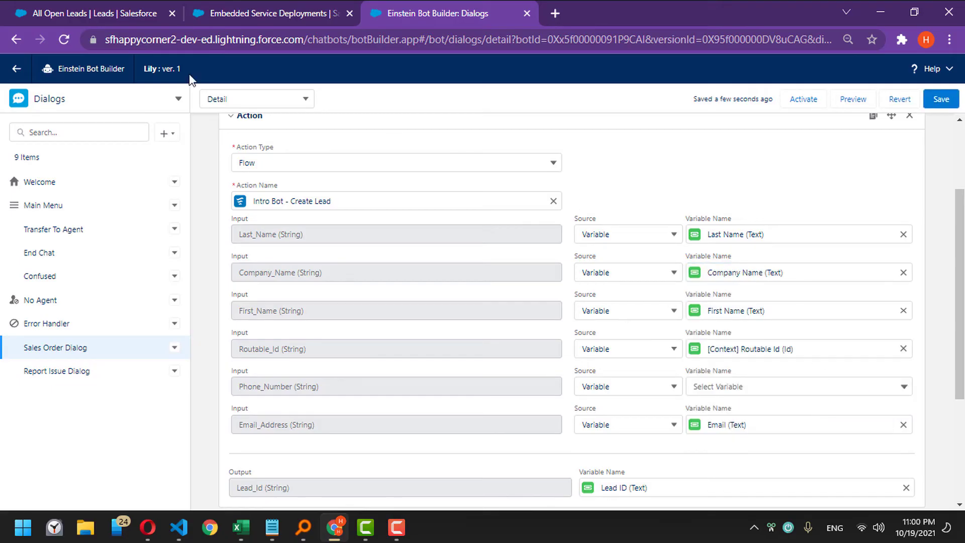
- Check on a New Lead form that Company is required, then return to the bot builder
left_click(70, 14)
left_click(654, 131)
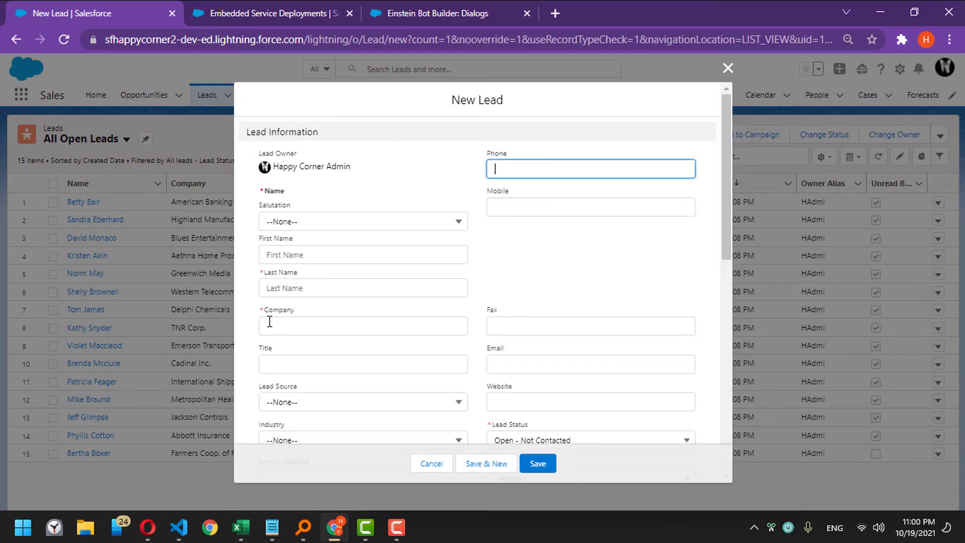
left_click(269, 321)
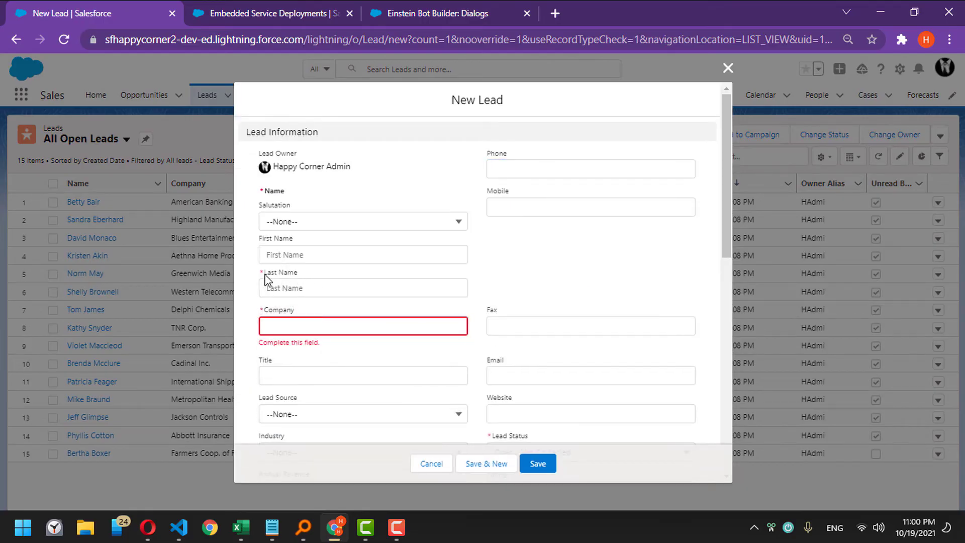
left_click(279, 10)
left_click(406, 7)
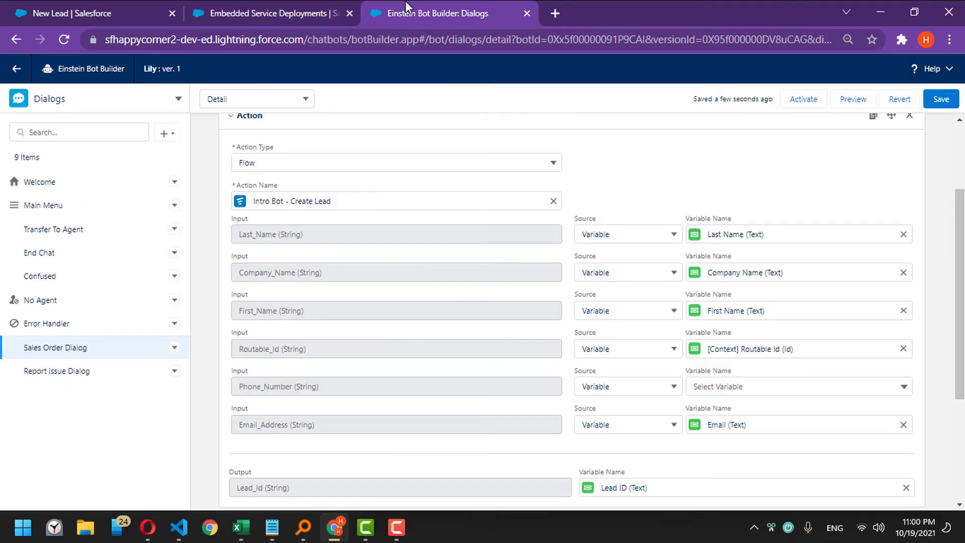
- Save the Sales Order Dialog, reactivate the Lily bot, and connect the preview to Chat Team
scroll(690, 388, "down", 2)
left_click(940, 99)
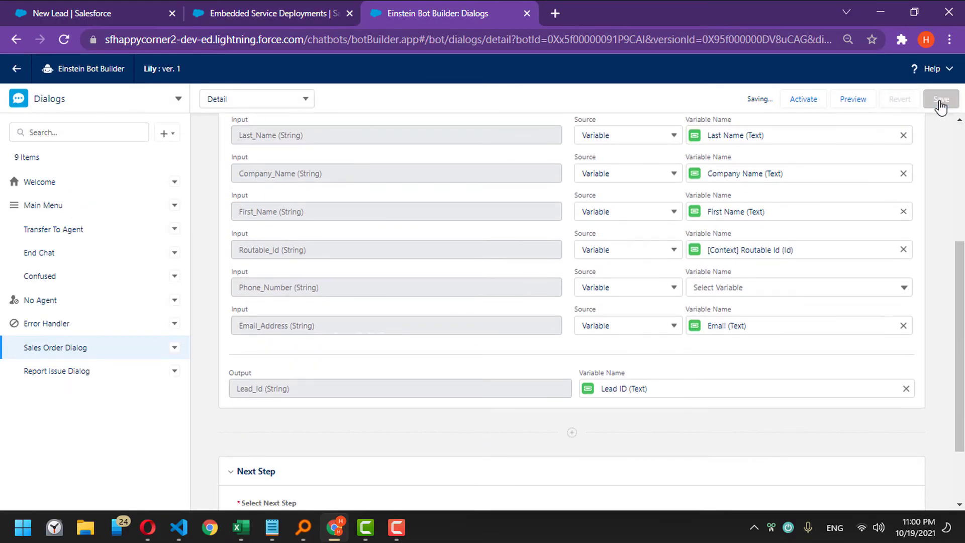
left_click(834, 102)
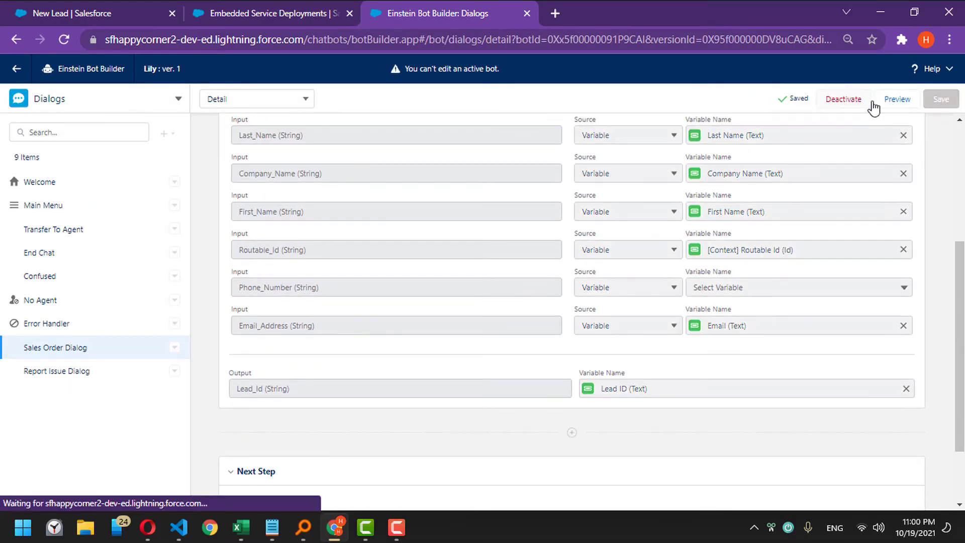
left_click(891, 100)
left_click(837, 180)
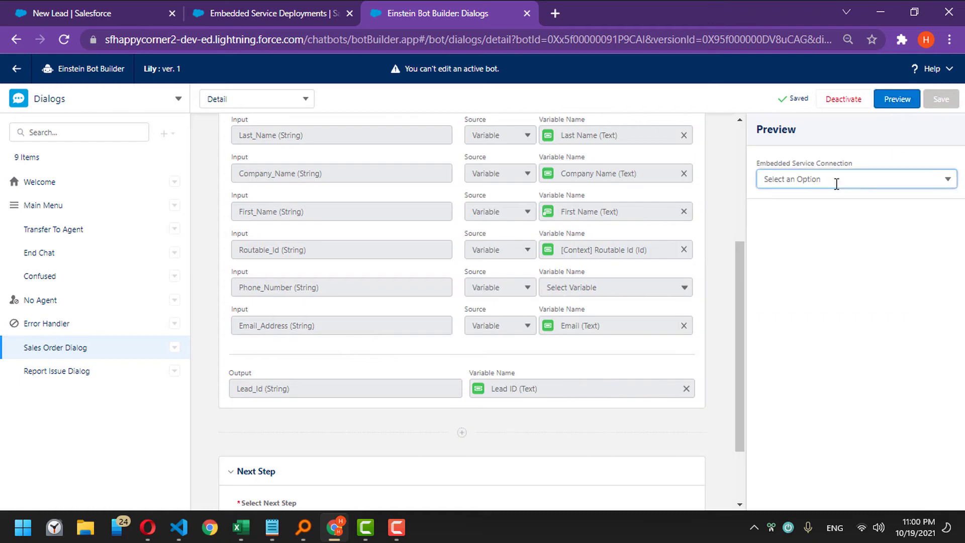
left_click(832, 205)
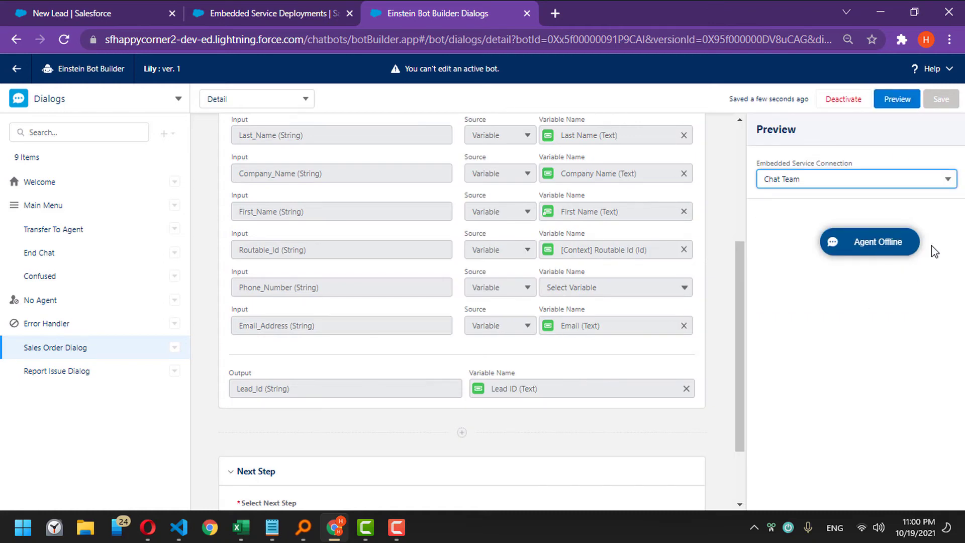
- After the chat shows Agent Offline, reload the page and reconnect the preview to Chat Team
left_click(867, 244)
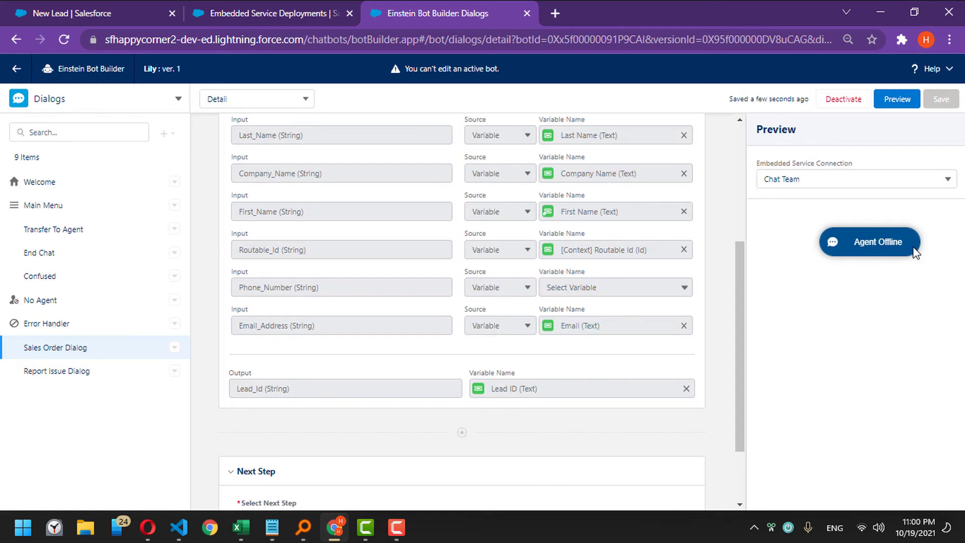
left_click(63, 40)
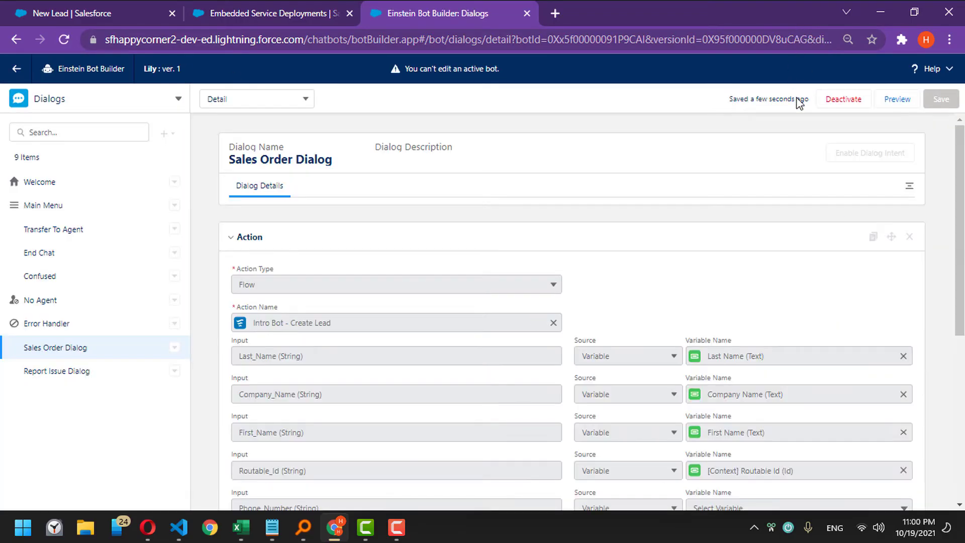
left_click(898, 101)
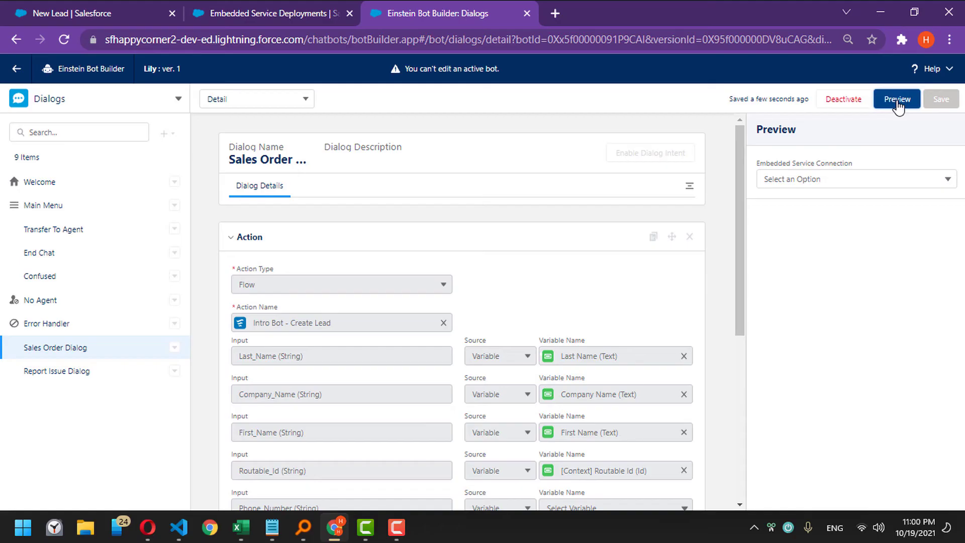
left_click(842, 180)
left_click(835, 207)
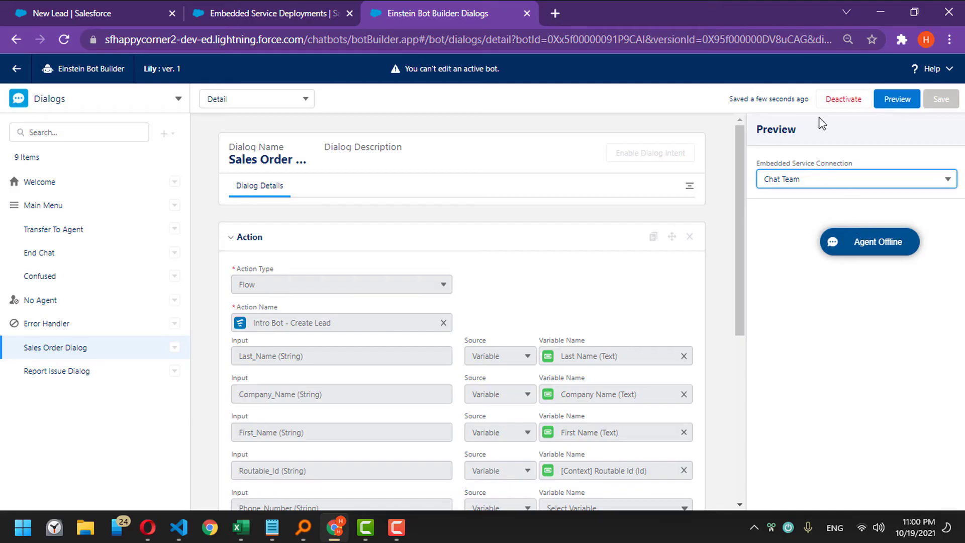
- Start a preview chat and give a test first name, last name, email, and company 'T'
left_click(815, 16)
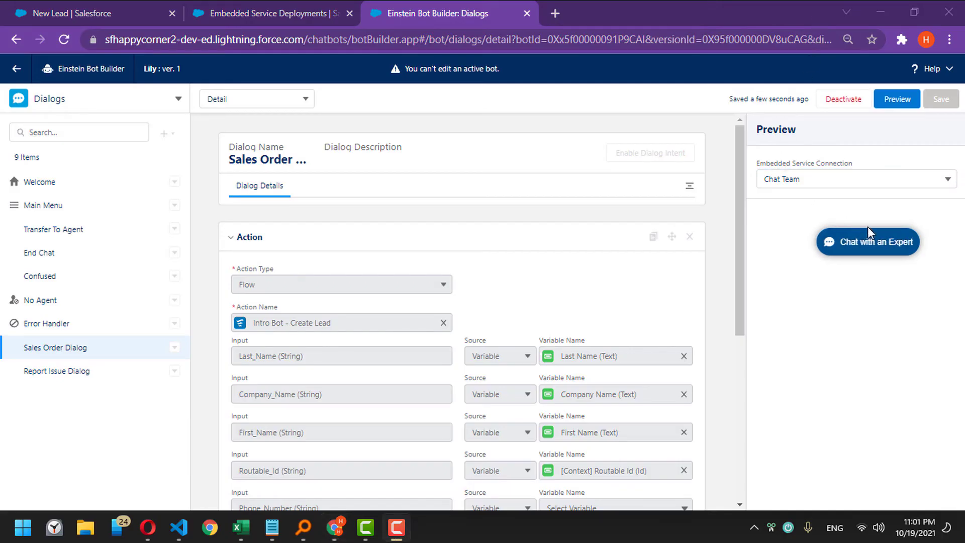
left_click(874, 241)
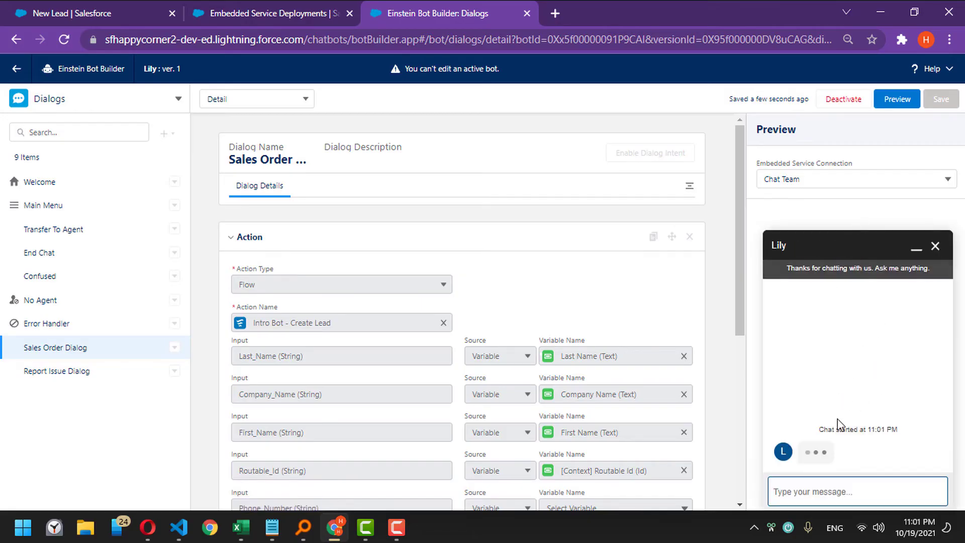
type("trtre")
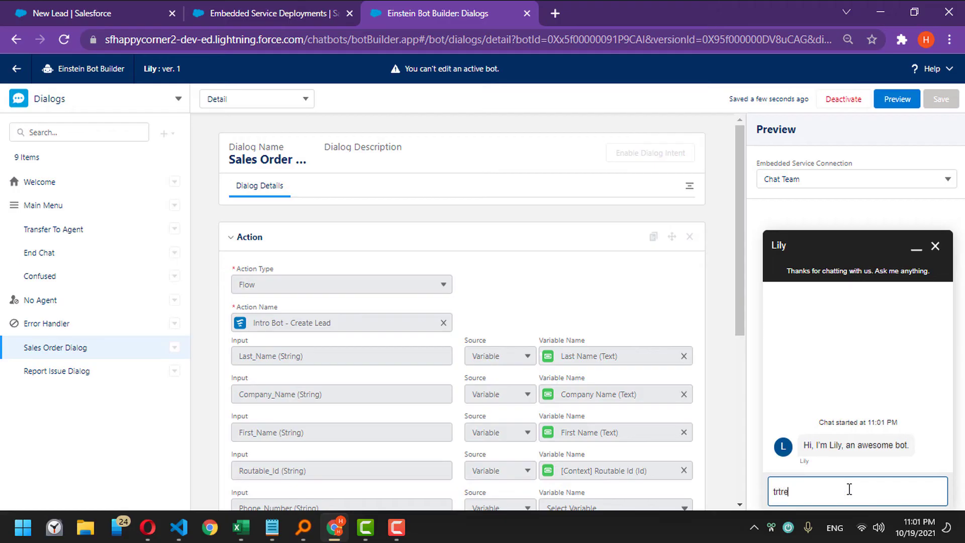
key("Return")
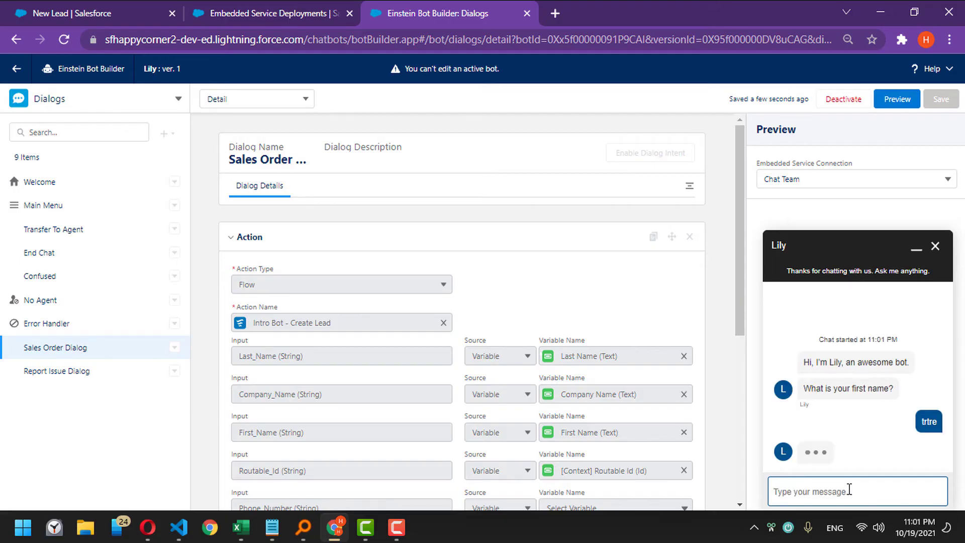
type("jkgd\\")
key("Return")
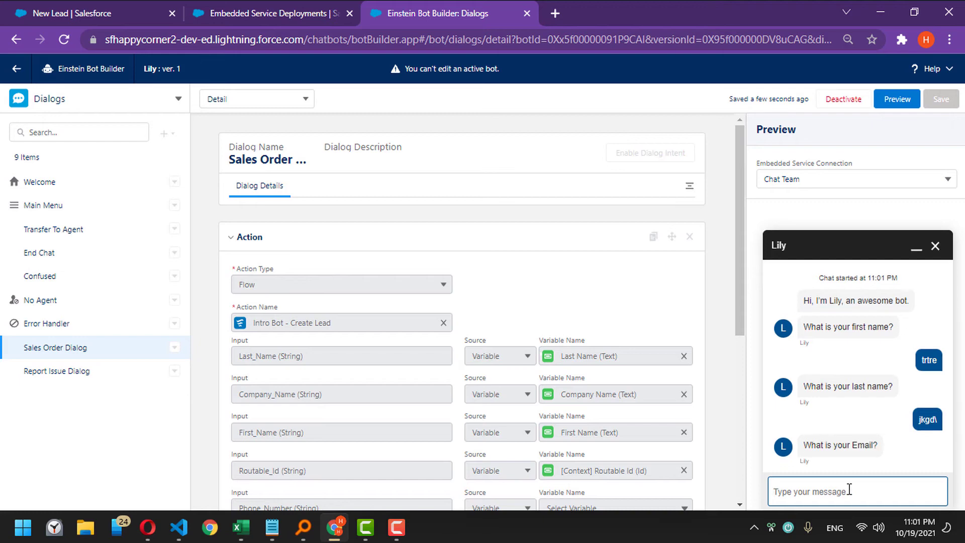
type("hgk@fer")
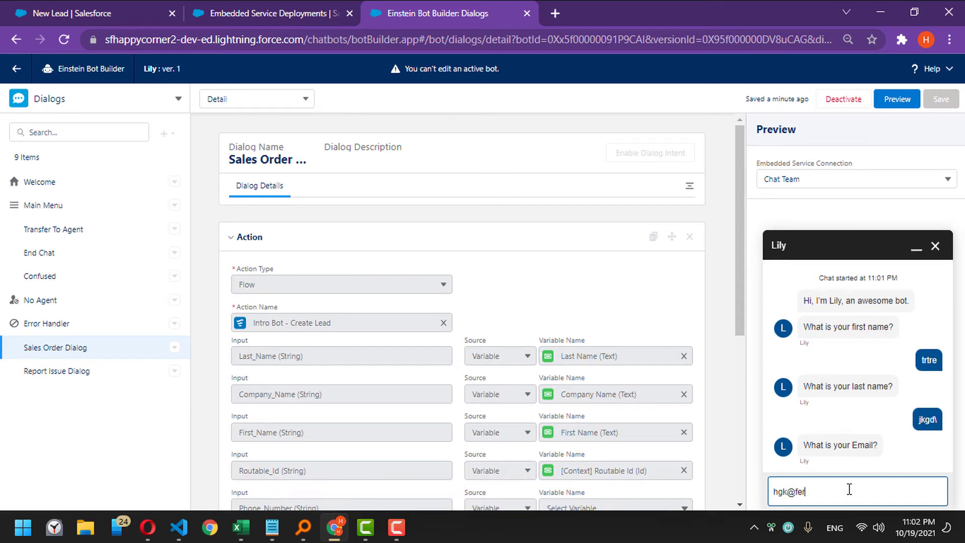
type(".com")
key("Return")
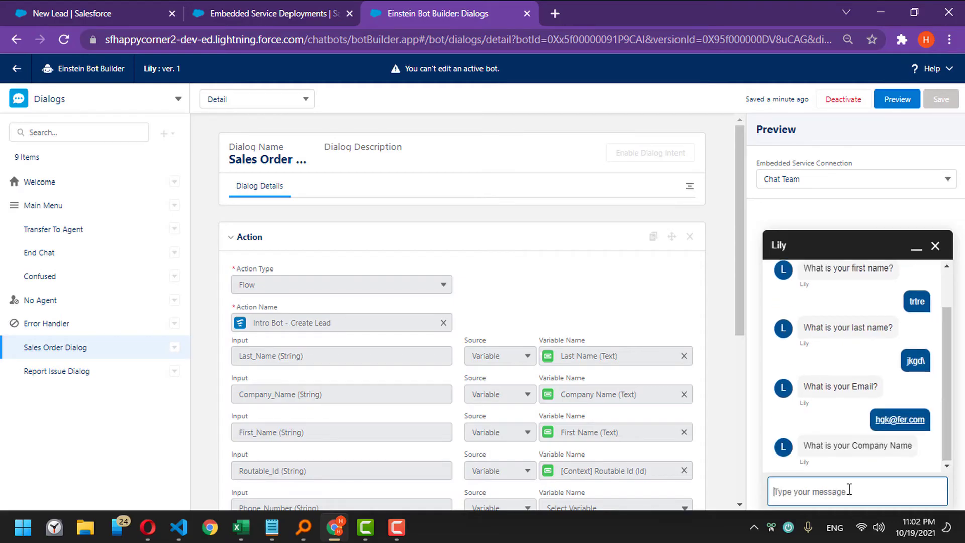
type("Try xom")
key("Return")
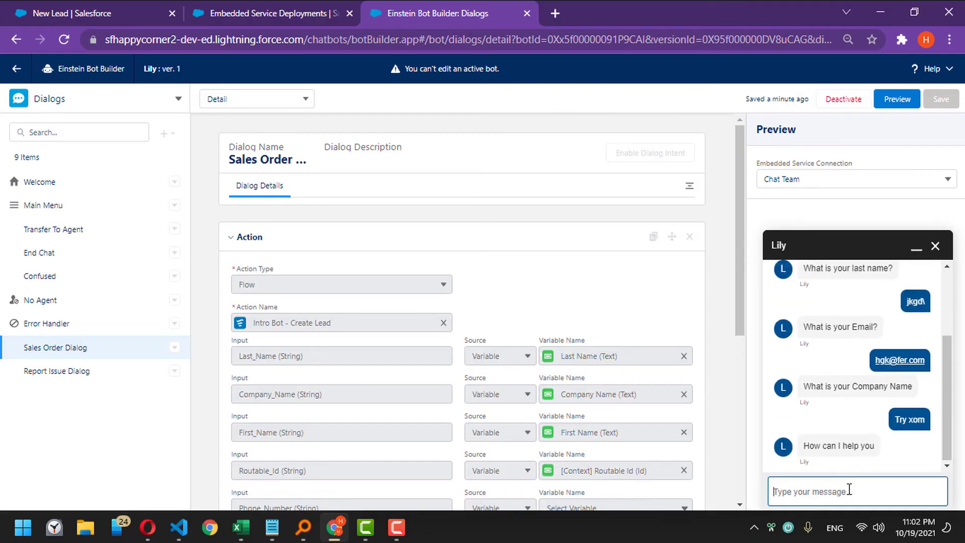
- Choose Contact Sales and send the request message 'T'
left_click(853, 427)
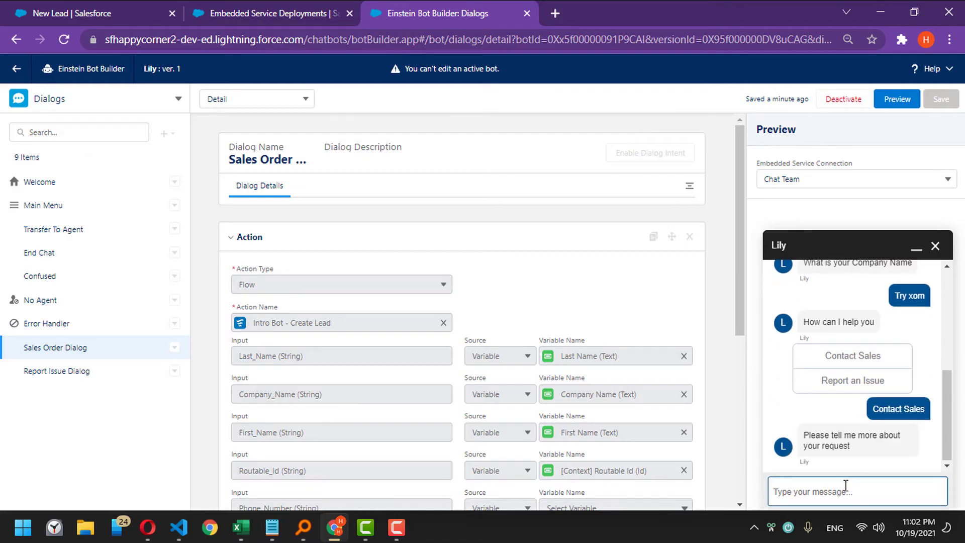
type("Test Request MEssage")
key("Return")
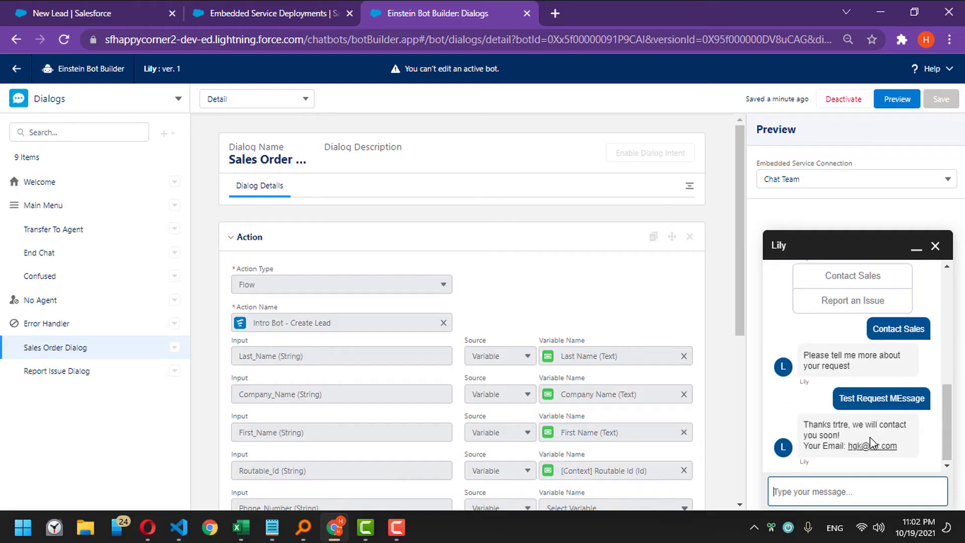
- Cancel the New Lead form, refresh All Open Leads, and review the bot-created lead for company Try xom
left_click(98, 8)
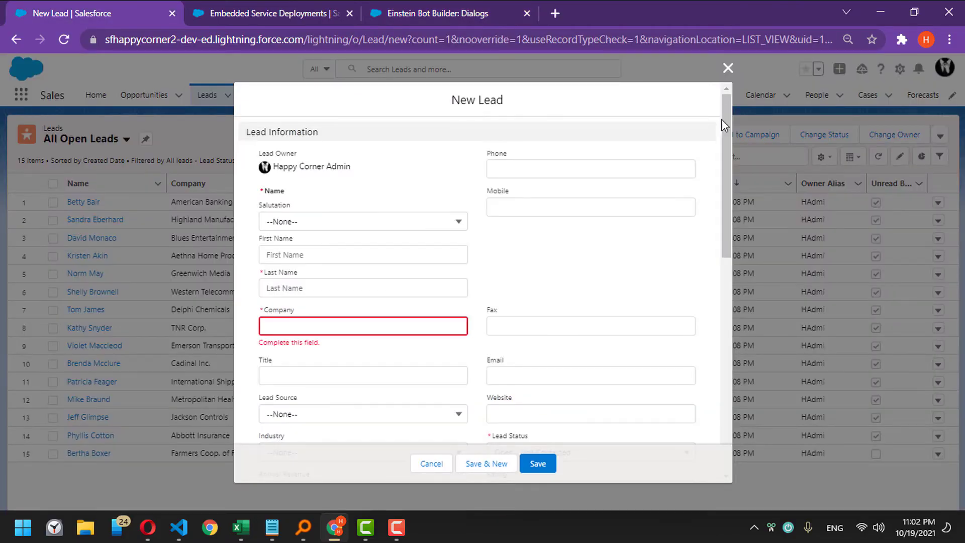
left_click(728, 68)
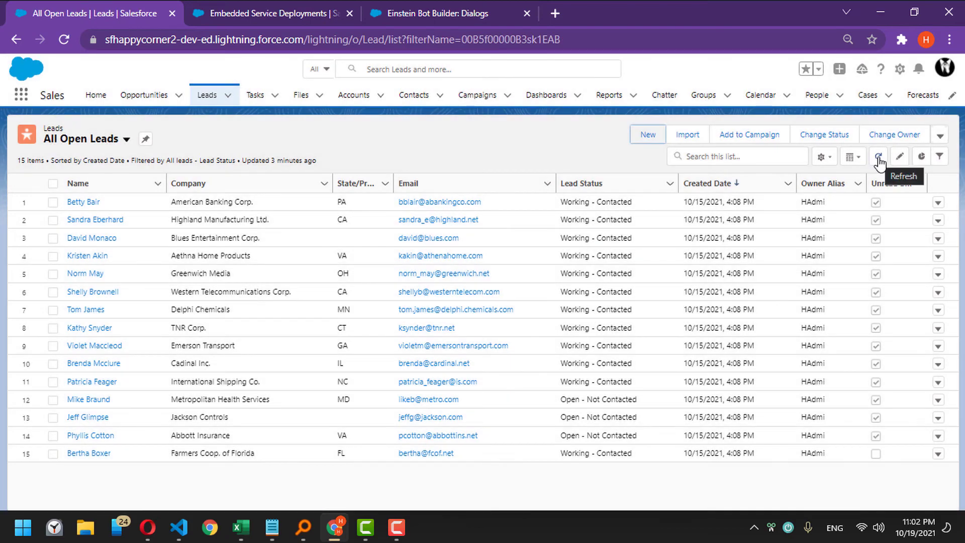
left_click(879, 160)
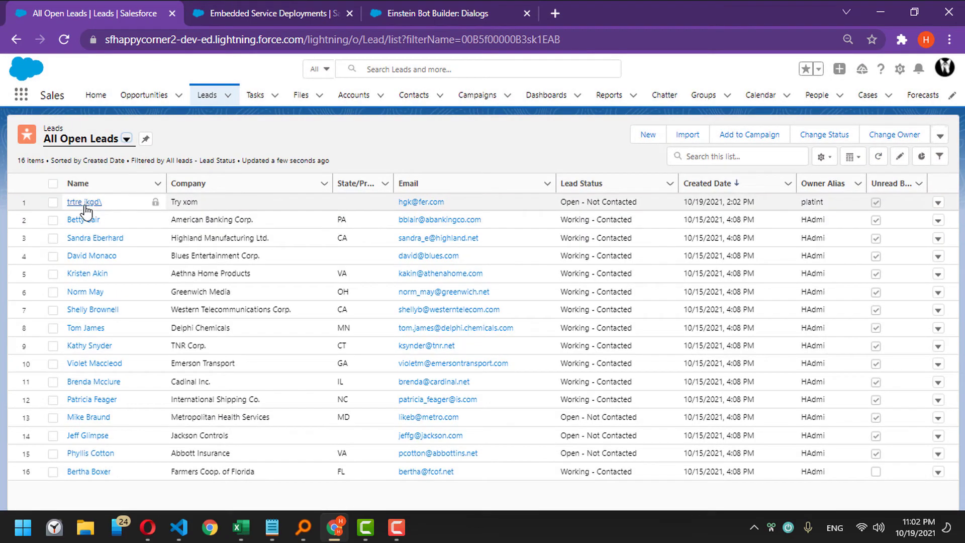
left_click(102, 202)
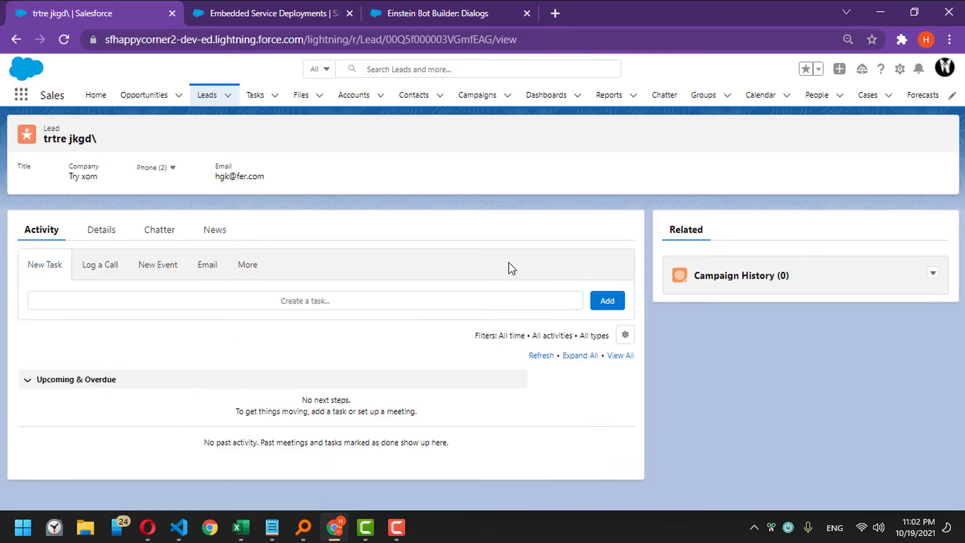
left_click(99, 265)
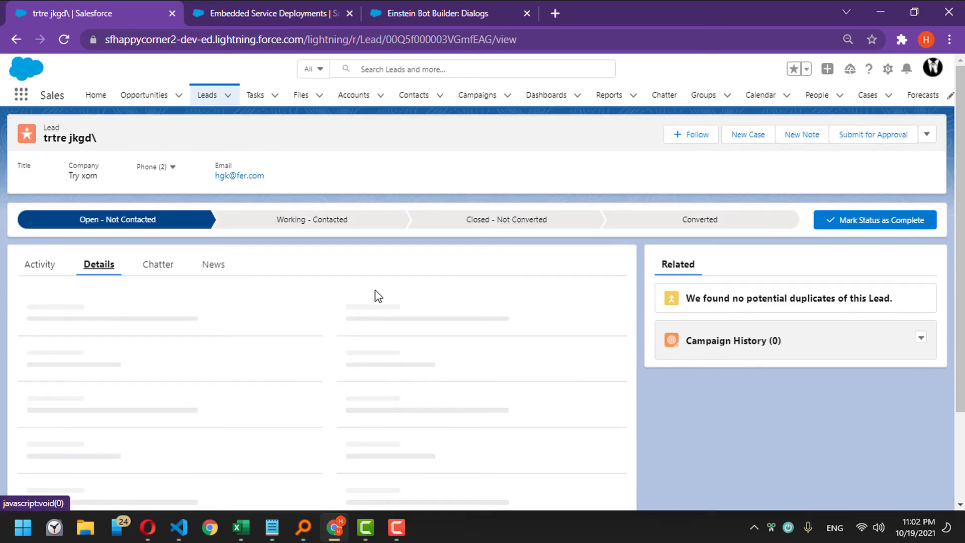
left_click_drag(25, 372, 61, 377)
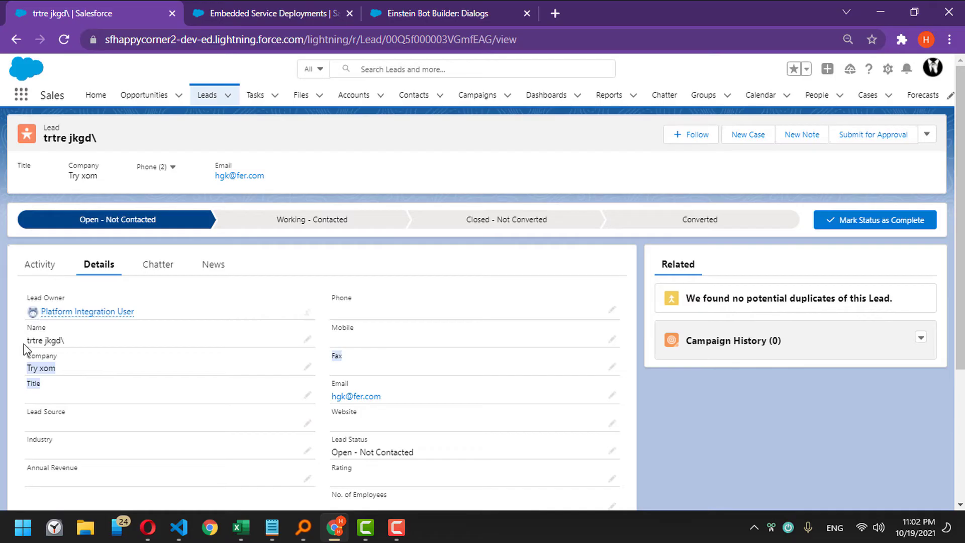
left_click_drag(24, 344, 69, 348)
left_click(502, 291)
scroll(543, 327, "down", 4)
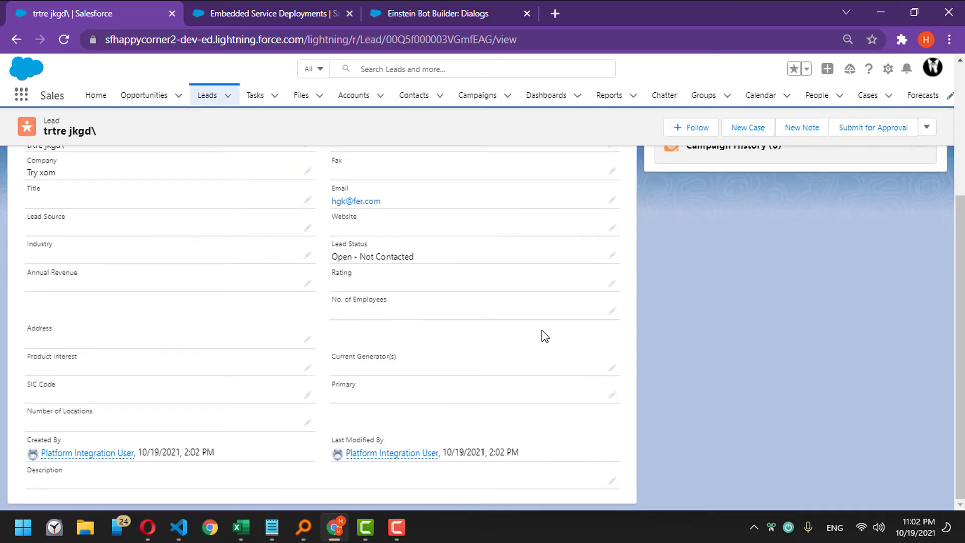
scroll(530, 342, "up", 4)
left_click(255, 4)
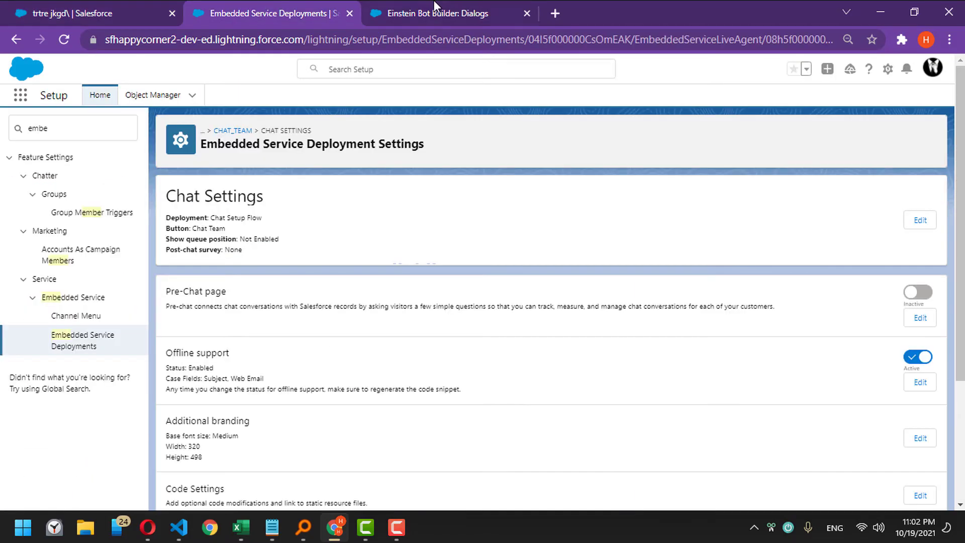
- Move between the lead record, Cases list and a New Lead form, then return to the bot's dialogs
left_click(437, 10)
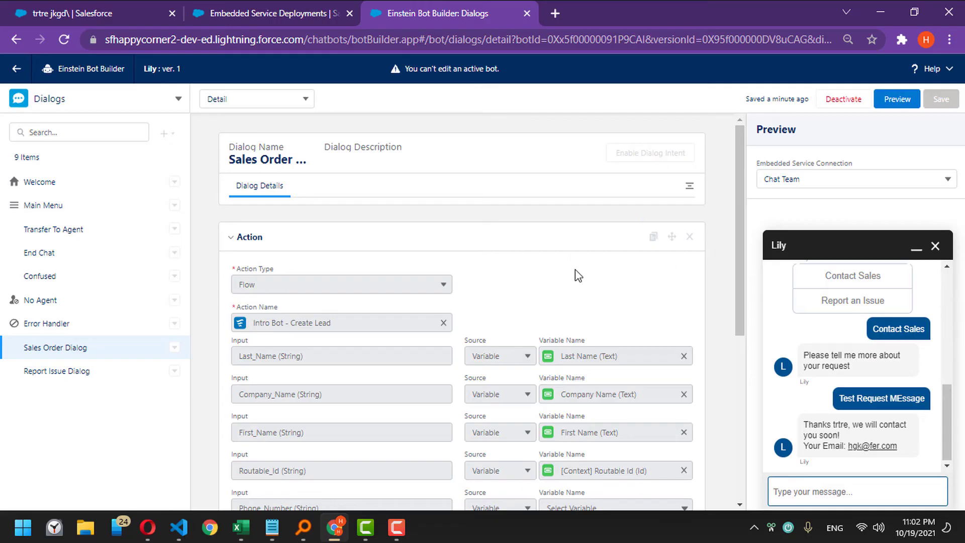
left_click(86, 15)
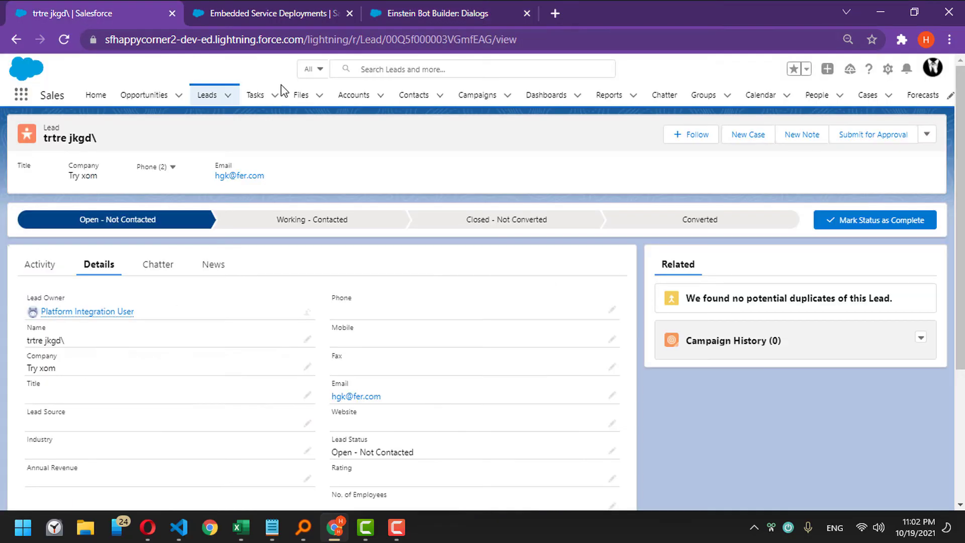
left_click(875, 94)
left_click(649, 135)
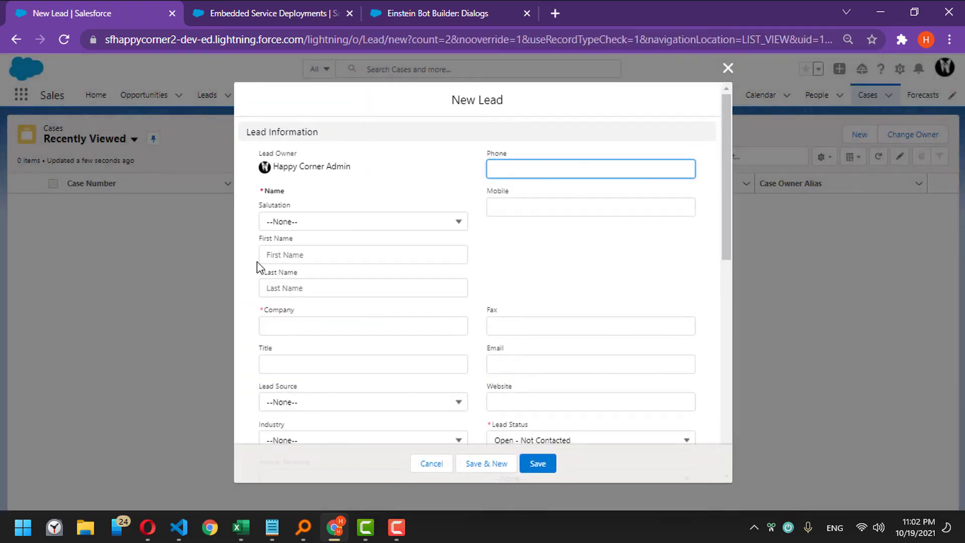
left_click(279, 23)
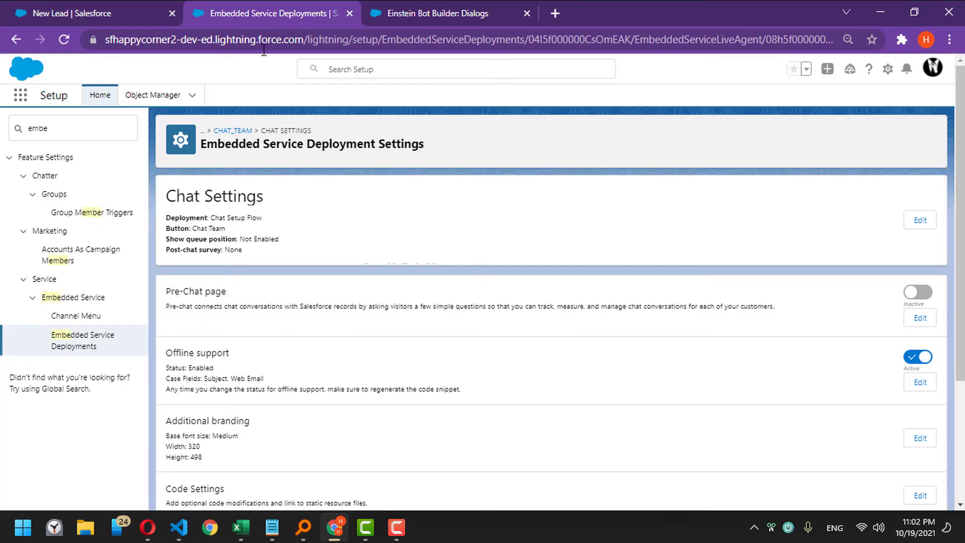
left_click(437, 13)
- Open the Report Issue Dialog and deactivate the bot for editing
left_click(48, 374)
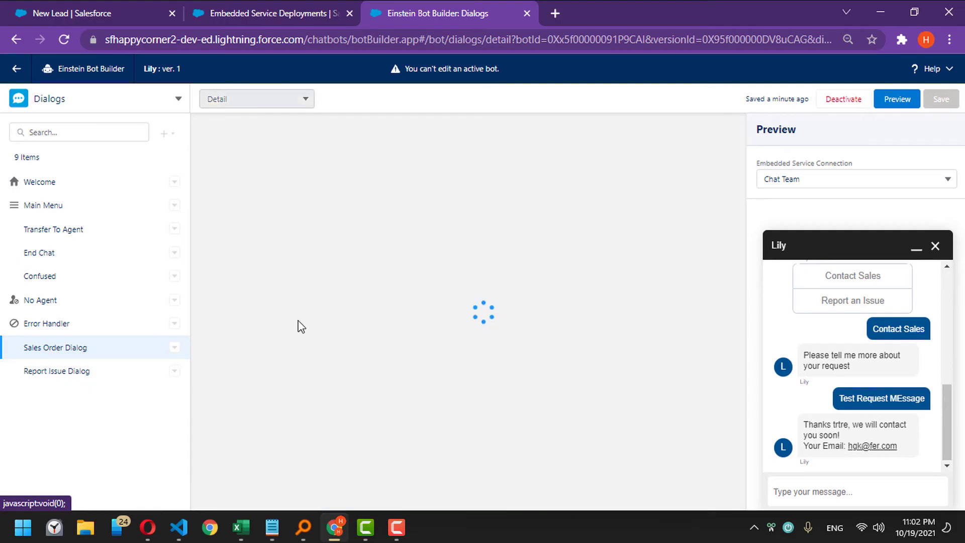
scroll(562, 239, "down", 10)
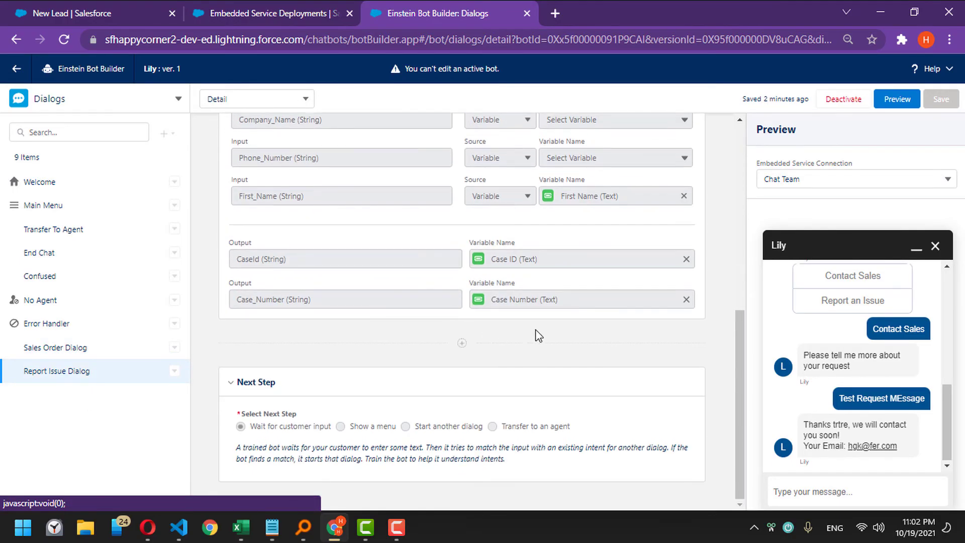
scroll(534, 334, "up", 2)
left_click(843, 99)
left_click(648, 322)
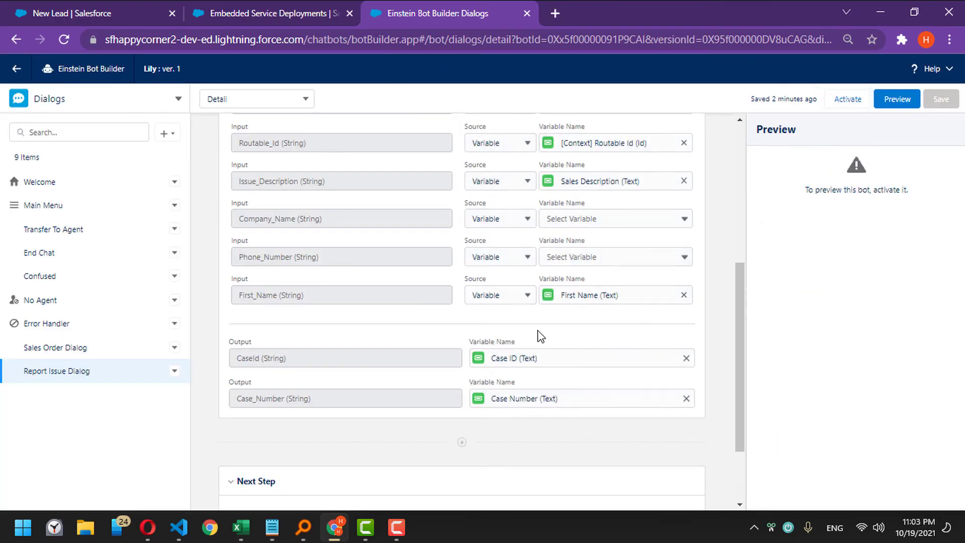
- Map the Create Case action's Company_Name input to Company Name (Text) and save
left_click(619, 218)
scroll(635, 284, "up", 3)
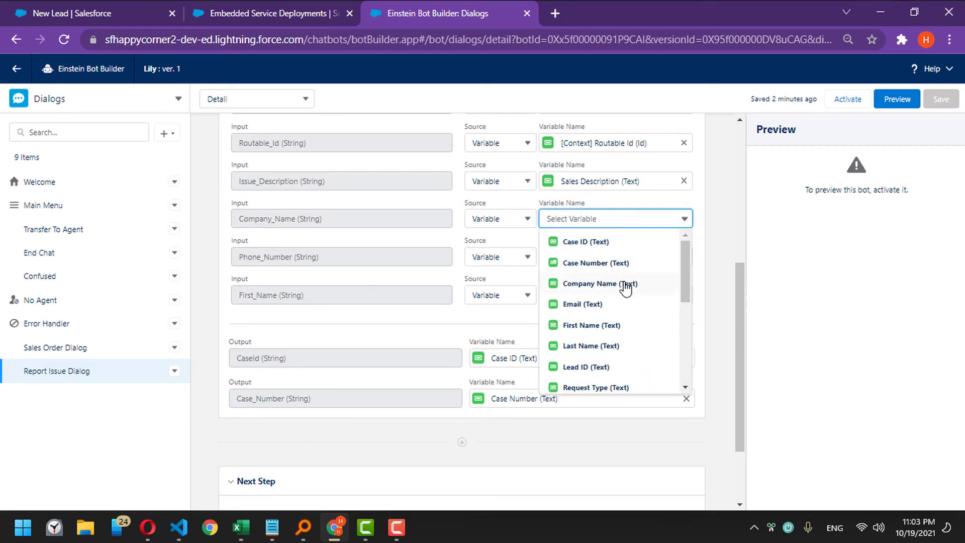
left_click(626, 282)
left_click(938, 99)
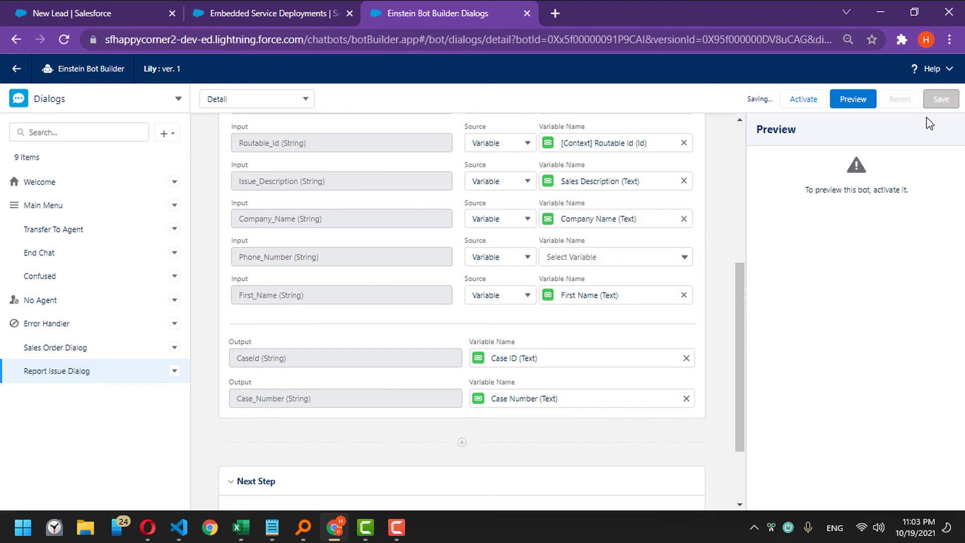
scroll(707, 220, "up", 6)
scroll(711, 223, "down", 4)
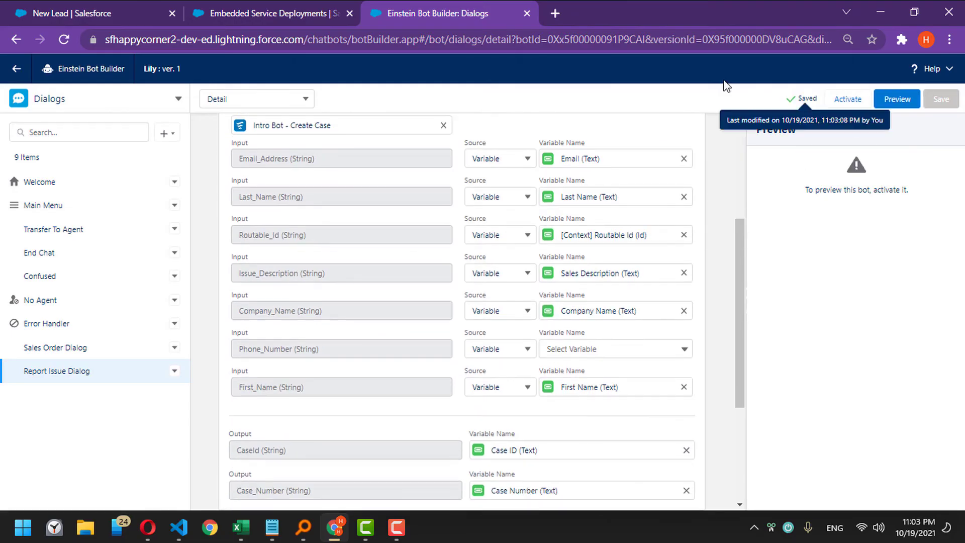
- Check the New Lead form's Description field, cancel the form, and reactivate the Lily bot
left_click(31, 9)
scroll(485, 308, "down", 12)
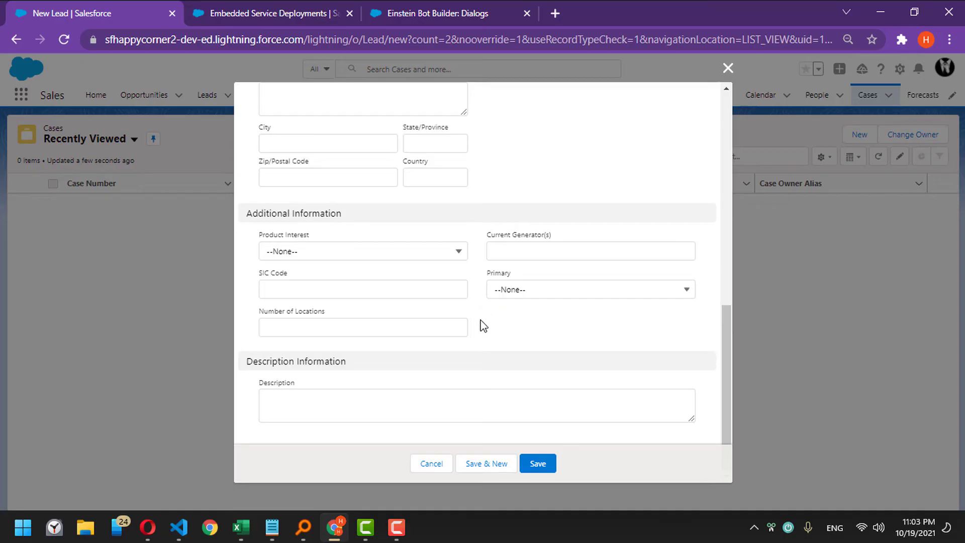
left_click(329, 412)
scroll(510, 375, "up", 6)
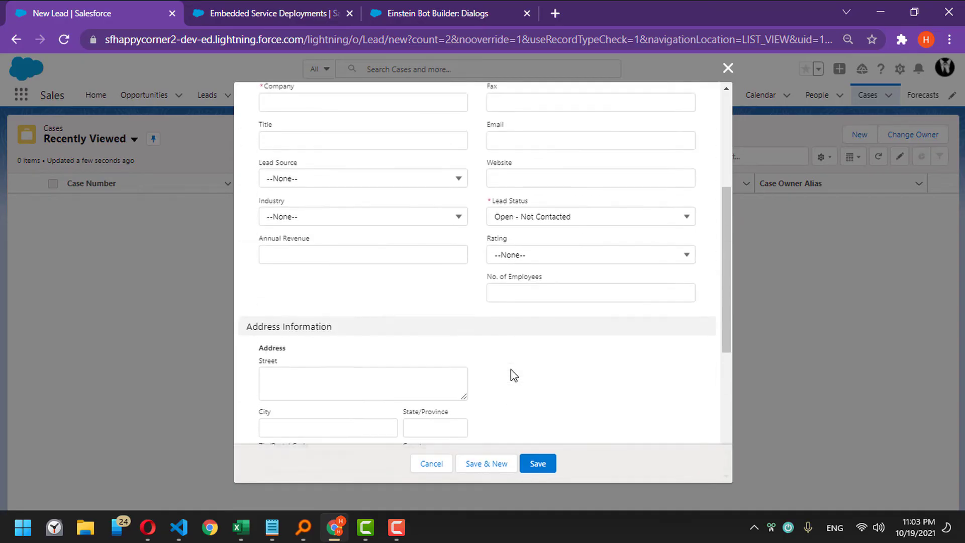
scroll(510, 370, "up", 4)
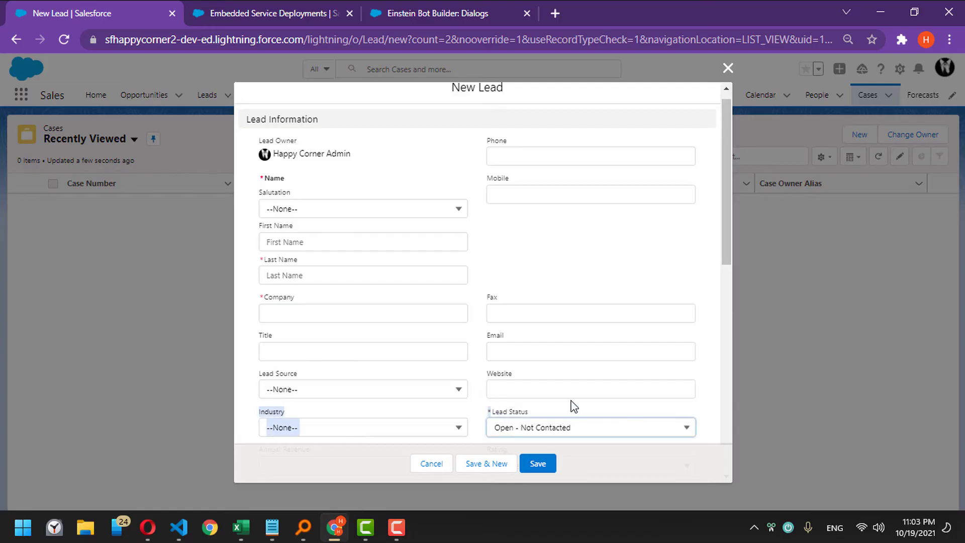
scroll(471, 341, "up", 1)
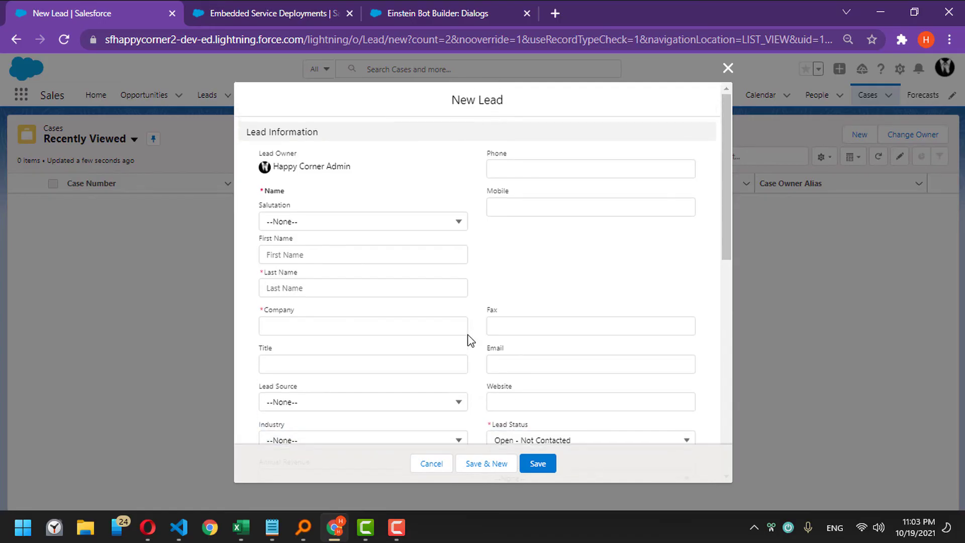
left_click(431, 465)
left_click(415, 23)
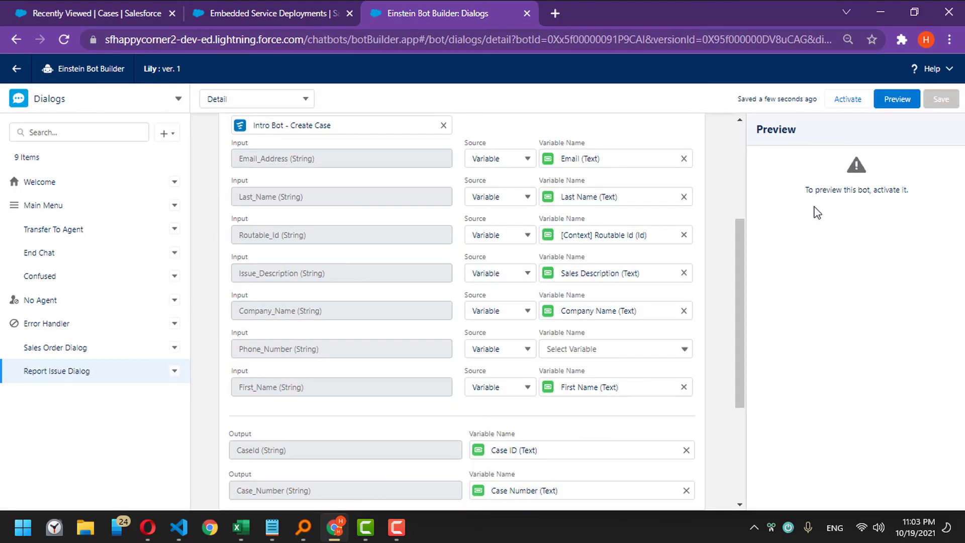
left_click(837, 99)
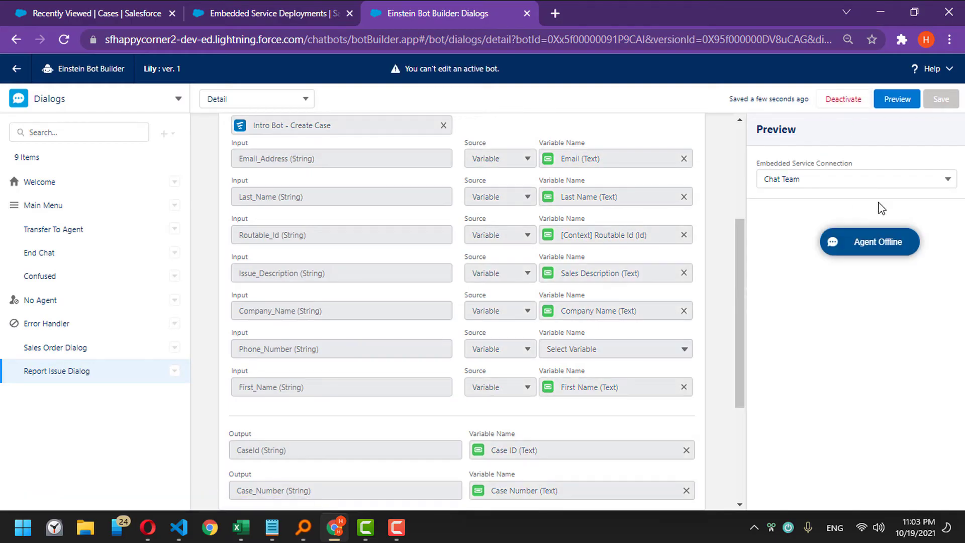
- Start a preview chat and give a test first name, last name, email, and company 'Try Company'
left_click(848, 243)
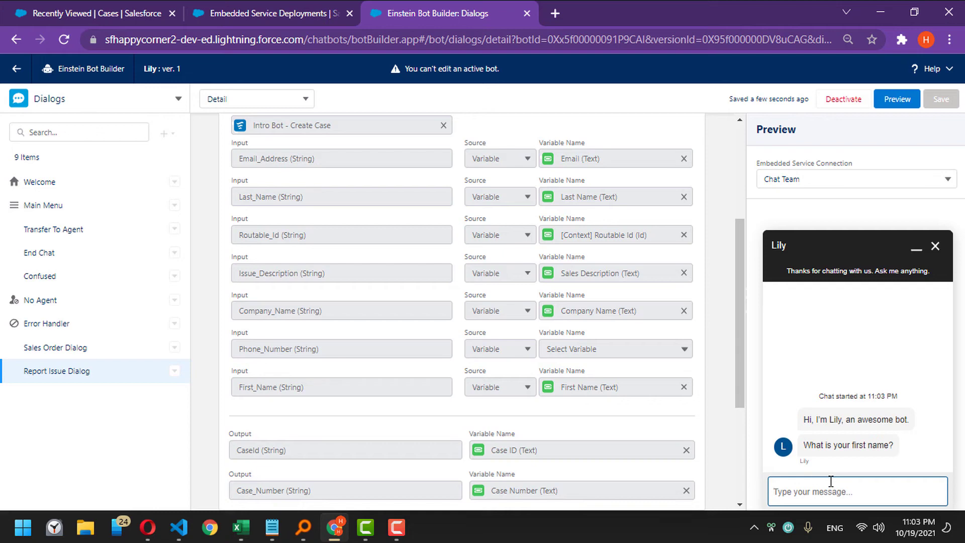
type("Test Case")
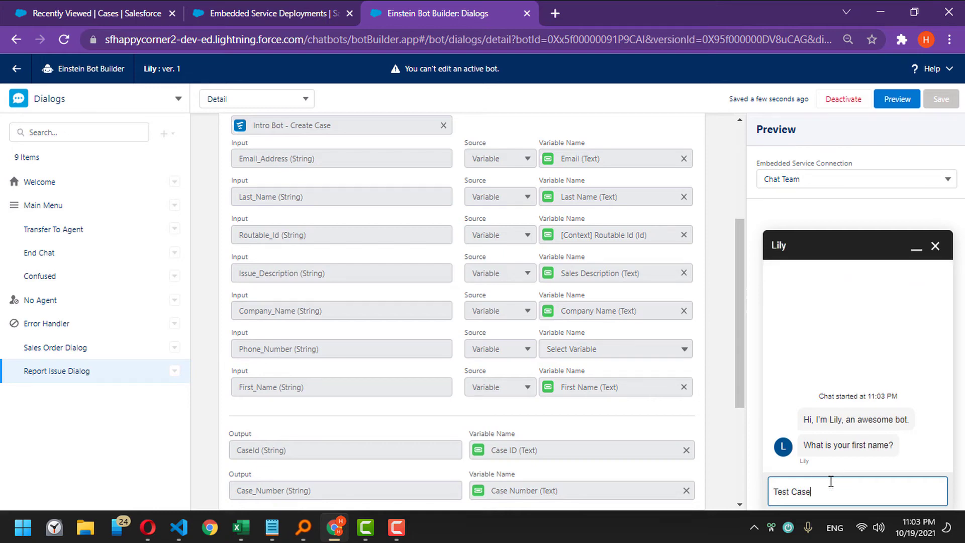
key("Return")
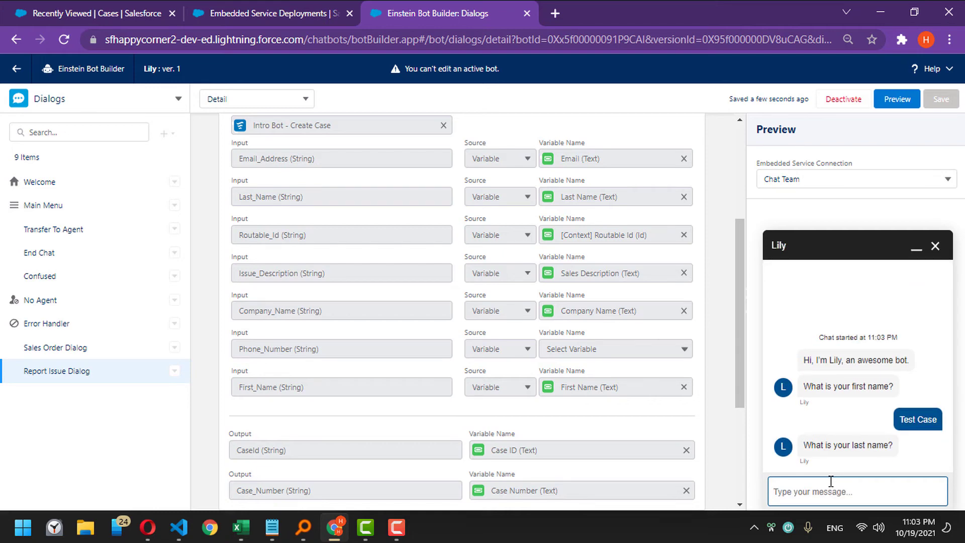
type("Case Last Name")
key("Return")
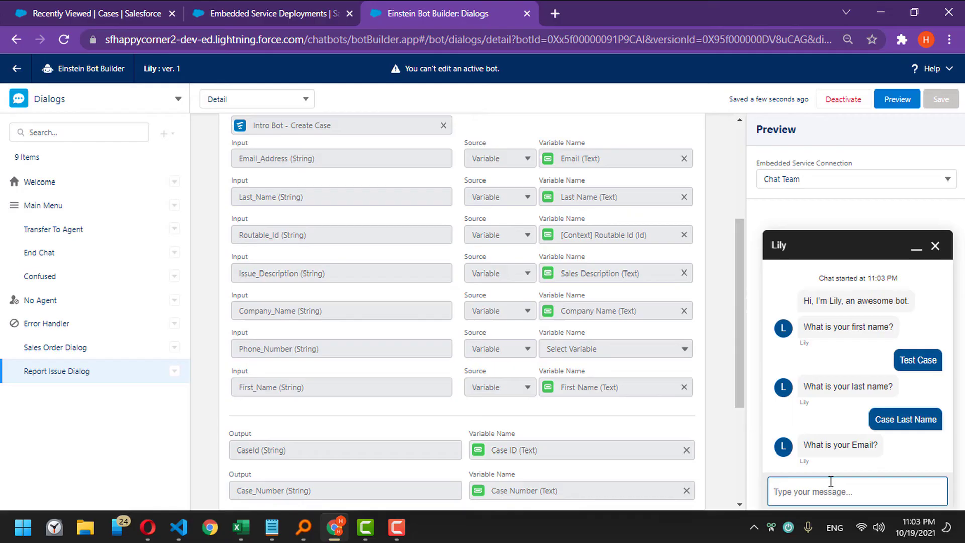
type("Try@yyy.com")
key("Return")
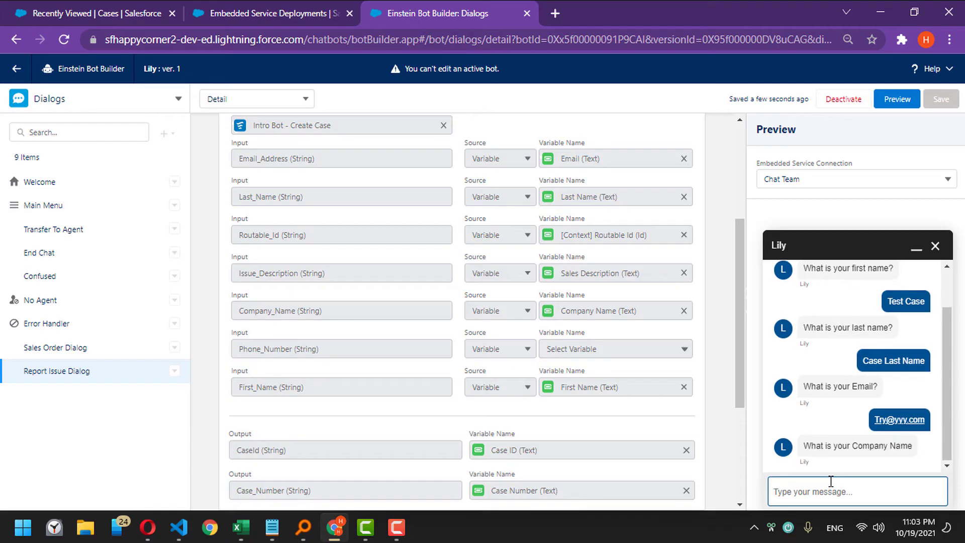
type("Try Company")
key("Return")
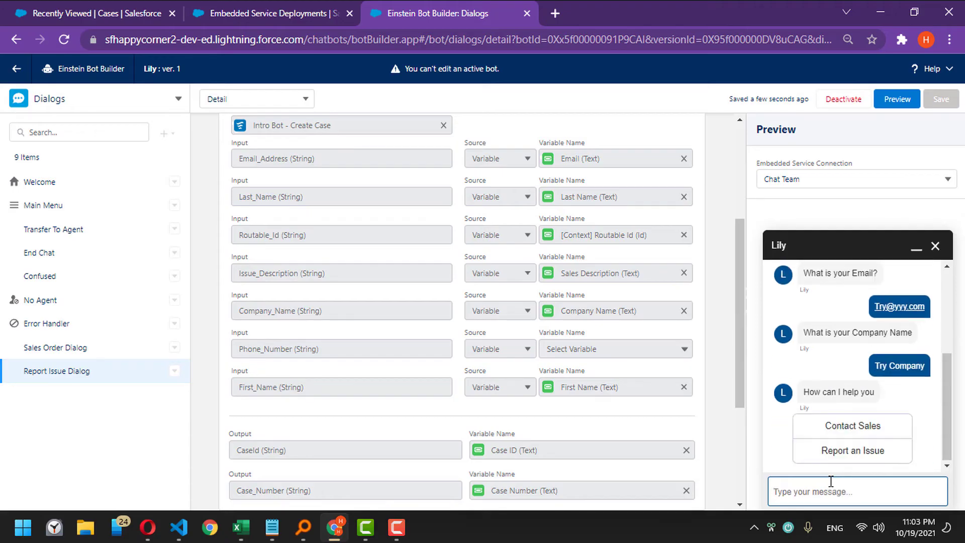
- Choose Report an Issue and send the issue description 'b'
left_click(854, 451)
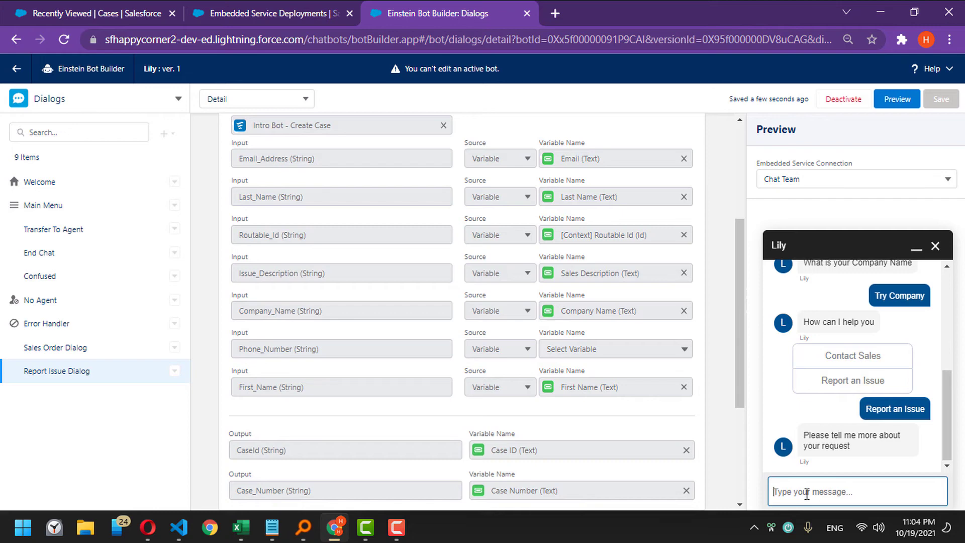
type("bla bla bla")
key("Return")
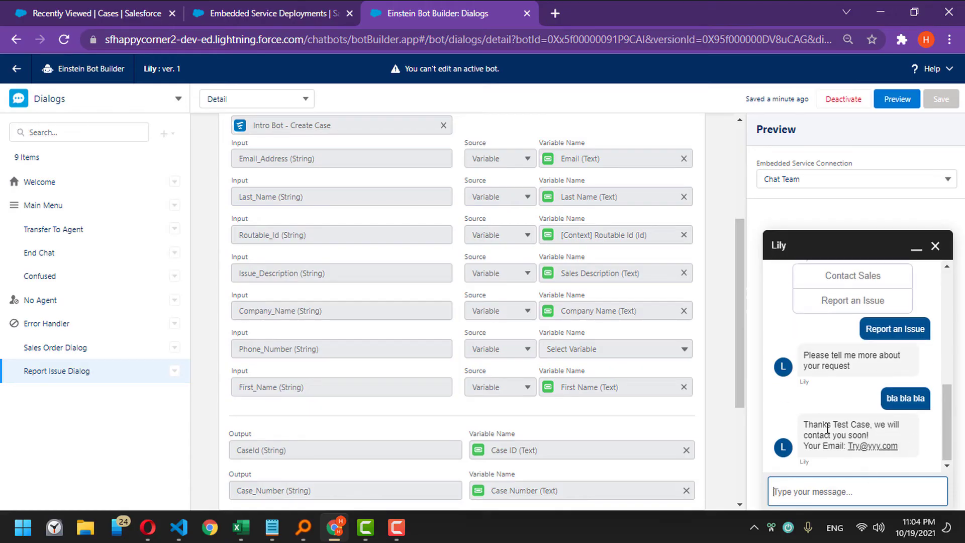
left_click(140, 3)
- Switch Cases to All Open Cases and review the newest case 'bla bla bla' with its Web Name and company
left_click(134, 139)
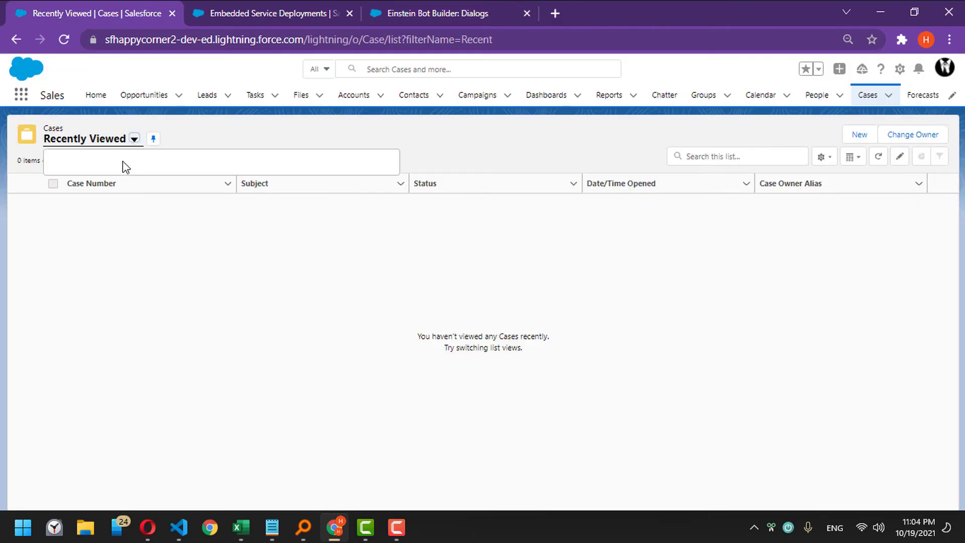
left_click(96, 201)
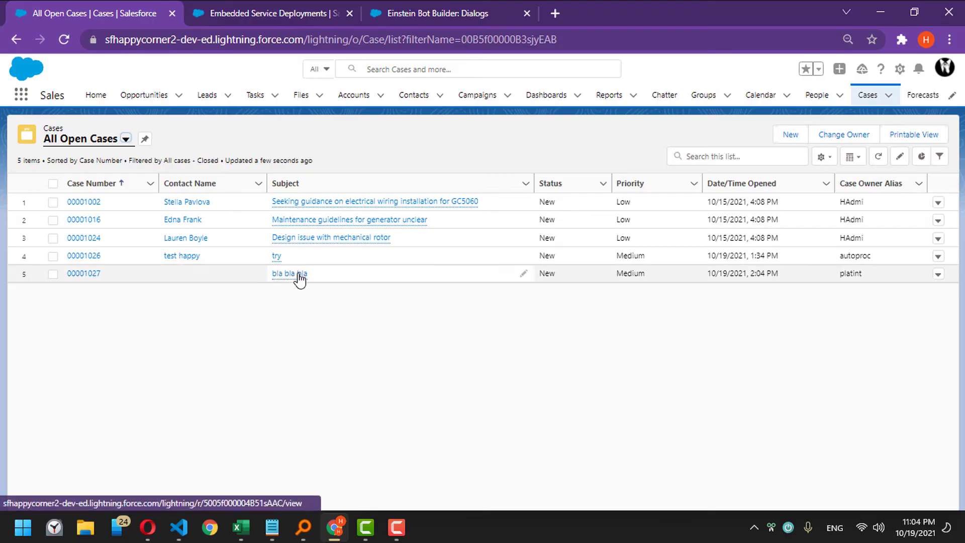
left_click(90, 277)
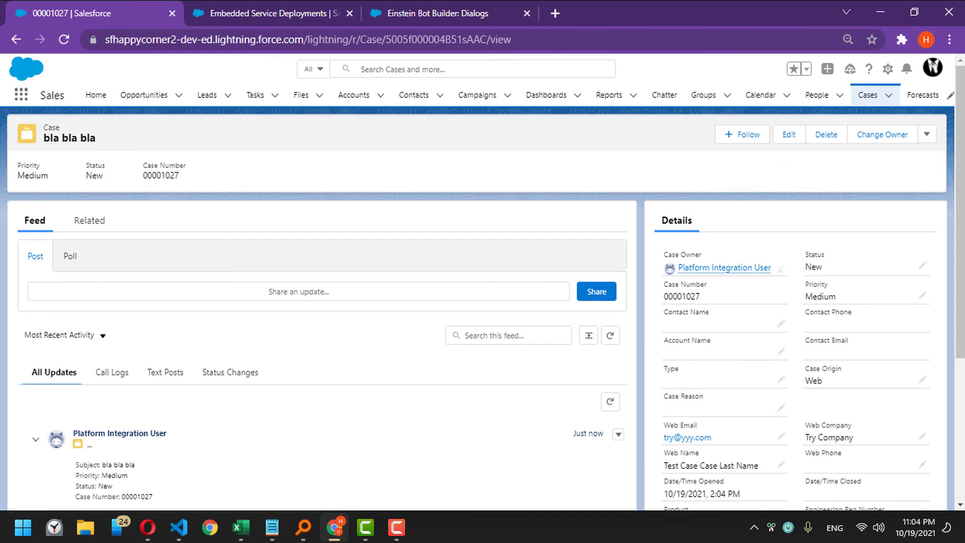
scroll(811, 378, "down", 4)
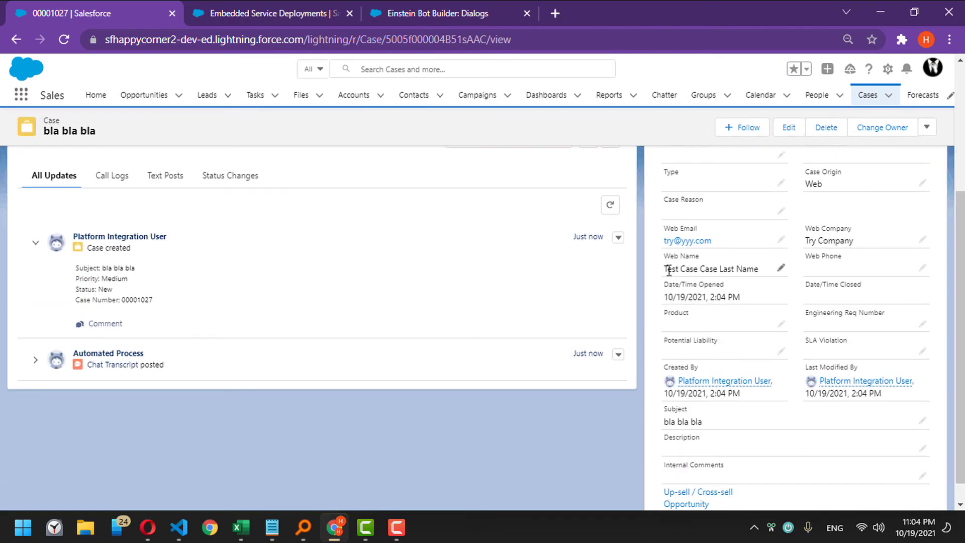
left_click_drag(669, 271, 758, 270)
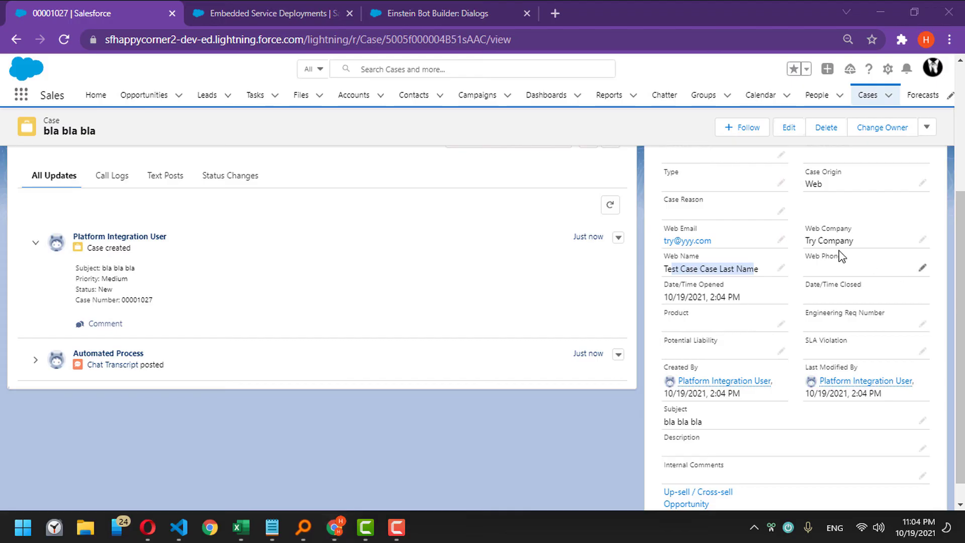
left_click_drag(959, 308, 961, 332)
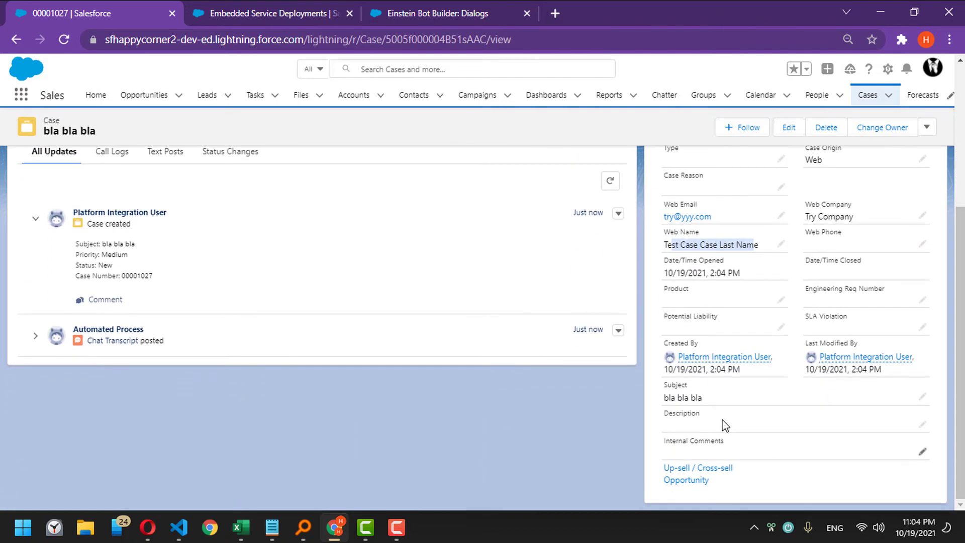
left_click_drag(664, 398, 726, 409)
left_click(724, 410)
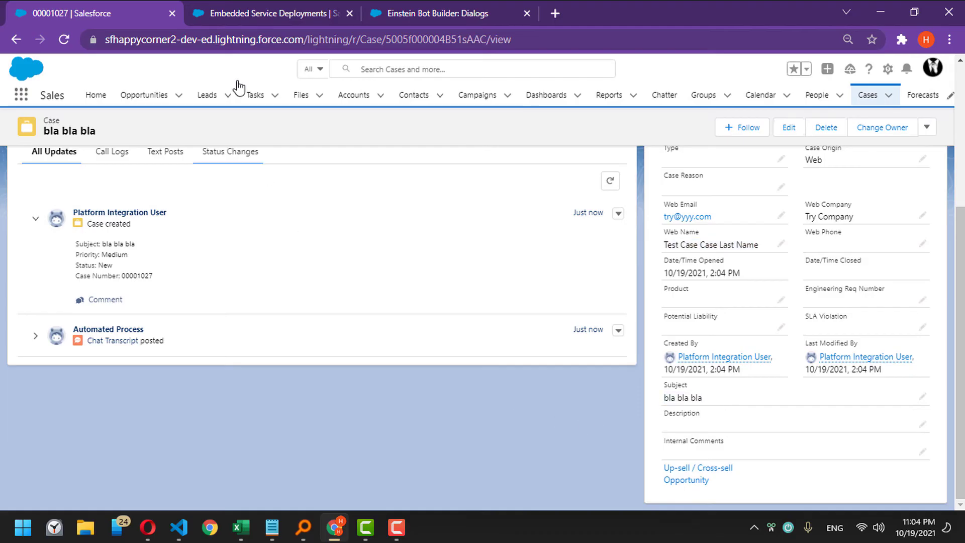
left_click(440, 10)
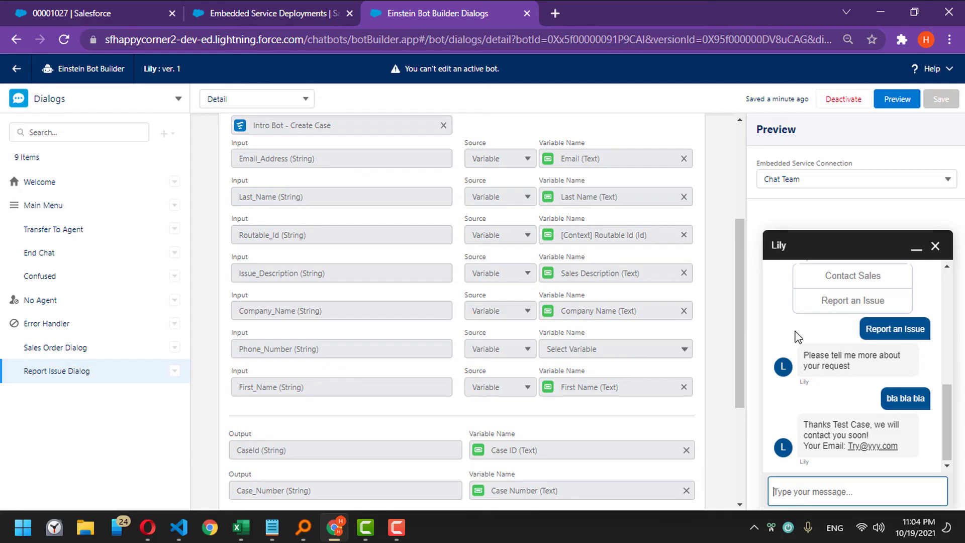
- Deactivate the Lily bot and select 'Transfer to an agent' as the Report Issue Dialog's Next Step
scroll(718, 355, "down", 4)
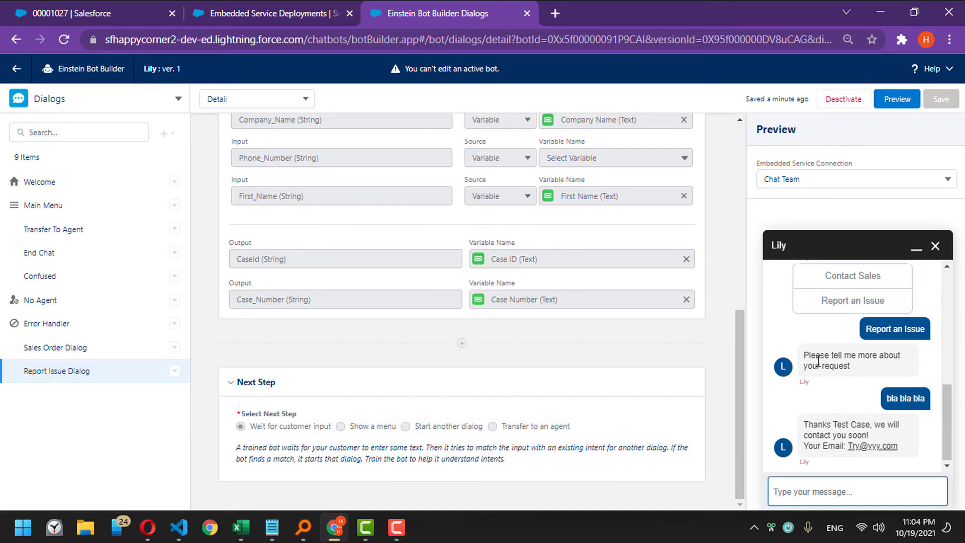
left_click(842, 100)
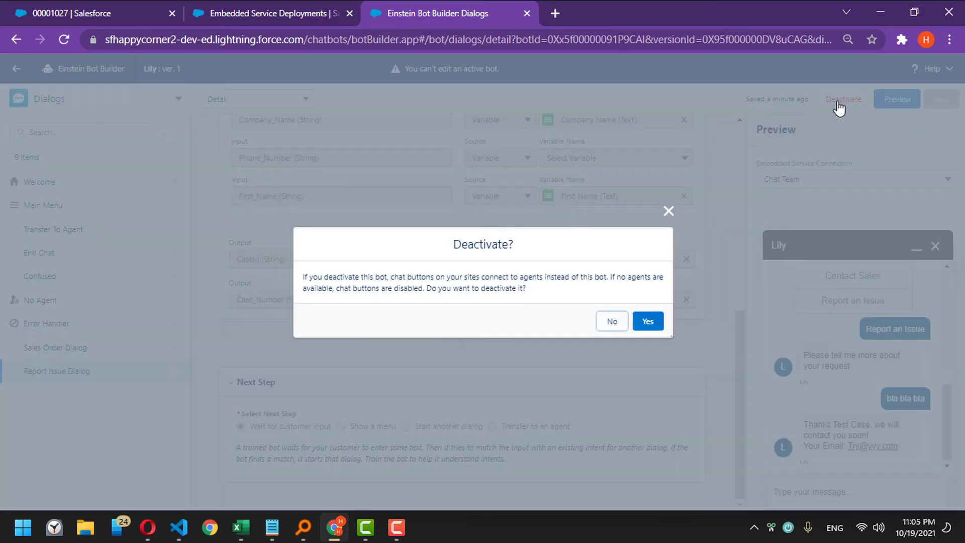
left_click(655, 325)
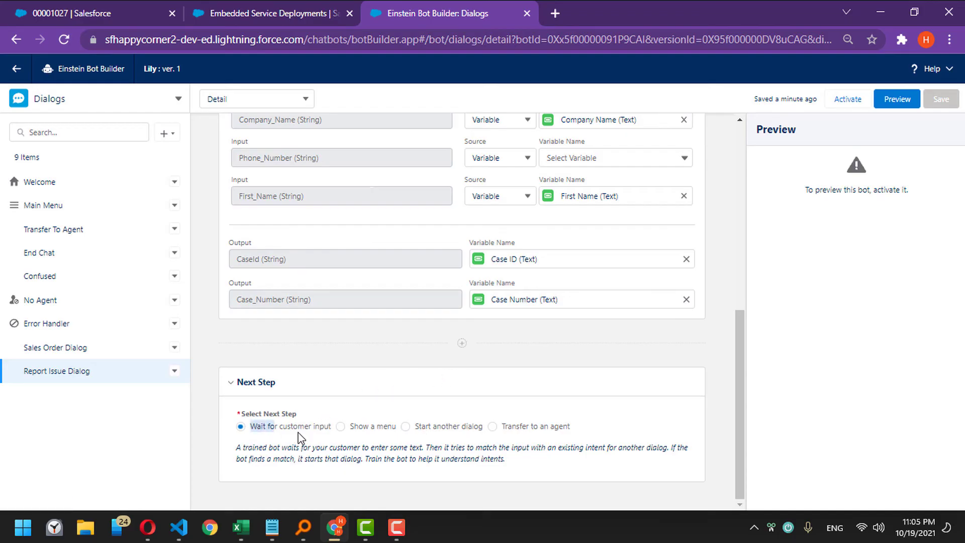
left_click_drag(298, 432, 321, 433)
left_click(323, 433)
left_click(521, 431)
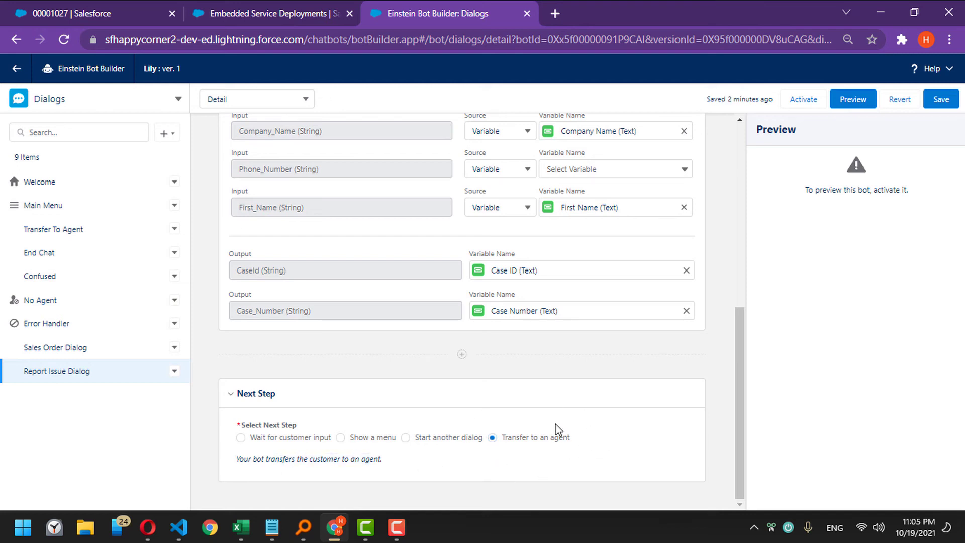
- Add a Rules step to Report Issue and browse condition variables without choosing one
left_click(462, 355)
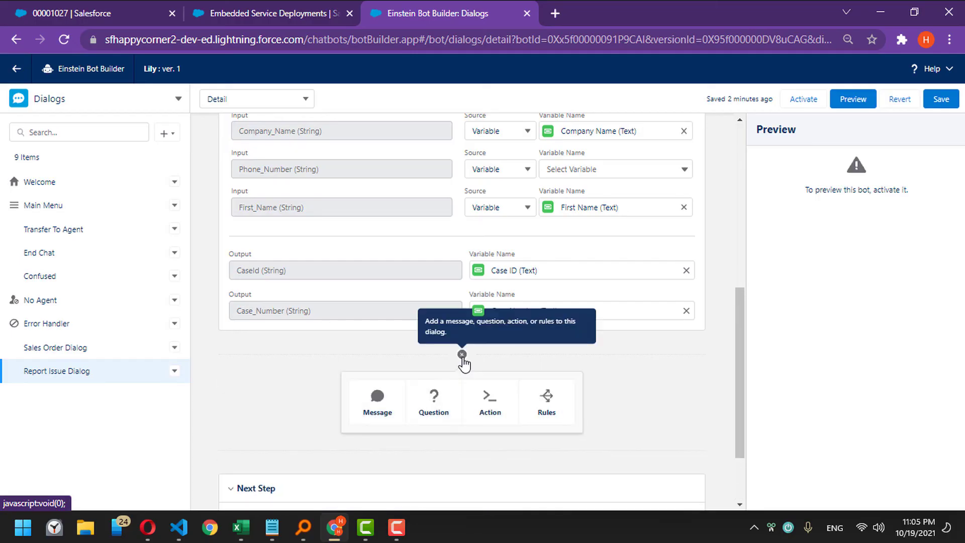
left_click(569, 401)
left_click(373, 296)
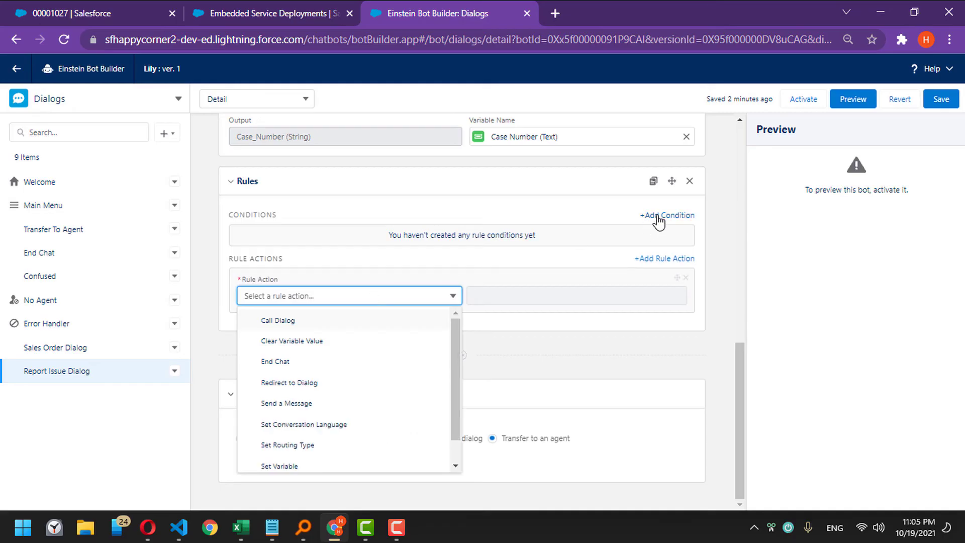
left_click(663, 216)
left_click(653, 203)
left_click(382, 234)
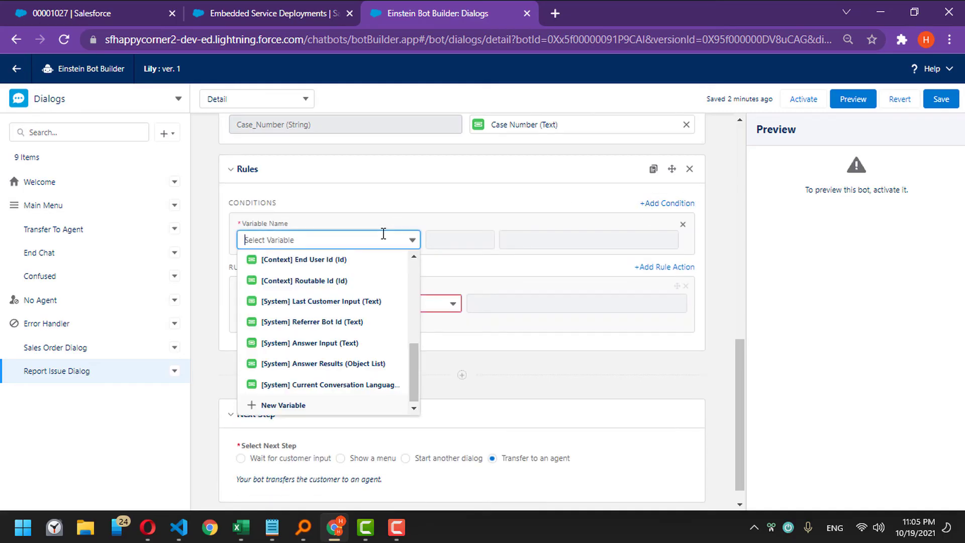
scroll(413, 271, "up", 5)
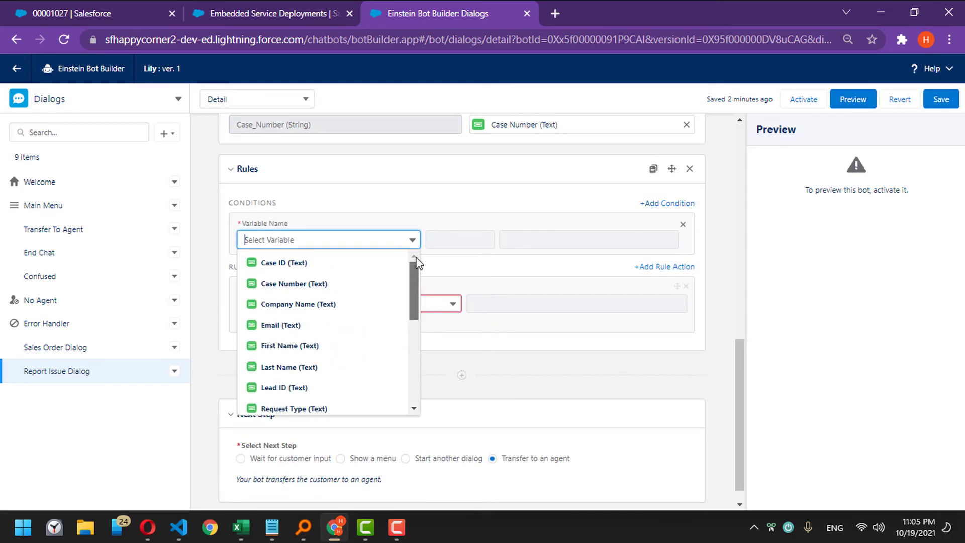
left_click_drag(415, 267, 412, 353)
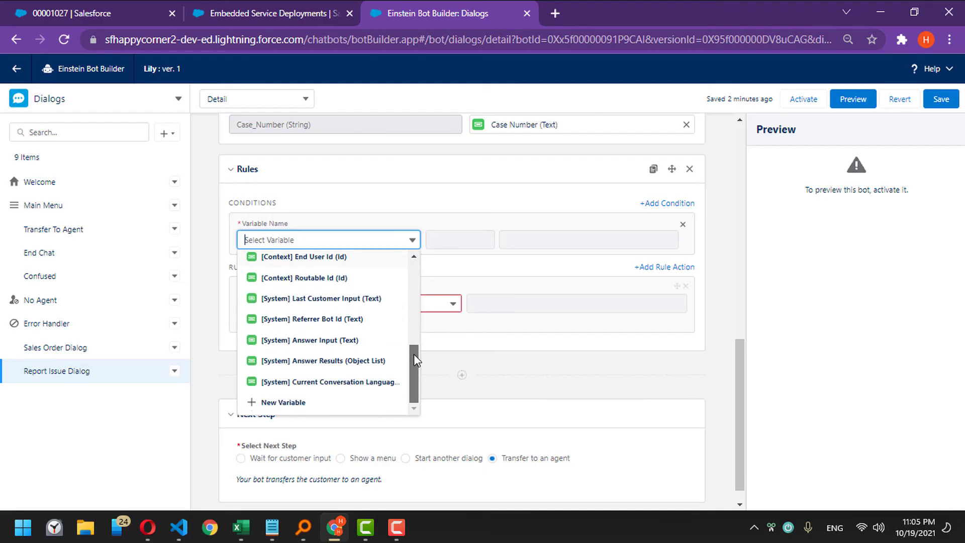
left_click_drag(414, 353, 421, 261)
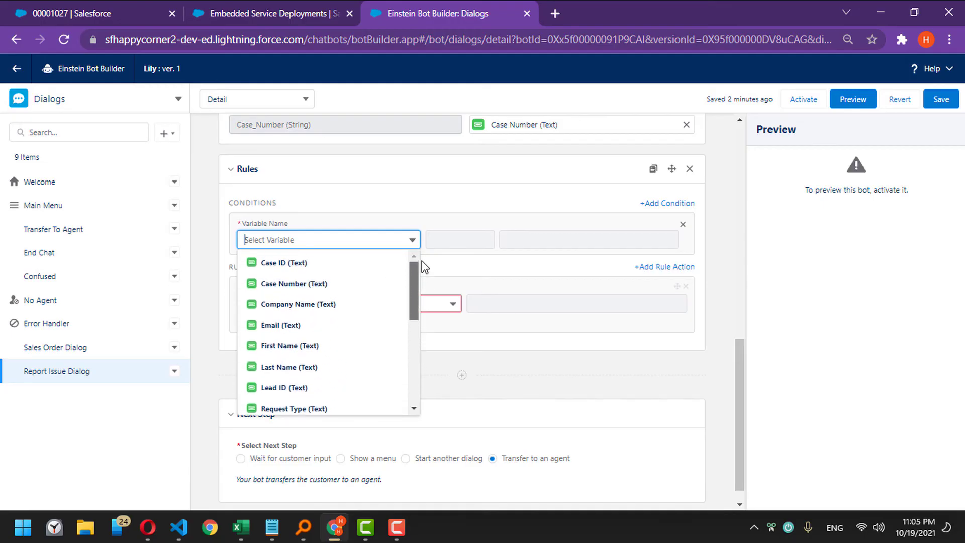
left_click(443, 217)
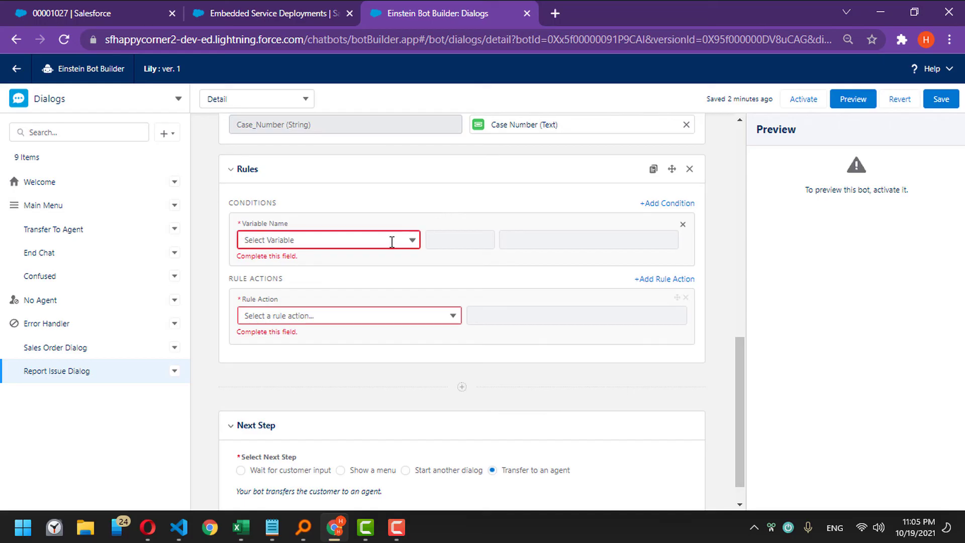
- Try Transfer as the rule action, then delete the entire Rules step
left_click(381, 315)
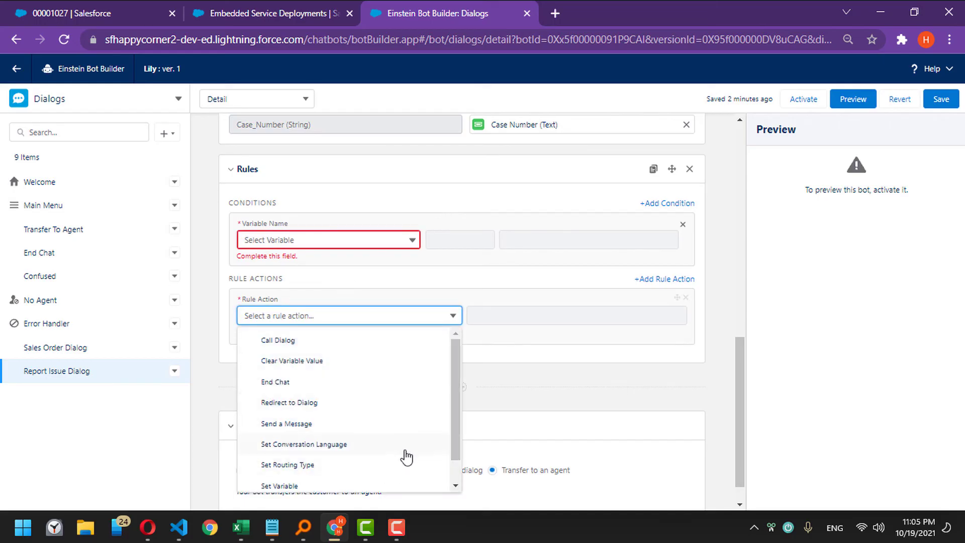
scroll(410, 449, "down", 1)
scroll(409, 447, "down", 1)
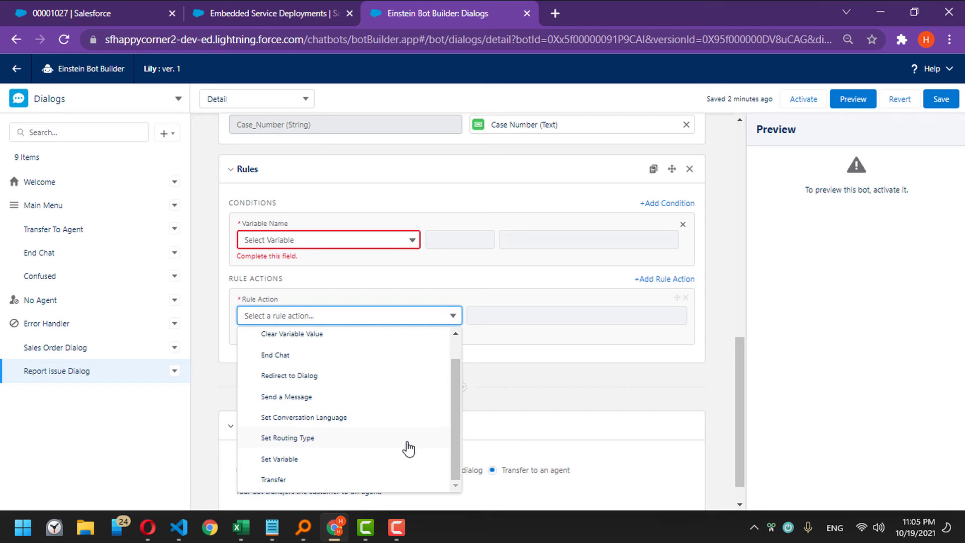
left_click(382, 480)
left_click(540, 315)
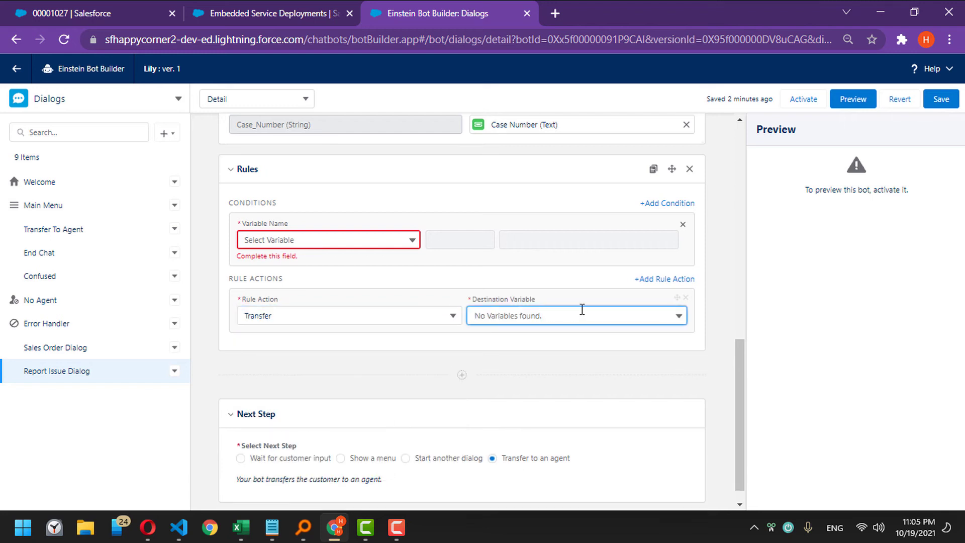
left_click(456, 312)
scroll(439, 372, "up", 1)
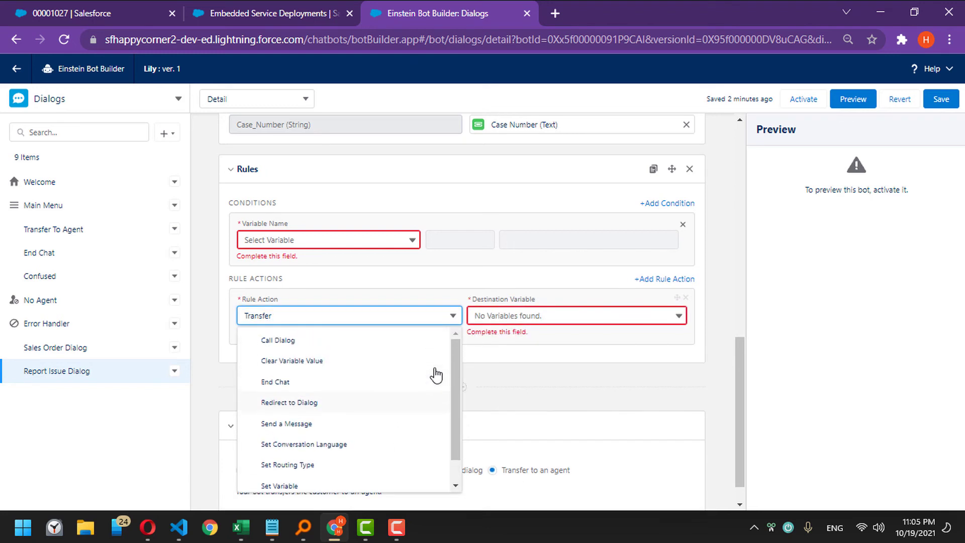
left_click(690, 169)
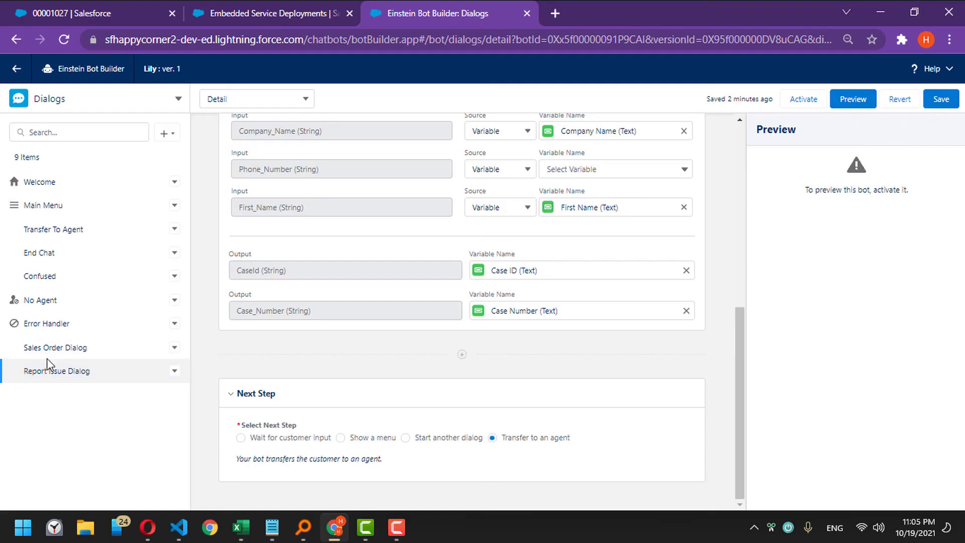
- Save the bot and switch to the Welcome dialog
left_click(936, 109)
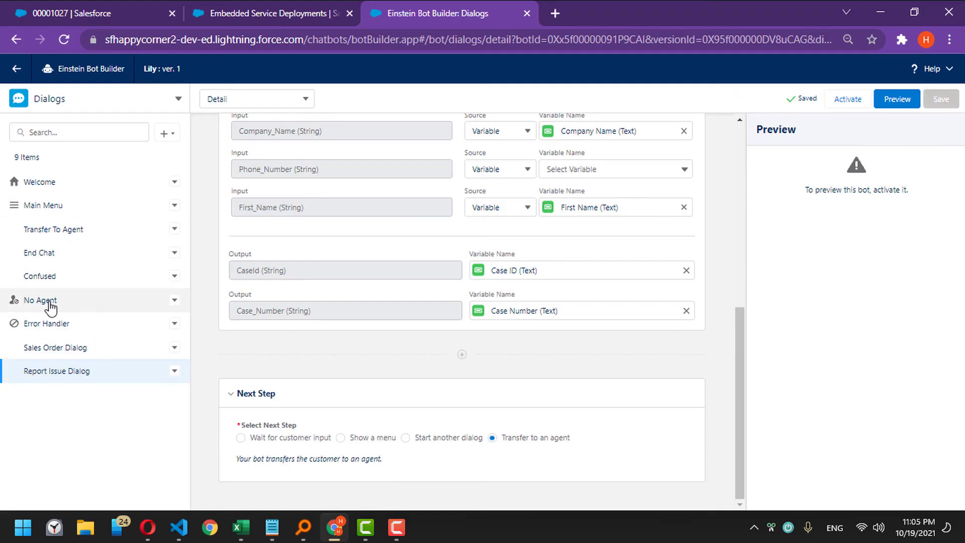
left_click(40, 300)
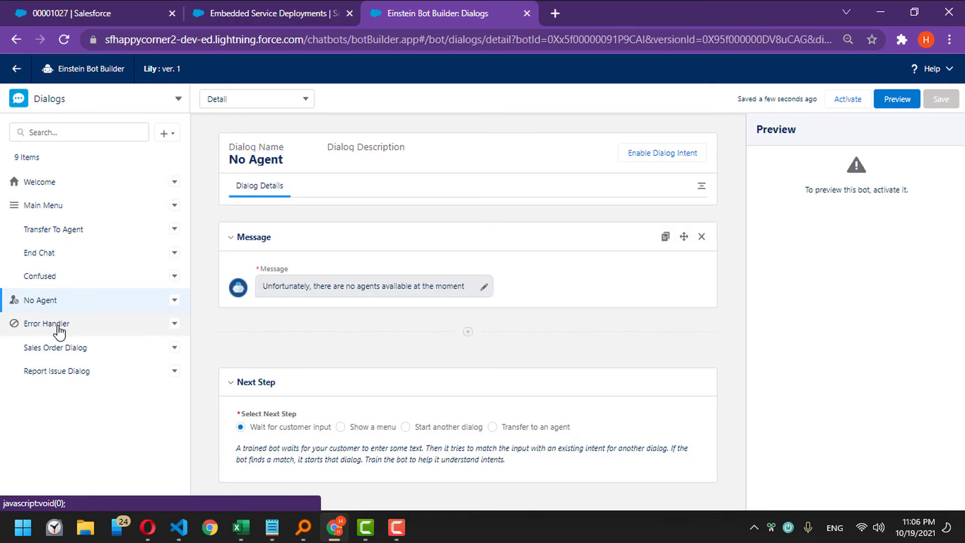
left_click(57, 184)
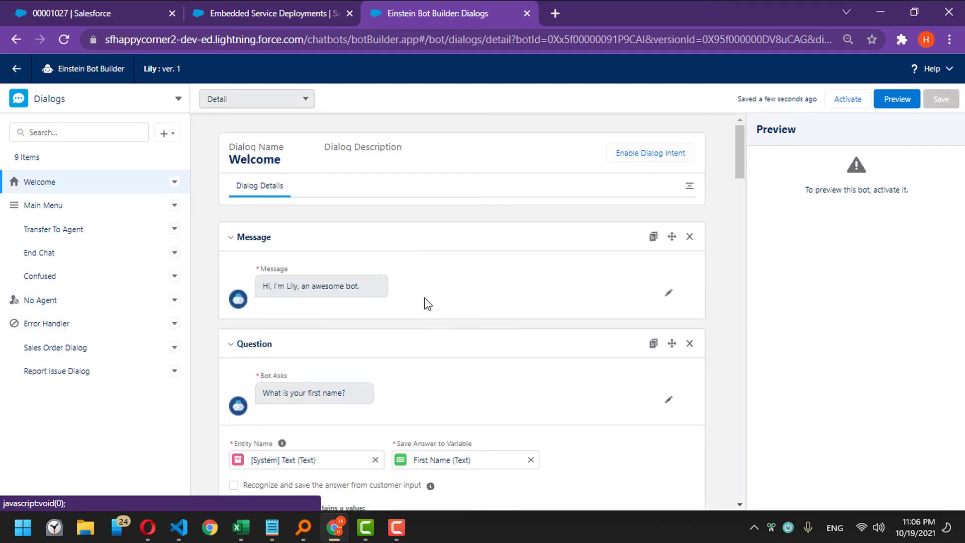
scroll(428, 303, "down", 15)
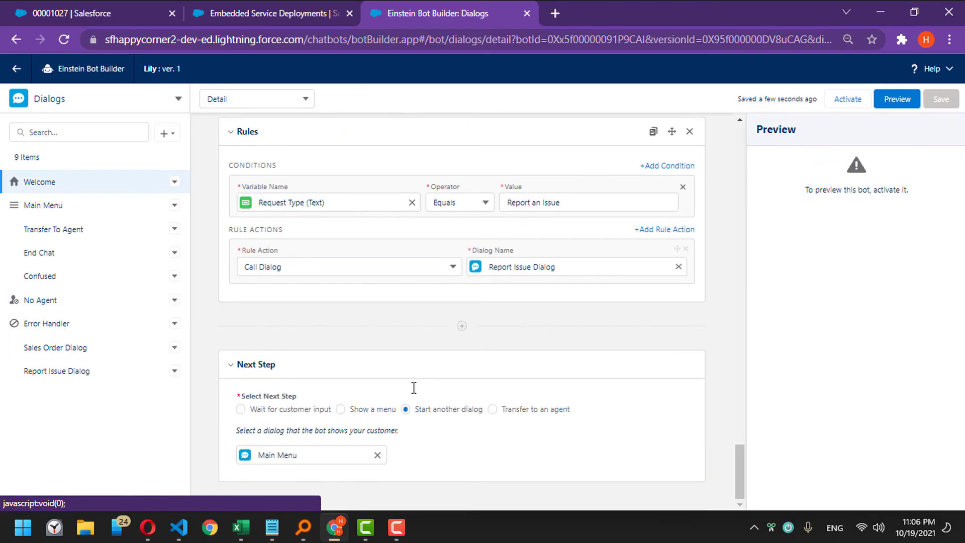
scroll(397, 336, "up", 10)
- Delete Welcome's two-line thank-you Message step and save the dialog
left_click(357, 389)
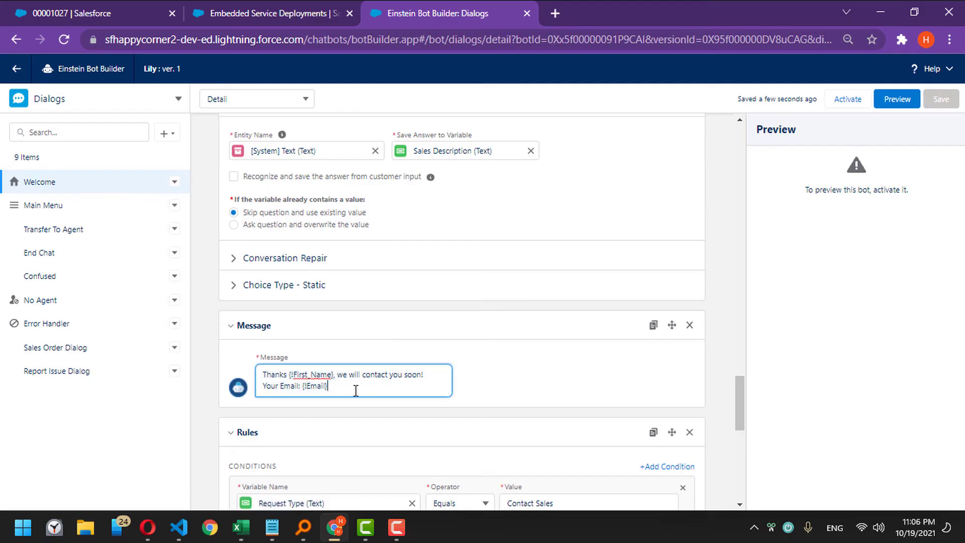
left_click_drag(377, 387, 253, 378)
key("ctrl+c")
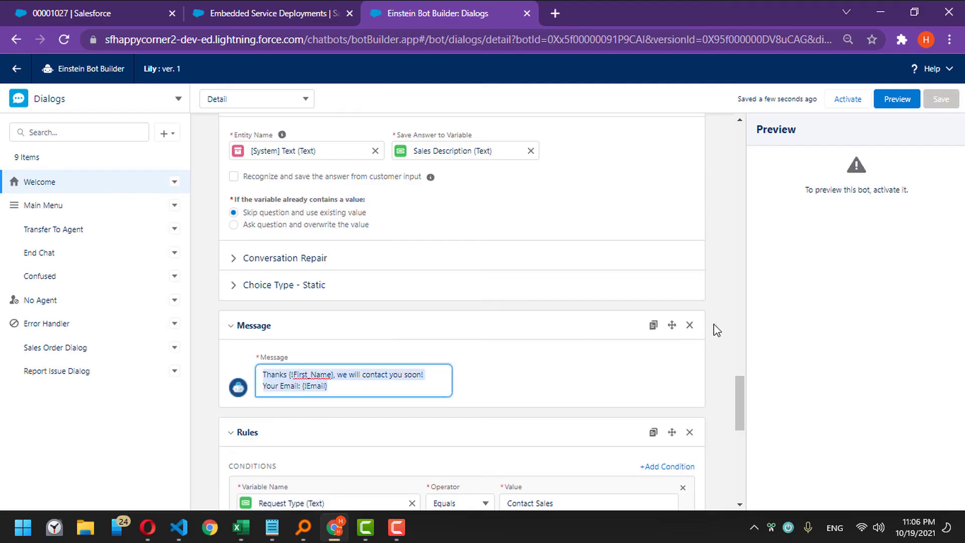
left_click(690, 325)
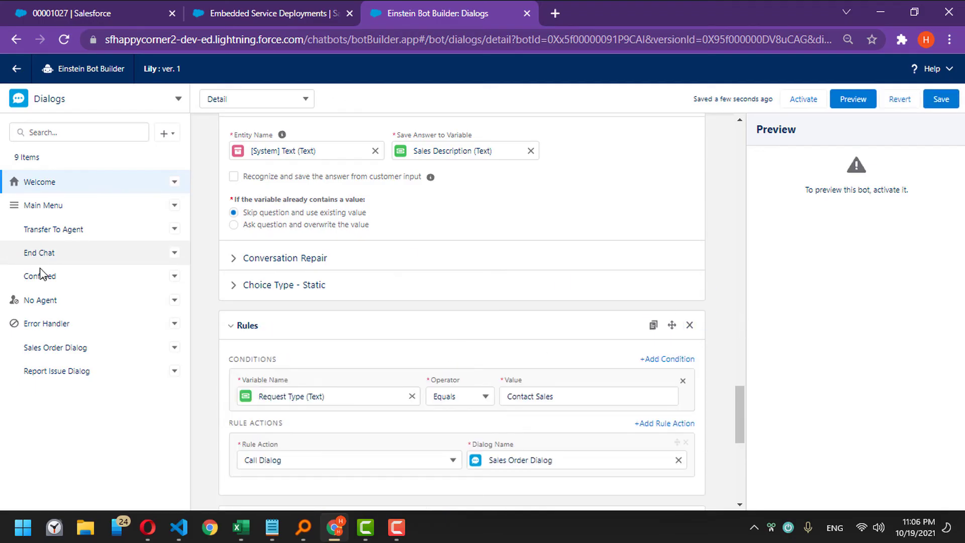
left_click(43, 299)
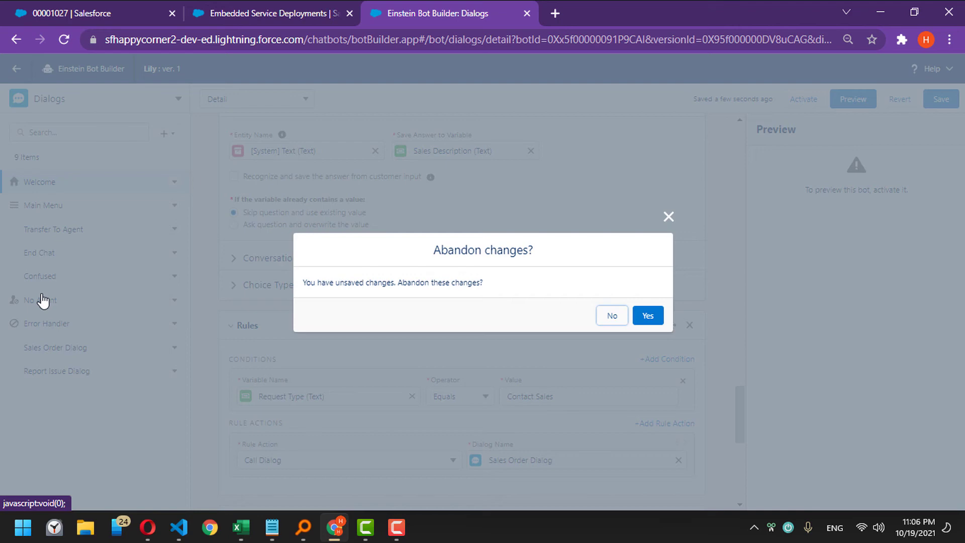
left_click(624, 316)
left_click(941, 100)
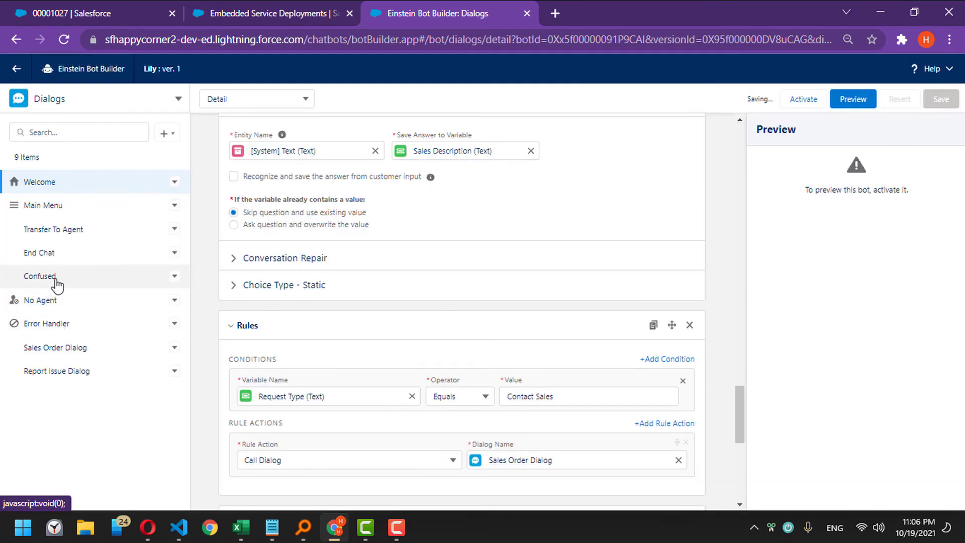
- Move to the No Agent dialog without abandoning Welcome's changes
left_click(162, 292)
left_click(611, 317)
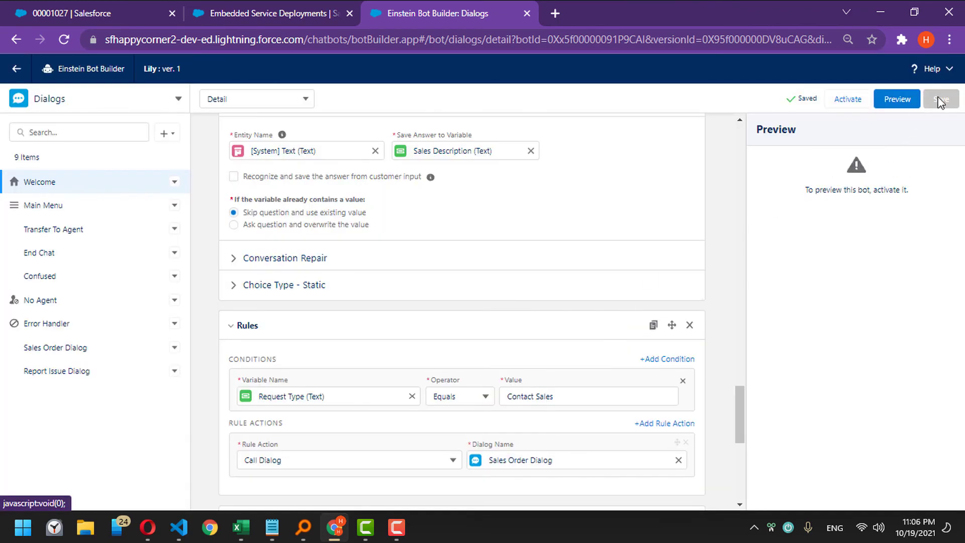
left_click(45, 300)
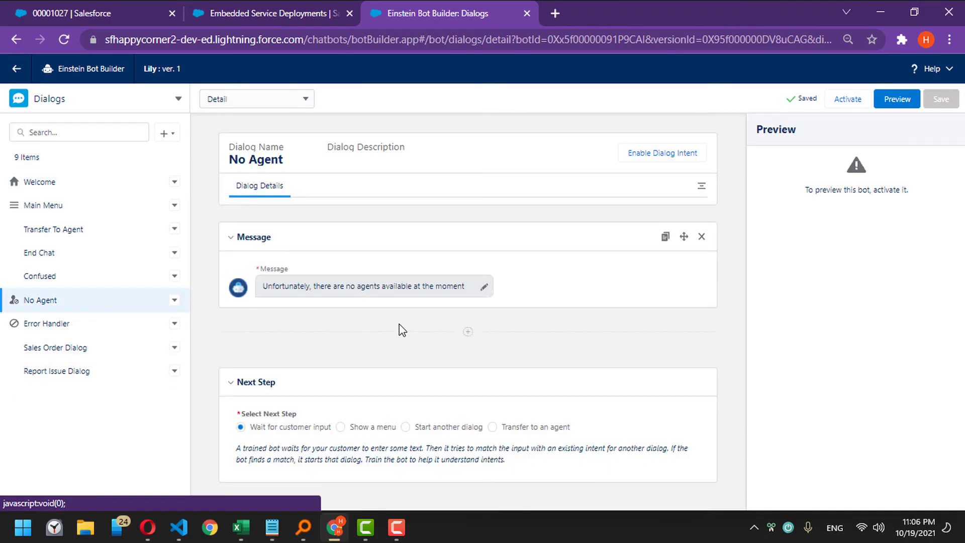
- Add a Message step to No Agent containing the pasted thank-you message
left_click(468, 332)
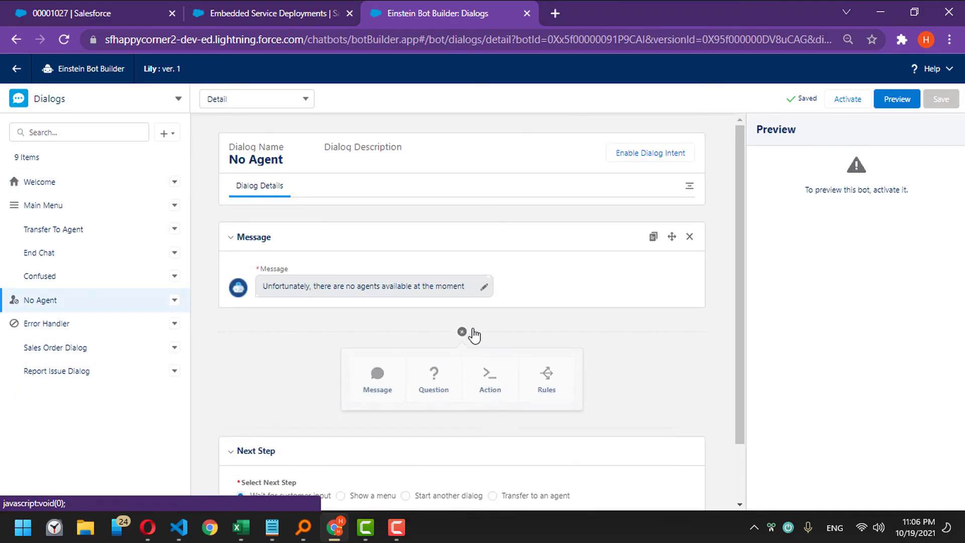
left_click(380, 387)
left_click(289, 381)
key("ctrl+v")
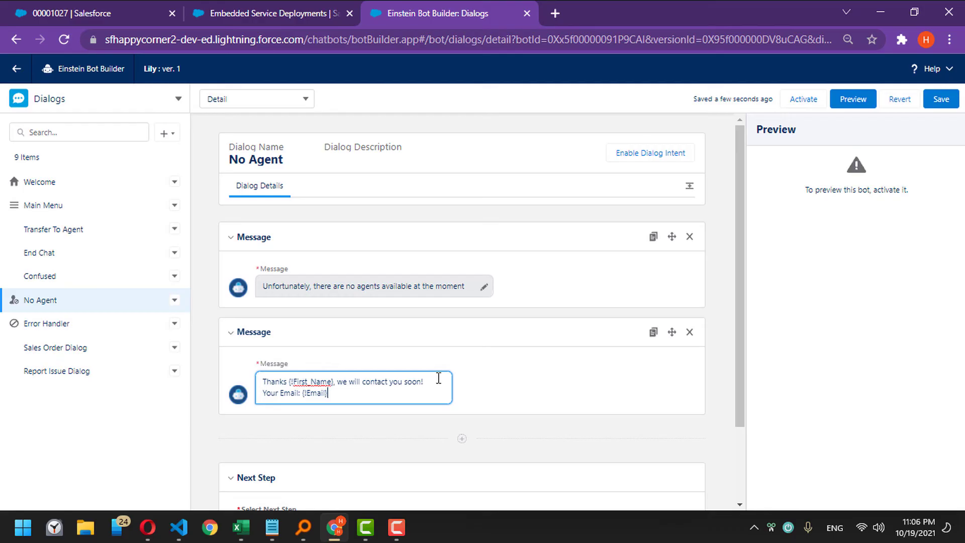
left_click(718, 402)
scroll(718, 402, "down", 2)
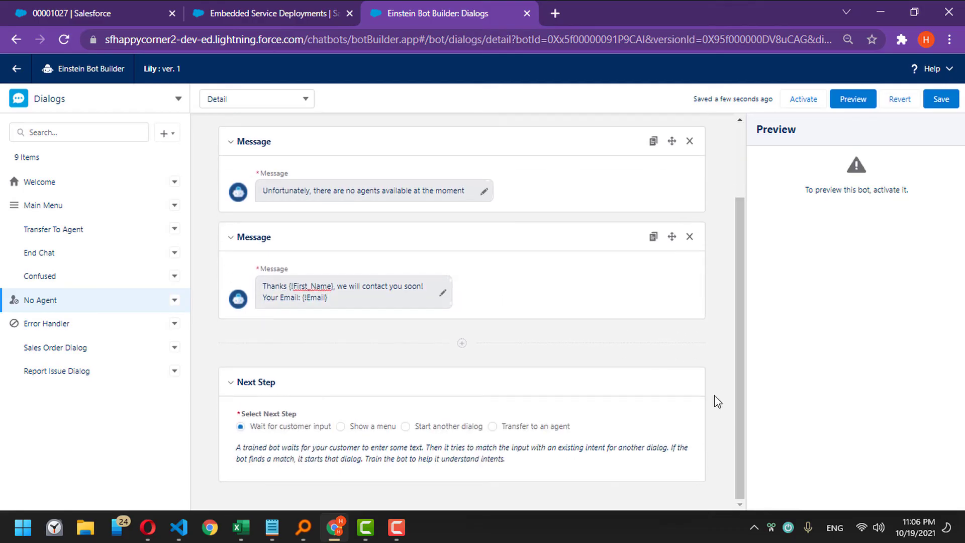
- Try a Show a menu next step with End Chat, then remove that item
left_click(341, 427)
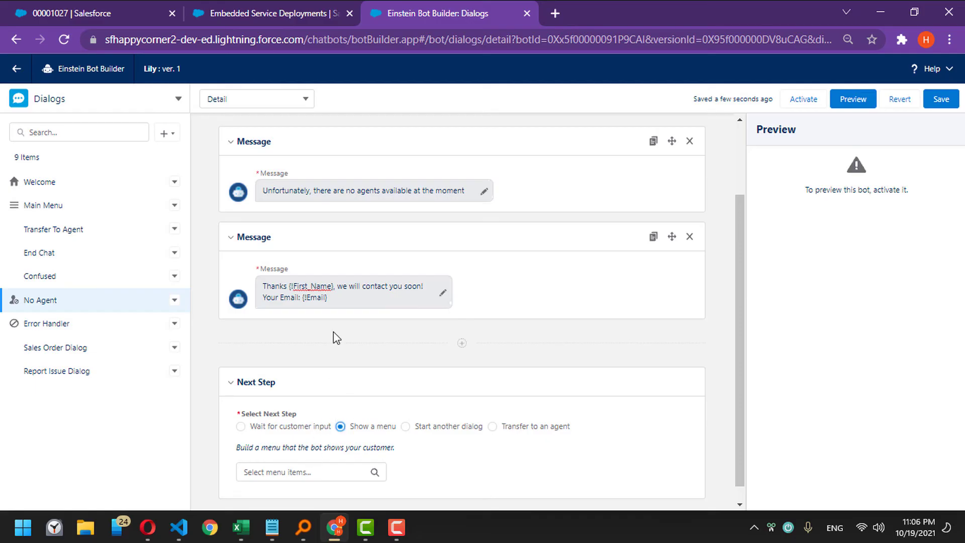
left_click(292, 471)
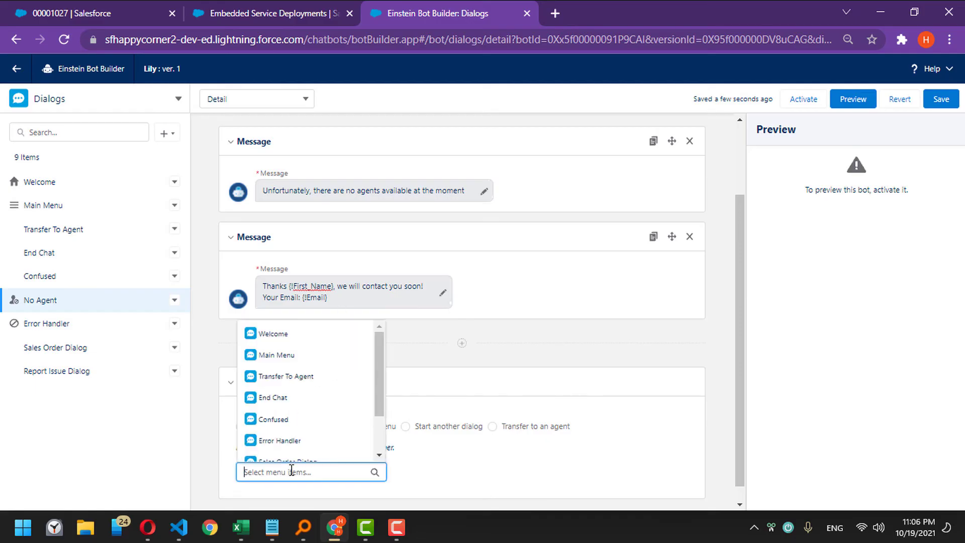
left_click(286, 400)
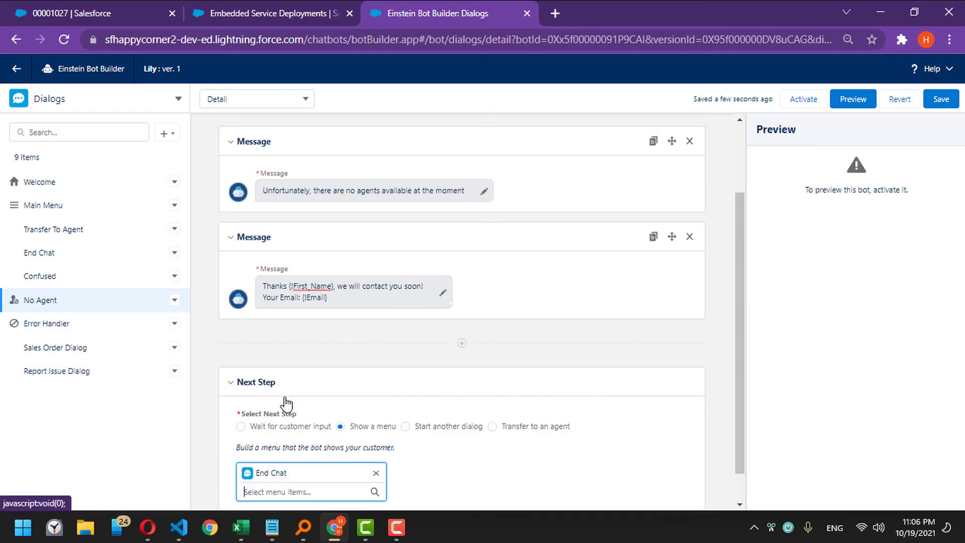
left_click(293, 491)
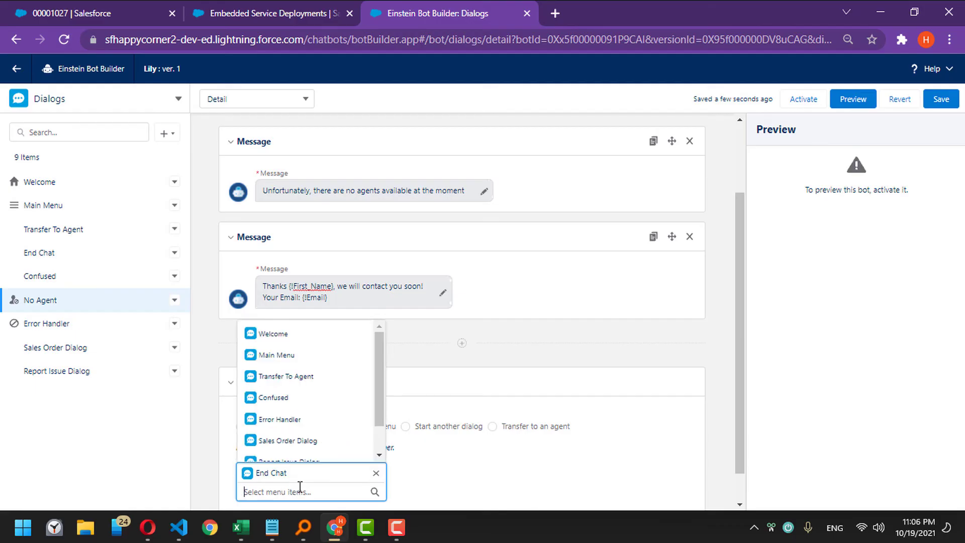
left_click(376, 473)
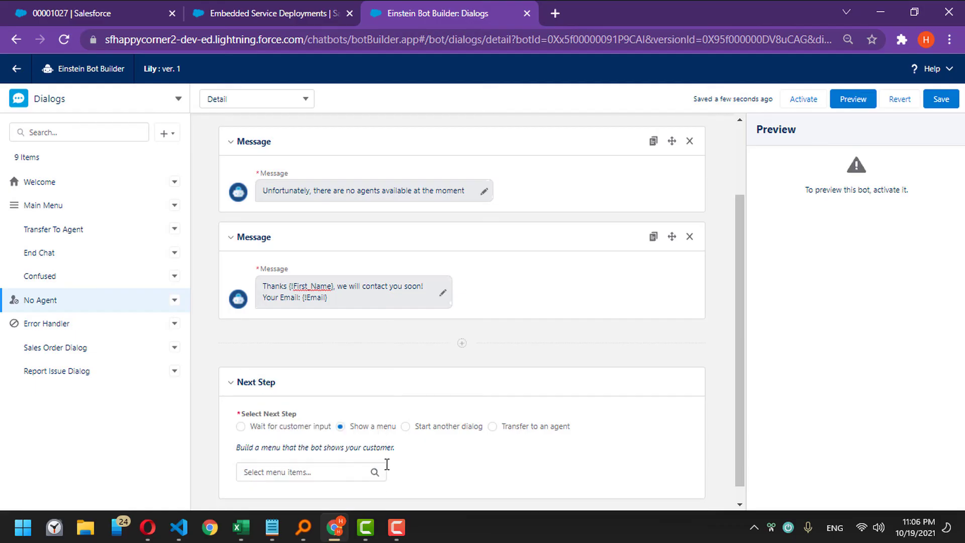
- Delete the pasted Message step, set Next Step to Wait for customer input, and save
left_click(689, 237)
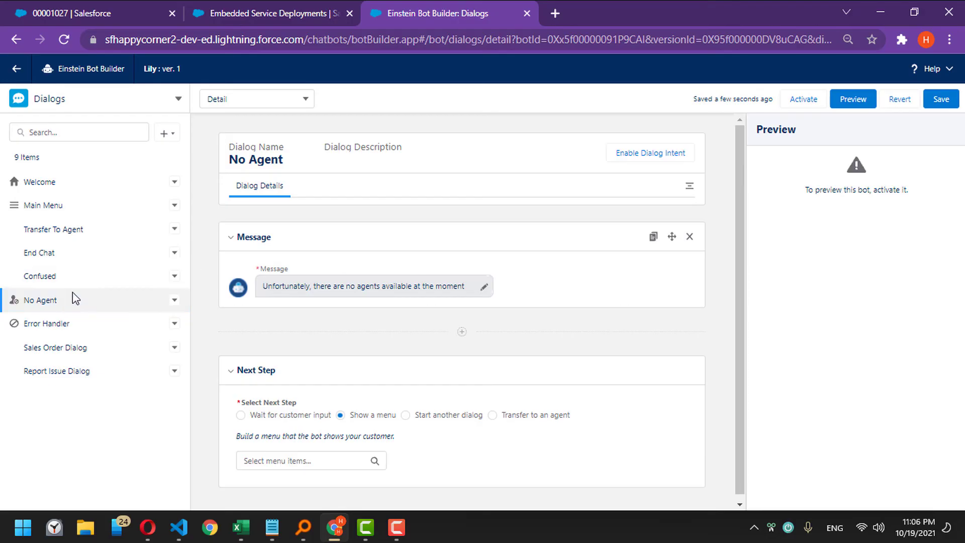
left_click(47, 184)
left_click(613, 315)
left_click(941, 99)
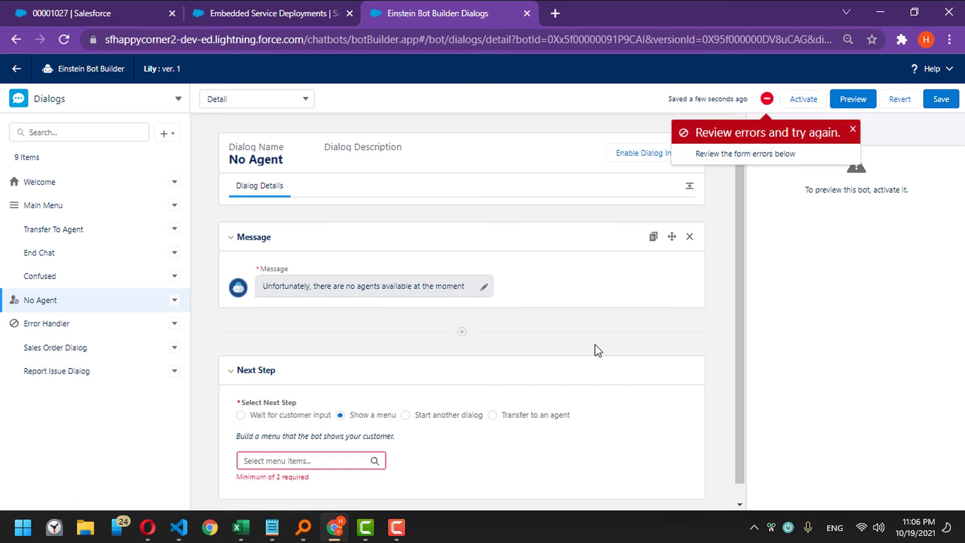
scroll(568, 366, "down", 1)
left_click(262, 399)
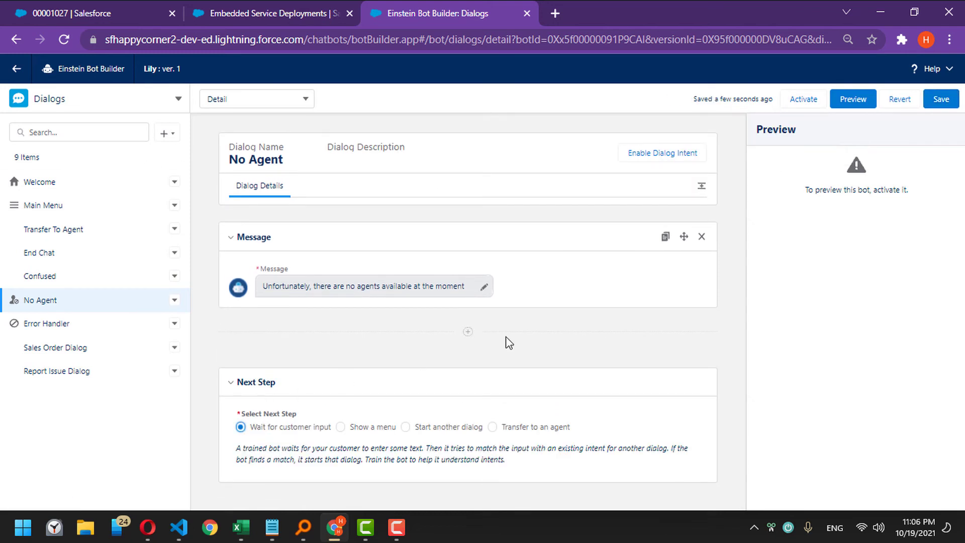
left_click(941, 99)
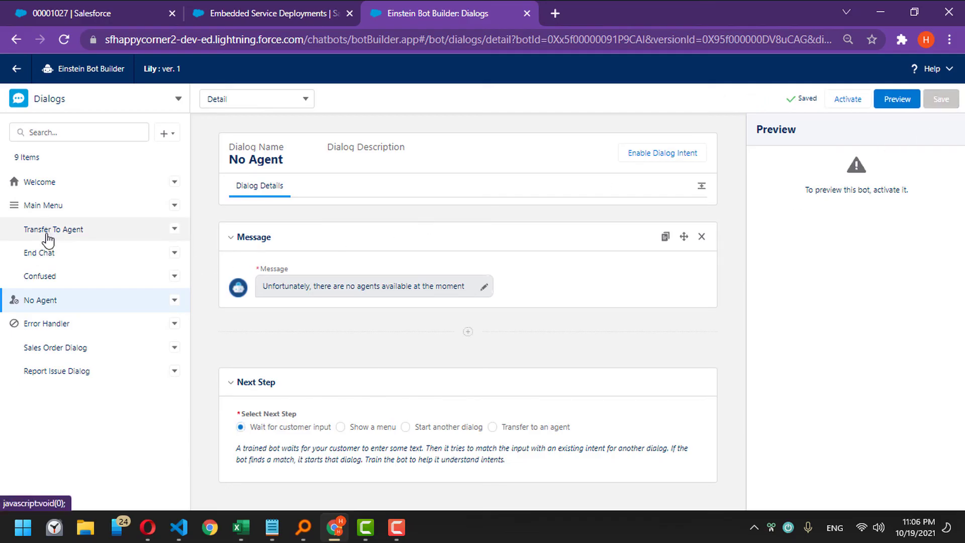
- Set Welcome's Next Step to a menu of End Chat and Transfer To Agent, save, and preview
left_click(45, 182)
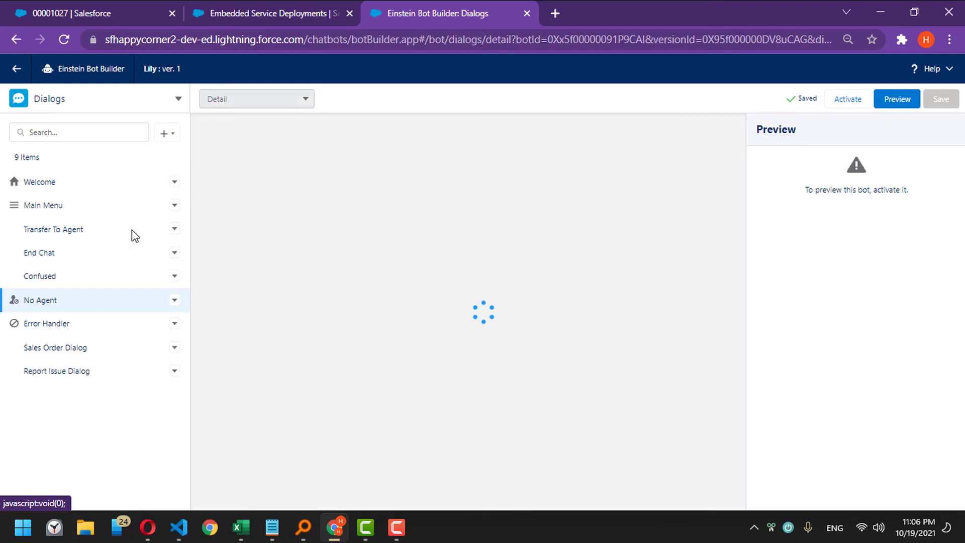
scroll(483, 410, "down", 20)
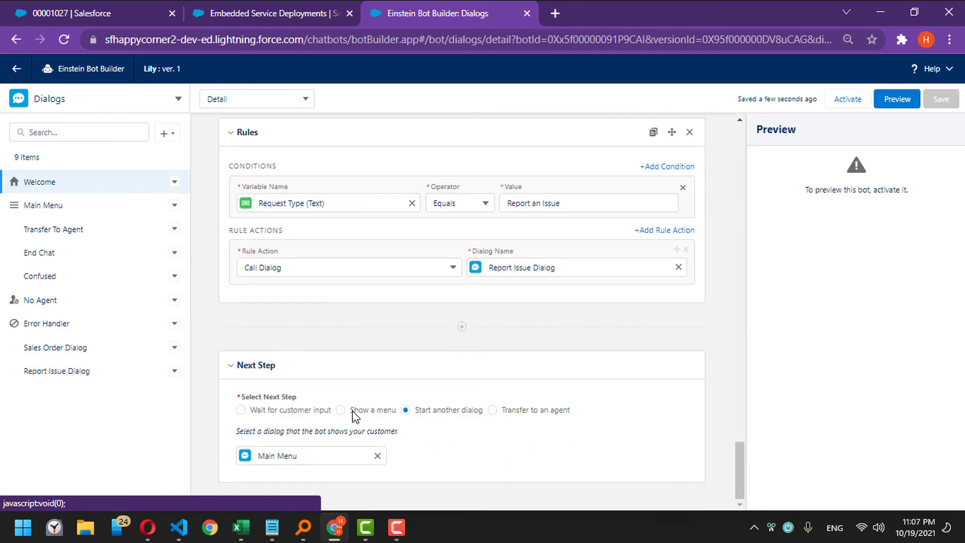
left_click(352, 412)
left_click(336, 455)
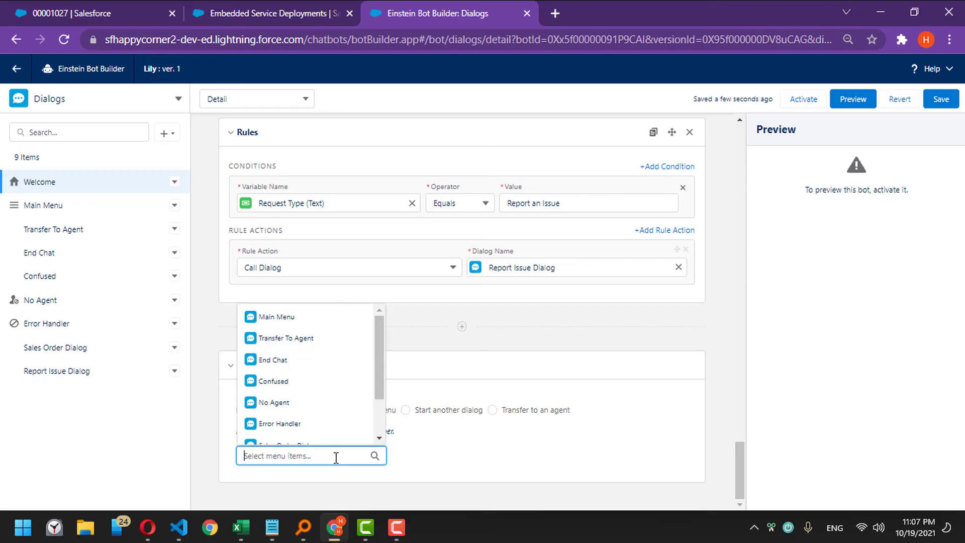
left_click(313, 363)
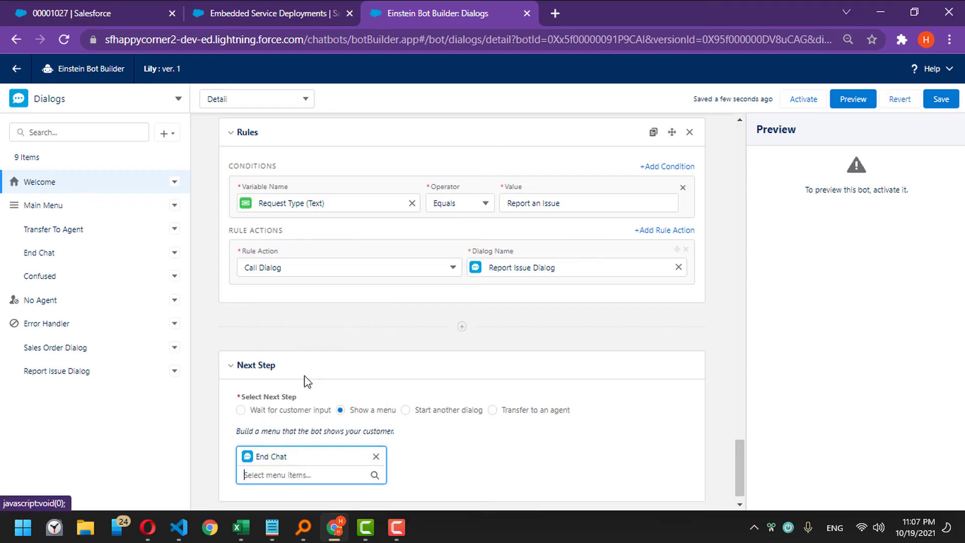
left_click(290, 475)
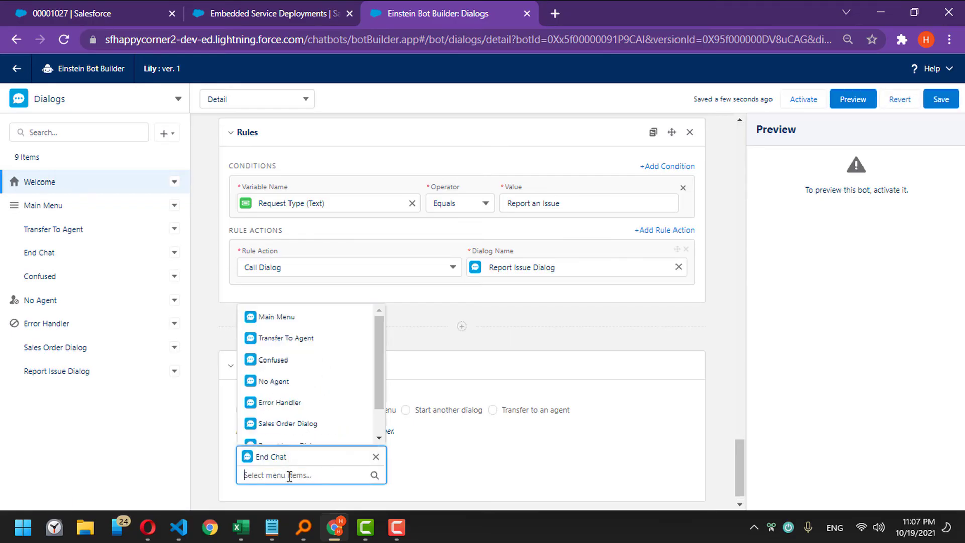
left_click(306, 340)
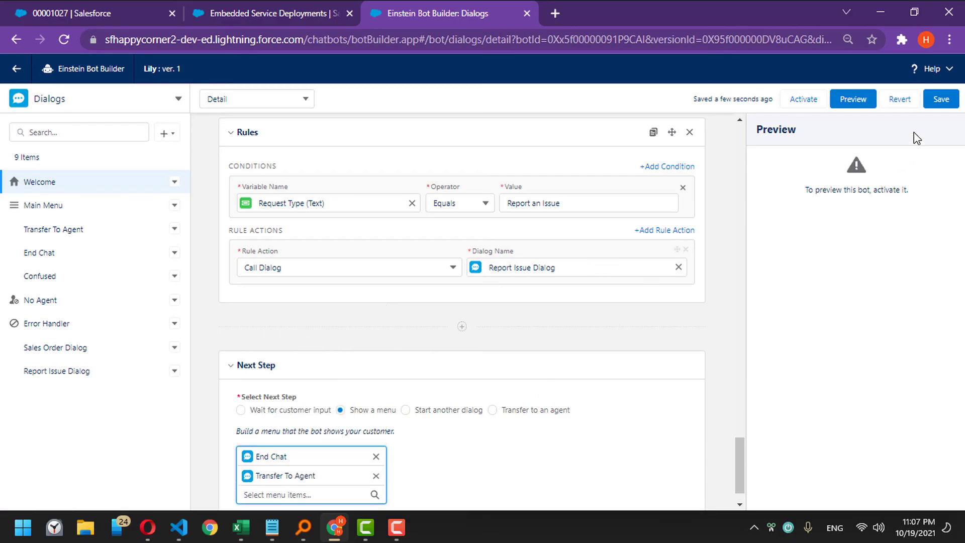
left_click(935, 102)
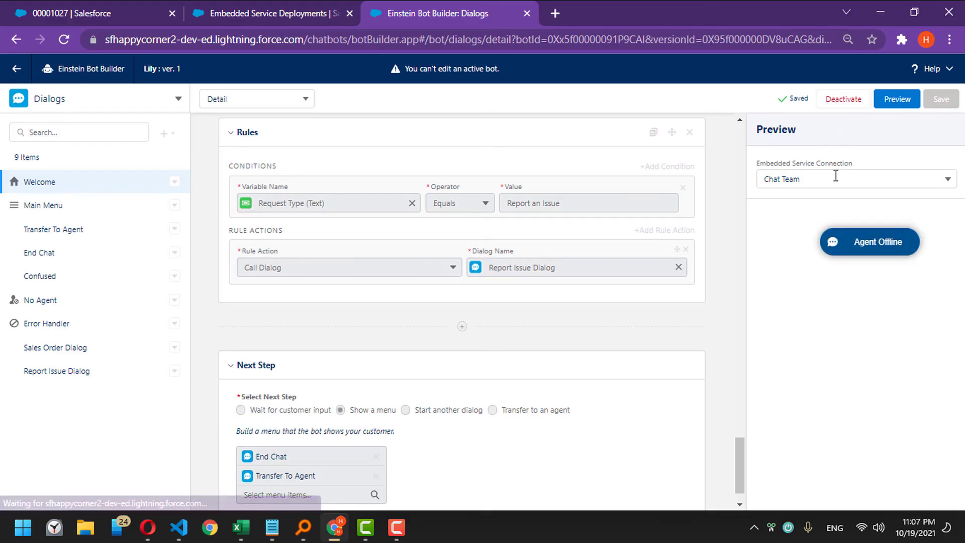
left_click(861, 247)
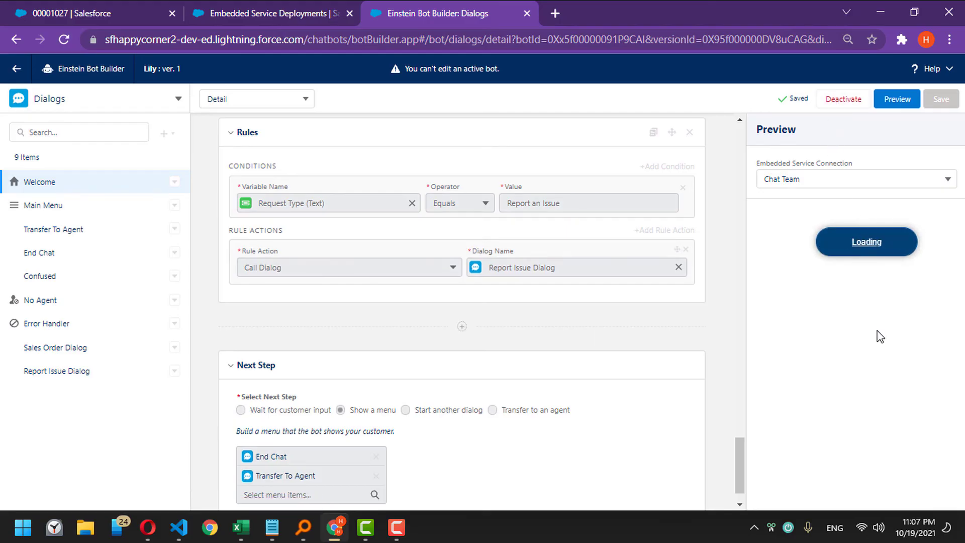
- Open the Service Console app and set the Omni-Channel status to Available - Chat
left_click(66, 4)
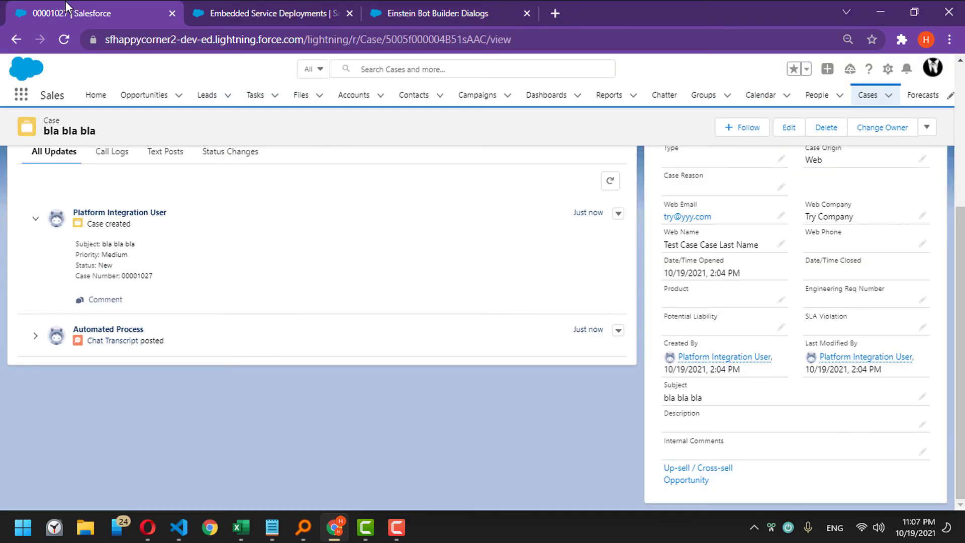
left_click(19, 94)
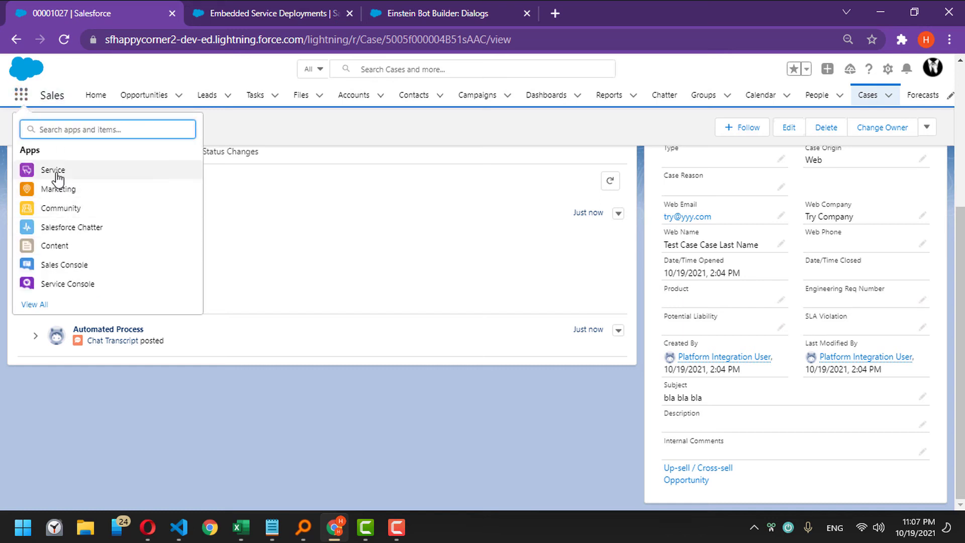
left_click(94, 290)
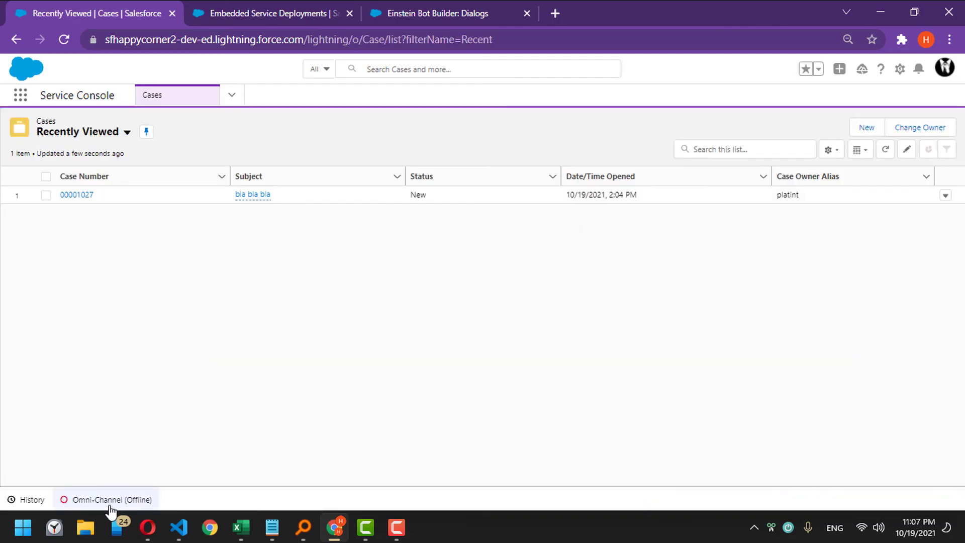
left_click(110, 503)
left_click(199, 242)
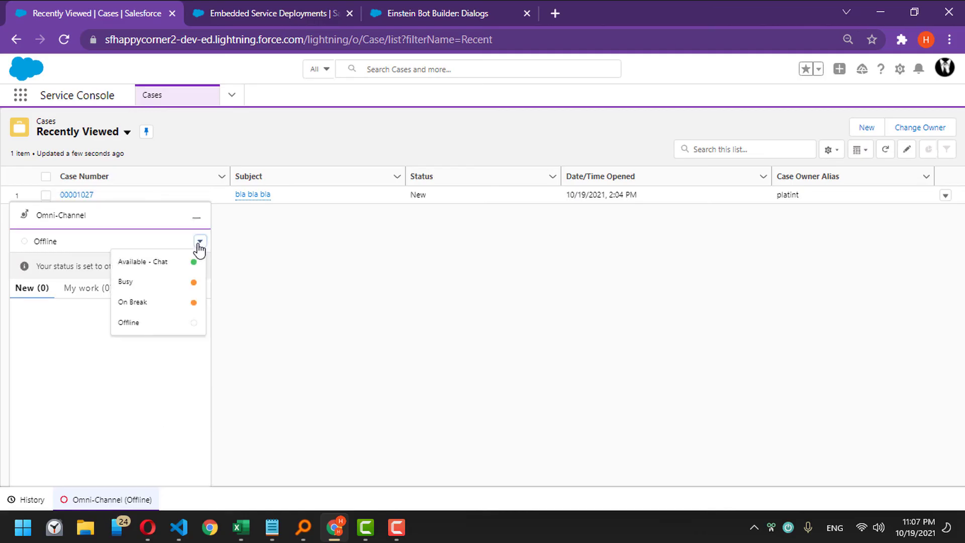
left_click(159, 262)
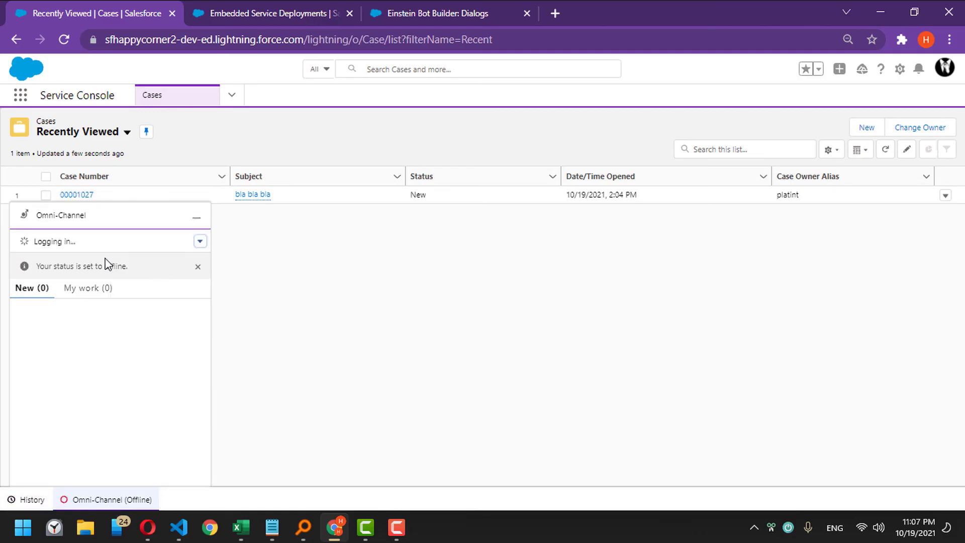
left_click(406, 1)
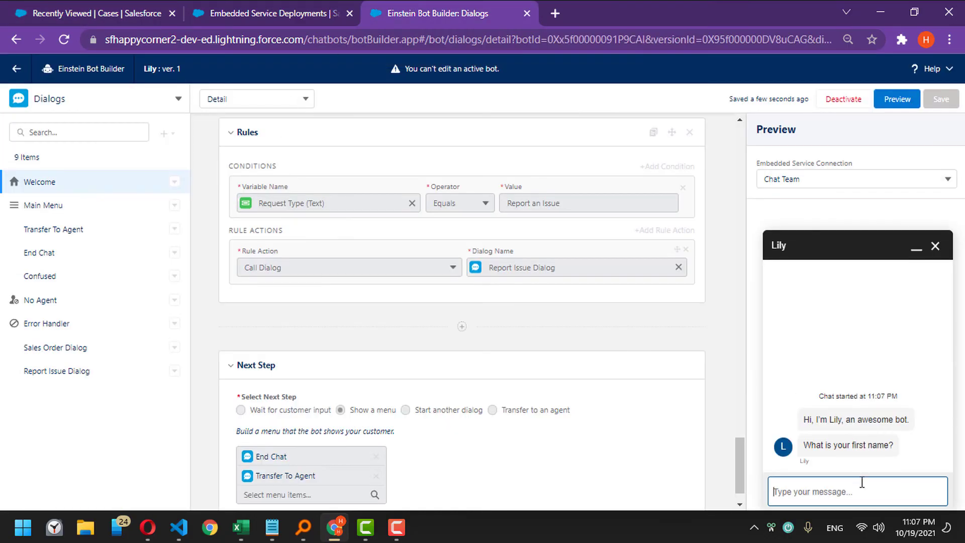
- Answer Lily's prompts with a test first name, last name, e-mail and company name
type("iojfkdjsf")
key("Return")
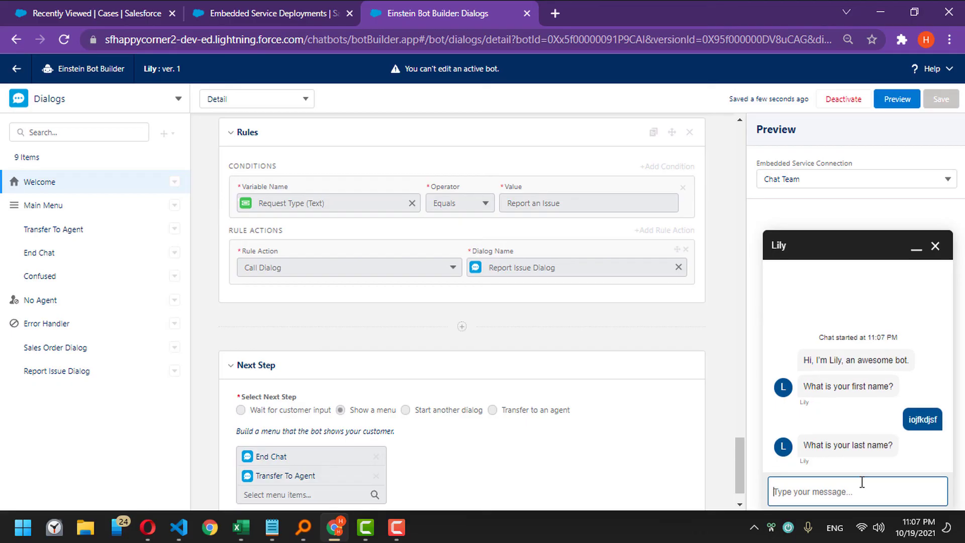
type("resoijfx")
key("Return")
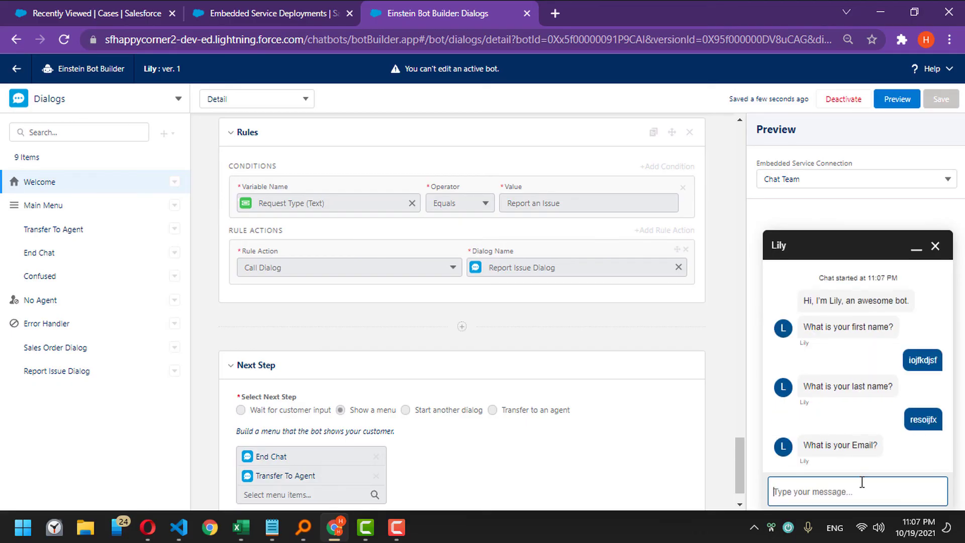
type("fdsj")
type("k@d.com")
key("Return")
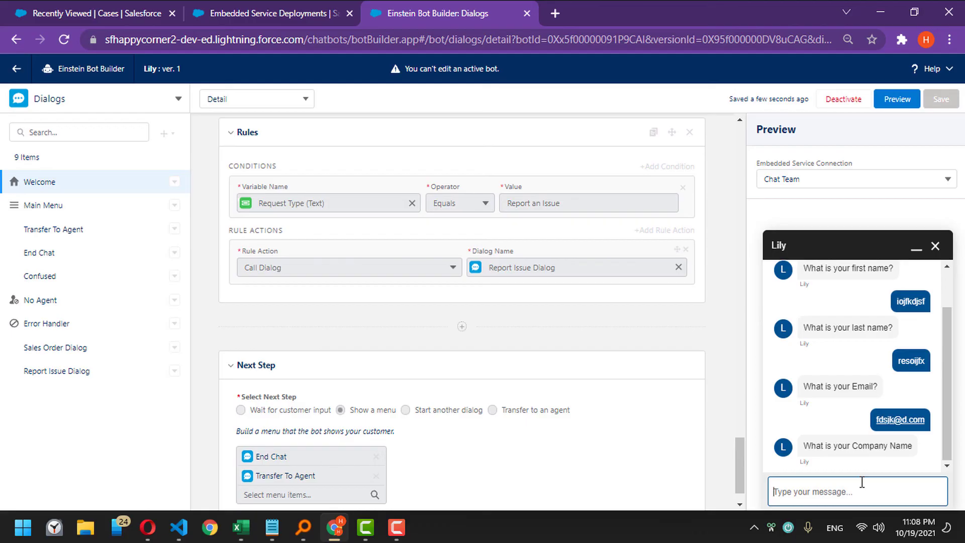
type("hg")
key("Return")
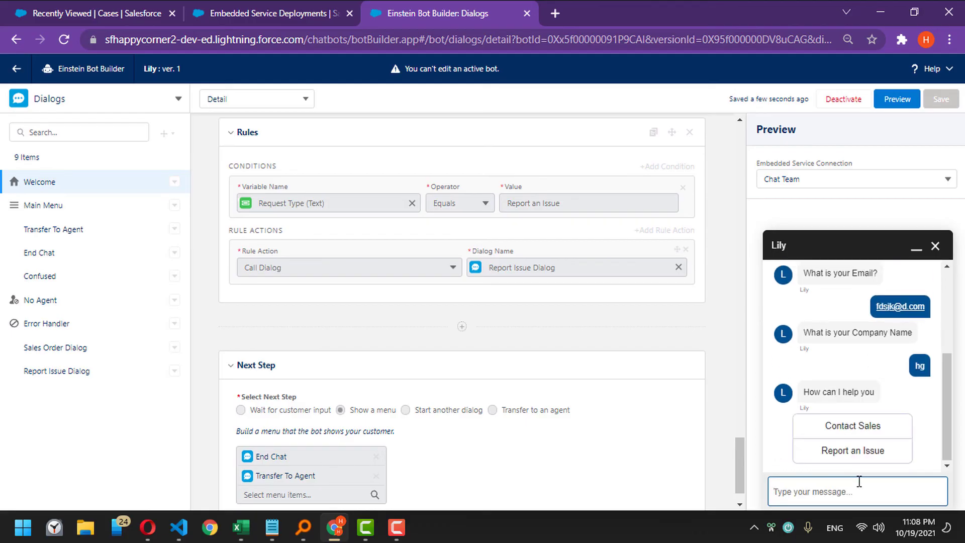
- Choose Contact Sales, describe the request as 'treteyt', and pick Transfer To Agent
left_click(852, 425)
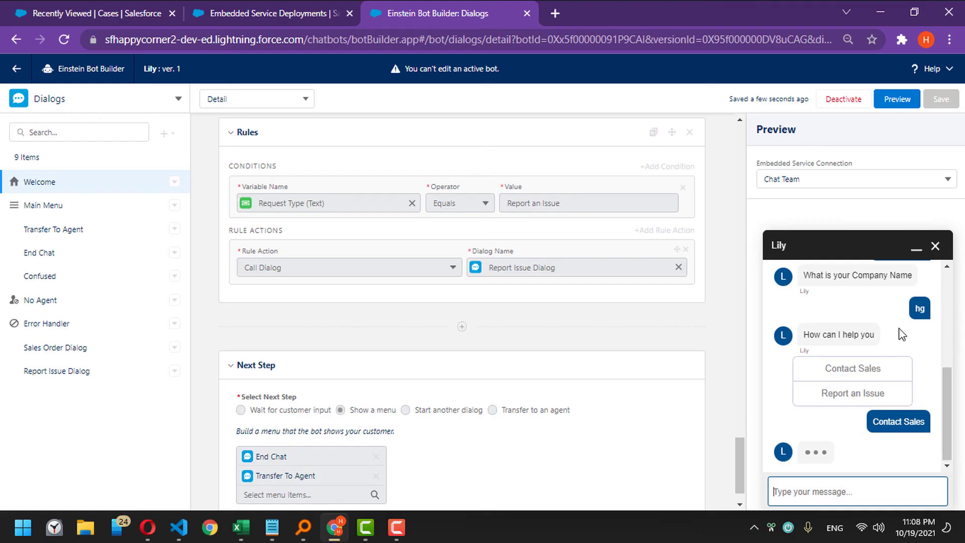
type("treteyt")
key("Return")
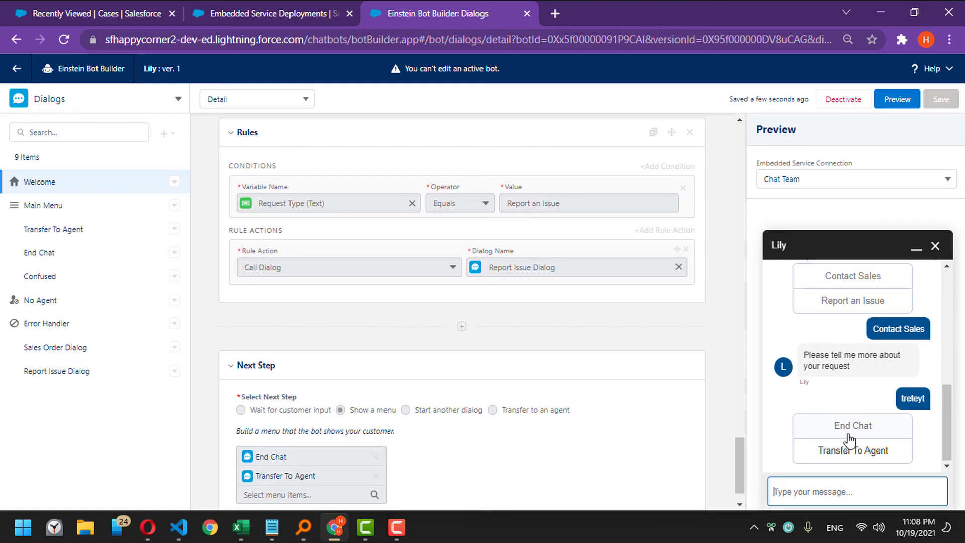
left_click(160, 7)
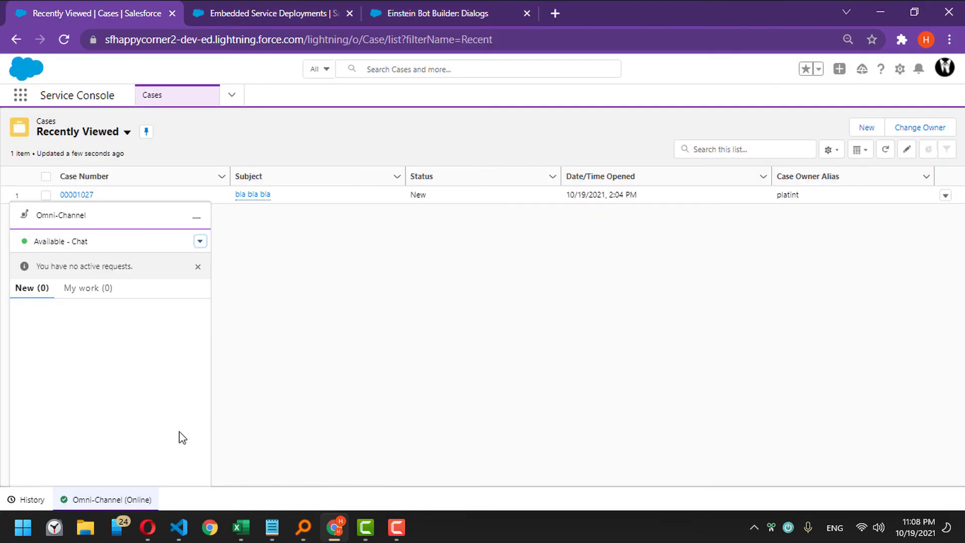
left_click(393, 2)
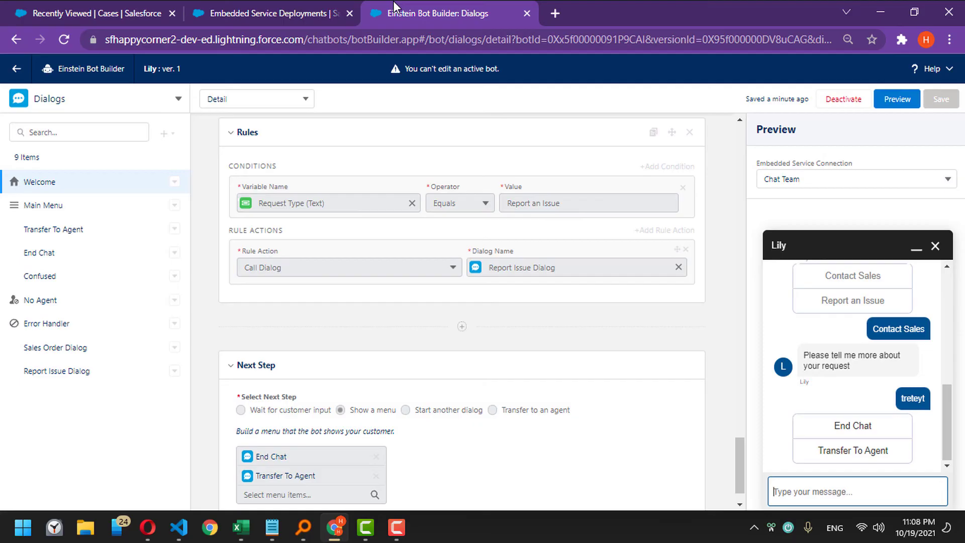
left_click(852, 449)
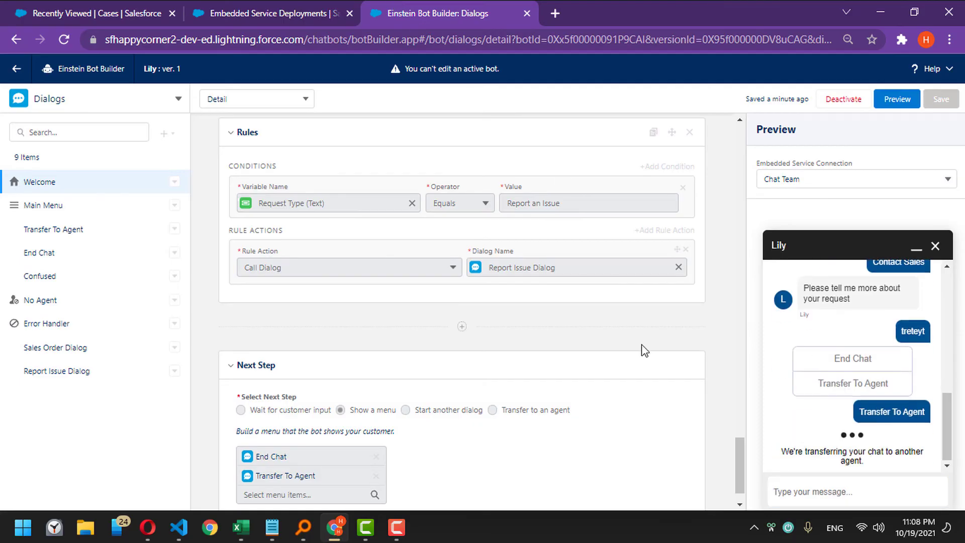
left_click(56, 2)
- Accept the incoming chat transfer in Omni-Channel and collapse the side panels
mouse_move(49, 329)
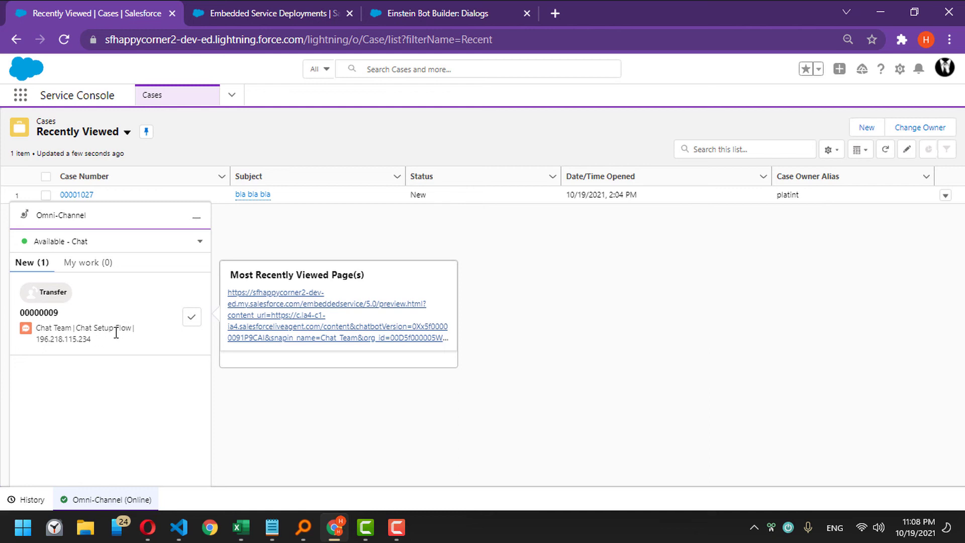
left_click(191, 329)
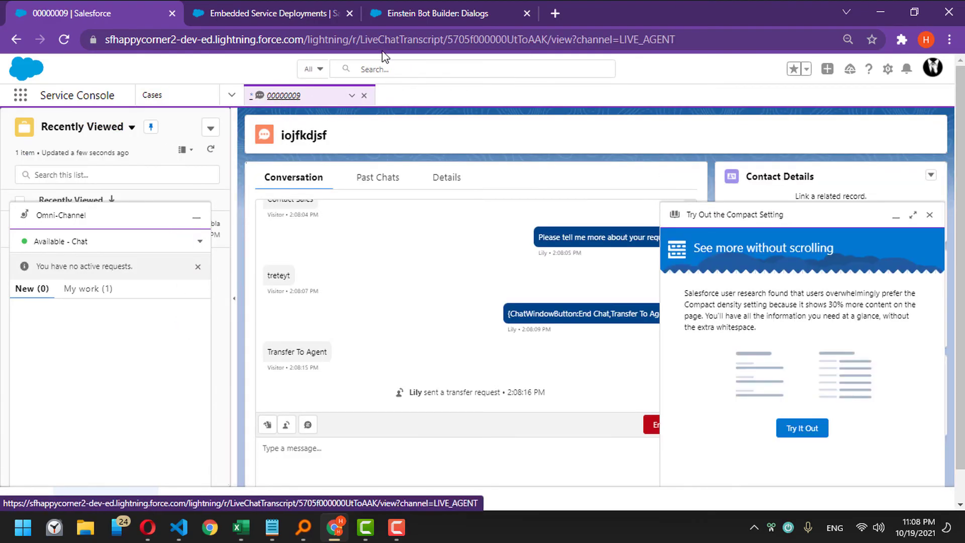
left_click(391, 38)
double_click(405, 39)
left_click(426, 38)
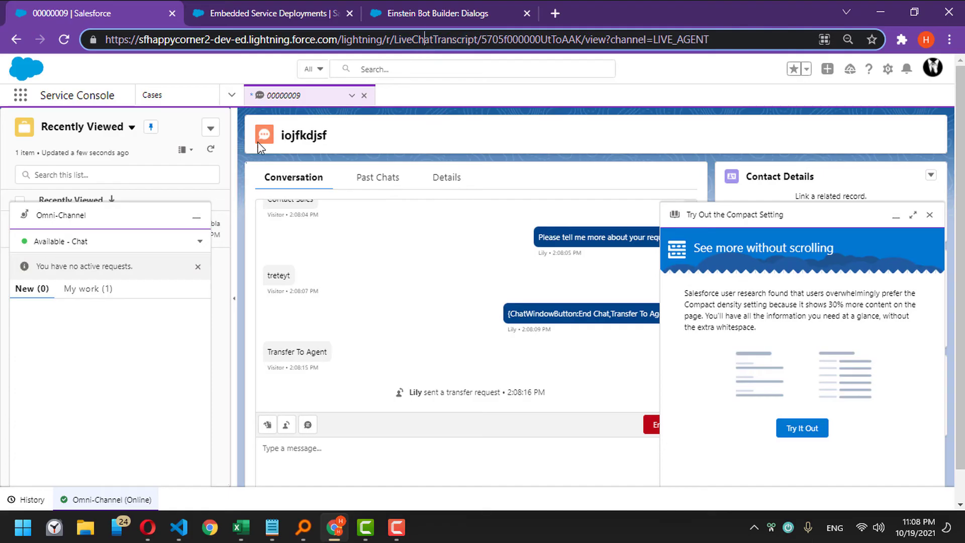
left_click(194, 216)
left_click(895, 216)
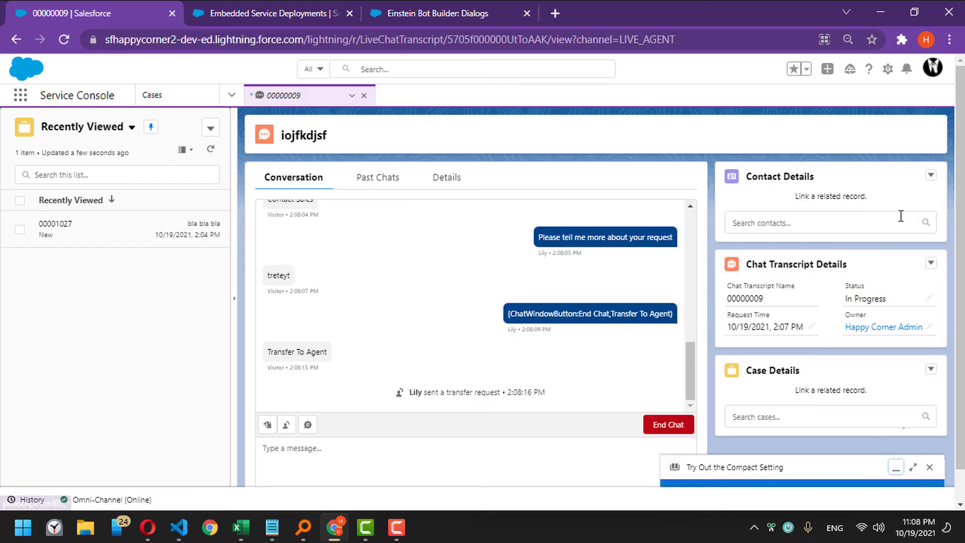
- Send the agent greeting 'Hi My name is xyz' to the visitor
scroll(546, 347, "up", 10)
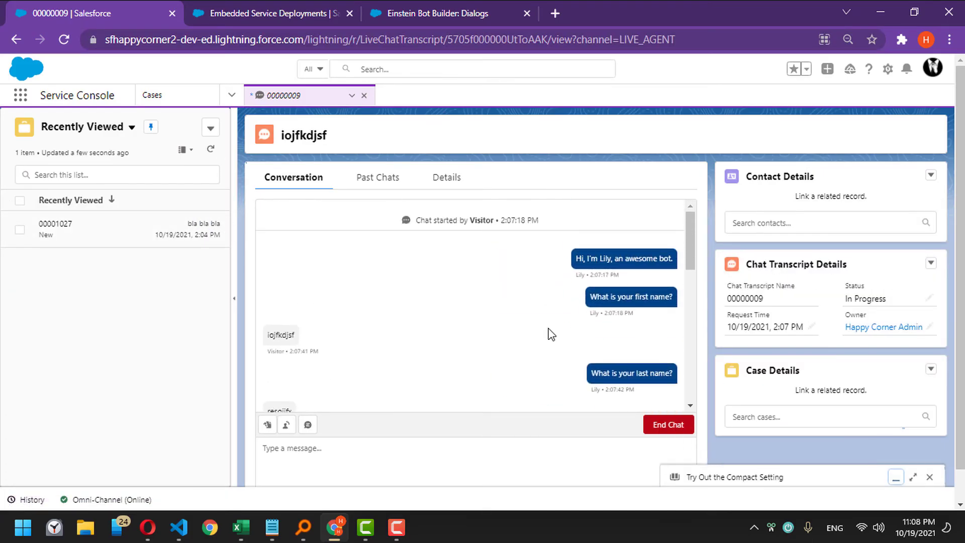
scroll(433, 321, "down", 3)
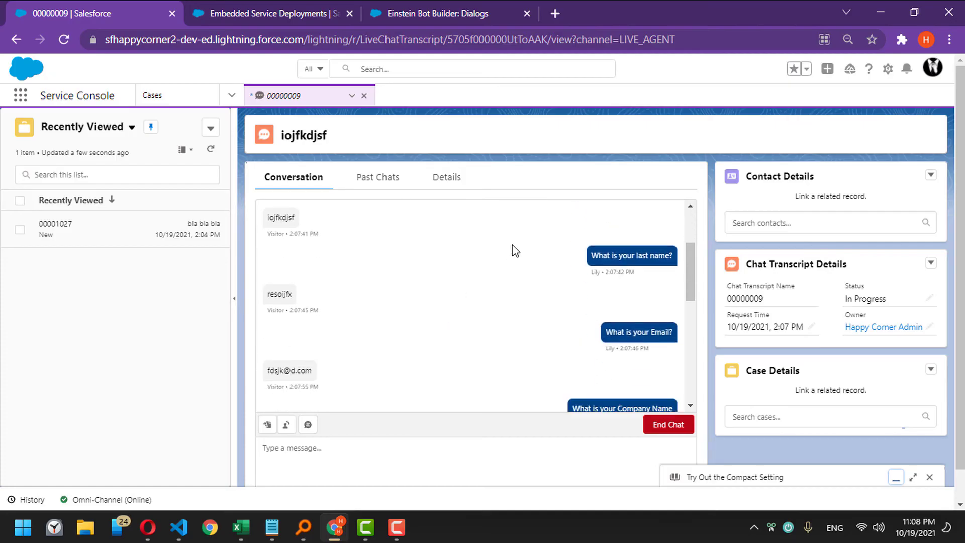
scroll(514, 250, "down", 6)
left_click(480, 430)
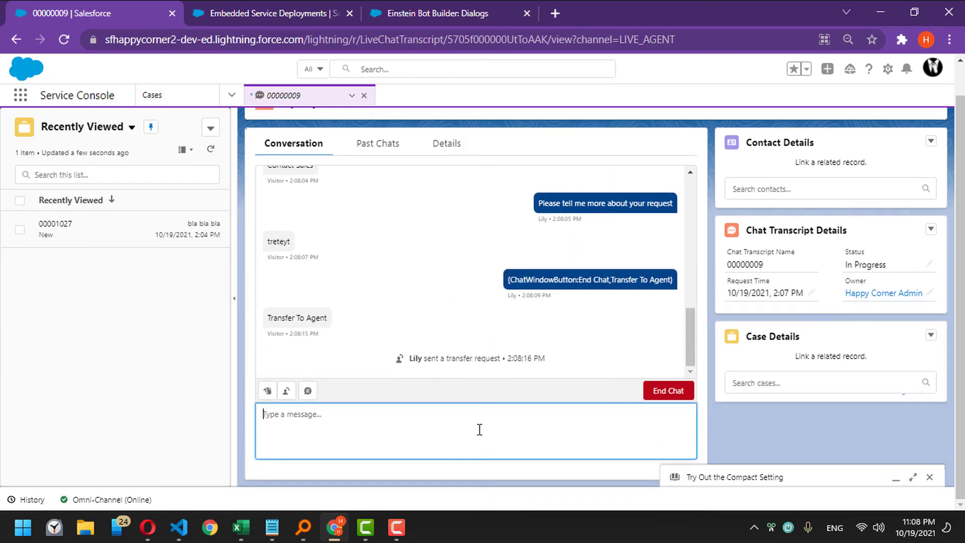
type("Hi My name is xyz")
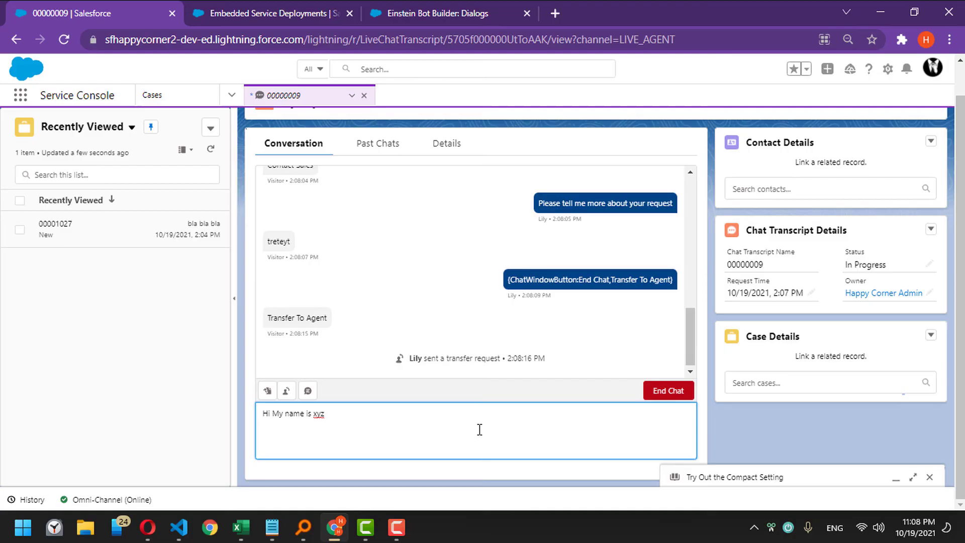
key("Return")
- As the preview visitor, send 'Welcome!' and 'end chat' to the agent
left_click(398, 11)
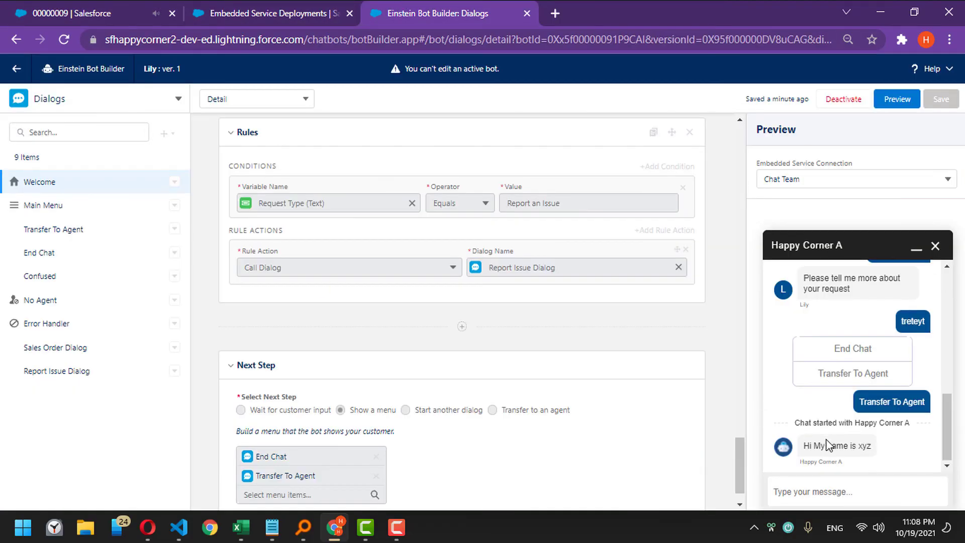
left_click_drag(815, 446, 856, 451)
left_click(855, 487)
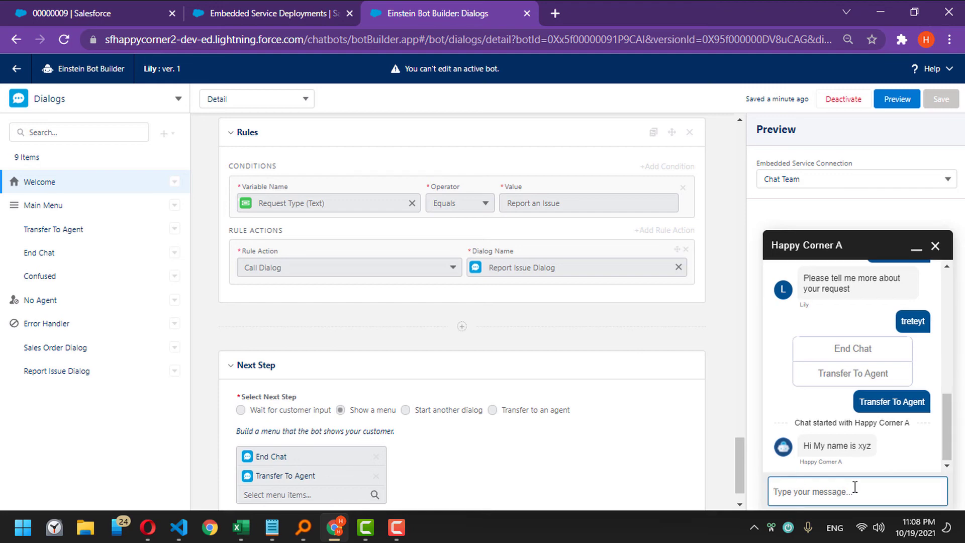
type("Welcome!")
key("Return")
key("ctrl+1")
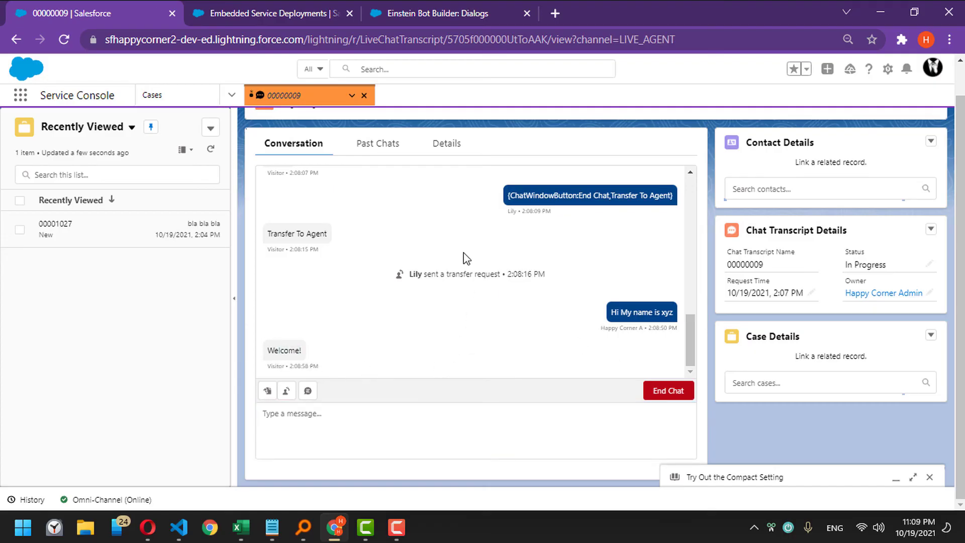
left_click(433, 11)
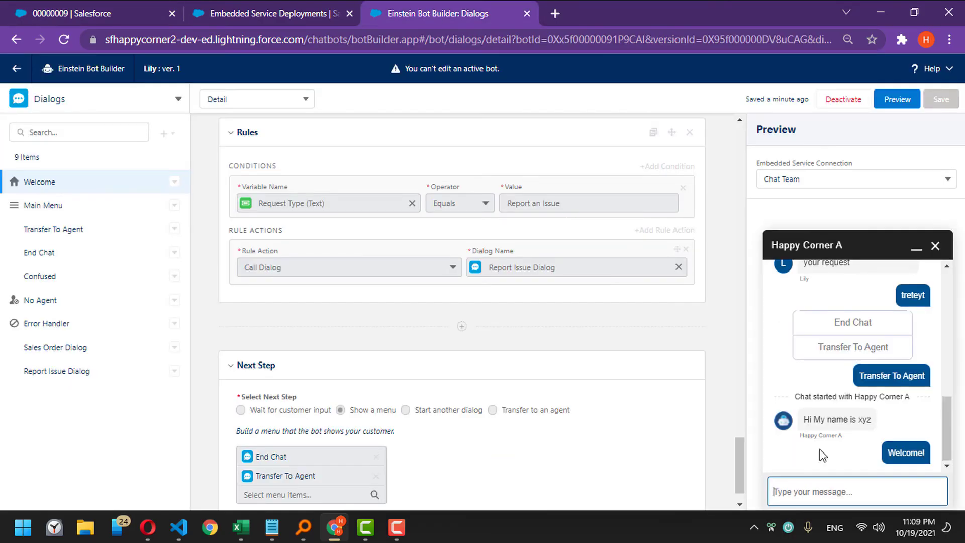
left_click(850, 330)
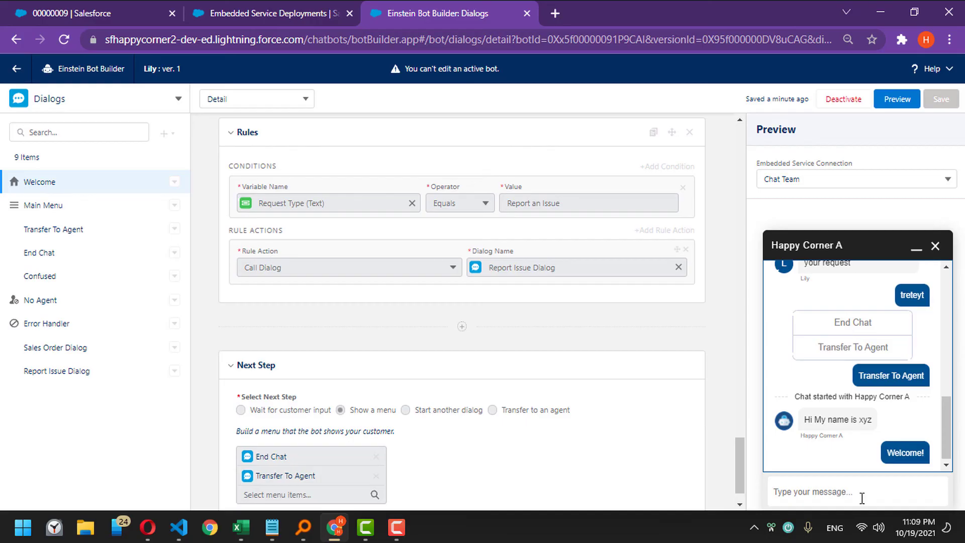
left_click(861, 492)
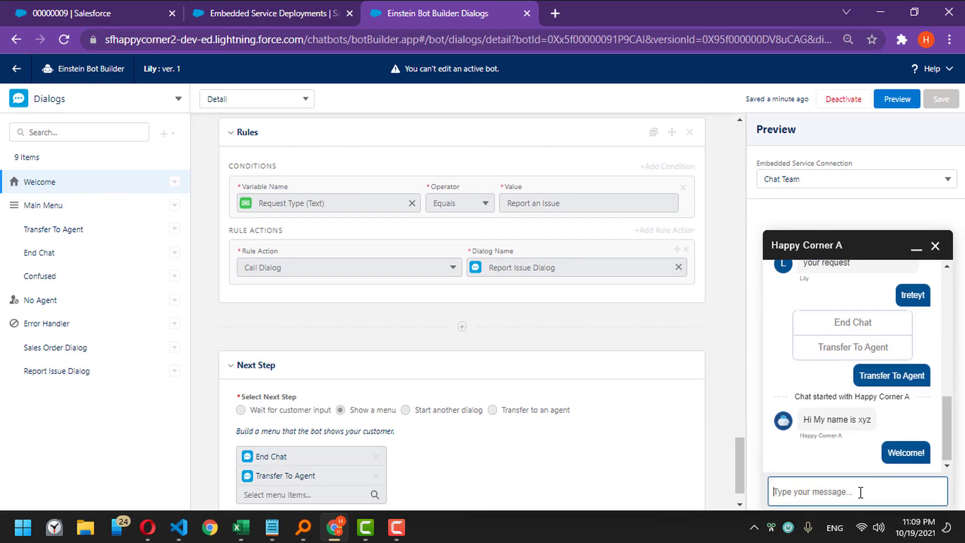
type("end chat")
key("Return")
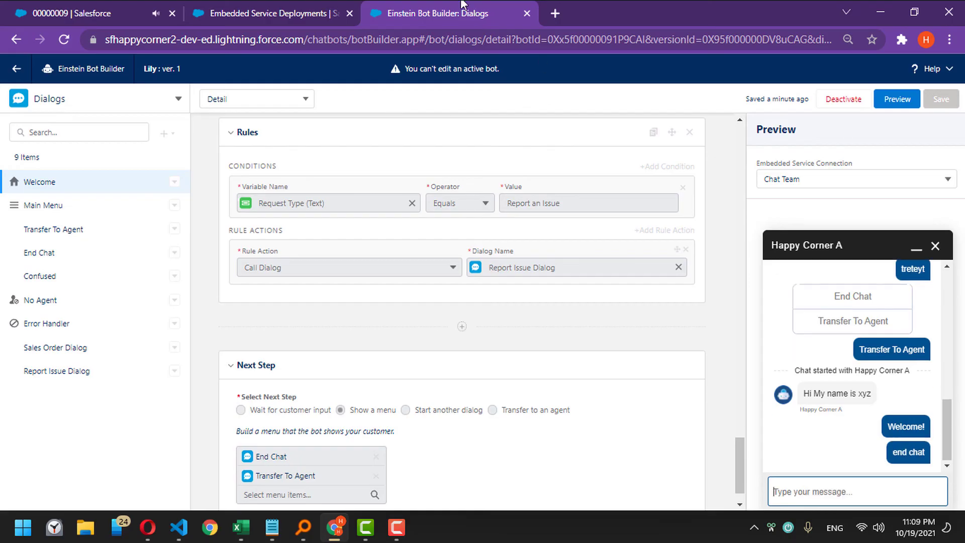
- End the live chat from the Service Console and close the preview chat
left_click(64, 10)
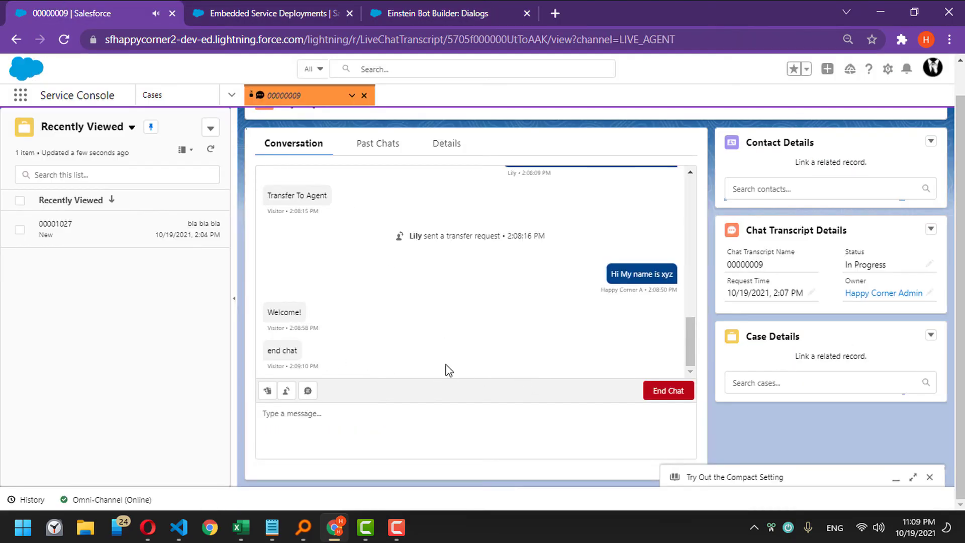
left_click(669, 392)
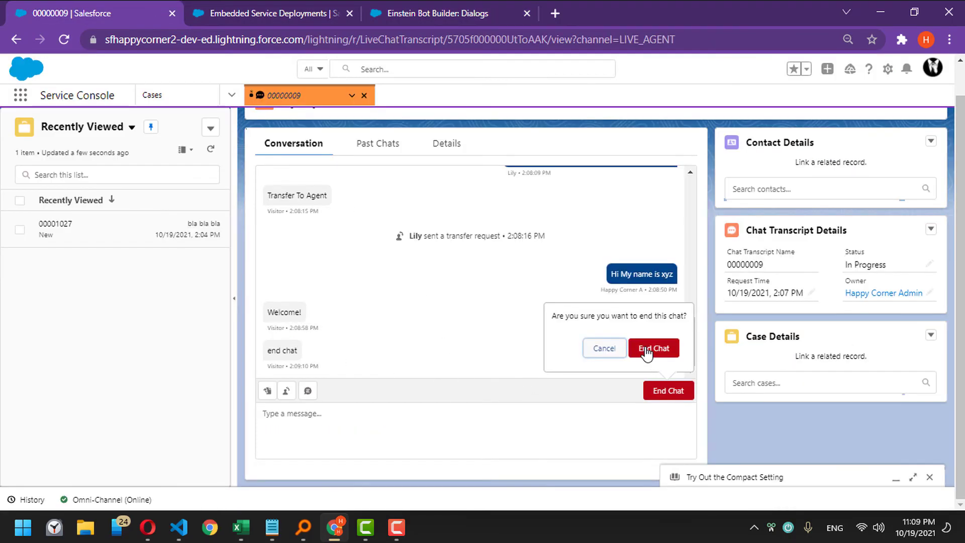
left_click(659, 348)
left_click(364, 9)
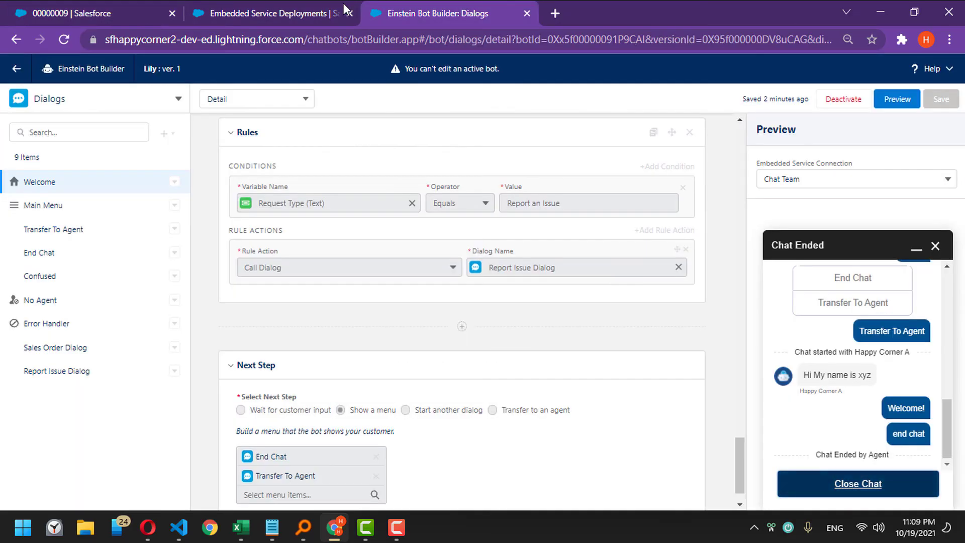
left_click(837, 486)
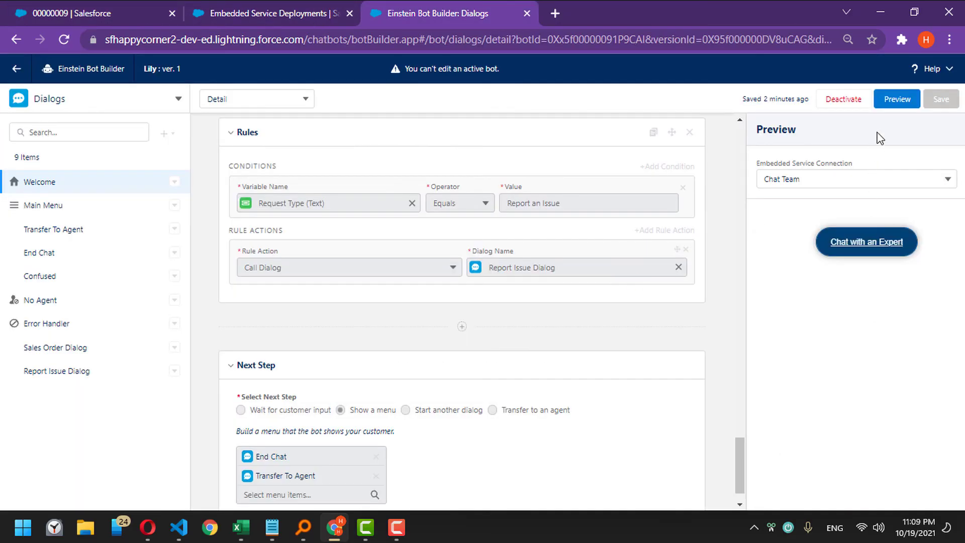
left_click(854, 100)
- Deactivate the bot, enable Show in Bot Options Menu for End Chat, save, and reactivate
left_click(645, 319)
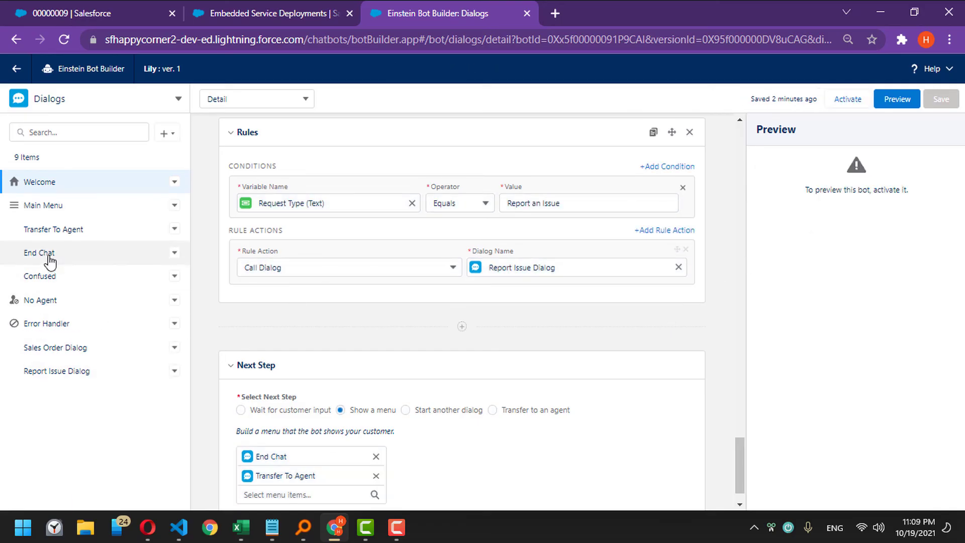
left_click(175, 253)
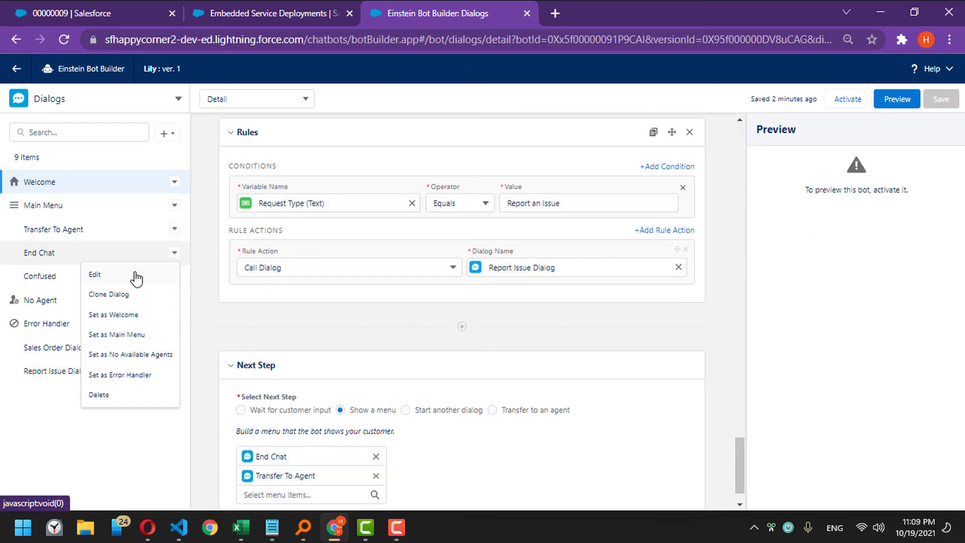
left_click(93, 278)
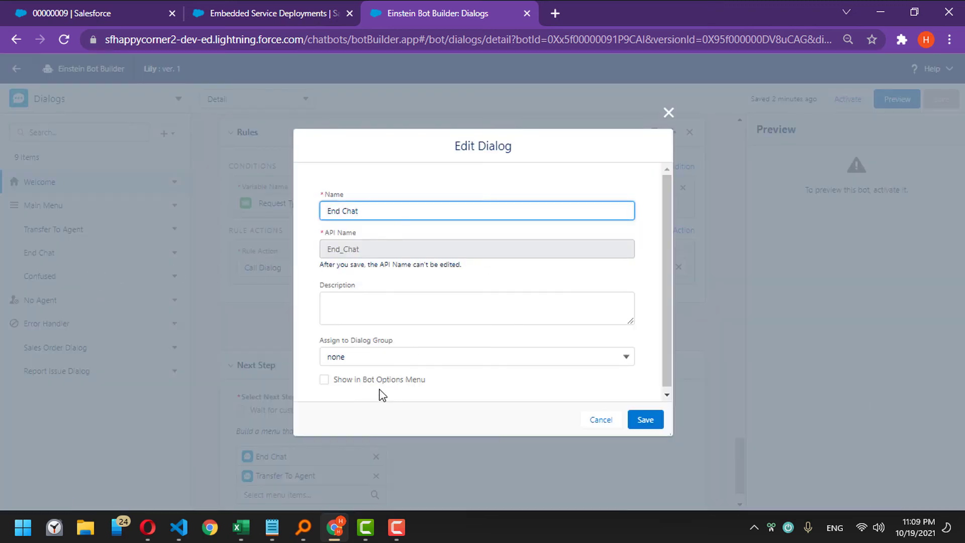
left_click_drag(347, 382, 429, 381)
left_click(427, 381)
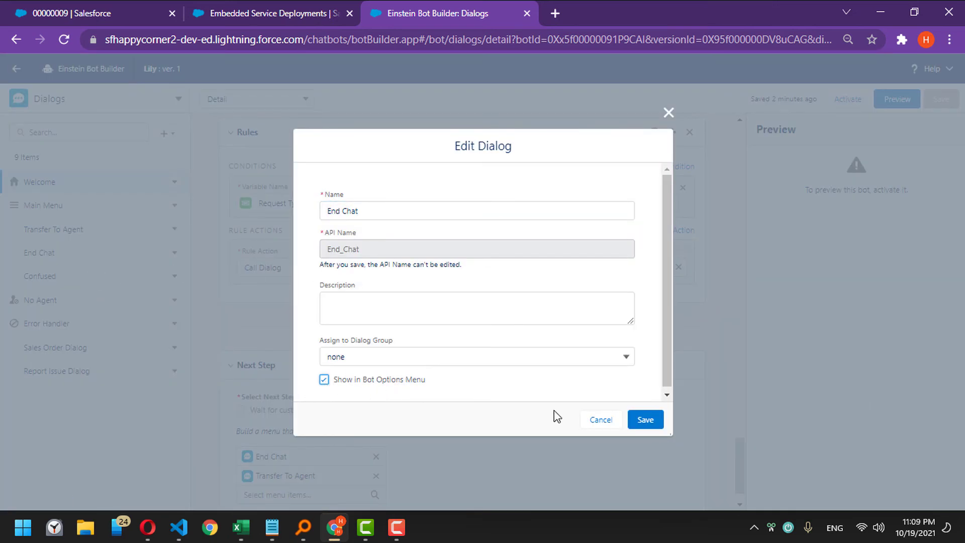
left_click(643, 420)
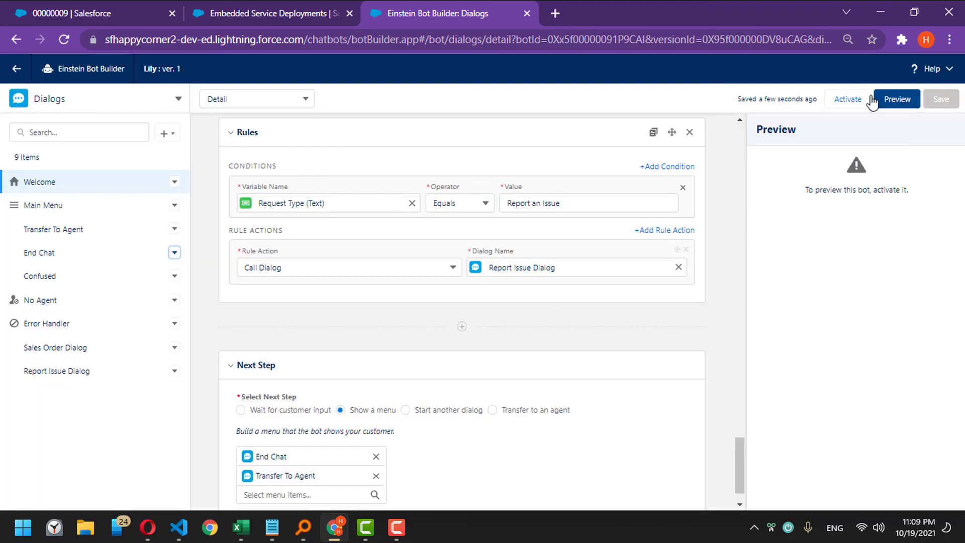
left_click(850, 99)
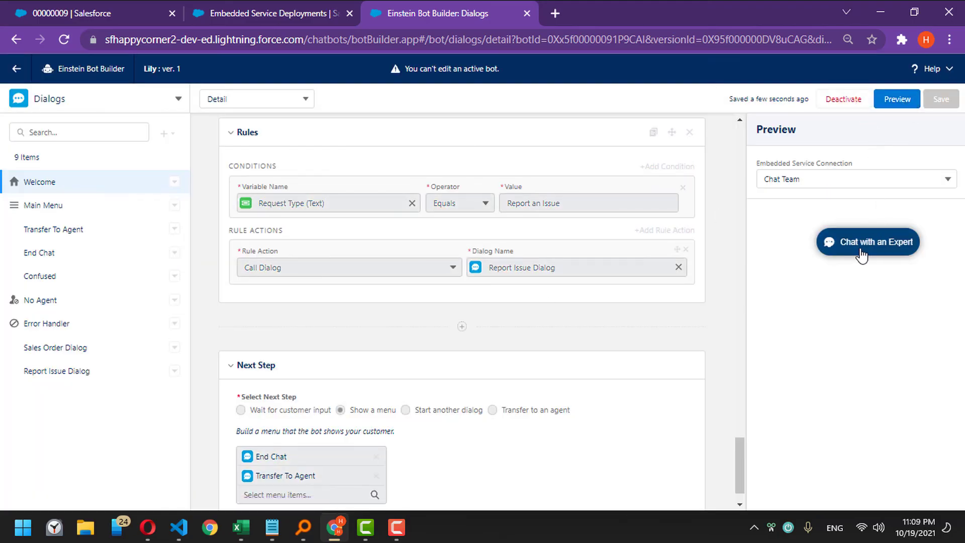
left_click(862, 253)
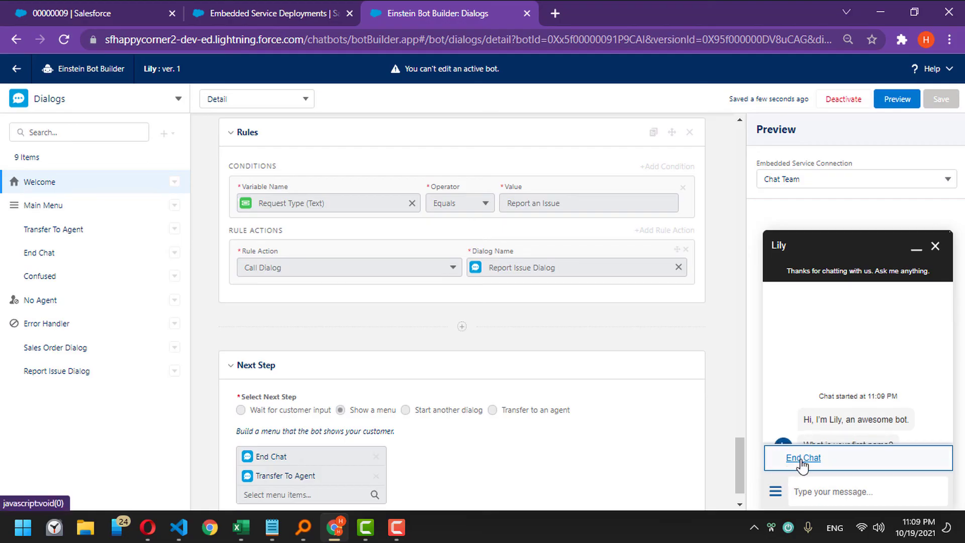
- Deactivate the bot, show Transfer To Agent in the bot options menu, and reactivate
left_click(817, 372)
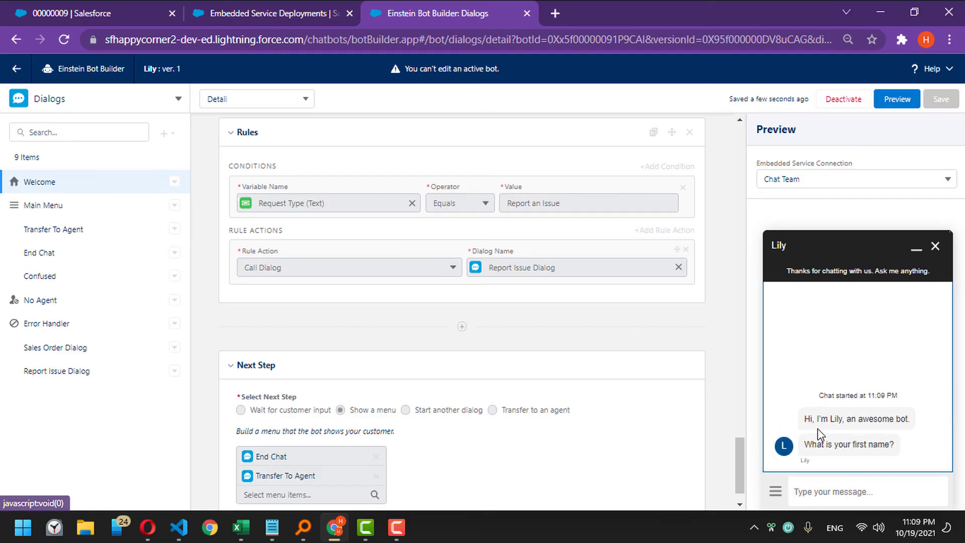
left_click(844, 99)
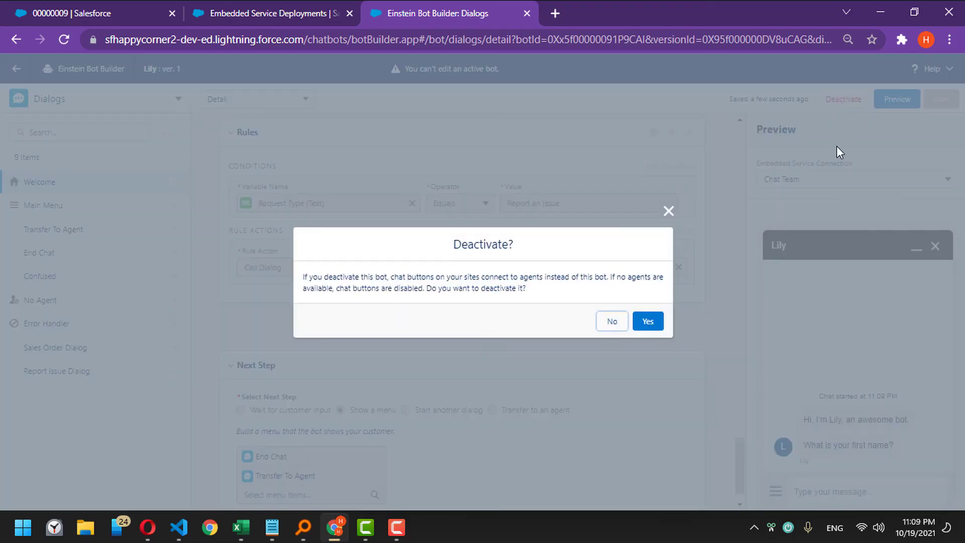
left_click(659, 321)
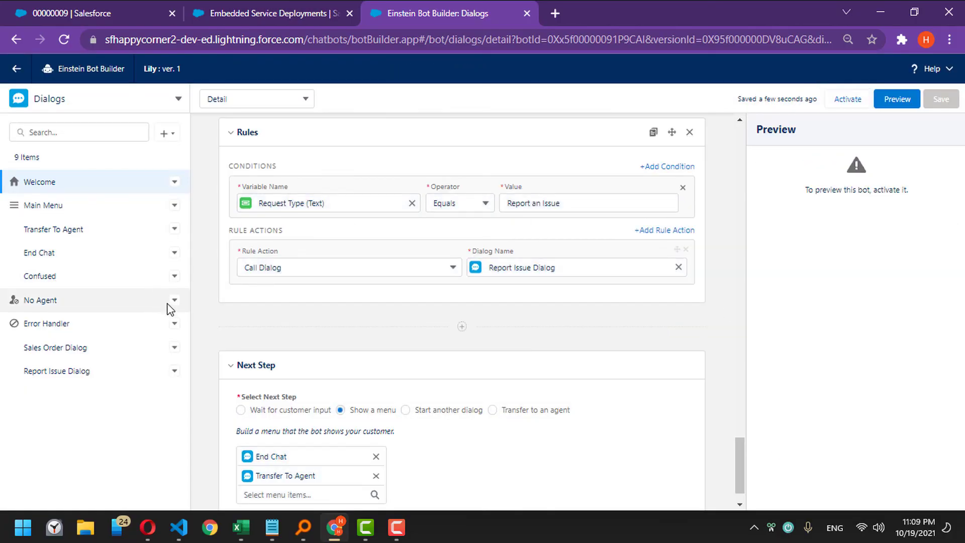
left_click(175, 230)
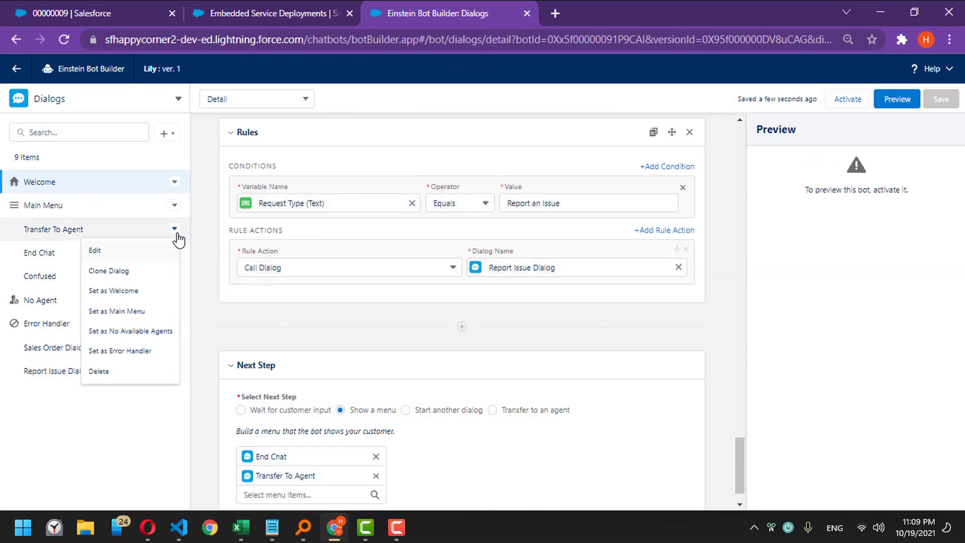
left_click(136, 260)
left_click(355, 381)
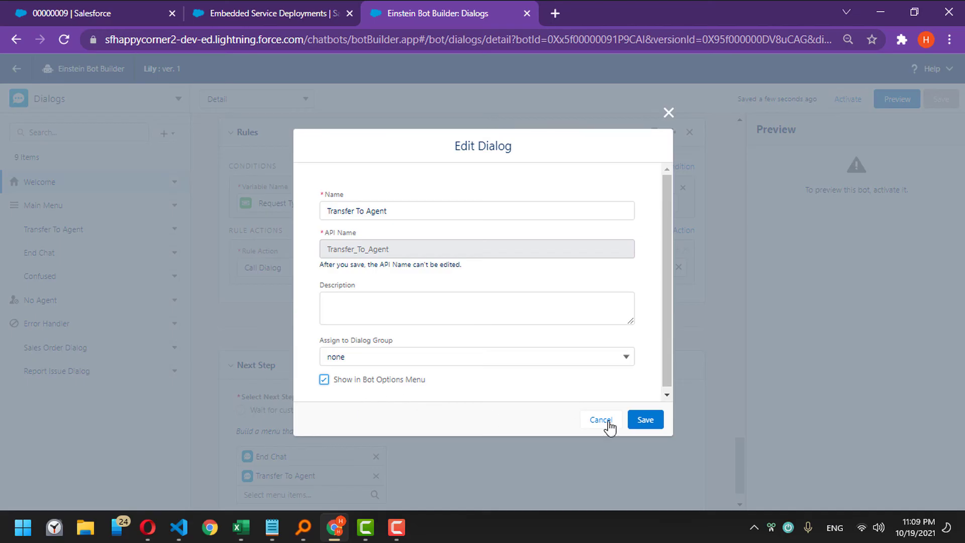
left_click(646, 419)
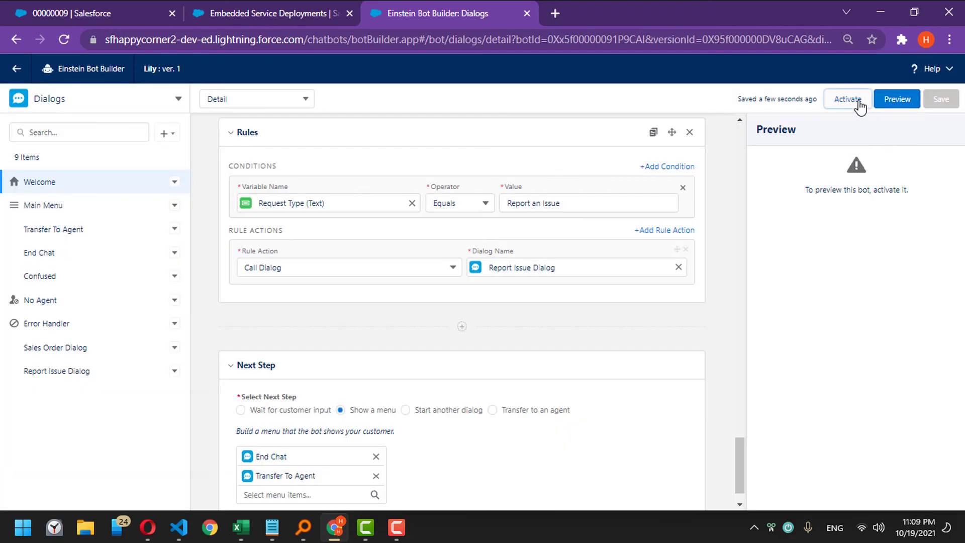
left_click(859, 101)
left_click(854, 244)
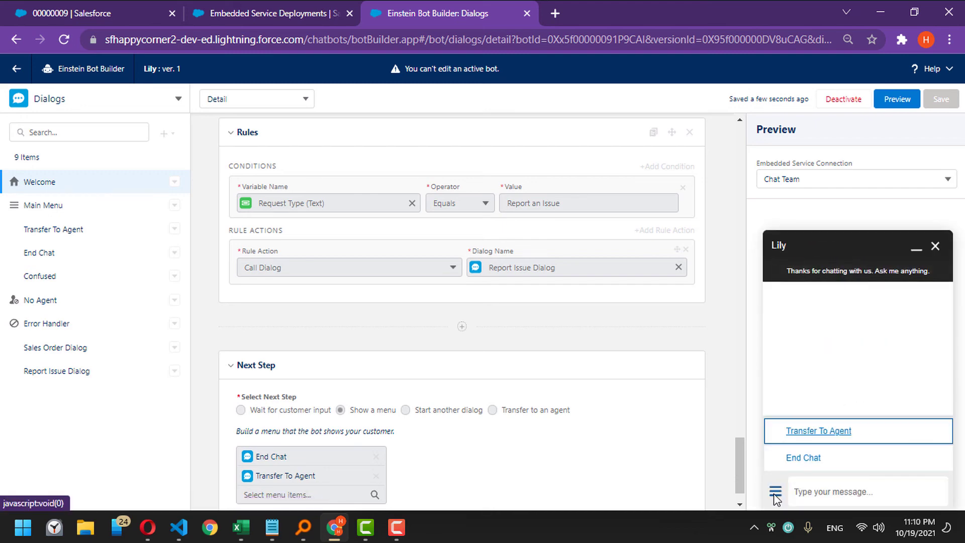
- Test End Chat from the preview's options, close the chat, and review Welcome's rules
left_click(801, 458)
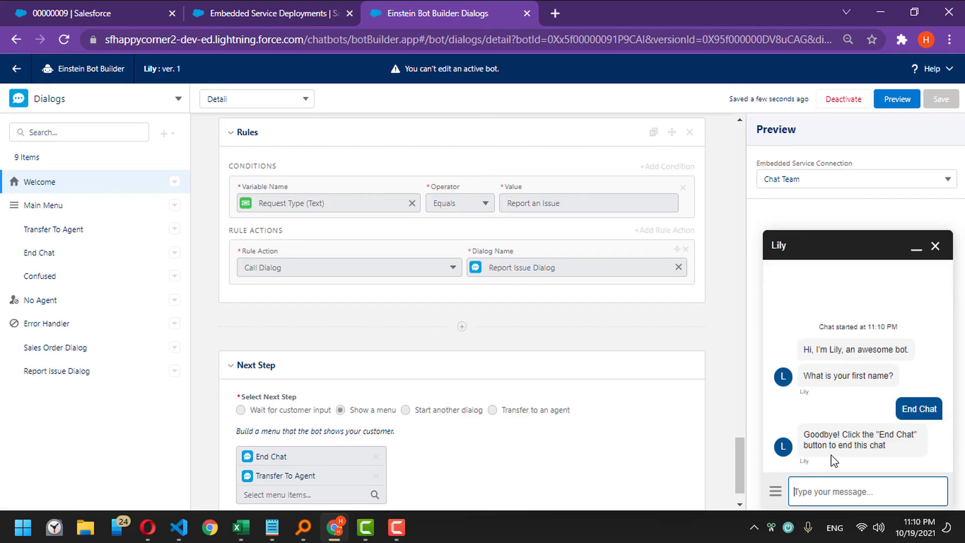
left_click(935, 246)
left_click(872, 468)
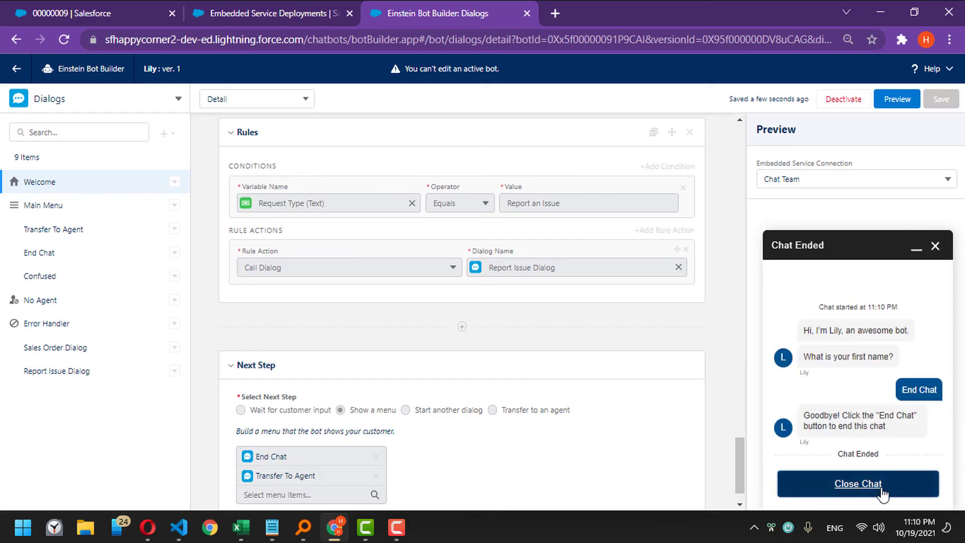
left_click(880, 488)
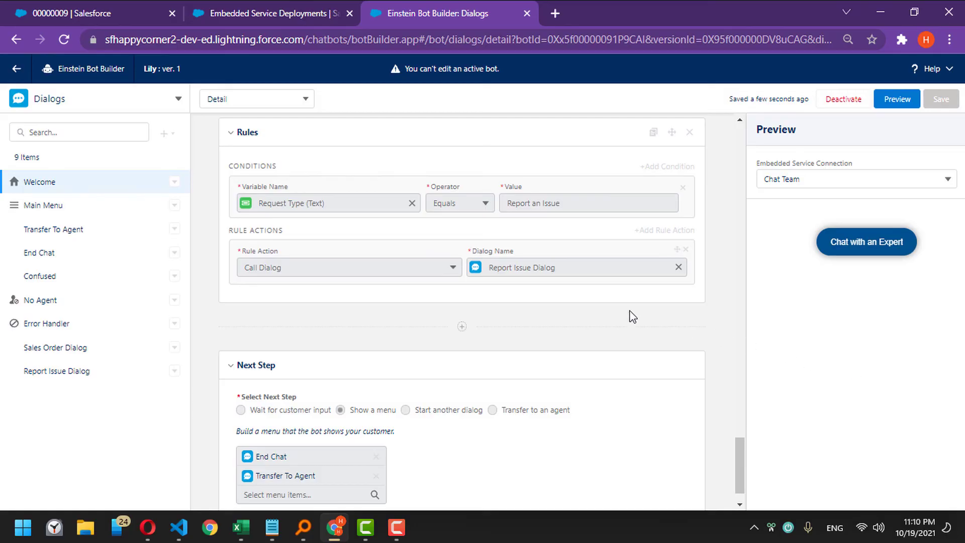
scroll(731, 366, "up", 7)
scroll(731, 373, "up", 15)
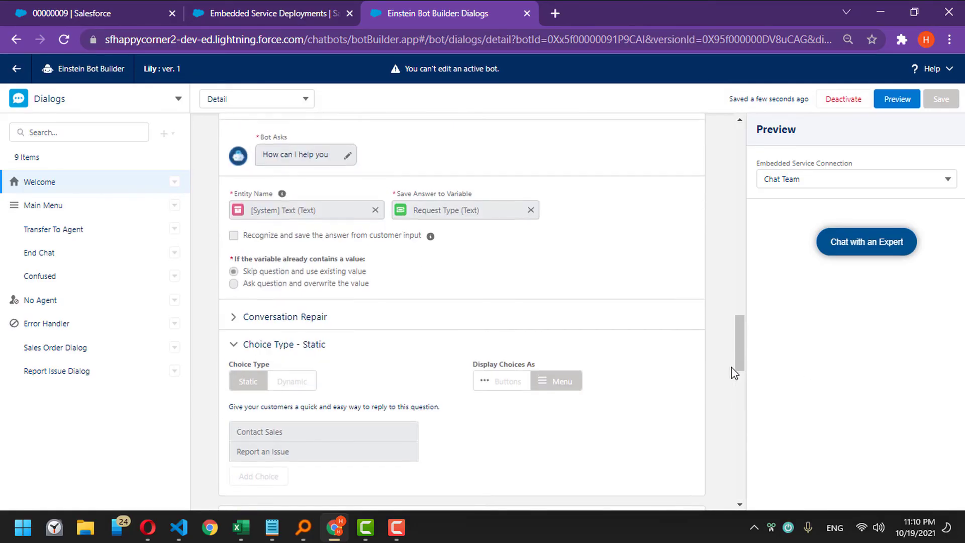
scroll(731, 373, "down", 10)
scroll(726, 374, "down", 10)
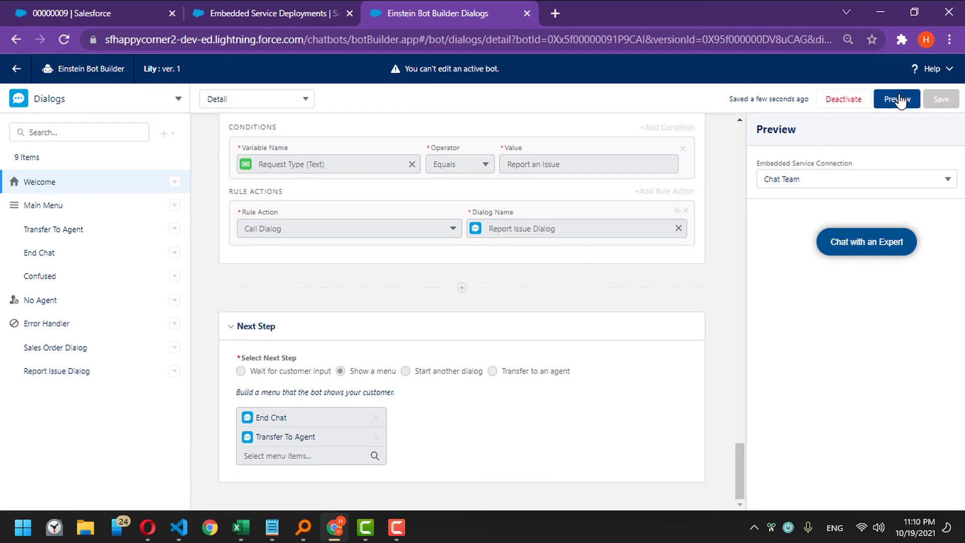
left_click(253, 9)
- Find Digital Experiences Settings through Setup Quick Find with 'expe'
left_click(95, 123)
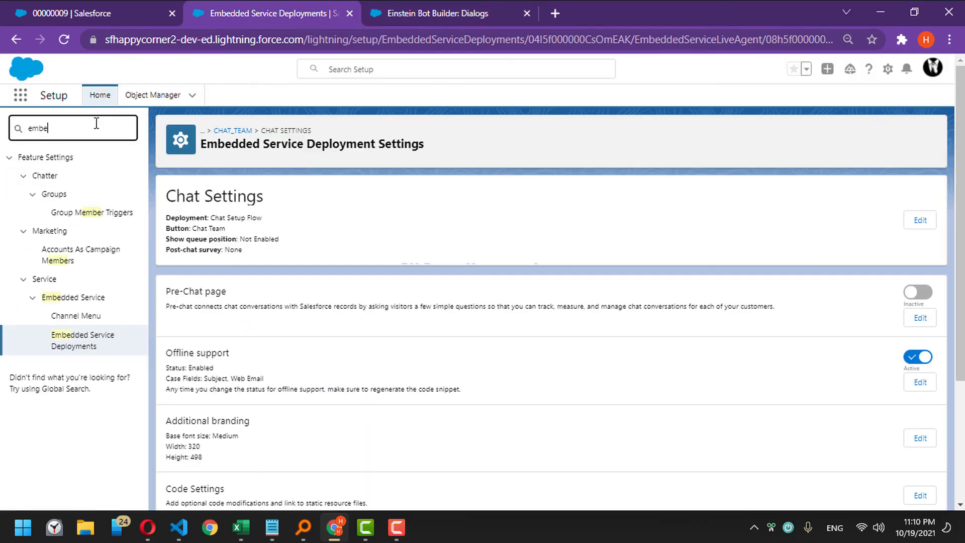
key("ctrl+a")
type("expe")
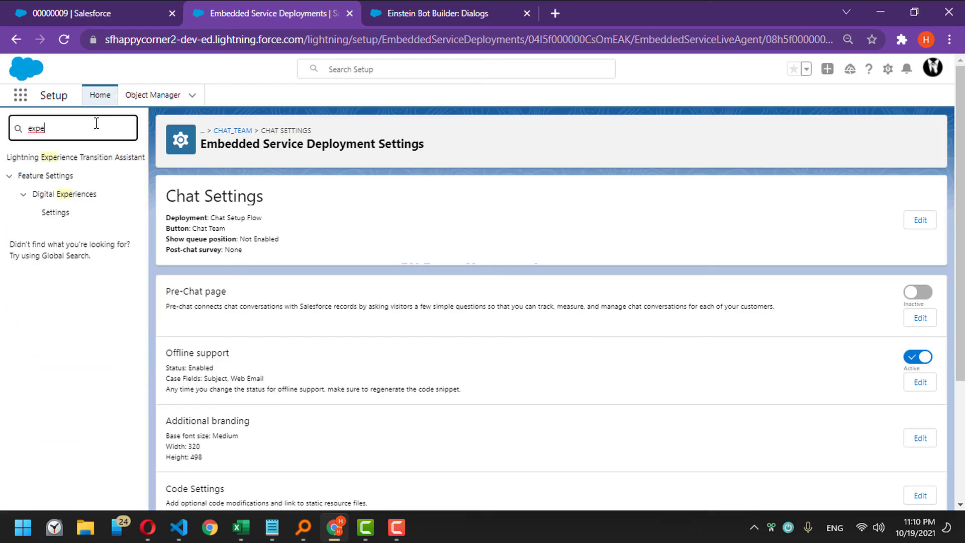
left_click(55, 215)
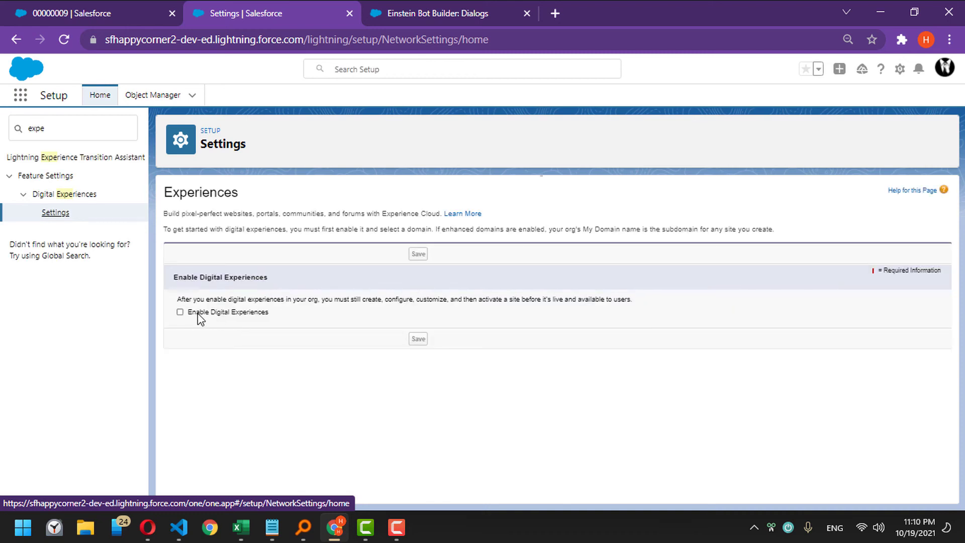
- Enable Digital Experiences with the available domain SFHappy, save, and go to All Sites
left_click(230, 315)
left_click(277, 447)
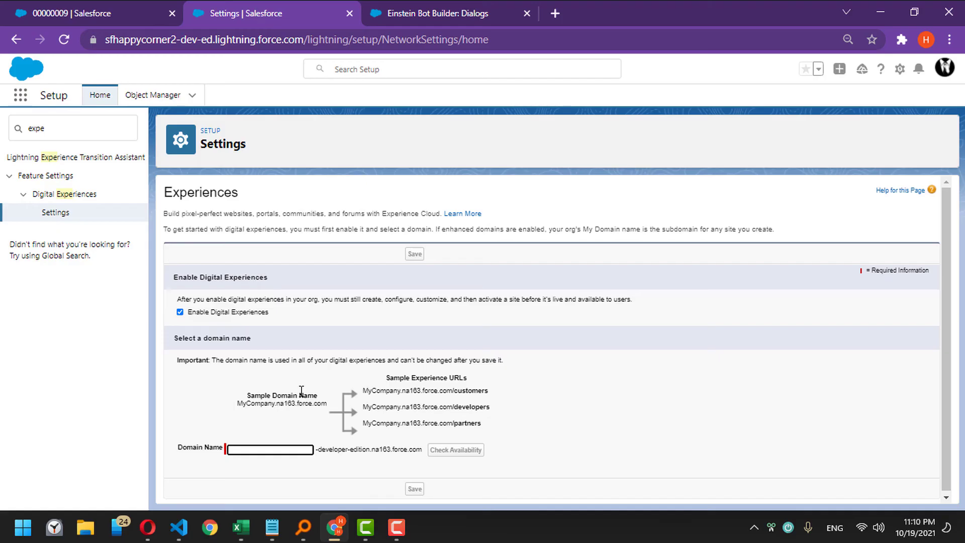
type("s")
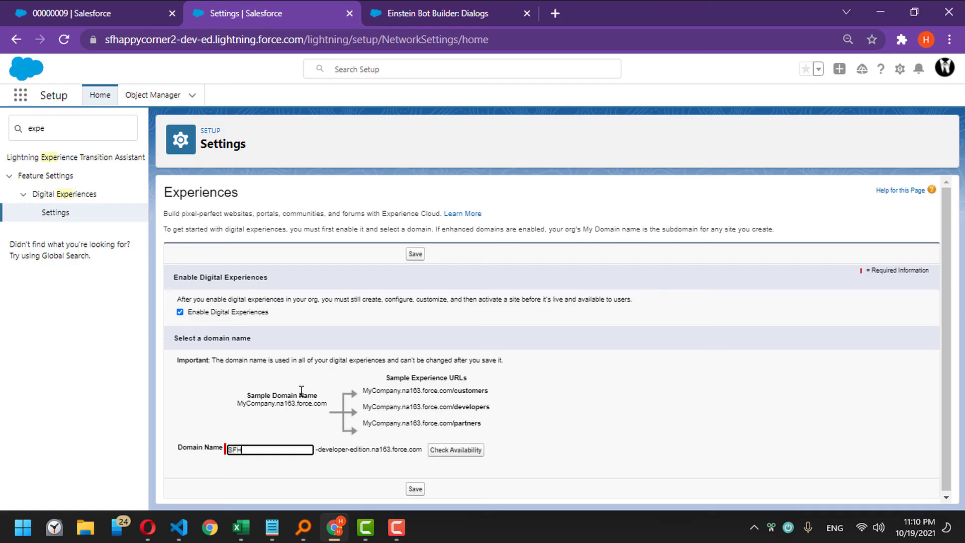
type("FHappy")
left_click(449, 451)
scroll(371, 386, "down", 1)
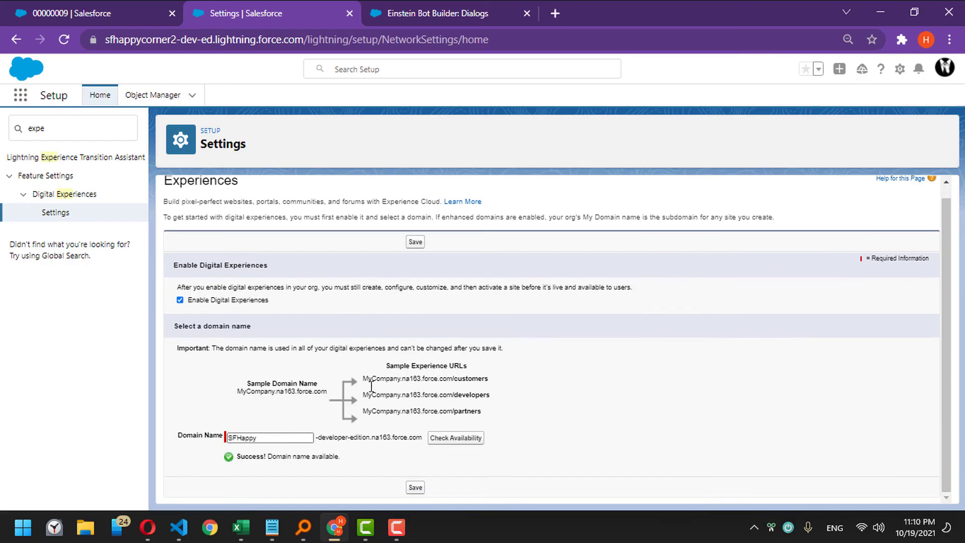
left_click(416, 487)
left_click(552, 250)
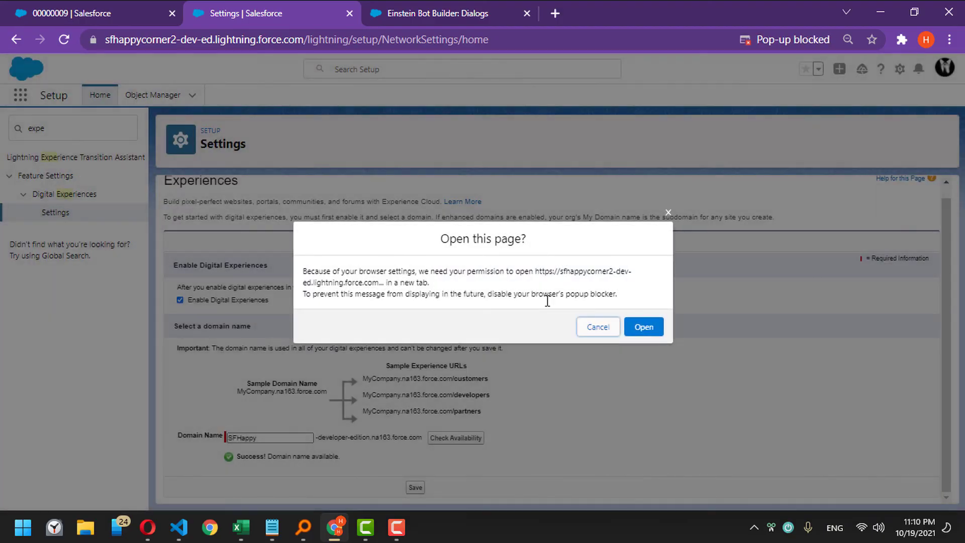
left_click(642, 326)
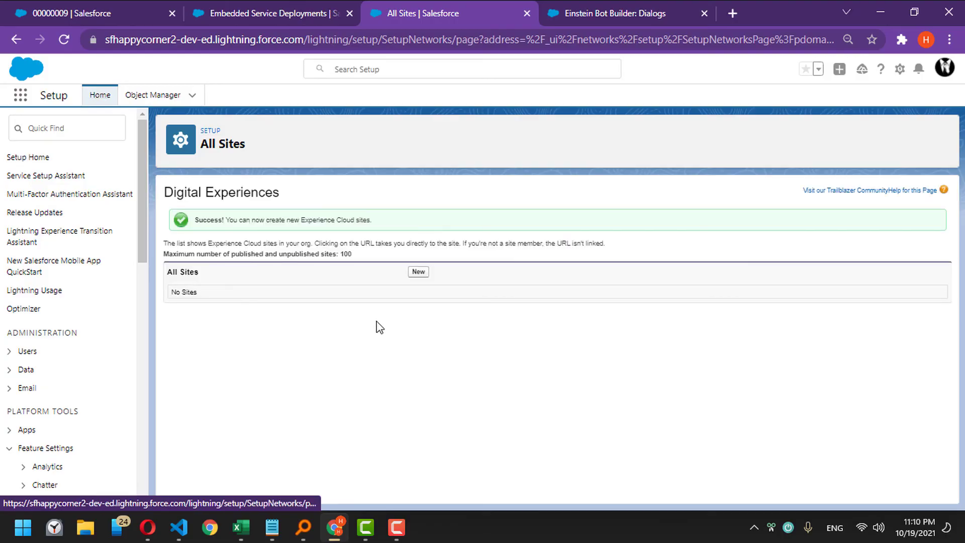
- Create a new site named Customer Service from the Customer Service template
left_click(419, 272)
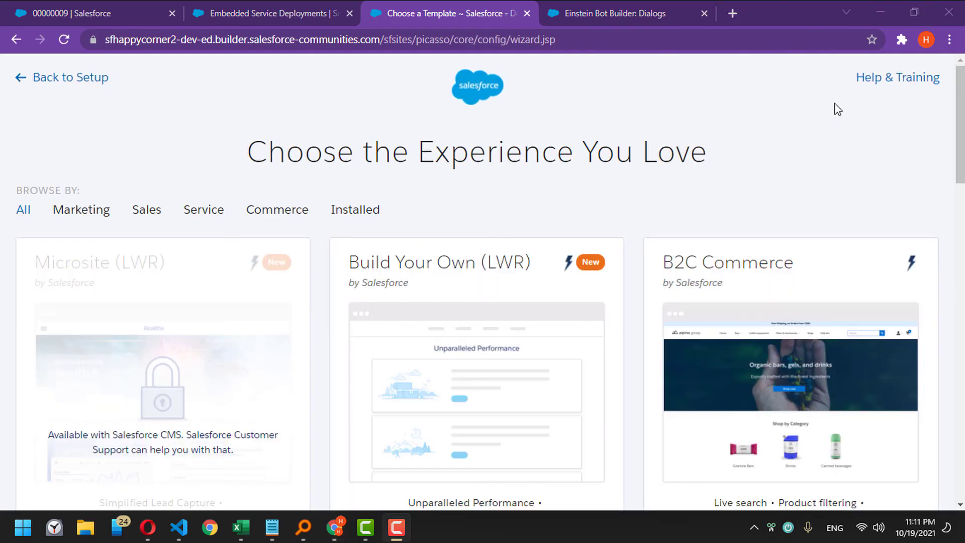
scroll(614, 274, "down", 10)
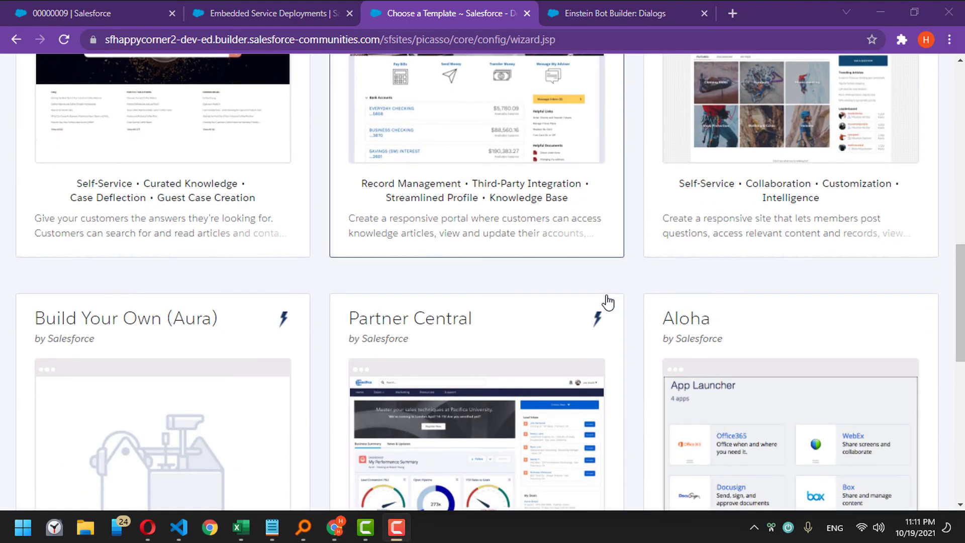
scroll(608, 301, "up", 4)
left_click(764, 168)
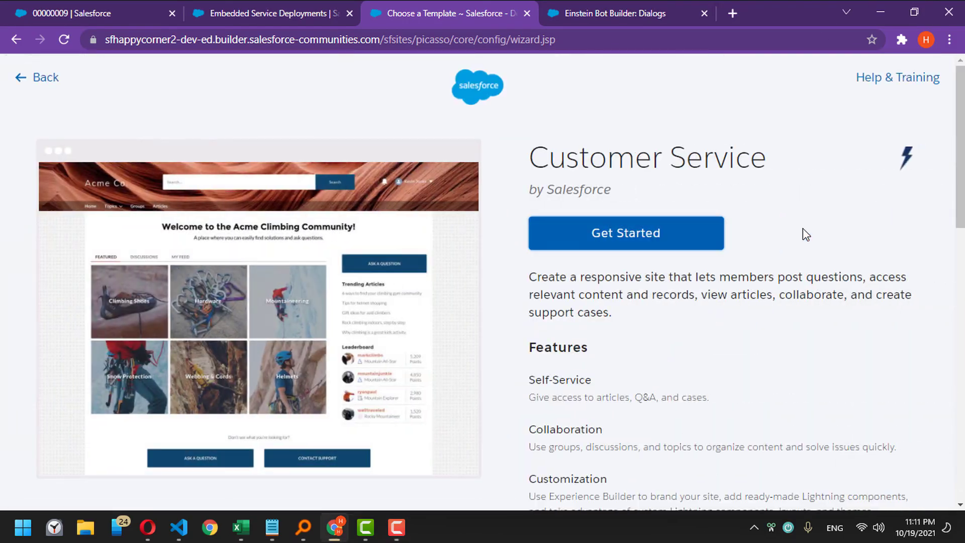
left_click(638, 241)
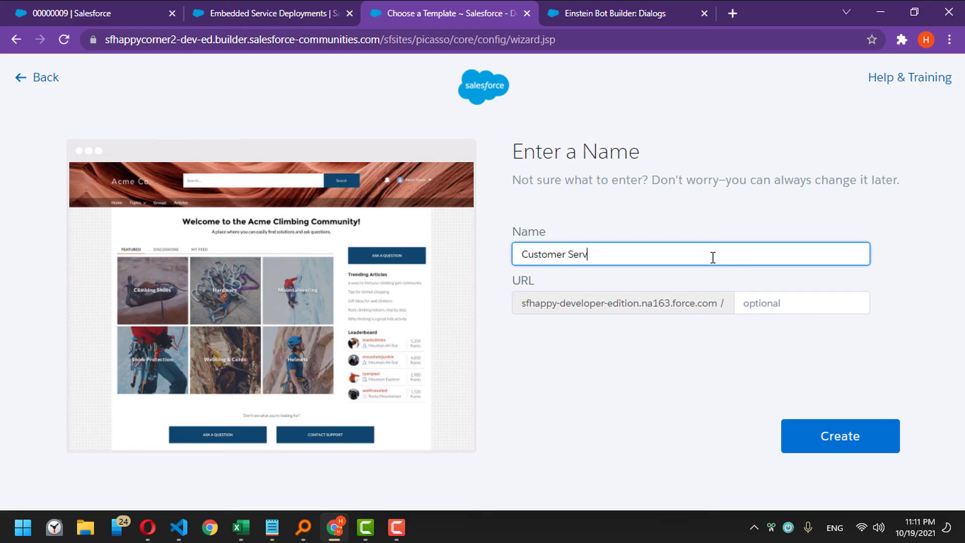
key("Tab")
left_click(827, 435)
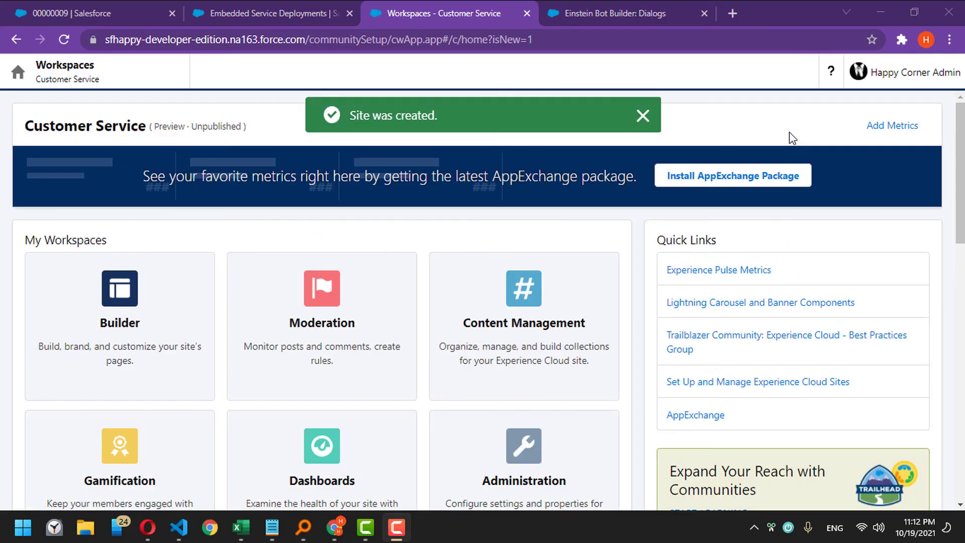
- Open the Customer Service site in Experience Builder and dismiss the welcome tour
left_click(137, 313)
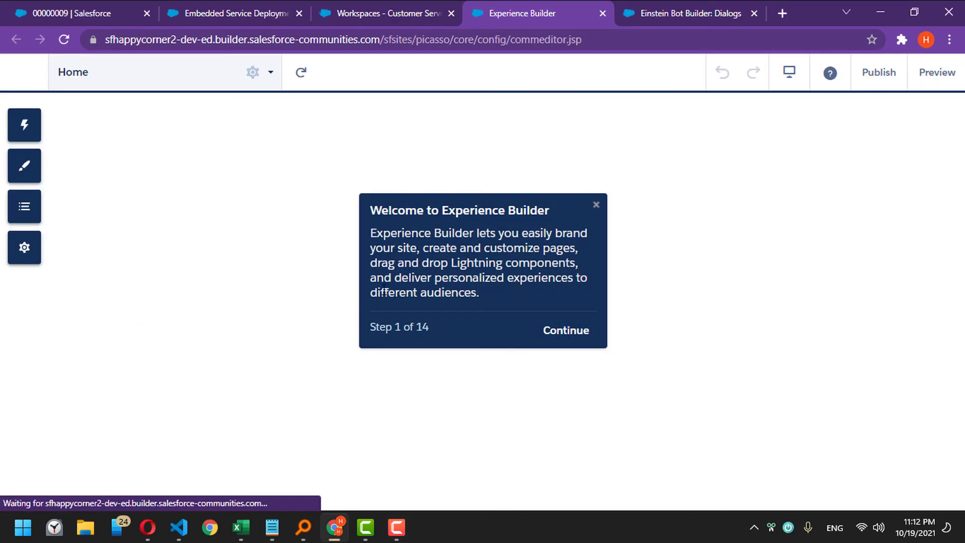
left_click(595, 203)
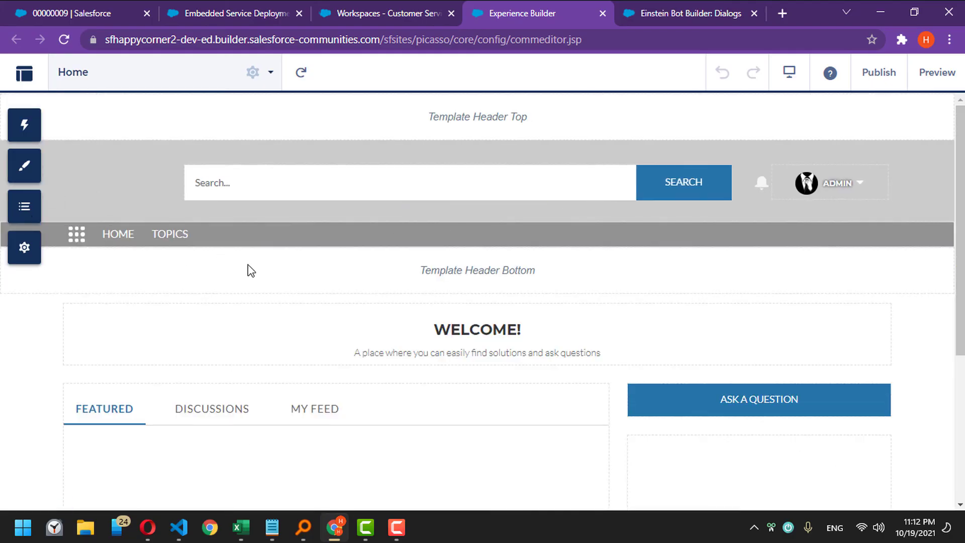
scroll(346, 322, "down", 5)
scroll(346, 322, "up", 5)
- Check the Chat Team embedded service deployment in Setup, then return to Experience Builder
left_click(231, 7)
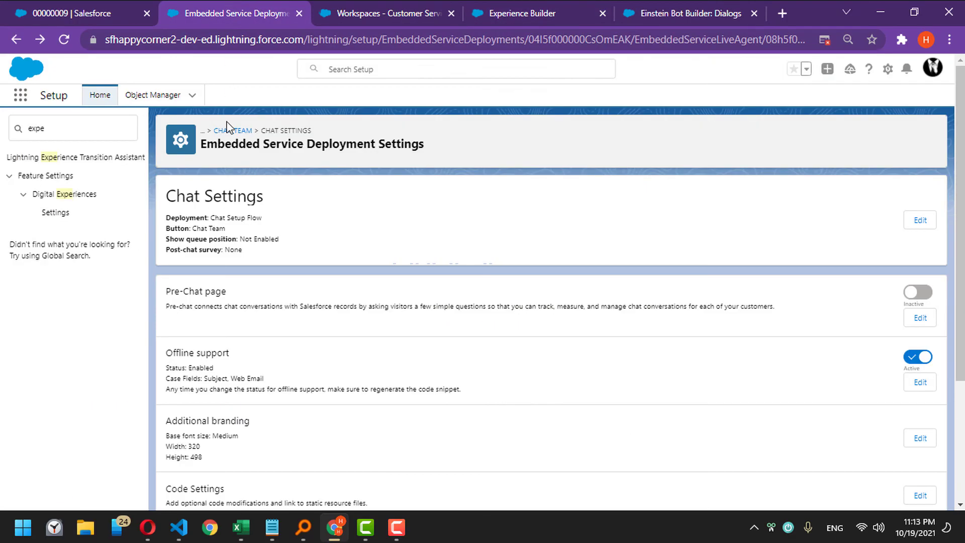
left_click(228, 132)
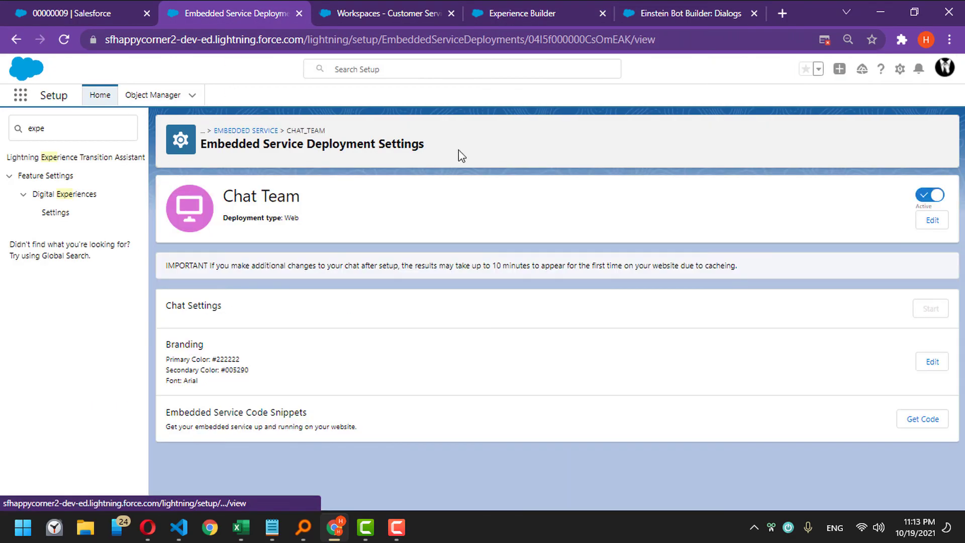
left_click(255, 133)
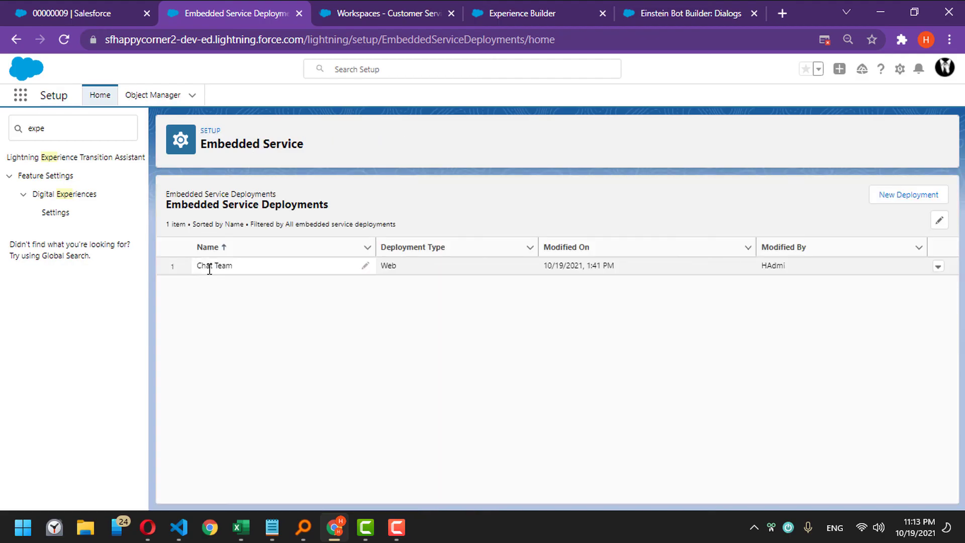
left_click(378, 12)
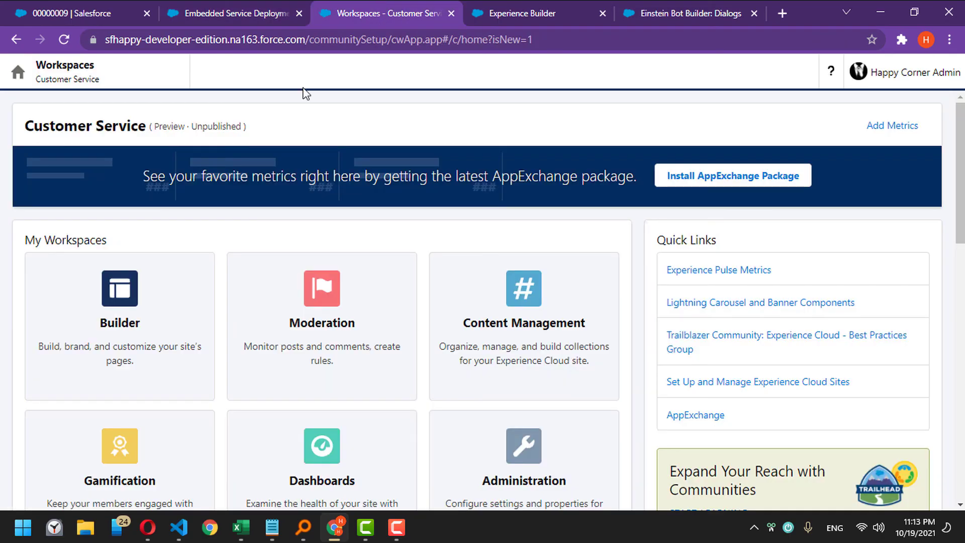
left_click(504, 9)
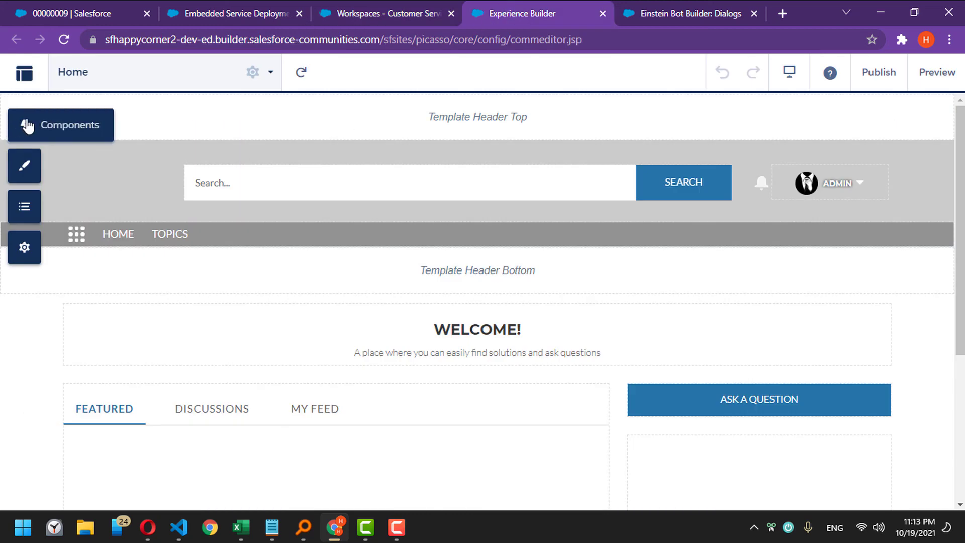
scroll(390, 338, "down", 5)
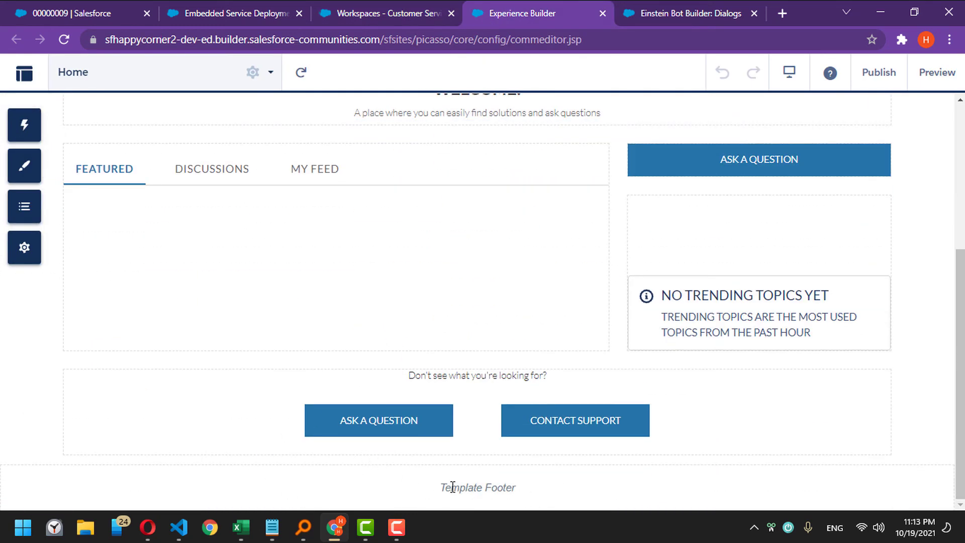
scroll(538, 469, "up", 5)
scroll(532, 427, "down", 5)
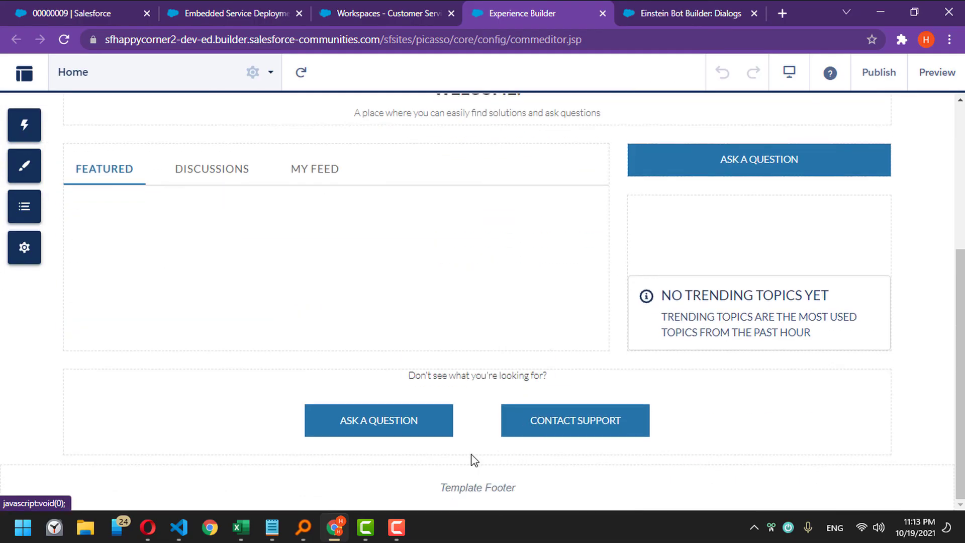
- Add the Embedded Service Chat component to the Home page's Template Footer
left_click(34, 137)
type("emb")
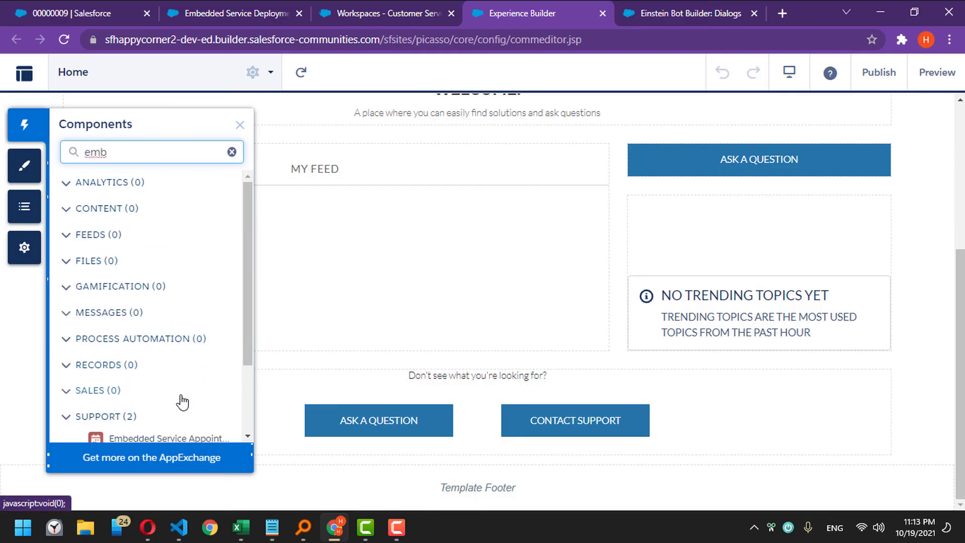
scroll(179, 400, "down", 2)
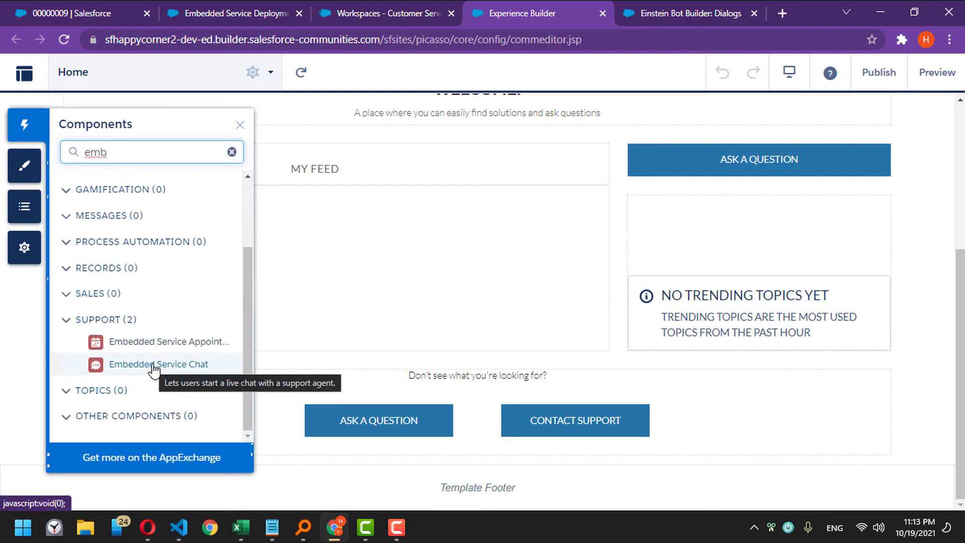
left_click_drag(154, 369, 421, 484)
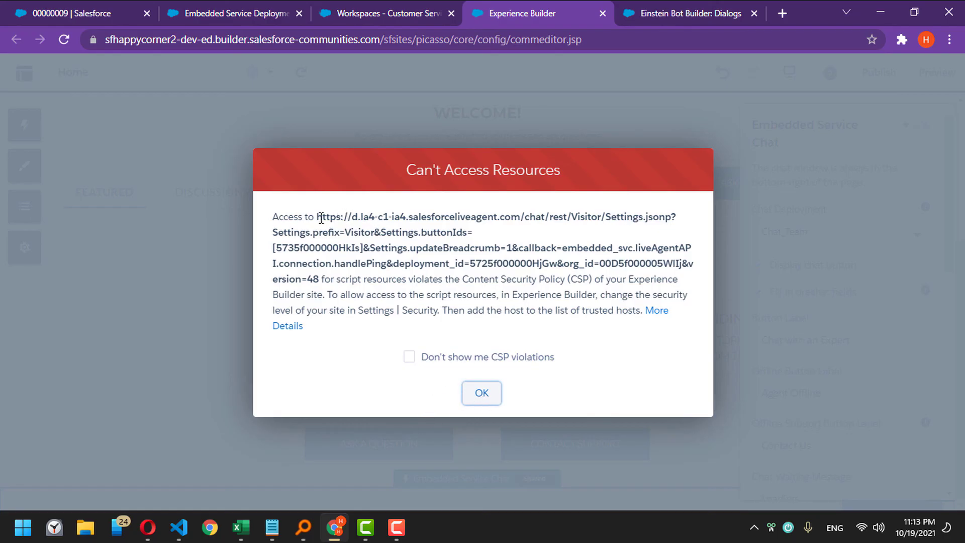
- Copy the blocked script host address and dismiss both content security warnings
left_click_drag(317, 219, 517, 219)
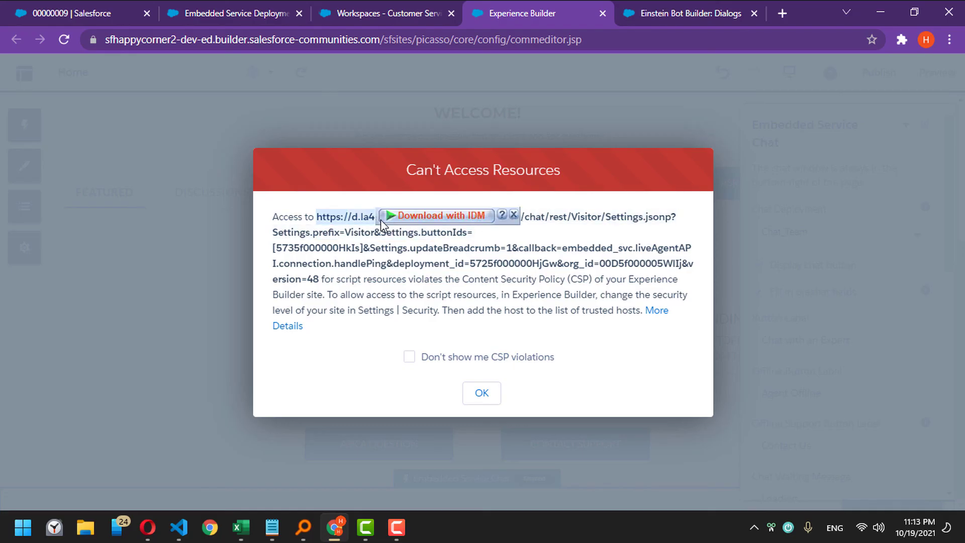
right_click(378, 221)
left_click(400, 229)
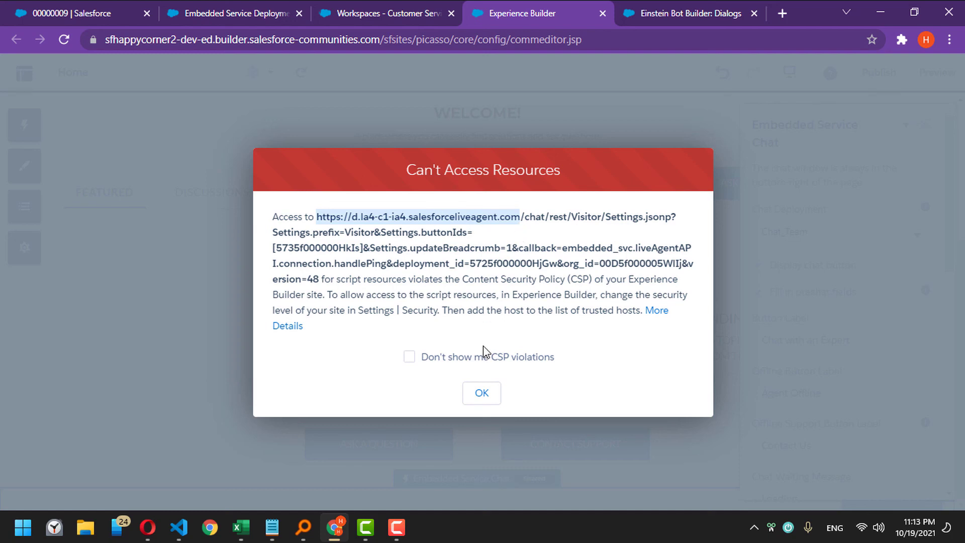
left_click(481, 394)
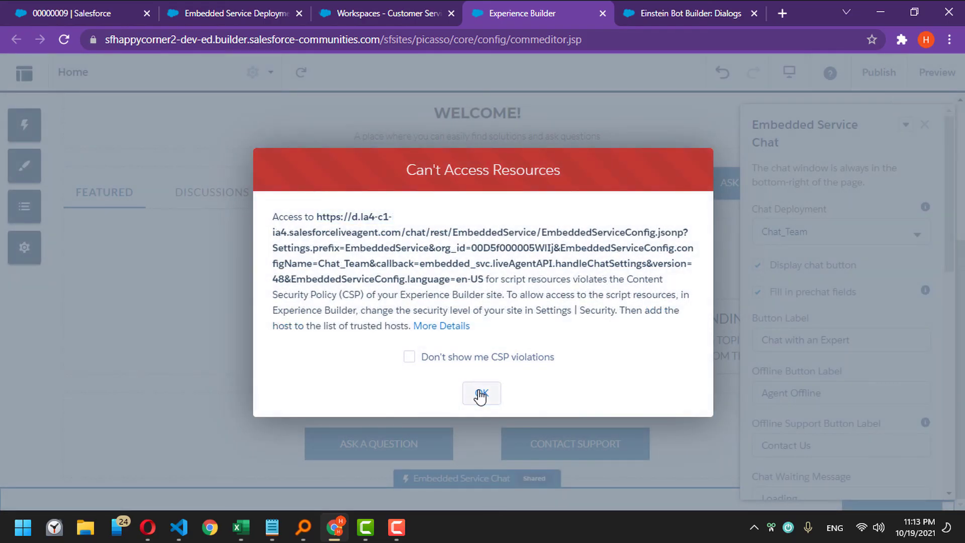
left_click(481, 394)
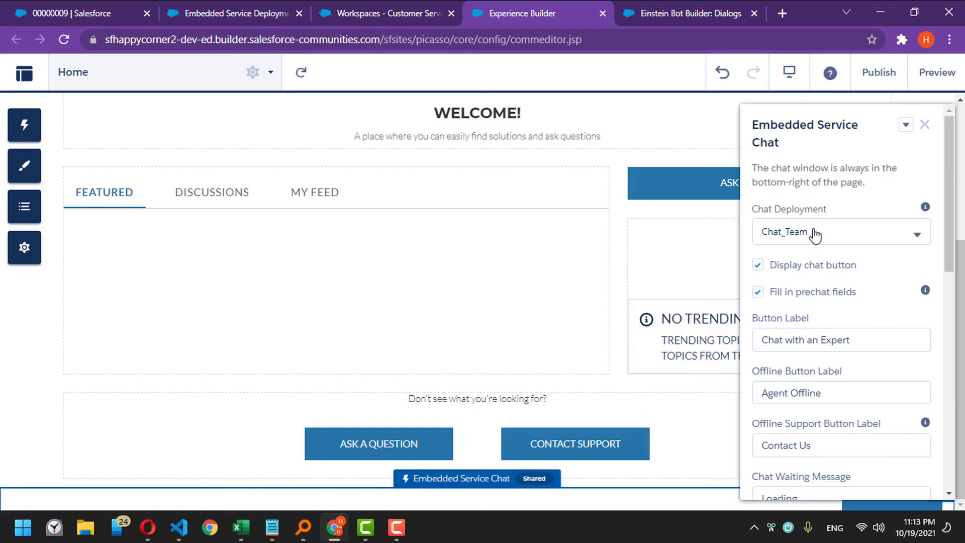
- Turn off prechat field fill-in for the chat component and open site Settings
left_click(828, 297)
scroll(836, 297, "down", 2)
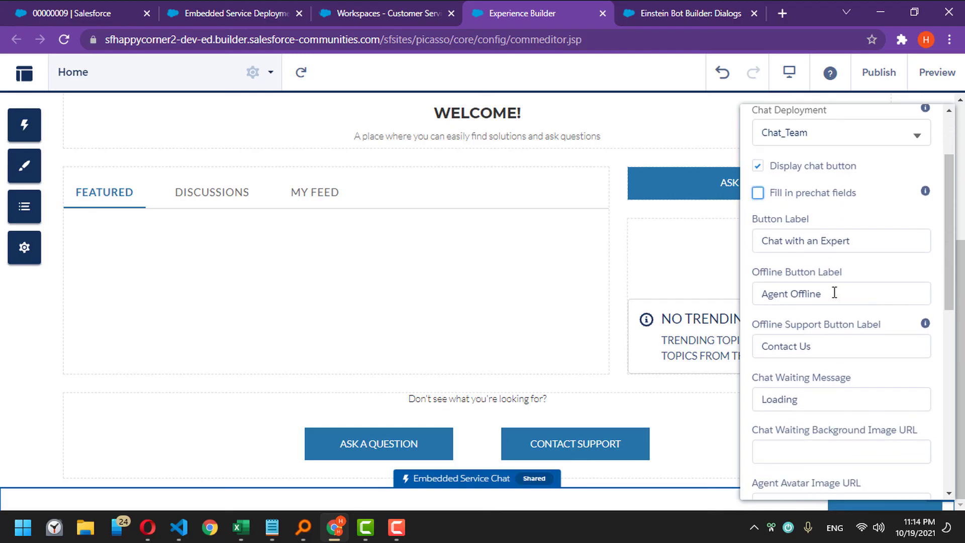
scroll(834, 292, "down", 9)
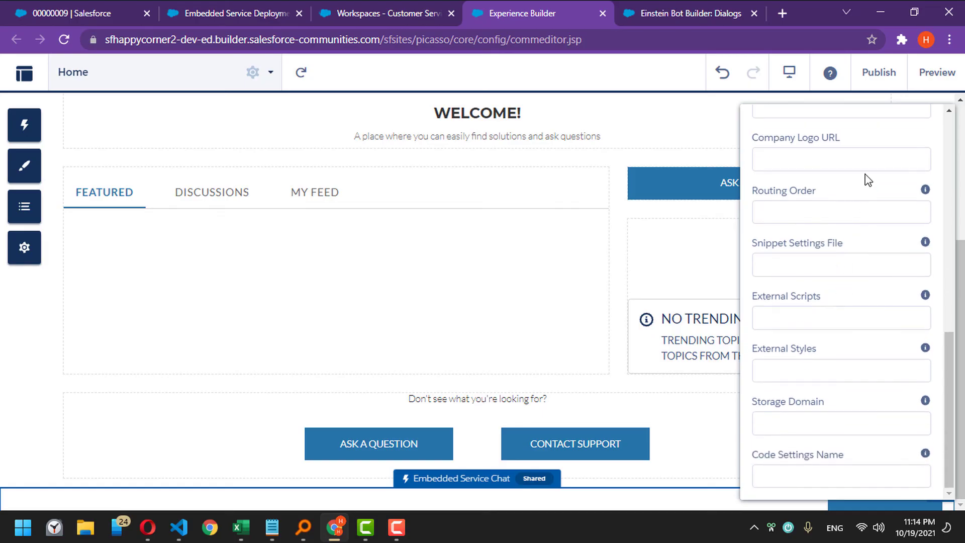
left_click(20, 245)
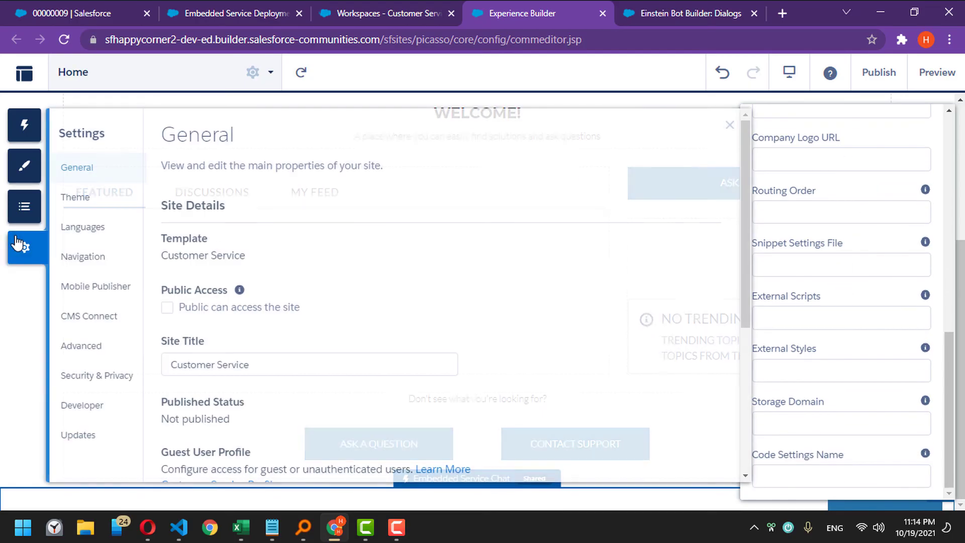
- Set the site's security level to Relaxed CSP under Security & Privacy
left_click(101, 380)
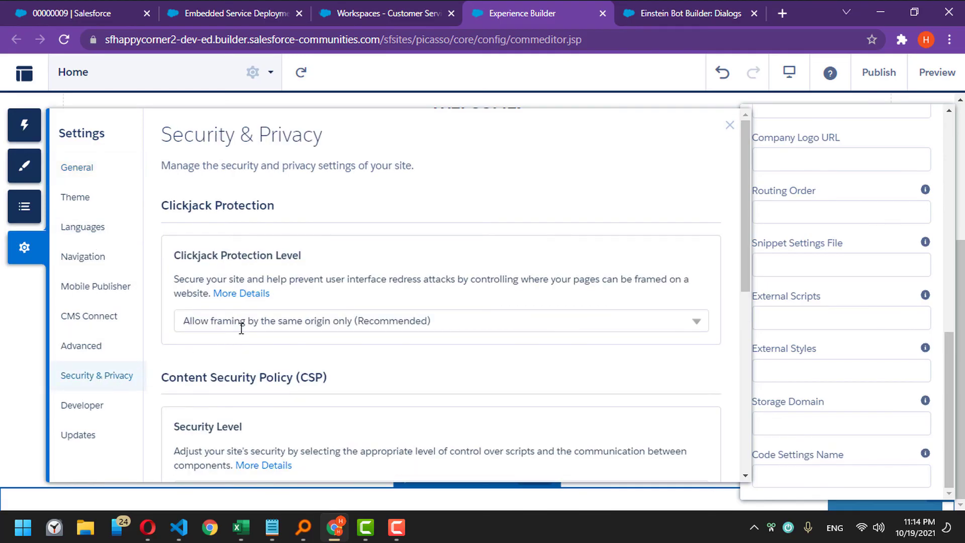
scroll(241, 328, "down", 4)
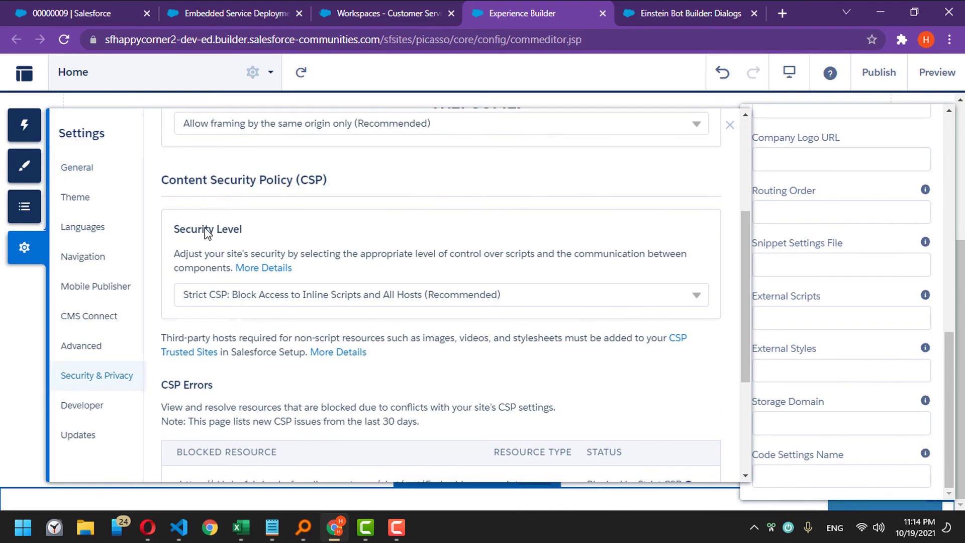
left_click(229, 284)
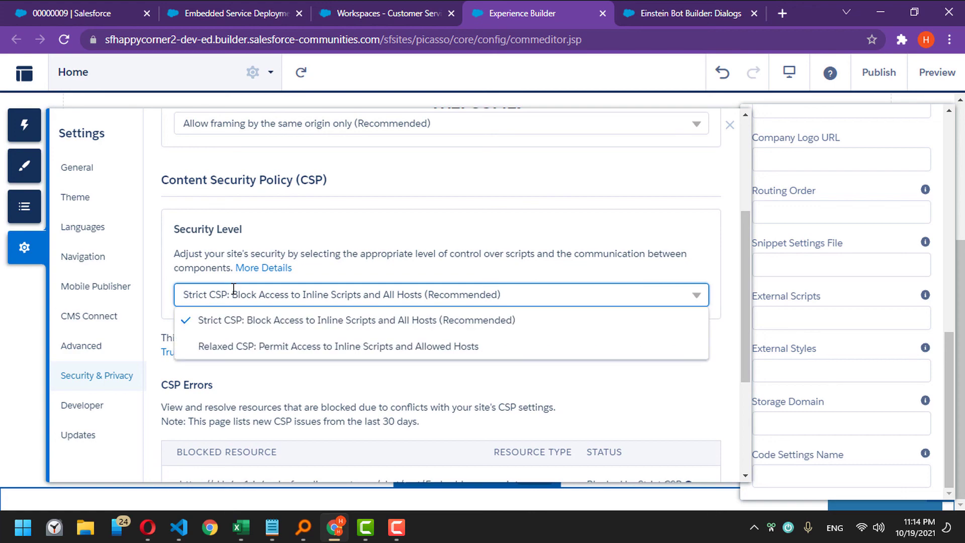
left_click(215, 347)
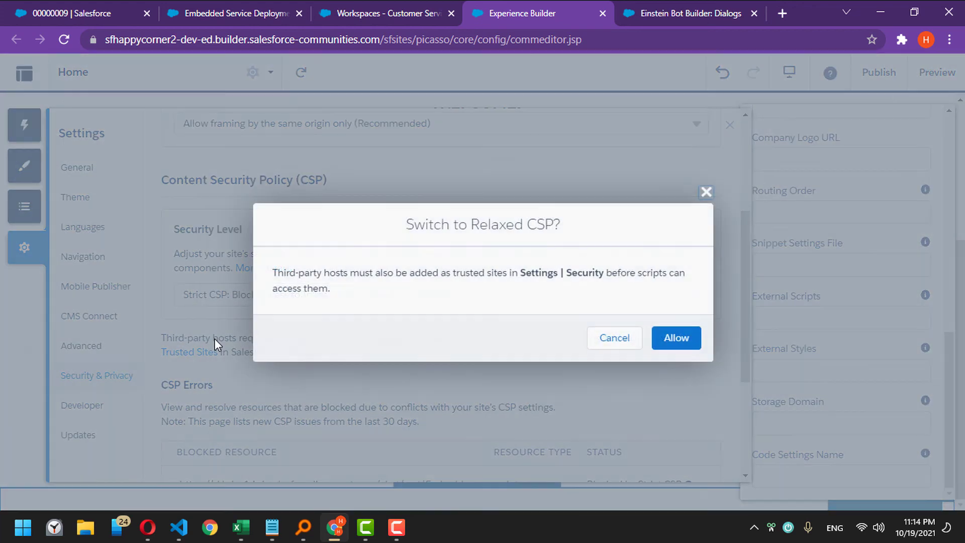
left_click(676, 339)
- Trust both blocked live-agent chat URLs and clear the resource access warnings
scroll(314, 331, "down", 4)
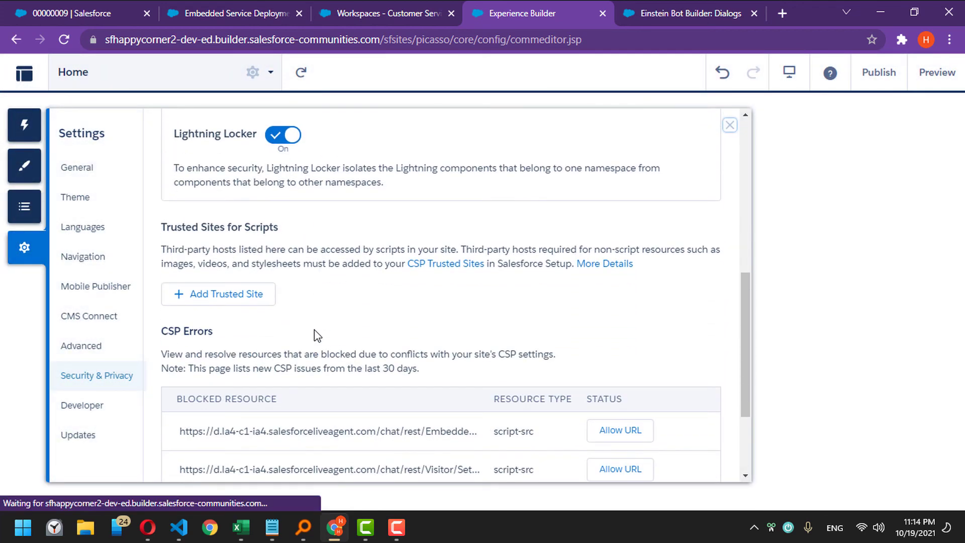
scroll(462, 339, "down", 2)
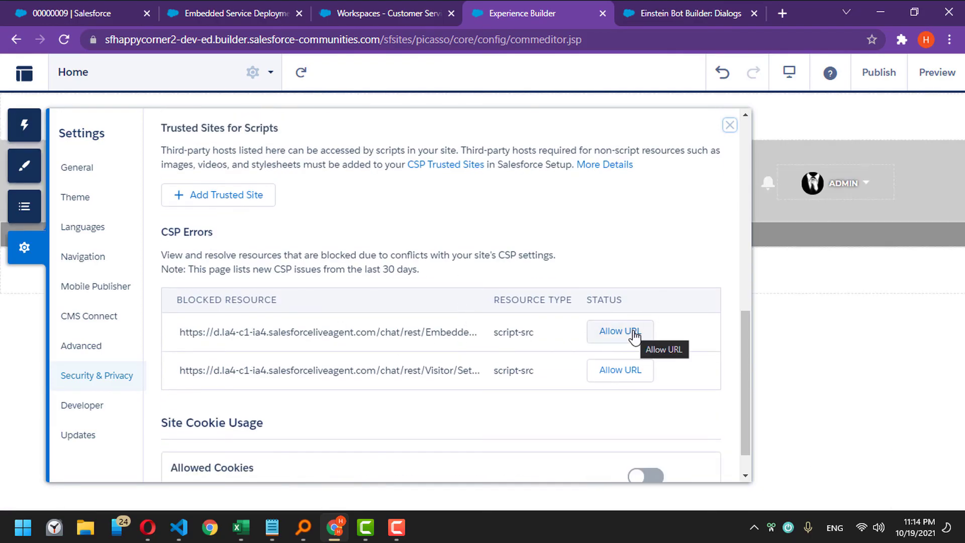
left_click(633, 334)
left_click(679, 345)
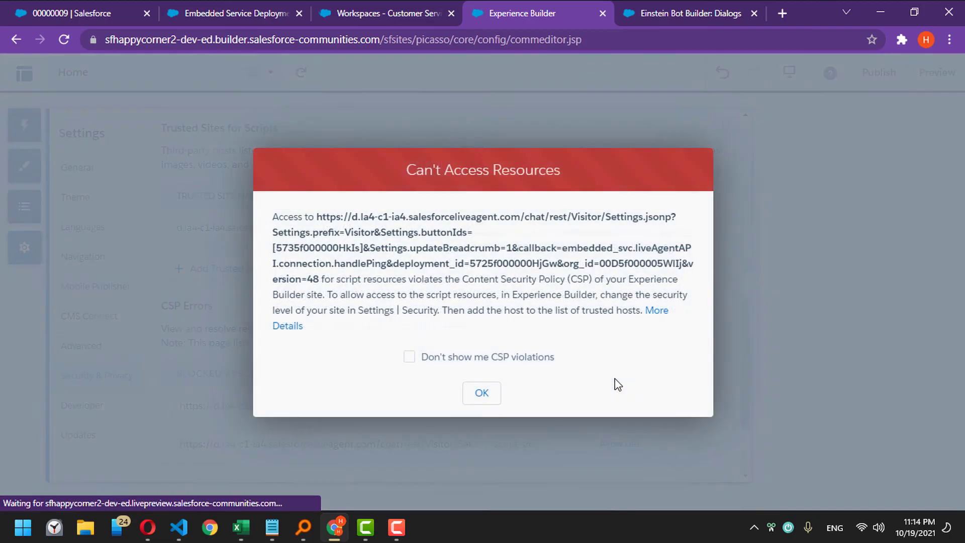
left_click(496, 392)
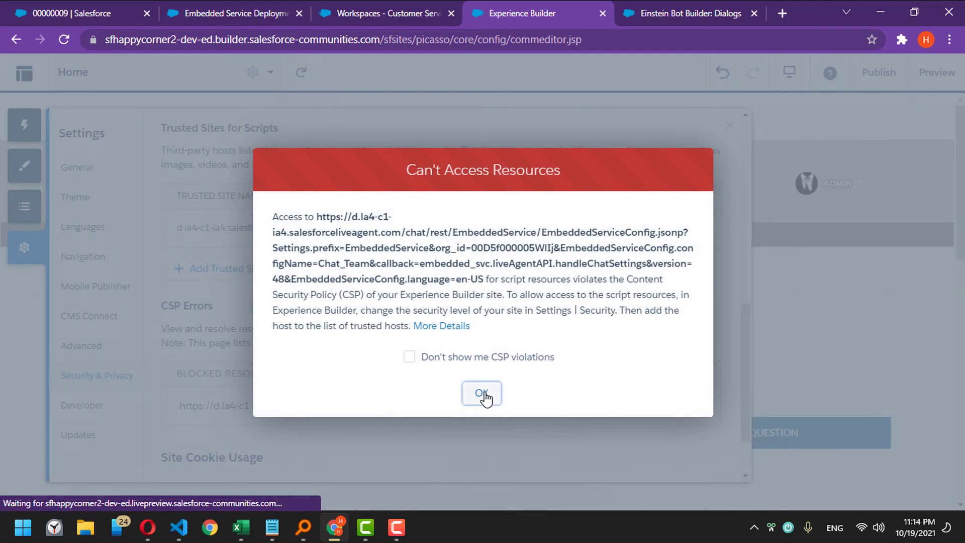
left_click(482, 394)
left_click(618, 405)
left_click(674, 344)
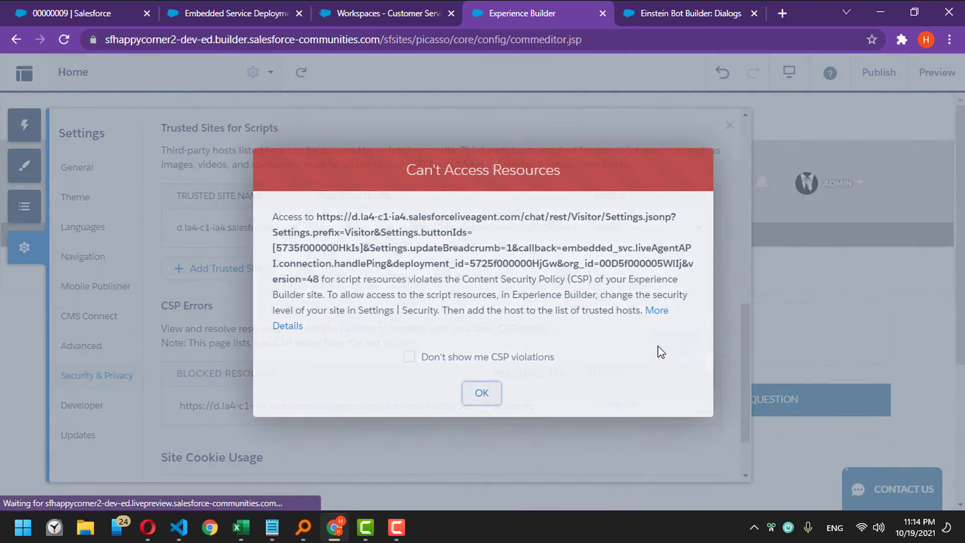
left_click(484, 395)
scroll(405, 339, "down", 5)
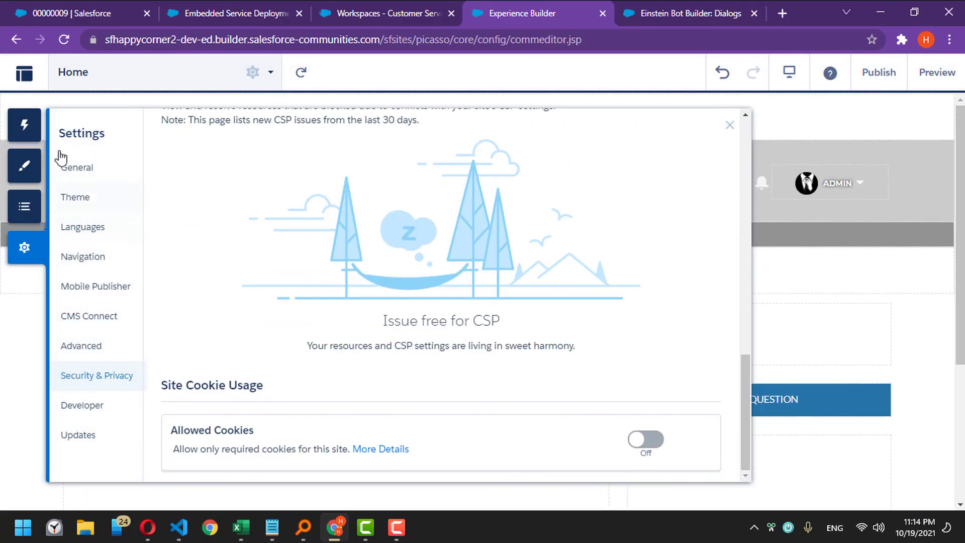
left_click(81, 167)
- Make the site publicly accessible and close Settings
scroll(227, 202, "up", 5)
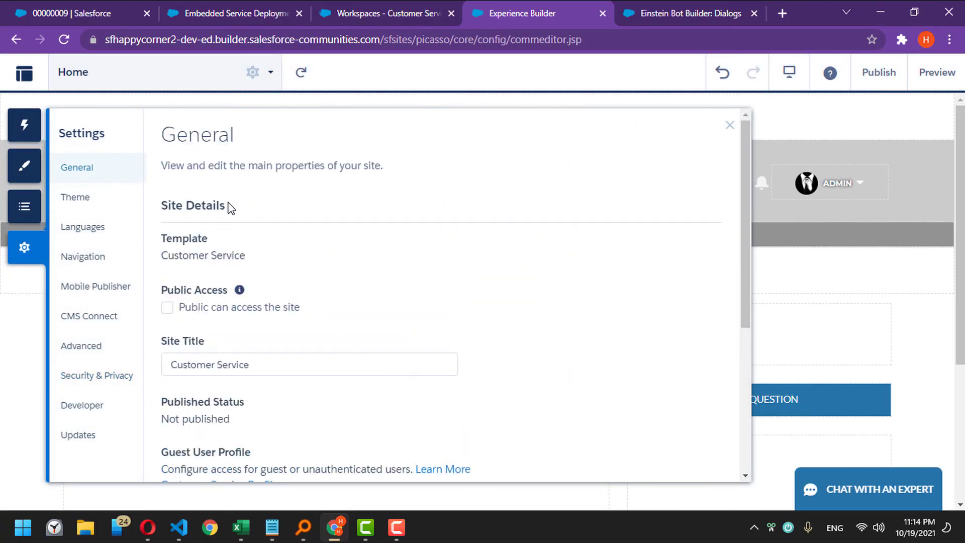
mouse_move(235, 300)
left_click(168, 309)
scroll(340, 315, "down", 4)
scroll(341, 315, "down", 1)
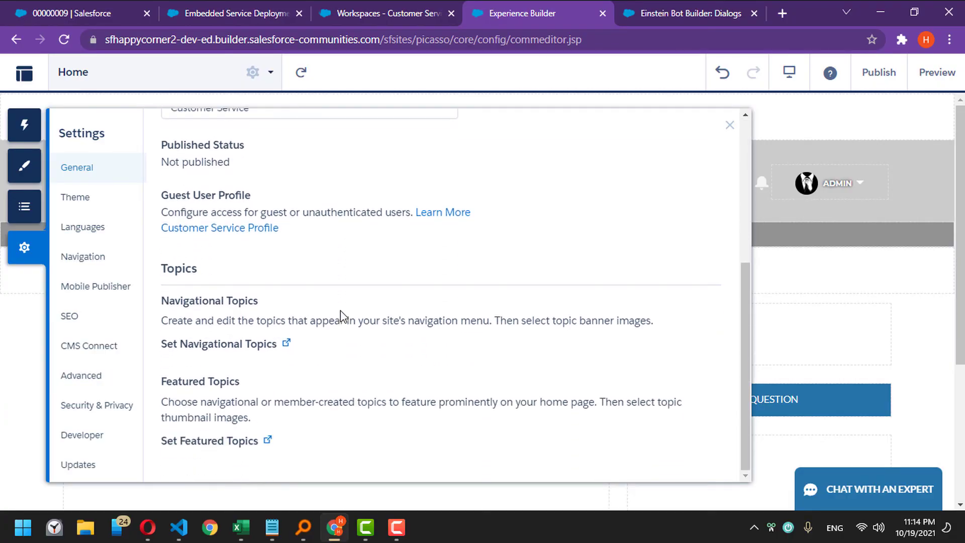
left_click(819, 265)
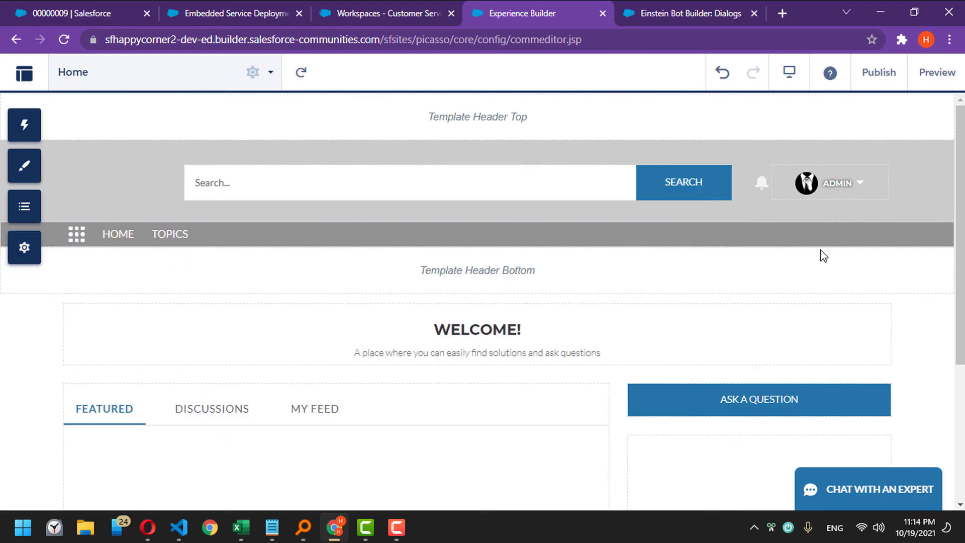
- Publish the Customer Service site and acknowledge the publishing notice
left_click(865, 86)
left_click(680, 407)
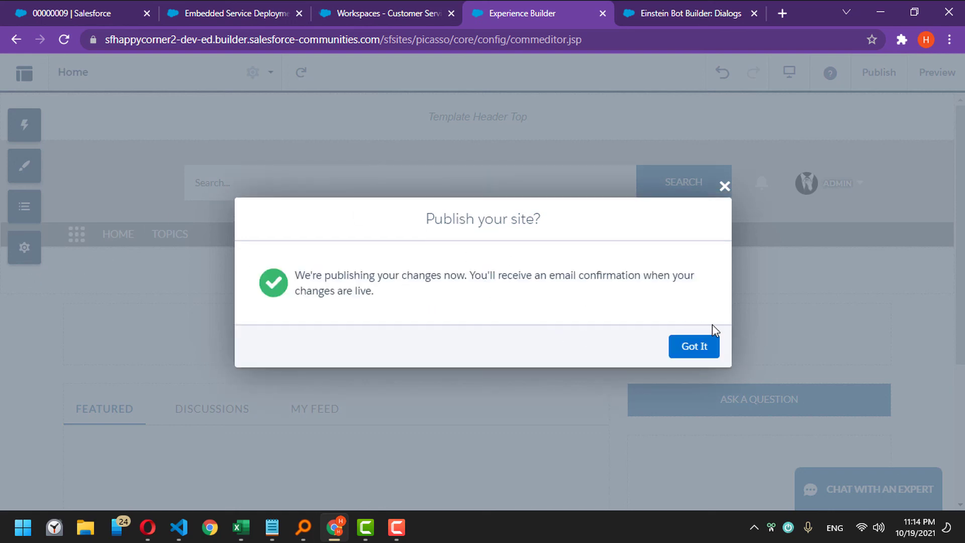
left_click(695, 349)
- Copy the published site address from the General settings
left_click(26, 249)
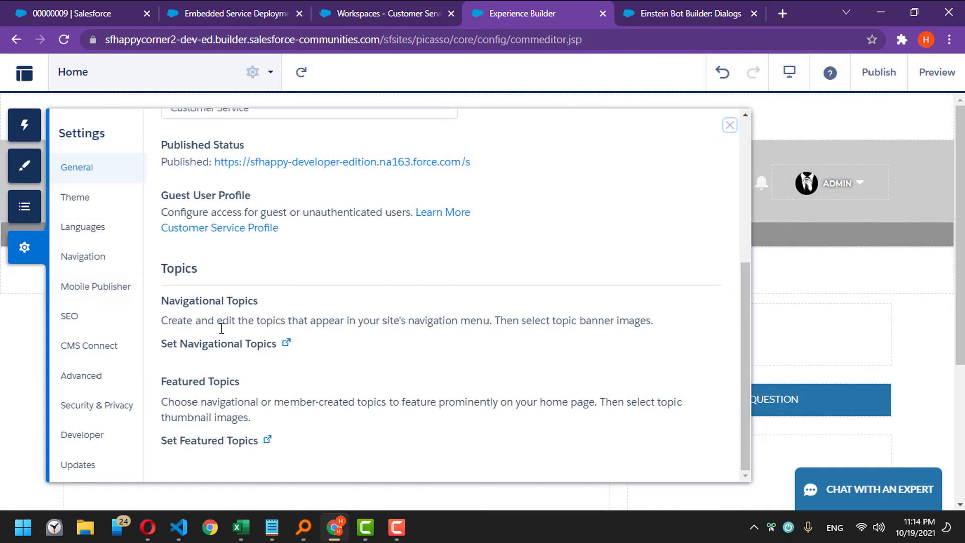
left_click_drag(470, 162, 209, 157)
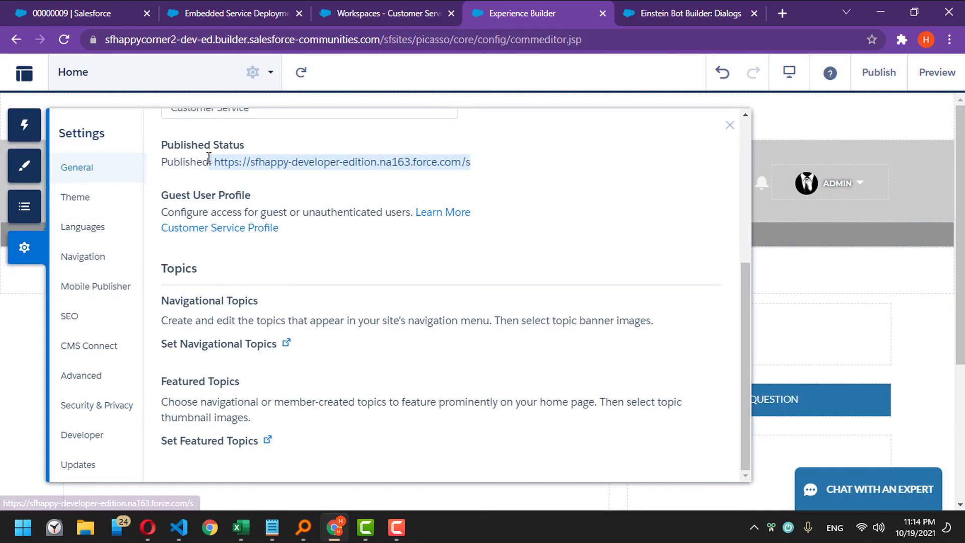
right_click(237, 160)
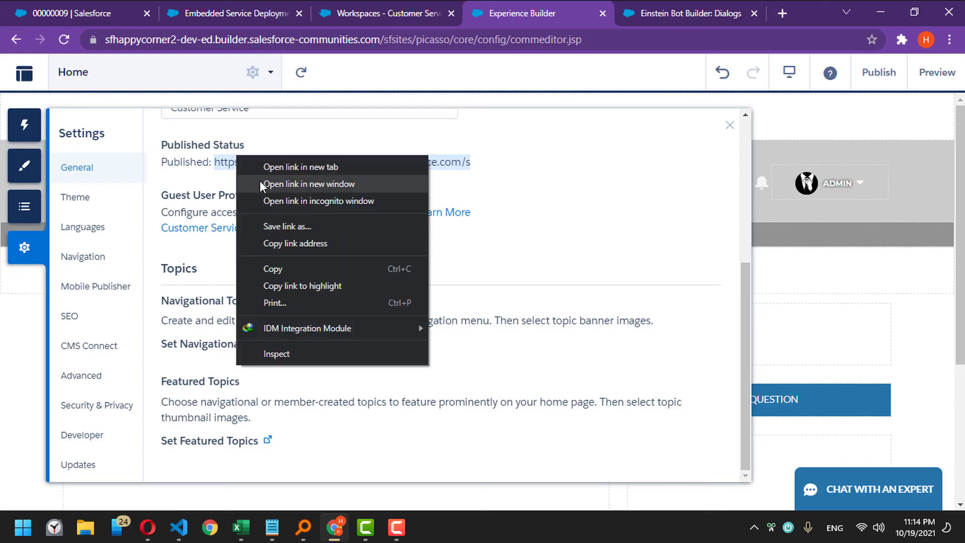
left_click(280, 268)
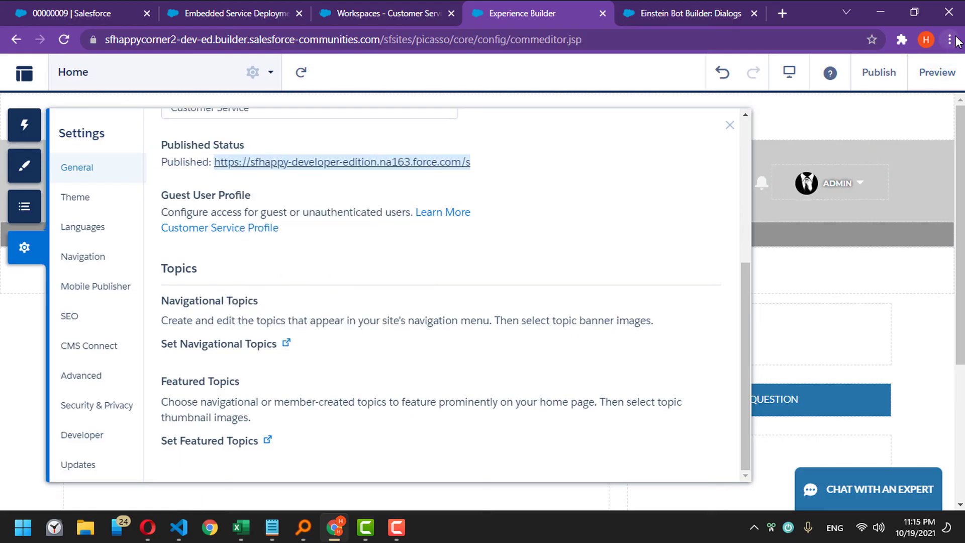
left_click(956, 41)
- Load the copied site address in a new Chrome incognito window
left_click(917, 94)
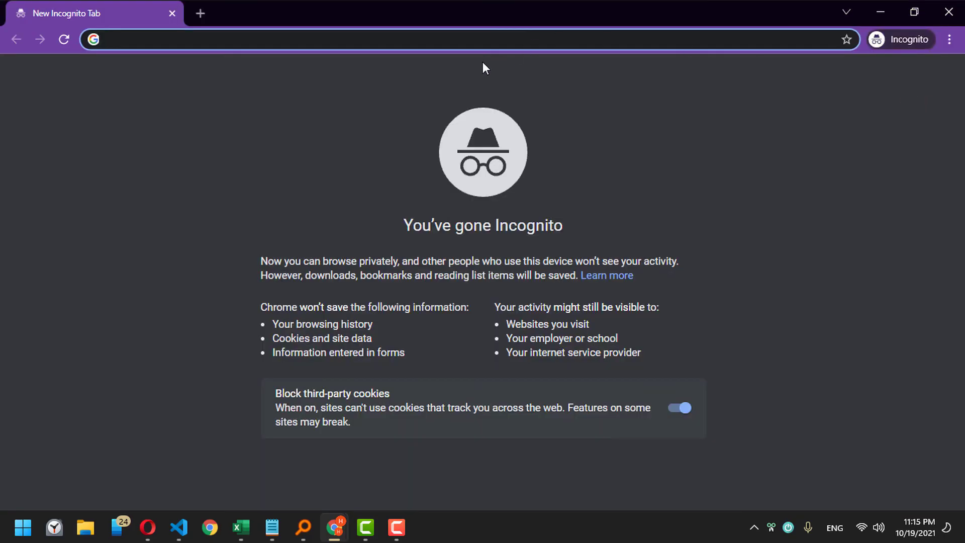
right_click(458, 42)
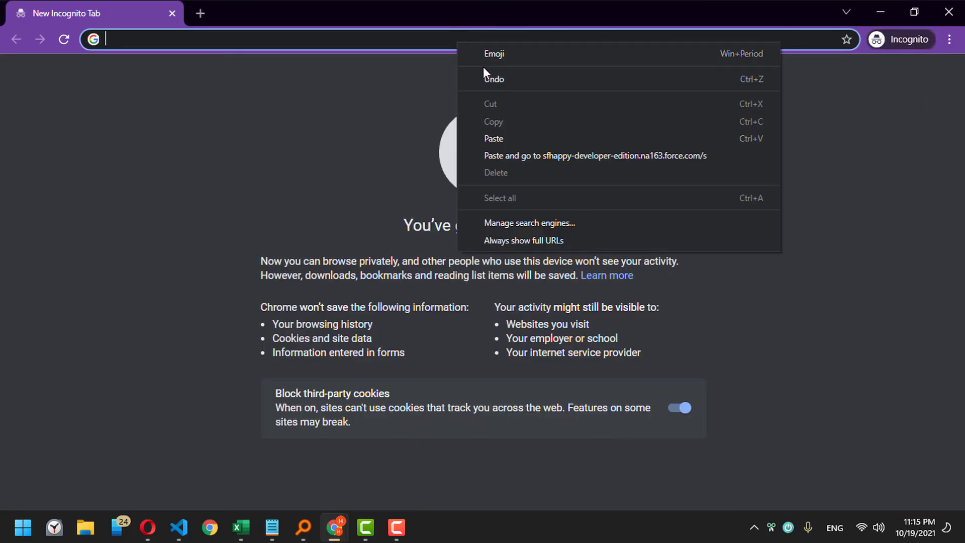
left_click(500, 161)
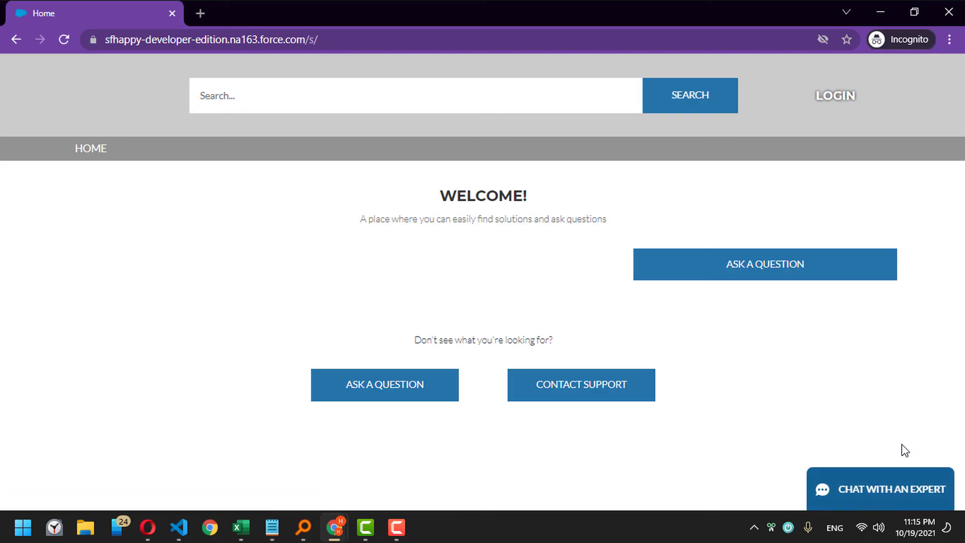
- Start a chat with Lily and give her a first name, last name, email and company
left_click(880, 490)
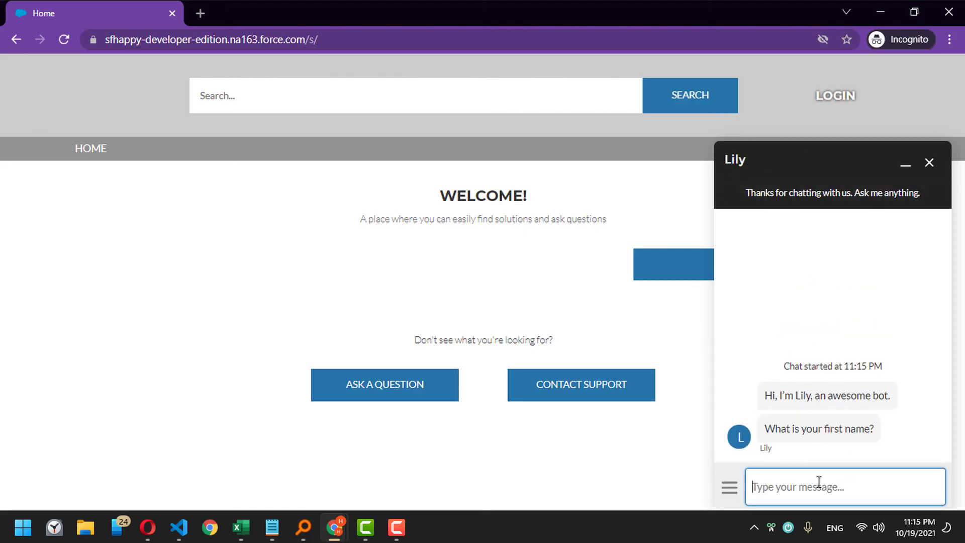
type("rtrt")
key("Return")
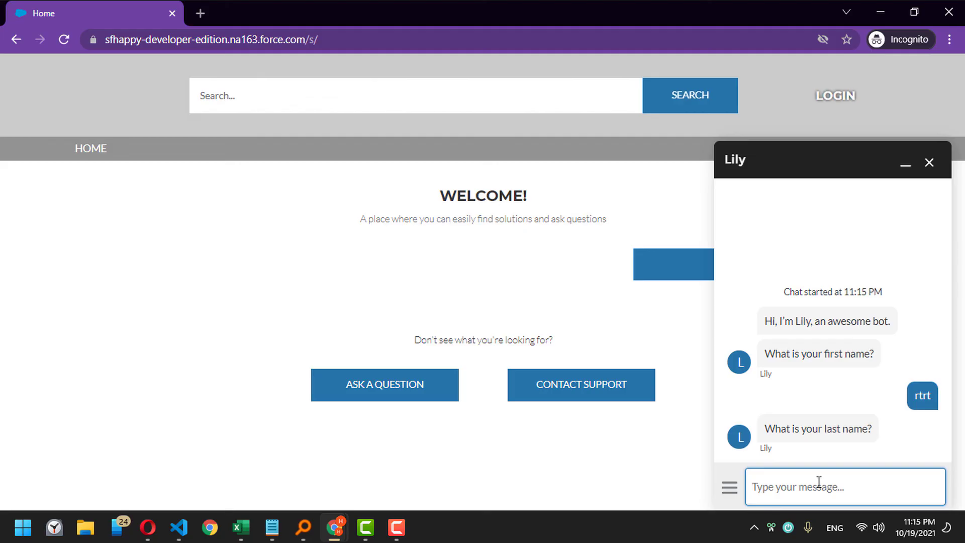
type("from community")
key("Return")
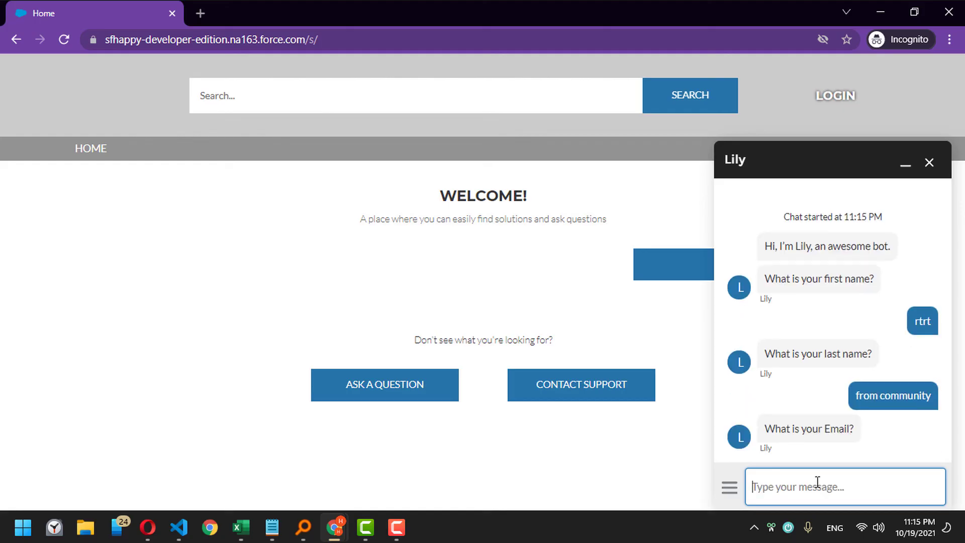
type("try@ui.com")
key("Return")
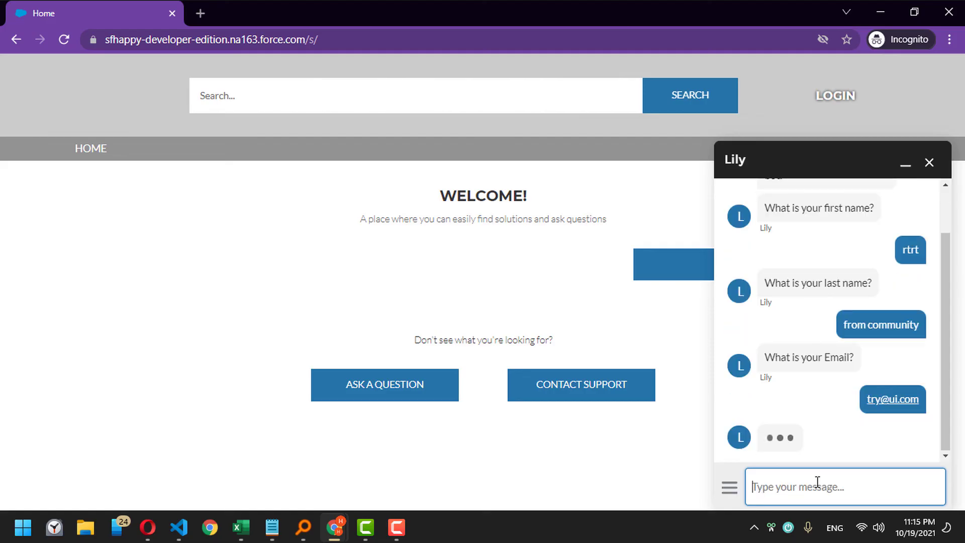
type("ui inc")
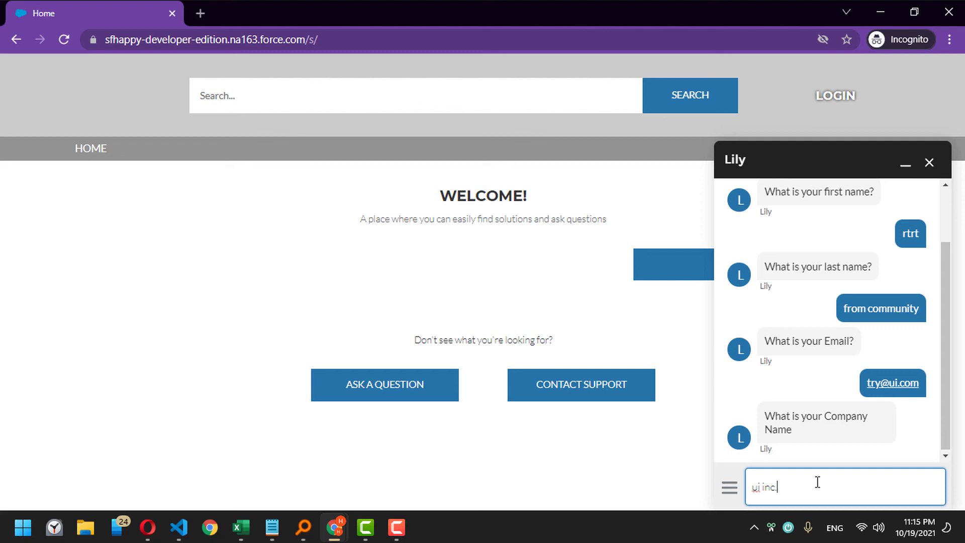
key("Return")
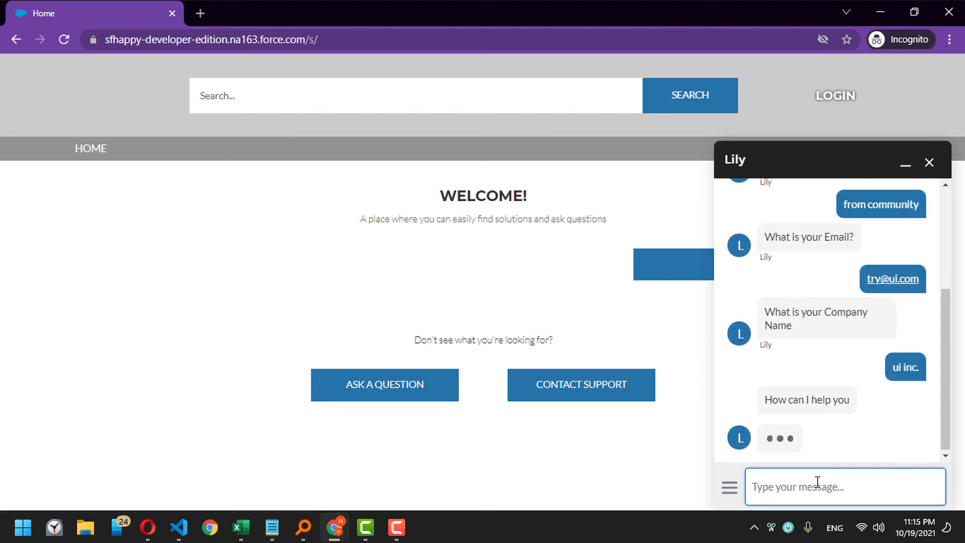
- Choose Contact Sales and send 'I am interested in your product xyz..'
left_click(810, 397)
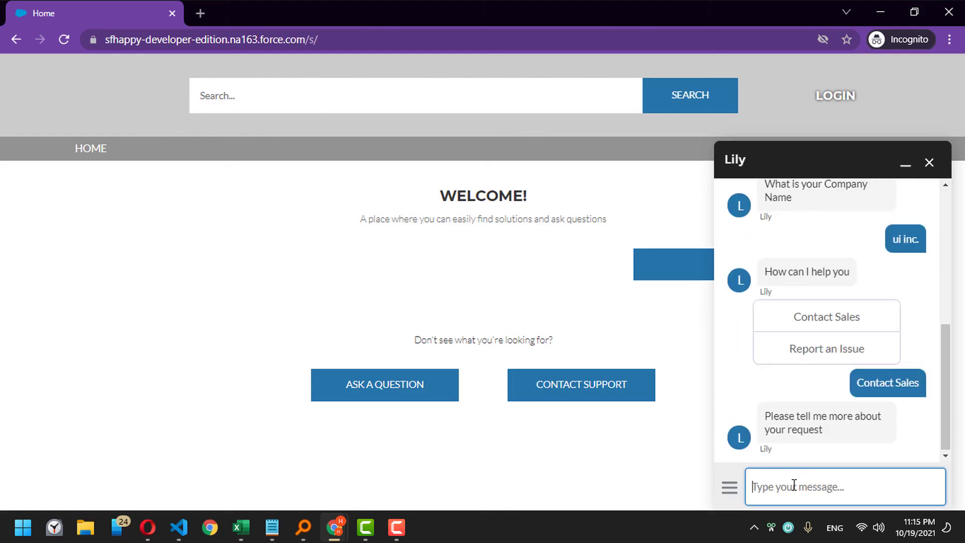
type("I am interested in your product xyz.")
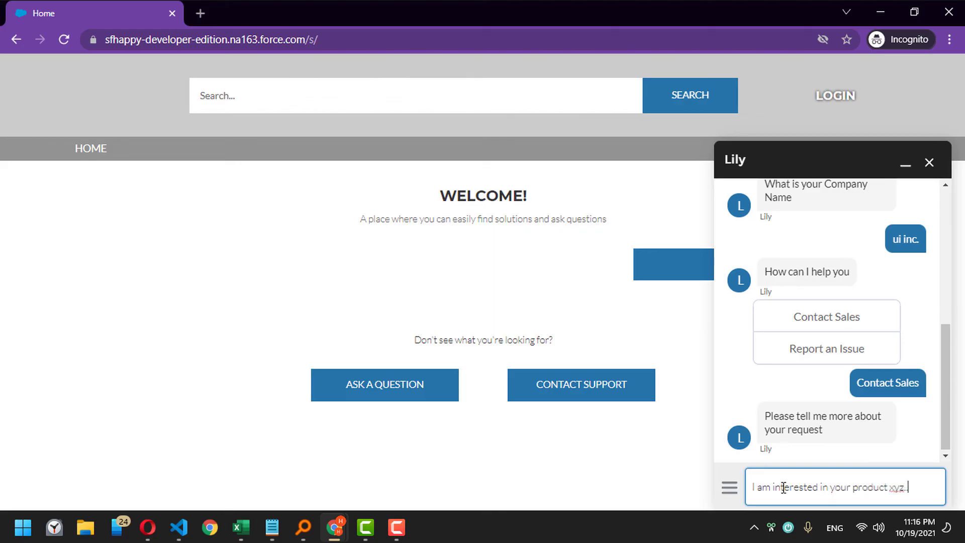
key("Return")
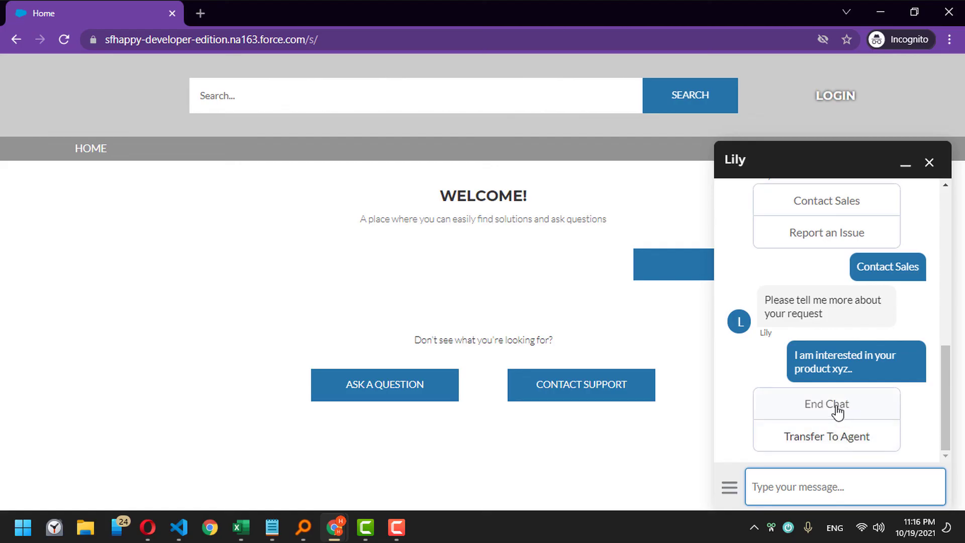
- End the chat with Lily and switch back to the Experience Builder window
left_click_drag(815, 359, 832, 368)
left_click(848, 371)
left_click(840, 367)
left_click(840, 370)
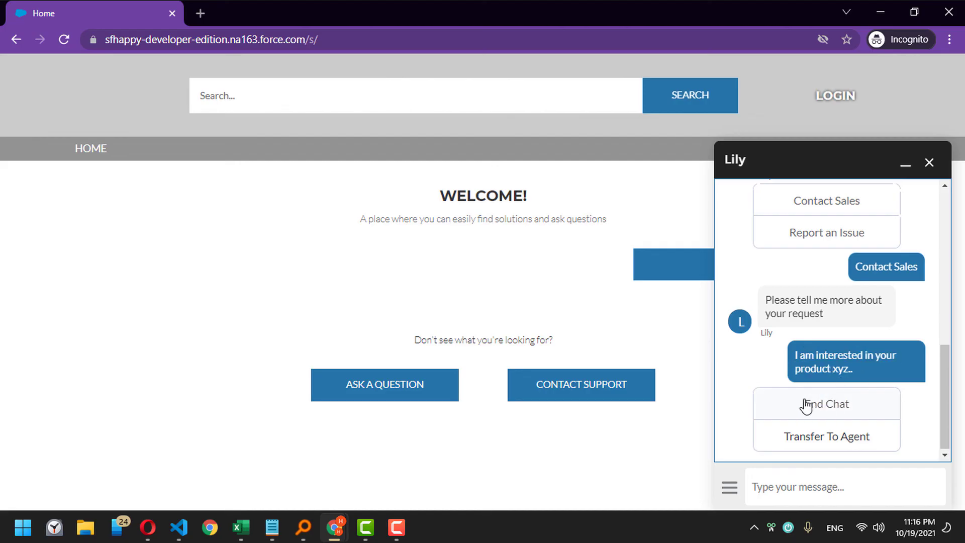
left_click(811, 410)
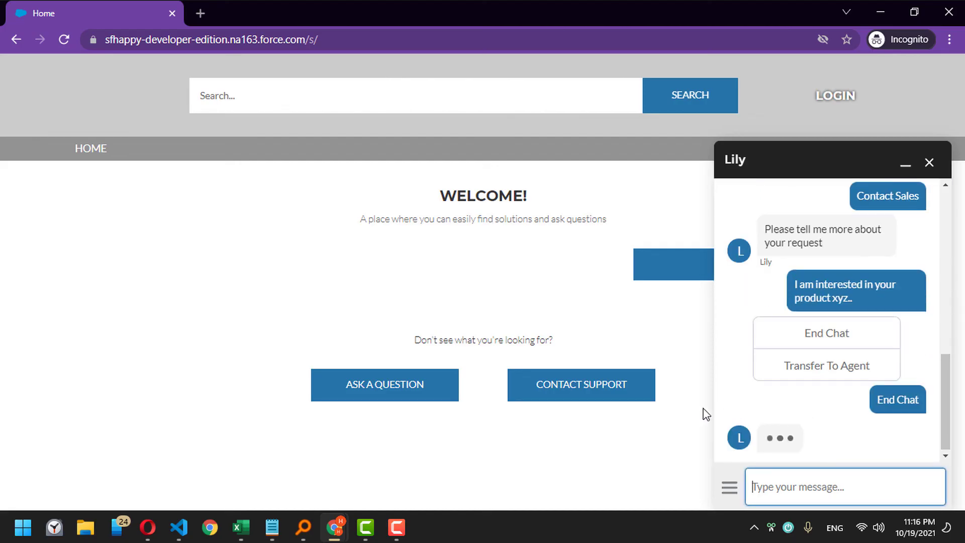
left_click(346, 530)
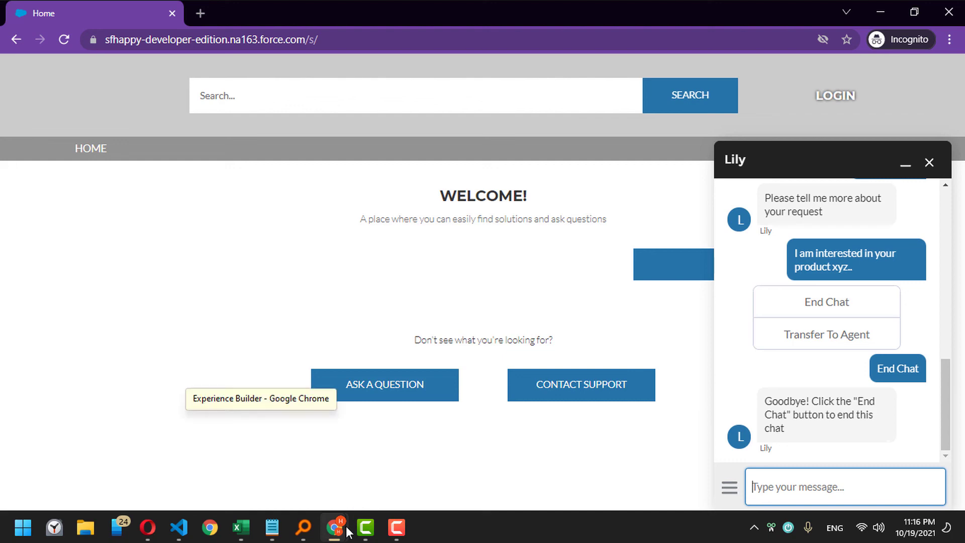
left_click(306, 458)
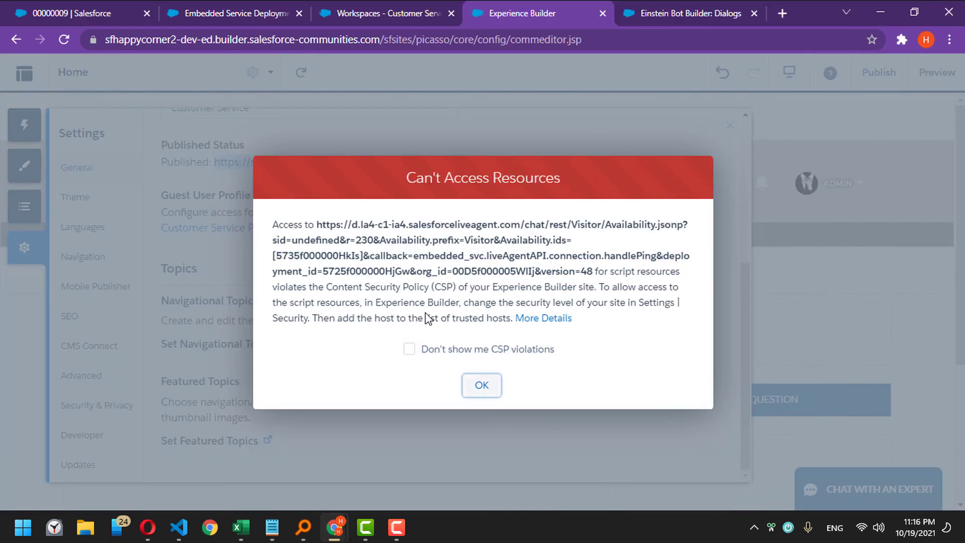
- Dismiss the CSP dialog and add Leads to the Service Console navigation items
left_click(486, 384)
left_click(99, 14)
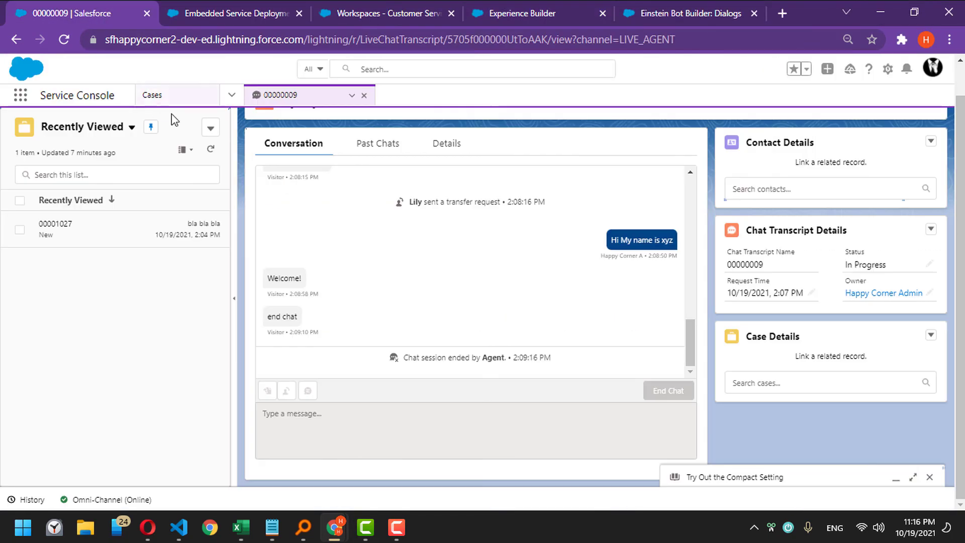
left_click(229, 96)
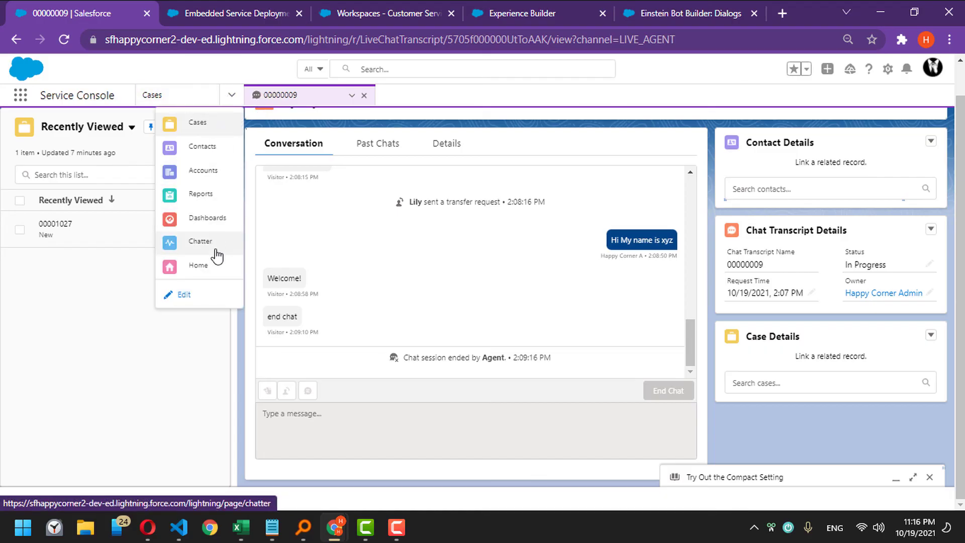
left_click(211, 302)
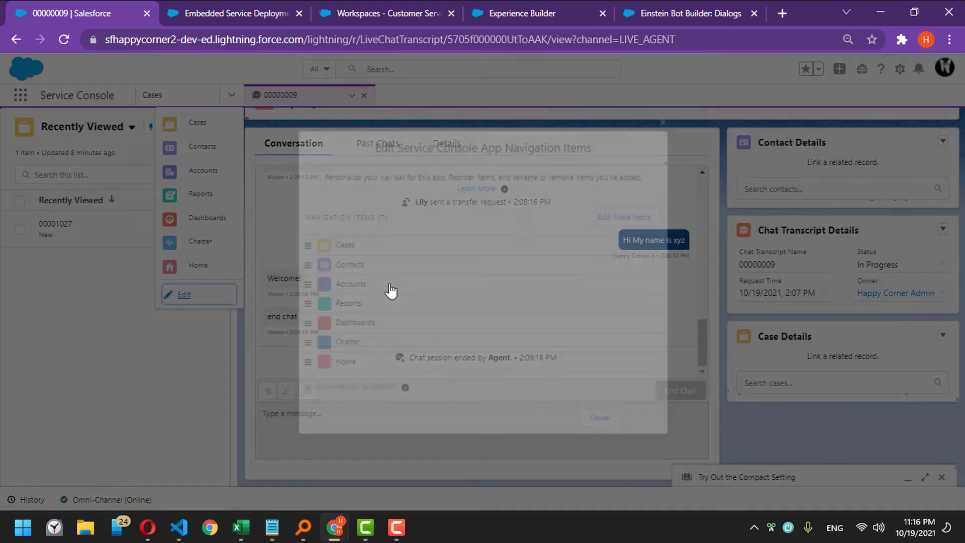
key("Return")
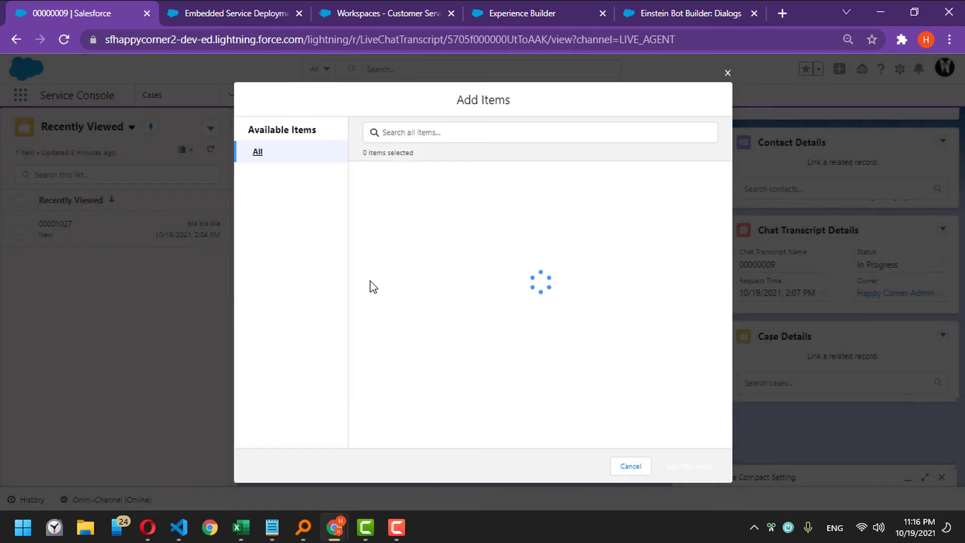
scroll(497, 285, "down", 10)
scroll(500, 287, "down", 15)
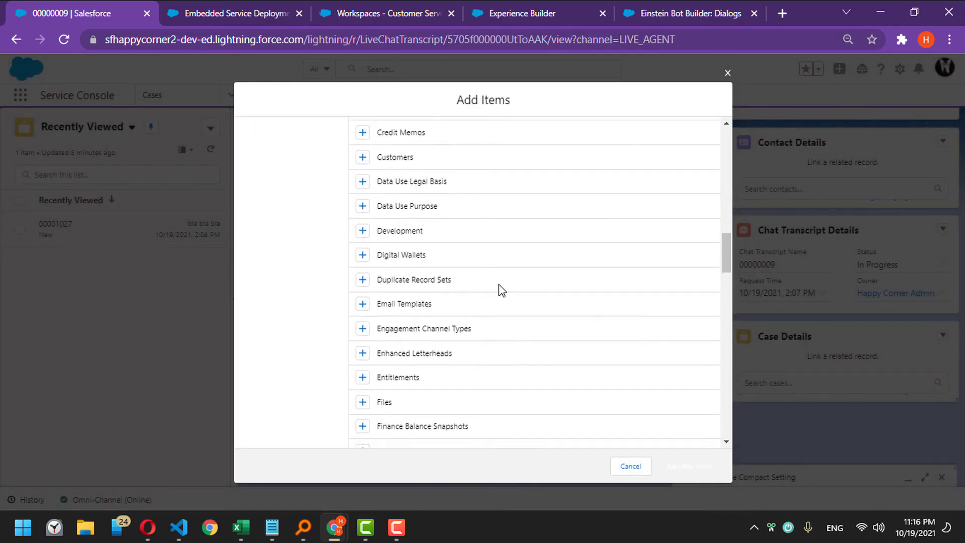
left_click(362, 207)
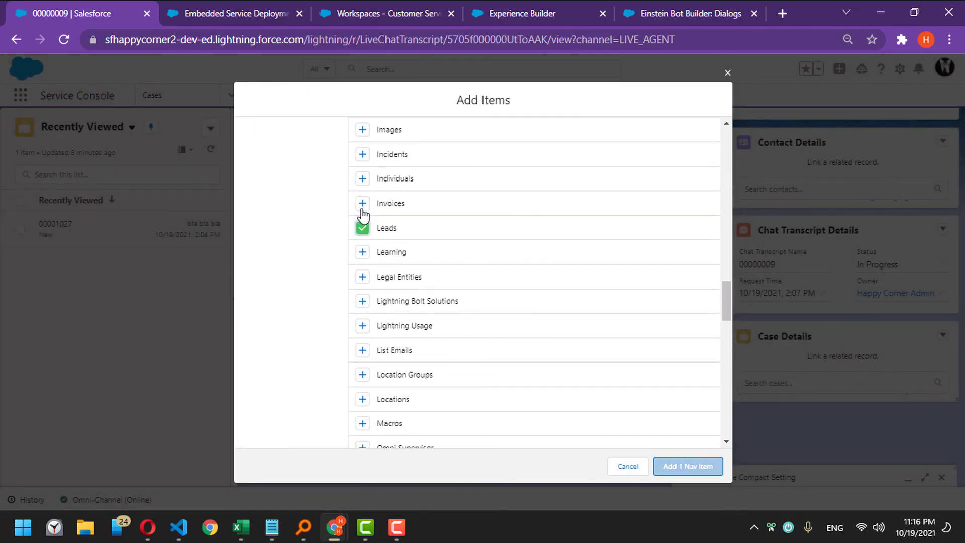
left_click(671, 466)
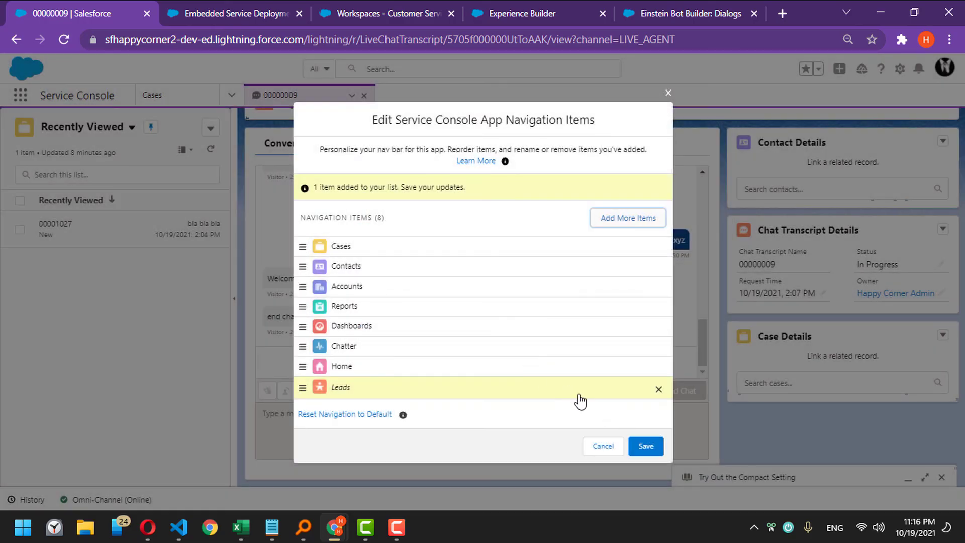
- Move Leads second under Cases, save, and open the Leads list
left_click_drag(560, 389, 553, 254)
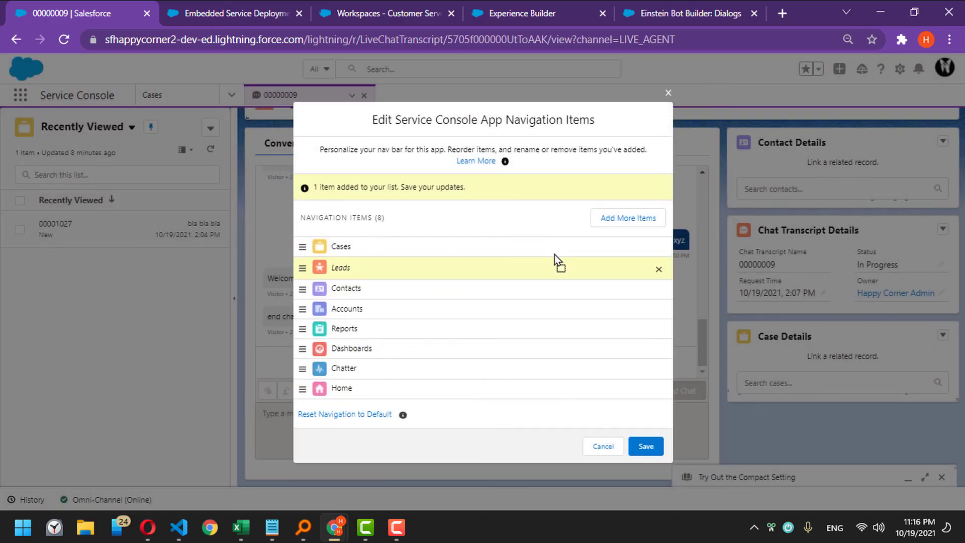
left_click(646, 442)
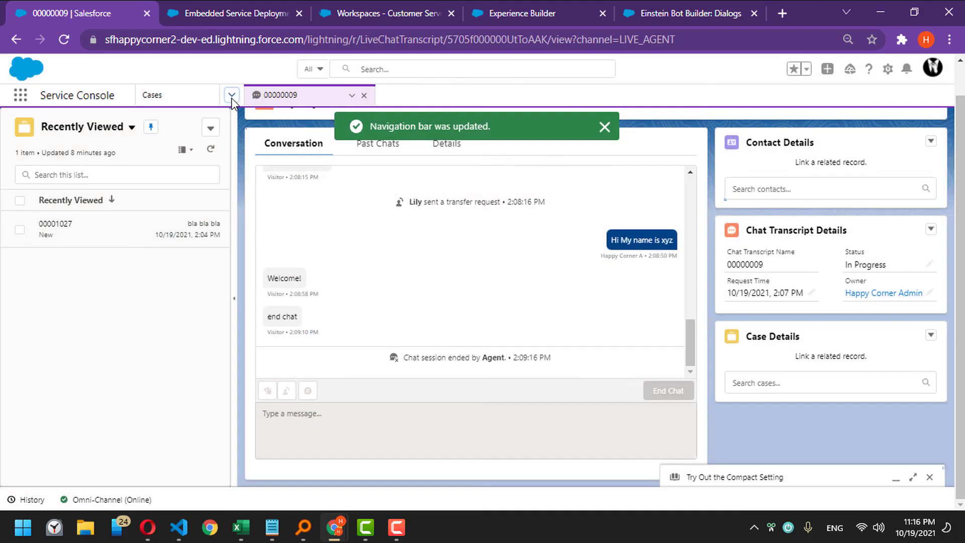
left_click(231, 96)
left_click(199, 147)
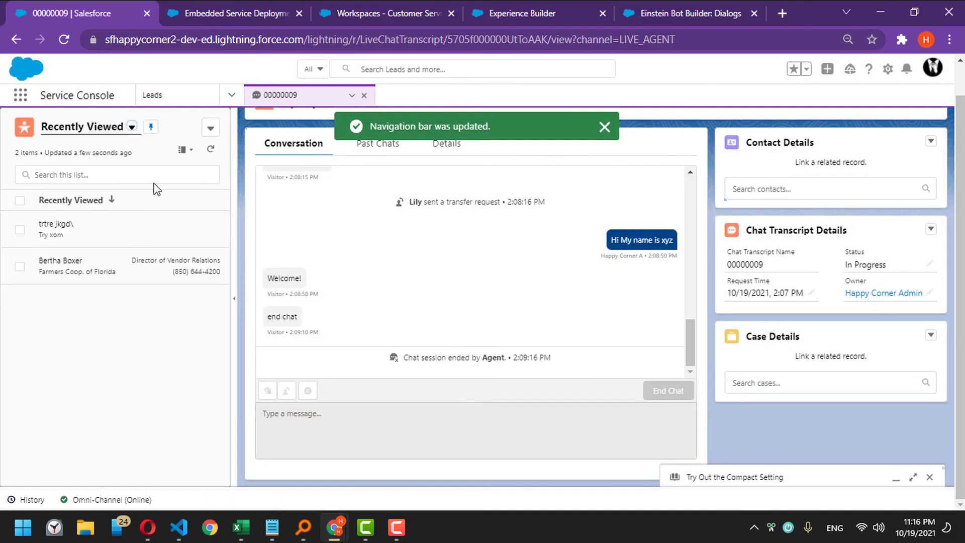
- Open the new ui inc. lead from All Open Leads and view its Details
left_click(128, 127)
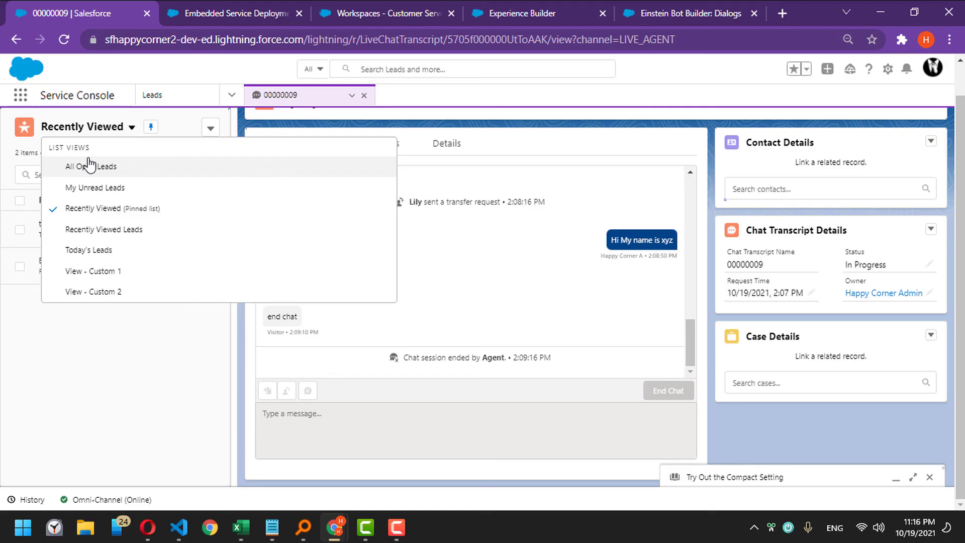
left_click(89, 166)
left_click(91, 237)
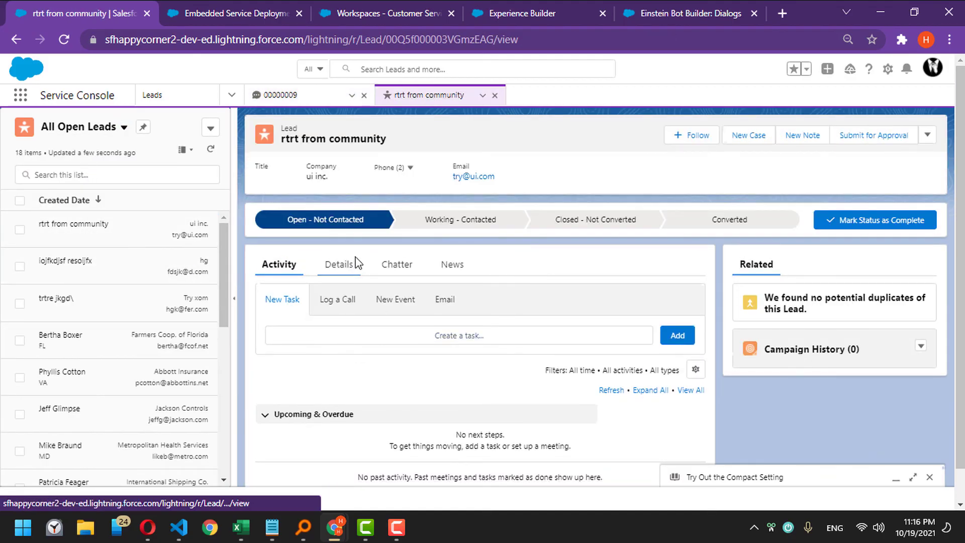
left_click(347, 267)
scroll(468, 341, "down", 4)
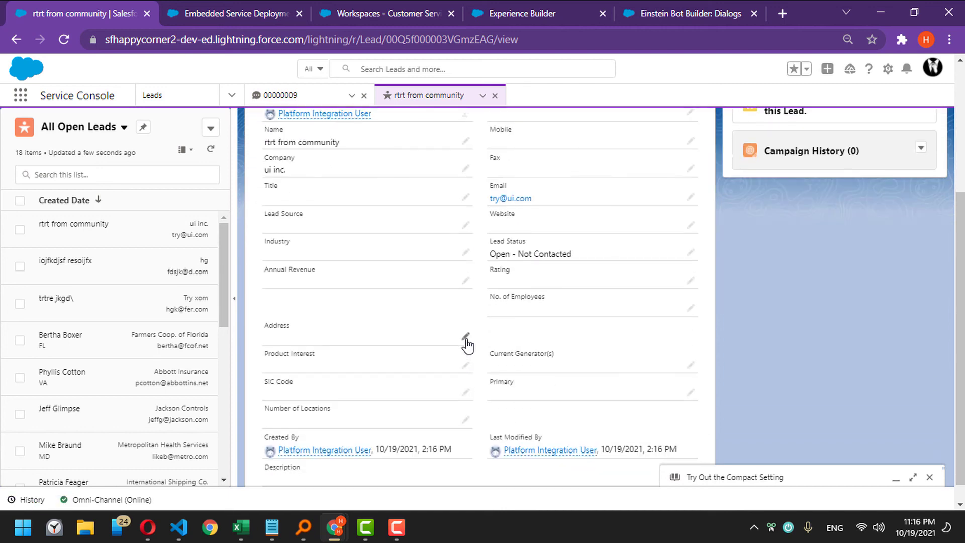
scroll(466, 344, "up", 4)
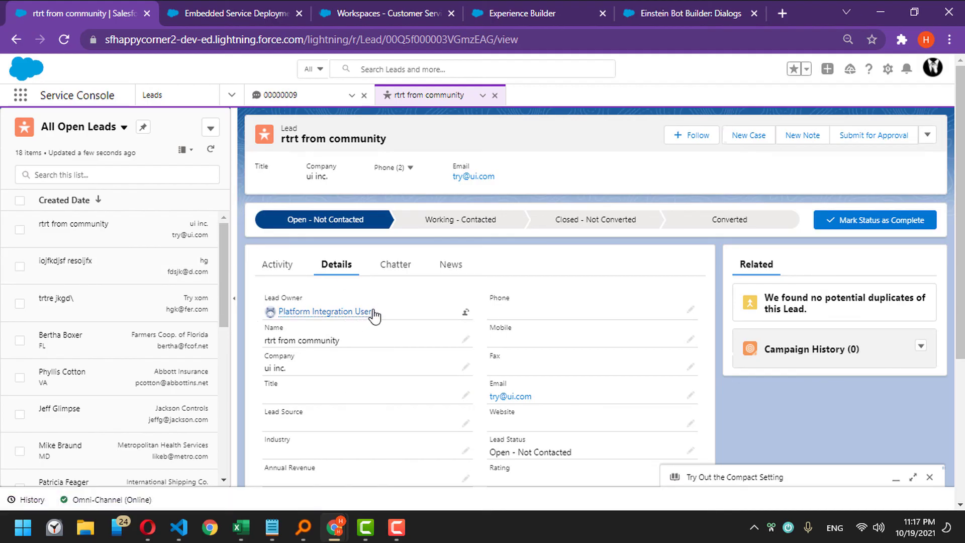
scroll(455, 308, "down", 4)
scroll(490, 383, "up", 4)
- Highlight and review the lead's name in the record header
left_click_drag(308, 134, 383, 141)
left_click(377, 136)
left_click(294, 138)
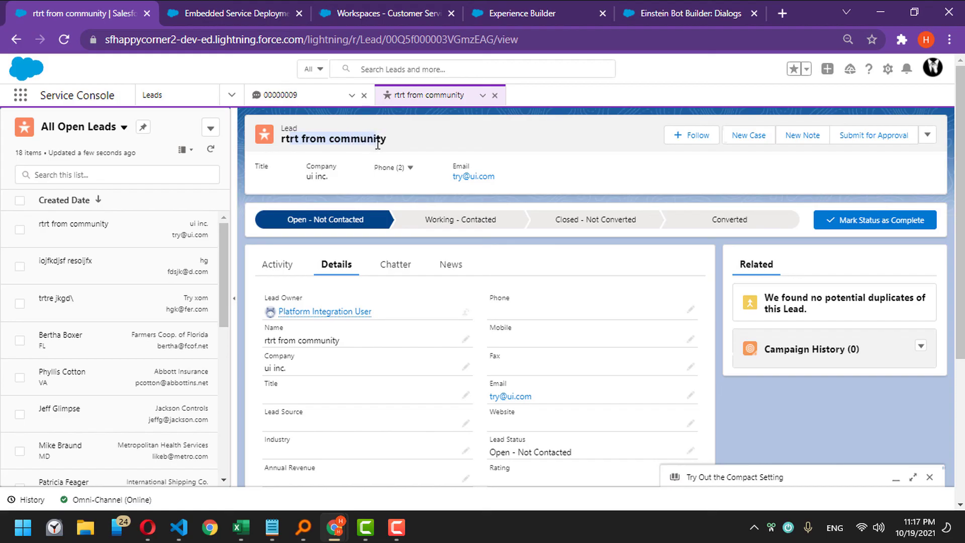
left_click(378, 144)
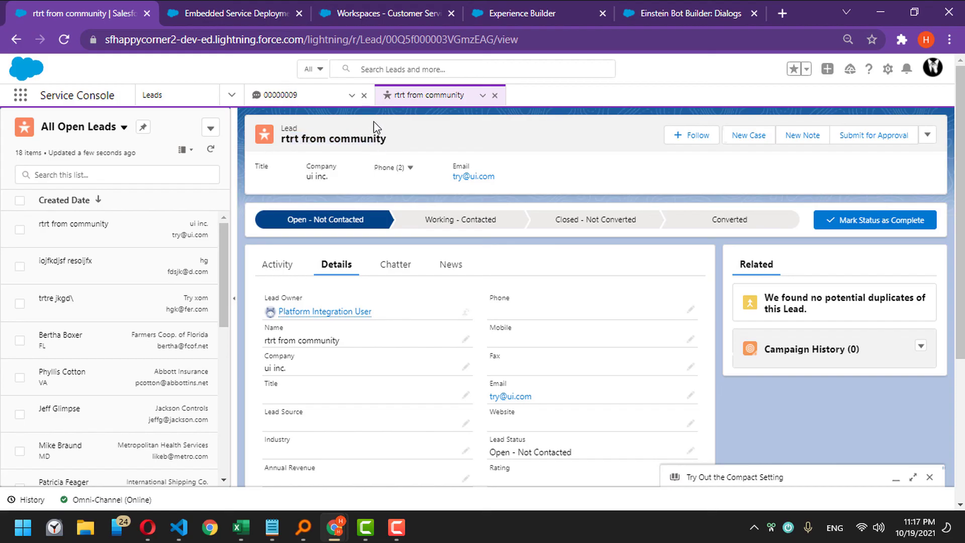
left_click_drag(378, 139, 294, 140)
left_click(293, 140)
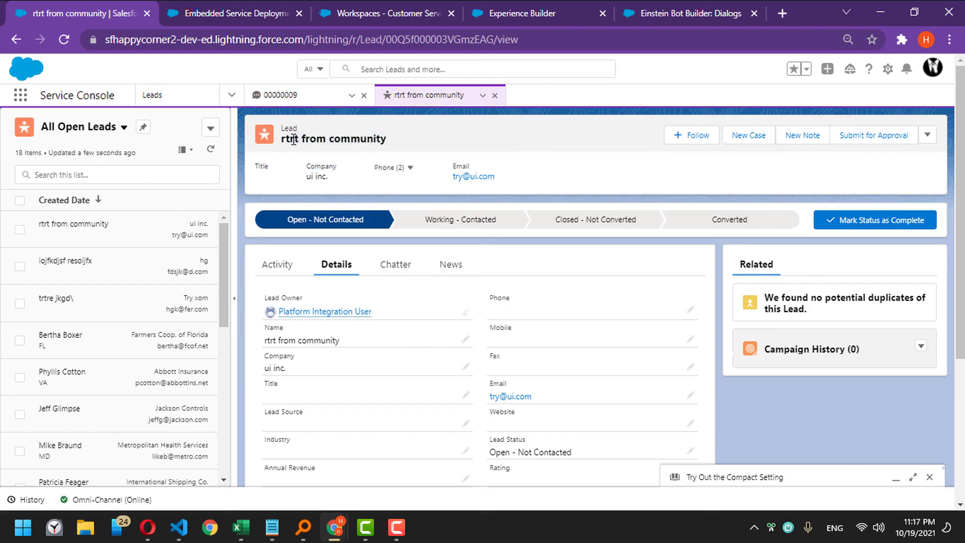